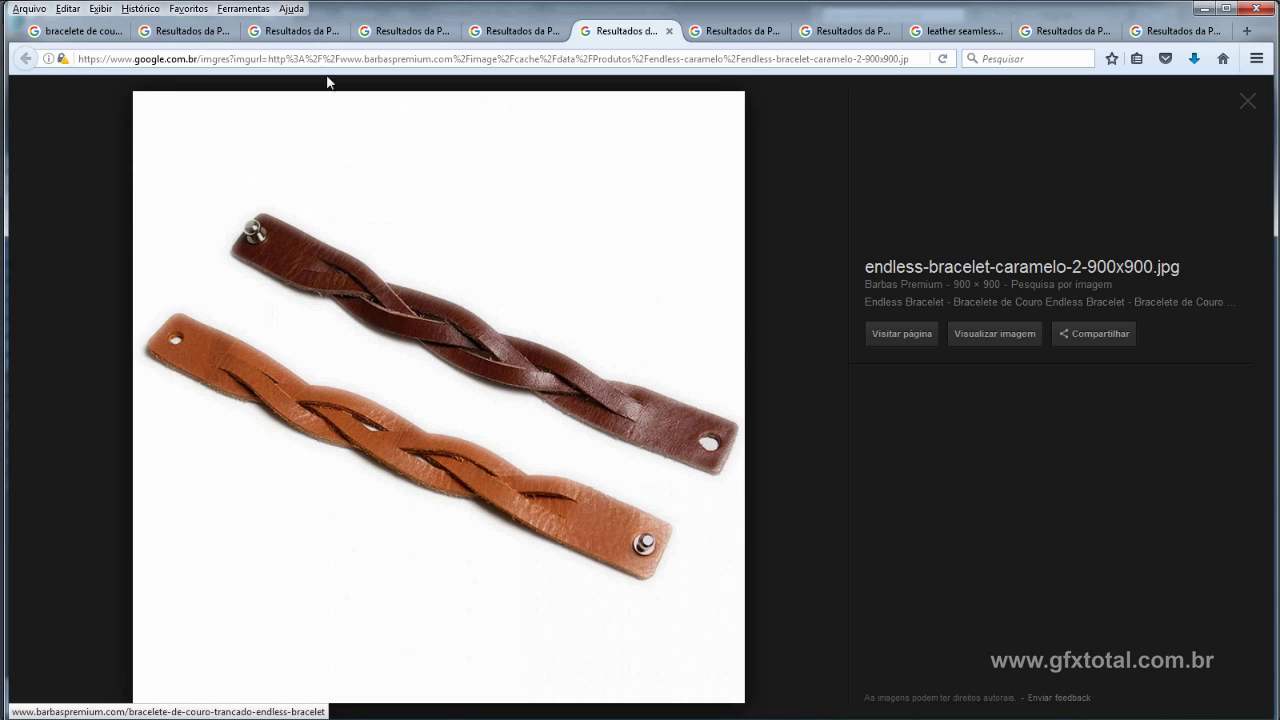
Look over the leather bracelet search results and the first braided bracelet references
left_click(72, 32)
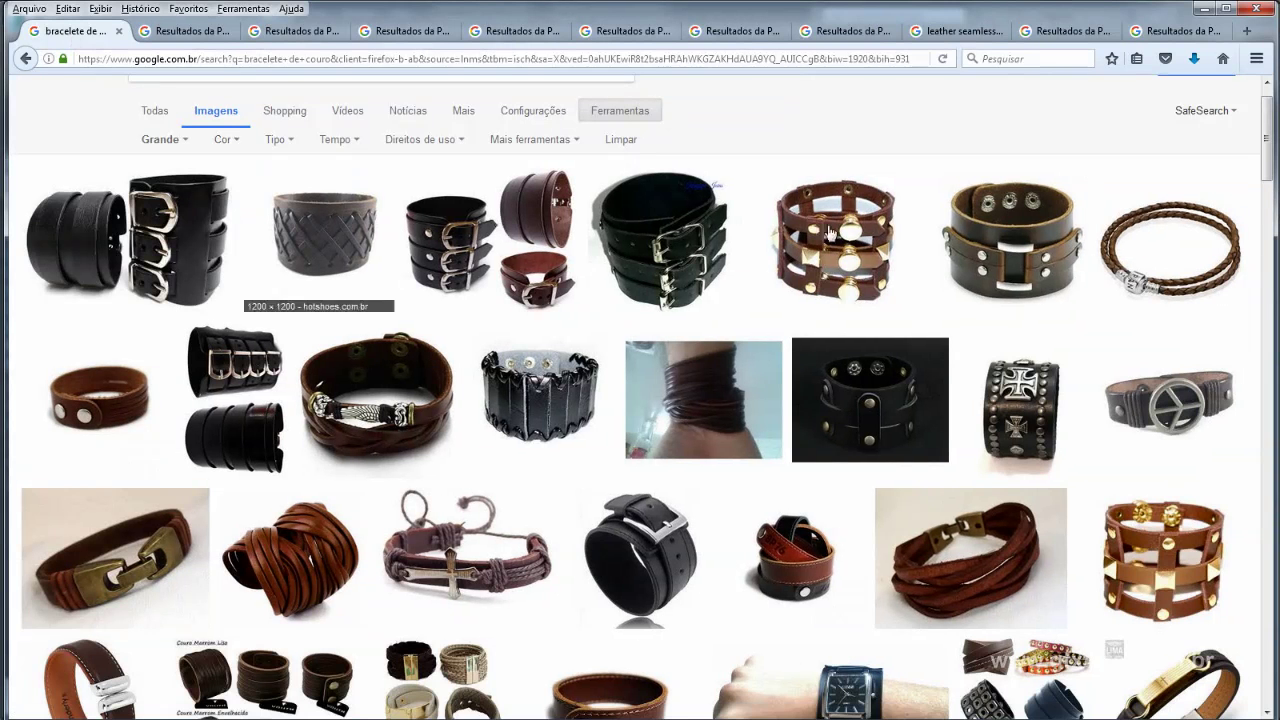
scroll(270, 290, "down", 1)
scroll(285, 223, "up", 2)
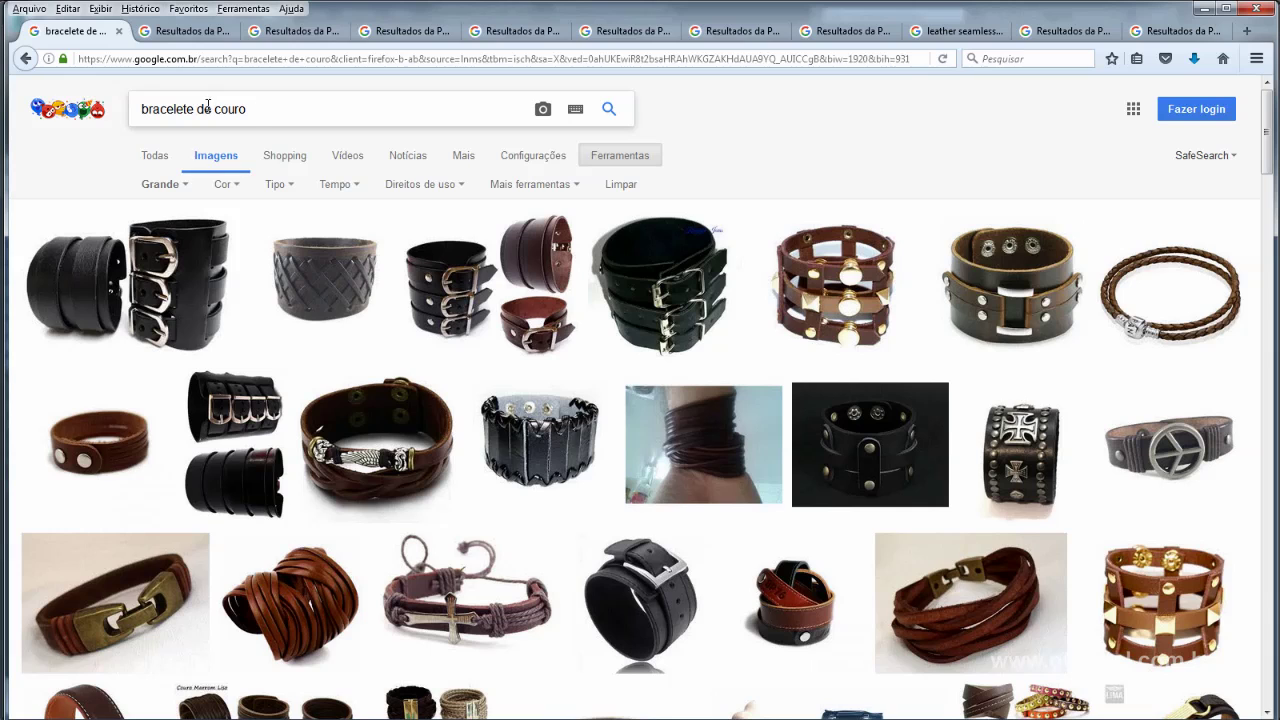
left_click_drag(1266, 142, 1268, 172)
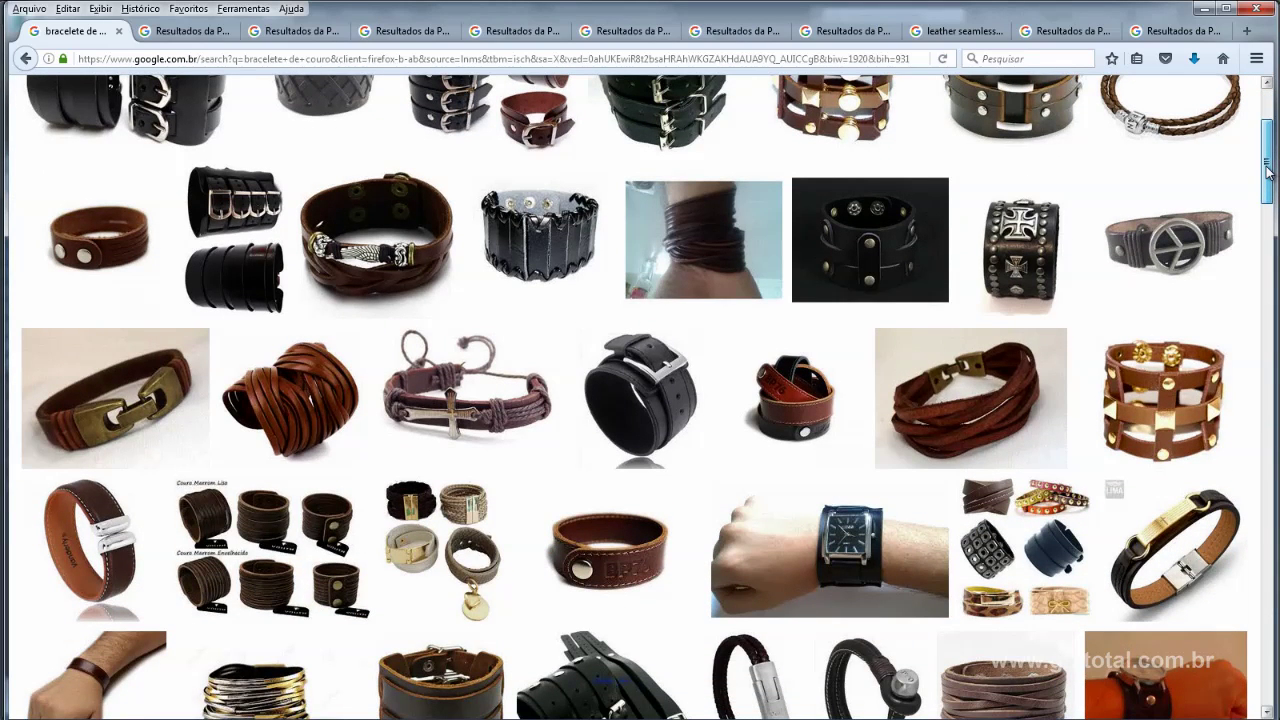
left_click_drag(1268, 172, 1268, 150)
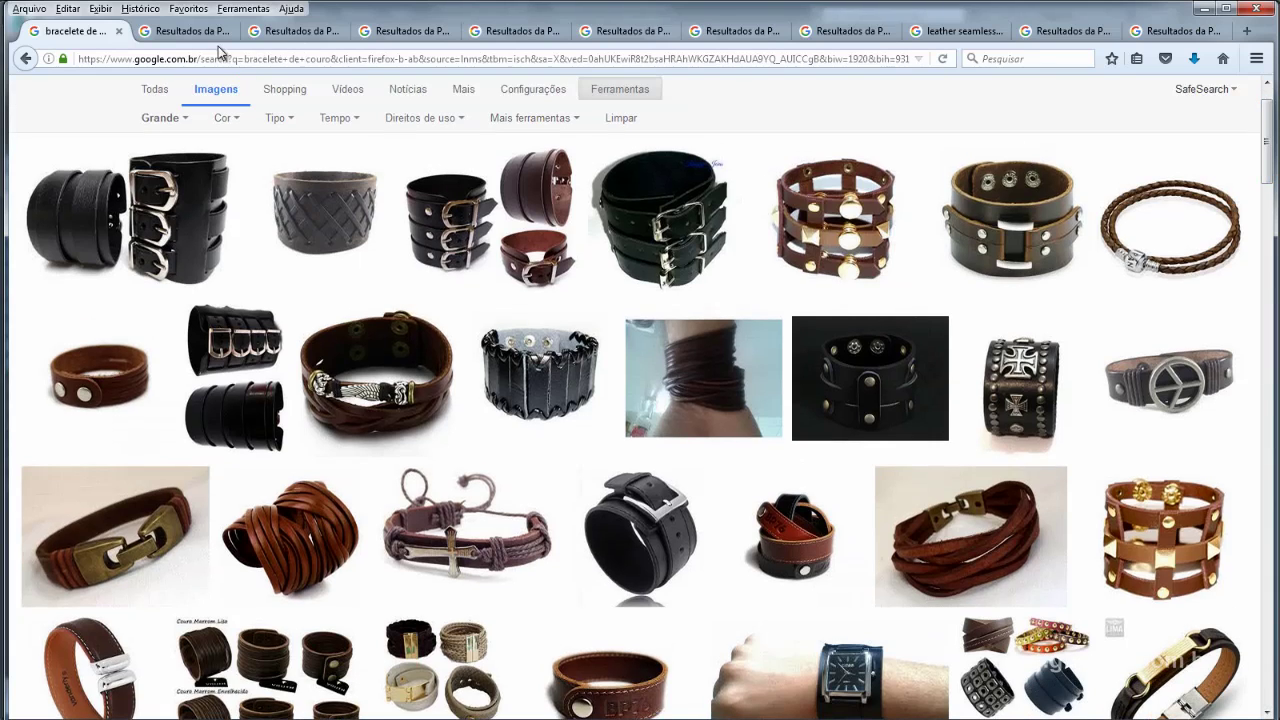
left_click(200, 32)
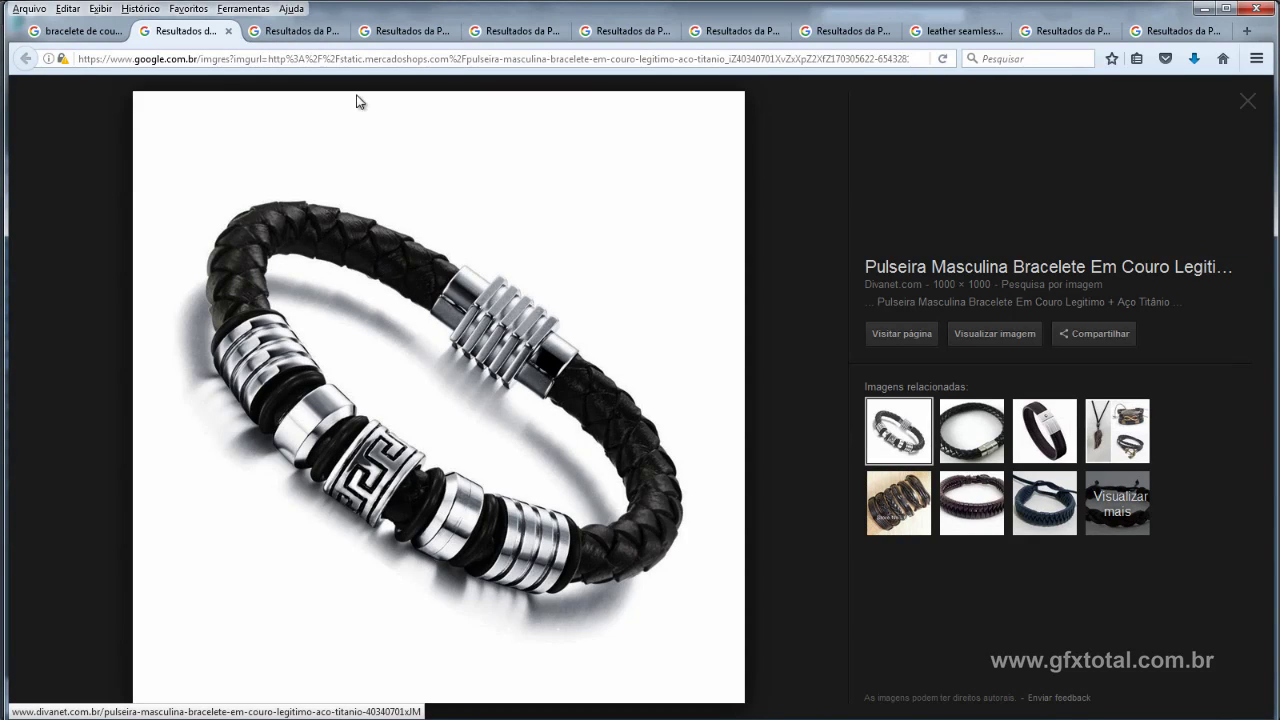
left_click(306, 30)
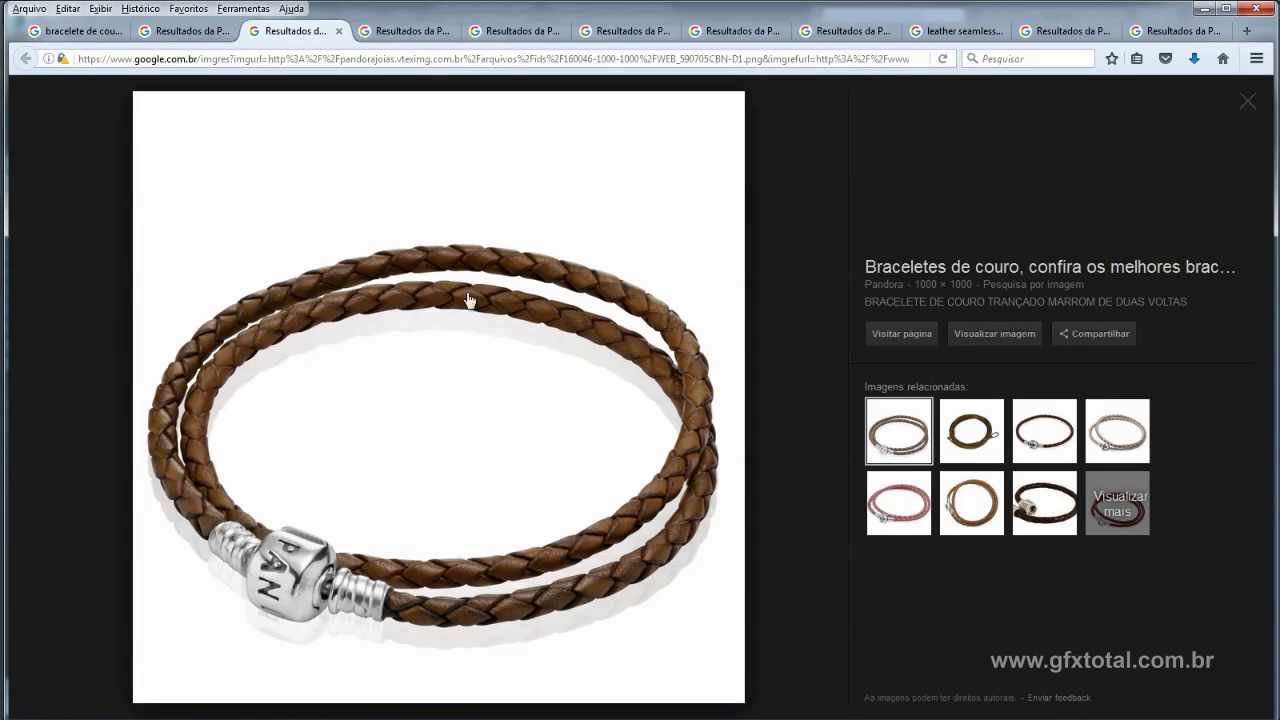
Review the remaining braided bracelet references, ending on the leather seamless texture results
left_click(400, 36)
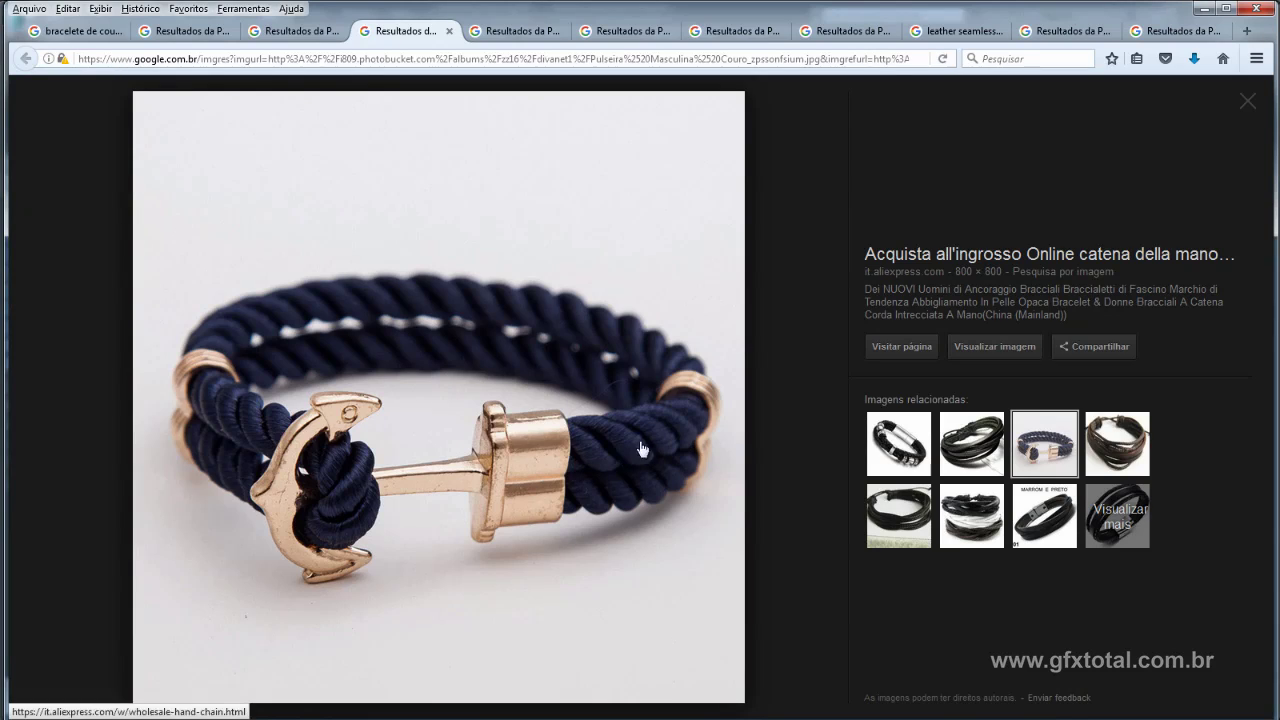
left_click(524, 32)
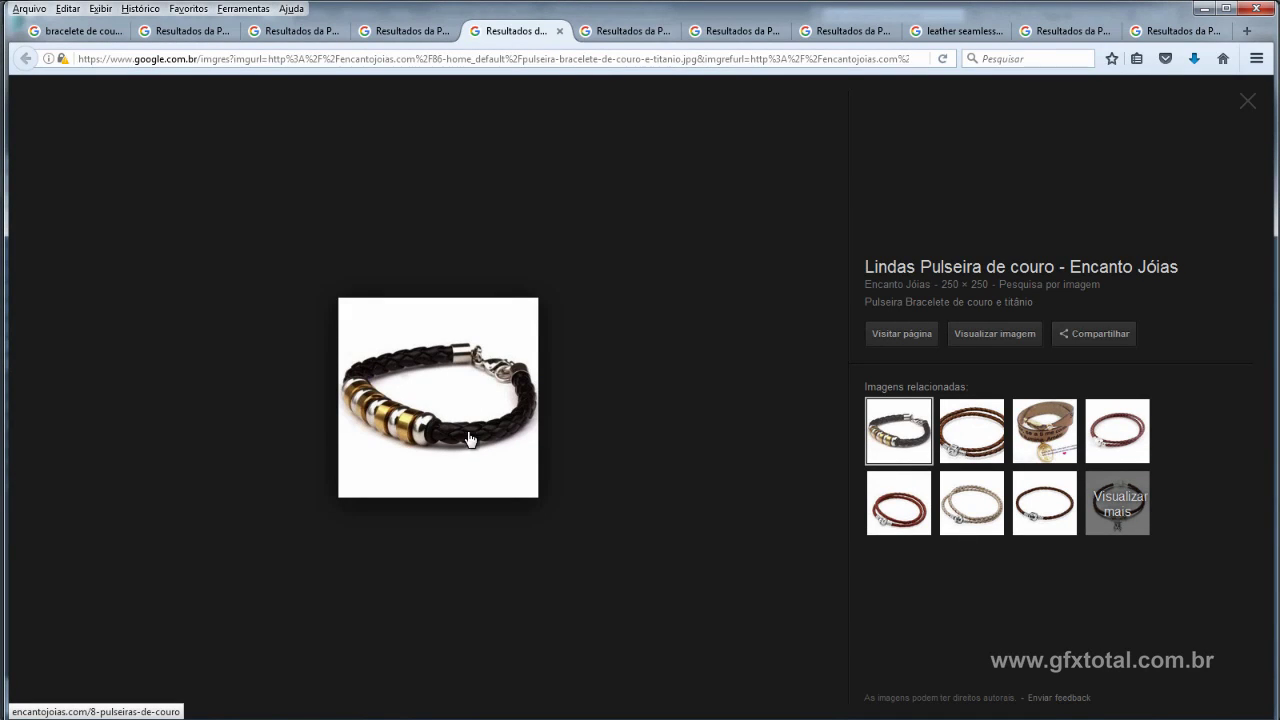
left_click(610, 32)
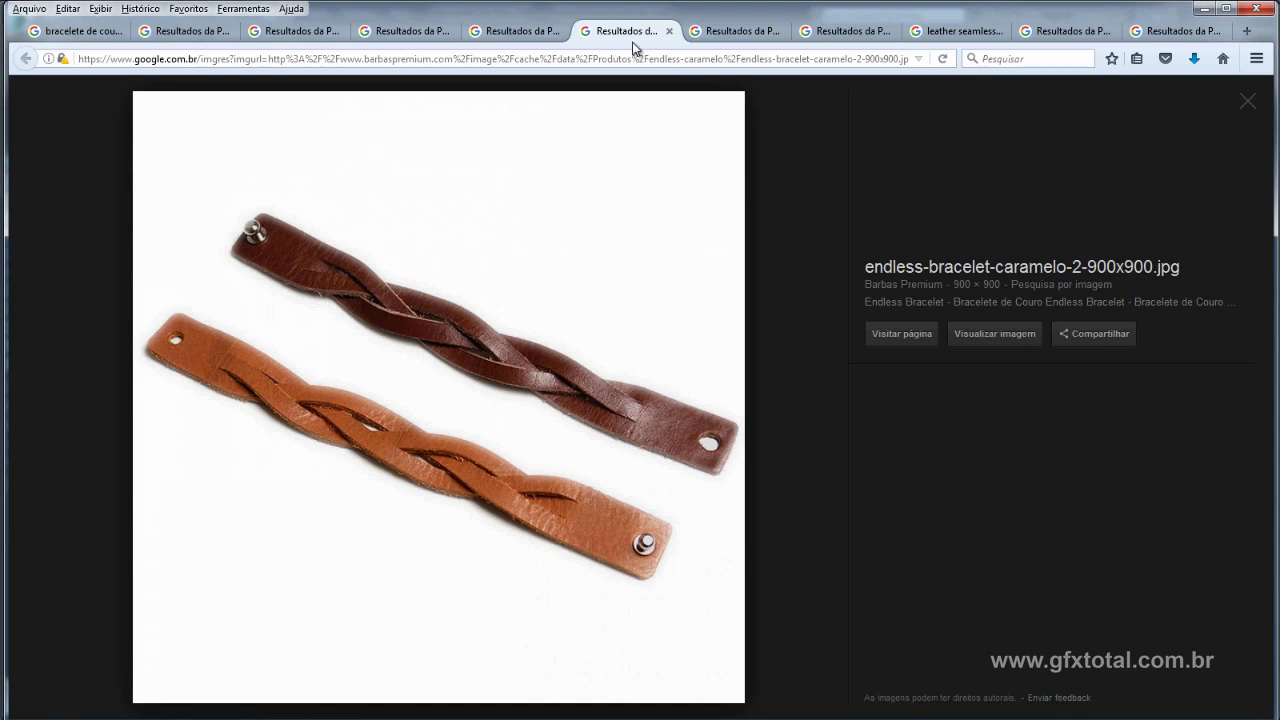
left_click(741, 33)
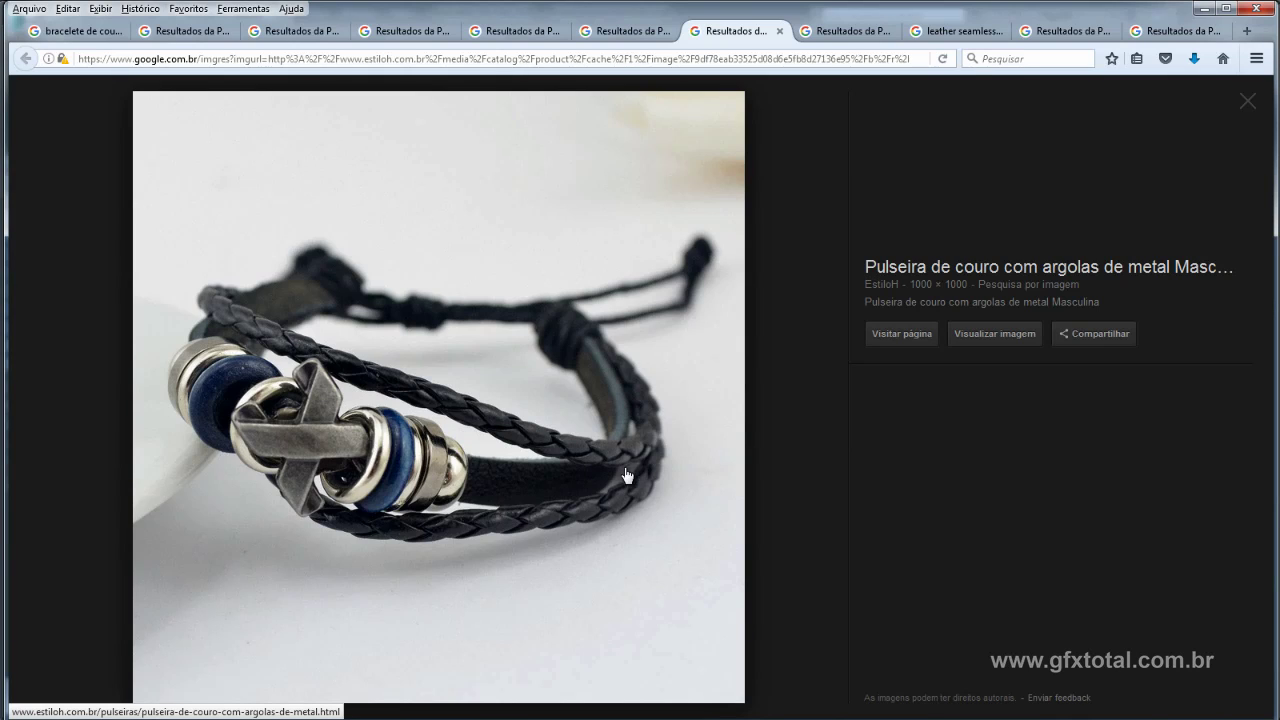
left_click(849, 33)
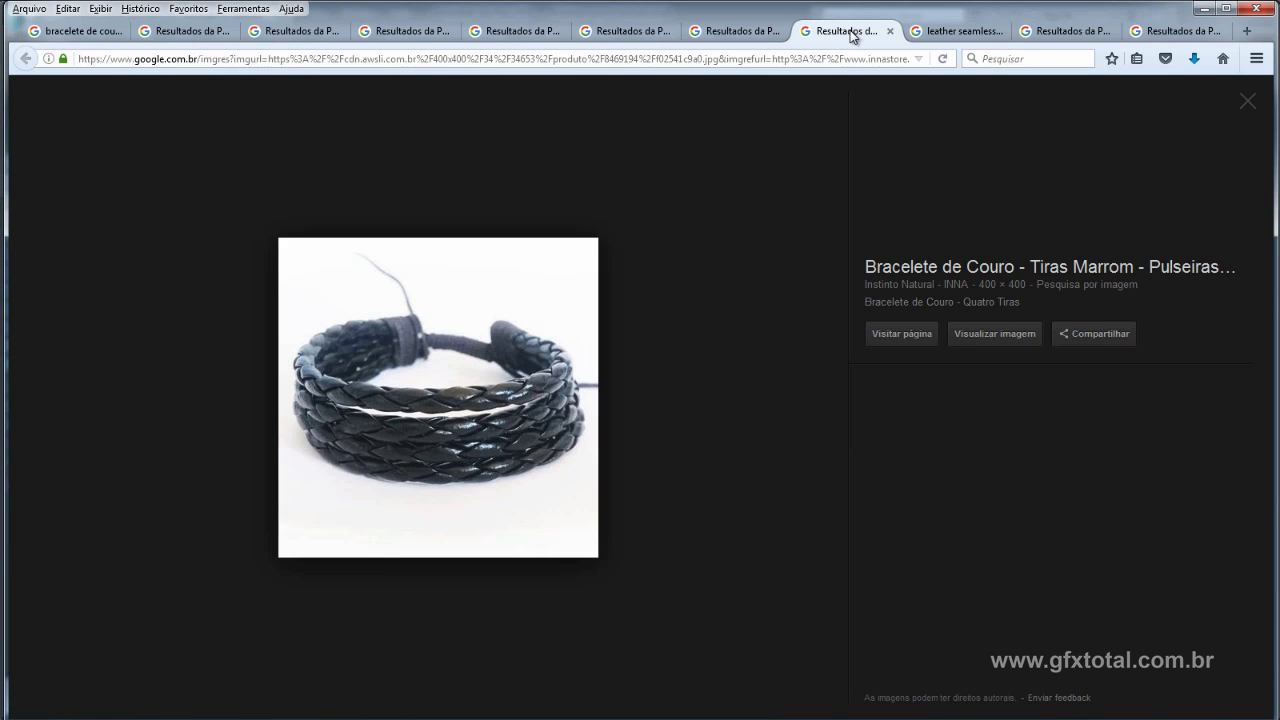
left_click(948, 33)
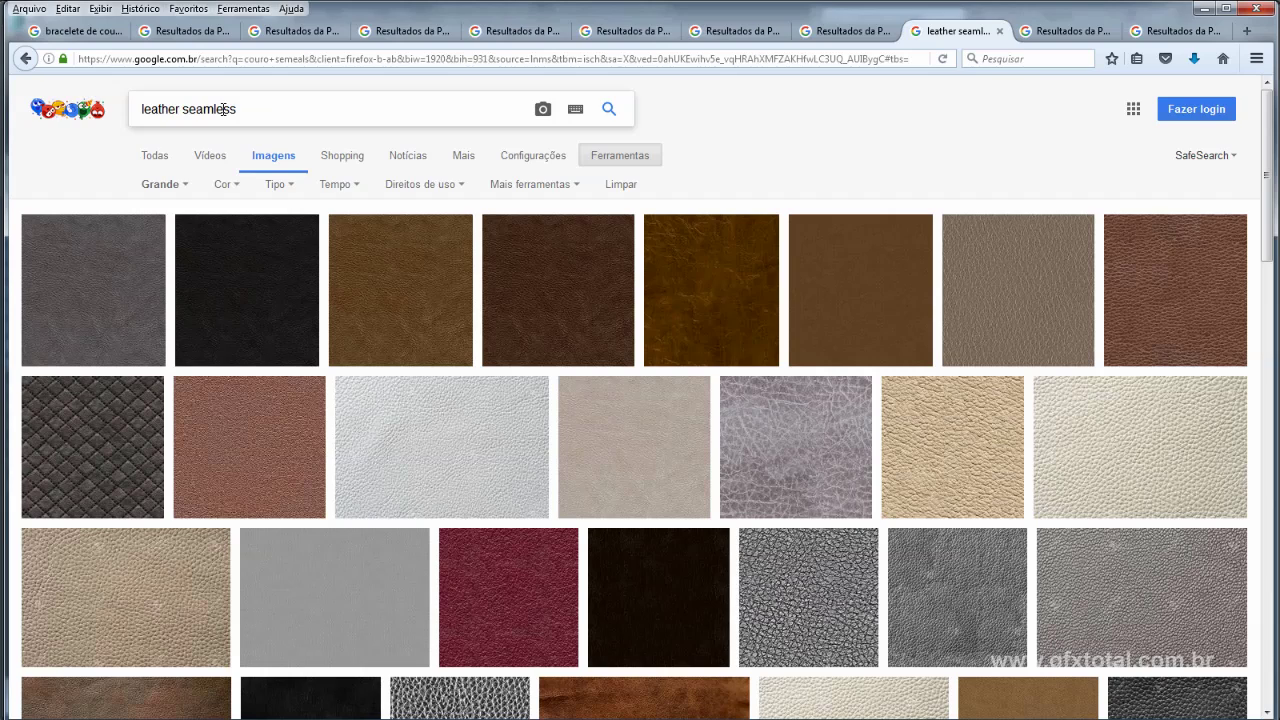
Search Google Images for 'couro', then for 'couro seamless'
left_click_drag(253, 110, 116, 109)
key("ctrl+c")
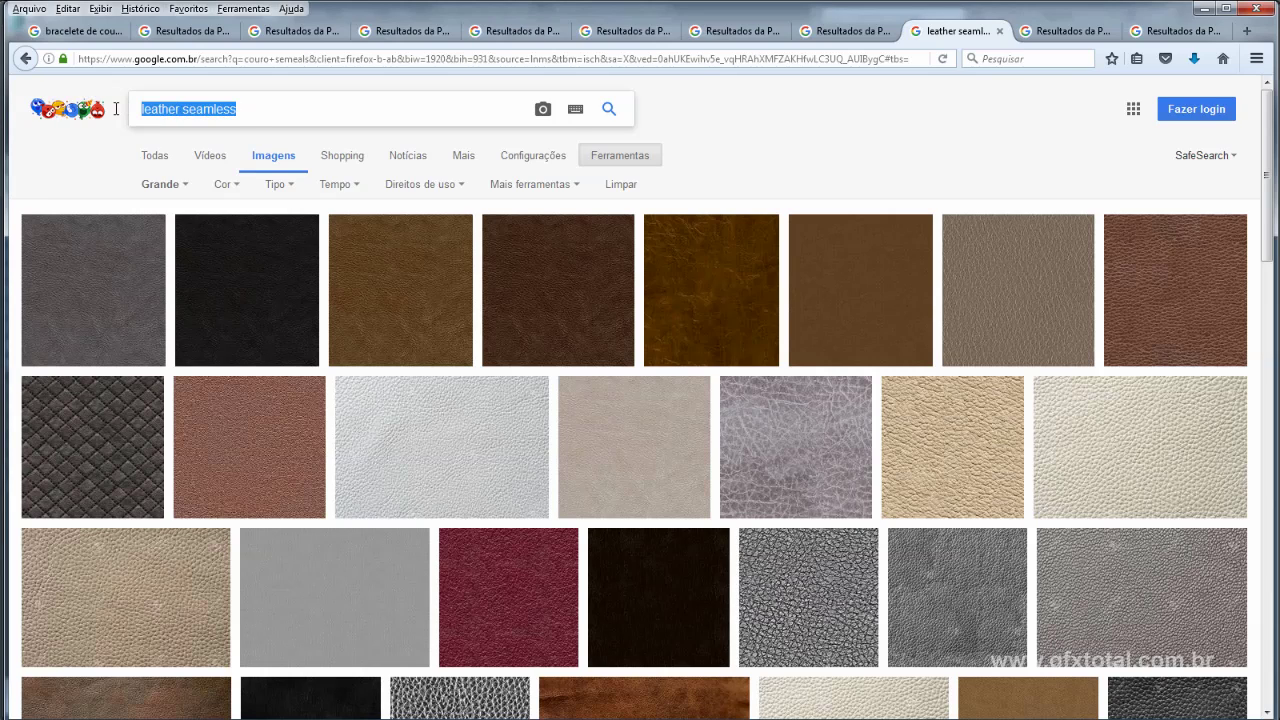
type("cour")
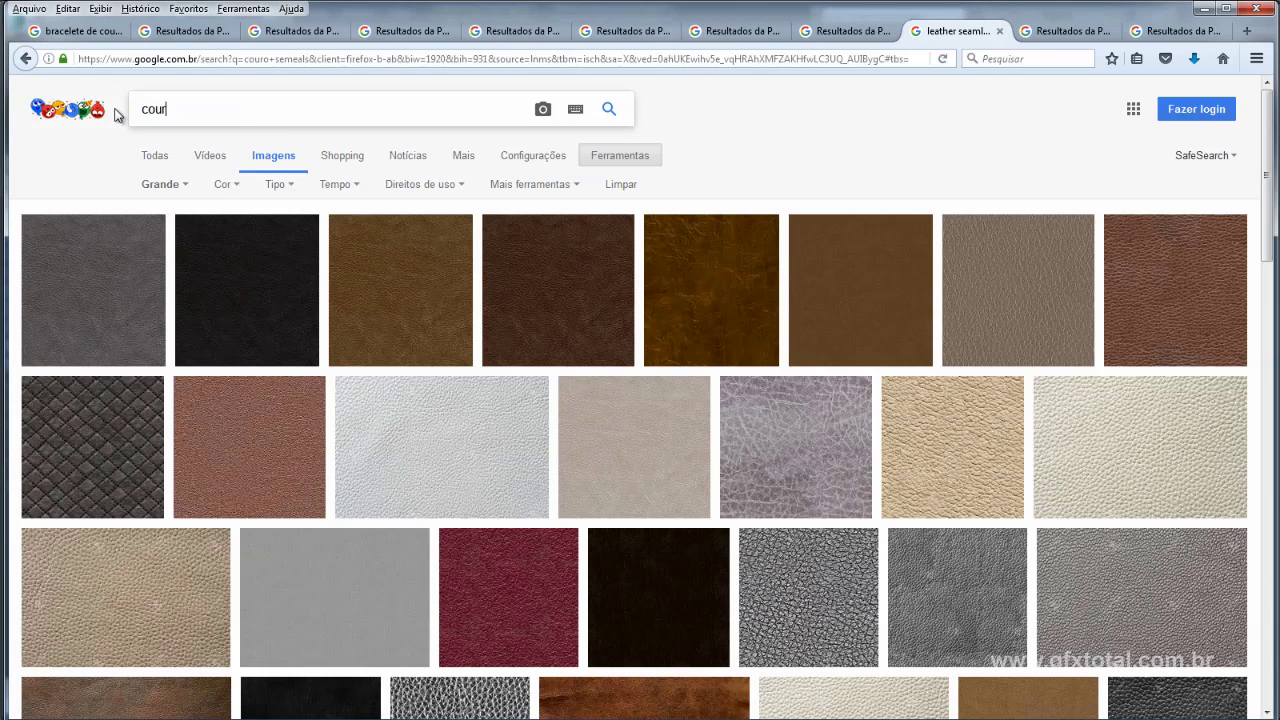
type("o")
key("Return")
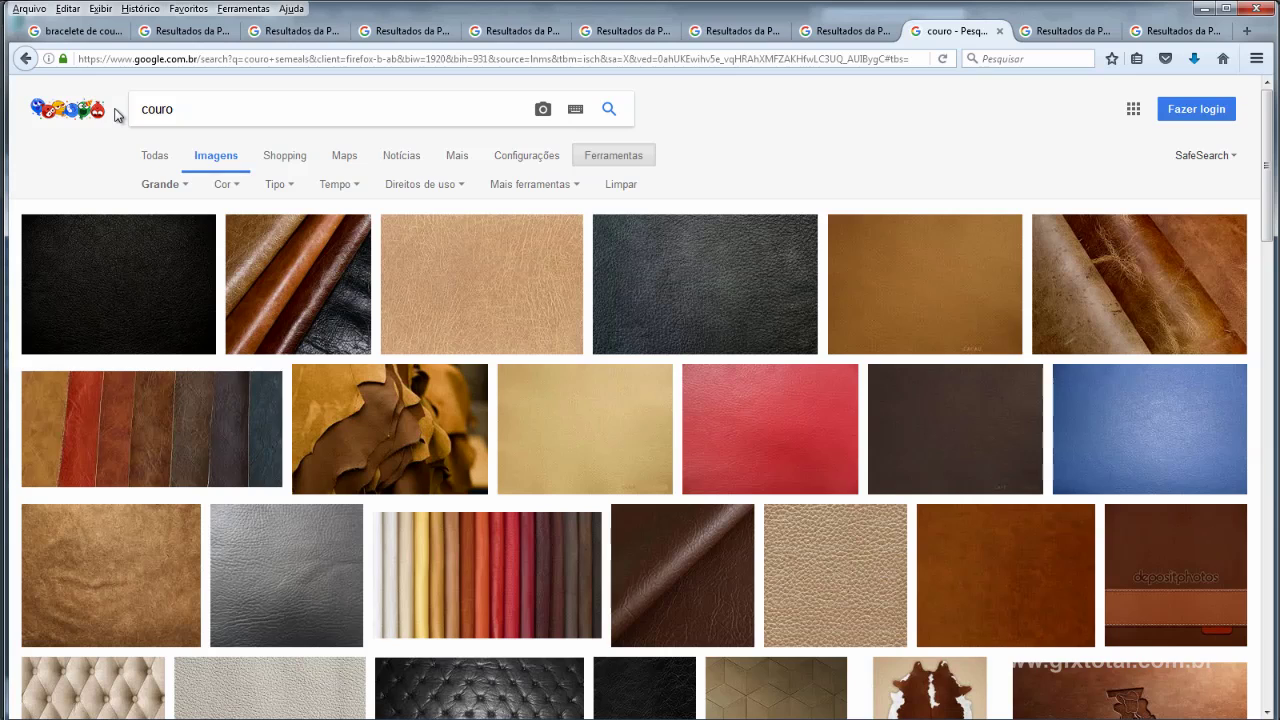
left_click(217, 104)
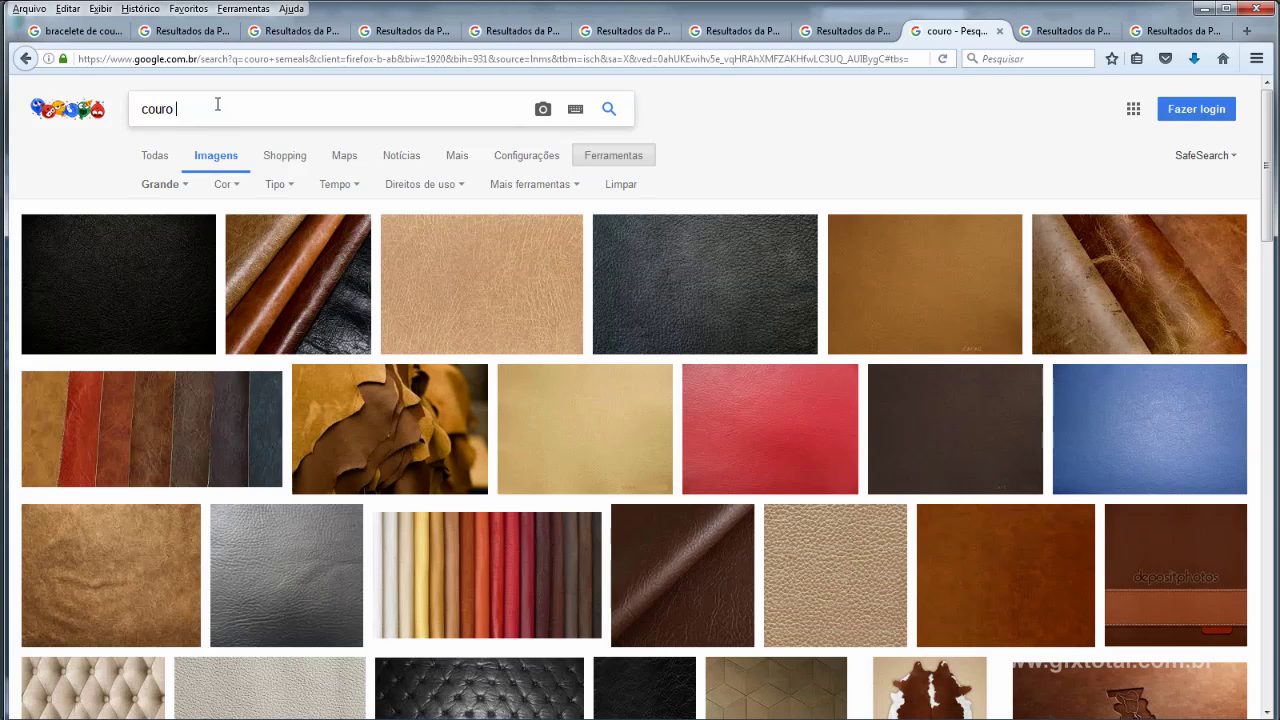
key("ctrl+v")
double_click(197, 108)
key("BackSpace")
key("Return")
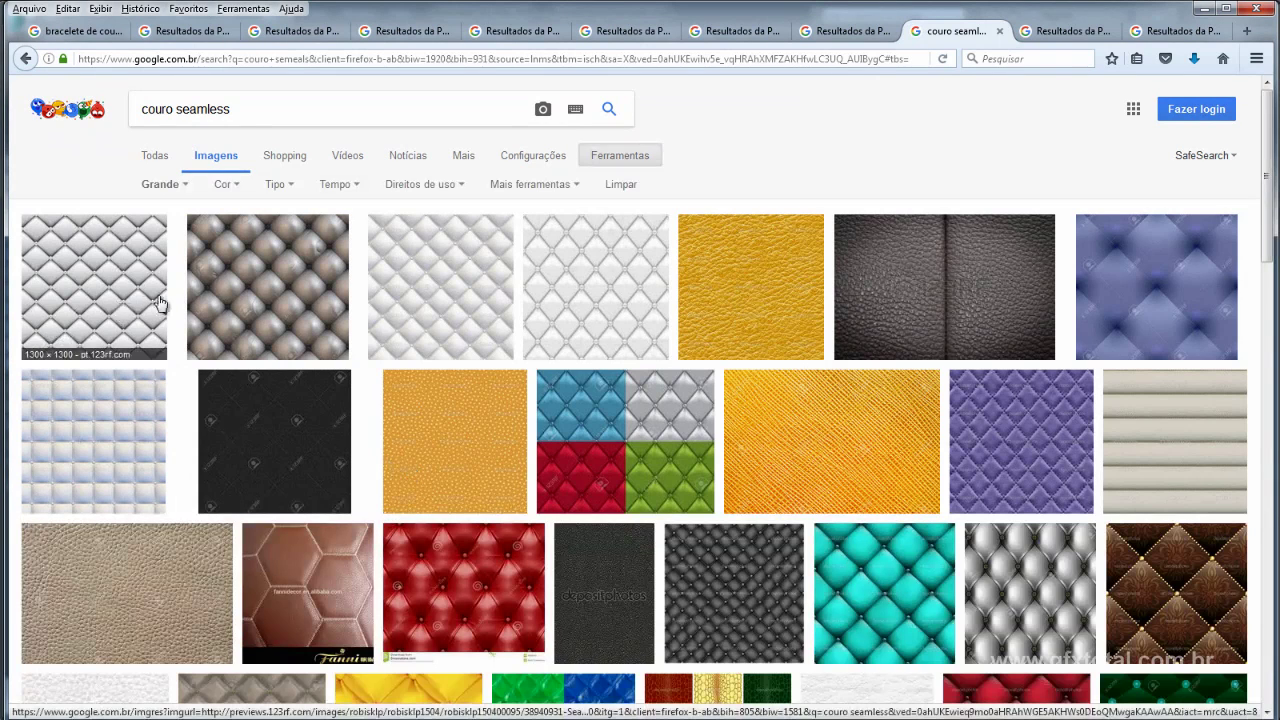
scroll(151, 400, "down", 3)
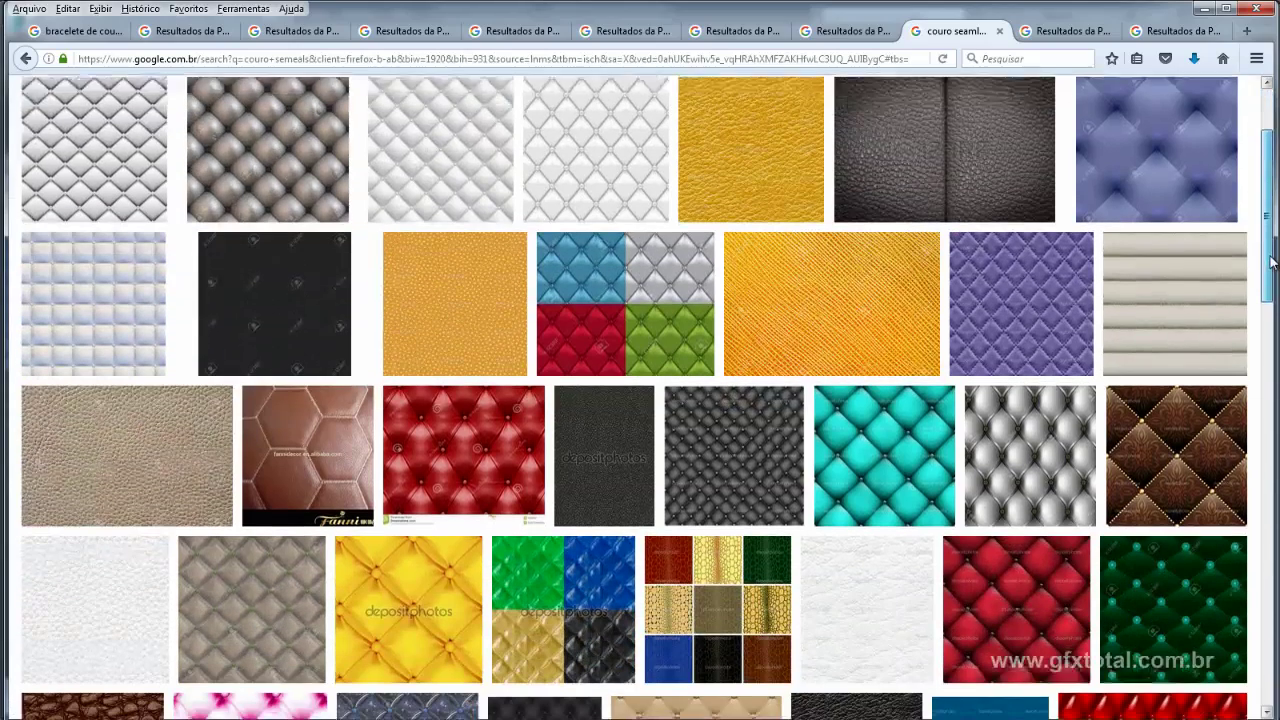
scroll(738, 489, "up", 3)
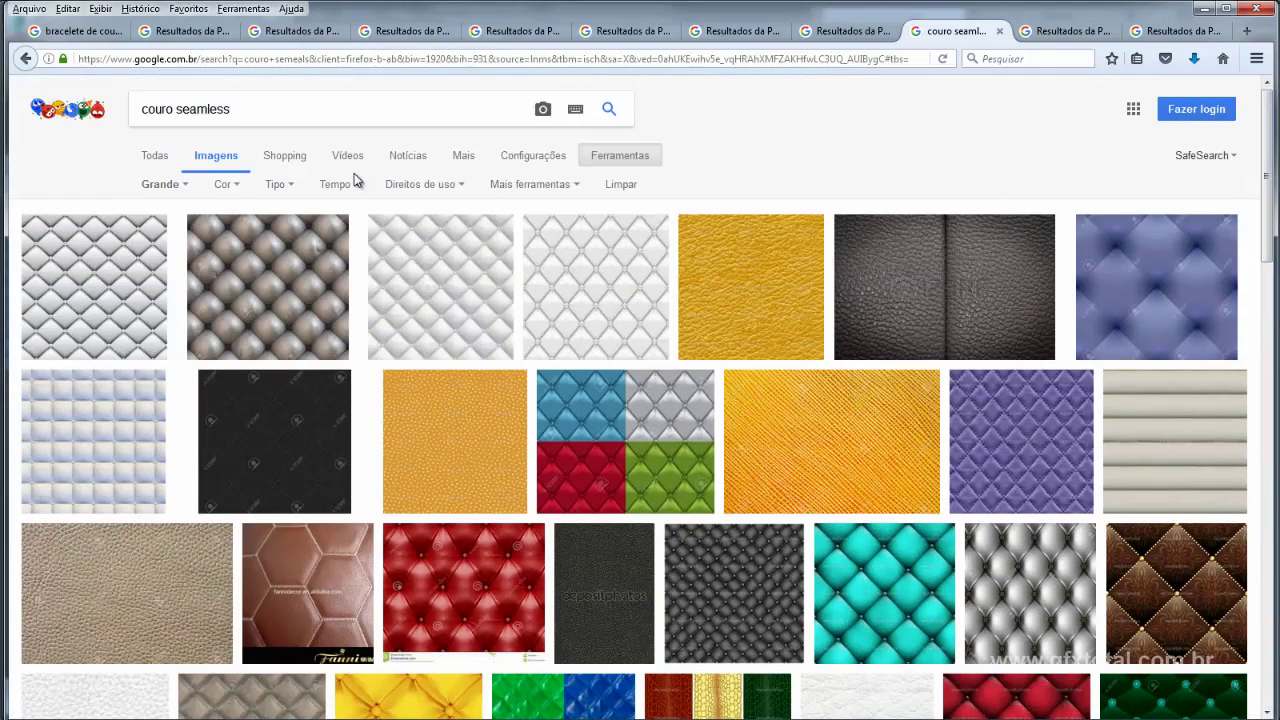
Search 'leather seamless' again, check the size filter, and view the next tab's brown leather image
left_click(180, 110)
left_click_drag(256, 110, 145, 110)
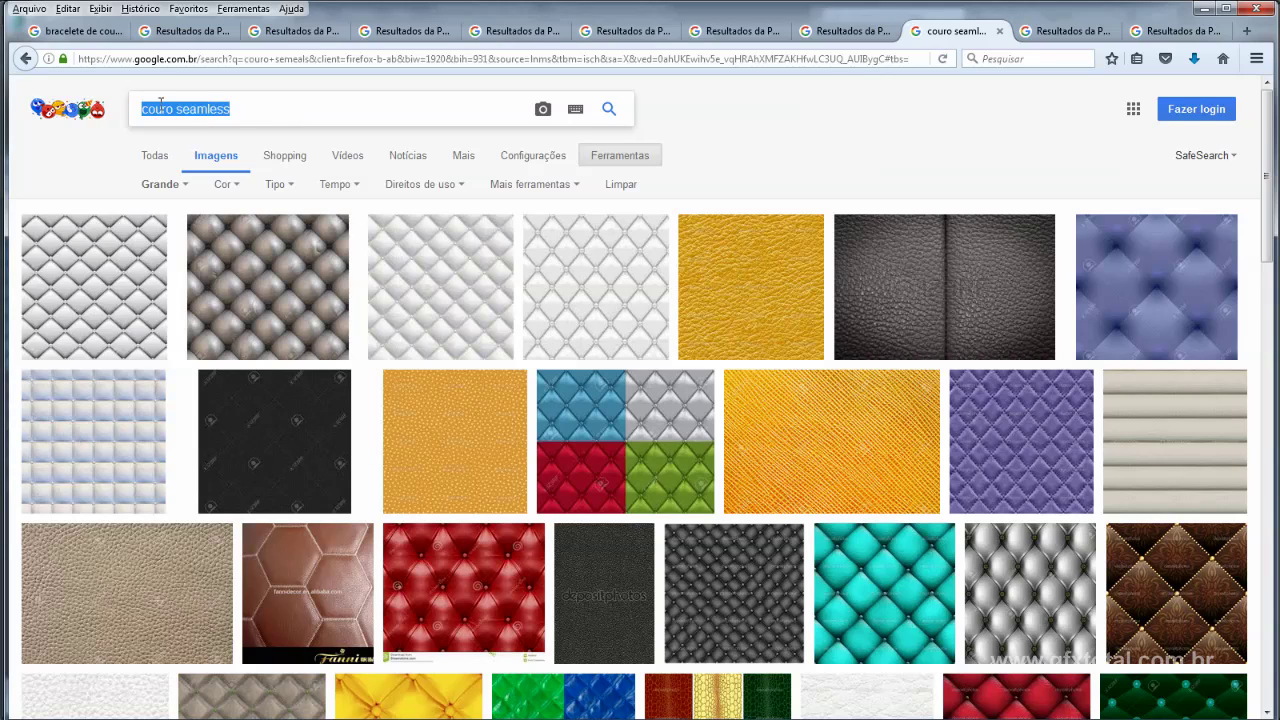
type("leather seamless")
key("Return")
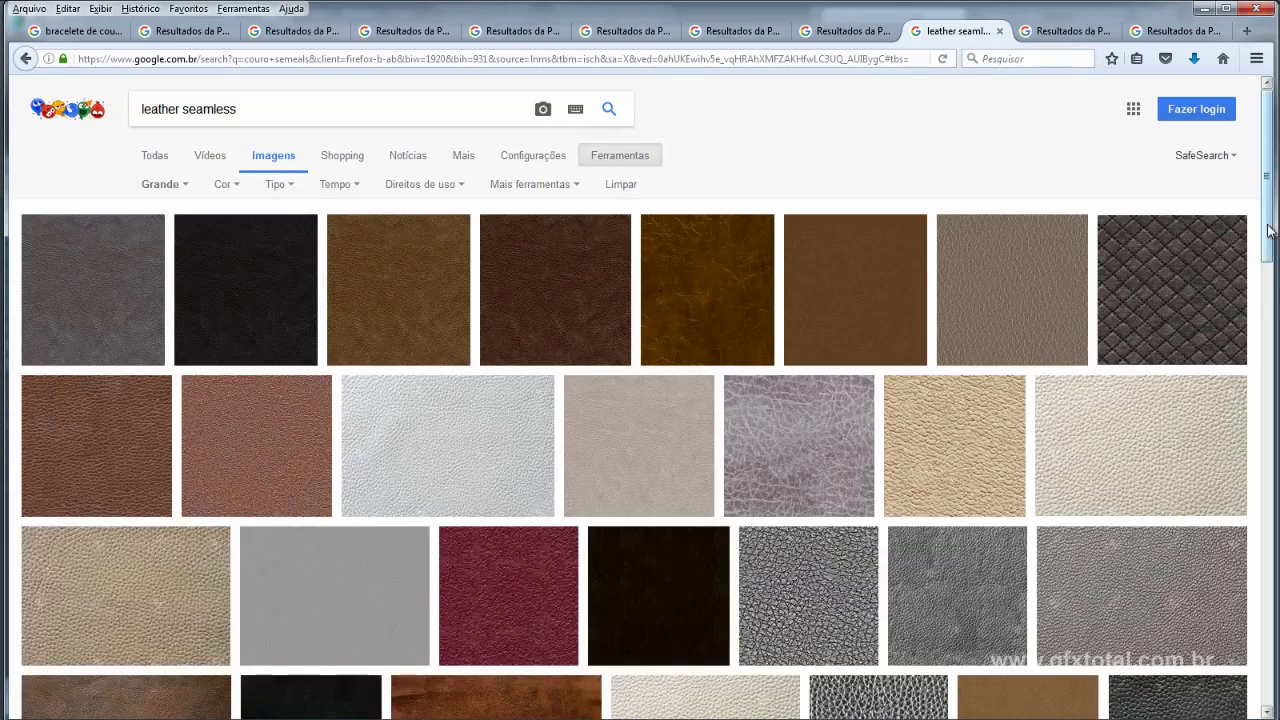
left_click_drag(1268, 225, 1268, 314)
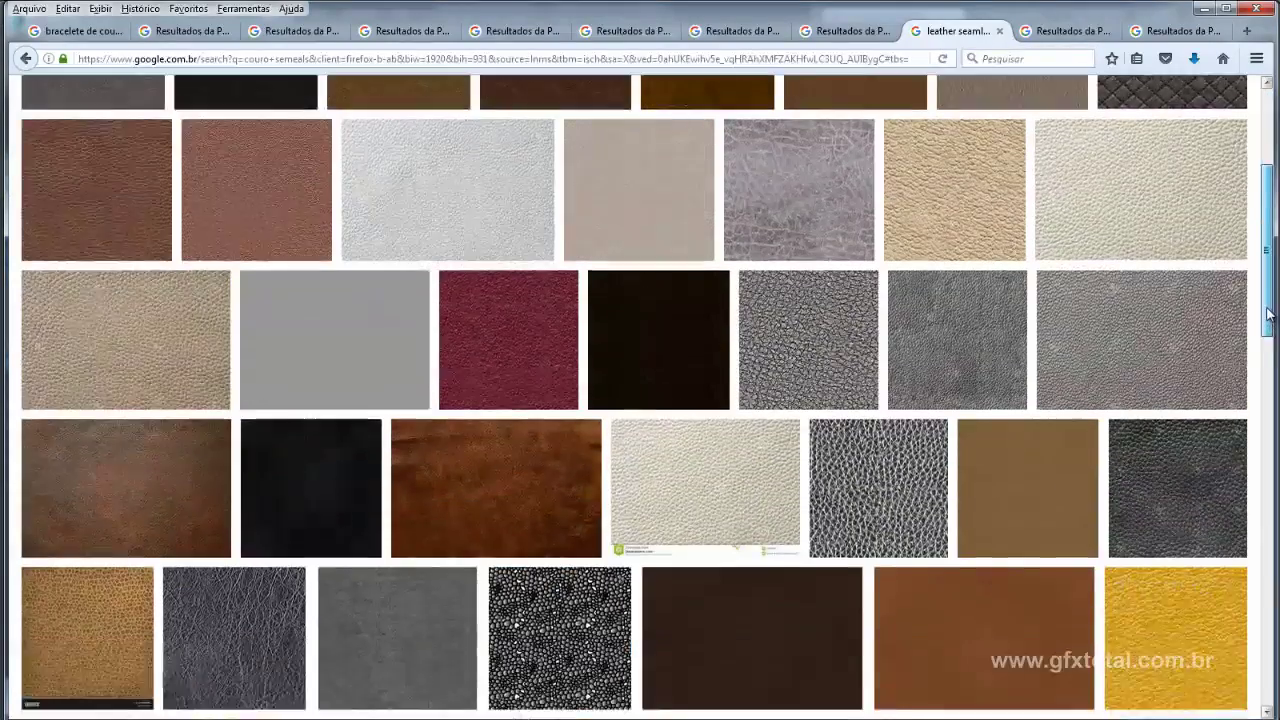
scroll(810, 158, "up", 5)
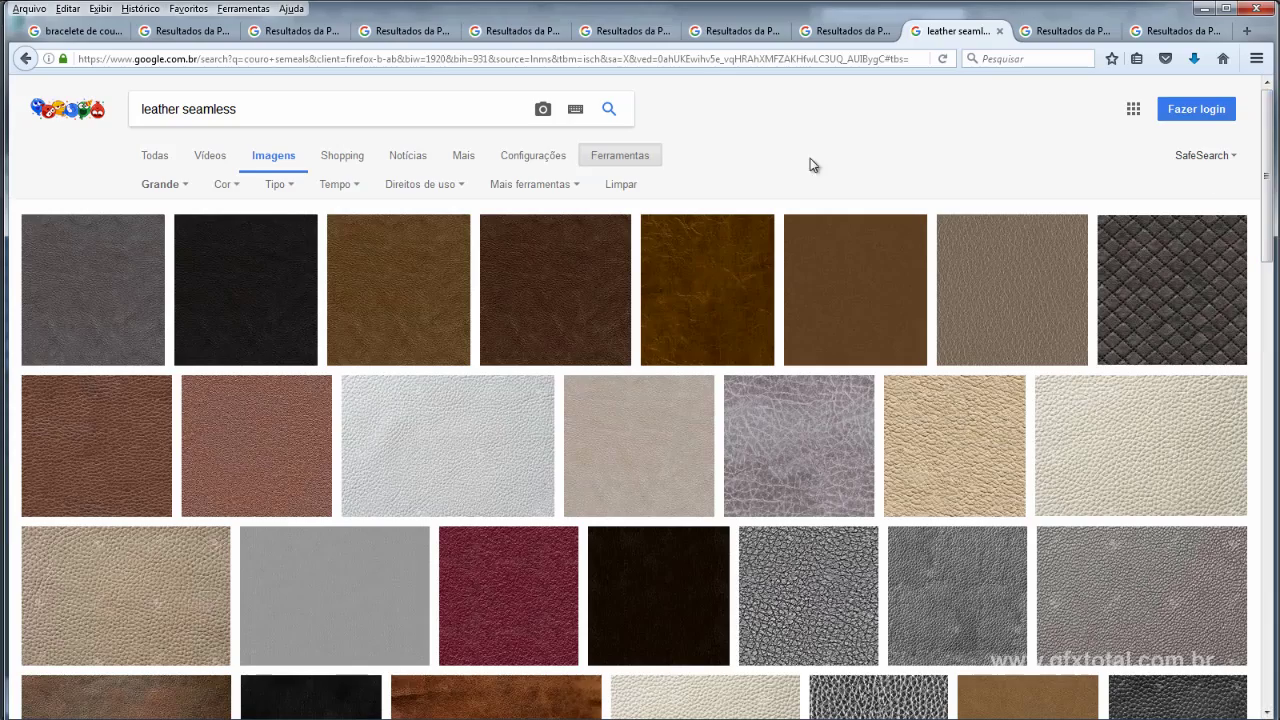
left_click(173, 188)
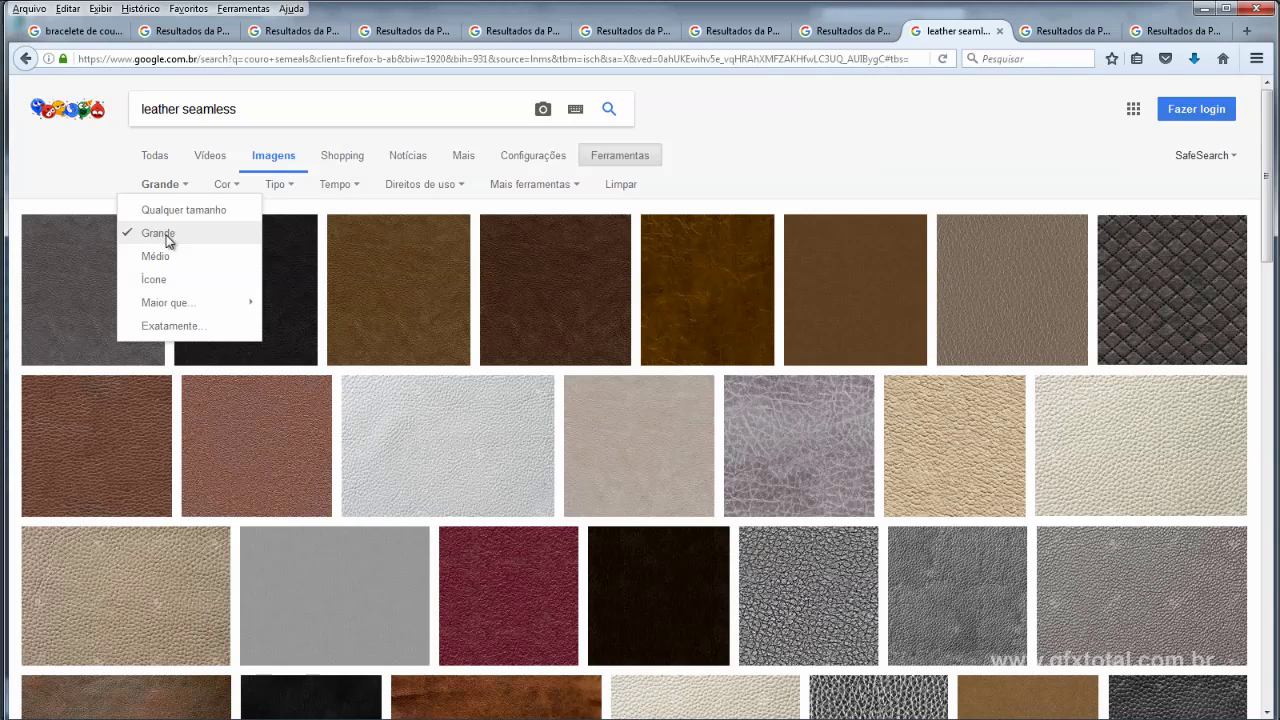
left_click(924, 157)
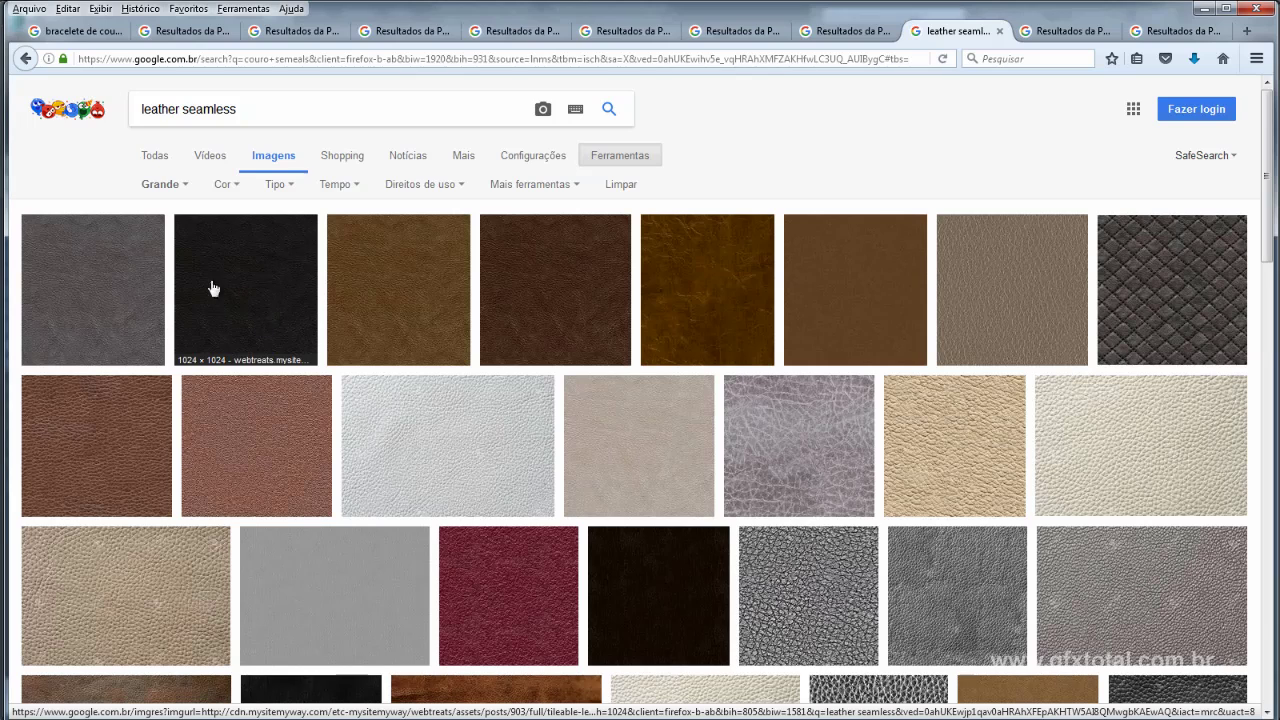
left_click(1065, 32)
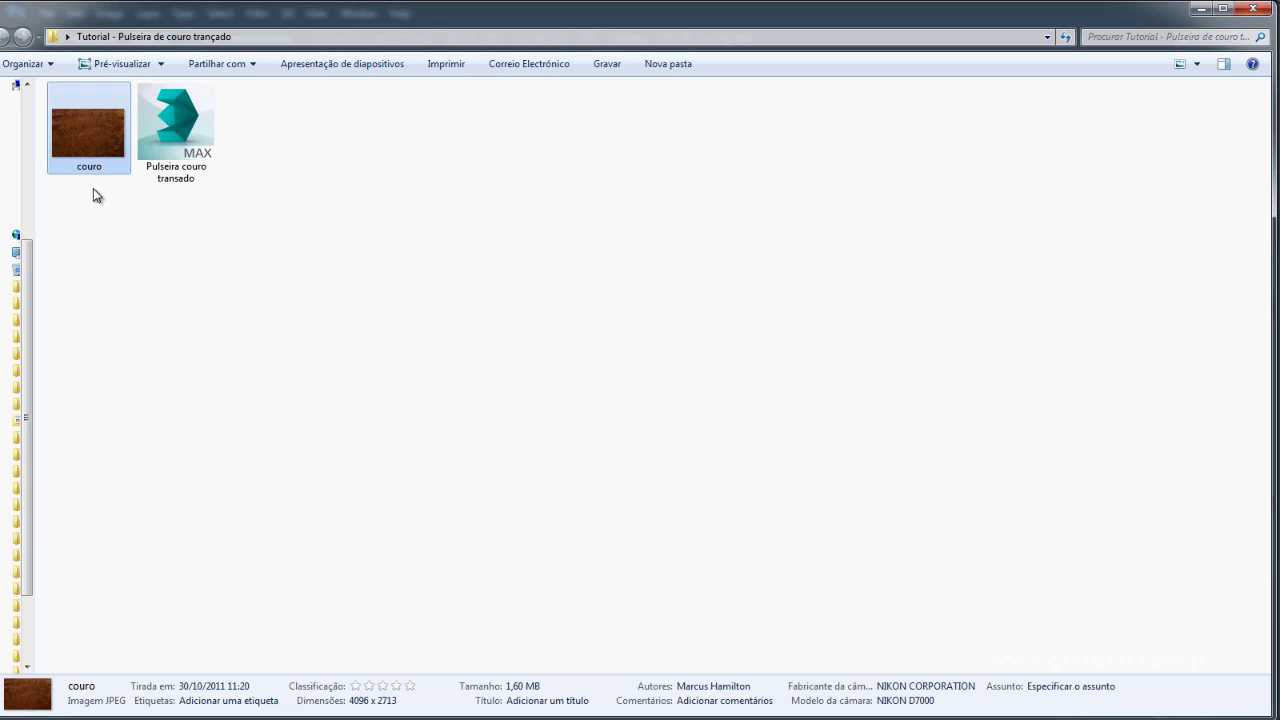
Duplicate the couro image file as 'couro - Cópia' in the tutorial folder
key("ctrl+c")
key("ctrl+v")
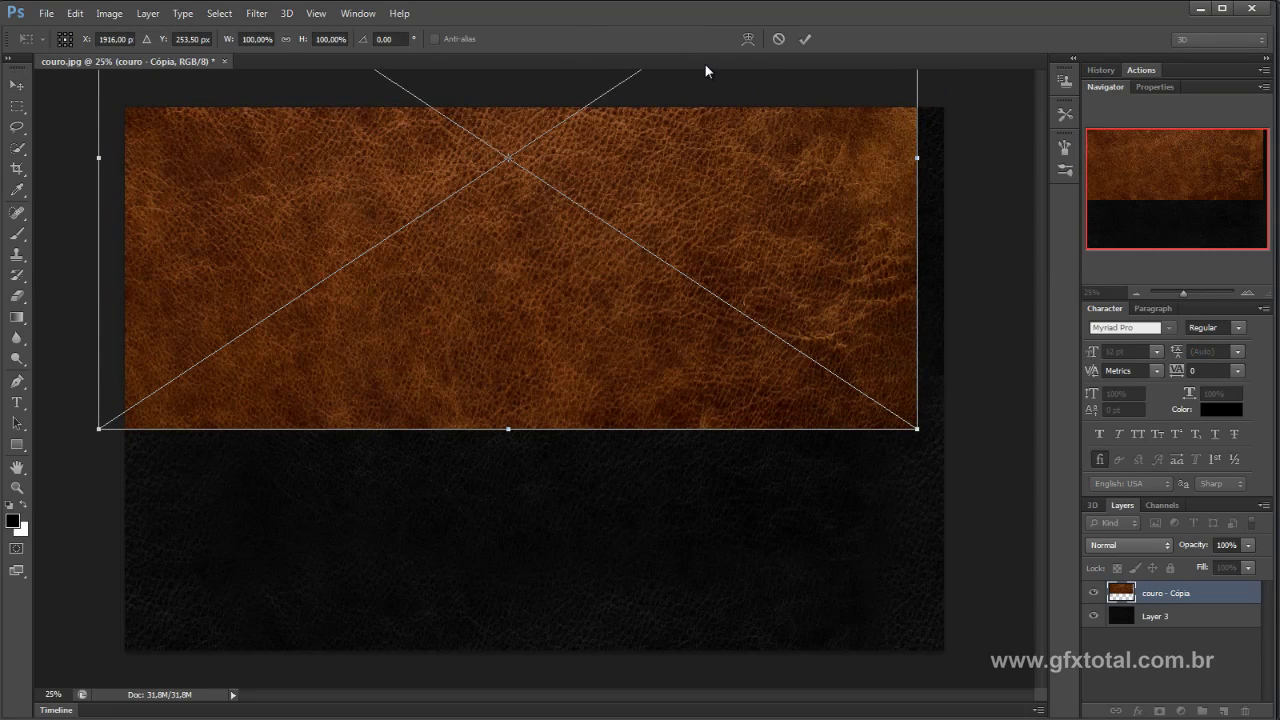
Place the couro - Cópia leather image, rasterize it, and shift it up-left over the dark strip
key("Return")
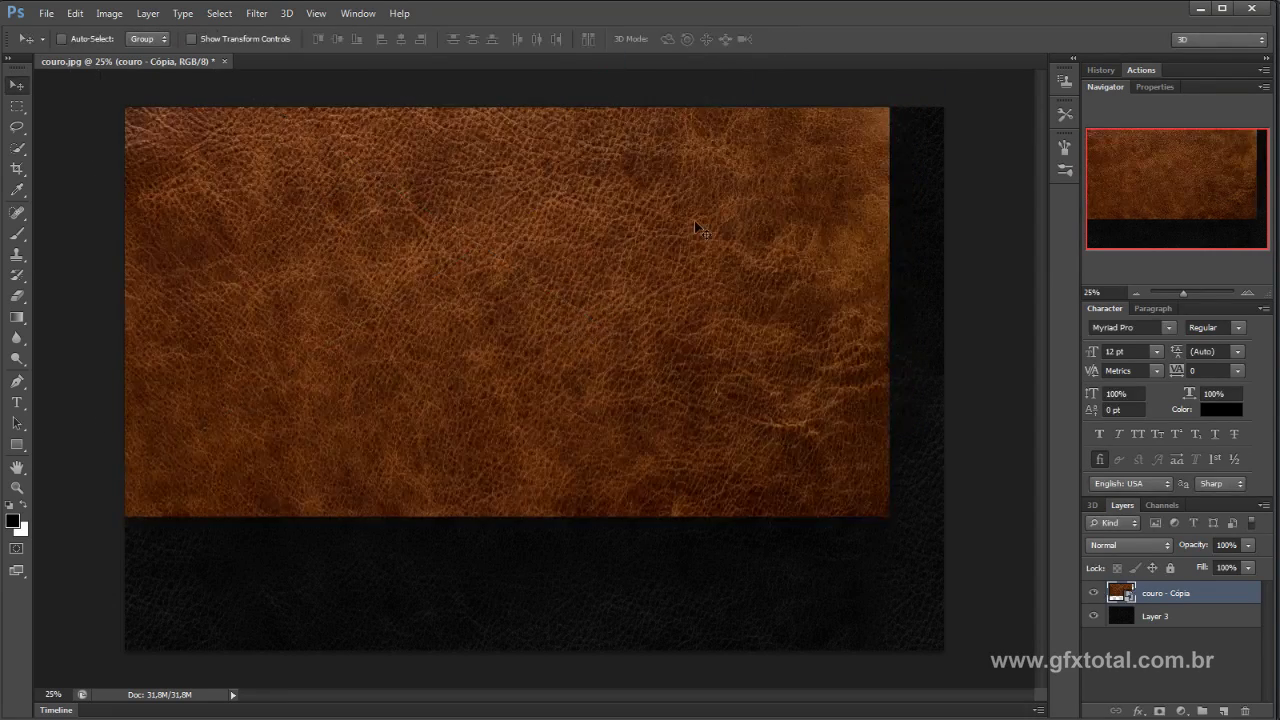
mouse_move(694, 220)
left_mouse_down()
mouse_move(734, 366)
mouse_move(612, 318)
mouse_move(609, 331)
mouse_move(697, 369)
left_mouse_up()
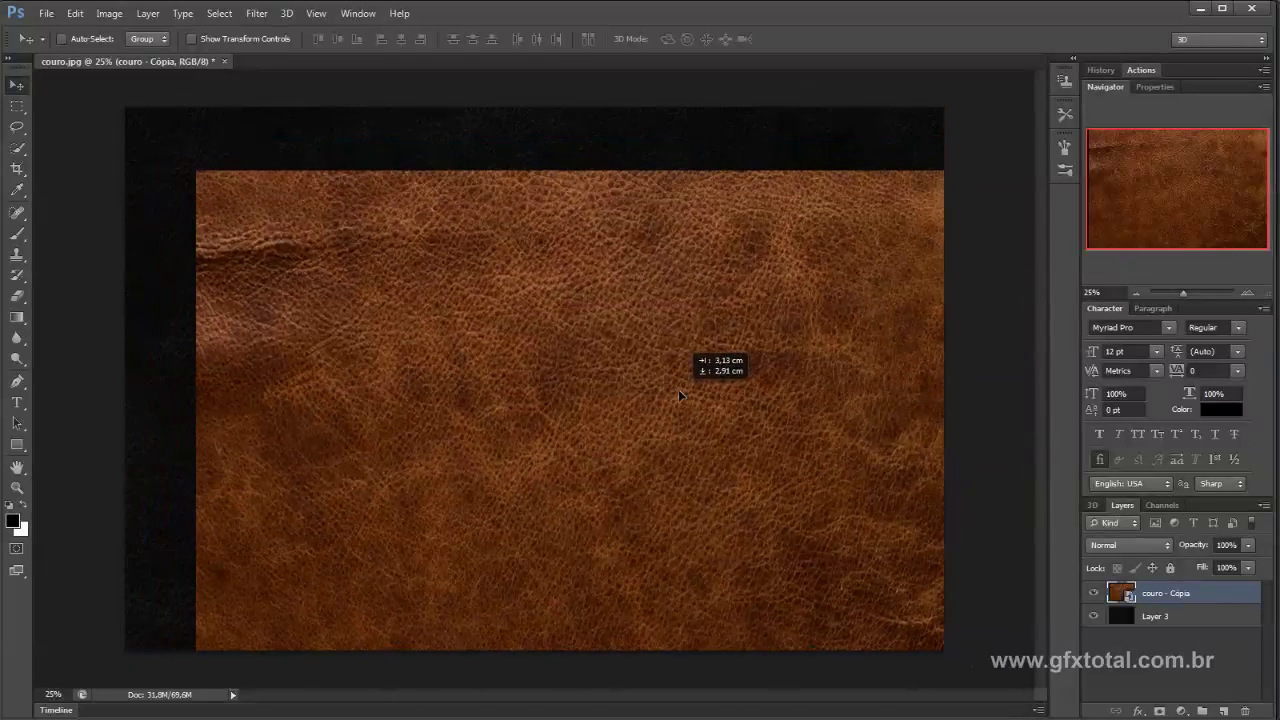
right_click(1158, 588)
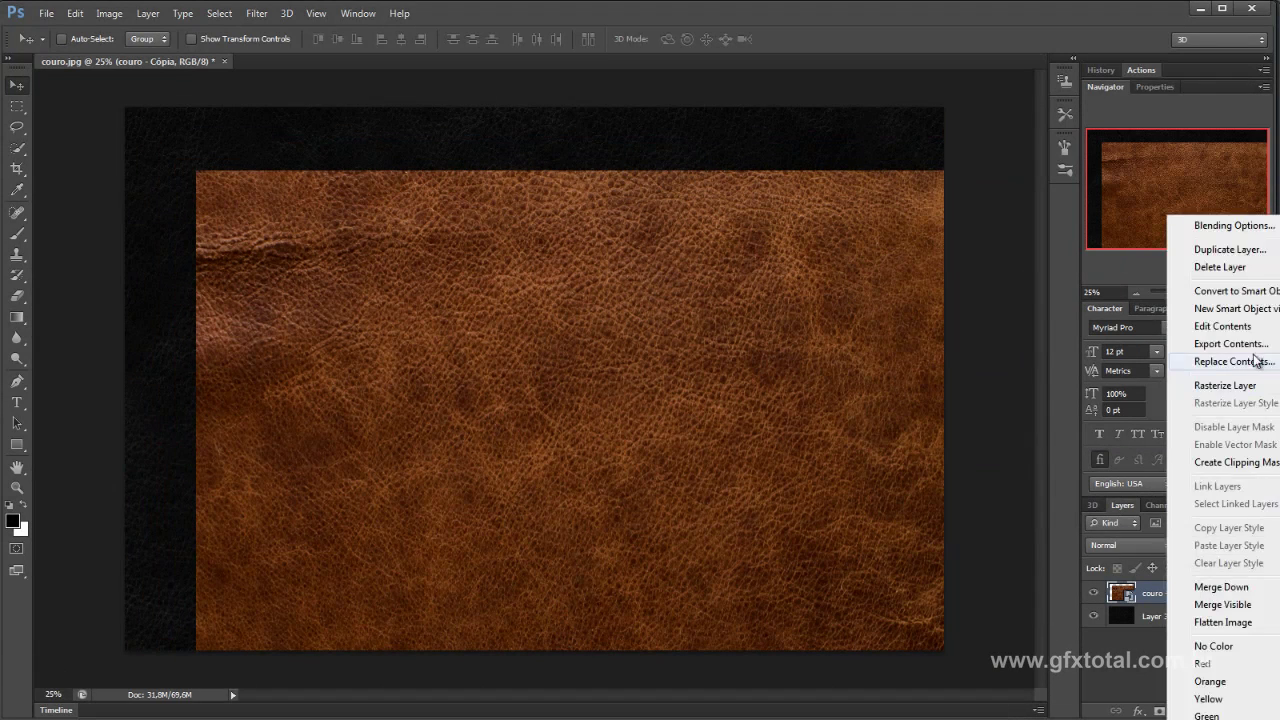
left_click(1228, 385)
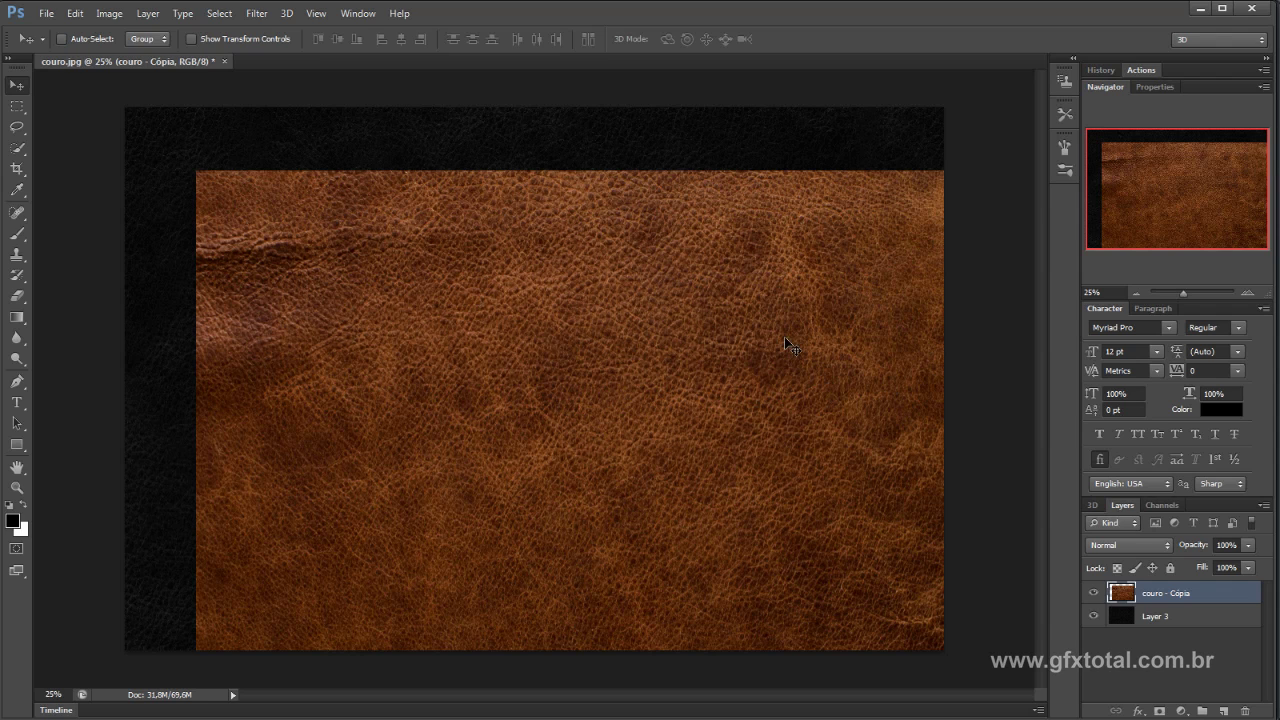
left_click_drag(785, 338, 667, 331)
Desaturate the leather layer with Hue/Saturation at saturation -100
key("ctrl+u")
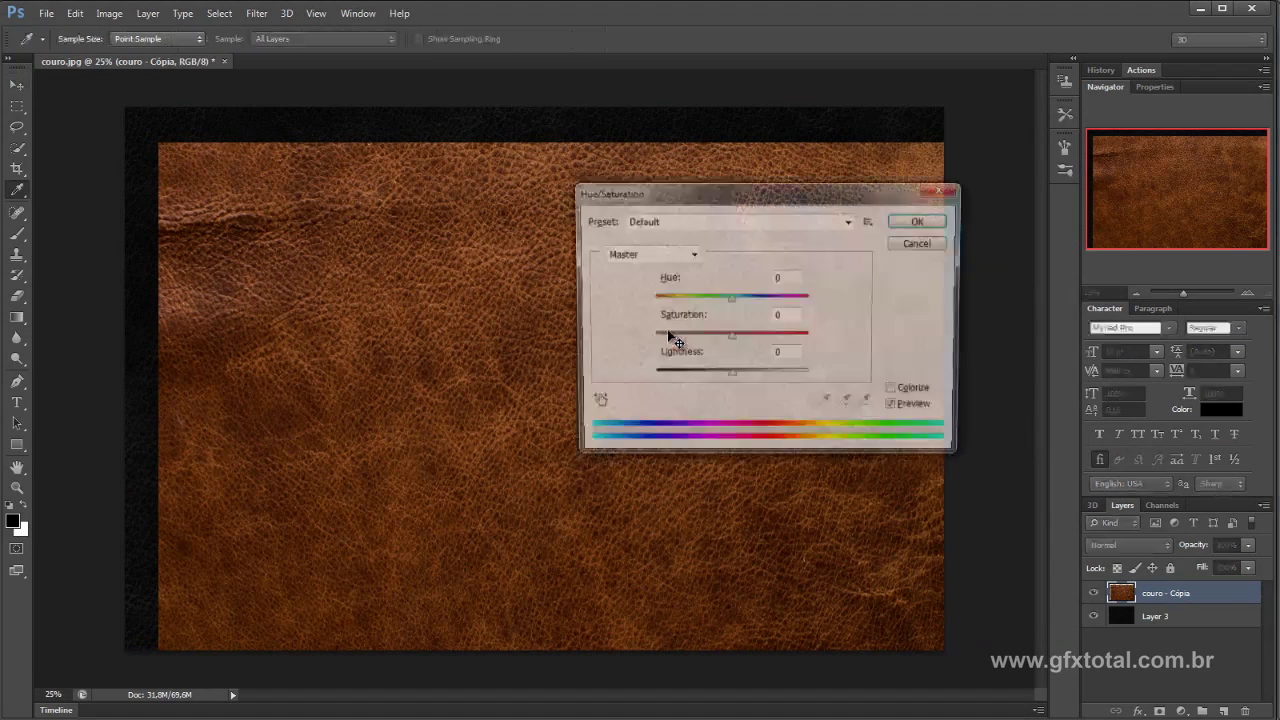
left_click_drag(701, 198, 709, 170)
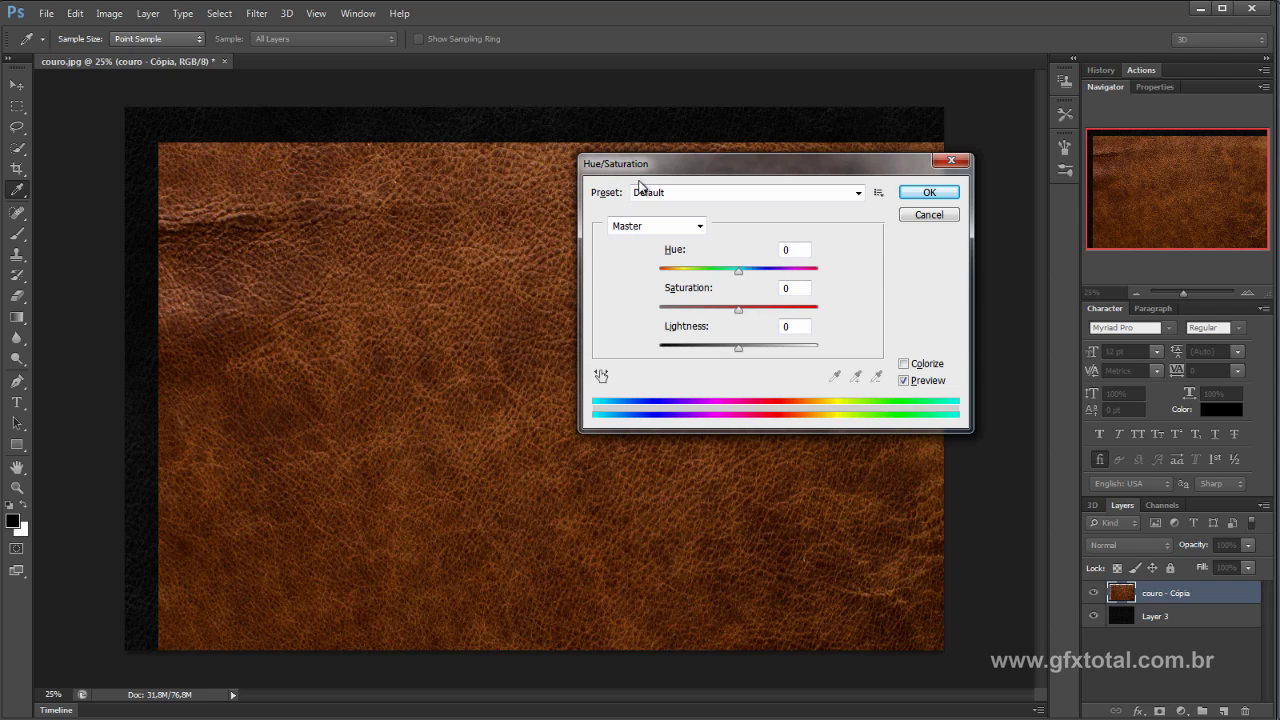
left_click(929, 214)
left_click(109, 13)
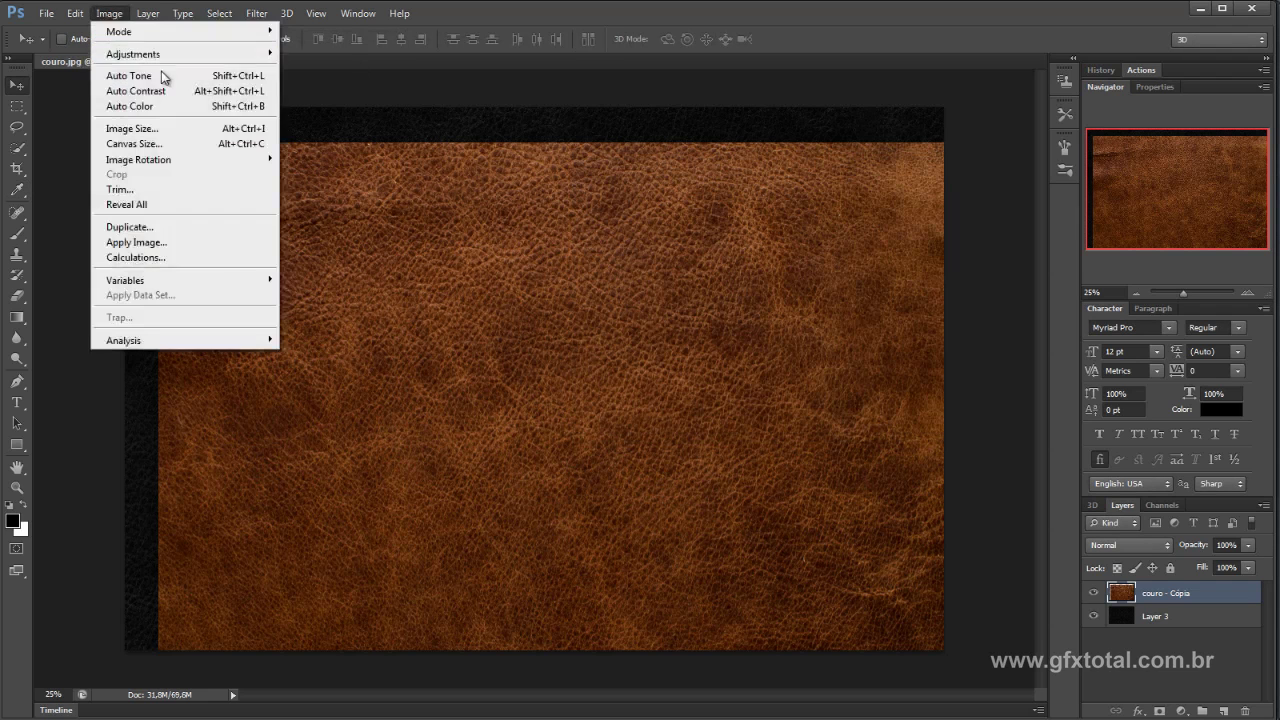
mouse_move(133, 54)
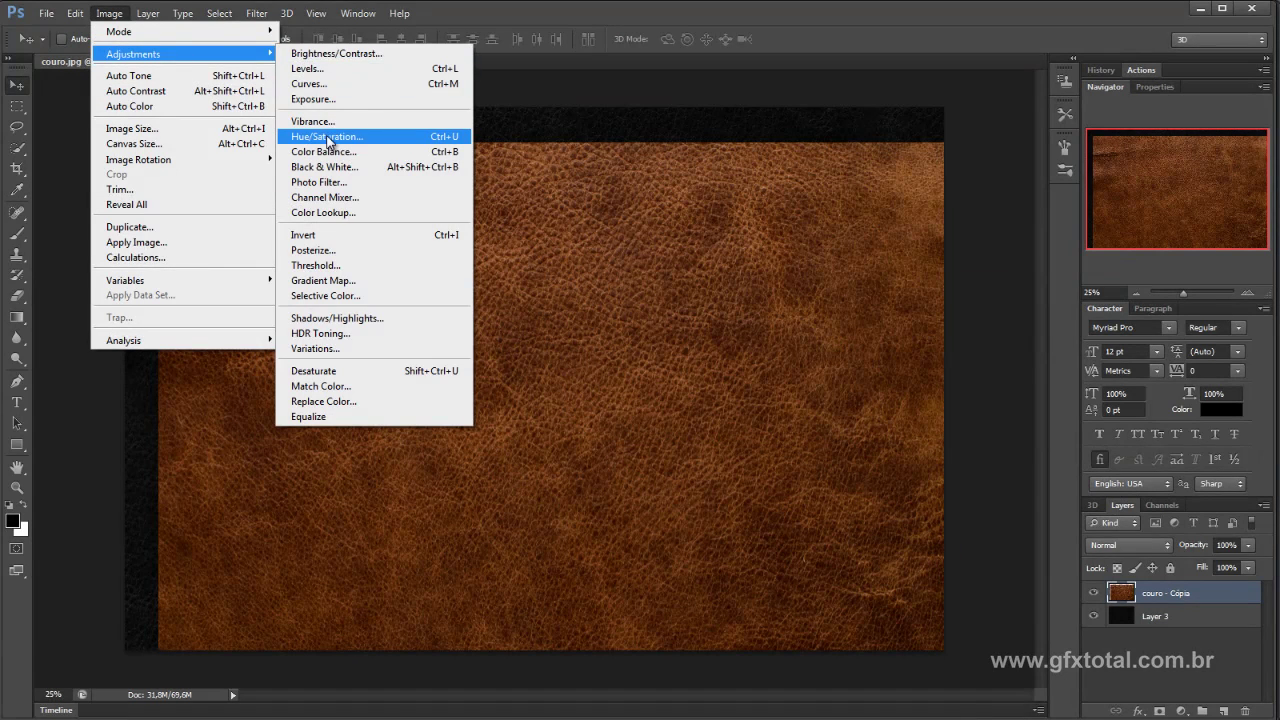
left_click(430, 136)
left_click_drag(740, 308, 550, 317)
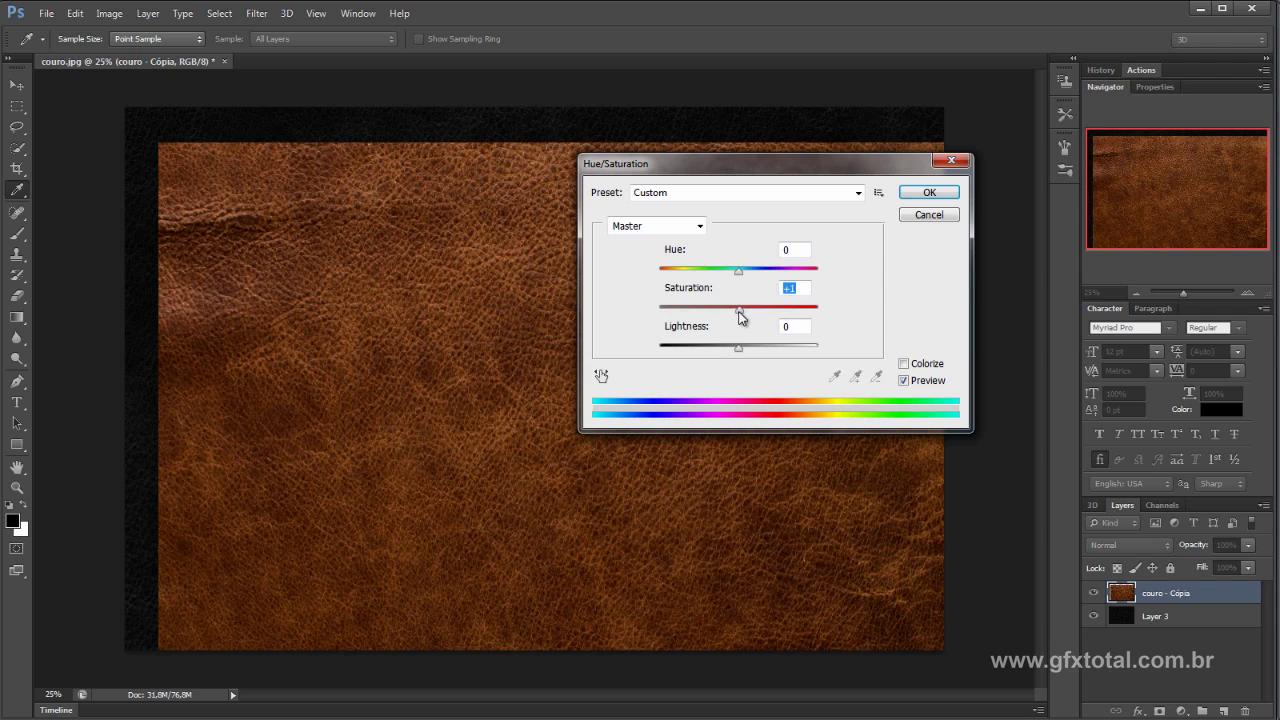
left_click(947, 191)
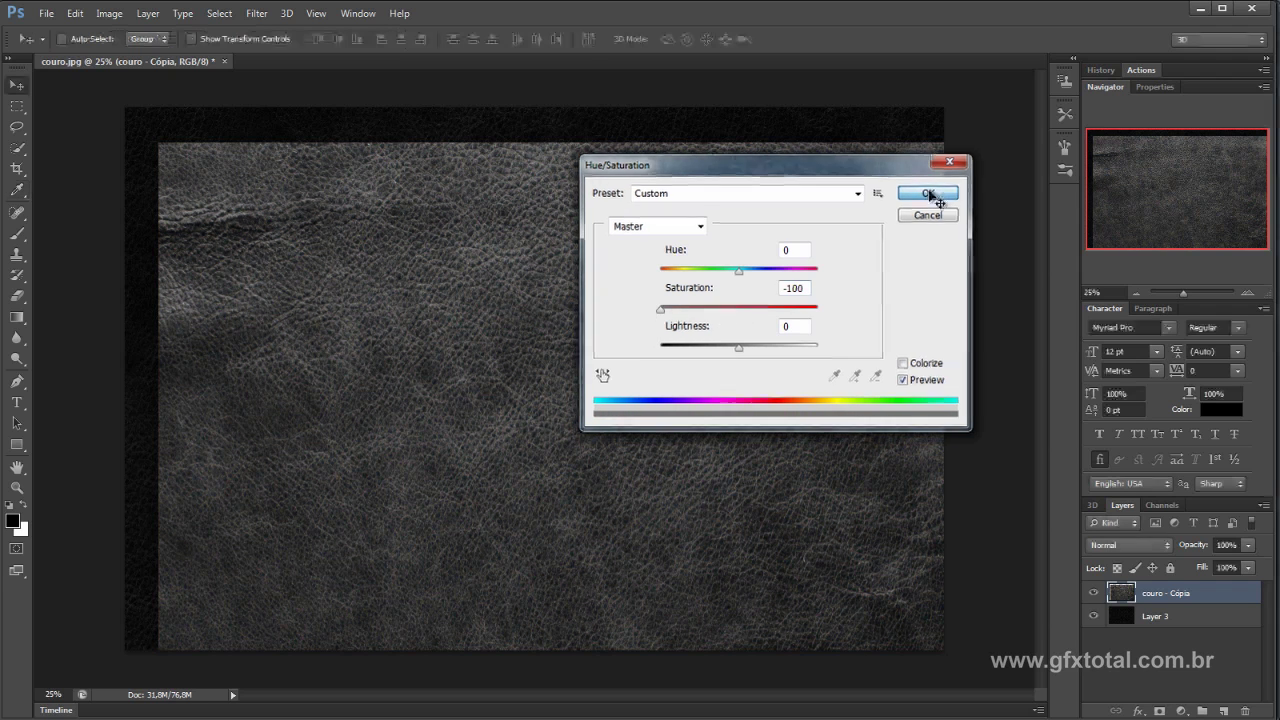
Darken the leather with brightness -139 and contrast 100, then delete the couro - Cópia layer
left_click(108, 13)
mouse_move(133, 54)
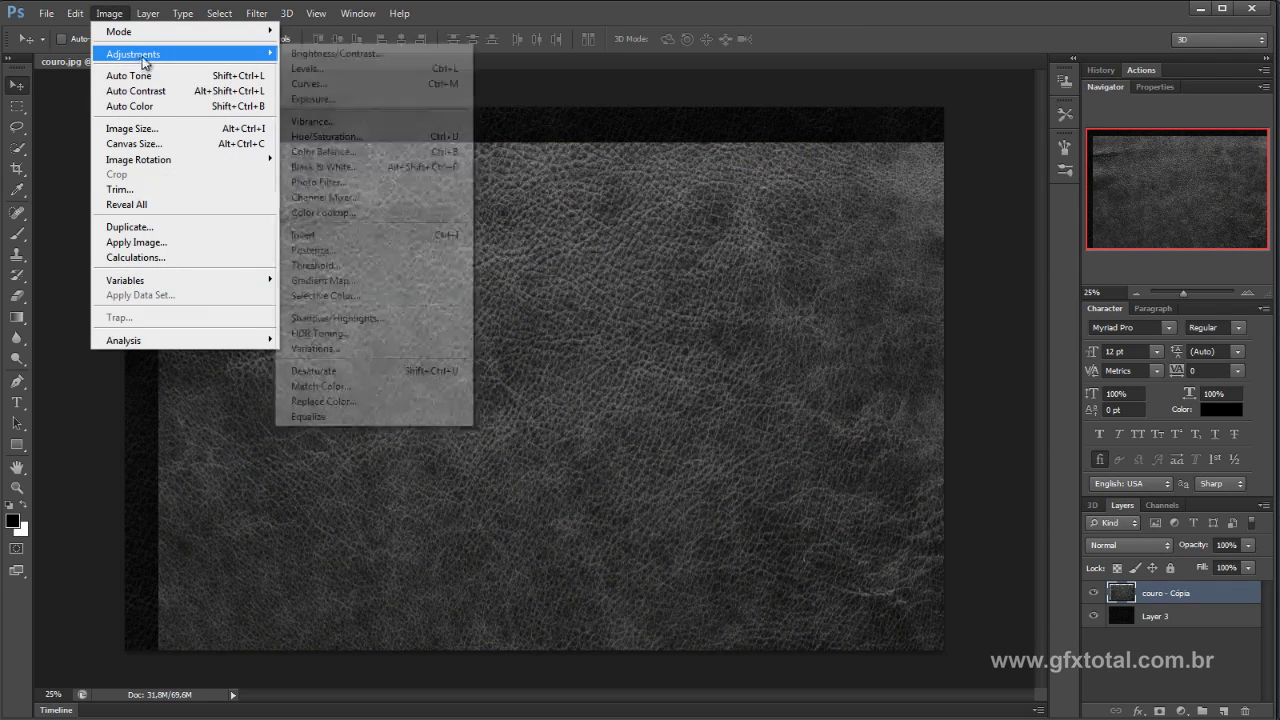
left_click(400, 51)
left_click_drag(730, 284, 657, 285)
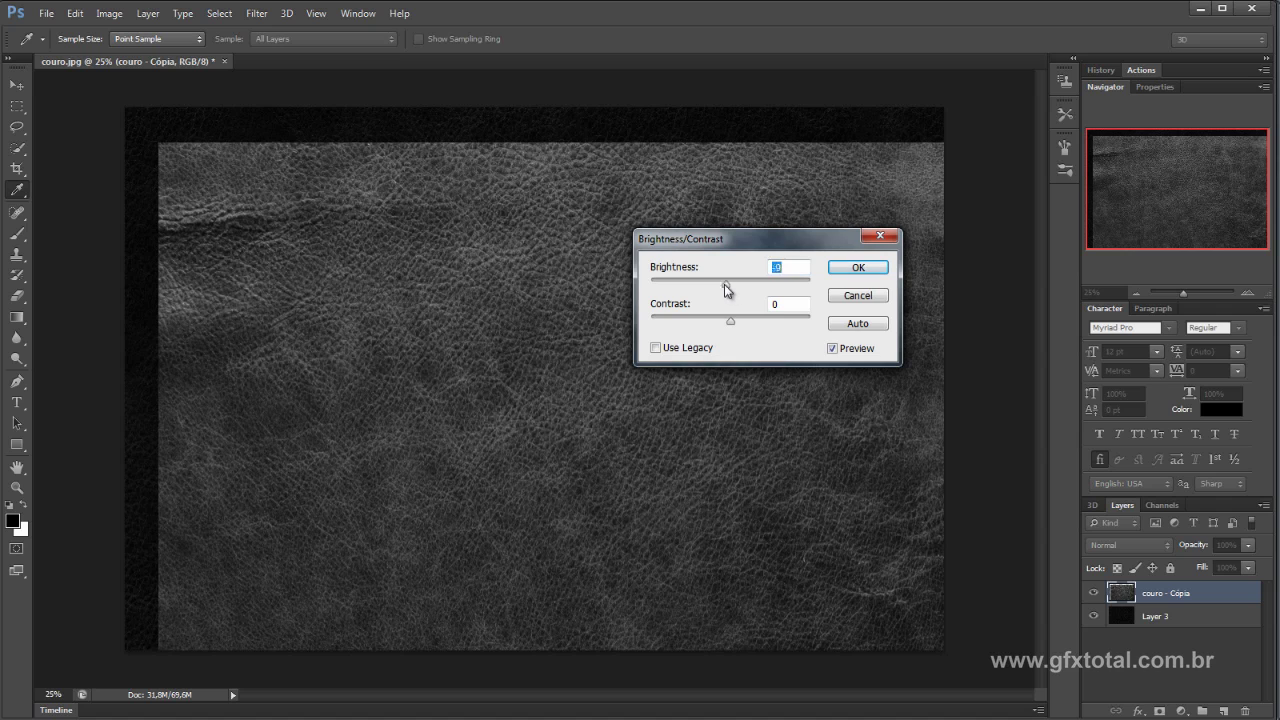
left_click_drag(731, 321, 873, 325)
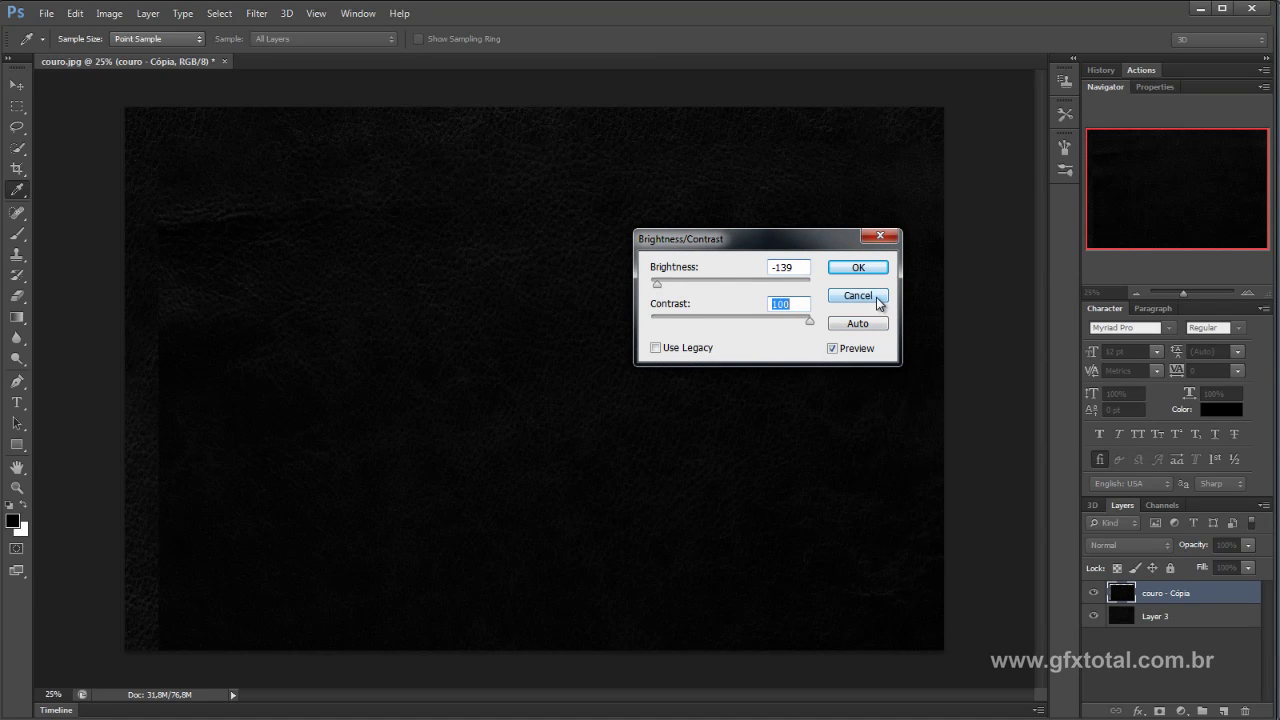
left_click(857, 267)
key("v")
key("Delete")
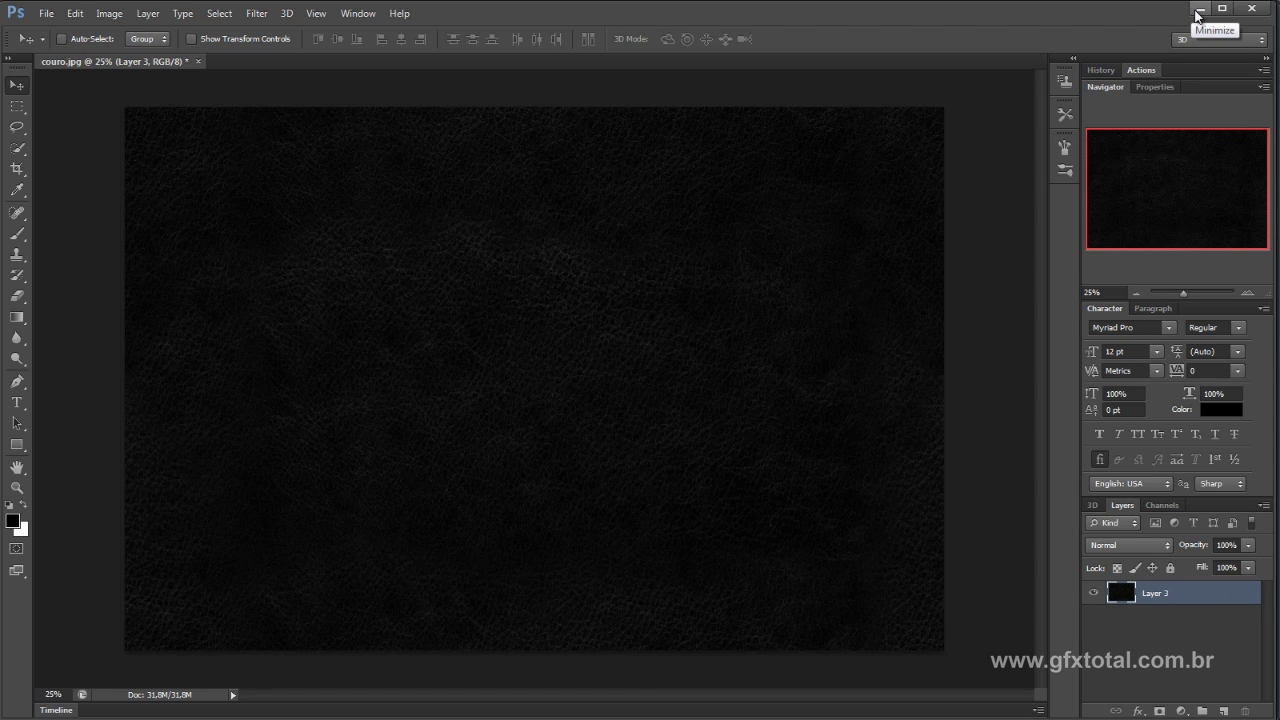
Delete the couro - Cópia image file from the tutorial folder
left_click(1200, 14)
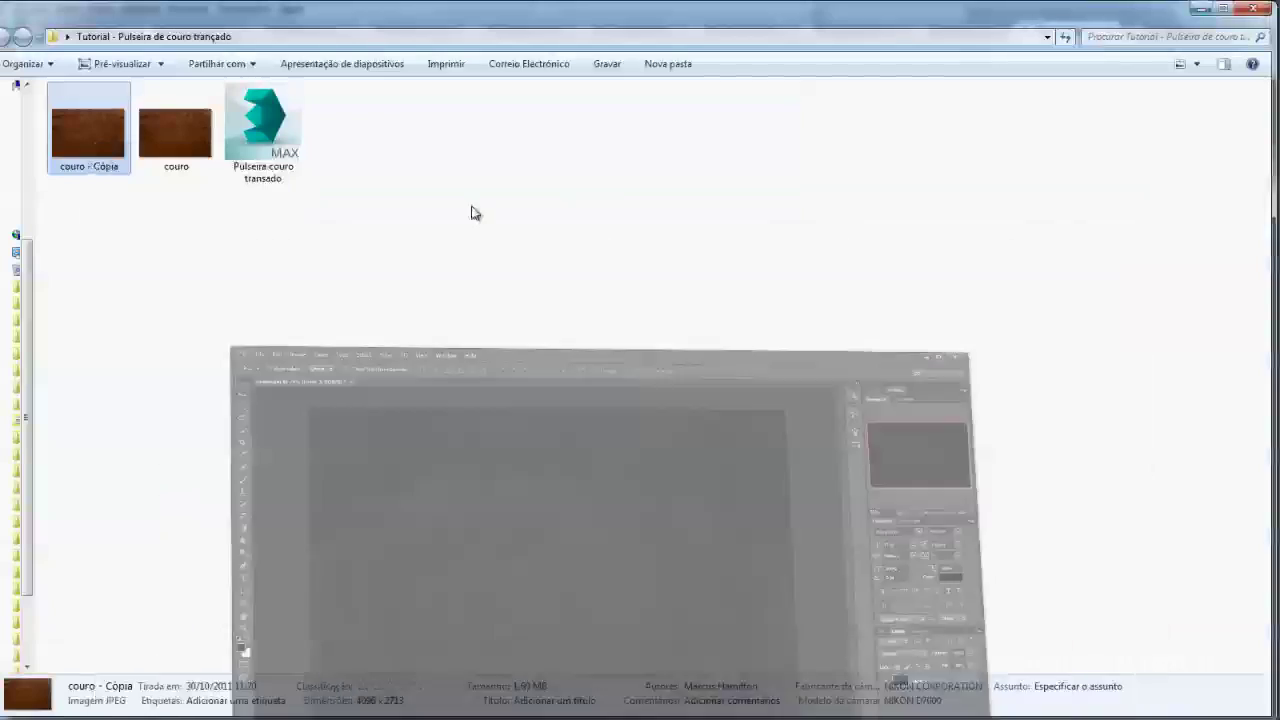
left_click_drag(105, 225, 145, 178)
key("Delete")
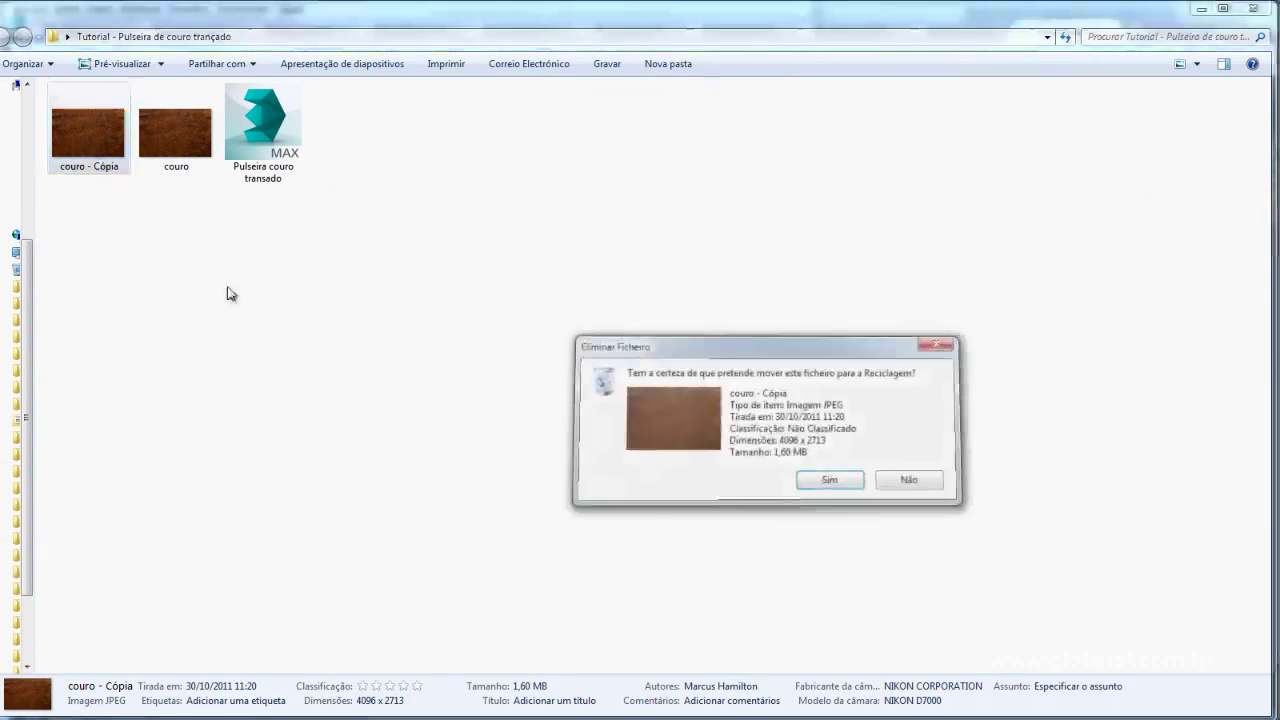
key("Return")
Save the dark texture over couro.jpg with default JPEG options and close the document
key("alt+Tab")
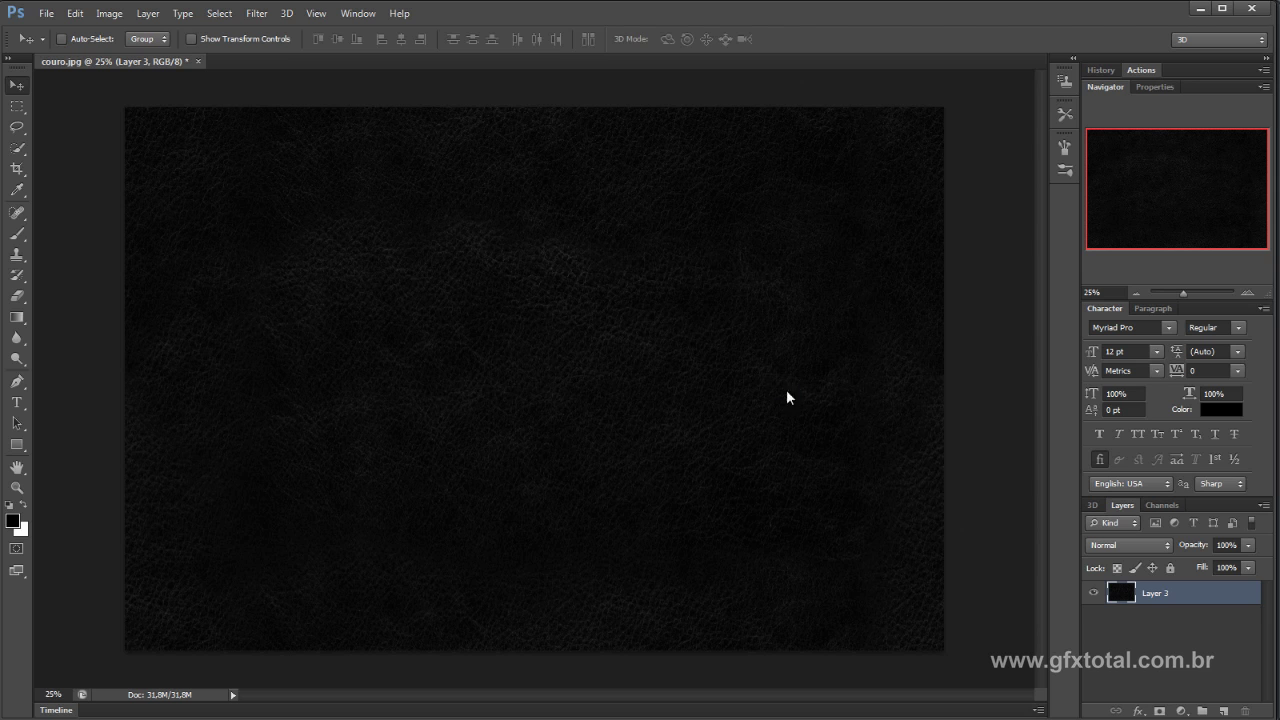
key("ctrl+shift+s")
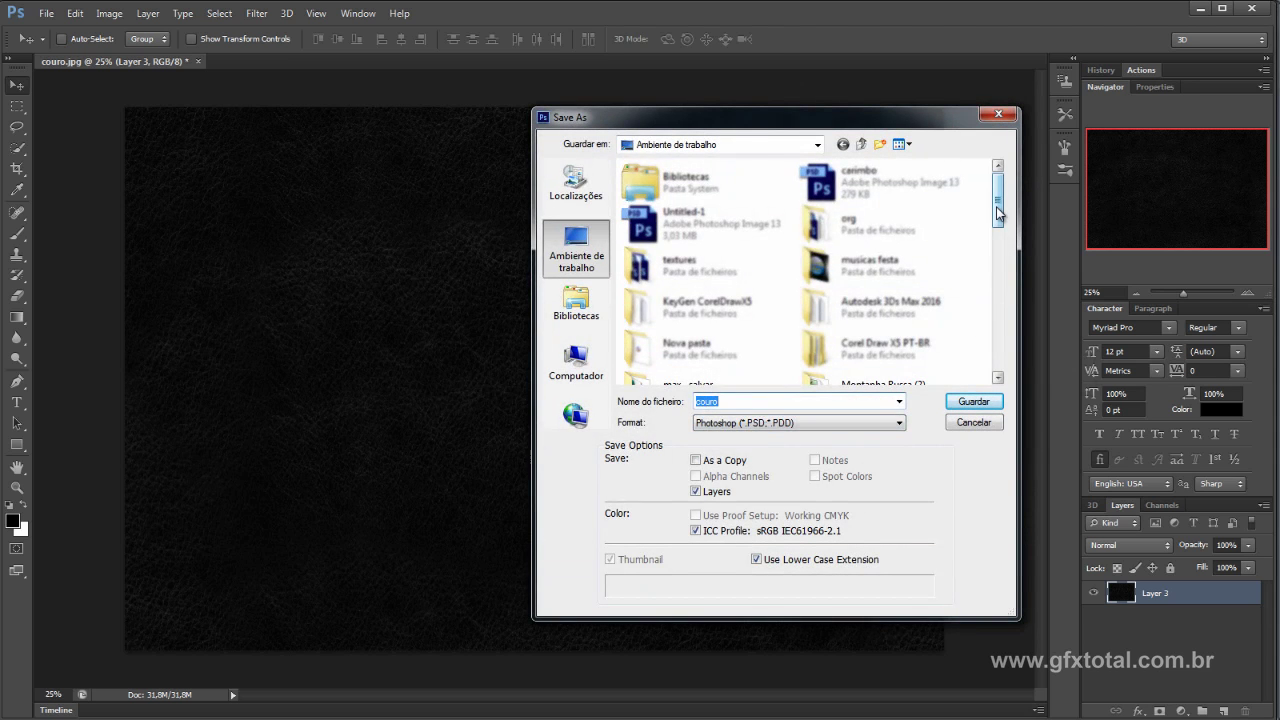
key("Return")
key("Return")
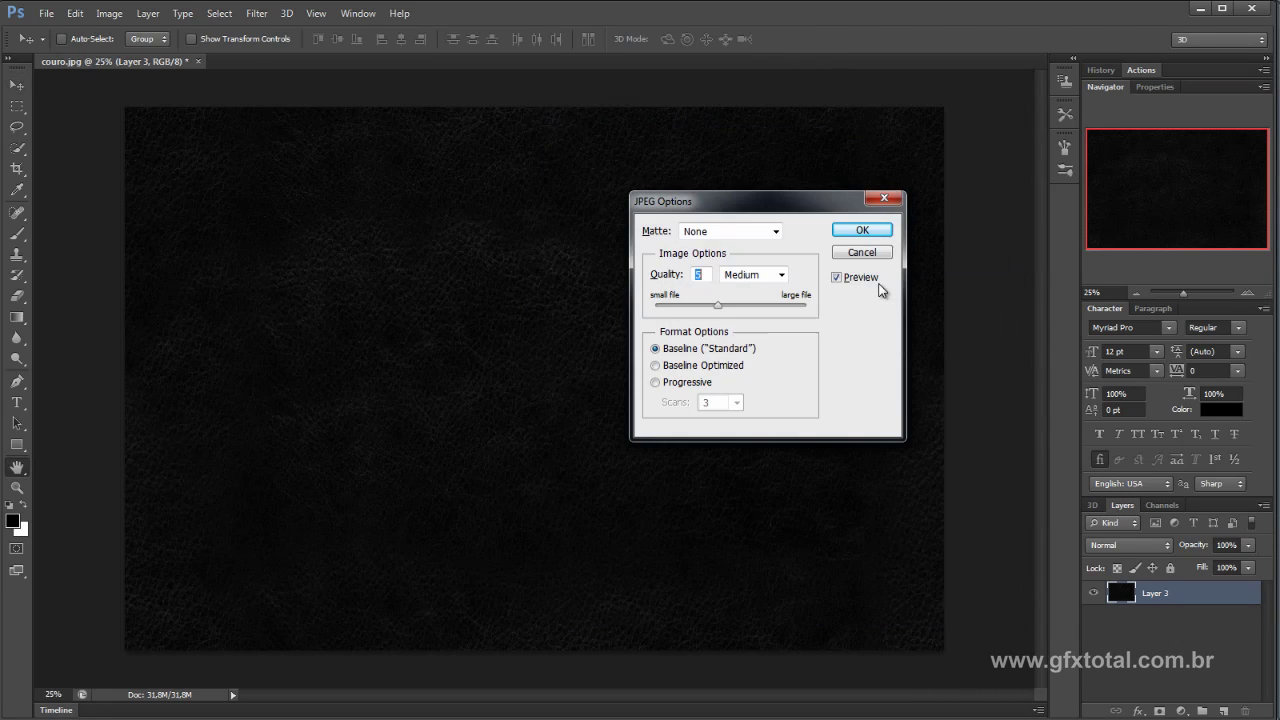
key("Return")
left_click(198, 62)
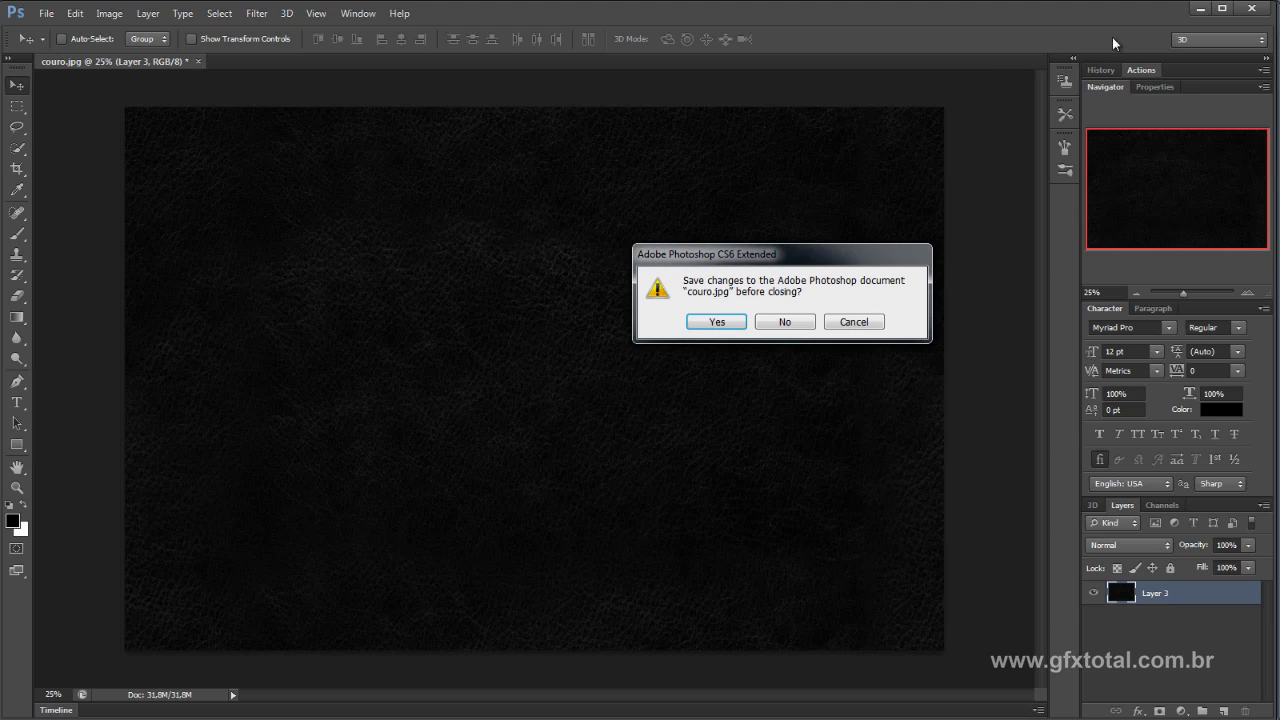
left_click(785, 322)
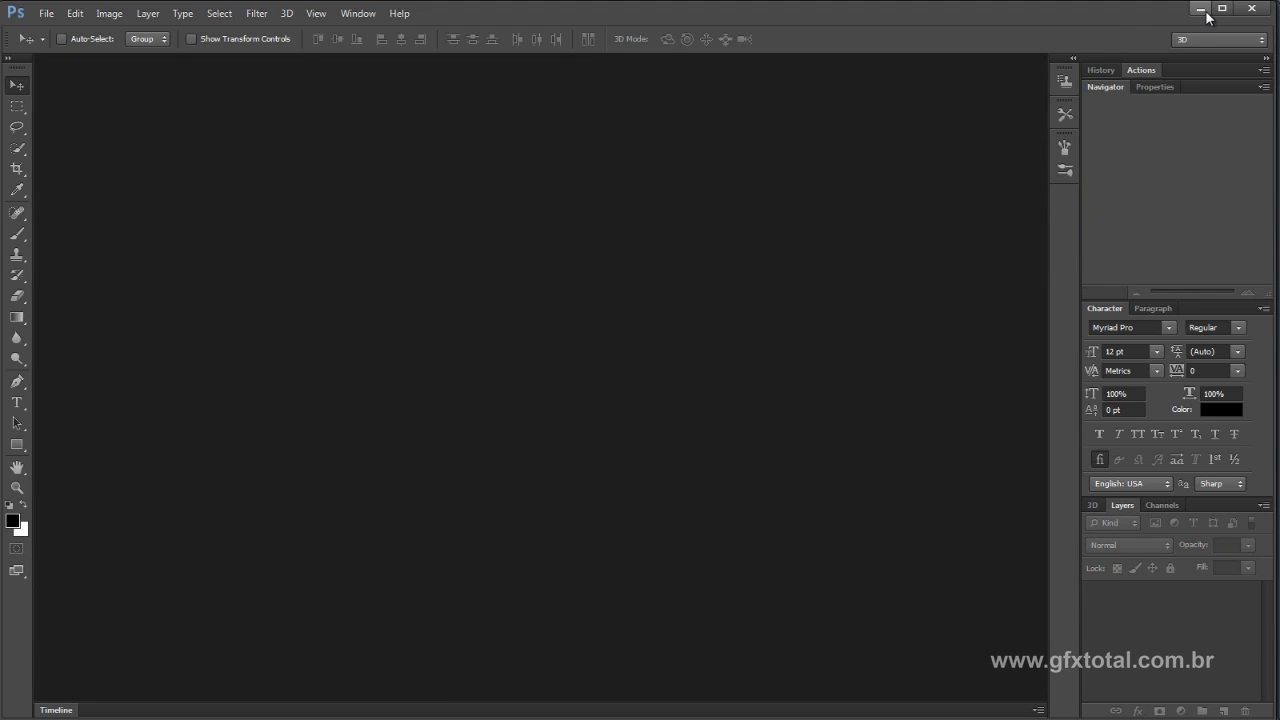
left_click(1251, 8)
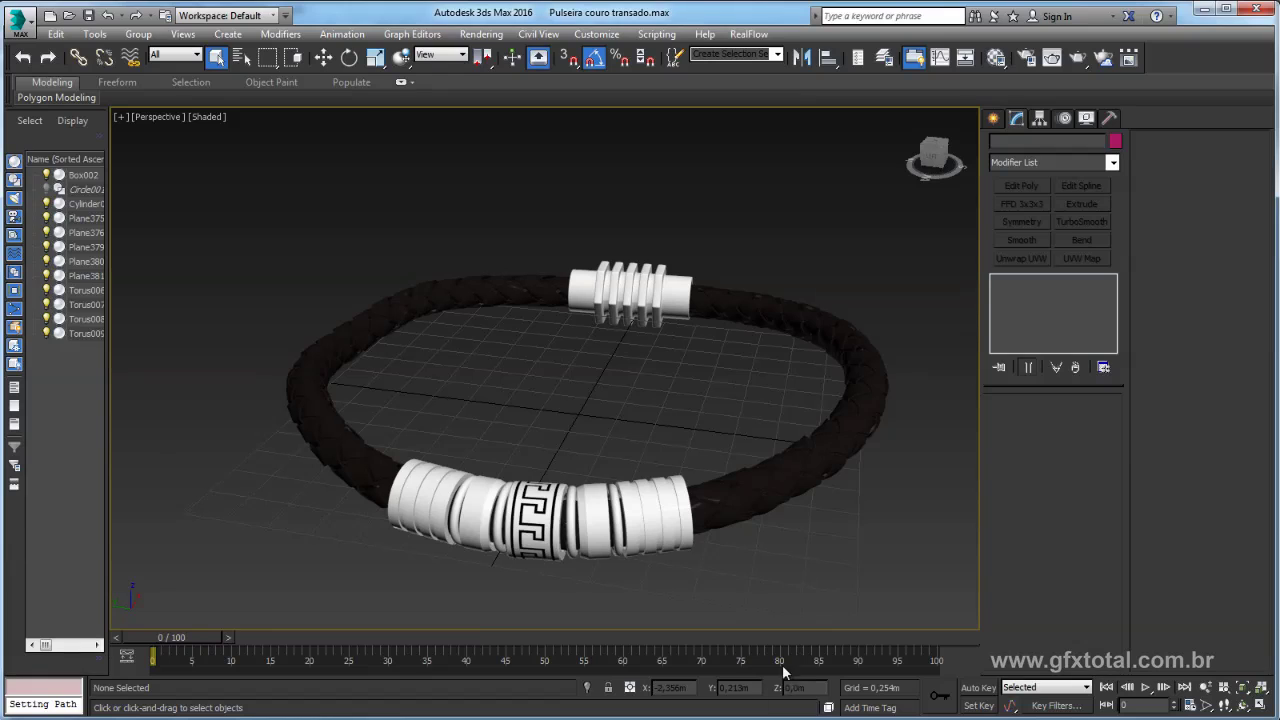
Reset 3ds Max via the application menu, discarding the bracelet scene without saving
mouse_move(854, 543)
middle_mouse_down()
mouse_move(762, 558)
mouse_move(674, 356)
middle_mouse_up()
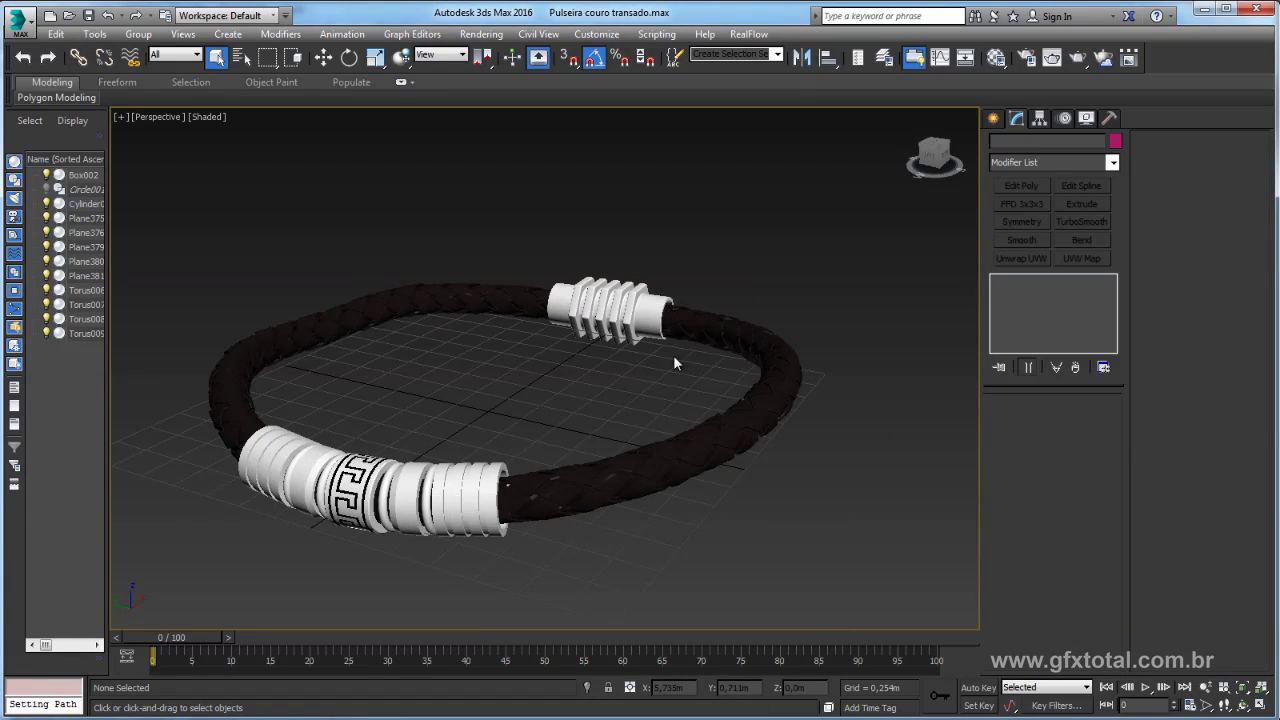
left_click(20, 20)
left_click(55, 130)
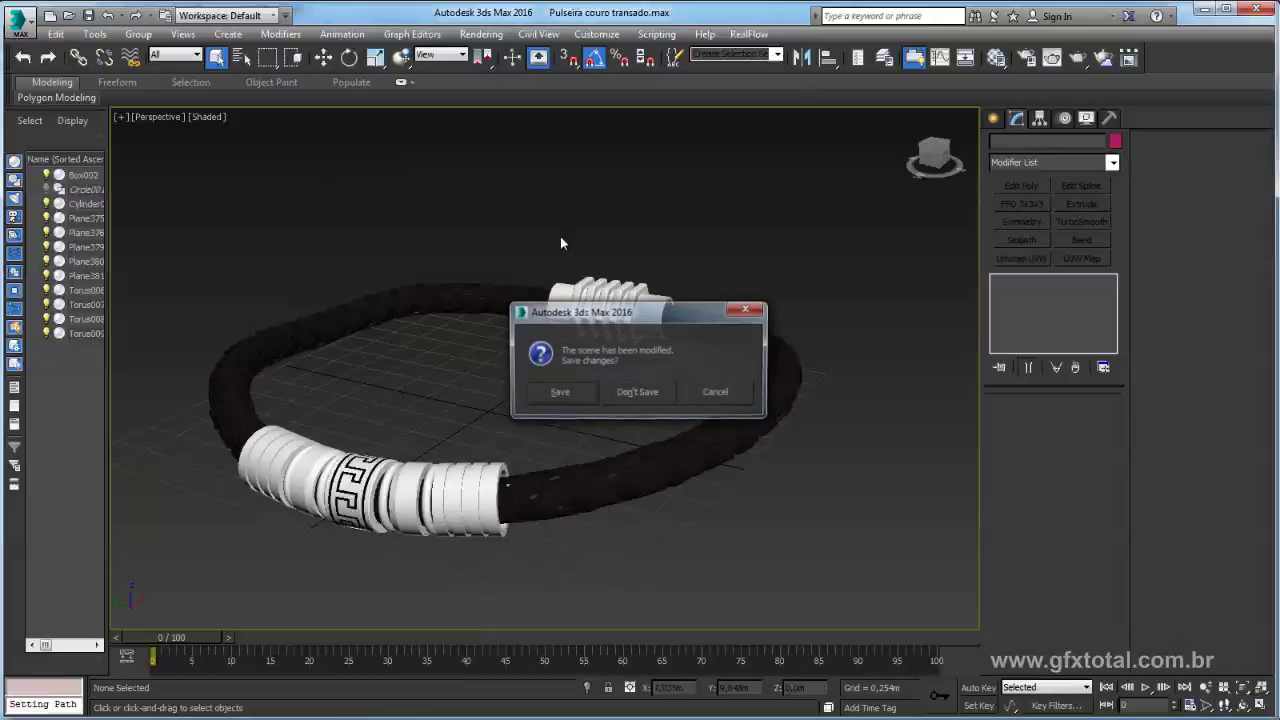
left_click(608, 391)
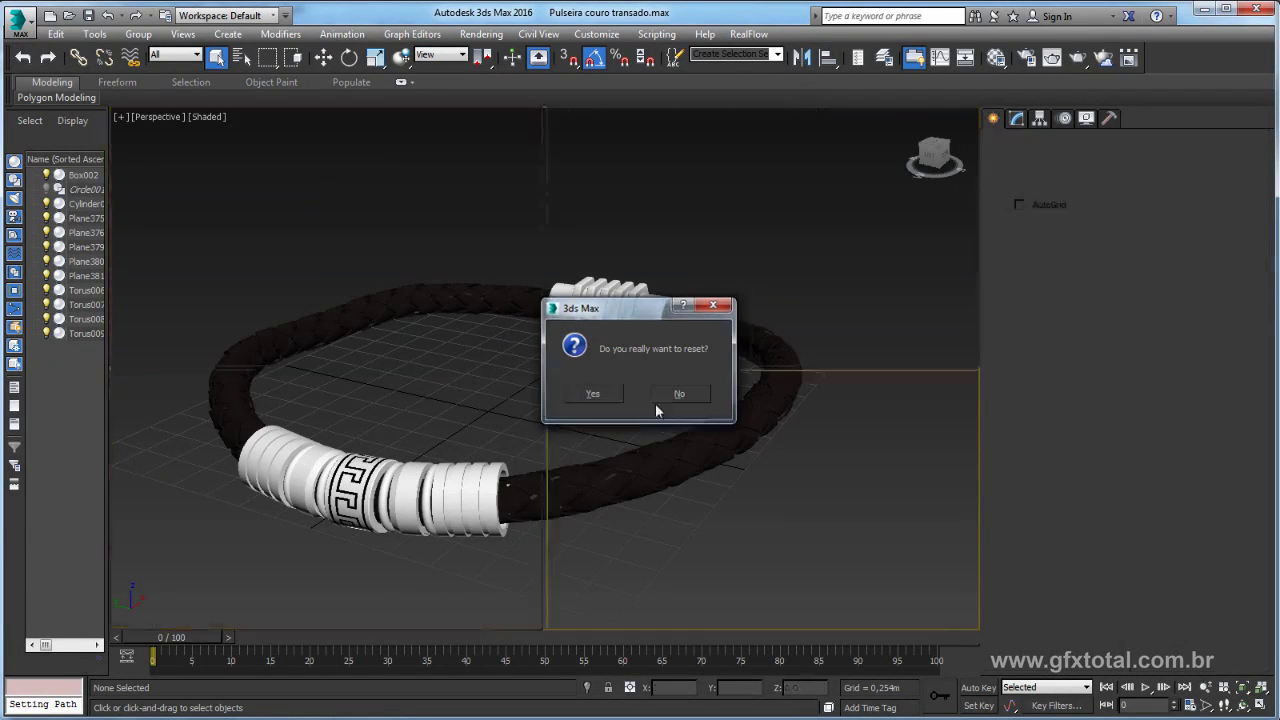
key("Return")
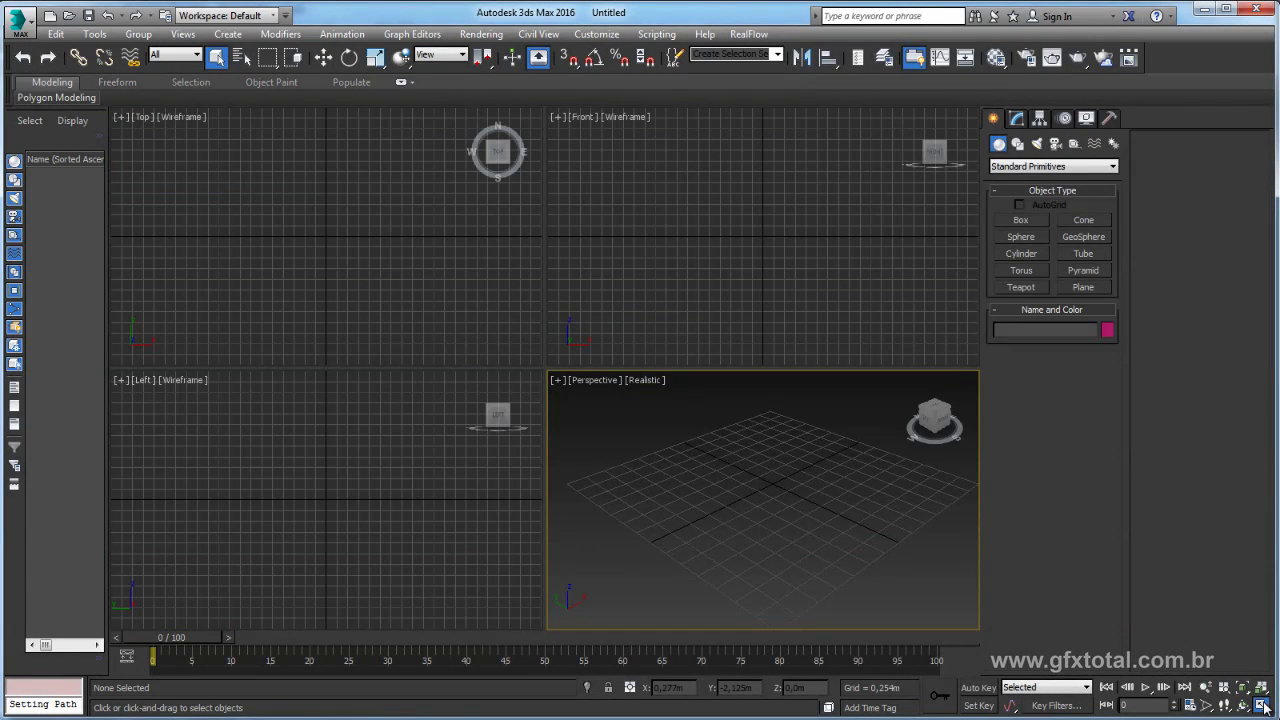
Maximize the Perspective viewport and draw a 3.158m square plane, Plane001
left_click(1262, 705)
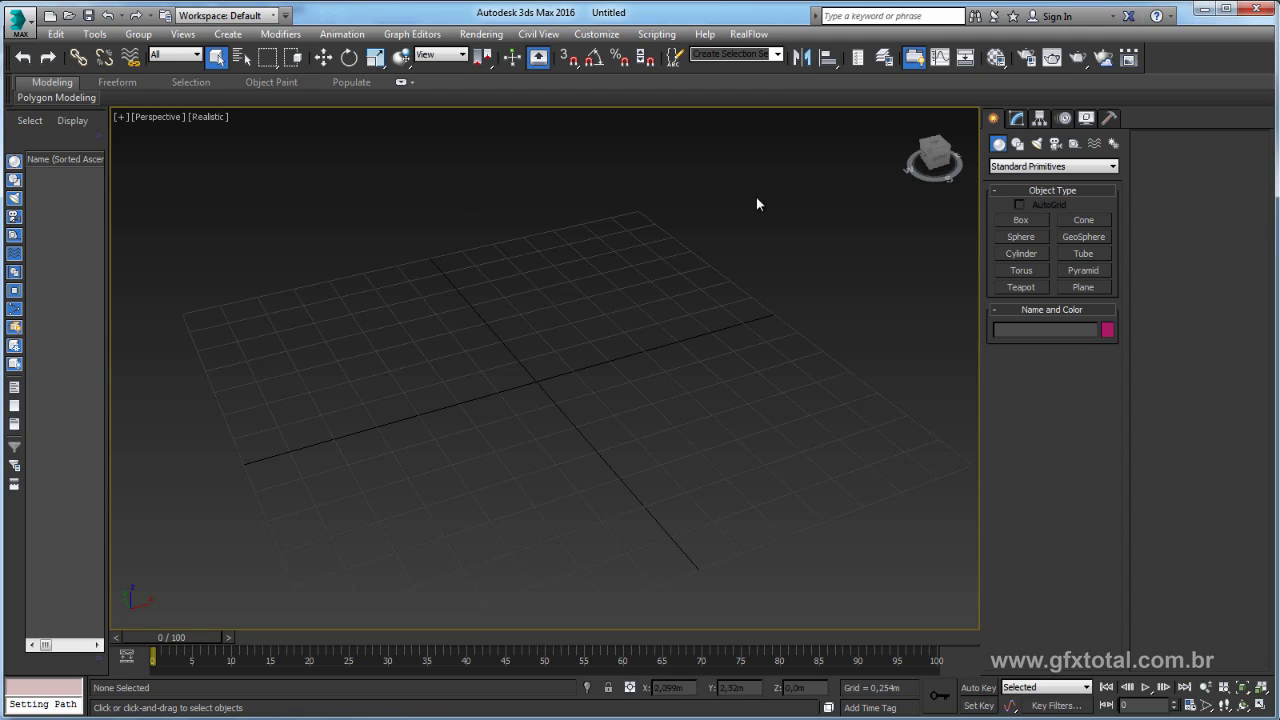
left_click(1083, 287)
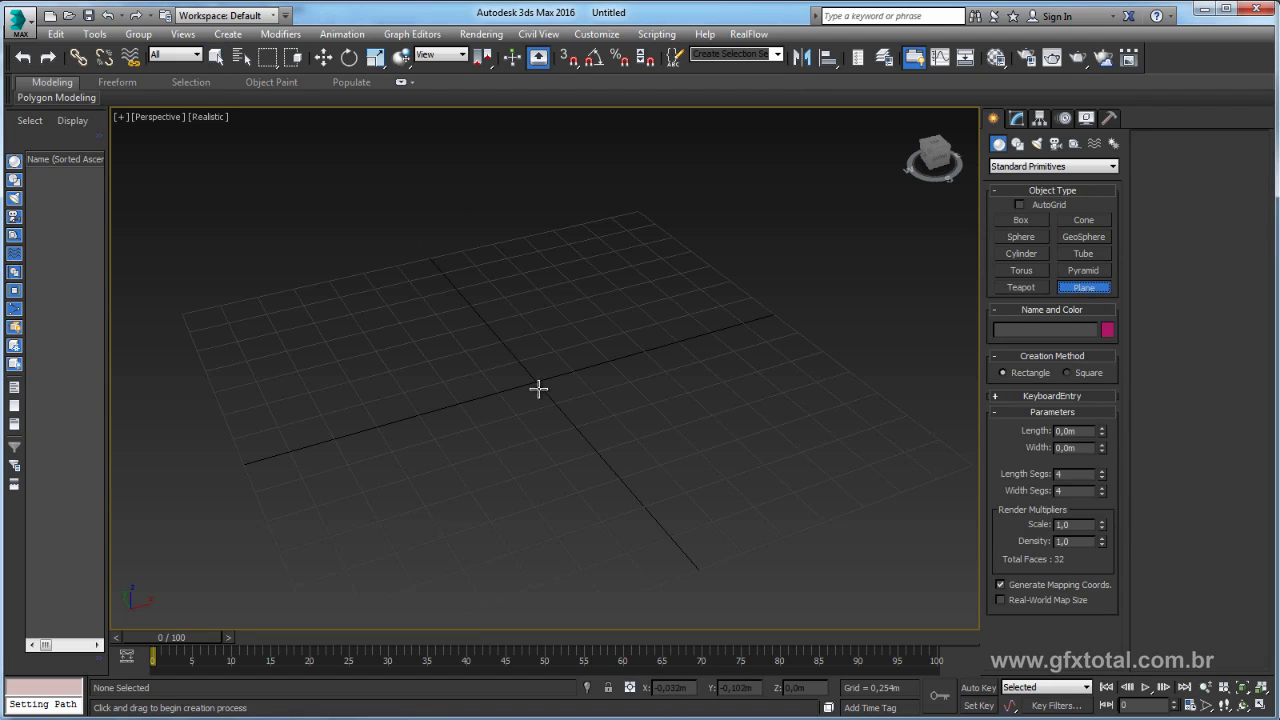
mouse_move(537, 386)
left_mouse_down()
mouse_move(632, 435)
mouse_move(582, 480)
mouse_move(696, 428)
mouse_move(708, 466)
mouse_move(772, 511)
mouse_move(748, 443)
left_mouse_up()
middle_click_drag(701, 416, 676, 376)
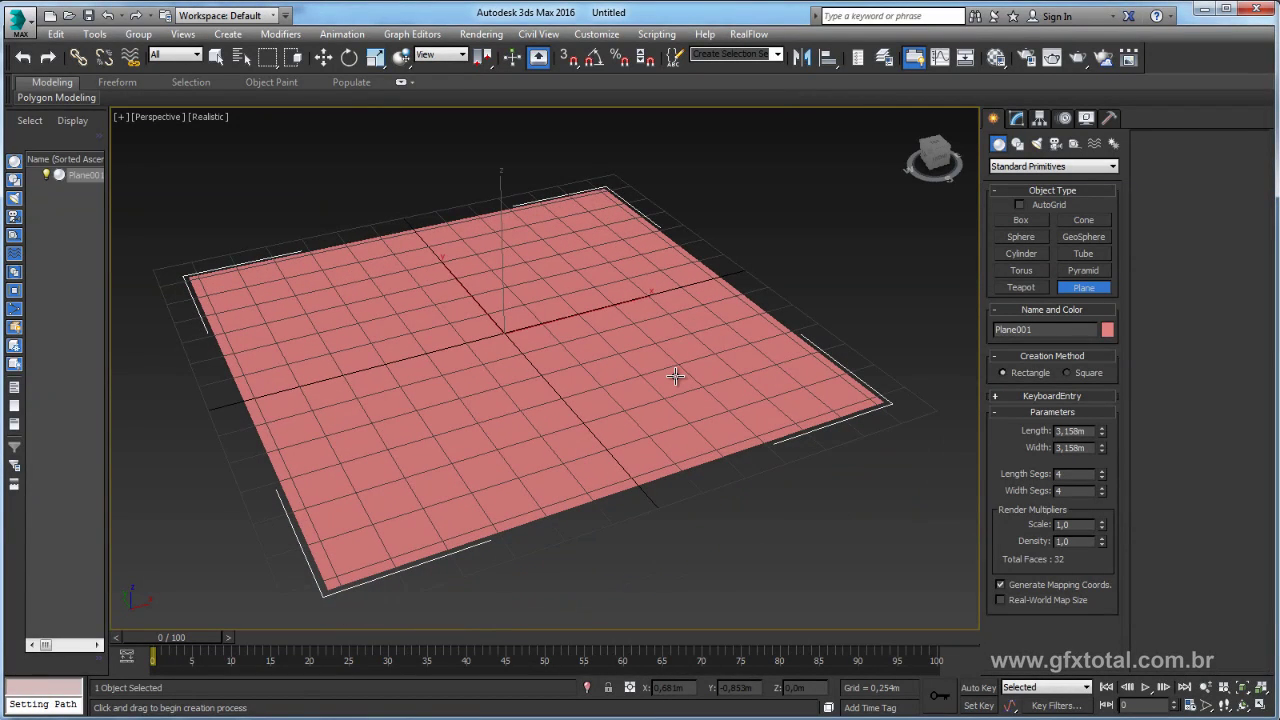
Hide the grid and selection brackets, show edged faces, and set length and width segments to 1
key("g")
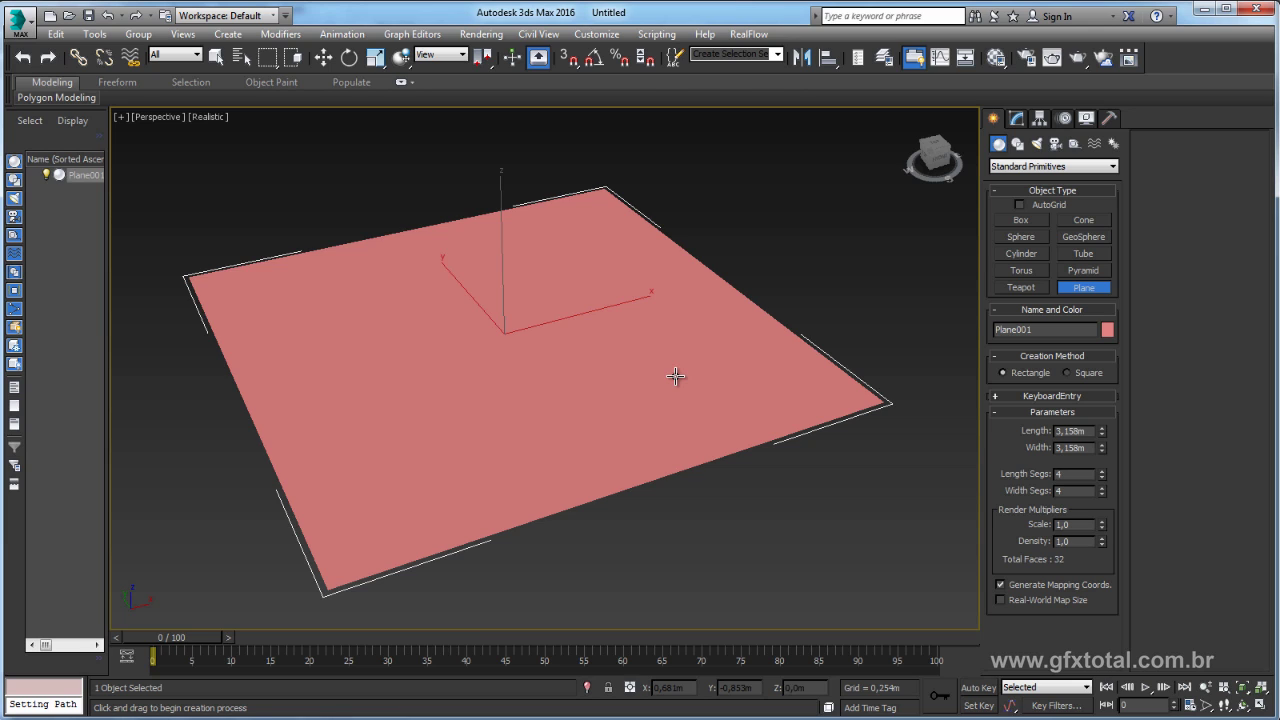
key("j")
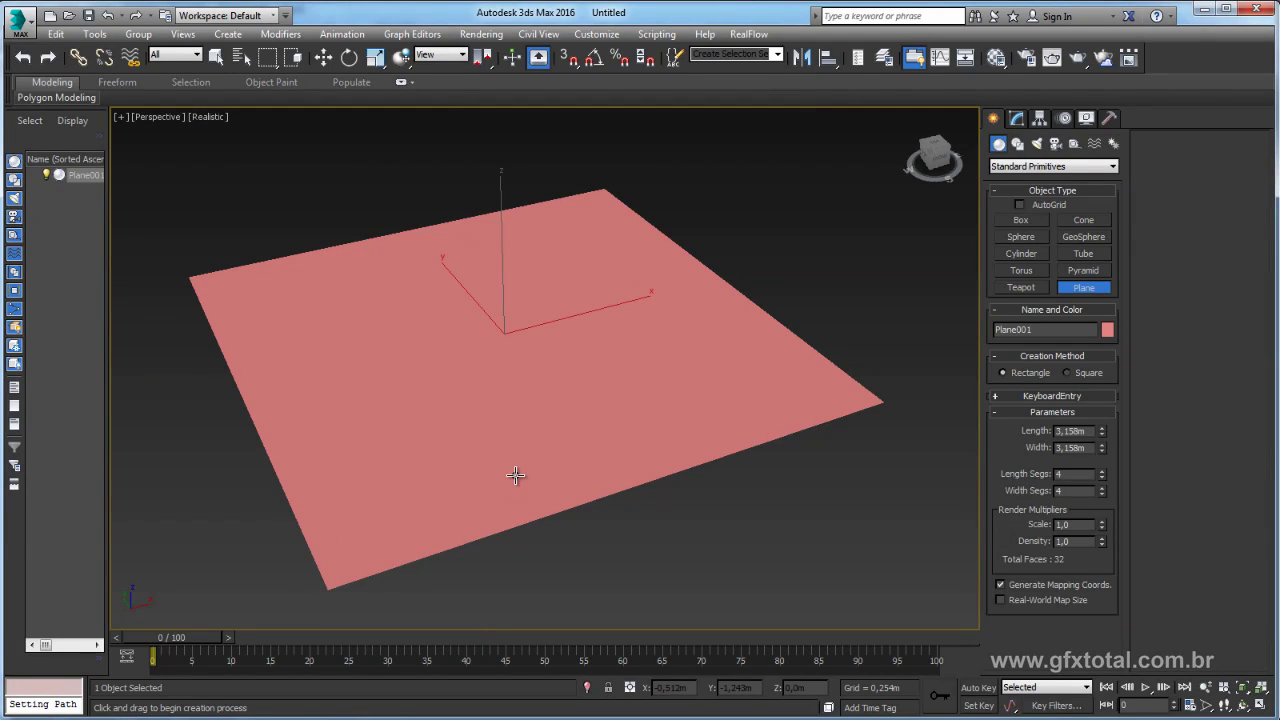
key("F4")
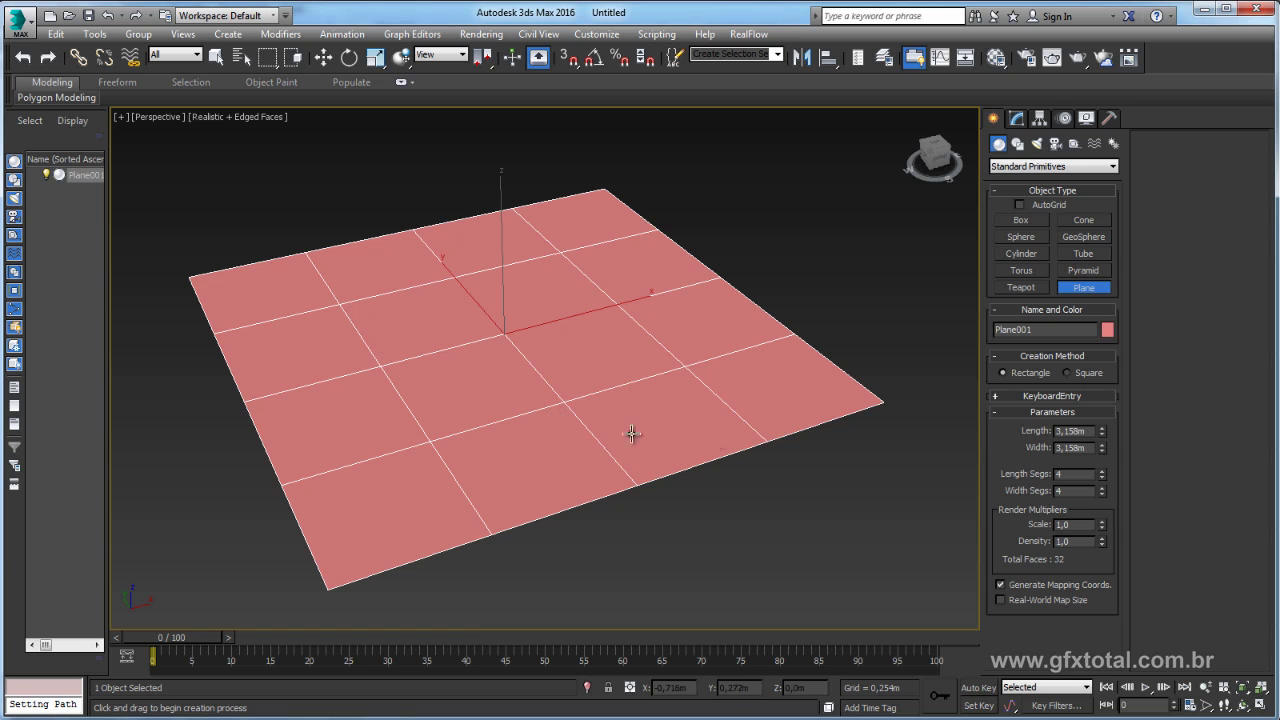
right_click(1101, 474)
right_click(1102, 492)
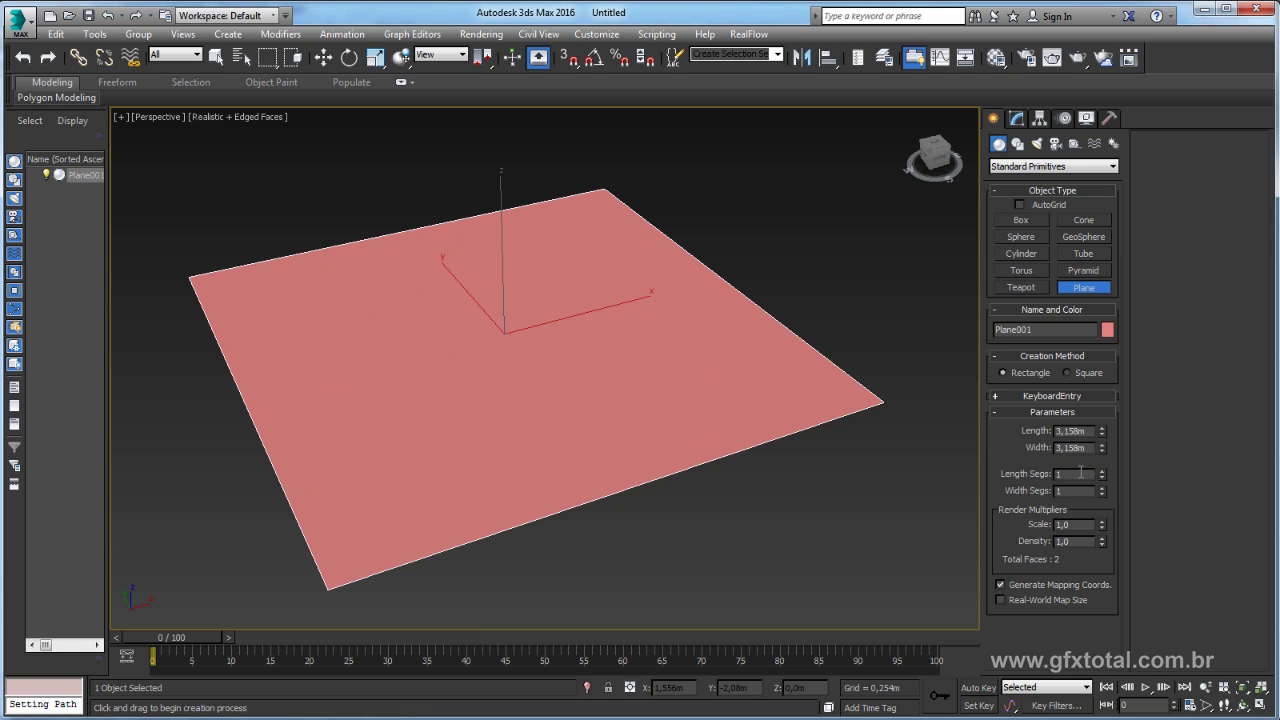
mouse_move(874, 420)
middle_mouse_down("alt")
mouse_move(849, 386)
mouse_move(960, 374)
mouse_move(885, 413)
mouse_move(480, 300)
middle_mouse_up("alt")
Convert Plane001 to an Editable Poly
right_click(478, 310)
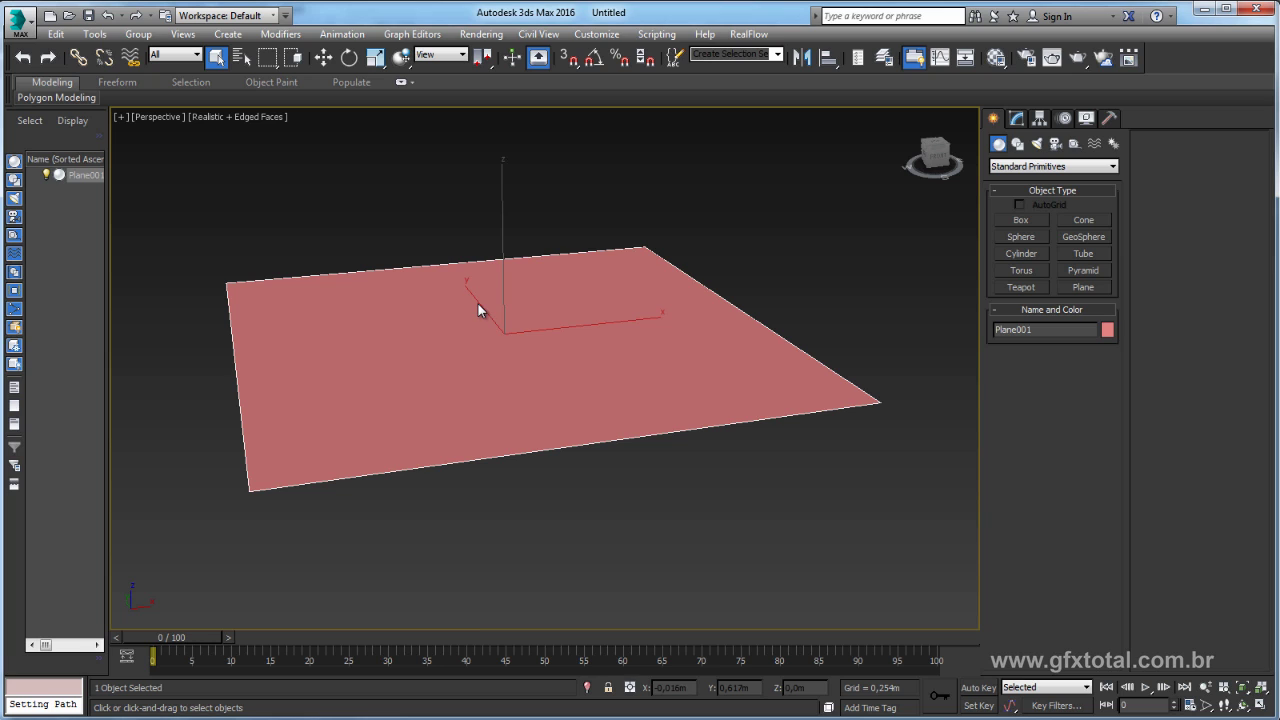
right_click(476, 303)
mouse_move(530, 461)
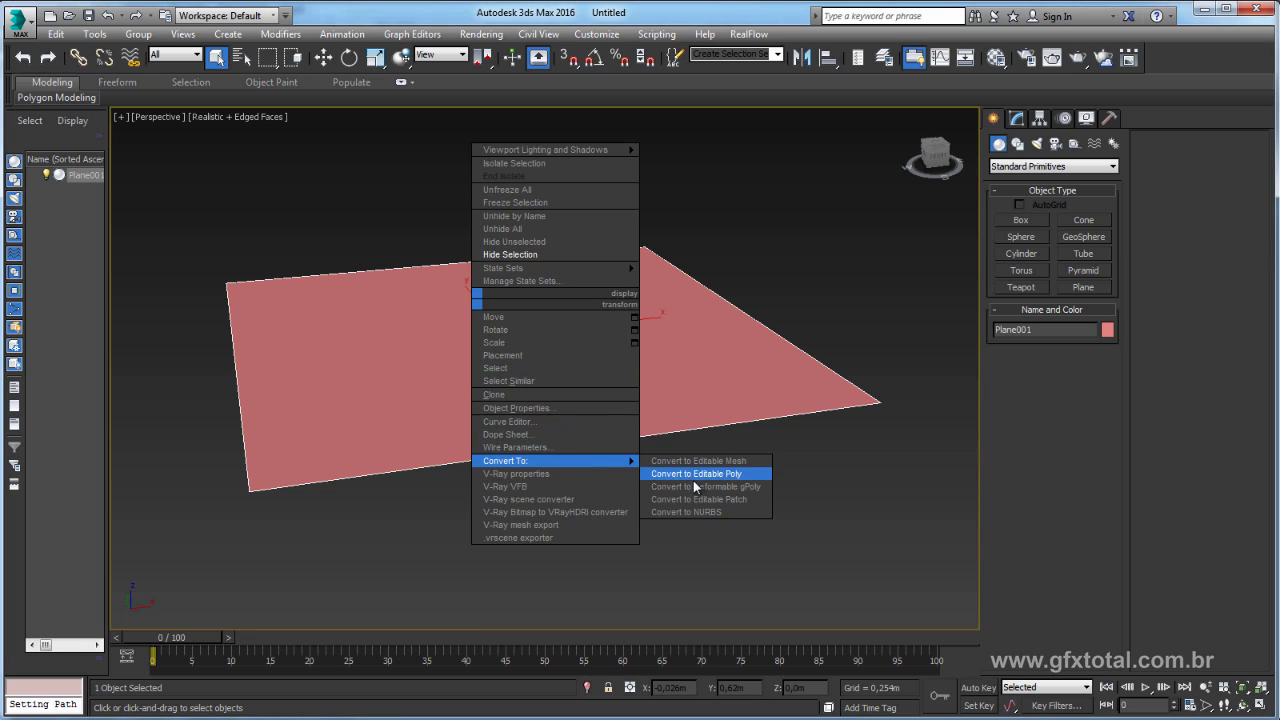
left_click(697, 488)
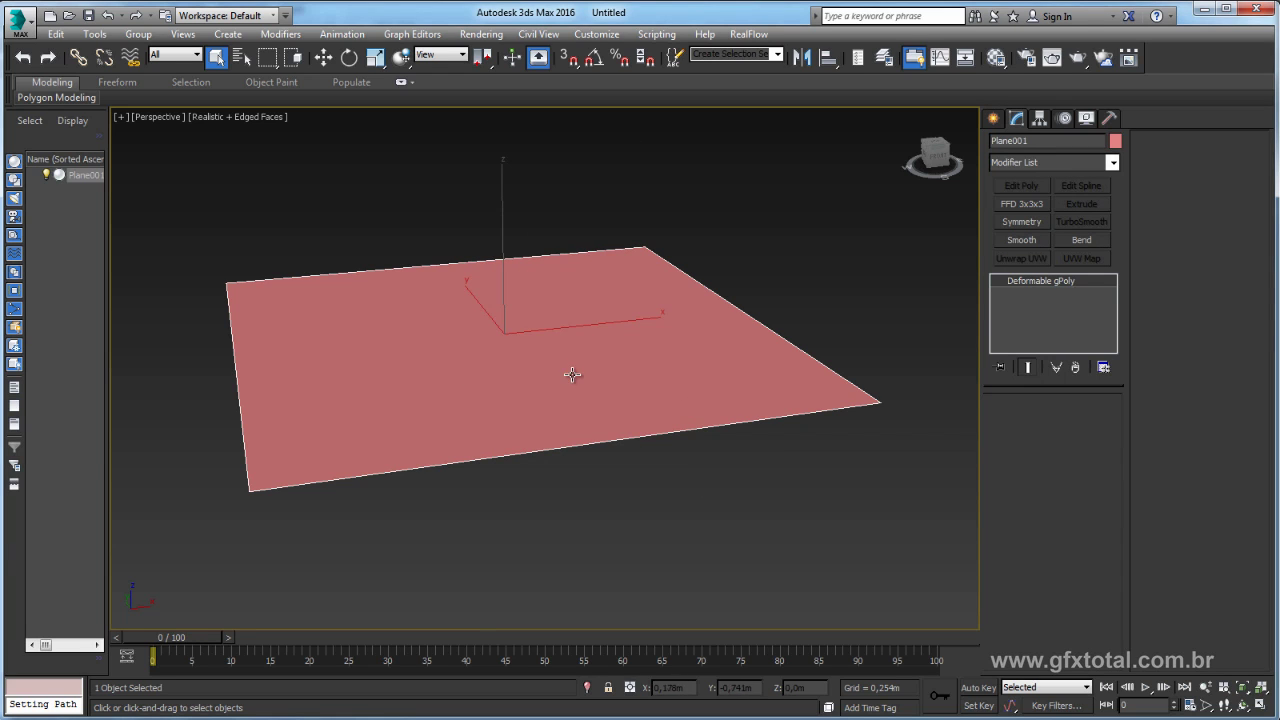
key("ctrl+z")
right_click(495, 350)
mouse_move(524, 503)
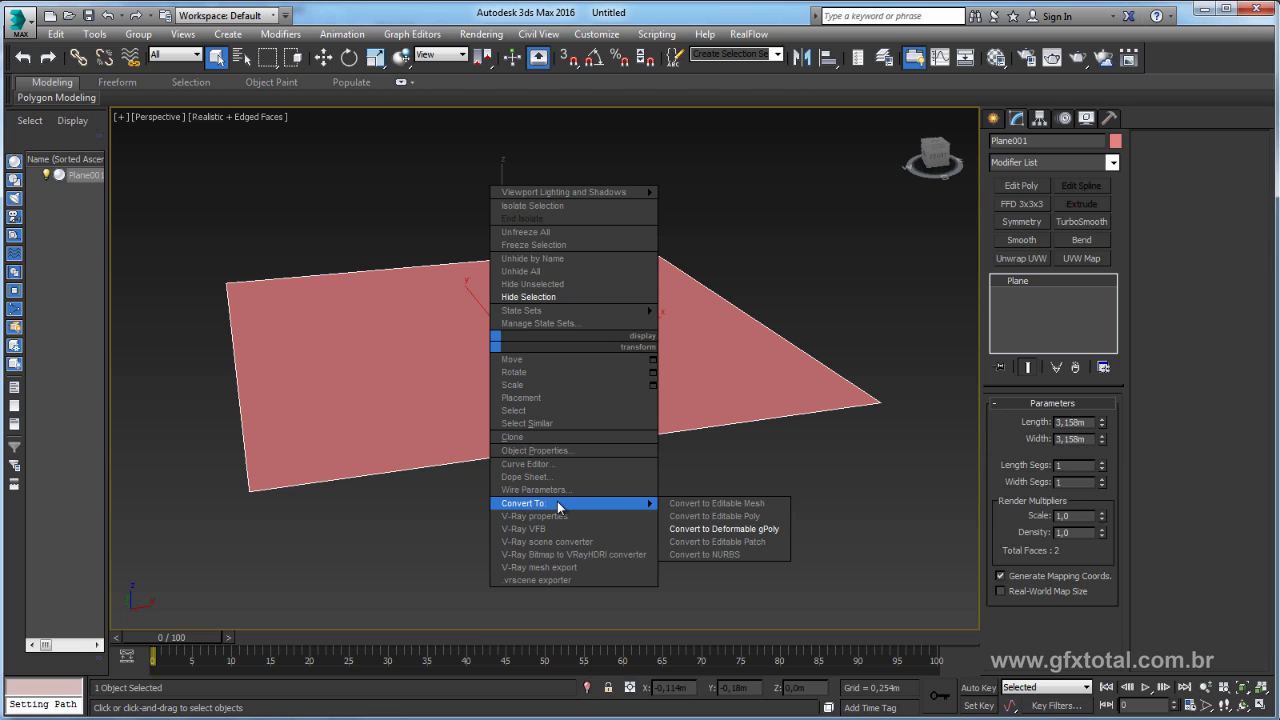
left_click(737, 516)
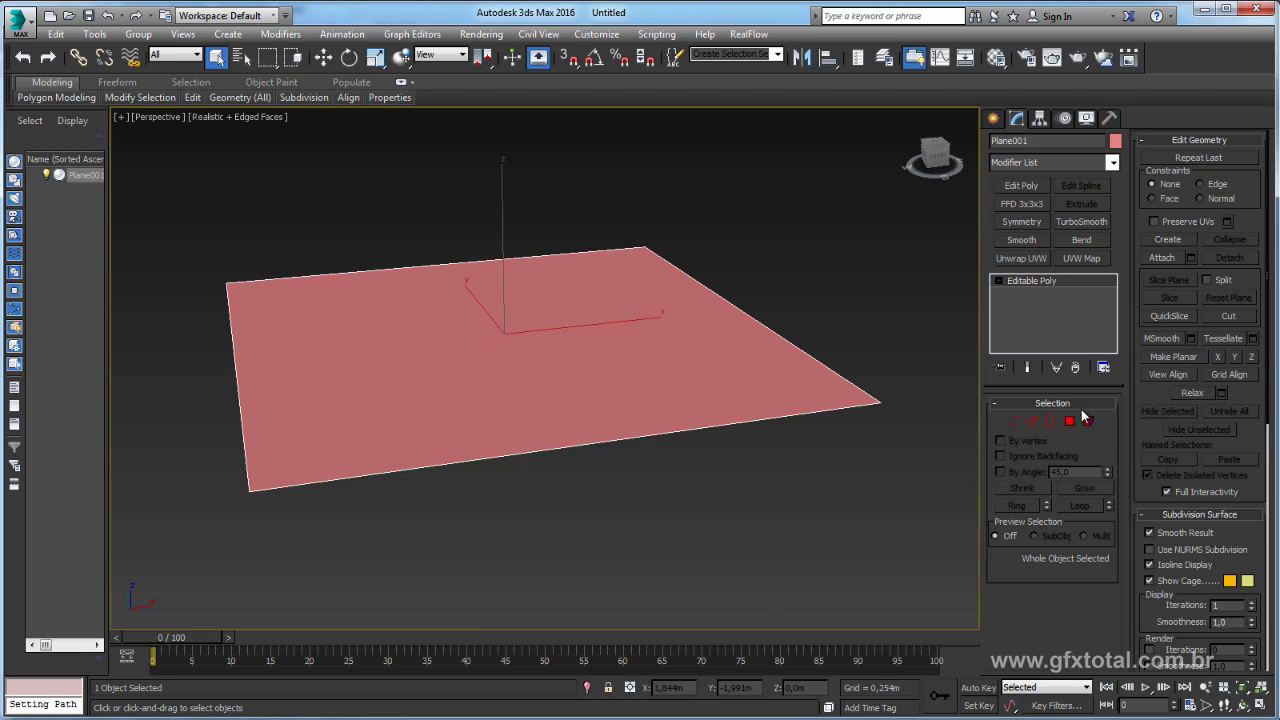
Connect two opposite edges with 3 new edges spread apart at pinch 37
left_click(1031, 421)
left_click_drag(472, 178, 462, 514)
middle_click_drag(462, 514, 600, 463, "alt")
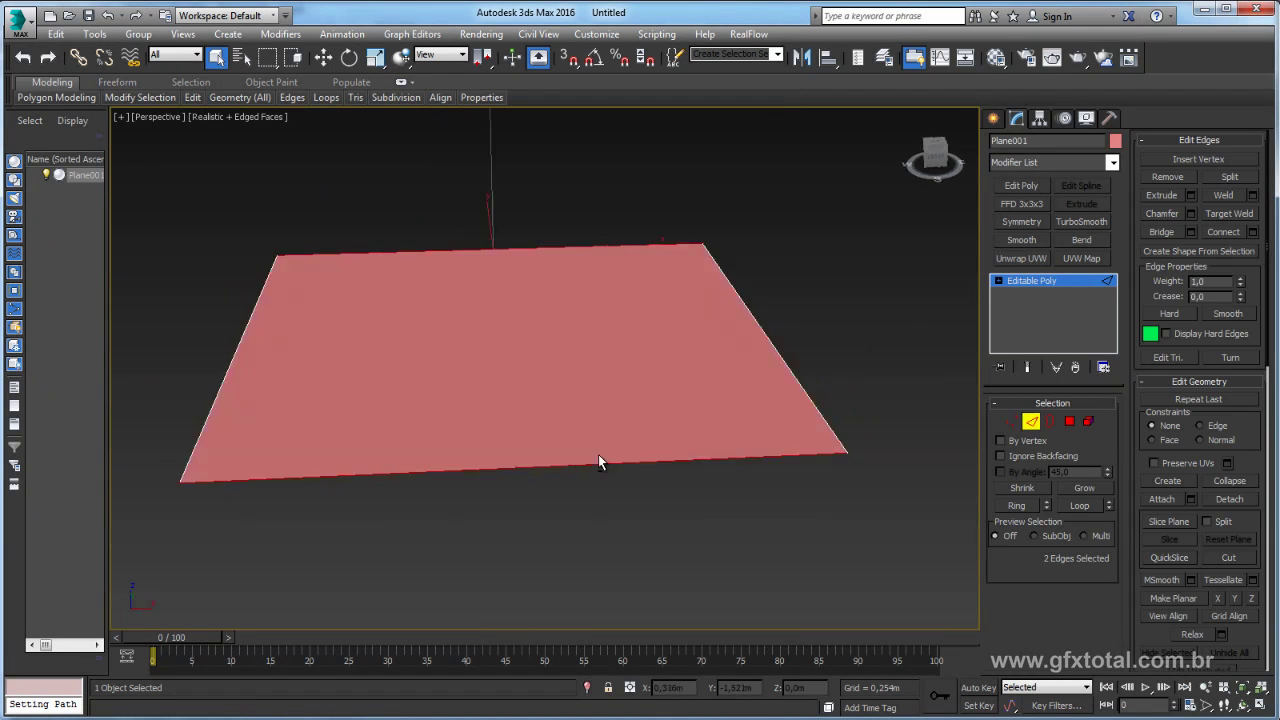
left_click(1252, 232)
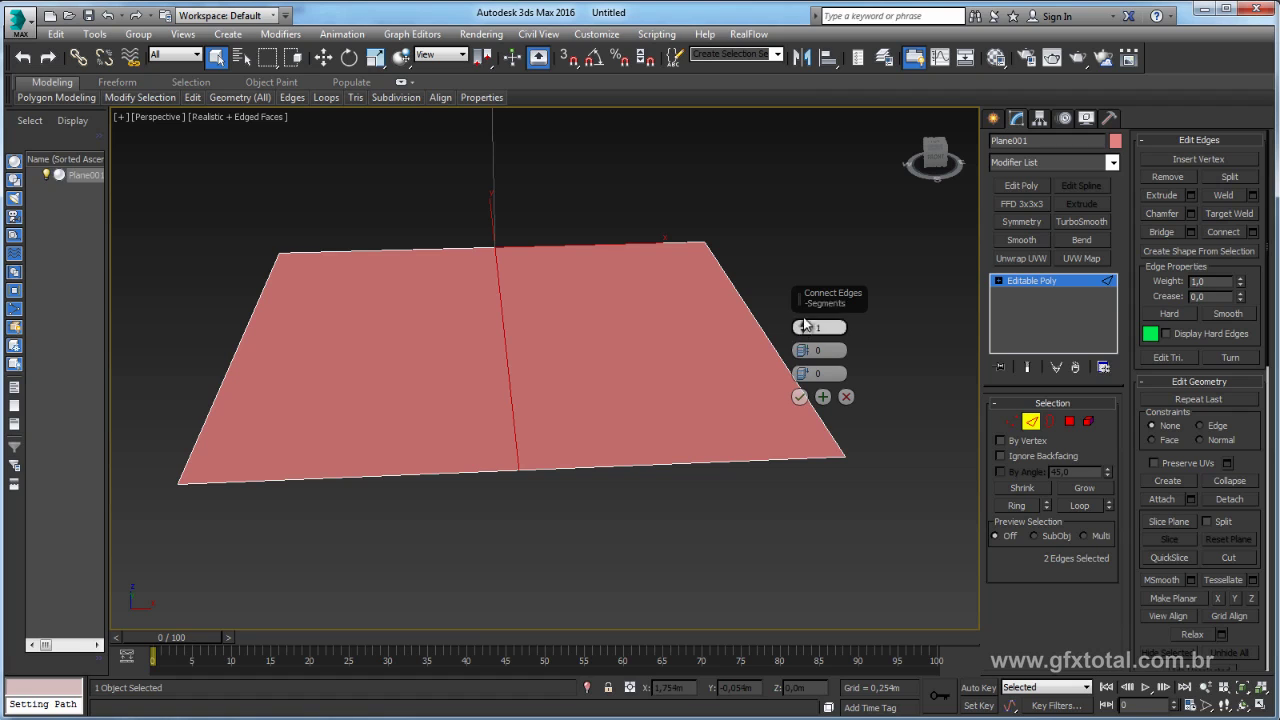
left_click(801, 324)
left_click(801, 324)
left_click_drag(803, 350, 800, 229)
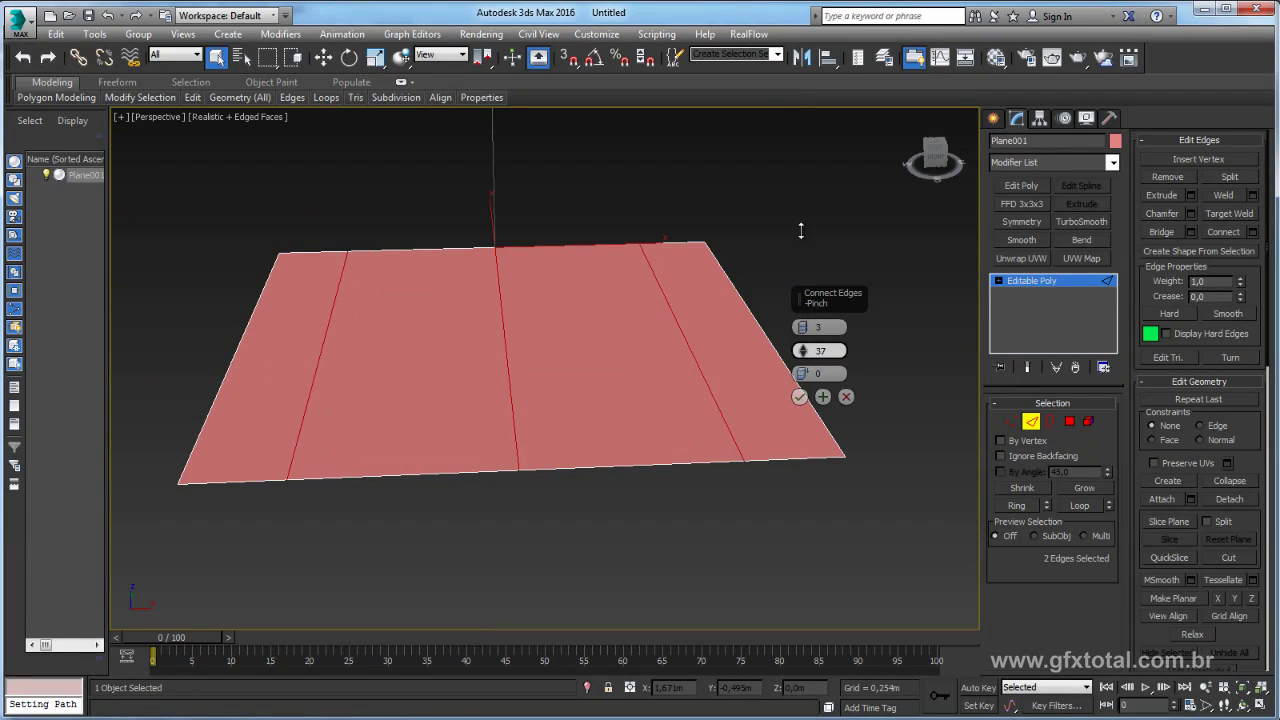
Raise the three new middle edges along Z into a ridge
left_click(800, 397)
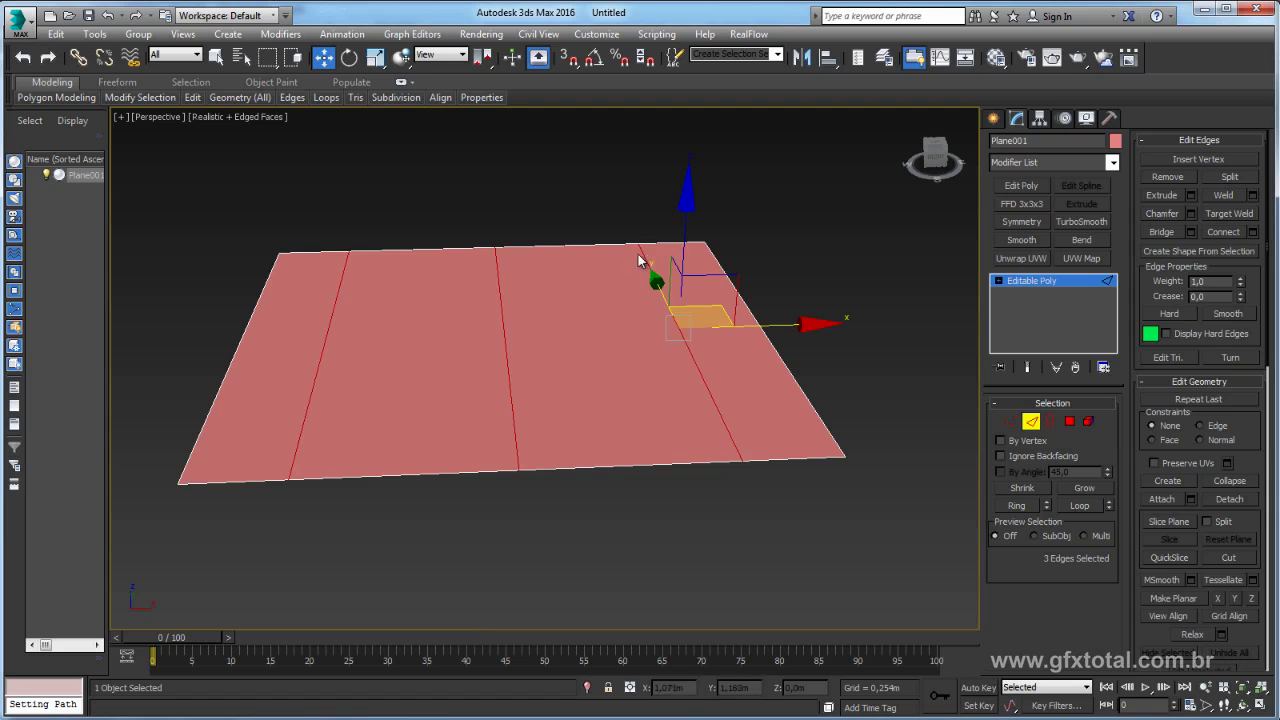
key("w")
middle_click_drag(679, 260, 679, 228, "alt")
left_click_drag(679, 228, 679, 198)
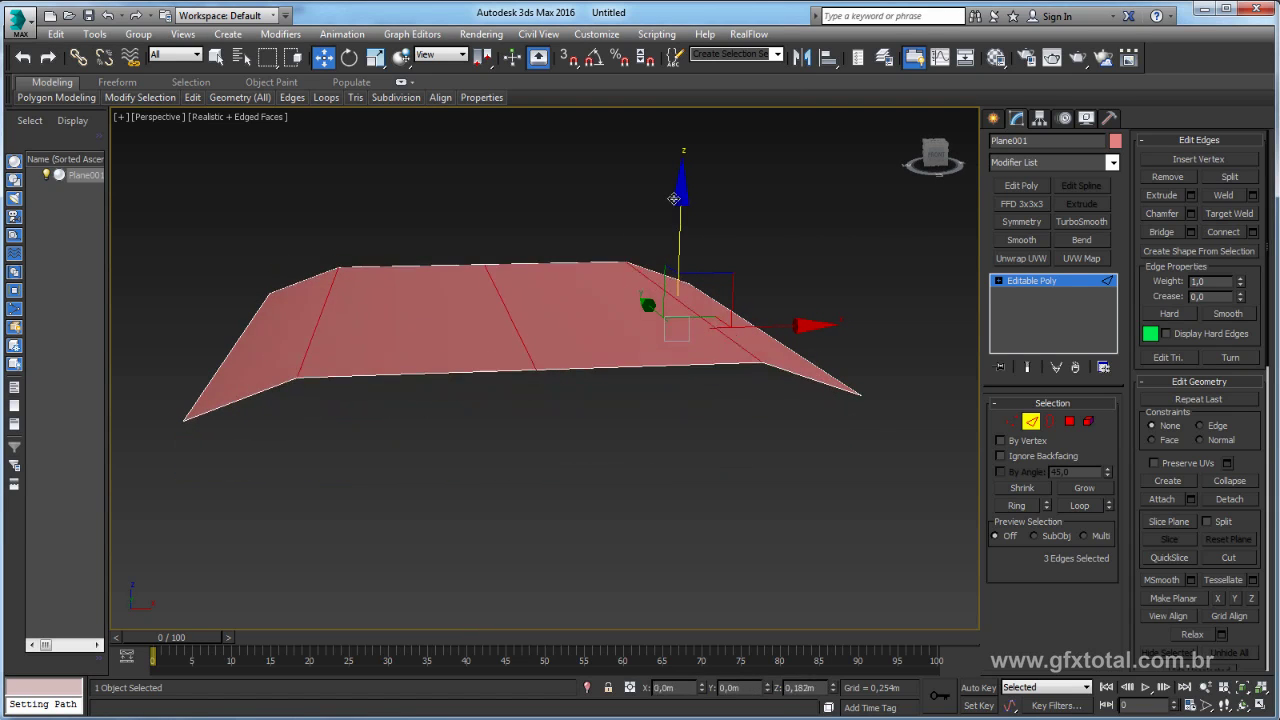
left_click(508, 319)
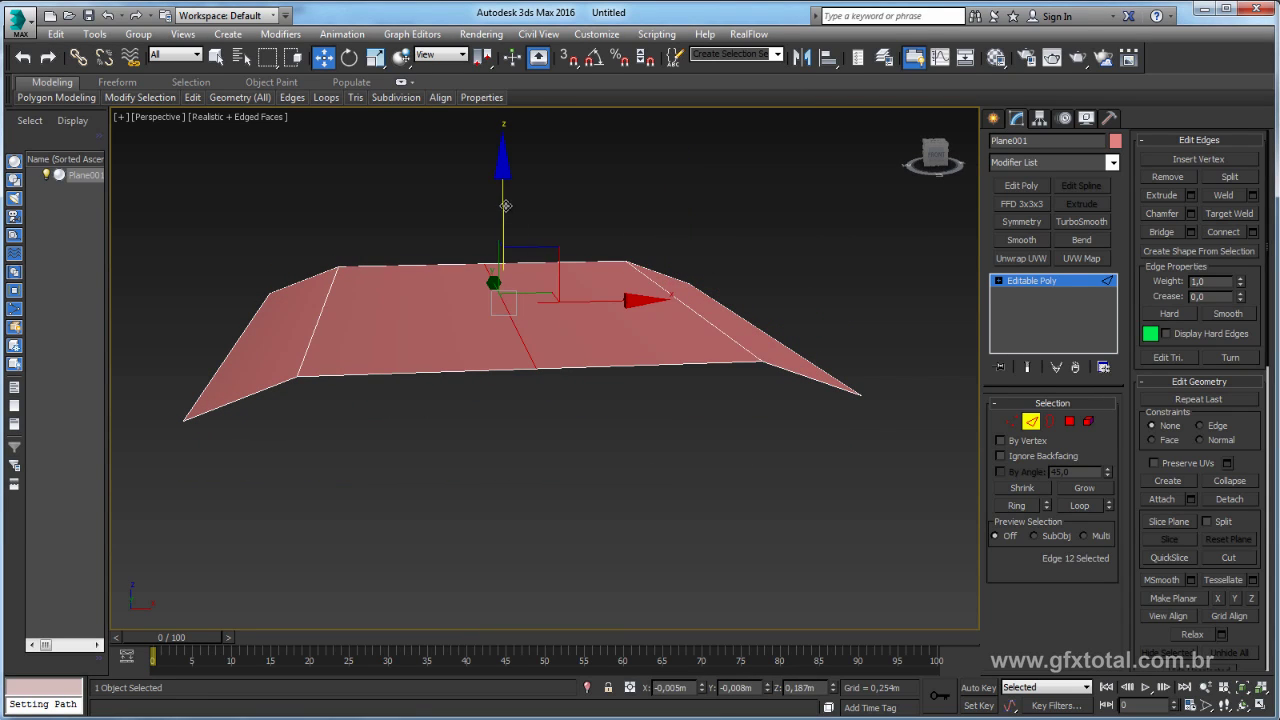
Leave Edge mode and Shift-drag a clone of the plane along X, named Plane002
left_click(1030, 281)
mouse_move(790, 370)
middle_mouse_down("alt")
mouse_move(800, 328)
mouse_move(780, 357)
mouse_move(568, 374)
middle_mouse_up("alt")
left_click_drag(561, 371, 915, 375, "shift")
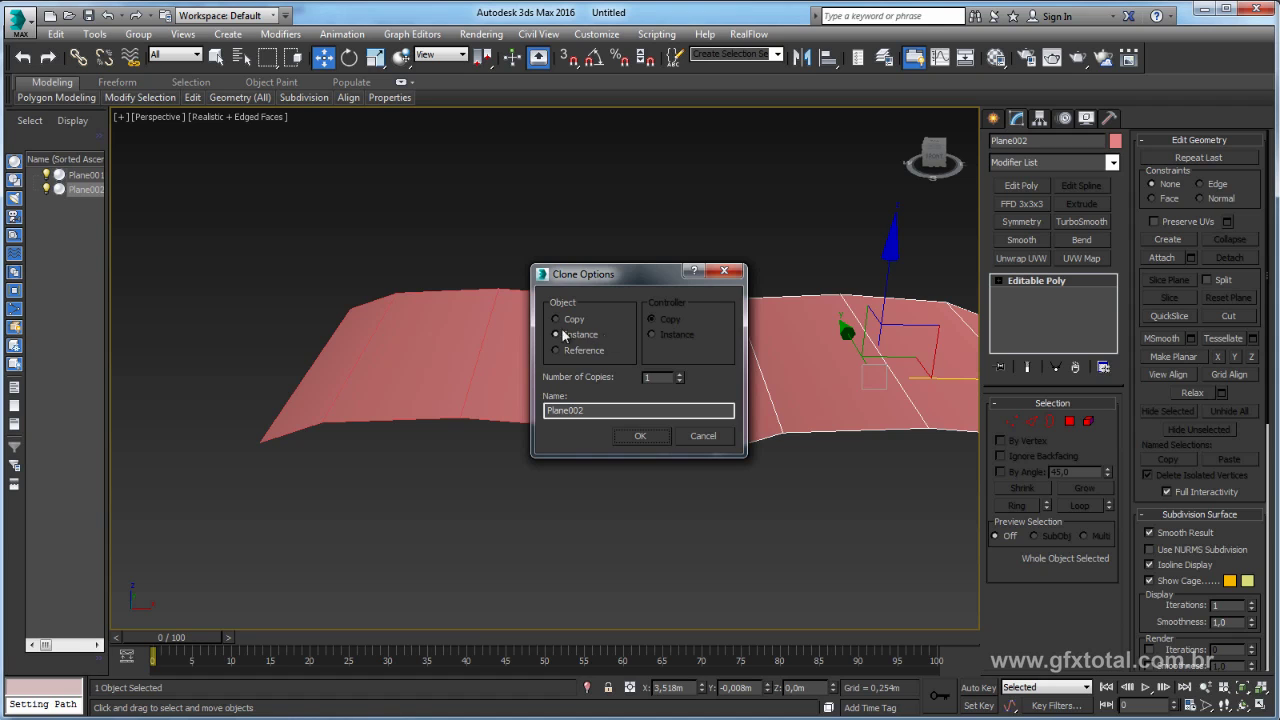
Create the Plane002 clone and mirror it on the Z axis with No Clone
left_click(640, 435)
middle_click_drag(640, 435, 597, 394, "alt")
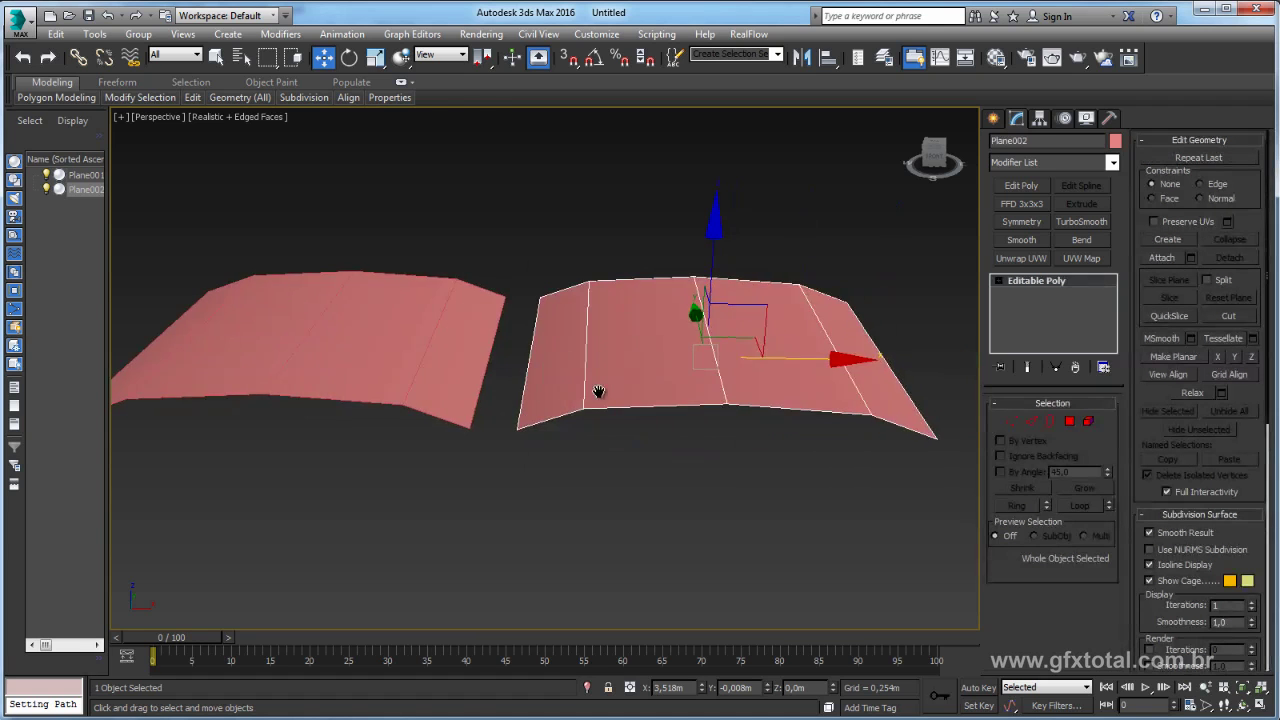
key("e")
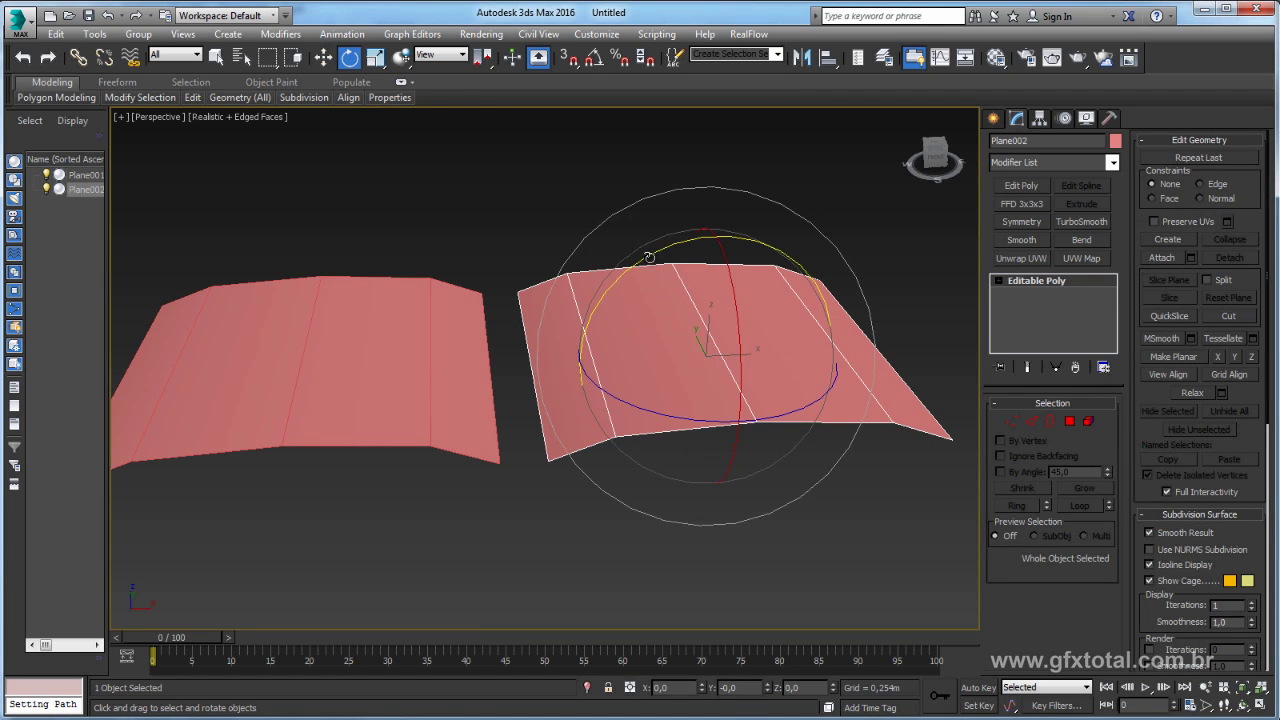
left_click(804, 58)
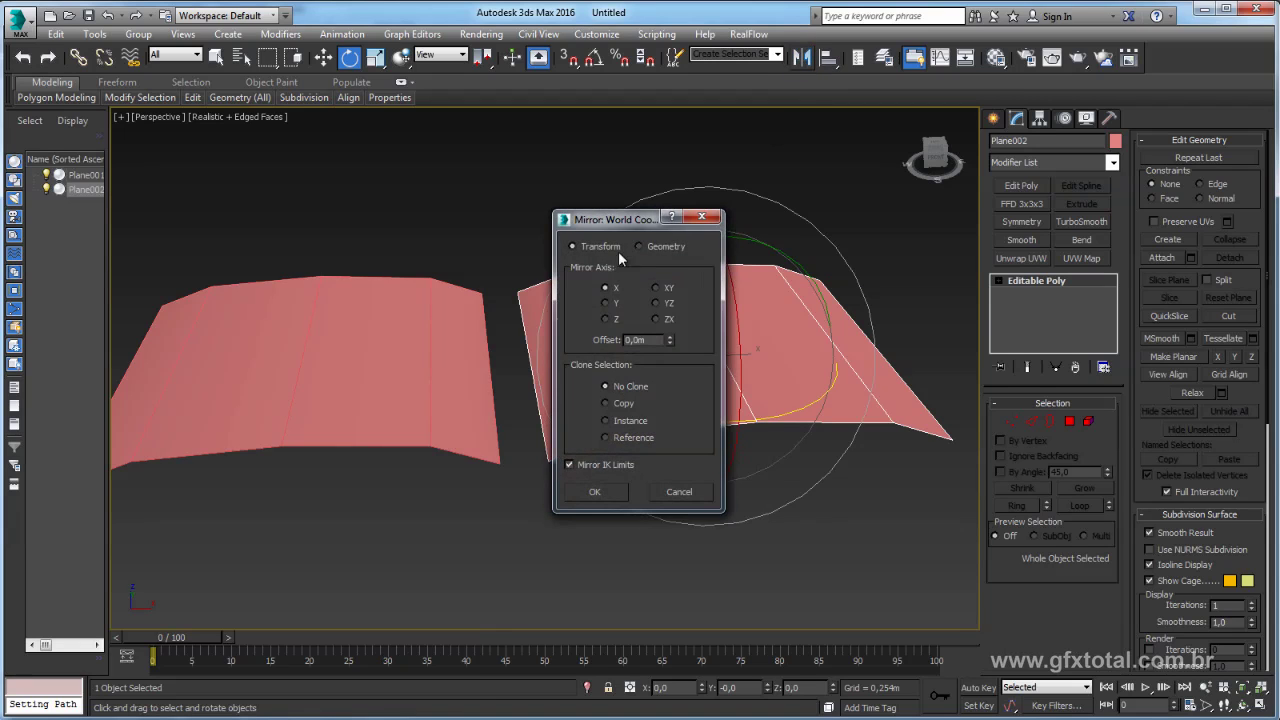
left_click_drag(622, 217, 360, 156)
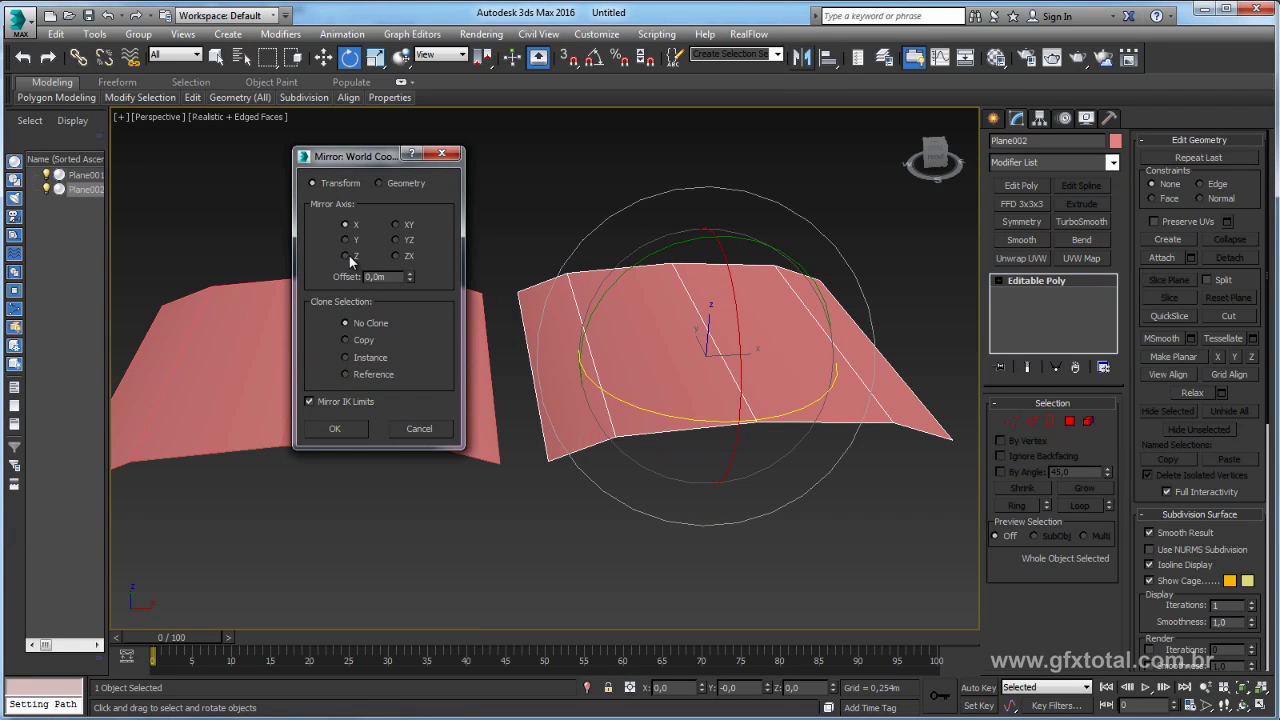
left_click(346, 256)
left_click(337, 428)
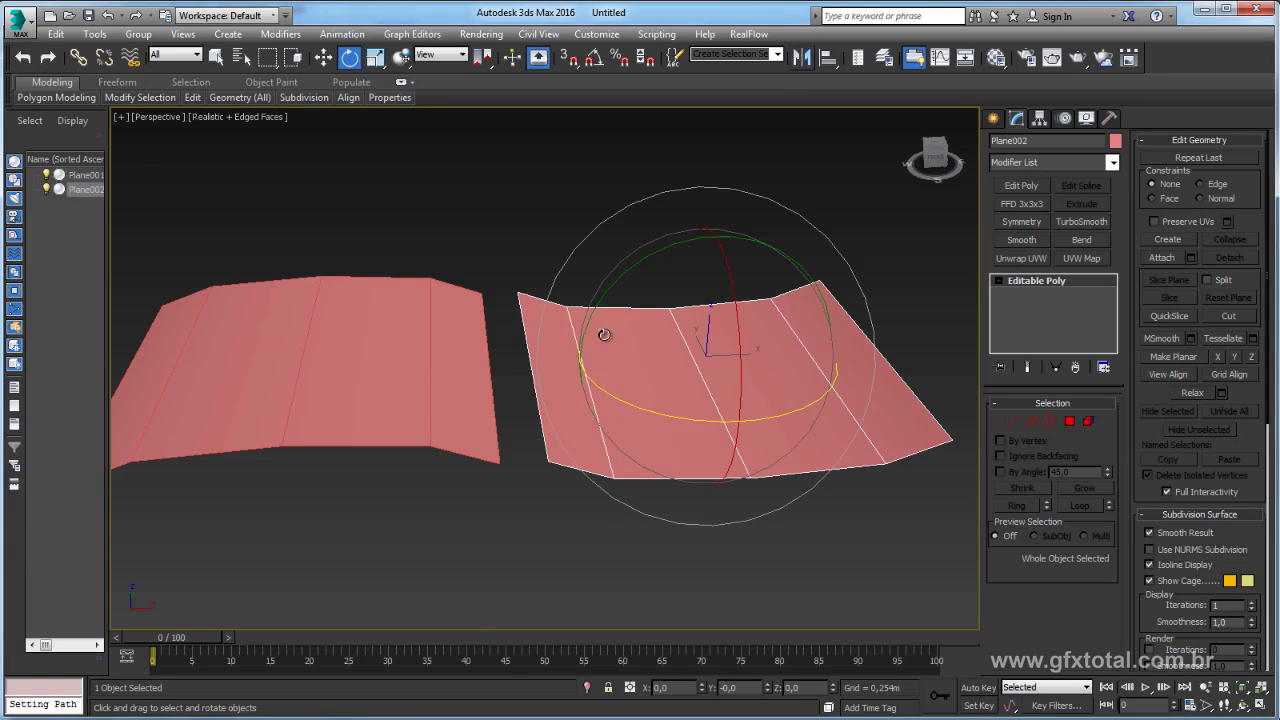
Slide Plane002 along X so it sits just right of Plane001
middle_click_drag(603, 334, 651, 371, "alt")
key("w")
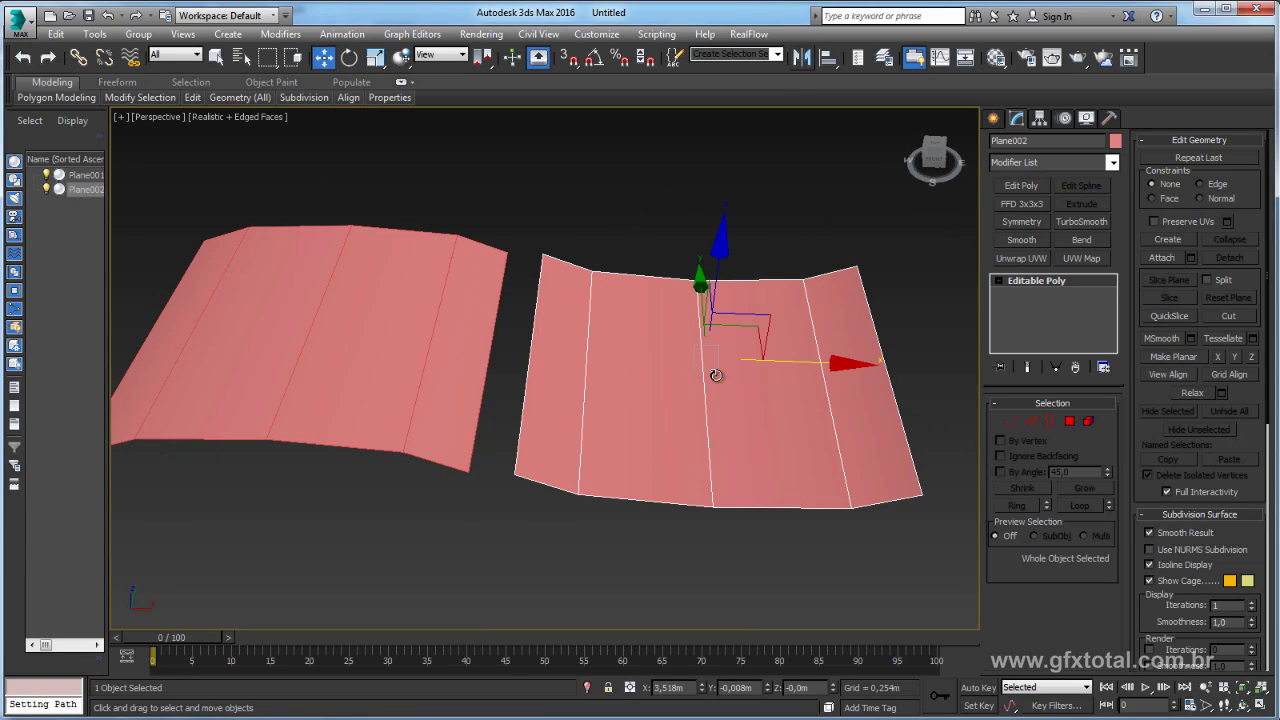
left_click_drag(785, 369, 746, 359)
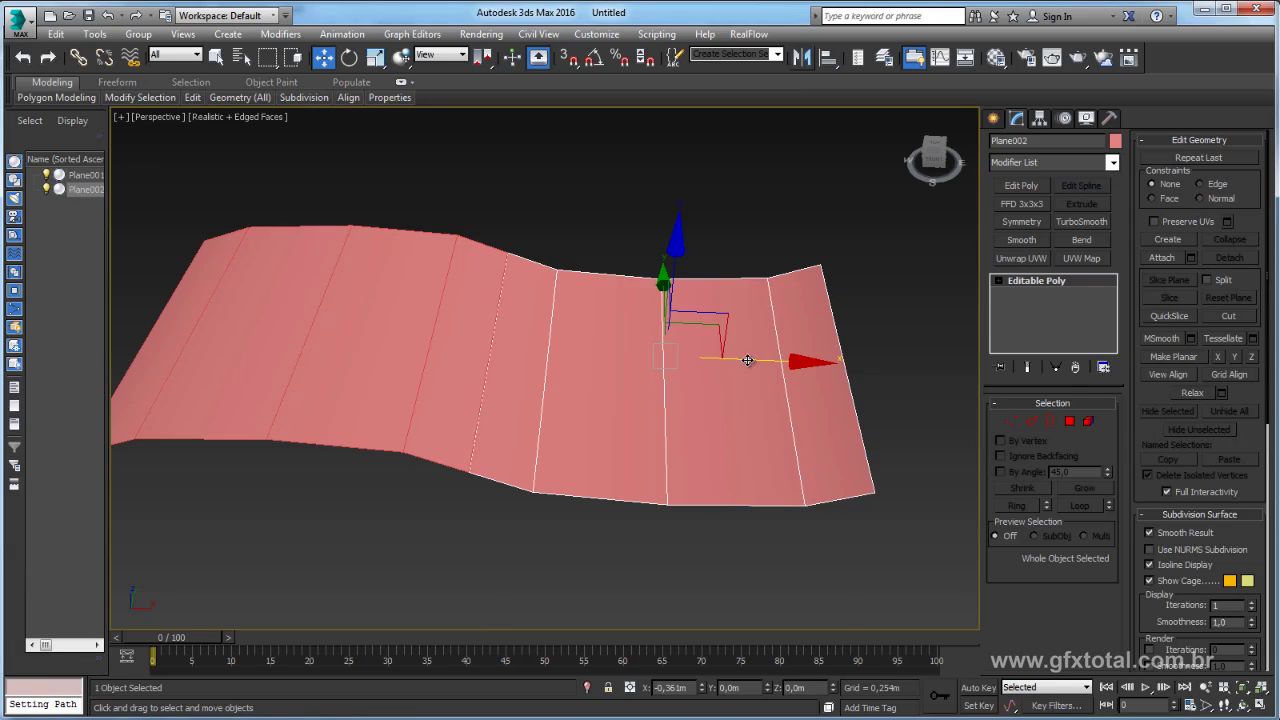
left_click_drag(746, 359, 776, 367)
middle_click_drag(571, 320, 529, 234, "alt")
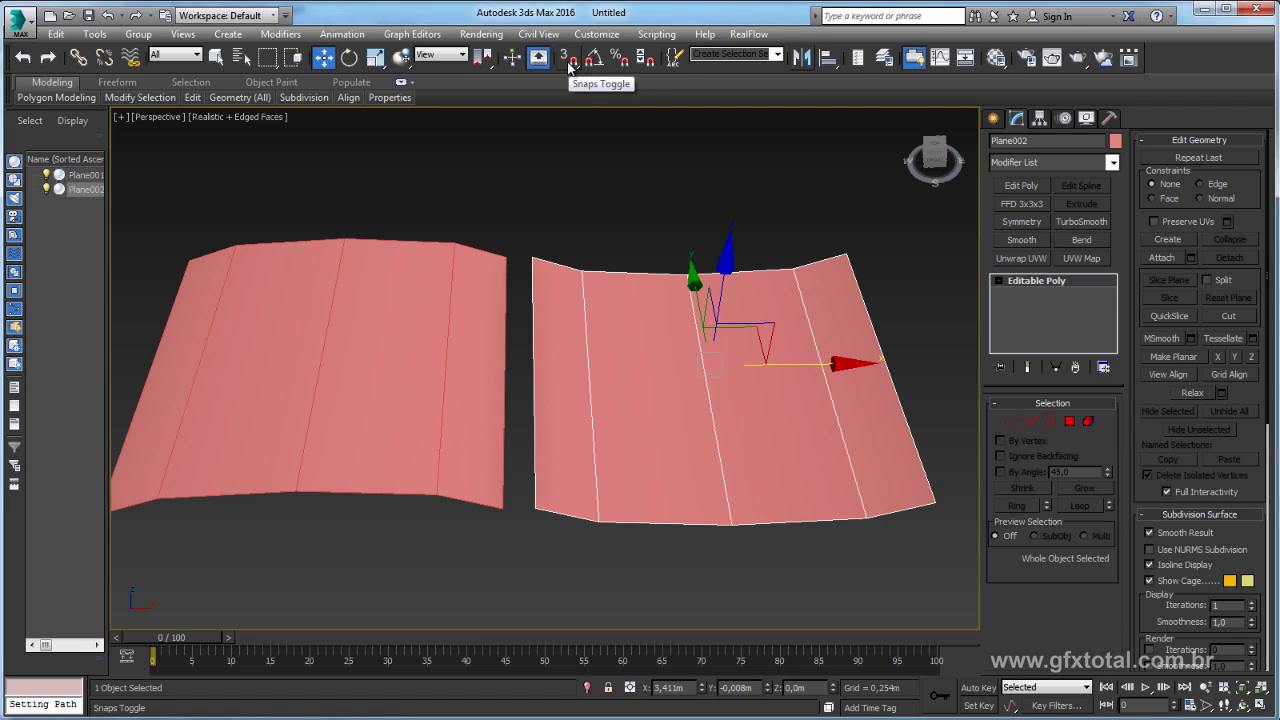
Turn on Snaps Toggle and snap Plane002's corner onto Plane001's edge vertex
right_click(569, 66)
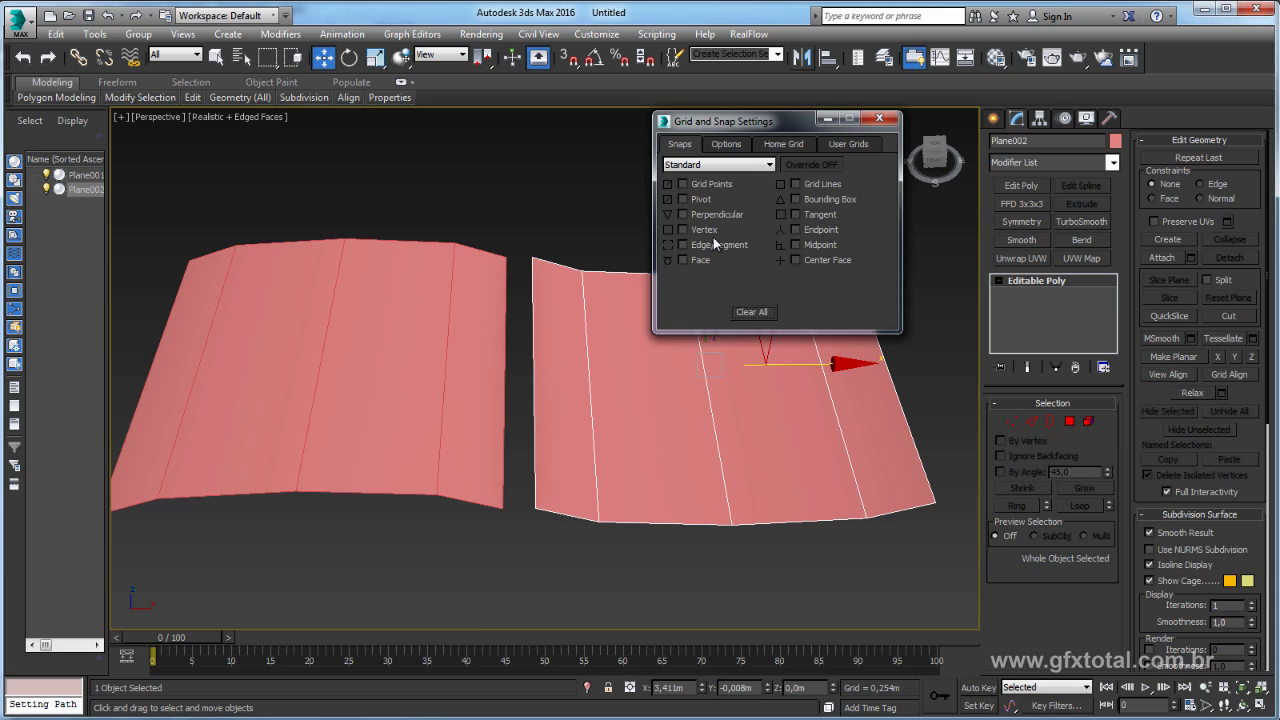
left_click(879, 118)
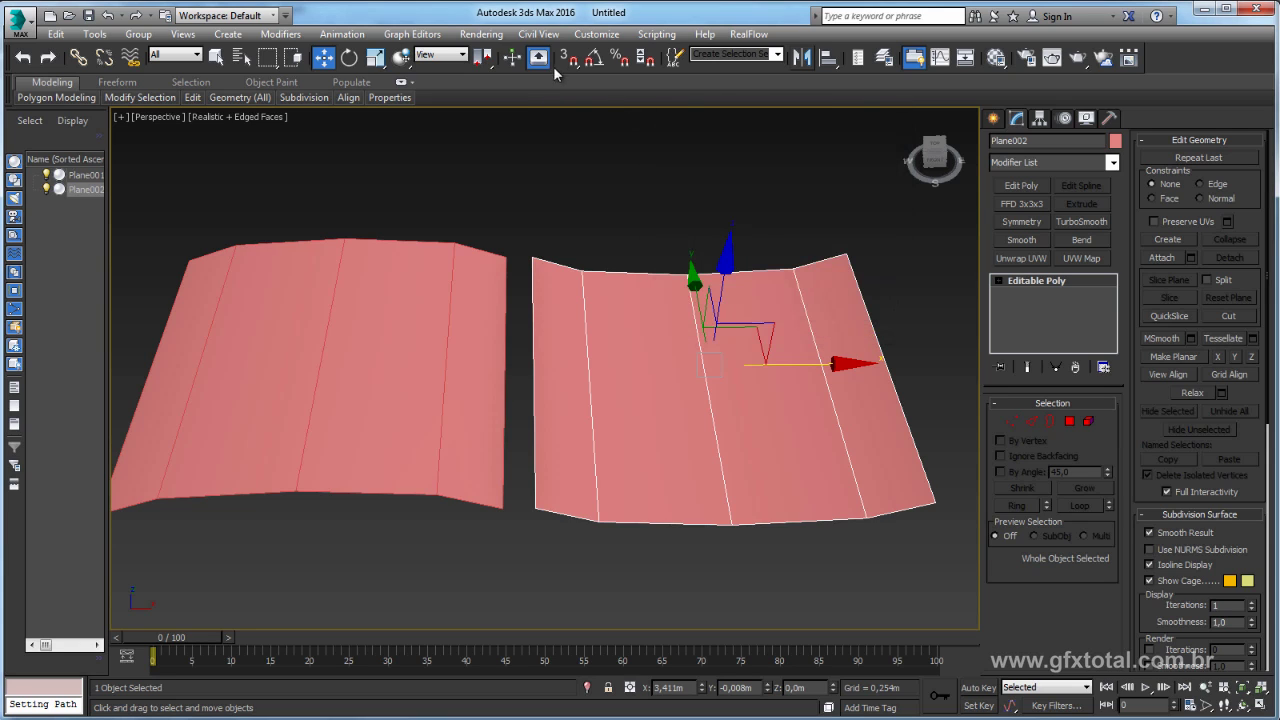
left_click(566, 60)
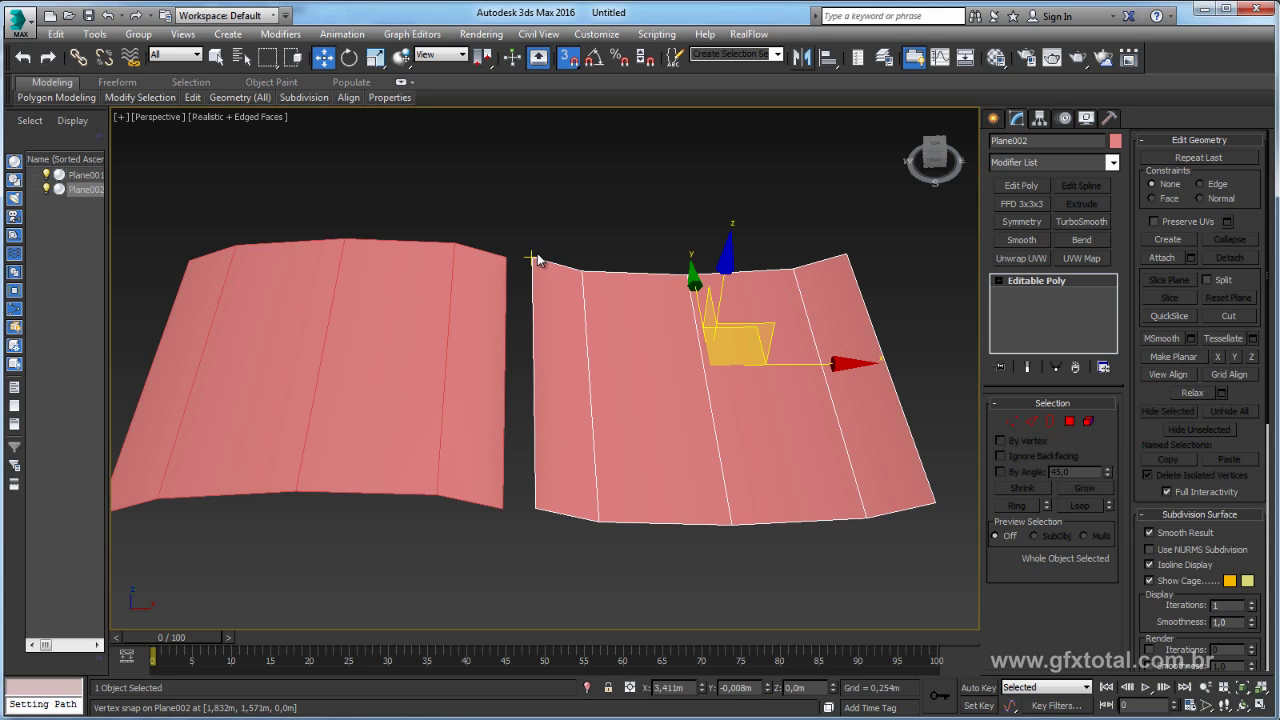
left_click_drag(533, 257, 505, 253)
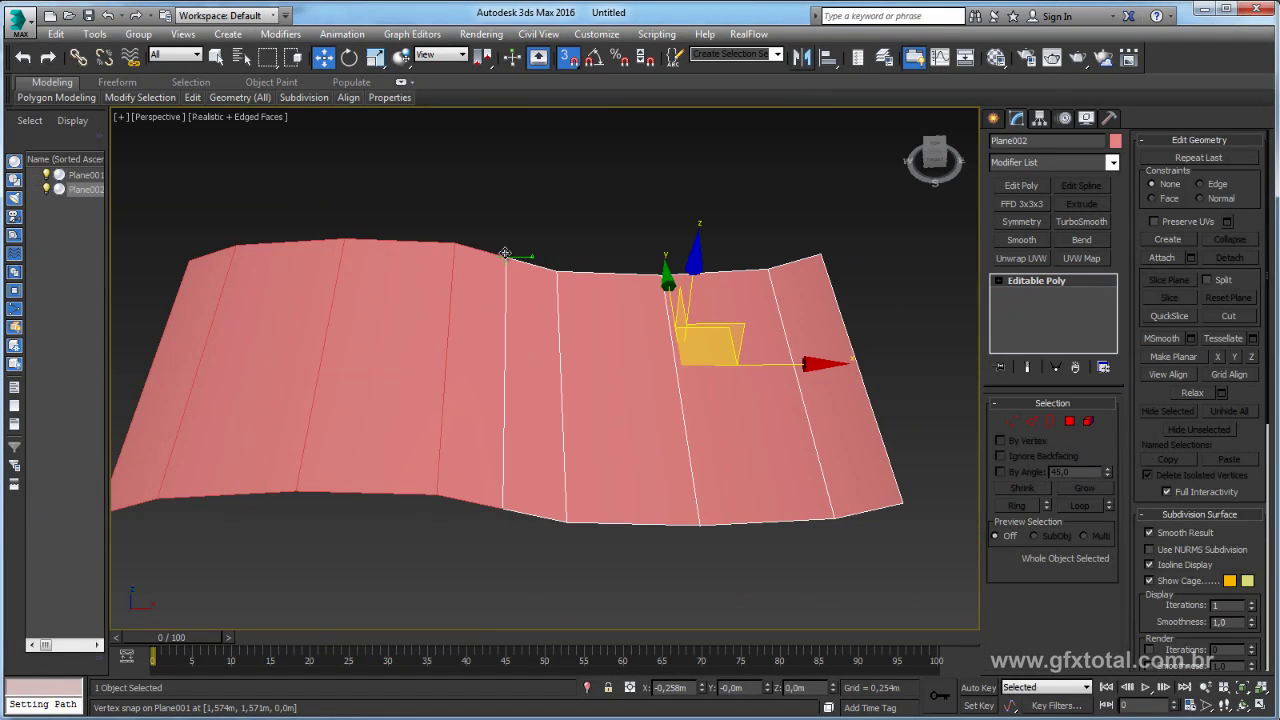
scroll(571, 194, "down", 2)
scroll(582, 214, "down", 2)
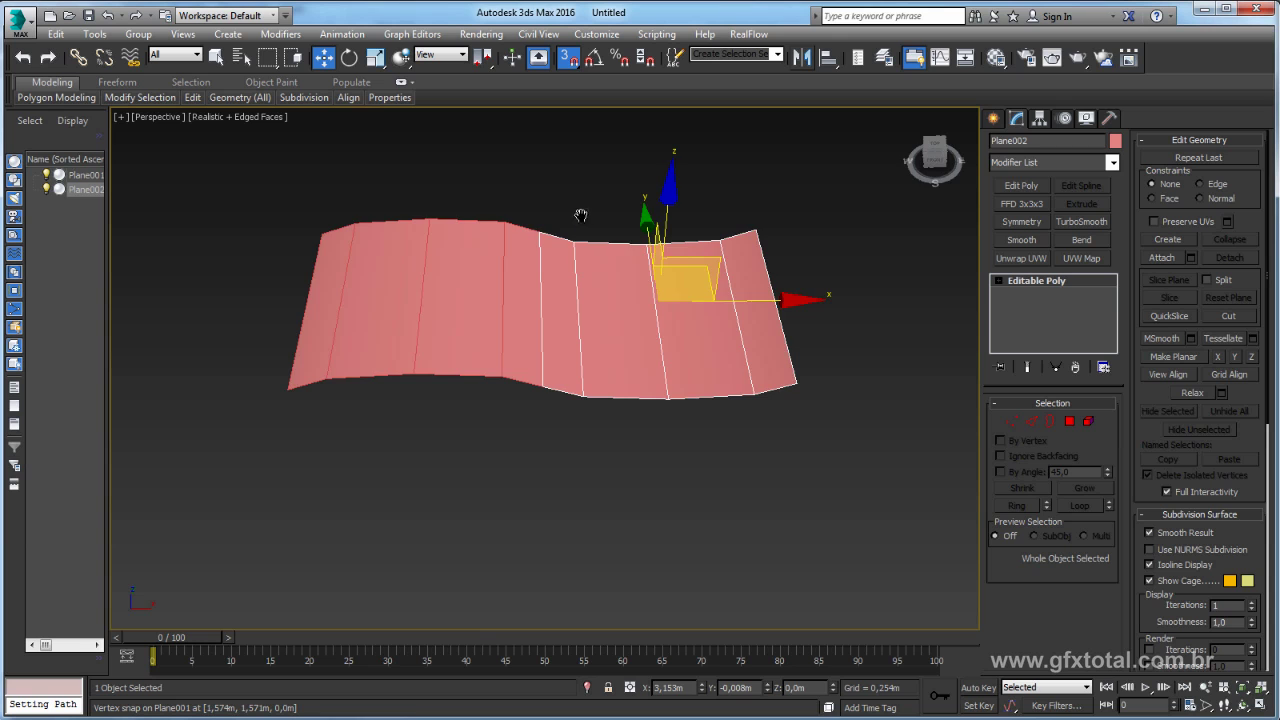
mouse_move(582, 214)
middle_mouse_down("alt")
mouse_move(586, 180)
mouse_move(580, 350)
mouse_move(569, 207)
middle_mouse_up("alt")
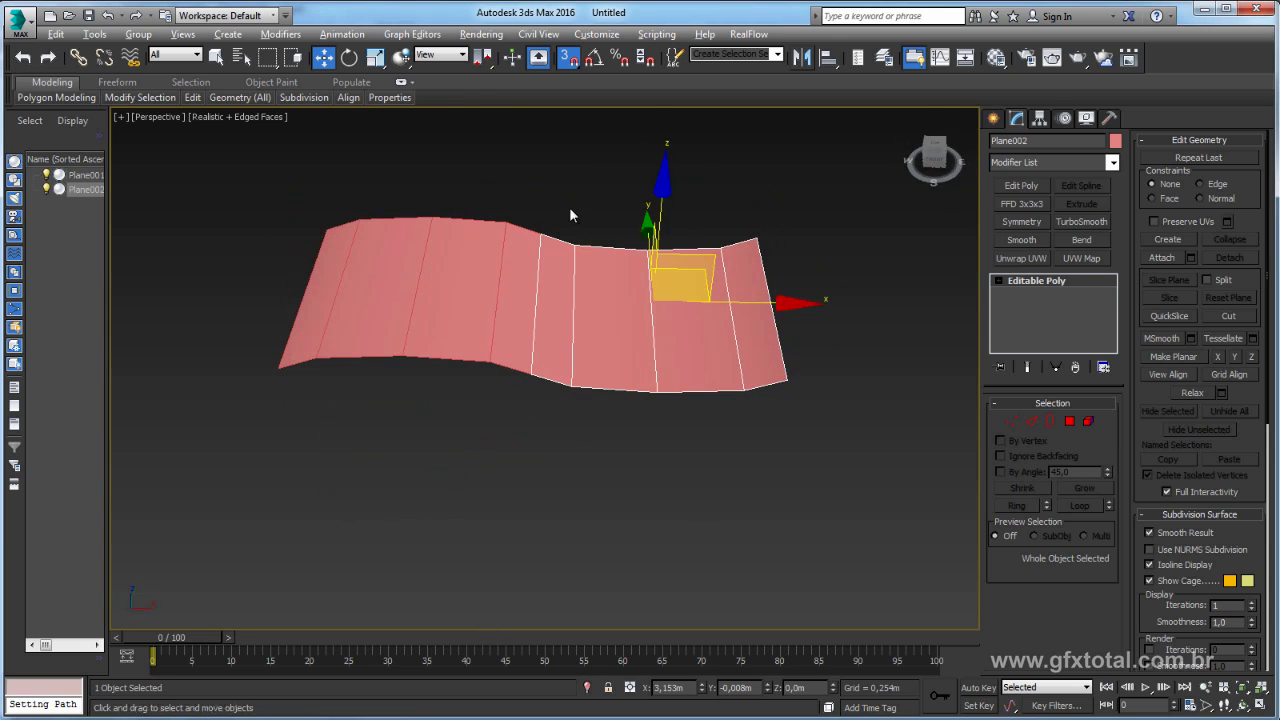
Shift-drag both planes along Y to make instanced copies Plane003 and Plane004
left_click_drag(631, 184, 463, 406)
mouse_move(617, 374)
middle_mouse_down("alt")
mouse_move(638, 469)
mouse_move(724, 421)
middle_mouse_up("alt")
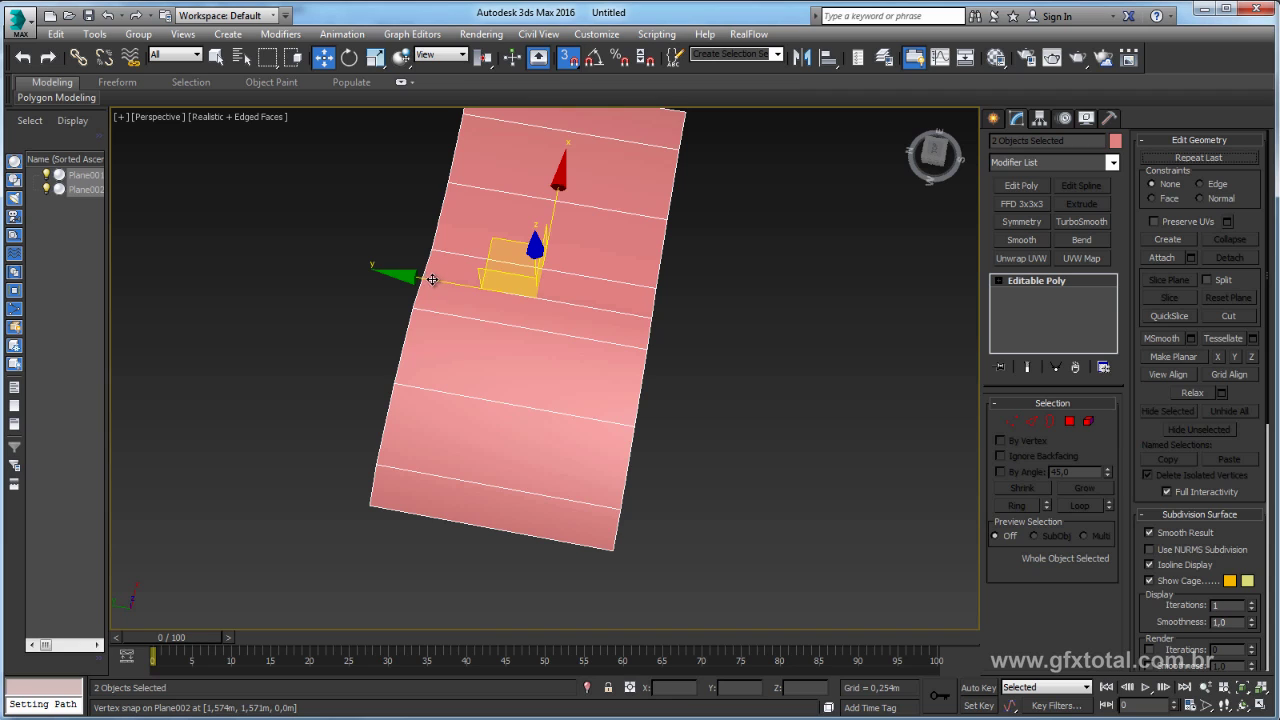
key("s")
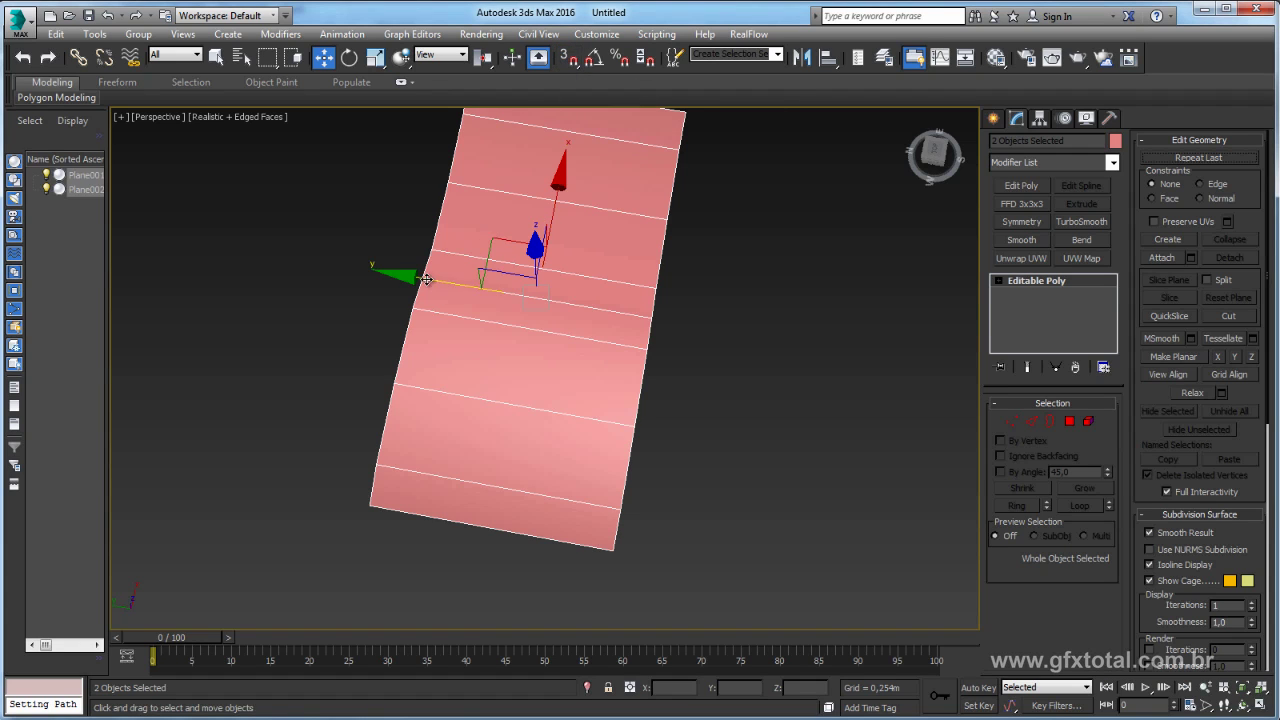
left_click_drag(436, 275, 740, 320, "shift")
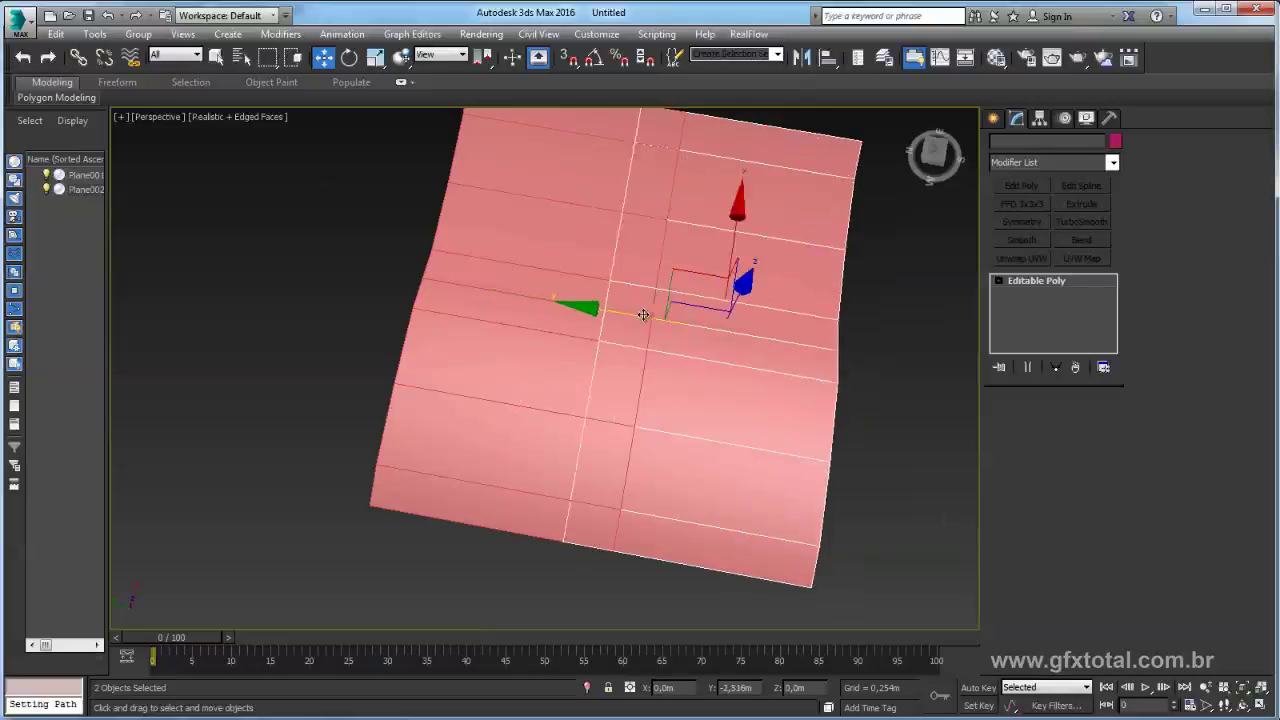
left_click(649, 440)
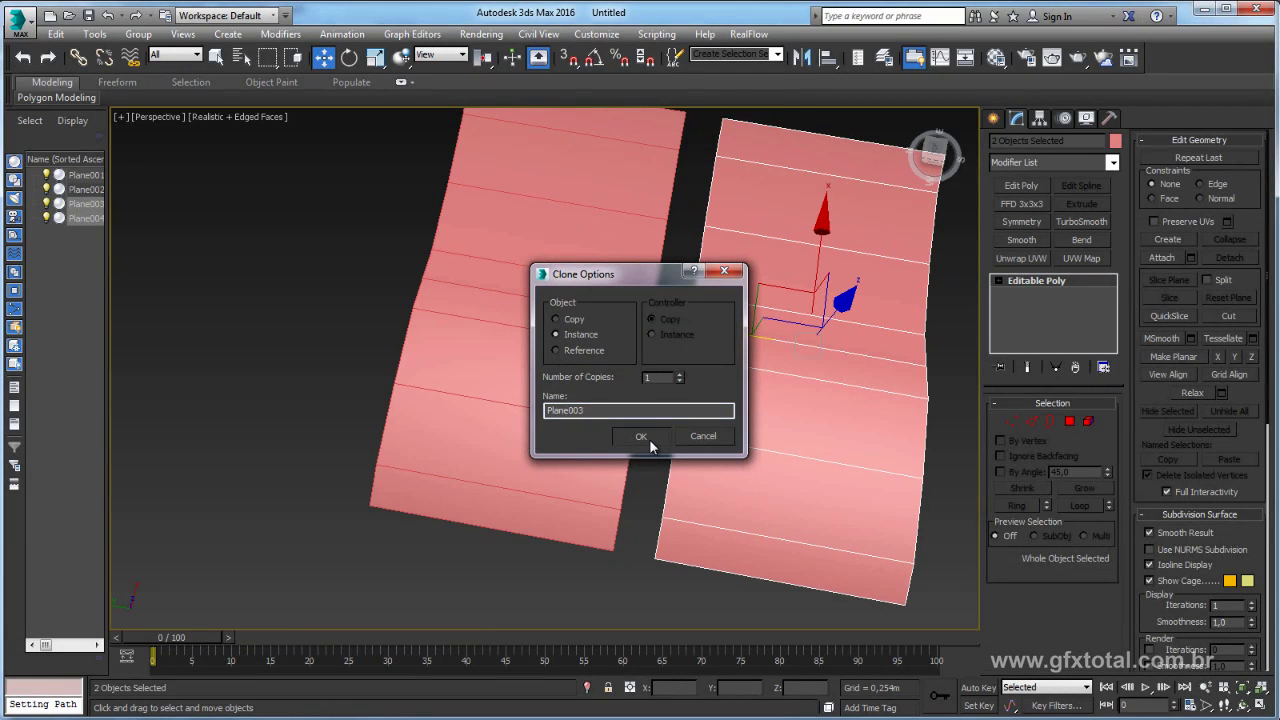
Snap the copied planes onto the original pair's vertices, forming one continuous strip
key("s")
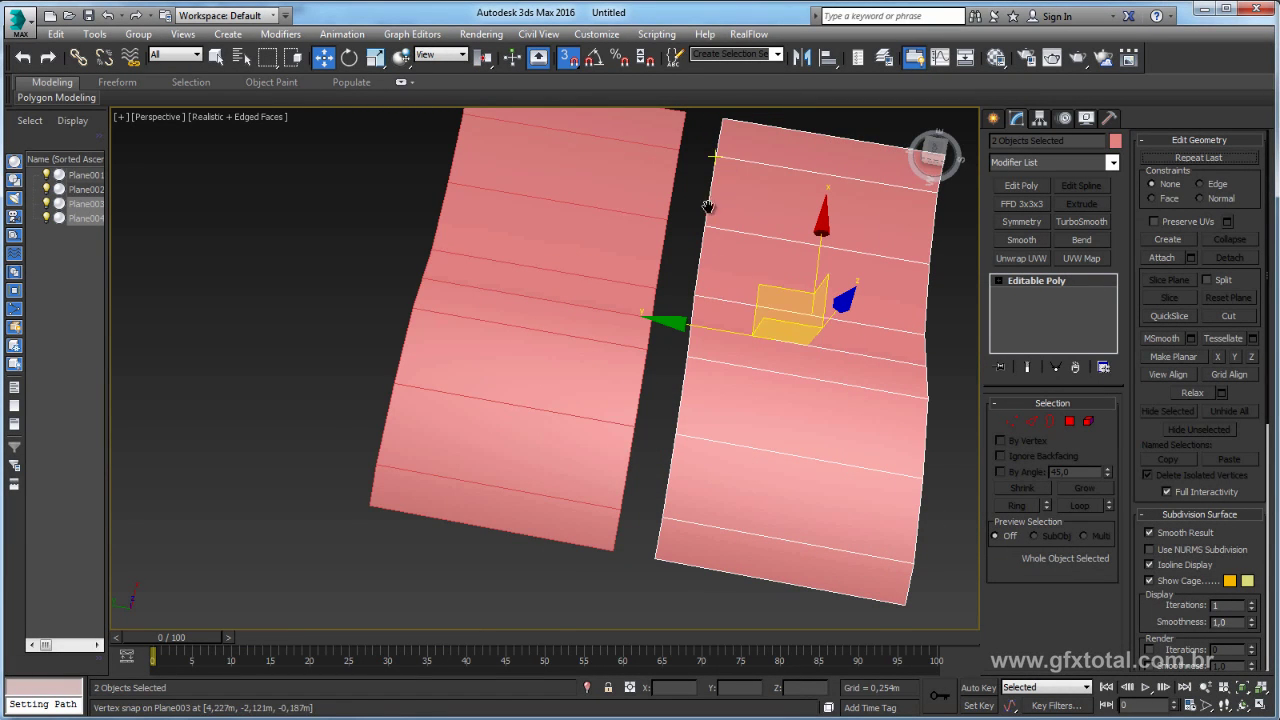
left_click_drag(709, 205, 651, 229)
mouse_move(632, 226)
middle_mouse_down("alt")
mouse_move(608, 251)
mouse_move(528, 214)
mouse_move(663, 300)
mouse_move(628, 305)
mouse_move(709, 386)
mouse_move(387, 335)
middle_mouse_up("alt")
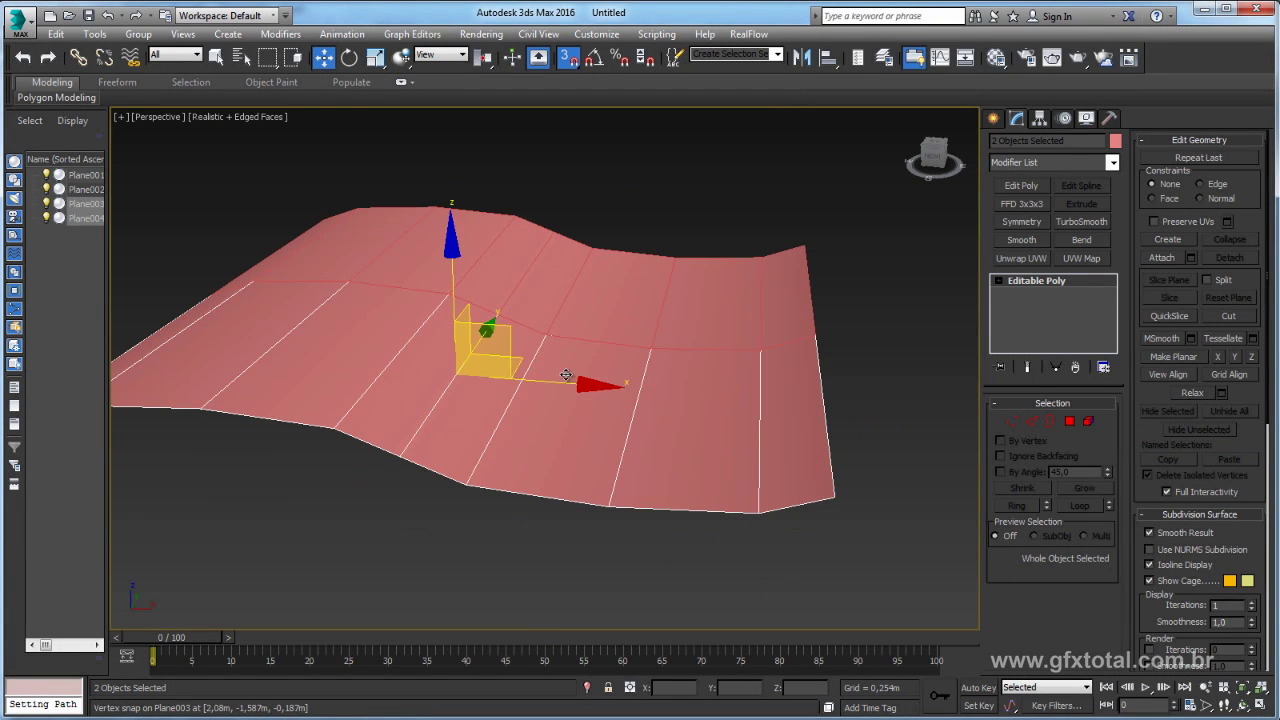
mouse_move(566, 375)
middle_mouse_down("alt")
mouse_move(449, 349)
mouse_move(536, 367)
middle_mouse_up("alt")
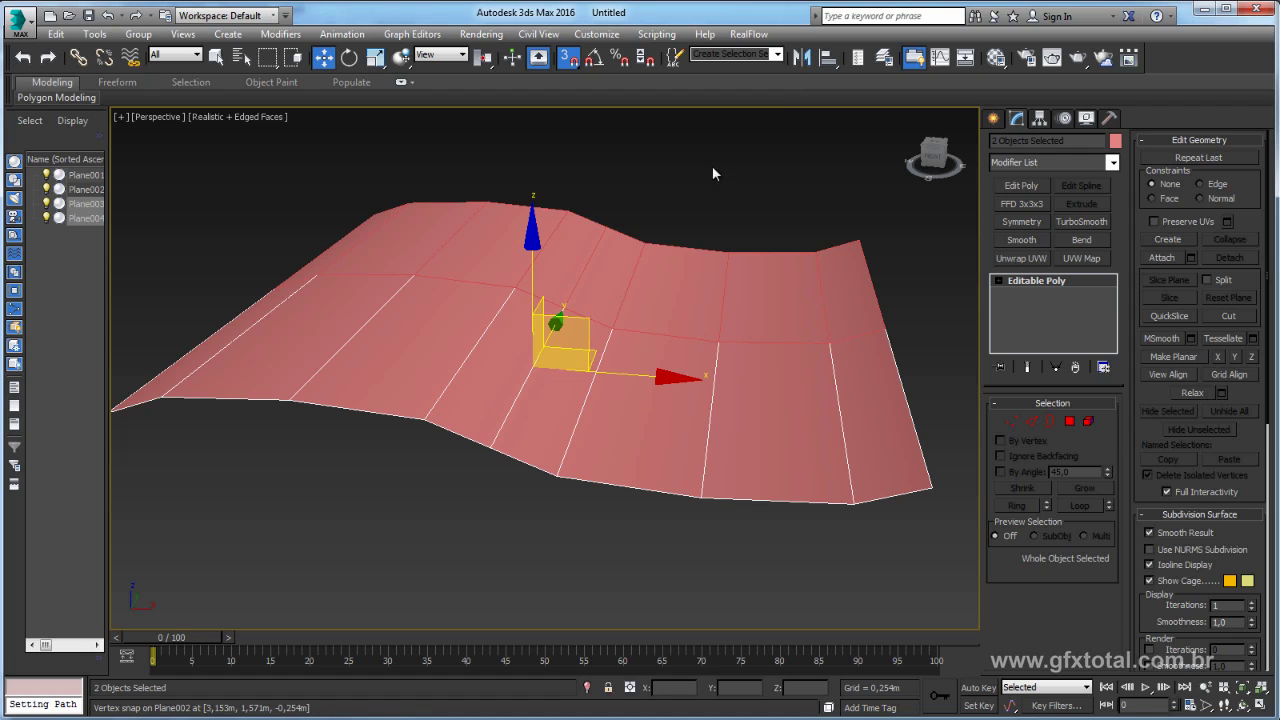
Mirror Plane003 and Plane004 on the Z axis with No Clone
left_click(800, 58)
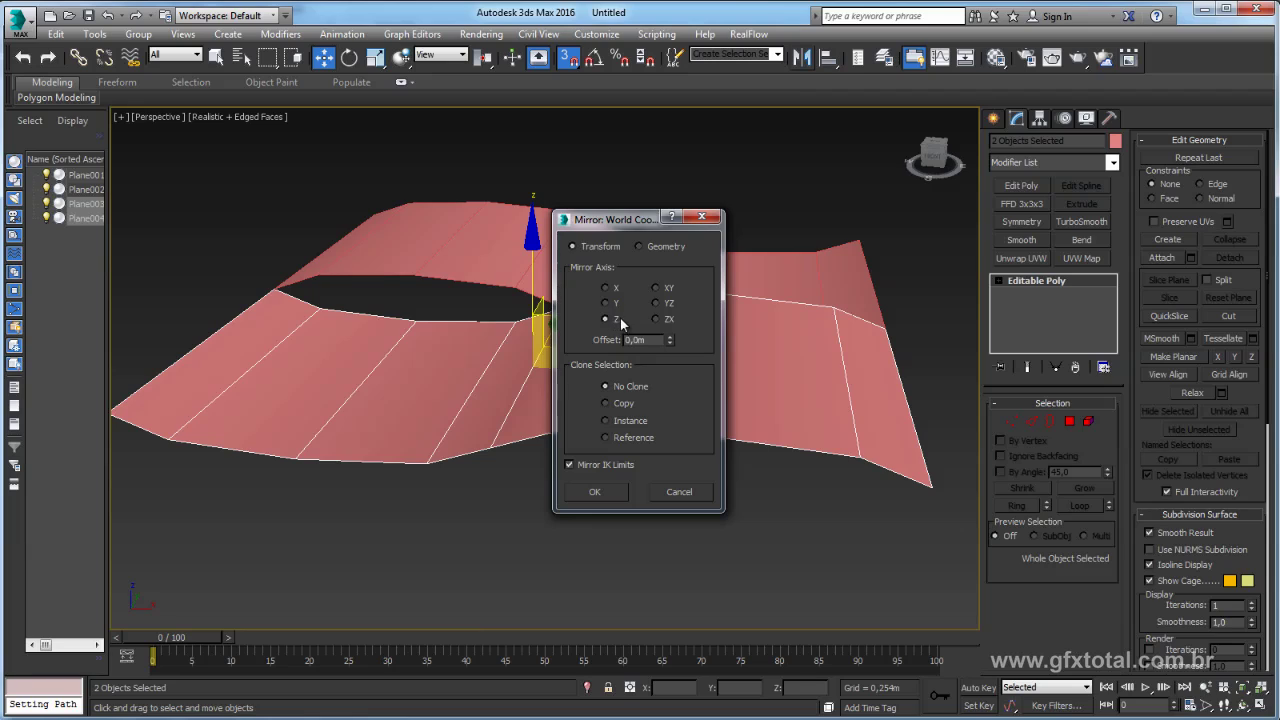
left_click(594, 491)
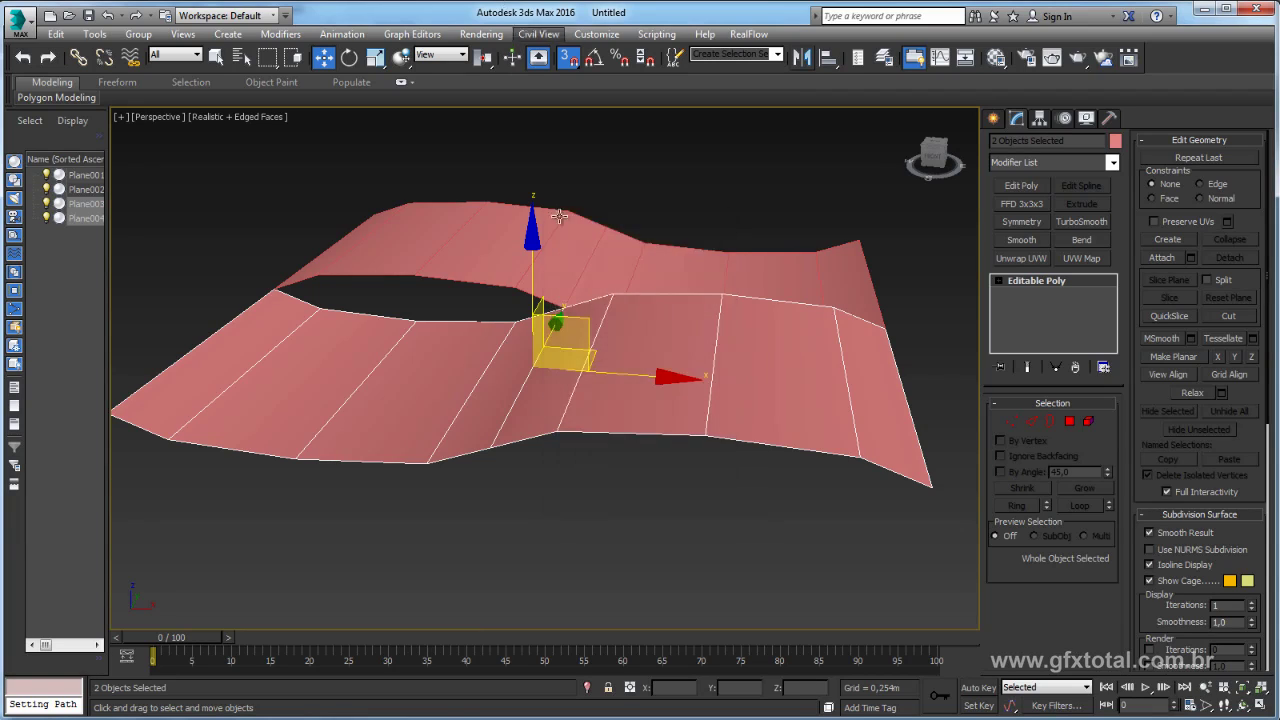
mouse_move(600, 450)
middle_mouse_down("alt")
mouse_move(625, 412)
mouse_move(625, 300)
mouse_move(760, 240)
middle_mouse_up("alt")
scroll(610, 430, "up", 5)
scroll(625, 380, "down", 5)
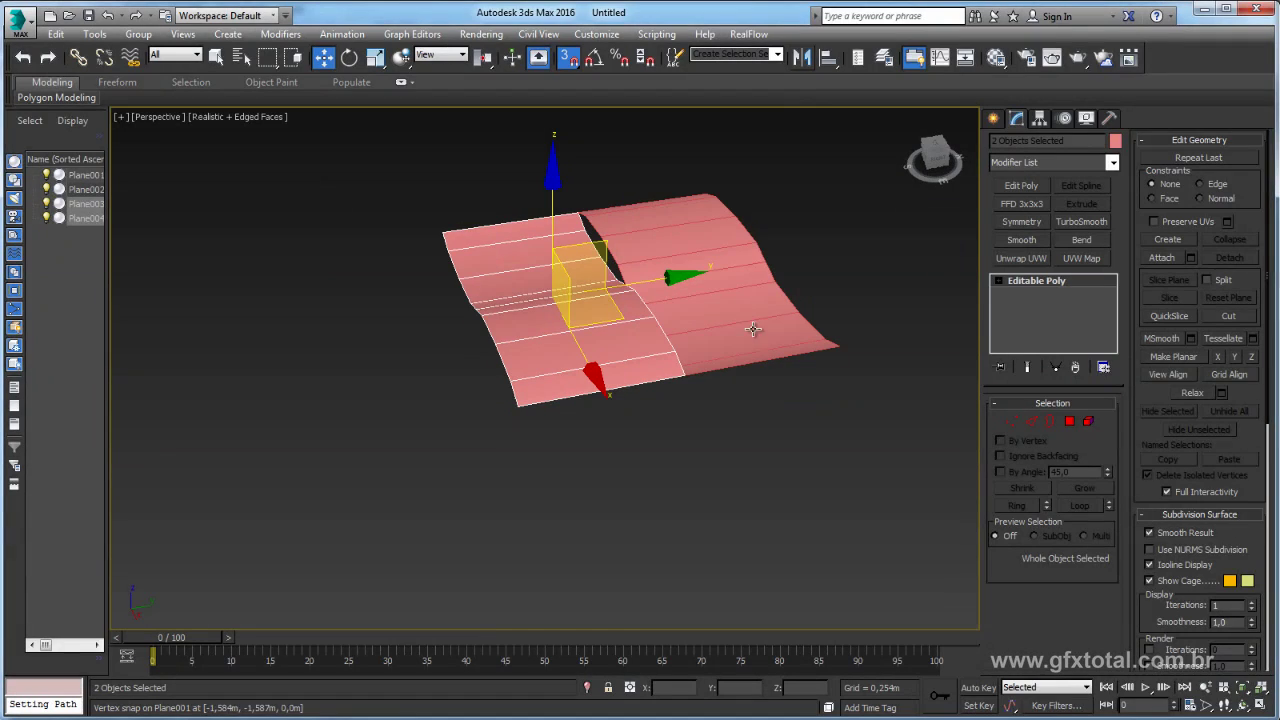
Select all four planes, then check individual planes such as Plane004
key("ctrl+a")
mouse_move(592, 454)
middle_mouse_down("alt")
mouse_move(674, 476)
mouse_move(673, 511)
middle_mouse_up("alt")
left_click(658, 415)
left_click(700, 260)
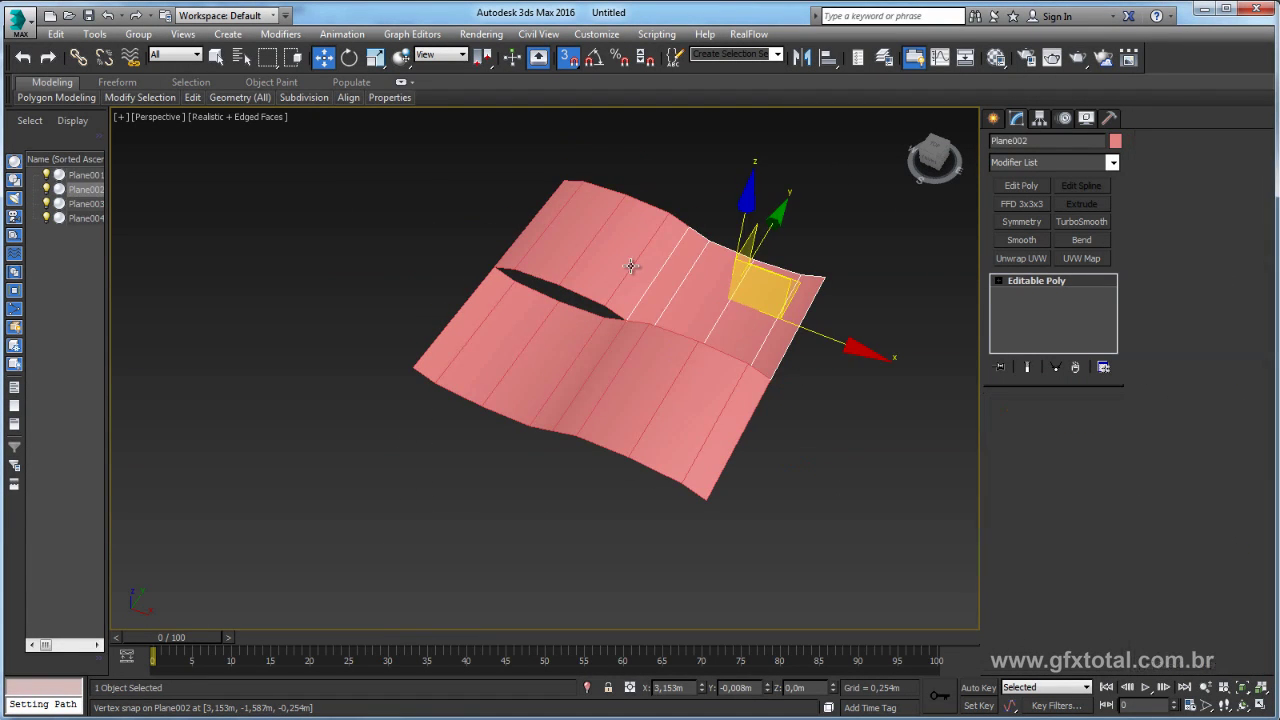
left_click(547, 363)
middle_click_drag(529, 182, 674, 394, "alt")
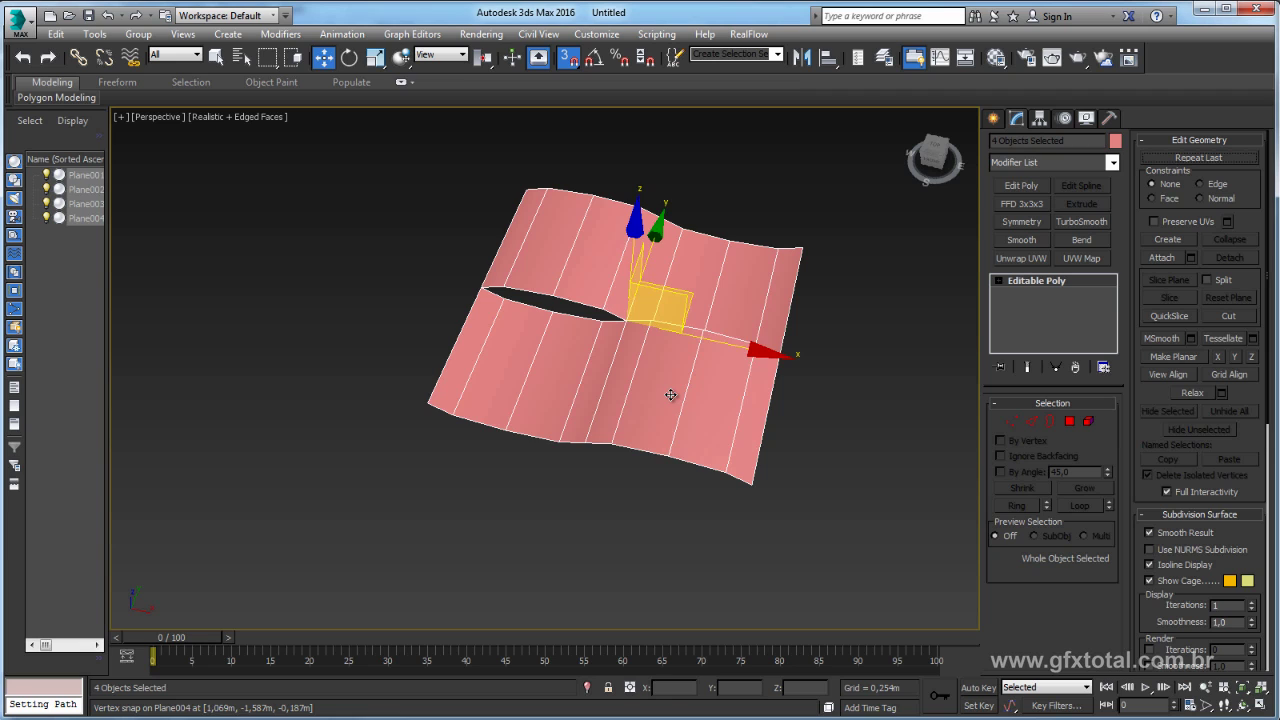
Select all four planes for rotation and enable Angle Snap
key("ctrl+a")
key("e")
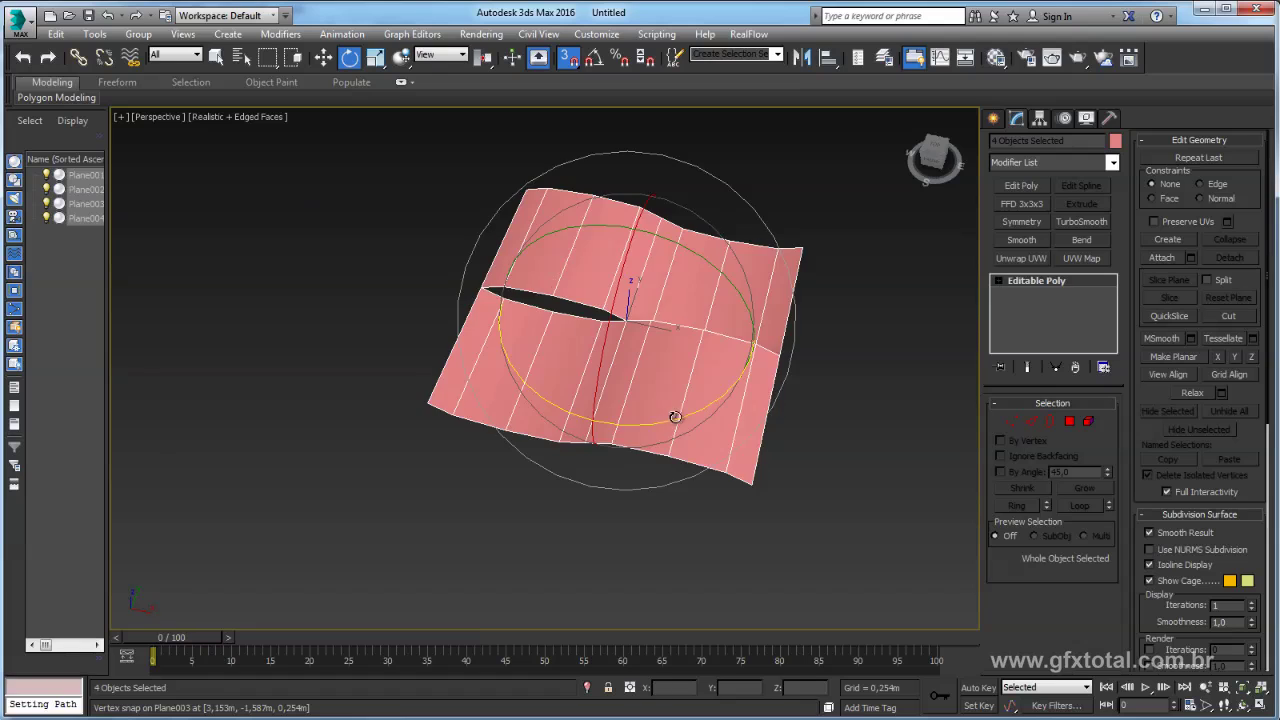
mouse_move(677, 420)
left_mouse_down()
mouse_move(703, 413)
mouse_move(686, 158)
left_mouse_up()
left_click(594, 58)
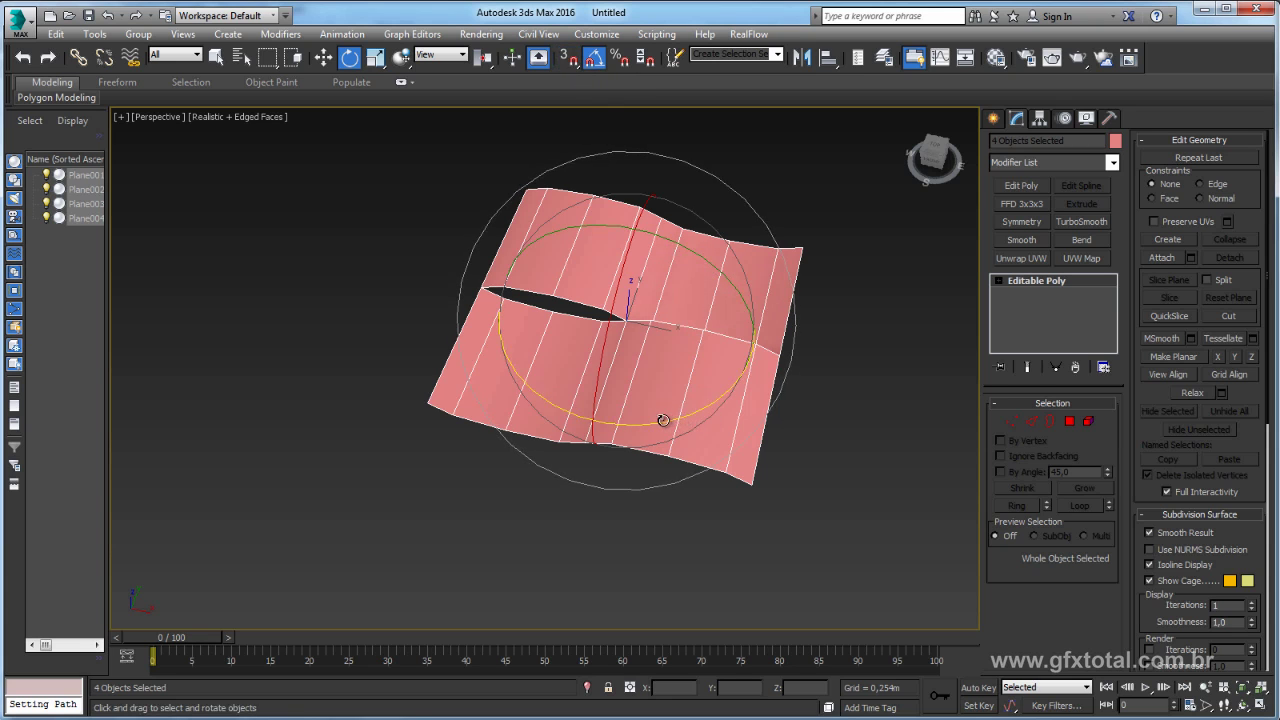
Shift-rotate the planes 90° about Z as instances Plane005–Plane008
left_click_drag(659, 423, 728, 410)
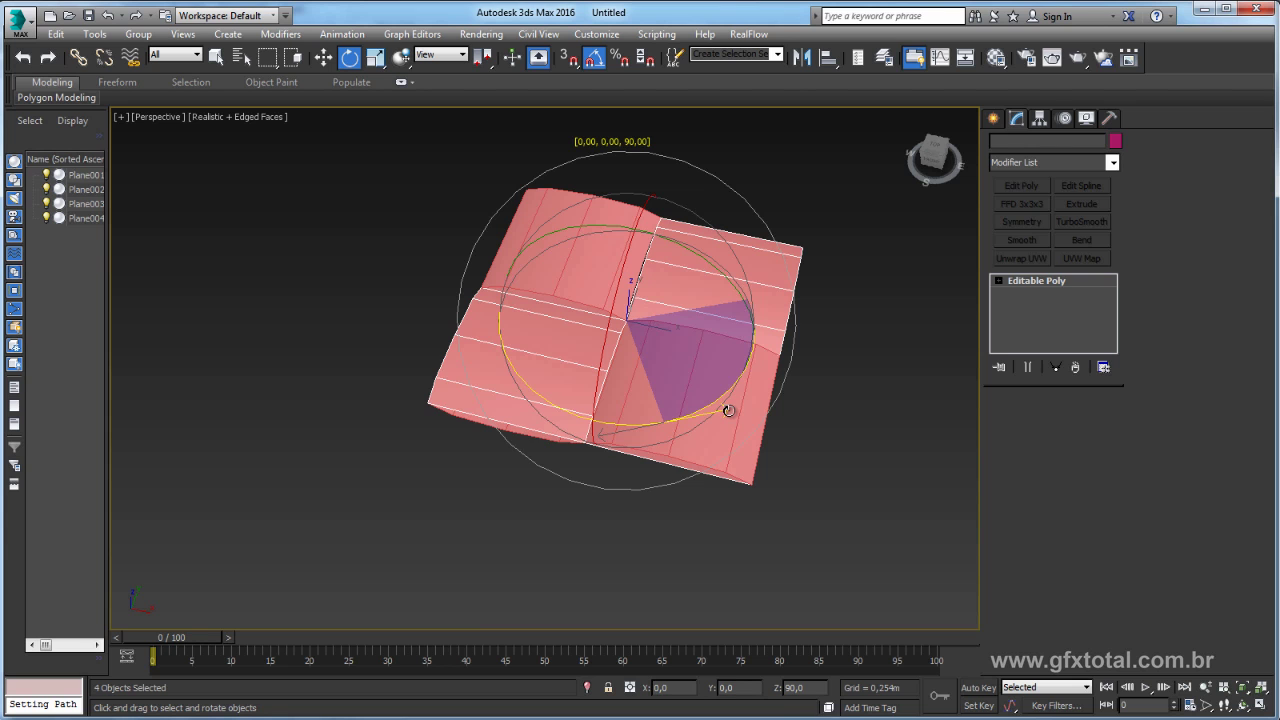
left_click_drag(728, 410, 728, 410, "shift")
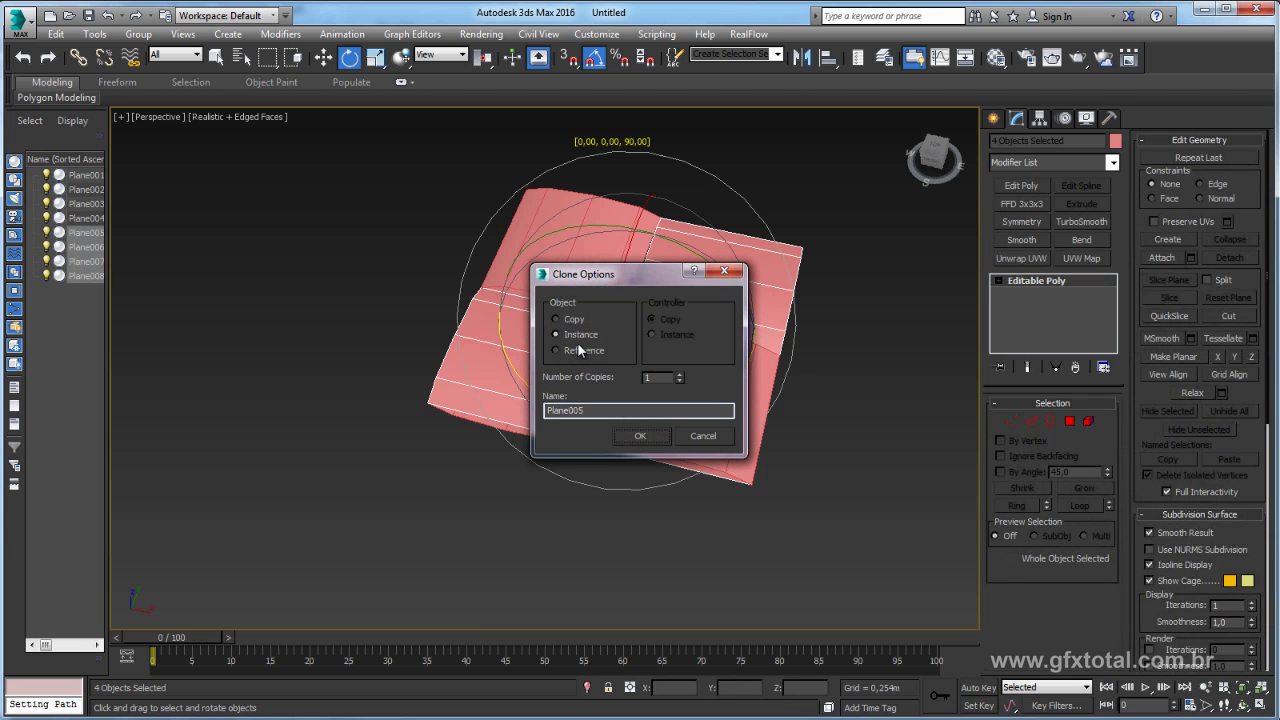
left_click(649, 436)
mouse_move(649, 436)
middle_mouse_down("alt")
mouse_move(757, 325)
mouse_move(783, 466)
mouse_move(778, 403)
mouse_move(596, 325)
middle_mouse_up("alt")
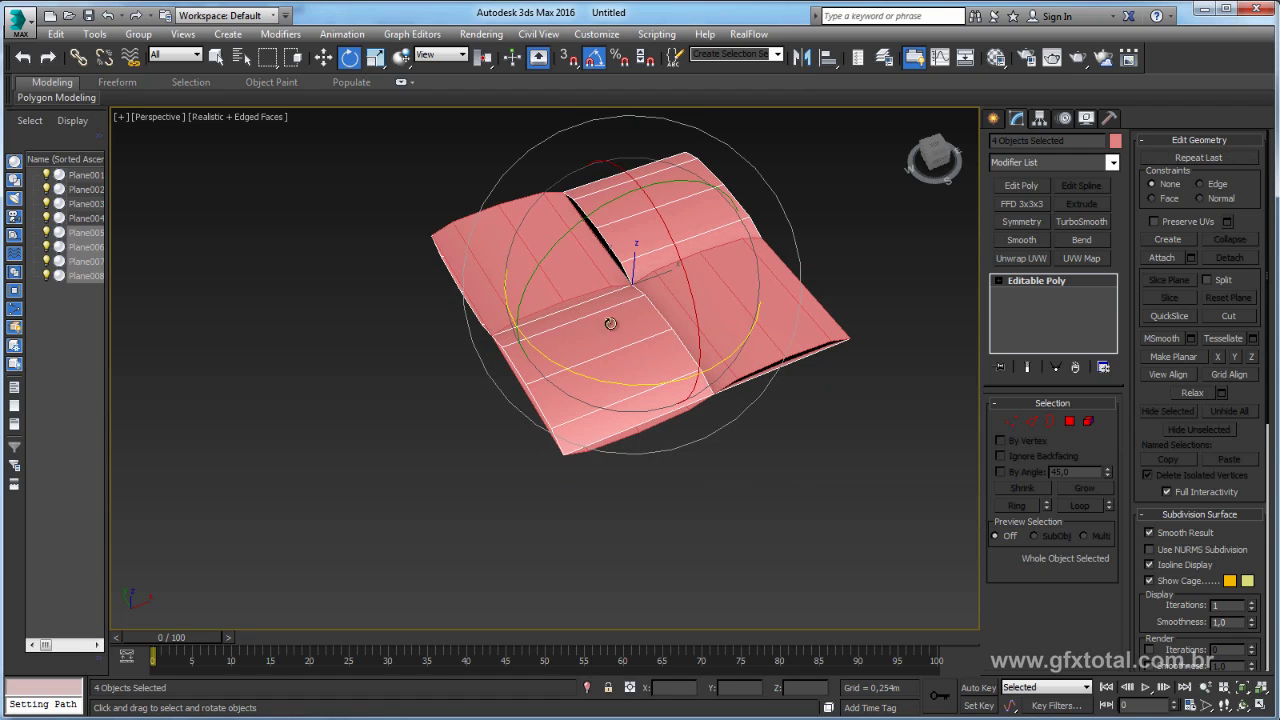
scroll(623, 286, "up", 3)
mouse_move(651, 263)
middle_mouse_down("alt")
mouse_move(625, 298)
mouse_move(670, 330)
mouse_move(640, 290)
mouse_move(660, 270)
middle_mouse_up("alt")
scroll(625, 298, "down", 5)
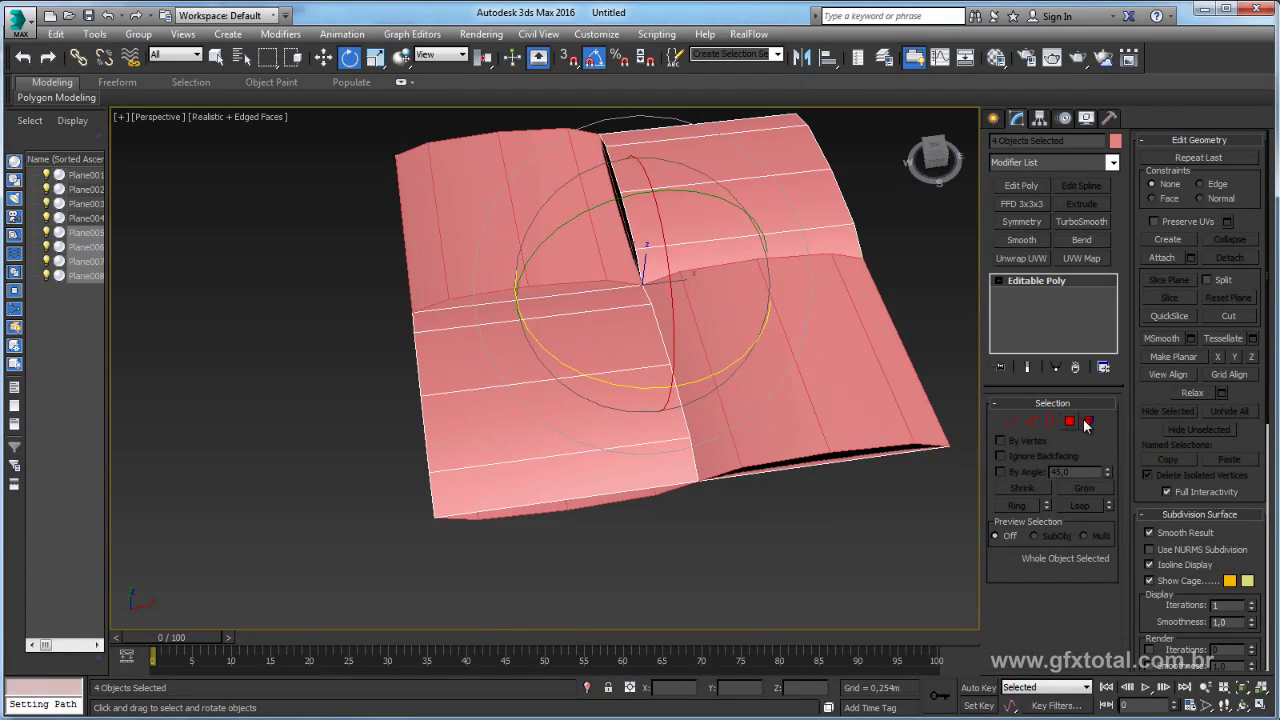
Select all elements and set Scale to Use Pivot Point Center
left_click(1087, 423)
key("ctrl+a")
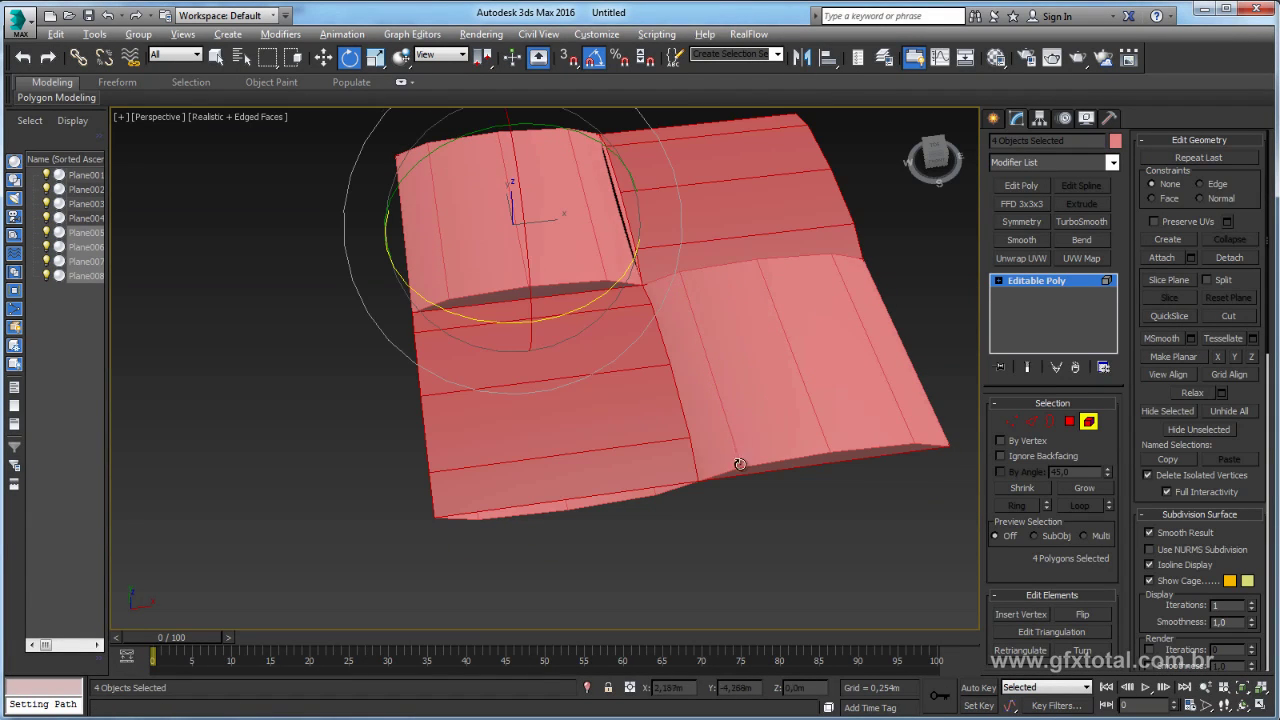
mouse_move(739, 464)
middle_mouse_down("alt")
mouse_move(723, 331)
mouse_move(735, 436)
middle_mouse_up("alt")
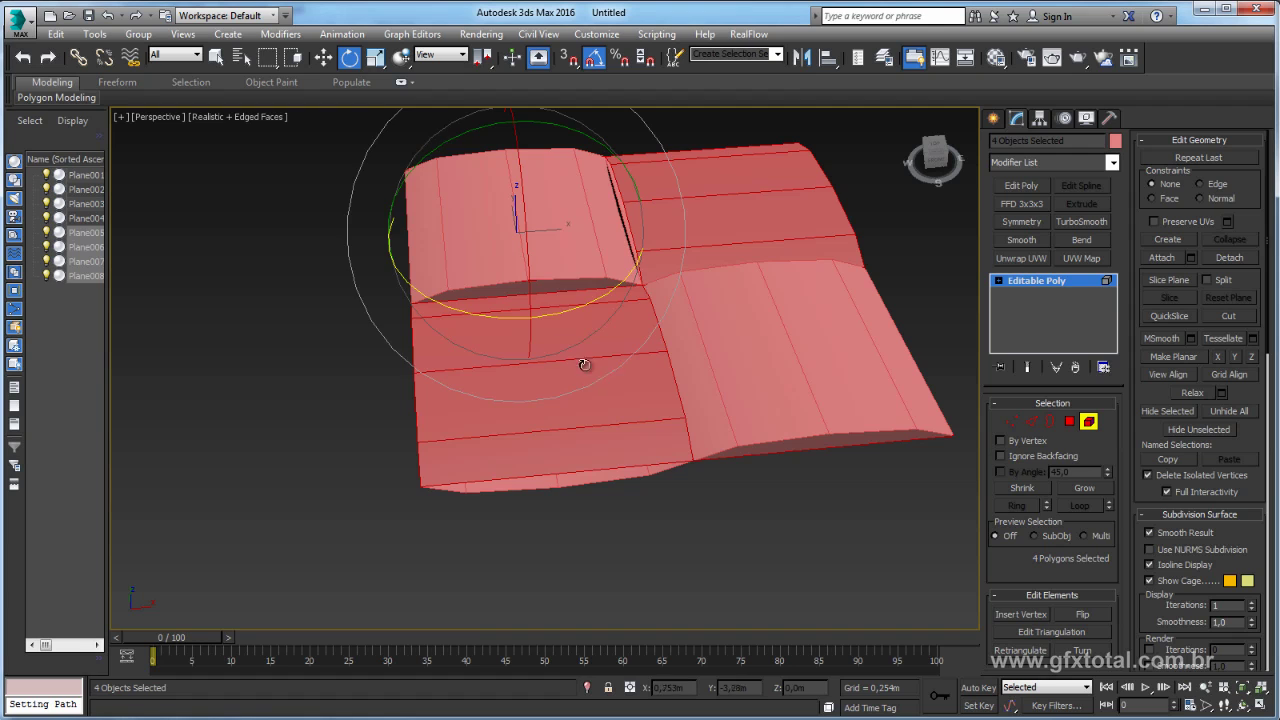
mouse_move(584, 365)
middle_mouse_down("alt")
mouse_move(523, 289)
mouse_move(525, 317)
middle_mouse_up("alt")
key("r")
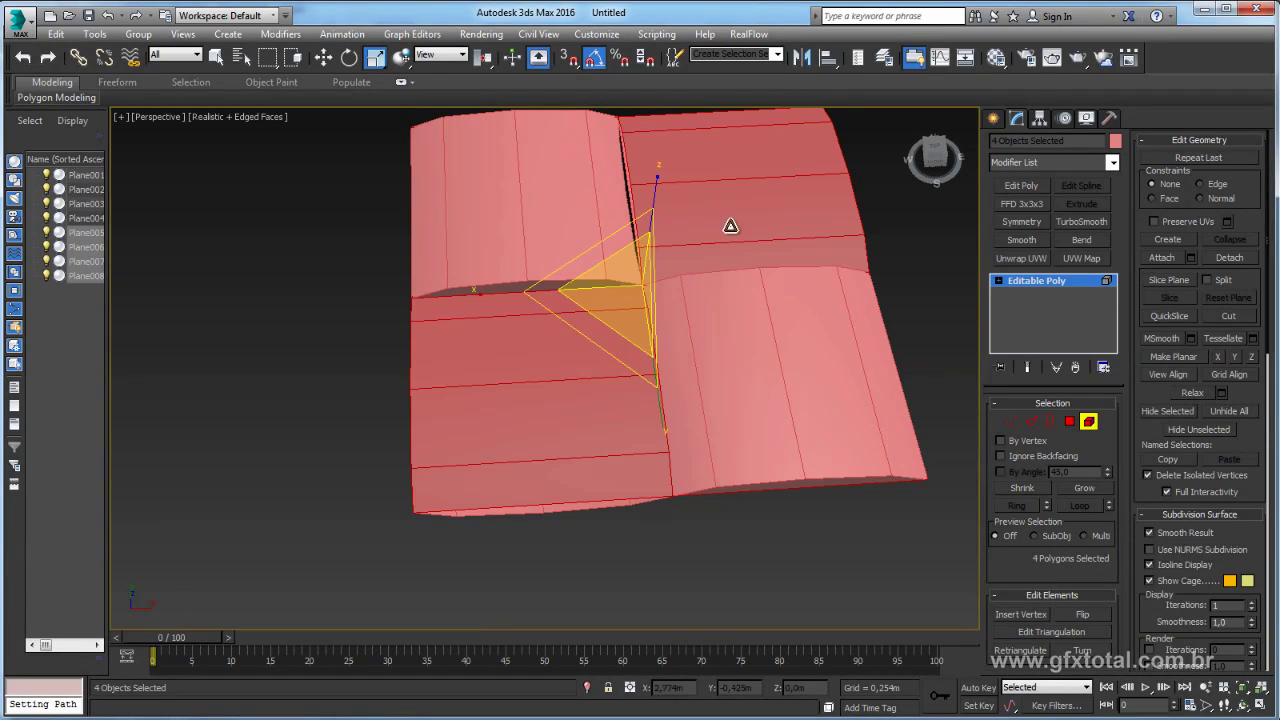
left_click(483, 58)
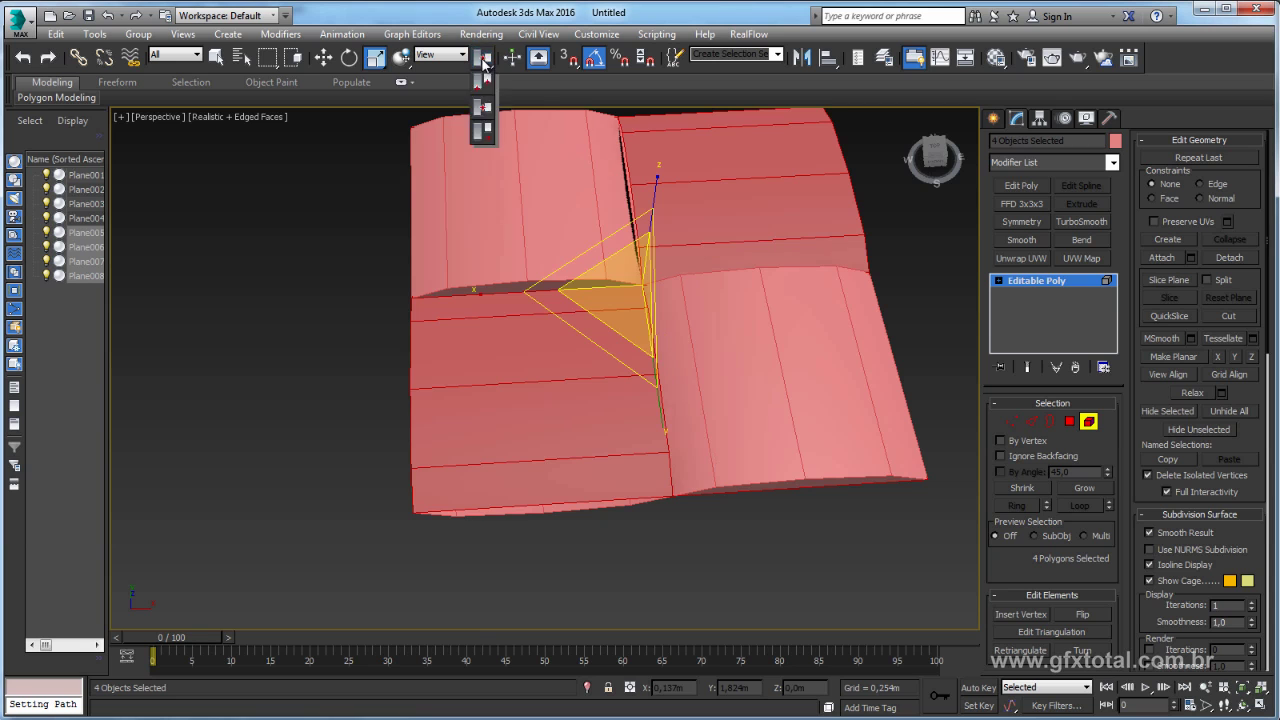
left_click(483, 84)
Scale the strips to 92% along X so small gaps open between them
left_click_drag(364, 215, 443, 217)
middle_click_drag(651, 360, 650, 381, "alt")
scroll(650, 381, "down", 5)
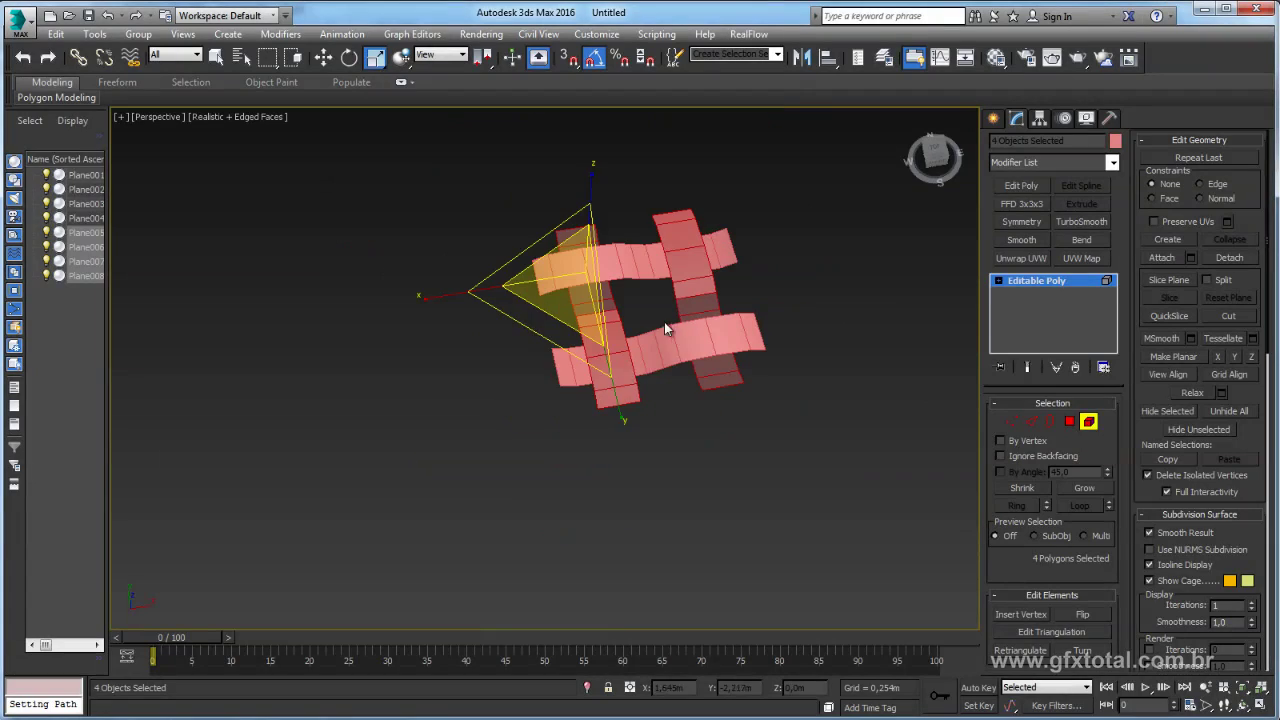
mouse_move(664, 322)
middle_mouse_down("alt")
mouse_move(491, 353)
mouse_move(411, 328)
middle_mouse_up("alt")
left_click_drag(411, 328, 417, 328)
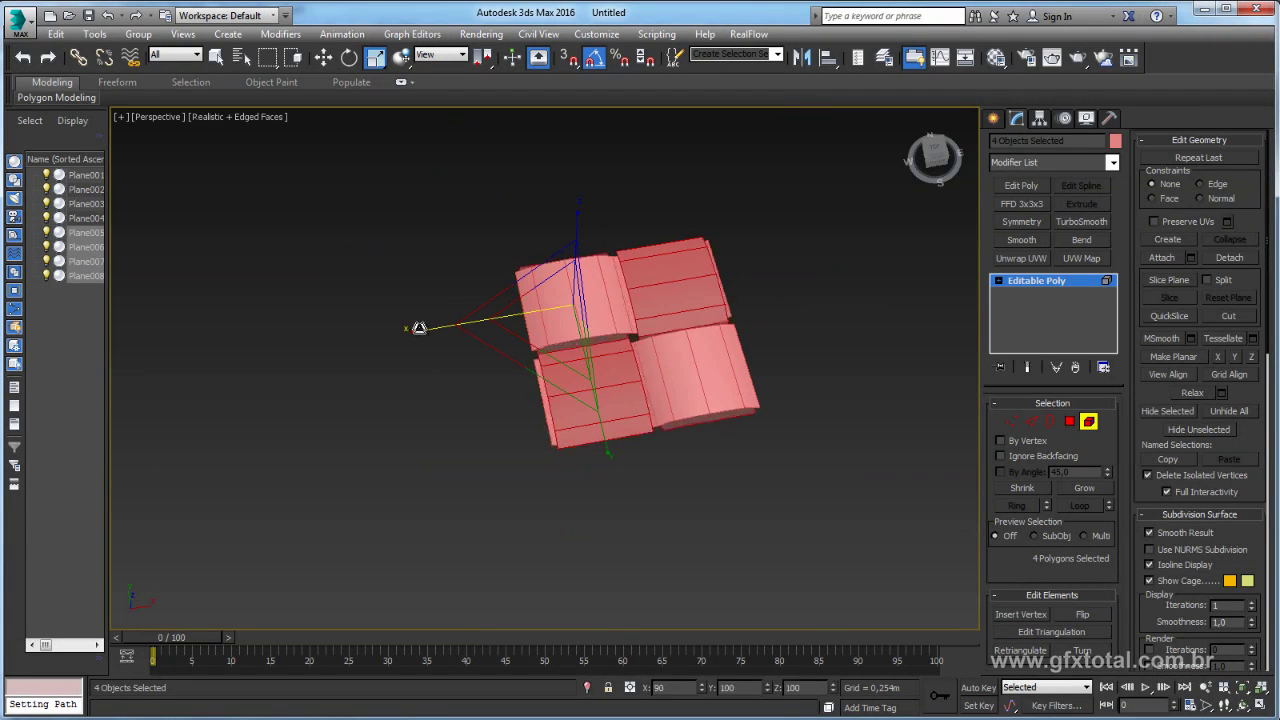
mouse_move(417, 328)
middle_mouse_down("alt")
mouse_move(666, 351)
mouse_move(634, 343)
middle_mouse_up("alt")
scroll(641, 347, "up", 5)
scroll(646, 347, "down", 3)
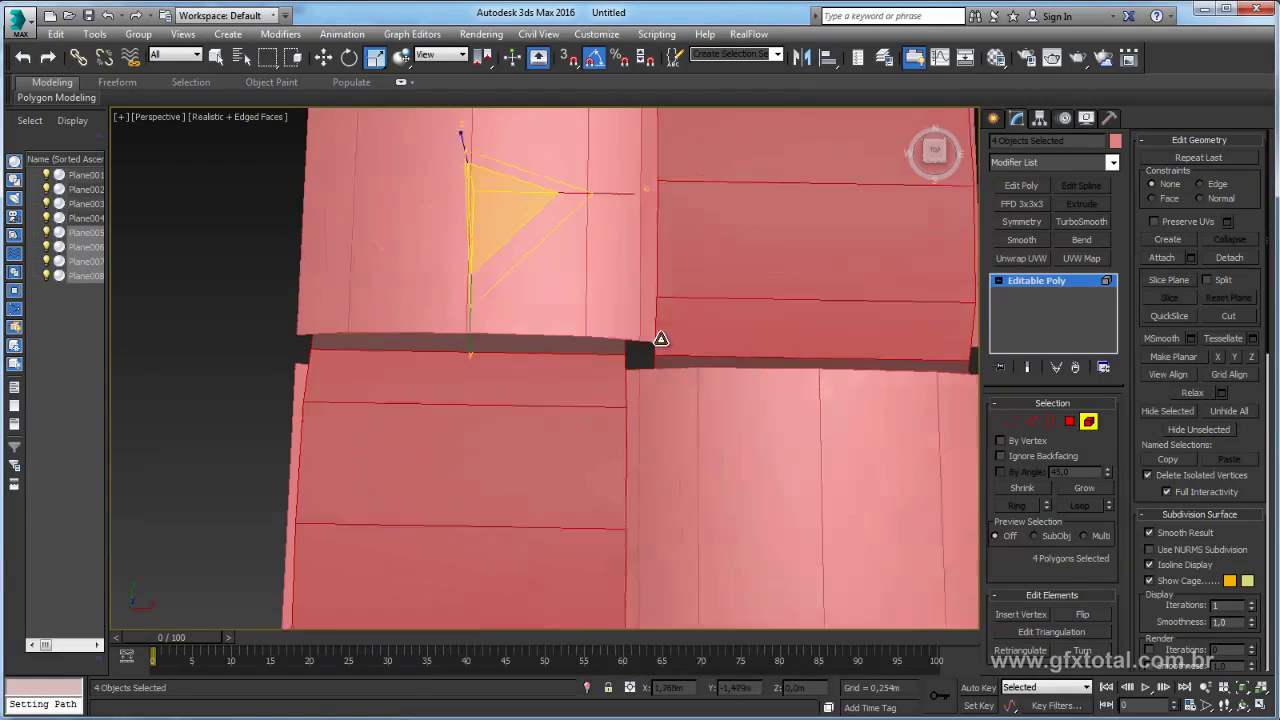
scroll(640, 345, "down", 5)
mouse_move(640, 345)
middle_mouse_down("alt")
mouse_move(728, 348)
mouse_move(742, 322)
middle_mouse_up("alt")
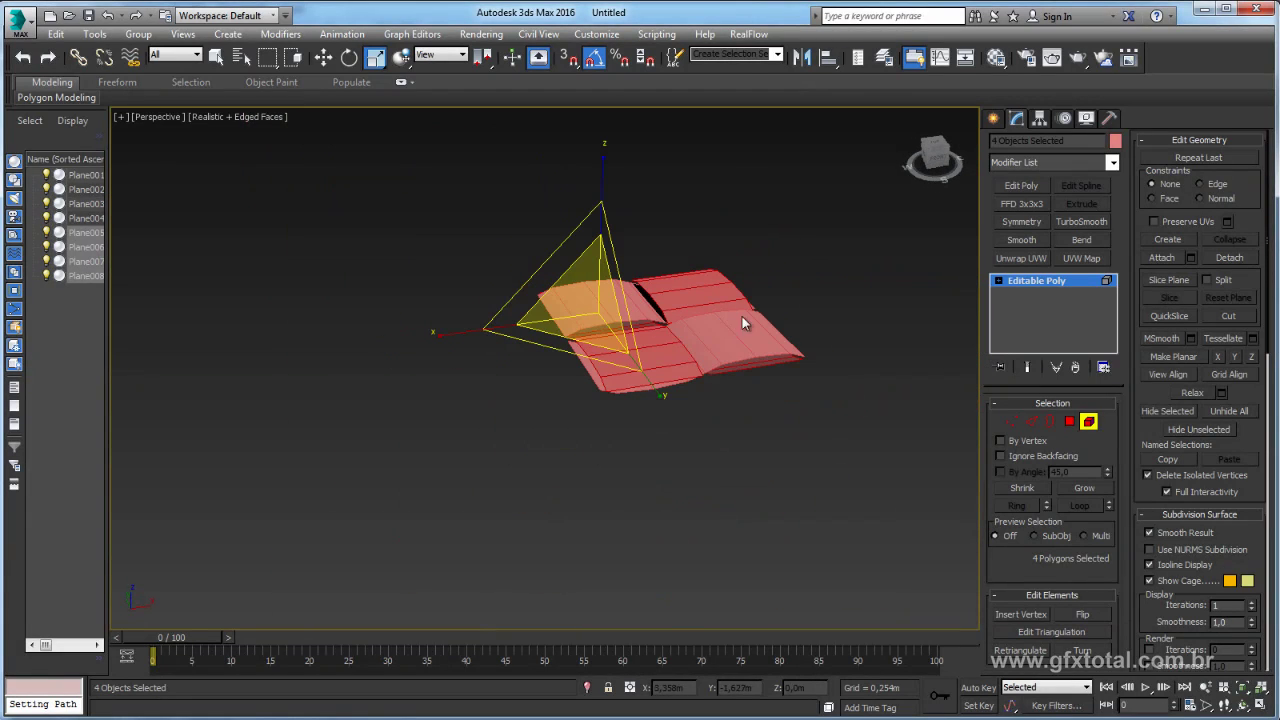
left_click_drag(488, 232, 806, 459)
Convert all eight planes to Editable Poly and select Plane003
right_click(684, 322)
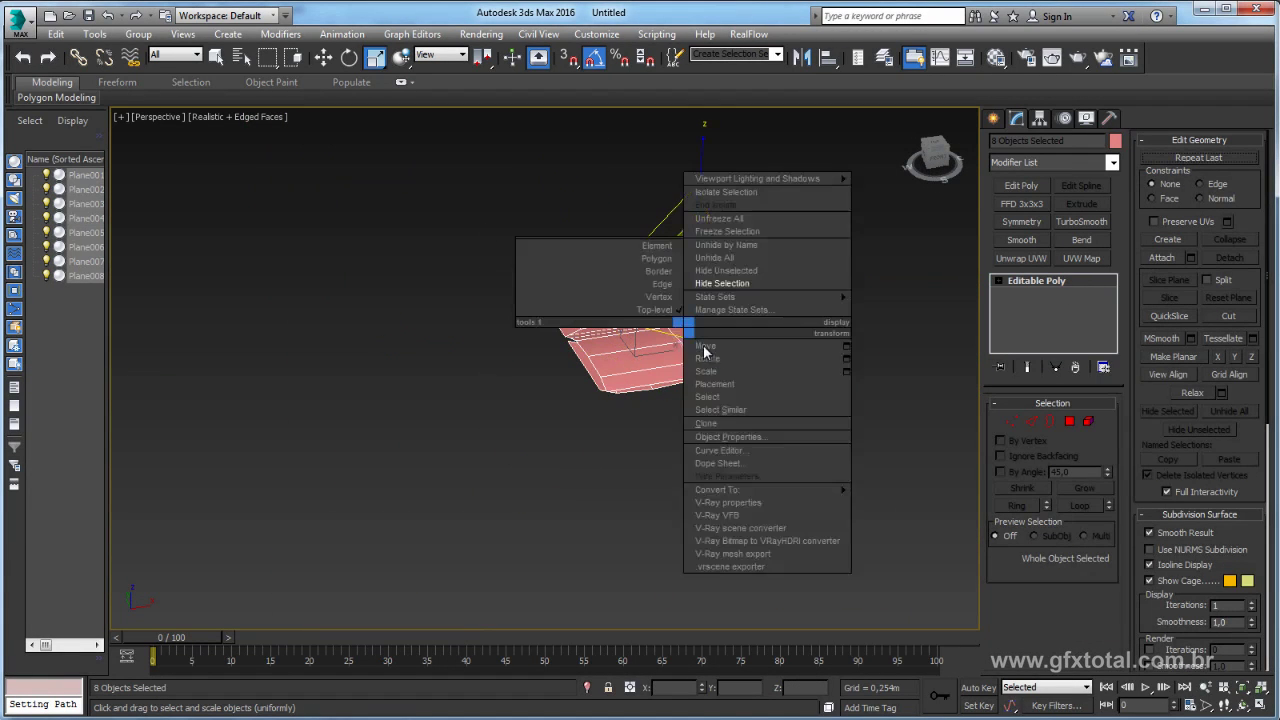
left_click(900, 503)
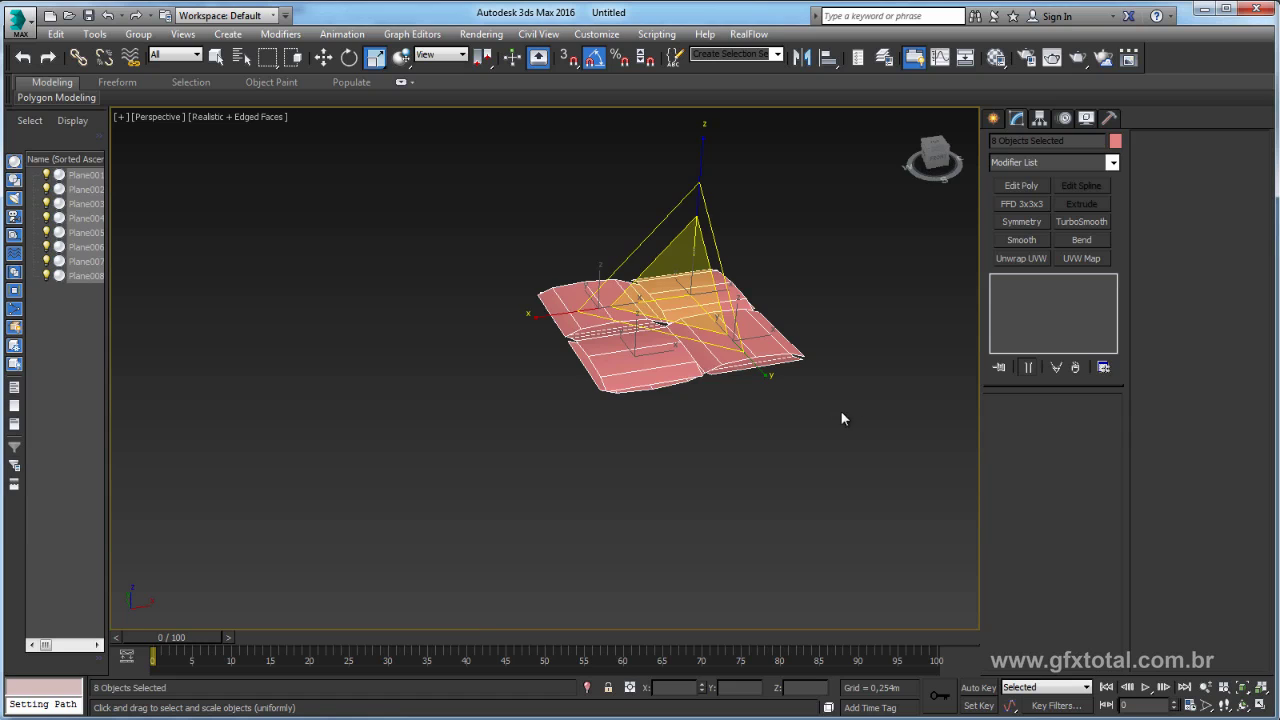
left_click(687, 341)
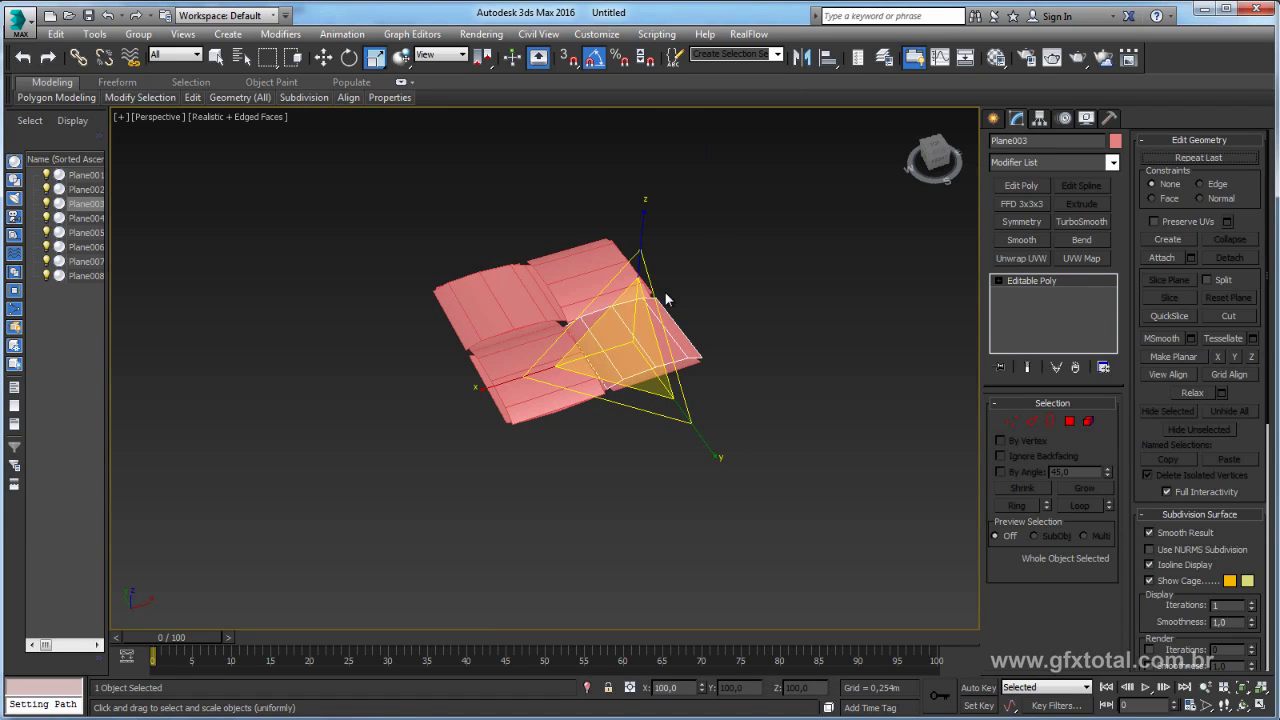
middle_click_drag(667, 299, 702, 297)
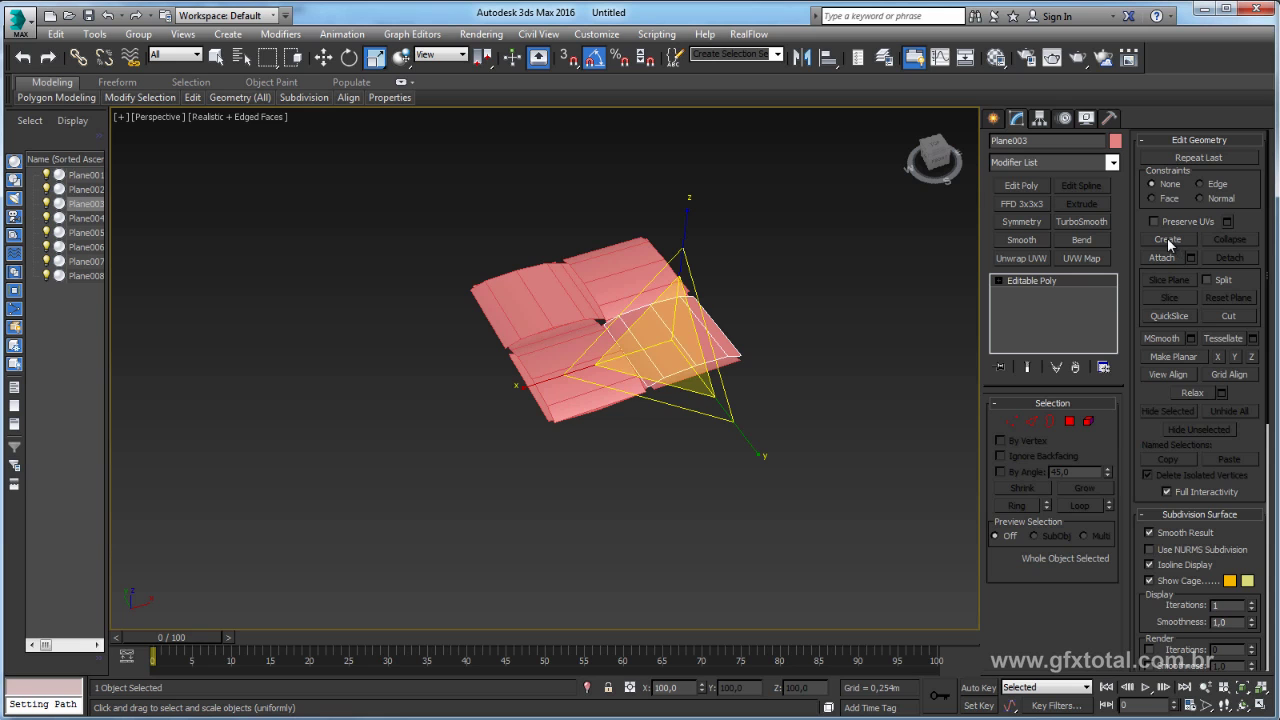
Attach Plane001, Plane002 and Plane004–Plane008 into Plane003
left_click(1161, 257)
left_click(670, 285)
left_click(540, 300)
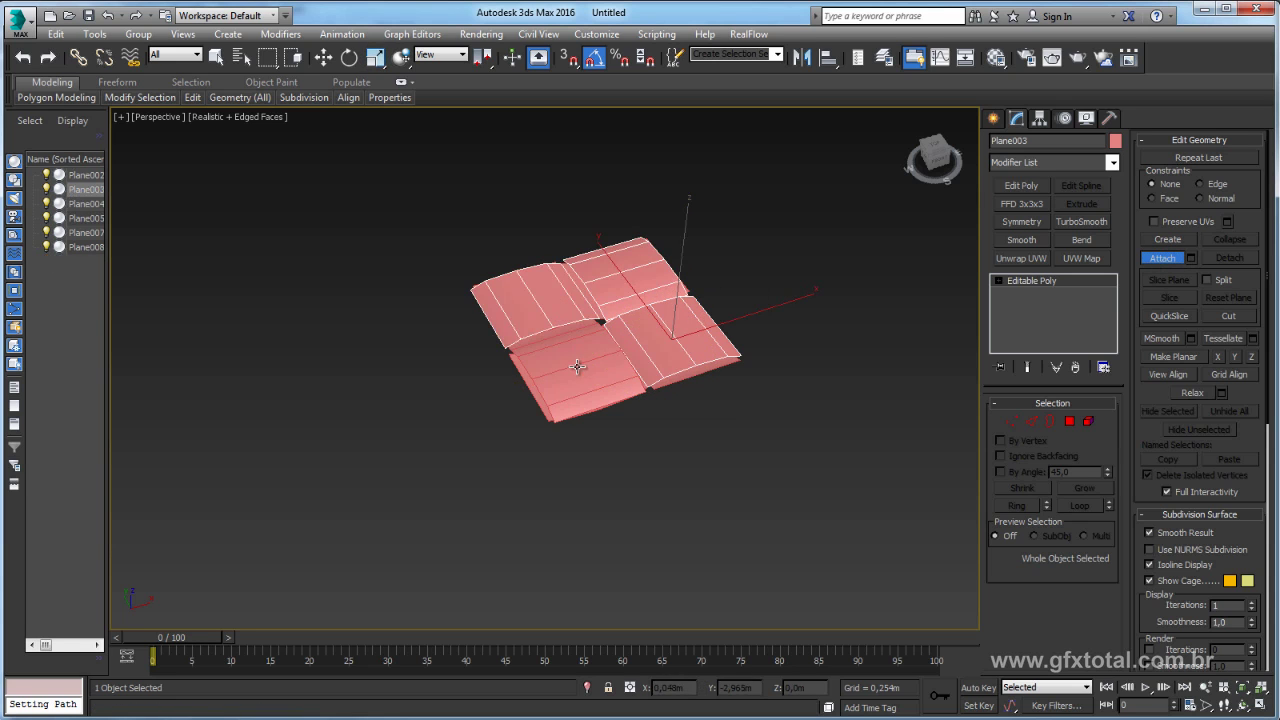
left_click(577, 366)
left_click(558, 333)
left_click(586, 371)
left_click(663, 371)
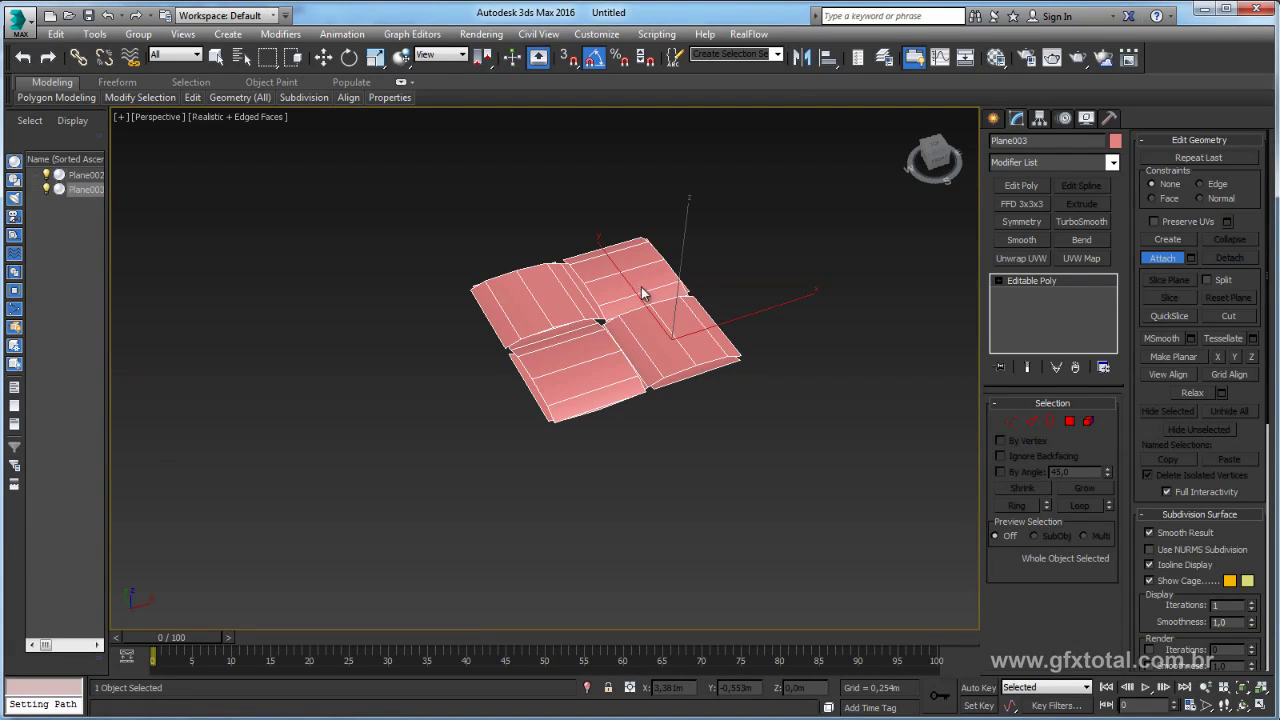
left_click(643, 293)
mouse_move(643, 293)
middle_mouse_down("alt")
mouse_move(654, 251)
mouse_move(757, 177)
mouse_move(797, 309)
mouse_move(757, 349)
middle_mouse_up("alt")
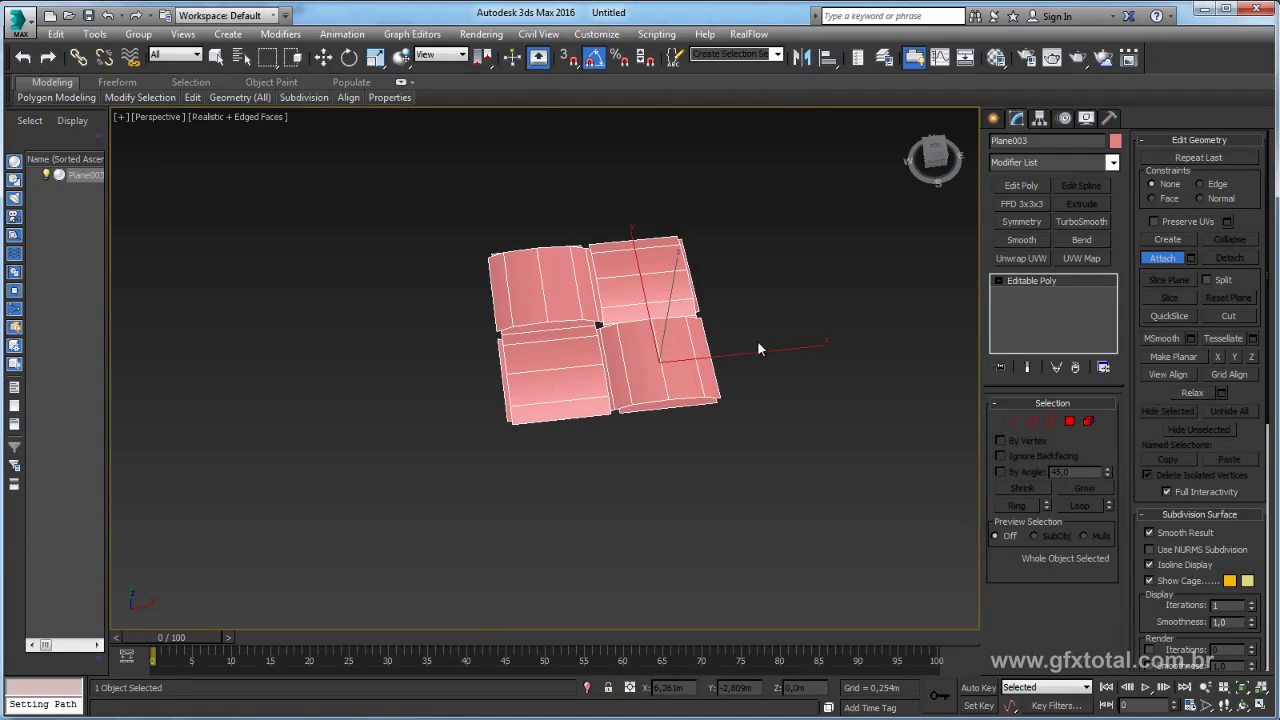
key("5")
key("ctrl+a")
mouse_move(650, 331)
middle_mouse_down("alt")
mouse_move(826, 176)
mouse_move(843, 186)
mouse_move(834, 338)
middle_mouse_up("alt")
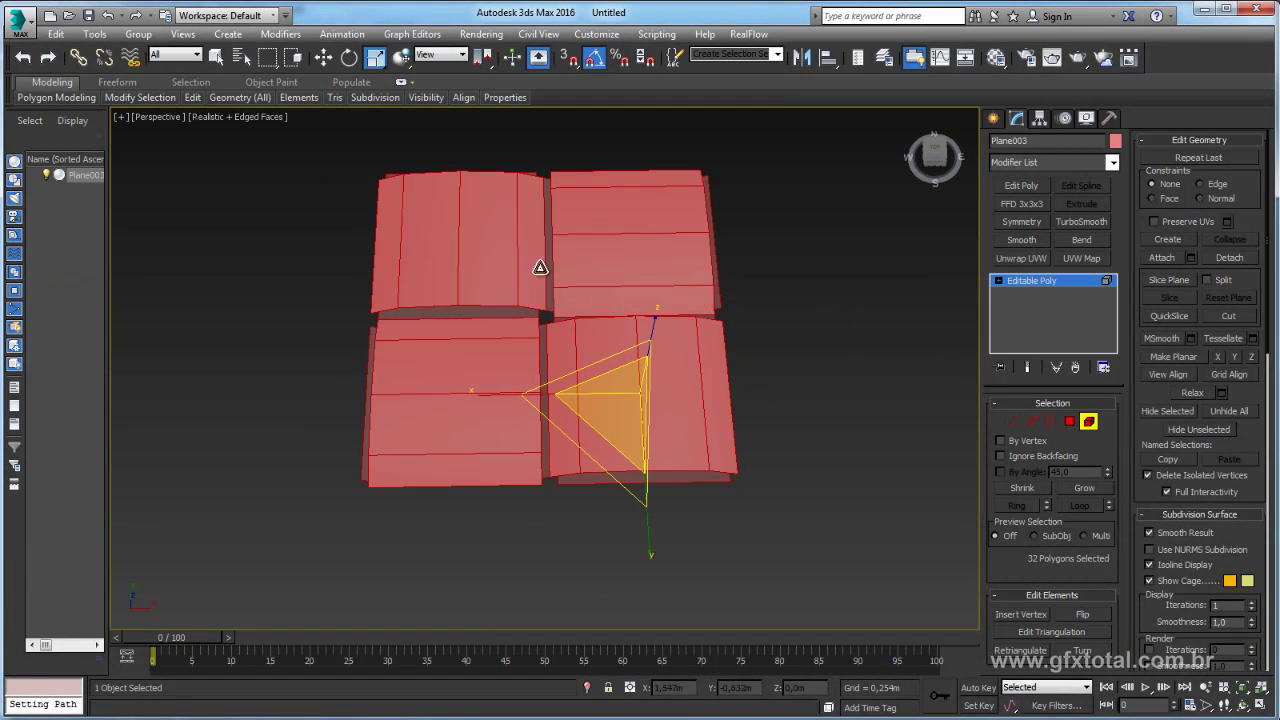
Deselect the panels that already face correctly and flip the remaining selected faces
left_click(609, 257, "alt")
left_click(463, 257, "alt")
left_click(471, 355, "alt")
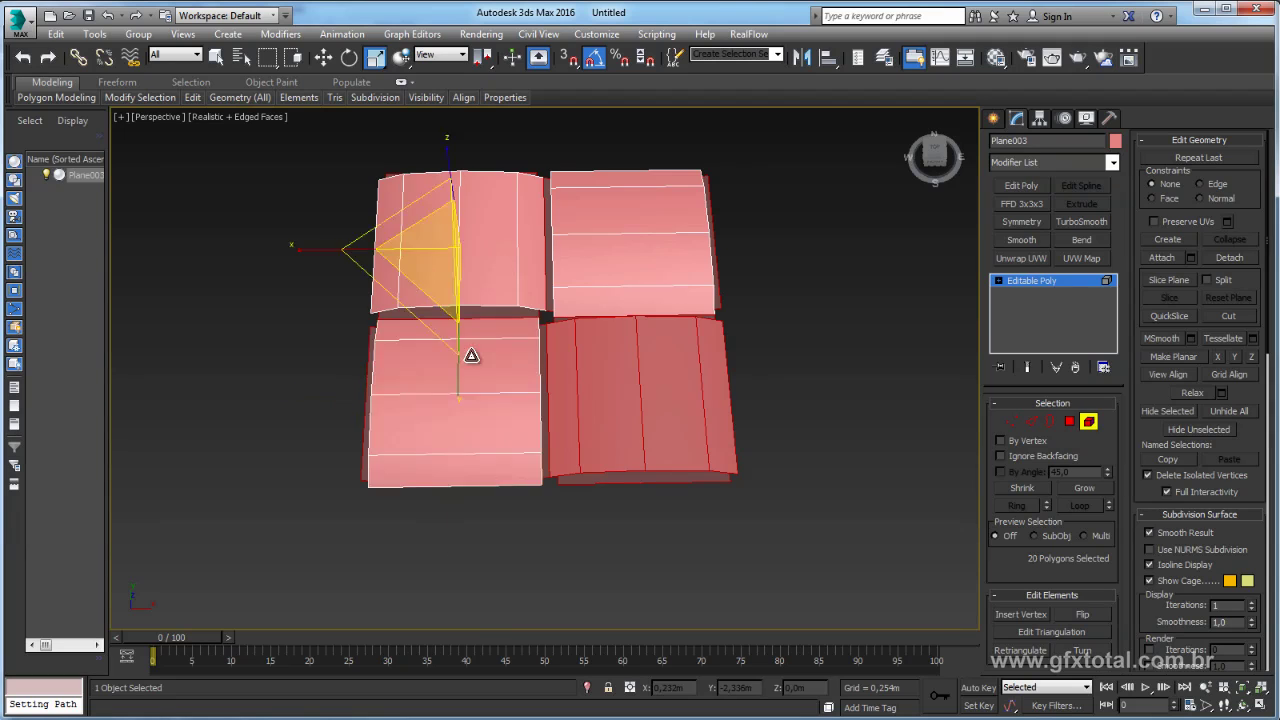
left_click(650, 372, "alt")
mouse_move(690, 373)
middle_mouse_down("alt")
mouse_move(700, 330)
mouse_move(681, 258)
mouse_move(696, 220)
middle_mouse_up("alt")
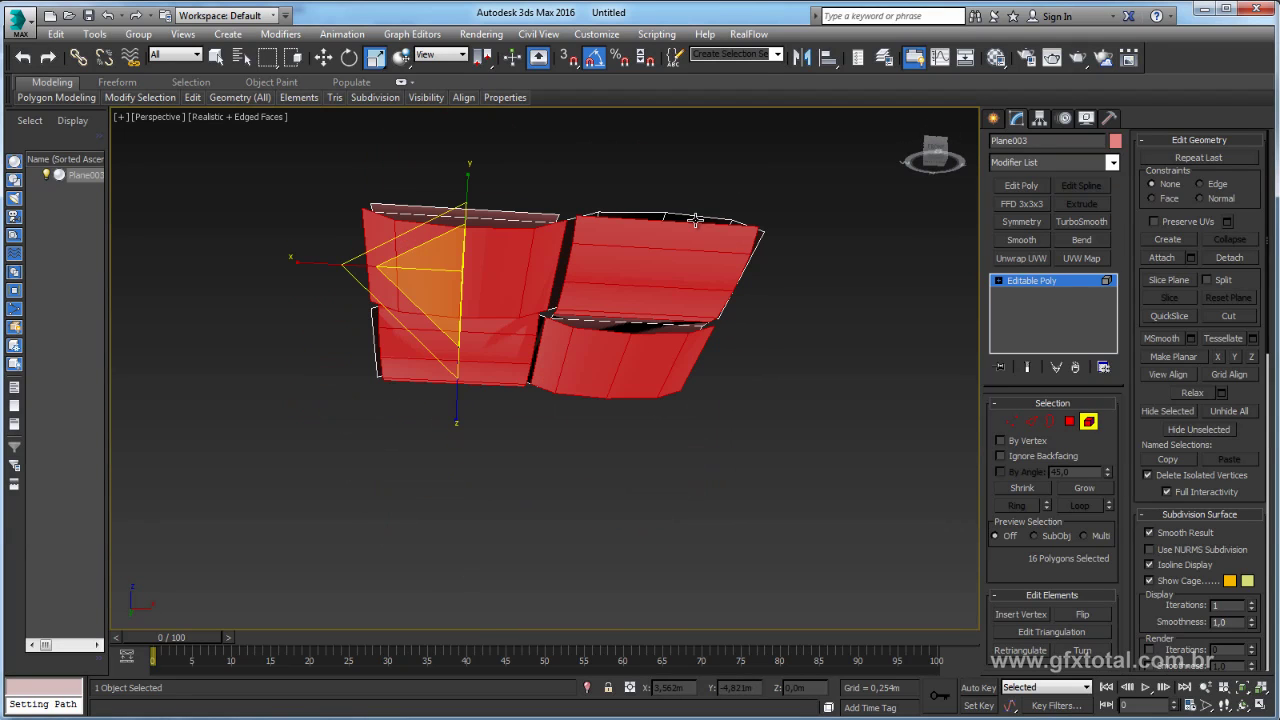
left_click(1089, 615)
mouse_move(780, 470)
middle_mouse_down("alt")
mouse_move(778, 420)
mouse_move(776, 485)
middle_mouse_up("alt")
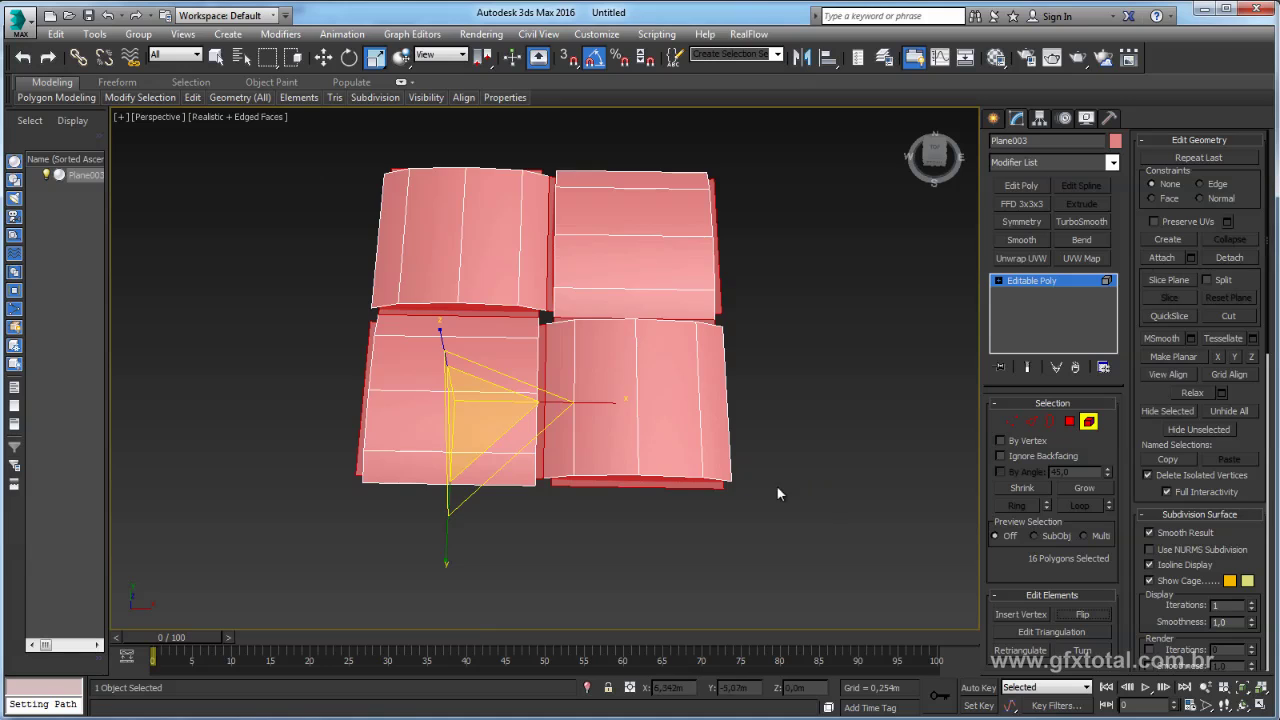
Select the lower-right panel and move it into alignment with the others
key("ctrl+a")
middle_click_drag(747, 326, 710, 317, "alt")
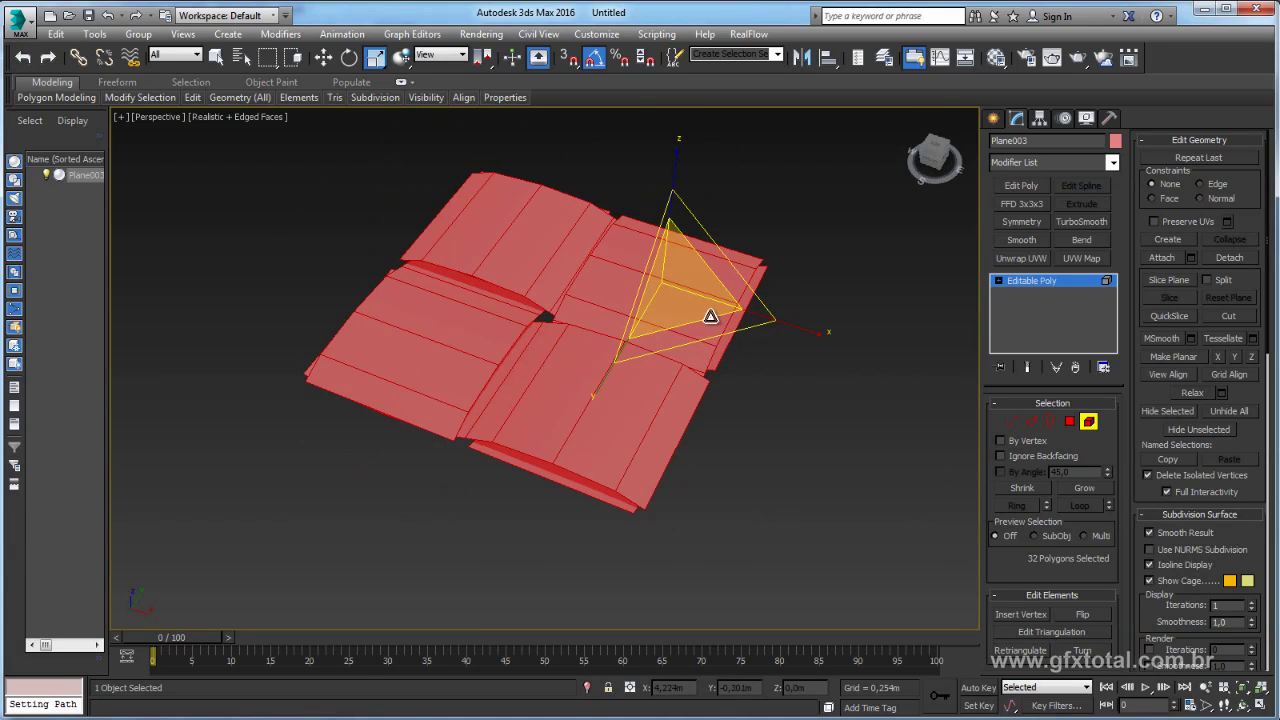
mouse_move(805, 388)
middle_mouse_down("alt")
mouse_move(694, 363)
mouse_move(718, 339)
middle_mouse_up("alt")
left_click(690, 340)
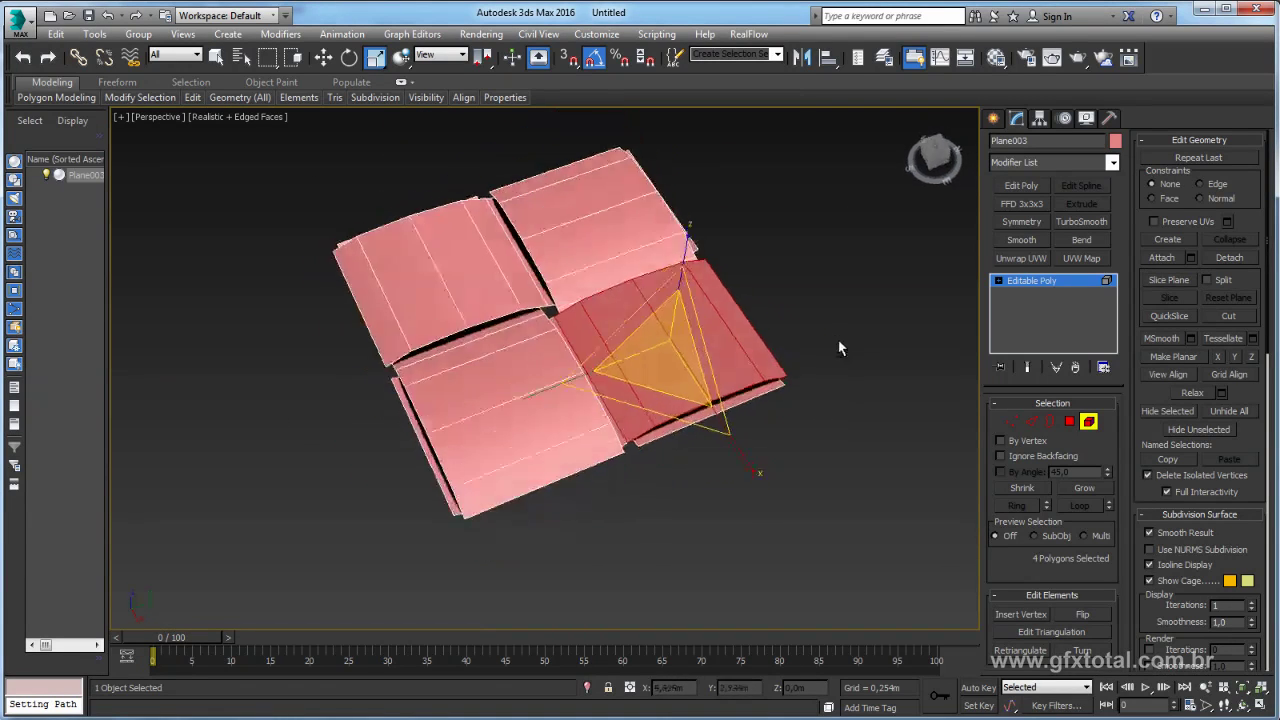
key("w")
left_click_drag(761, 317, 826, 335)
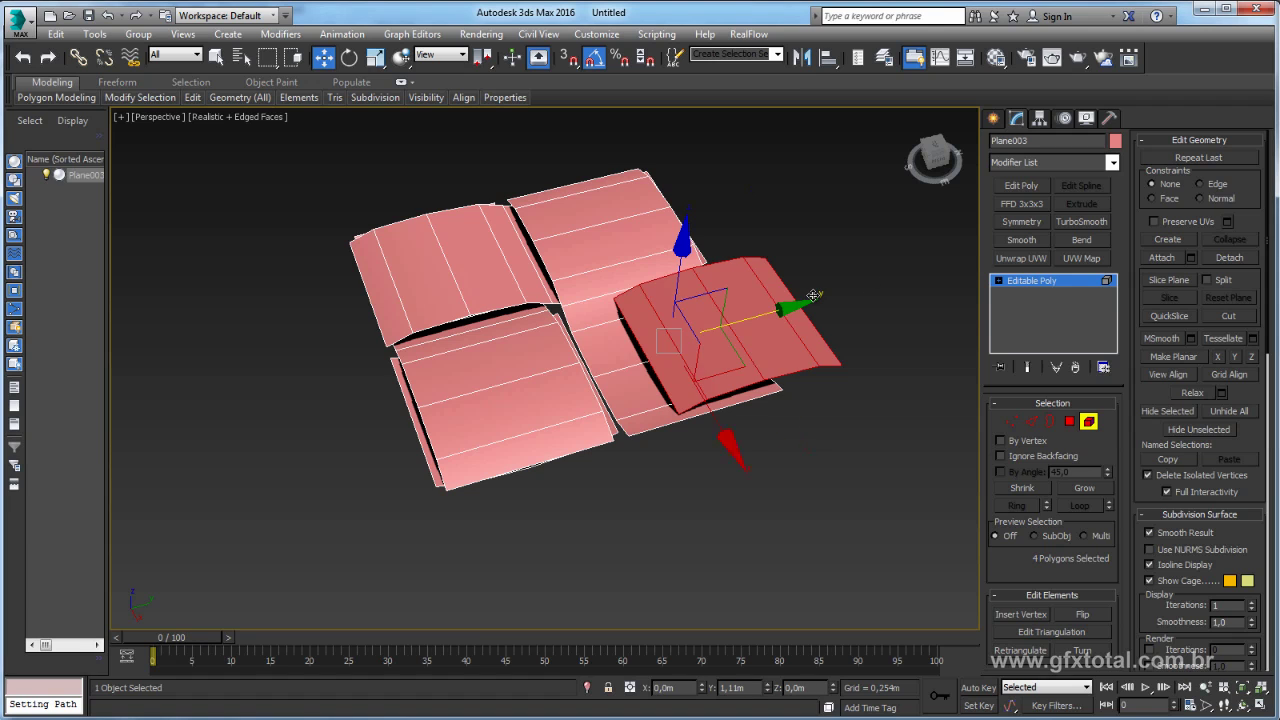
middle_click_drag(826, 335, 787, 339, "alt")
scroll(571, 380, "up", 3)
scroll(659, 472, "up", 2)
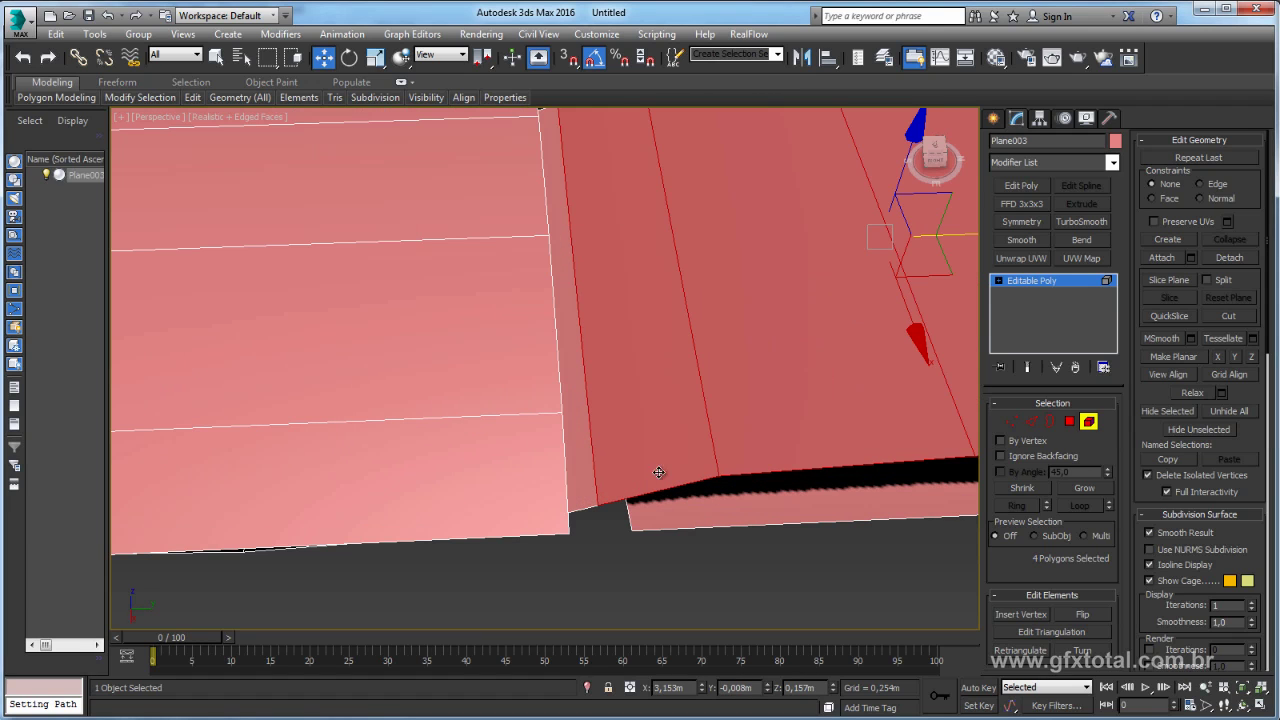
In Vertex mode, weld the two vertices at the bottom corner together
left_click(1012, 421)
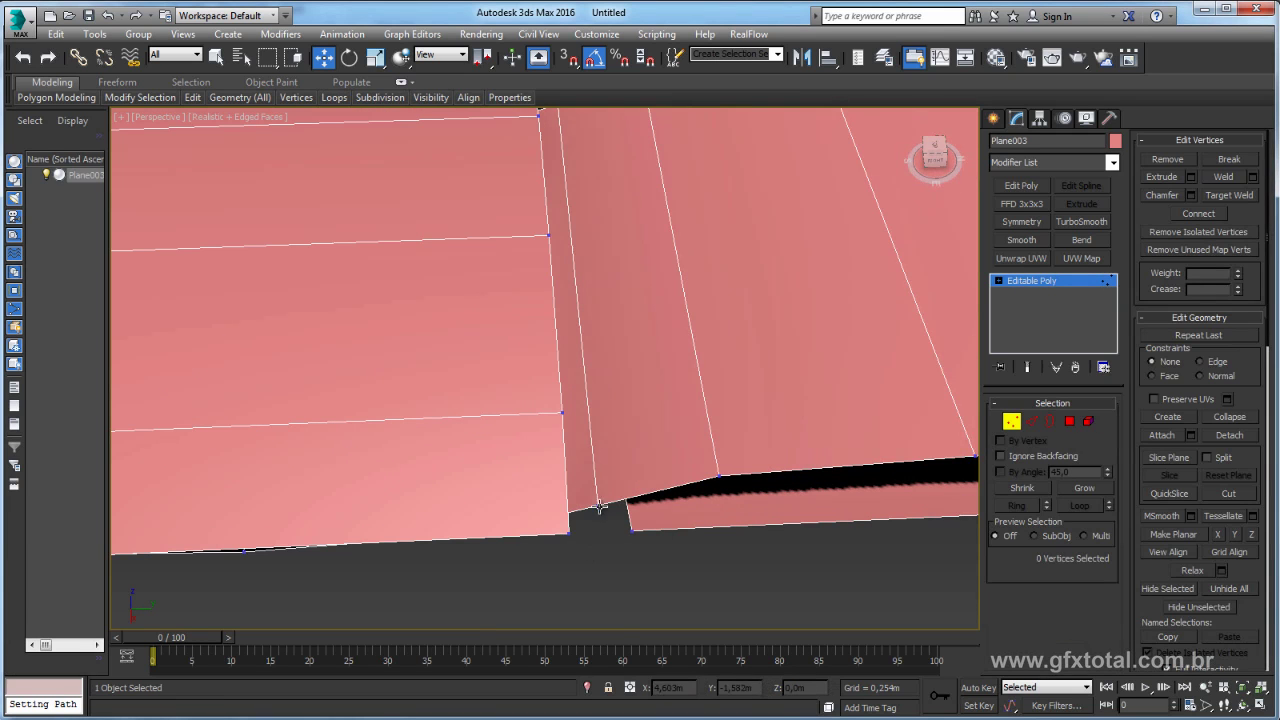
left_click(600, 507)
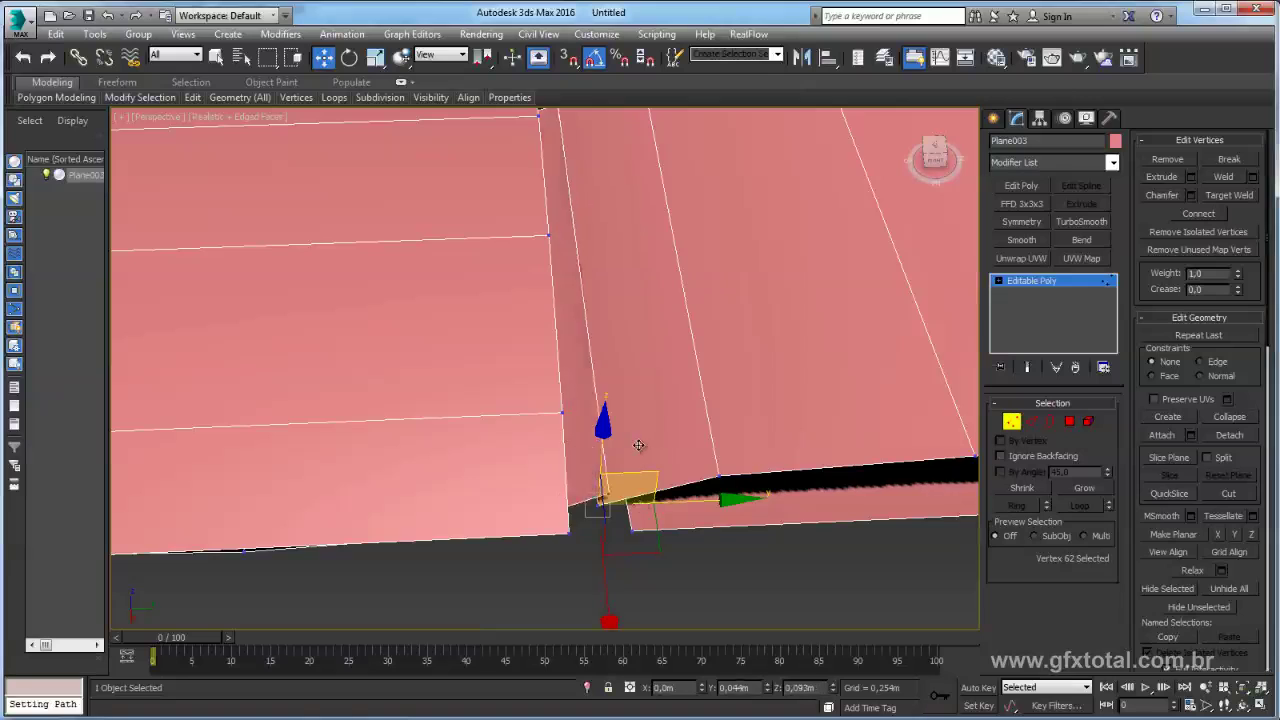
left_click(617, 557)
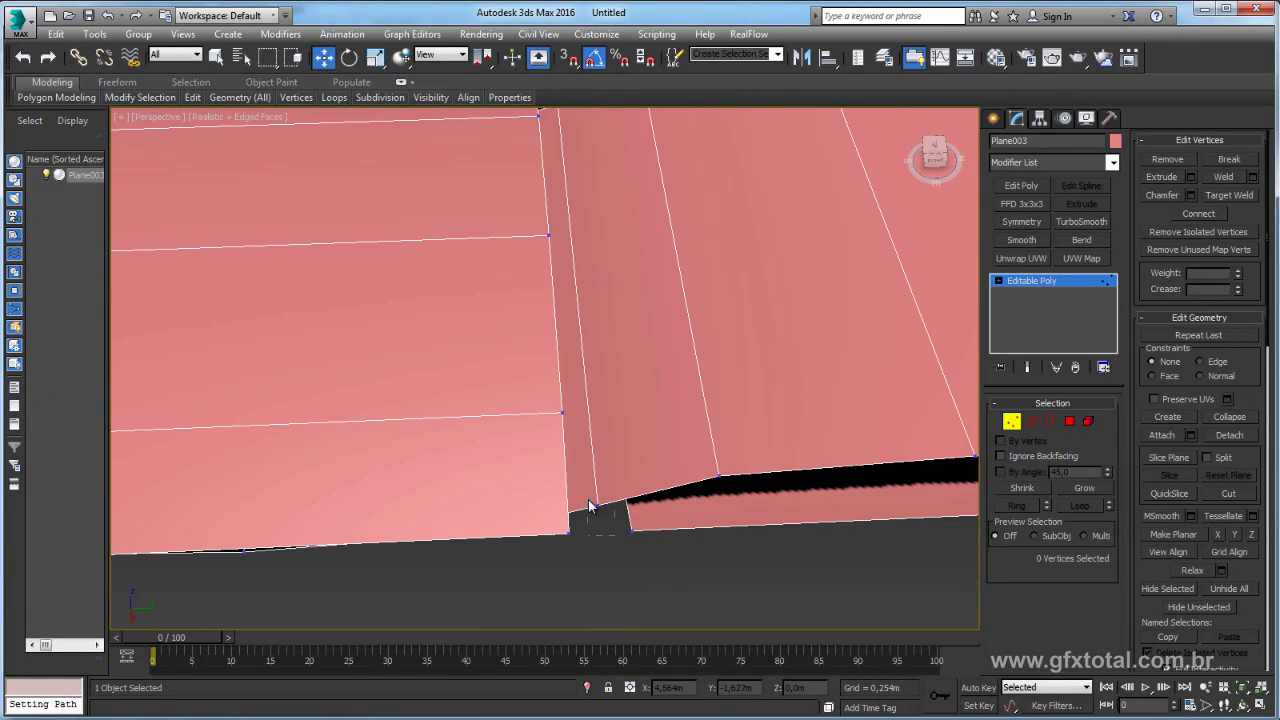
left_click_drag(590, 507, 630, 531)
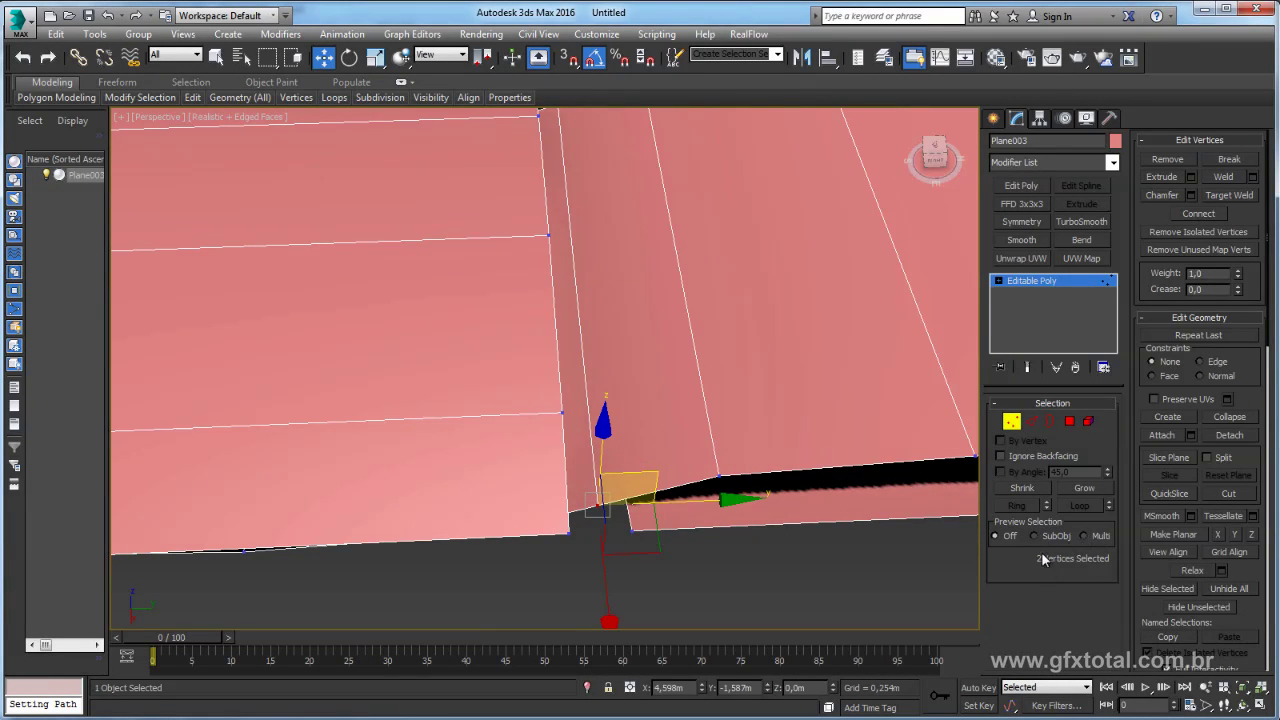
left_click(1225, 177)
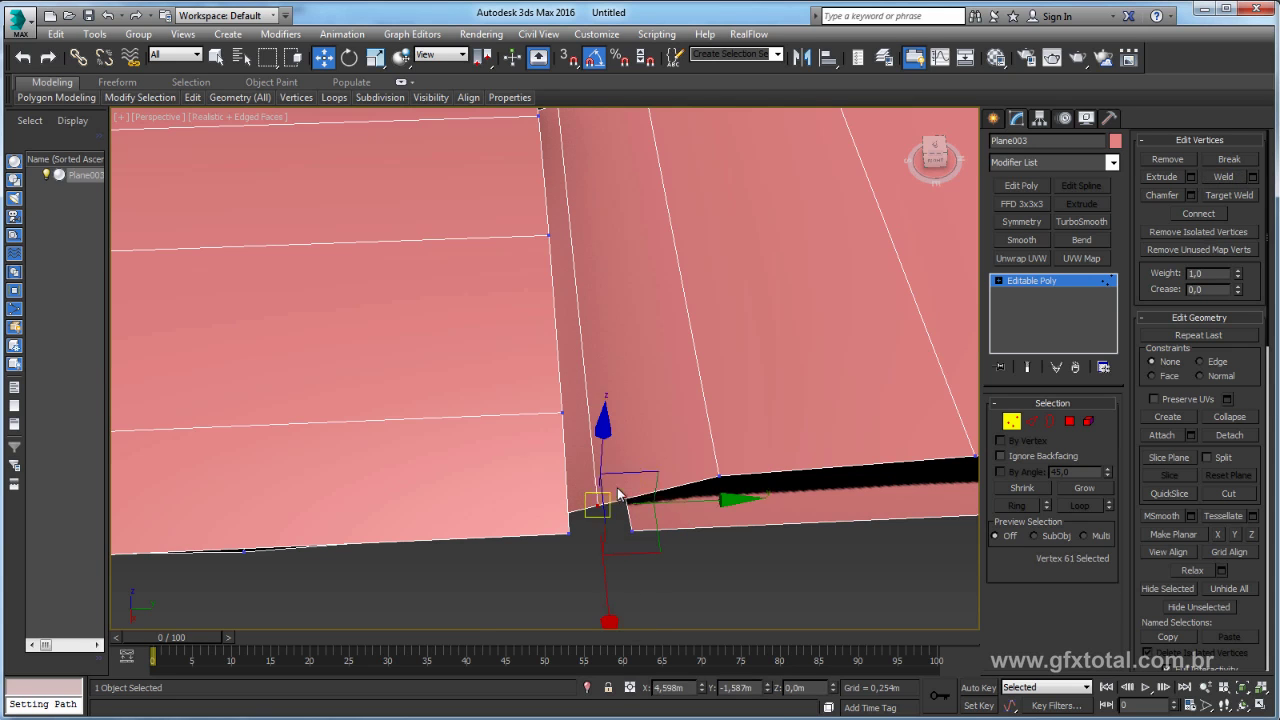
mouse_move(600, 503)
left_mouse_down()
mouse_move(591, 388)
mouse_move(600, 503)
left_mouse_up()
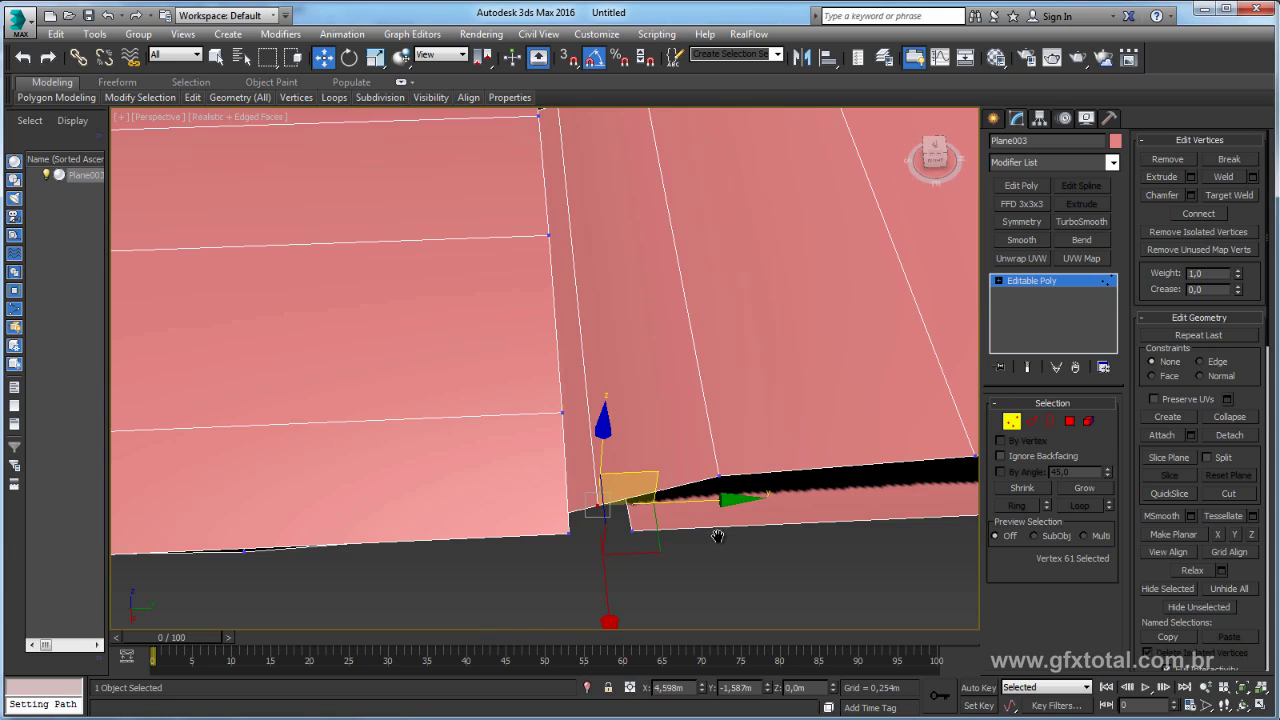
scroll(634, 393, "down", 6)
Select every vertex and weld them all to close the seams
key("ctrl+a")
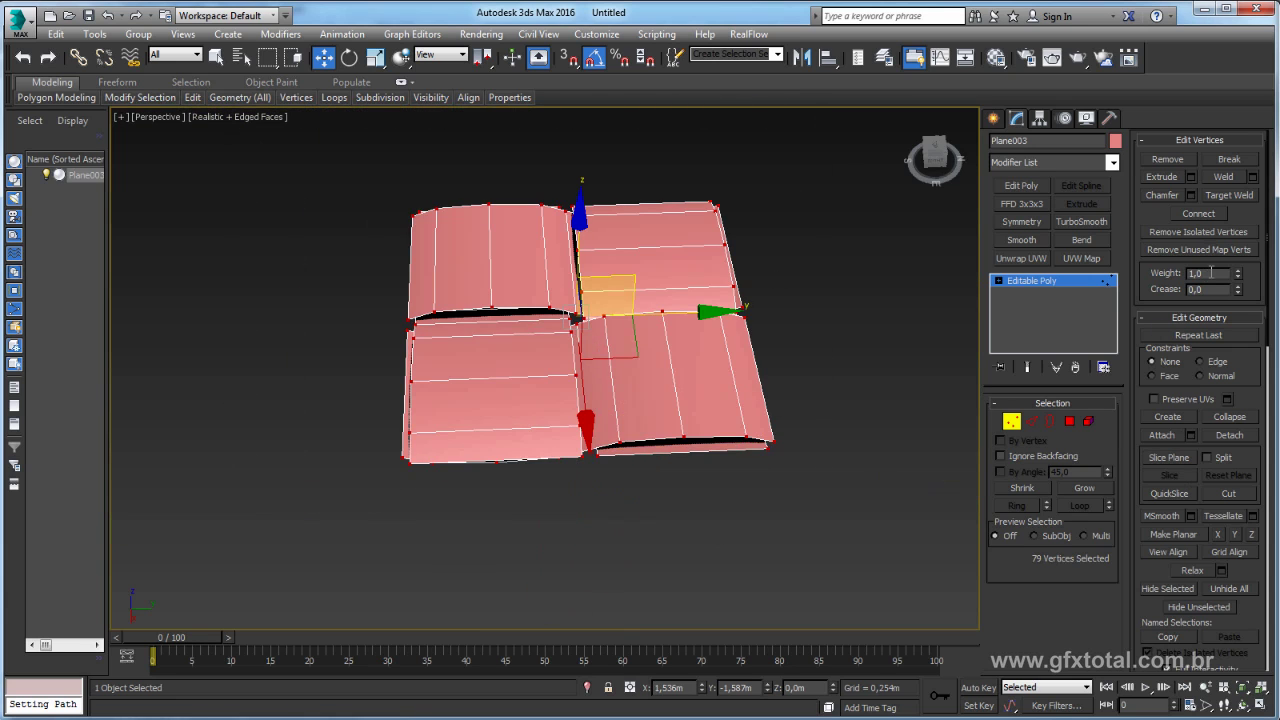
left_click(1226, 177)
left_click(512, 330)
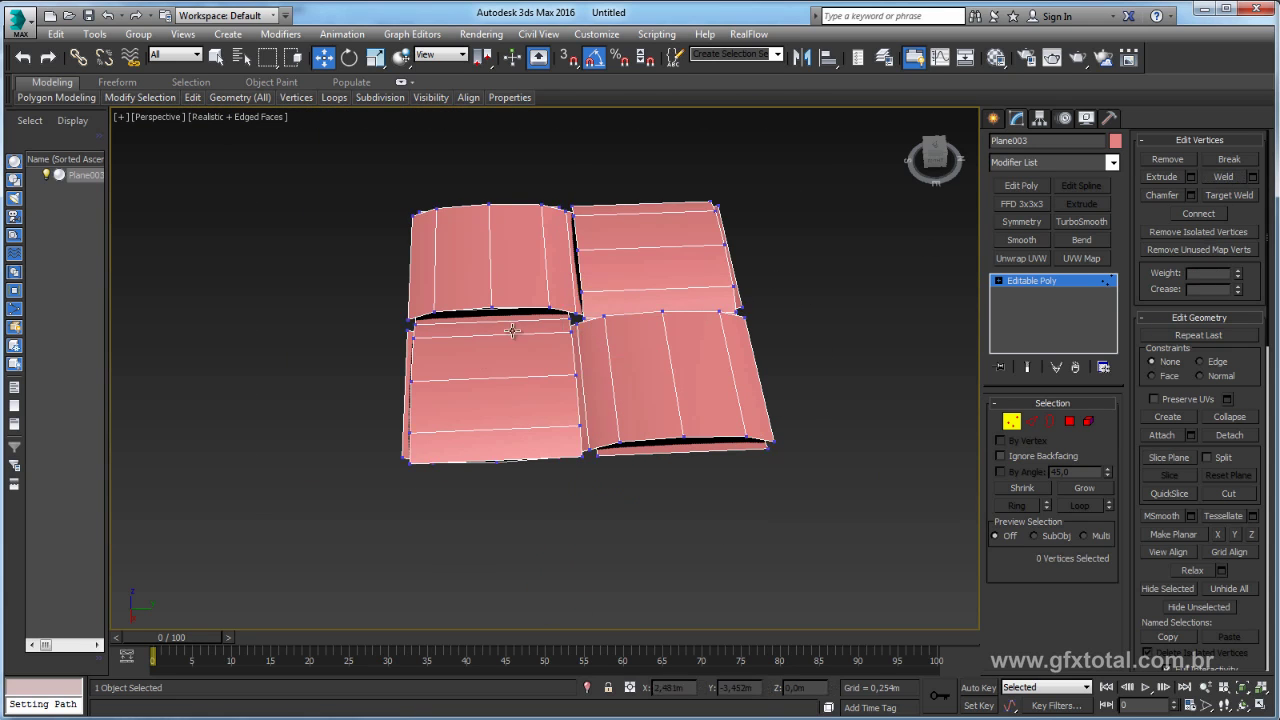
Return to Element mode and inspect the panels, reselecting the lower-right one
left_click(1088, 421)
left_click(680, 385)
mouse_move(686, 390)
middle_mouse_down("alt")
mouse_move(720, 354)
mouse_move(815, 418)
mouse_move(695, 461)
middle_mouse_up("alt")
left_click(591, 426)
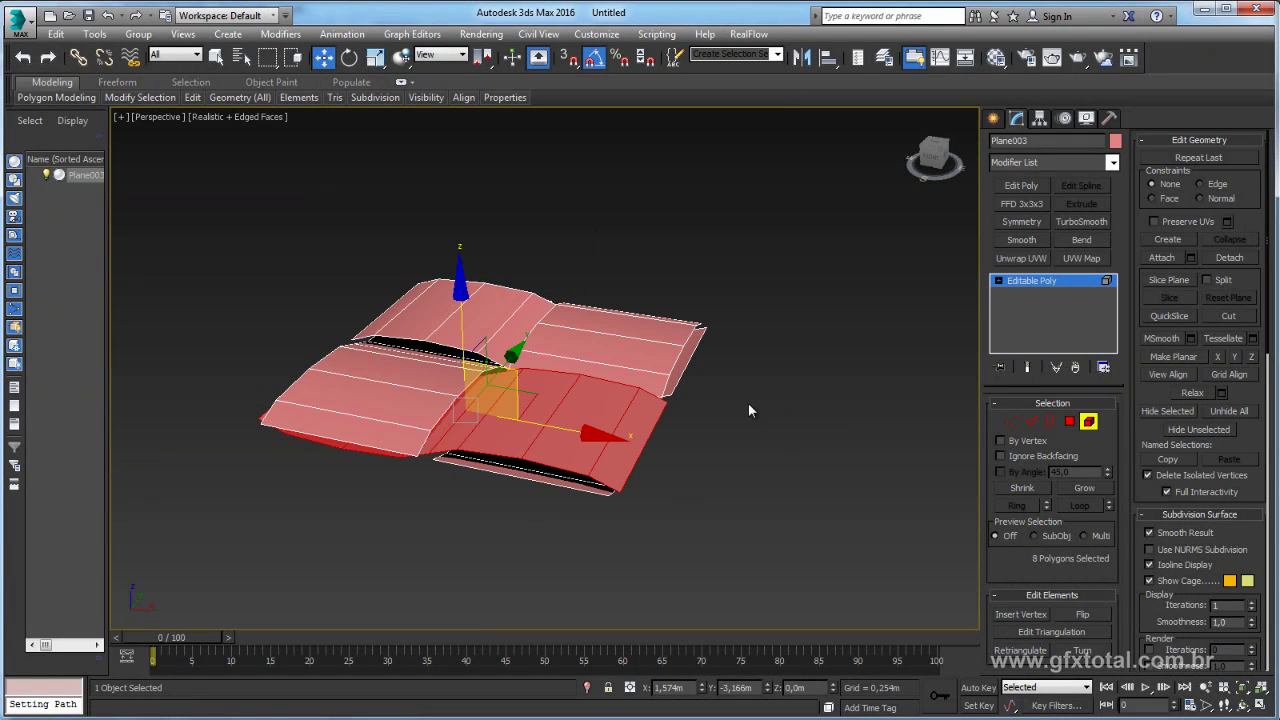
left_click_drag(240, 241, 737, 543)
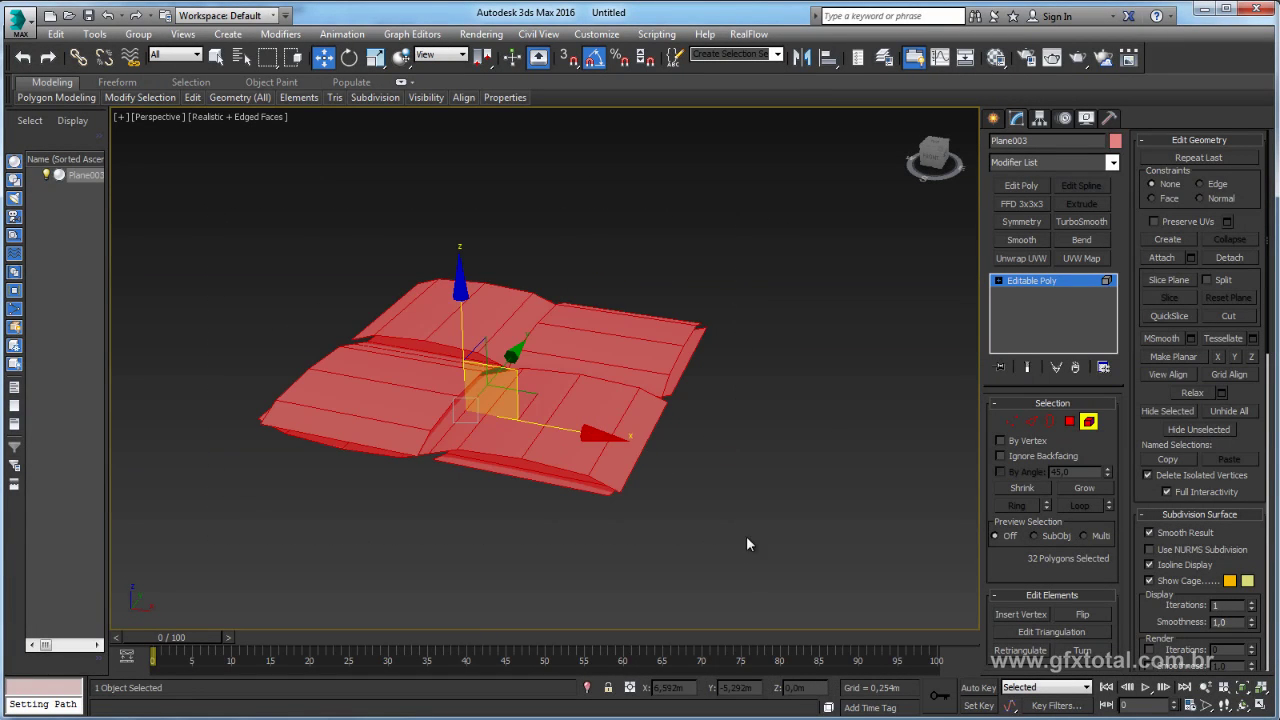
left_click(669, 471)
left_click(569, 428)
mouse_move(569, 428)
middle_mouse_down("alt")
mouse_move(660, 451)
mouse_move(473, 418)
middle_mouse_up("alt")
mouse_move(252, 398)
middle_mouse_down("alt")
mouse_move(594, 371)
mouse_move(557, 480)
mouse_move(595, 428)
middle_mouse_up("alt")
Shift-clone the woven patch to the right and vertex-snap the copy against the original
left_click(1021, 288)
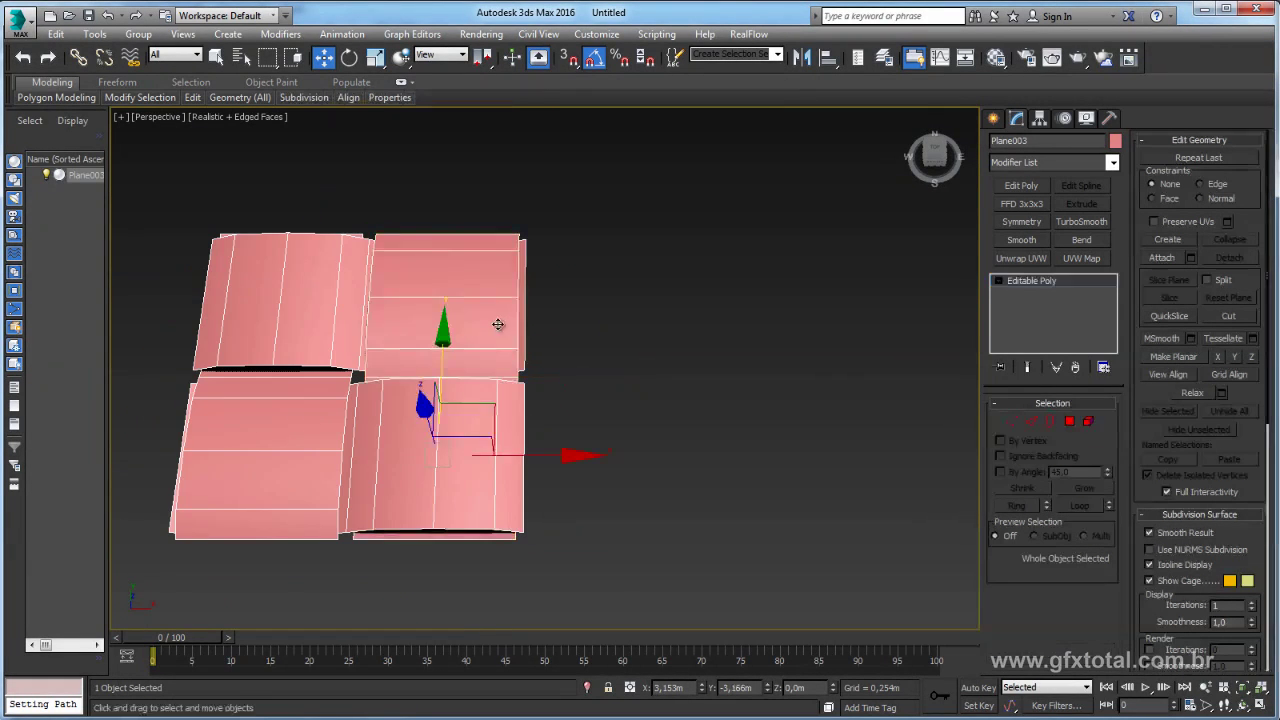
mouse_move(500, 323)
middle_mouse_down("alt")
mouse_move(663, 306)
mouse_move(630, 365)
middle_mouse_up("alt")
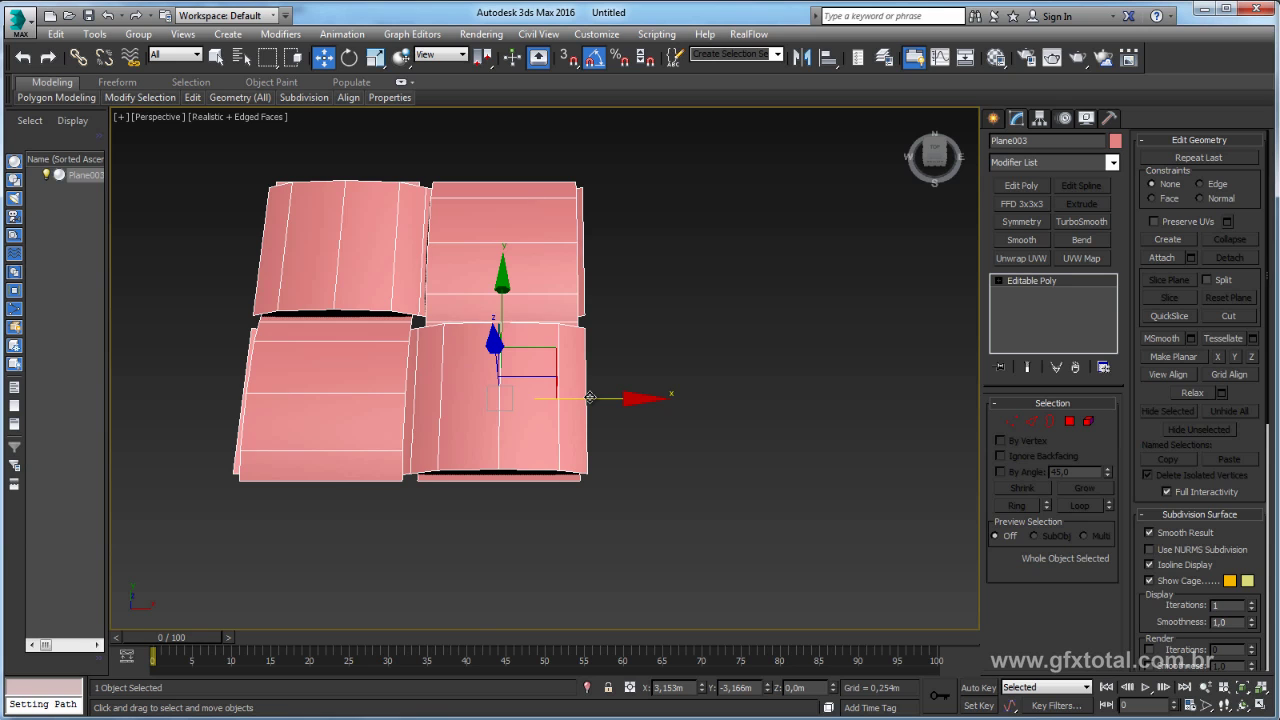
mouse_move(578, 399)
left_mouse_down("shift")
mouse_move(900, 398)
mouse_move(932, 383)
left_mouse_up("shift")
left_click(590, 340)
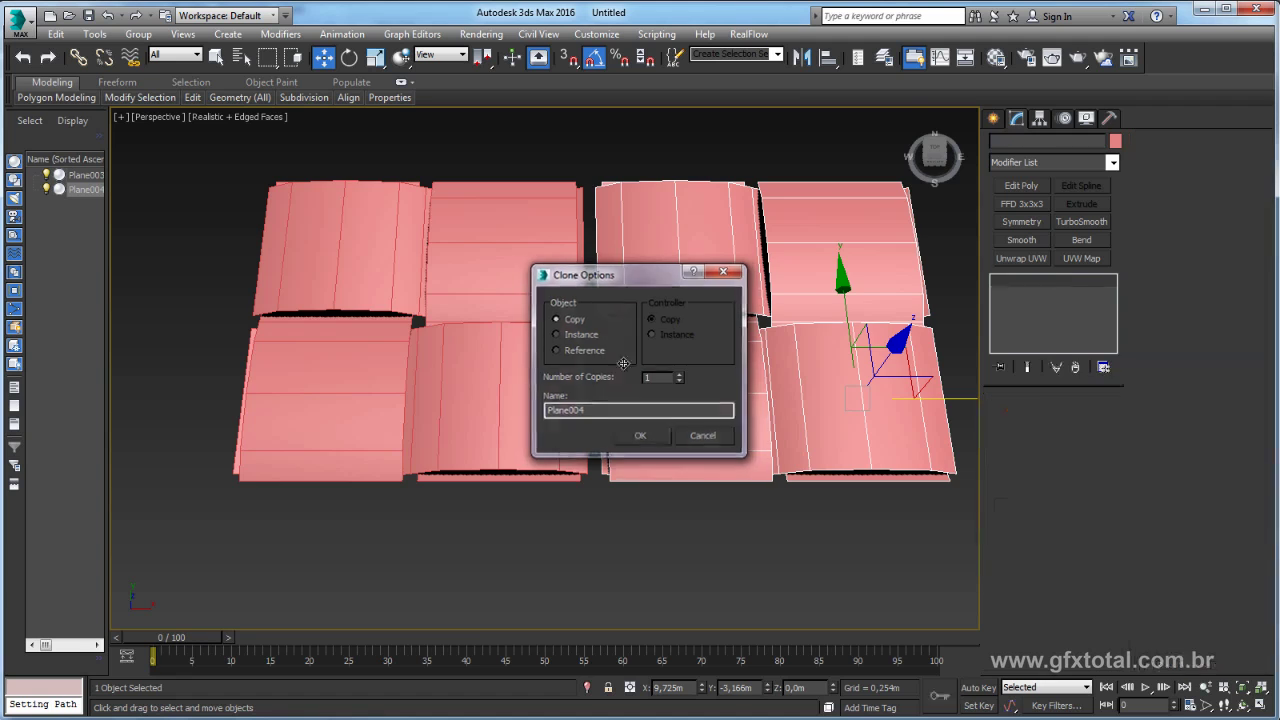
left_click(638, 437)
scroll(597, 355, "up", 3)
scroll(597, 355, "up", 2)
key("s")
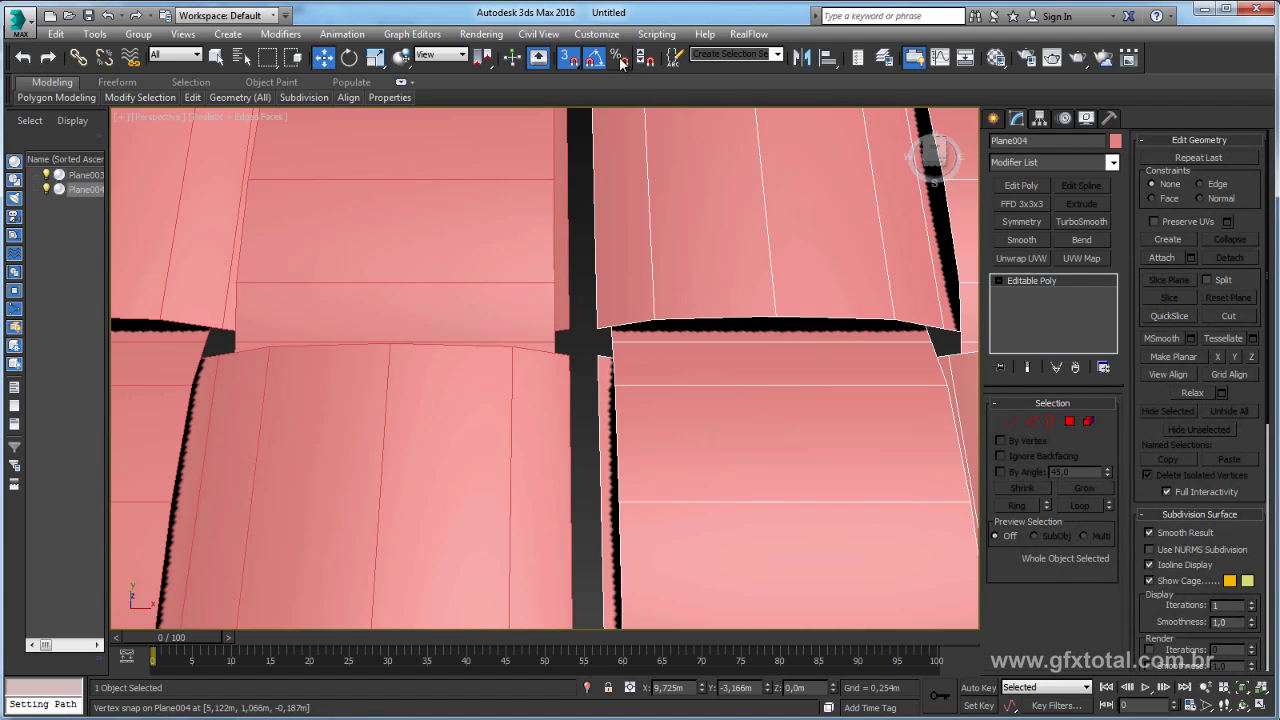
key("s")
left_click_drag(596, 355, 568, 342)
scroll(568, 342, "down", 10)
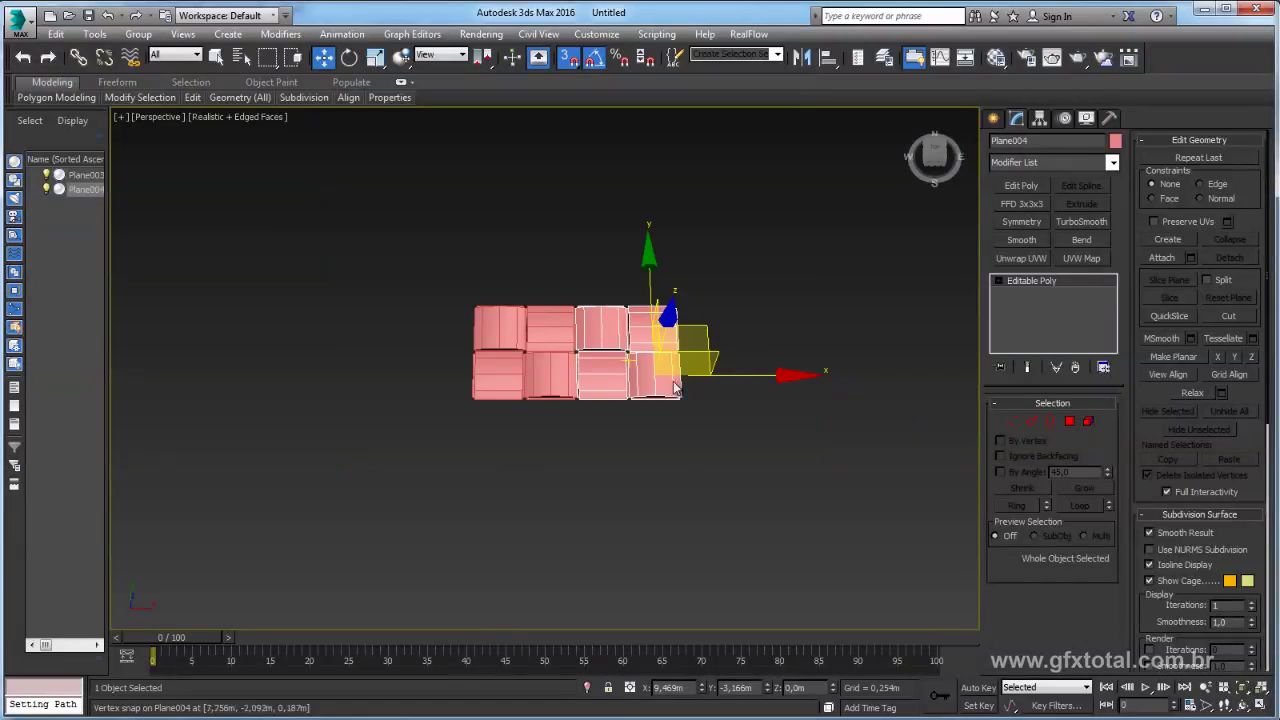
Clone both patches to the side as copies, giving four patches in a grid
left_click_drag(407, 283, 720, 457)
scroll(688, 323, "up", 3)
mouse_move(688, 323)
middle_mouse_down("alt")
mouse_move(749, 376)
mouse_move(736, 278)
middle_mouse_up("alt")
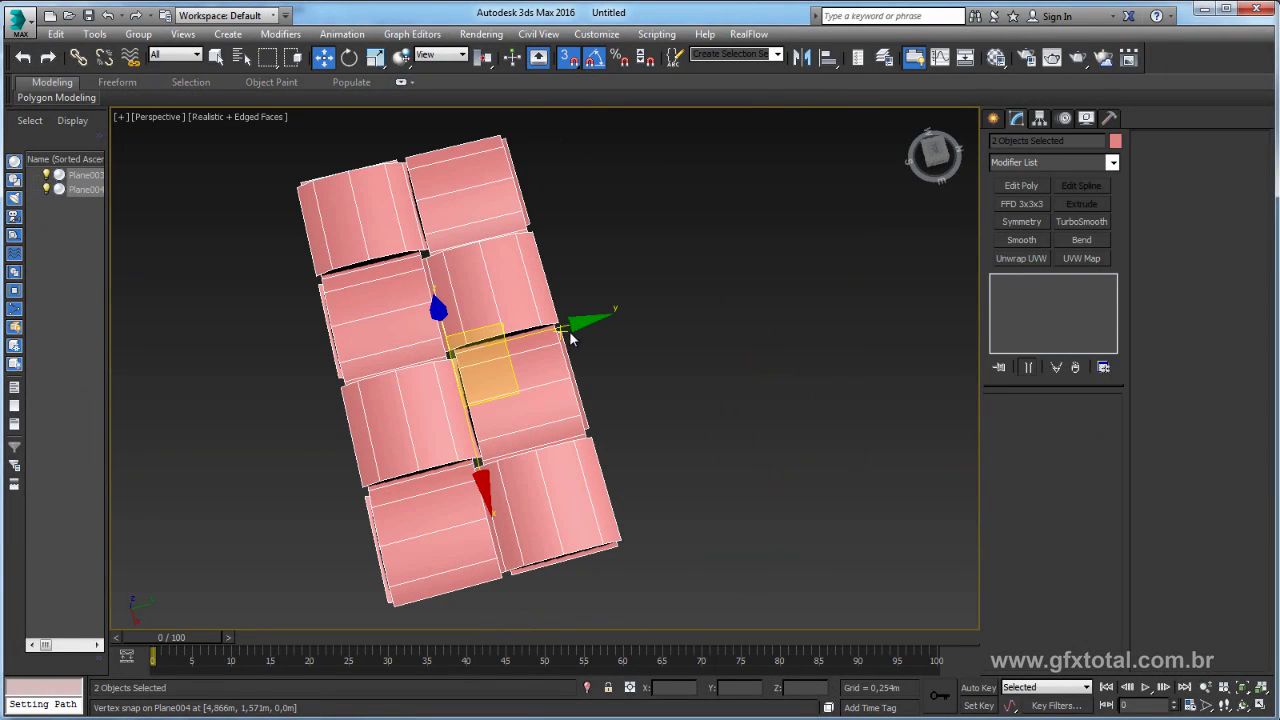
key("s")
left_click_drag(736, 278, 816, 256, "shift")
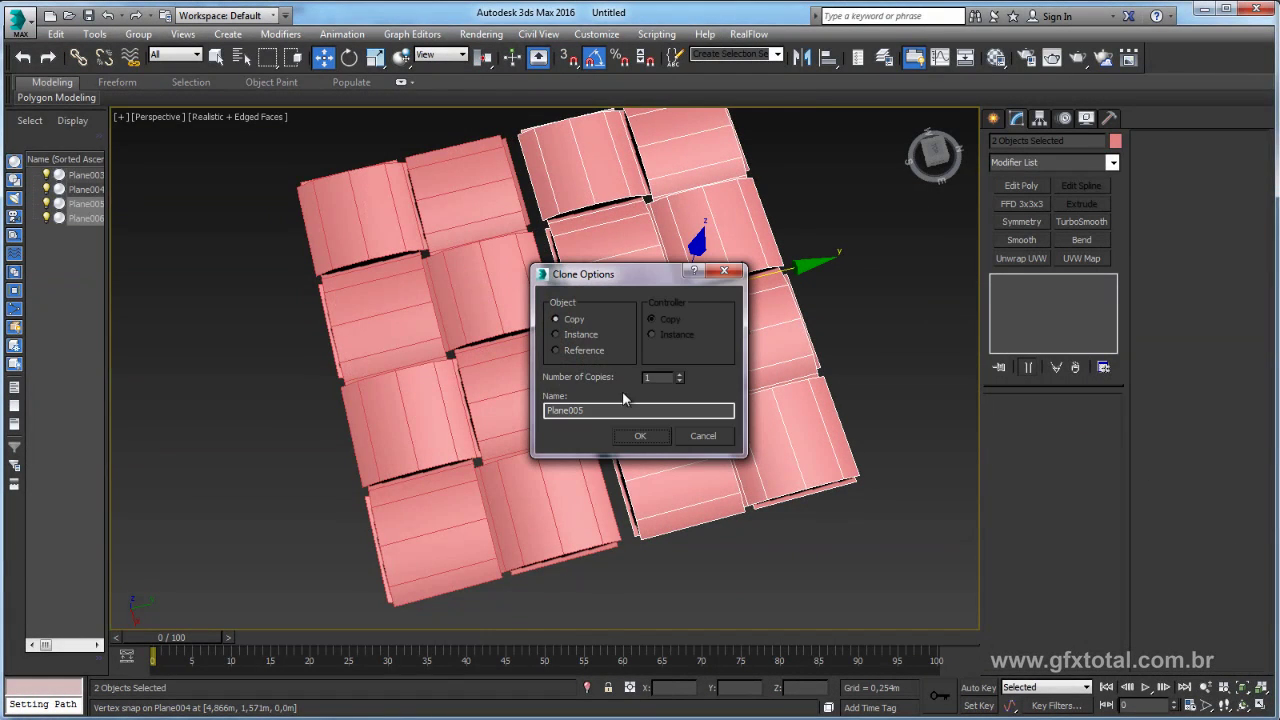
left_click(640, 437)
scroll(520, 210, "up", 5)
scroll(520, 210, "up", 5)
key("s")
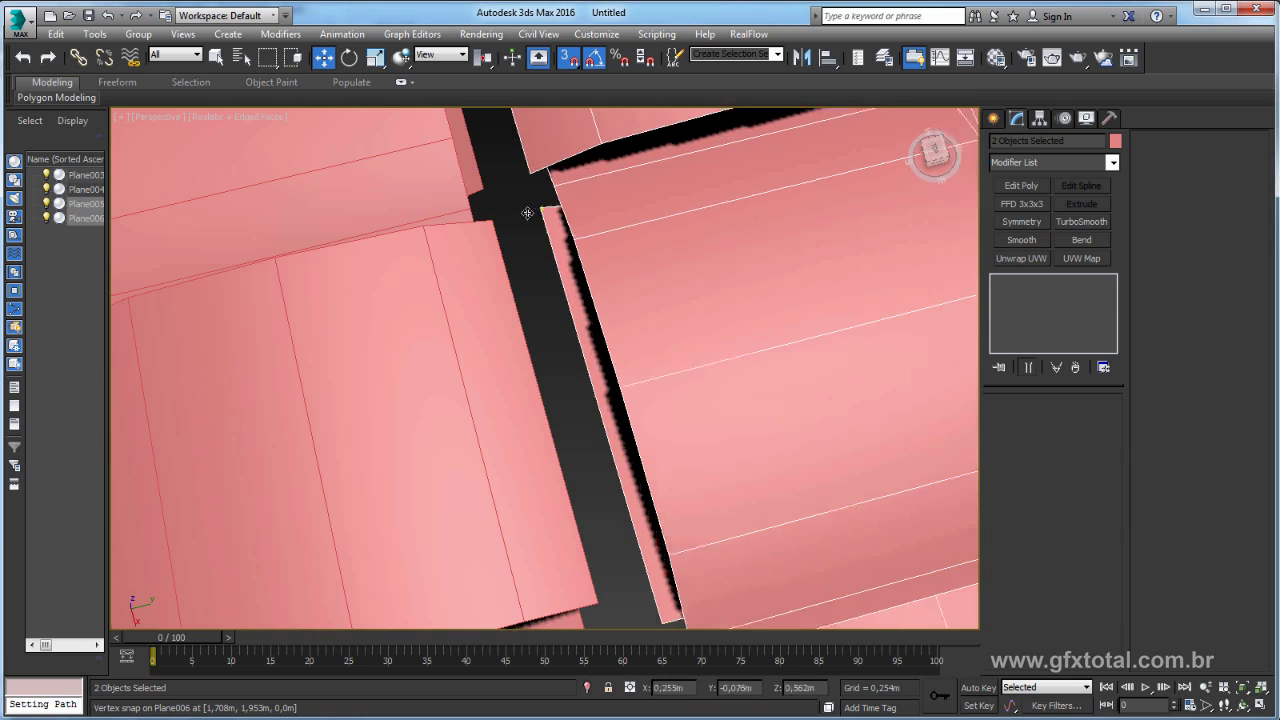
scroll(510, 215, "up", 2)
scroll(497, 219, "down", 5)
scroll(679, 453, "down", 2)
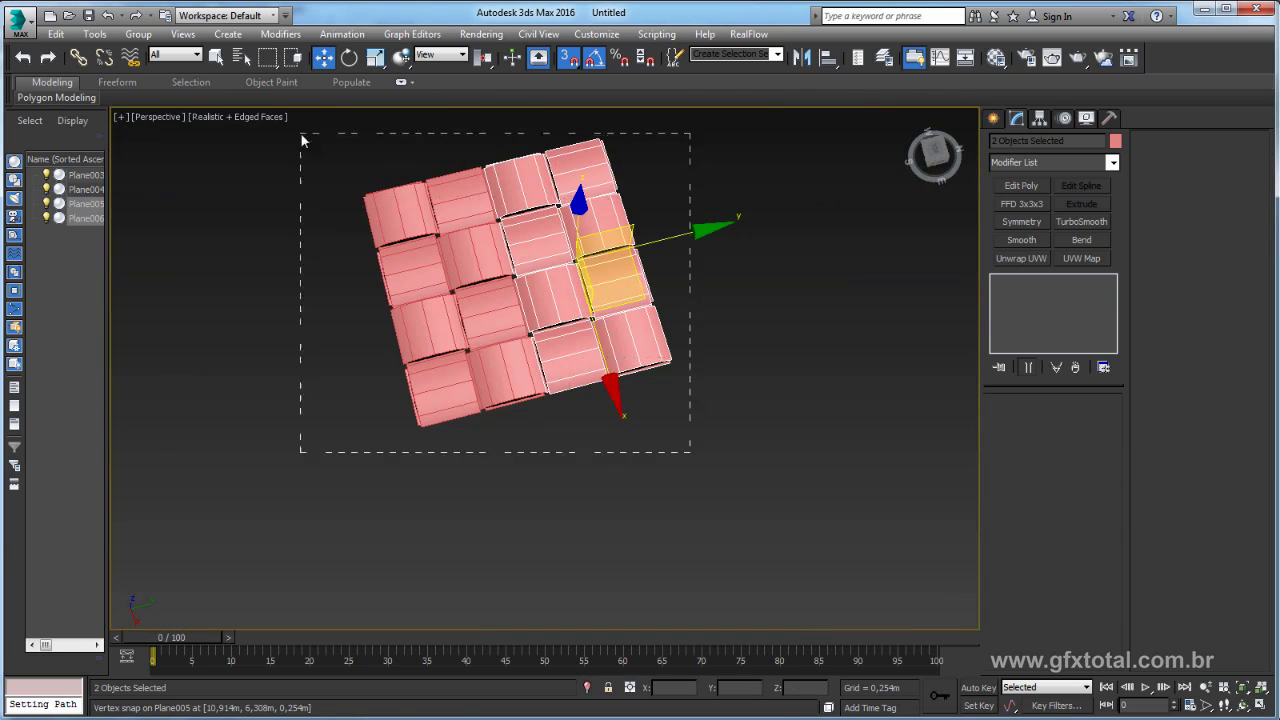
Select all four patches and rotate them about -55° around Z in the Top view
left_click_drag(302, 140, 302, 140)
middle_click_drag(302, 140, 497, 242, "alt")
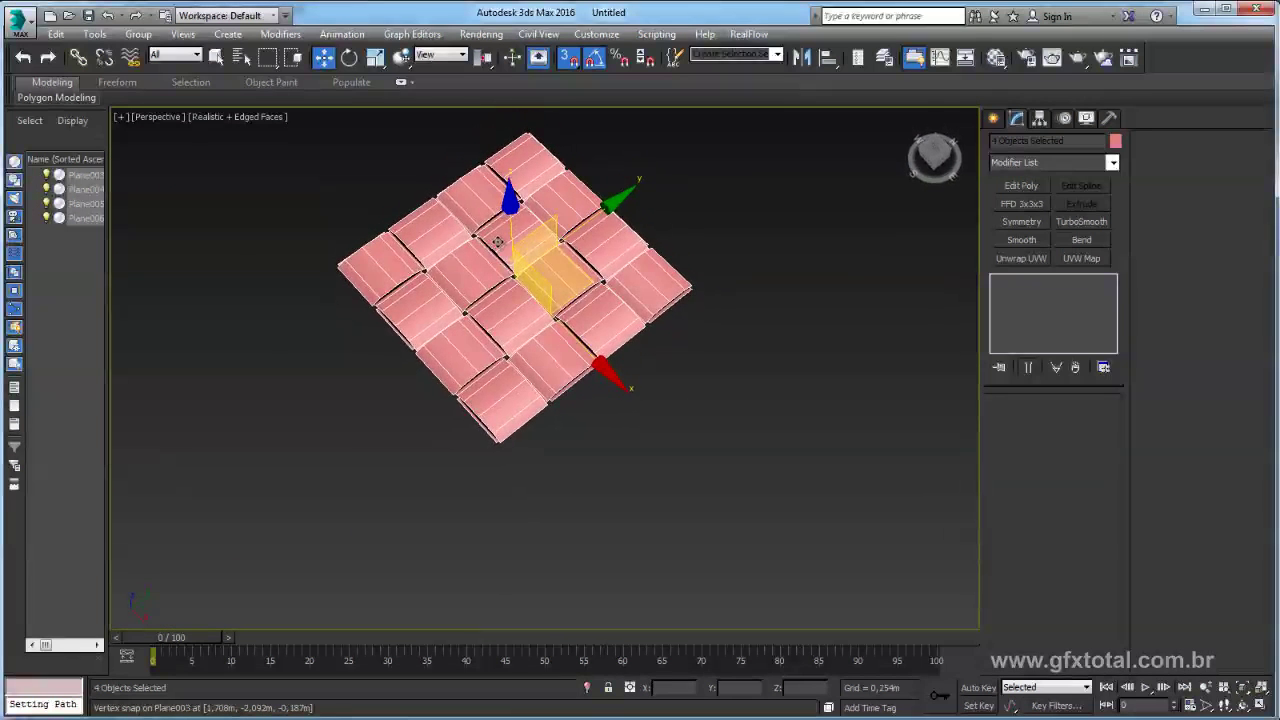
mouse_move(712, 272)
middle_mouse_down("alt")
mouse_move(766, 337)
mouse_move(760, 286)
mouse_move(815, 249)
mouse_move(771, 317)
mouse_move(743, 317)
mouse_move(666, 375)
middle_mouse_up("alt")
key("t")
scroll(558, 307, "down", 3)
key("e")
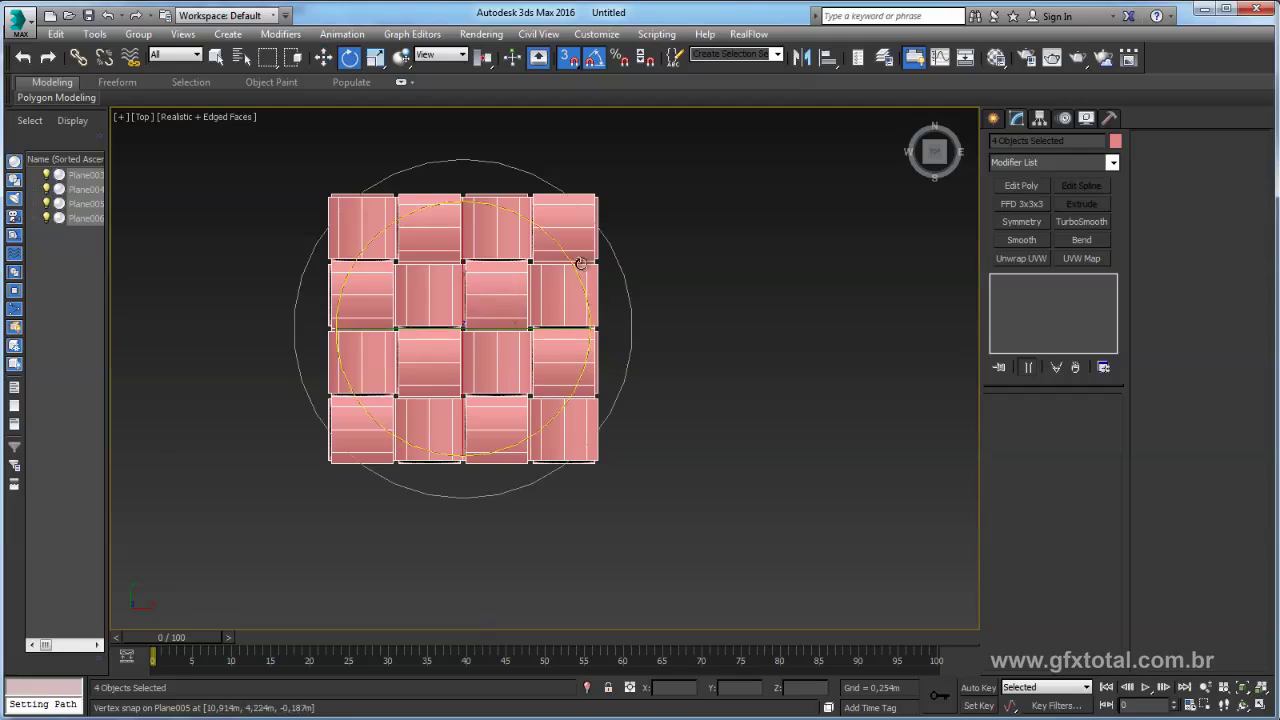
left_click_drag(543, 229, 568, 258)
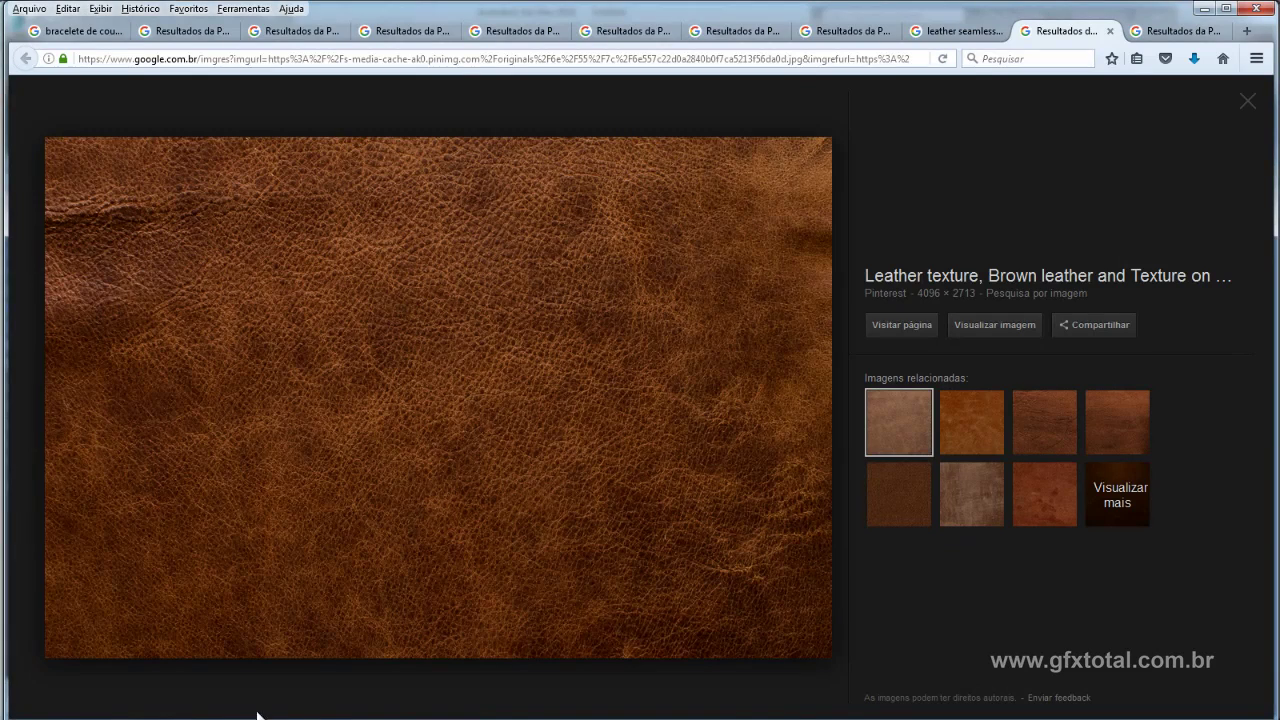
left_click(285, 30)
left_click(185, 30)
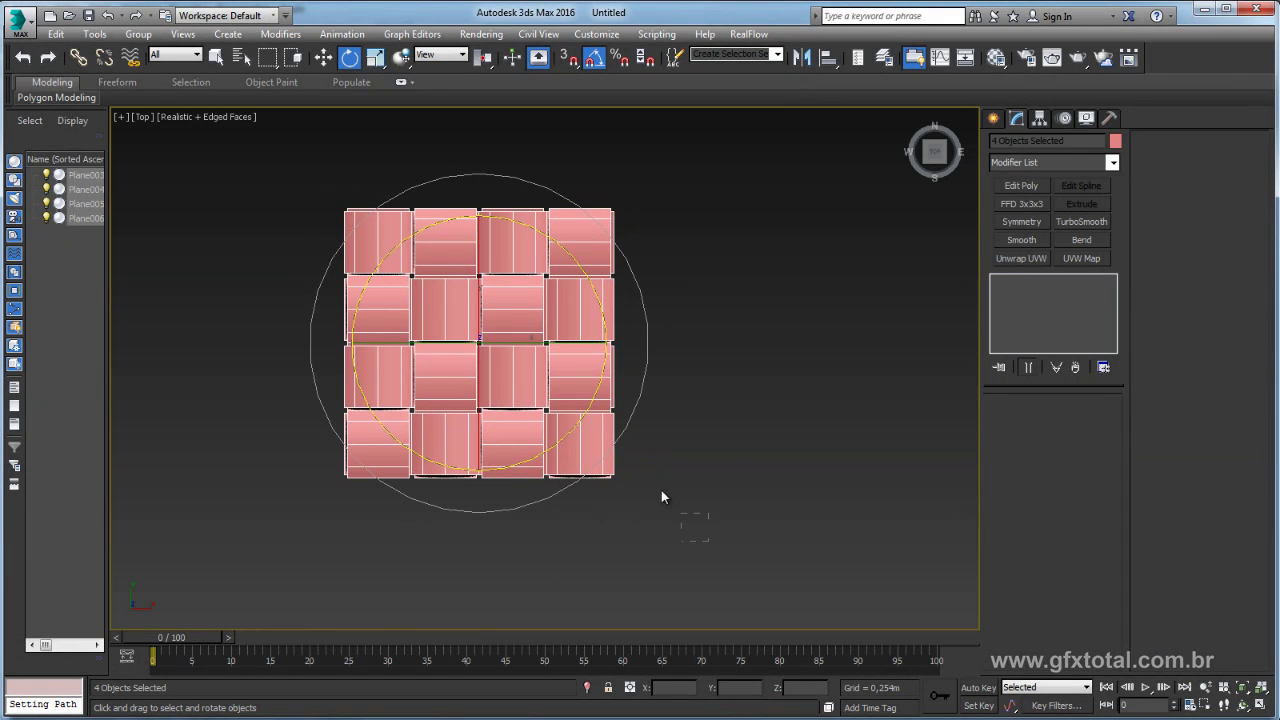
Reselect the woven planes, pick Plane005 and switch to Move with snapping off
left_click(662, 488)
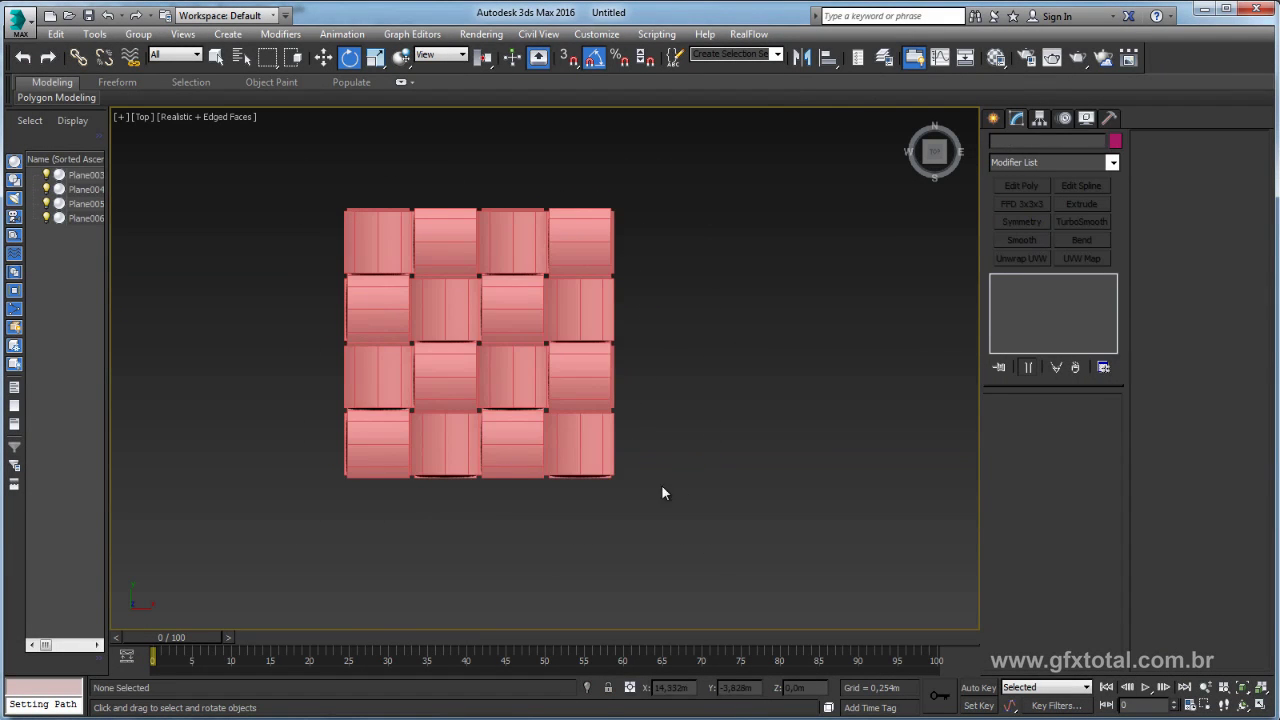
left_click_drag(558, 170, 396, 150)
left_click_drag(312, 195, 697, 160)
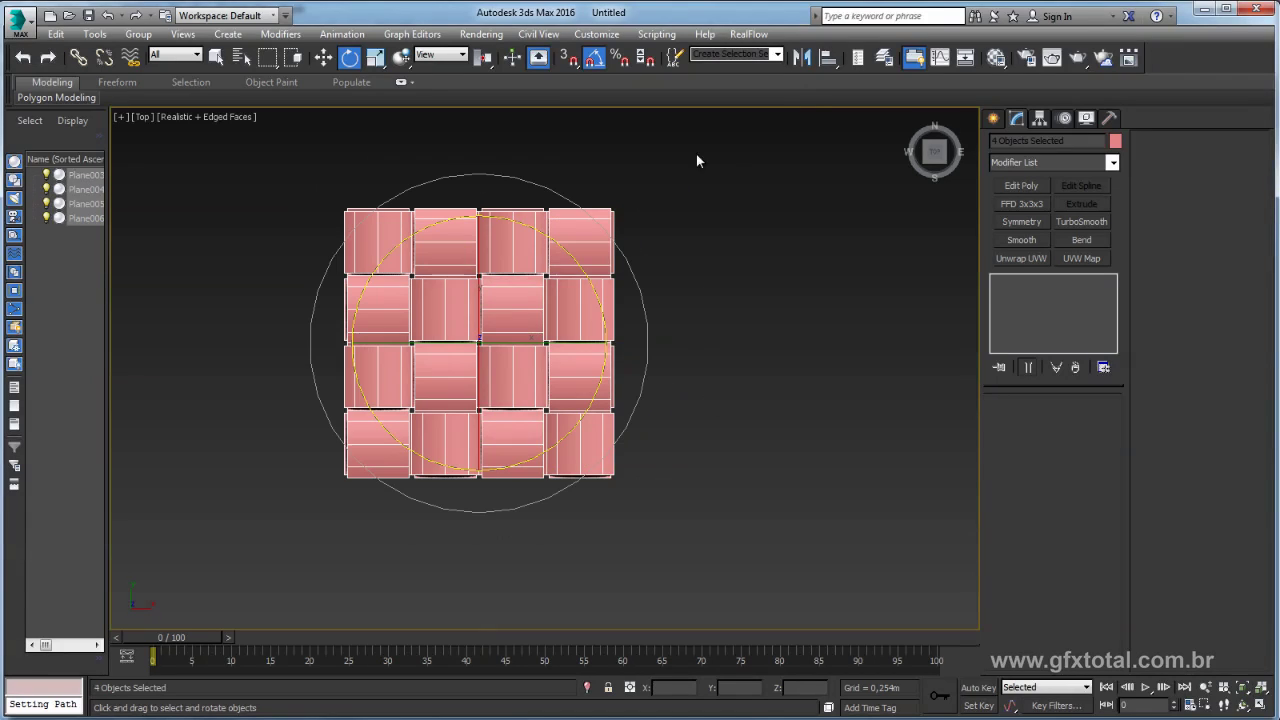
scroll(291, 323, "up", 2)
scroll(294, 246, "up", 3)
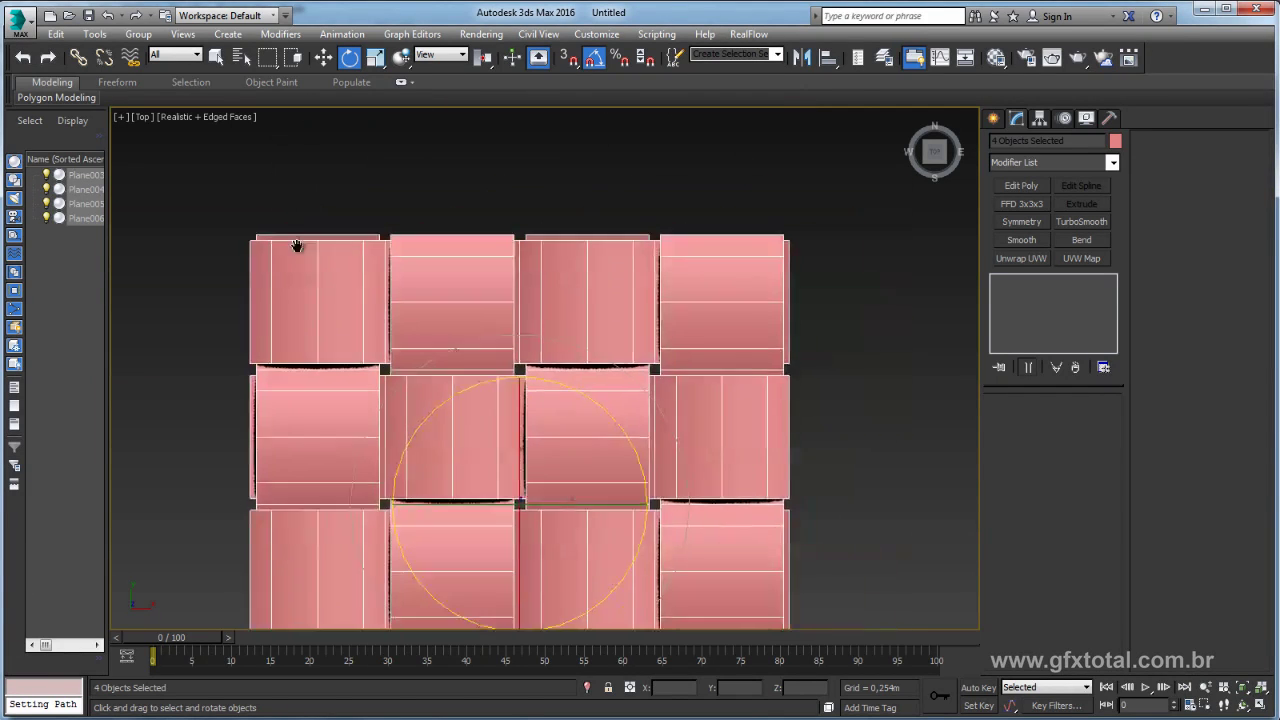
key("s")
left_click_drag(837, 185, 512, 505)
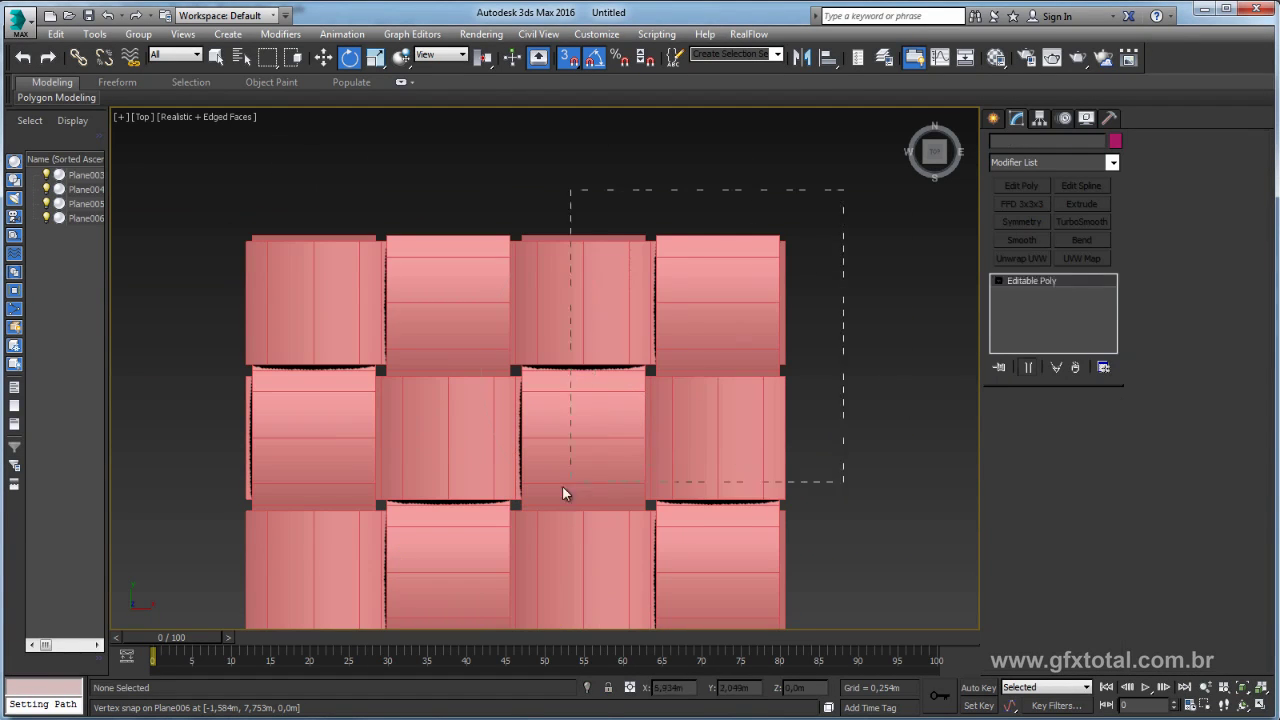
key("s")
key("w")
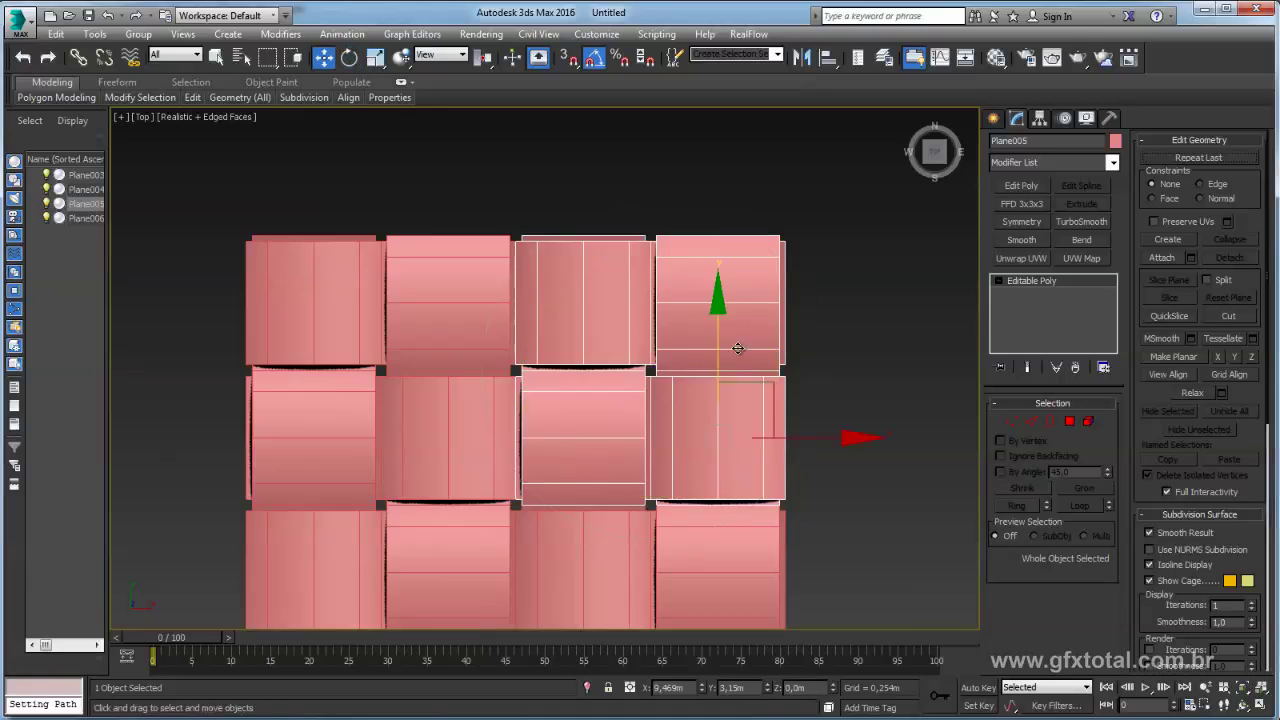
middle_click_drag(746, 413, 620, 330)
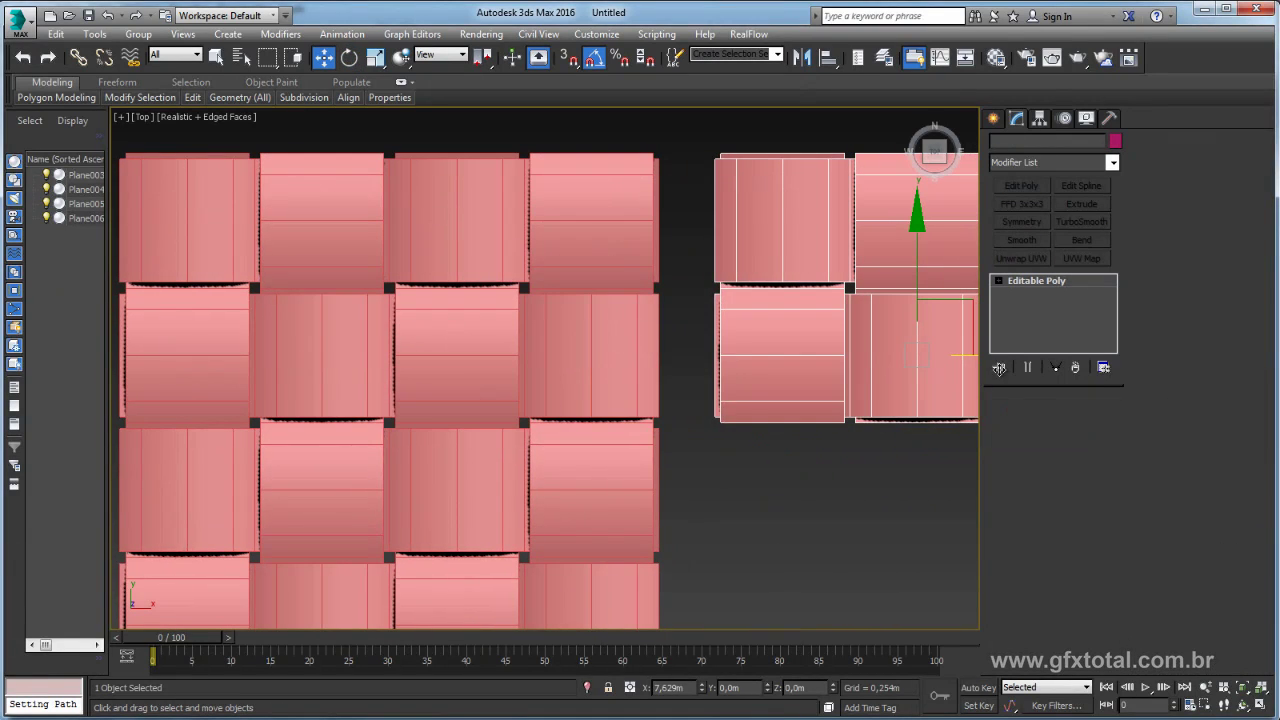
Copy the right-hand columns further right and vertex-snap them back against the weave
left_click_drag(673, 353, 999, 353, "shift")
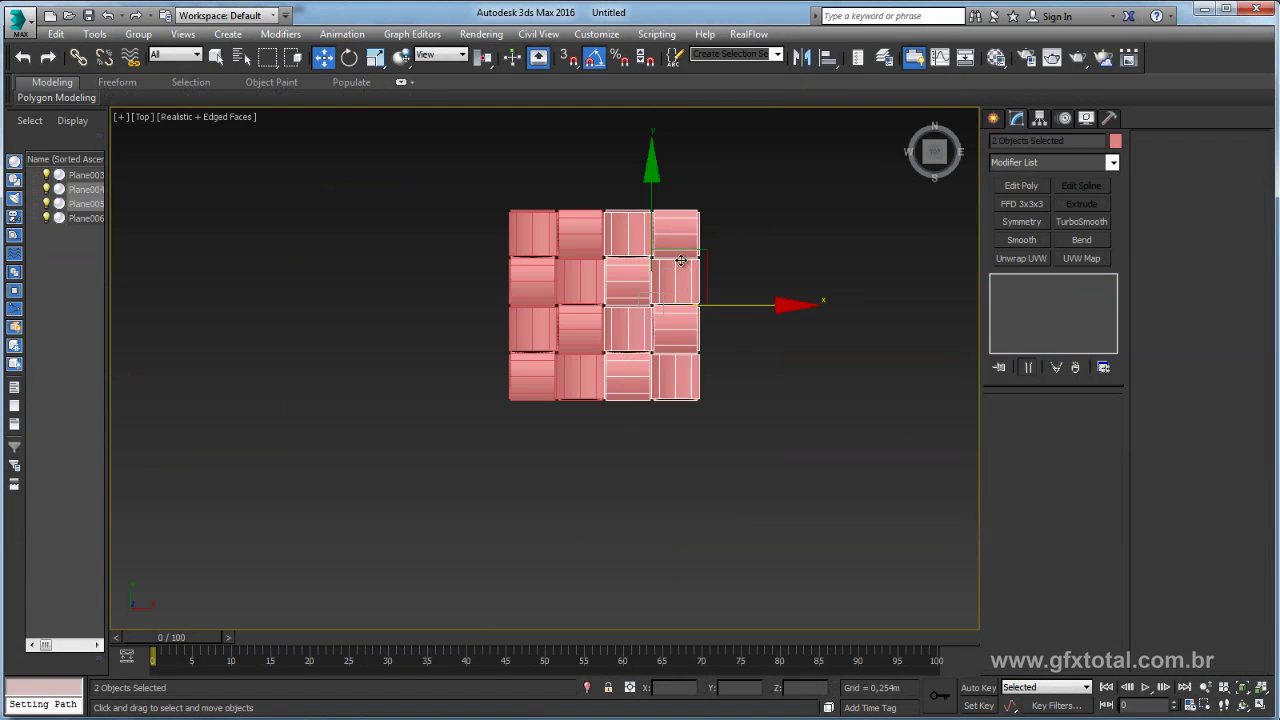
left_click_drag(740, 303, 875, 303, "shift")
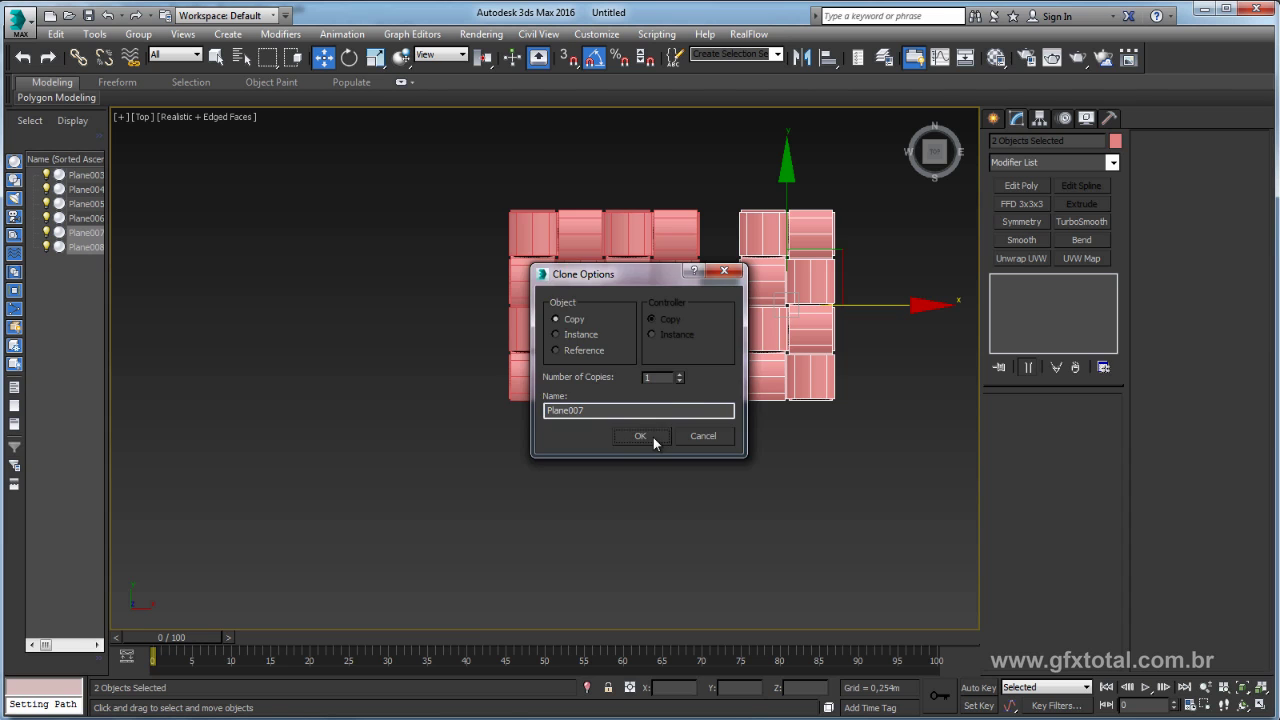
left_click(652, 436)
scroll(745, 262, "up", 4)
scroll(703, 229, "up", 2)
key("s")
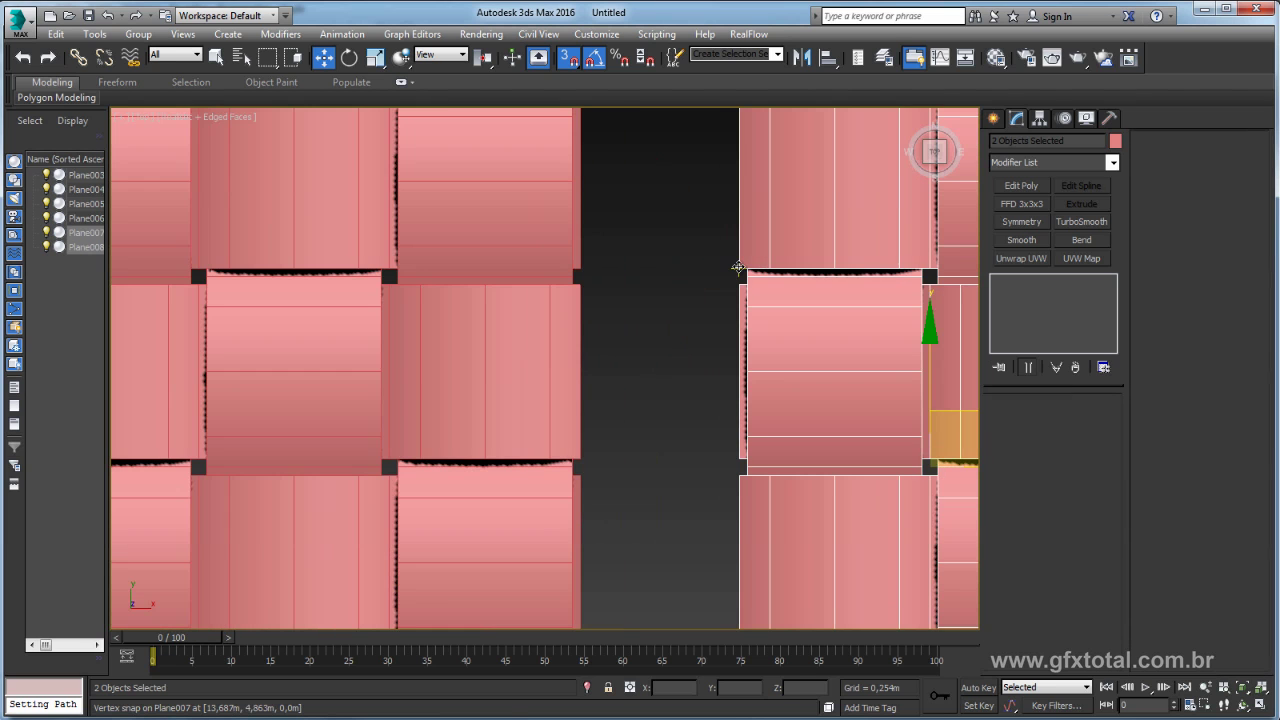
left_click_drag(737, 268, 582, 270)
scroll(733, 221, "down", 5)
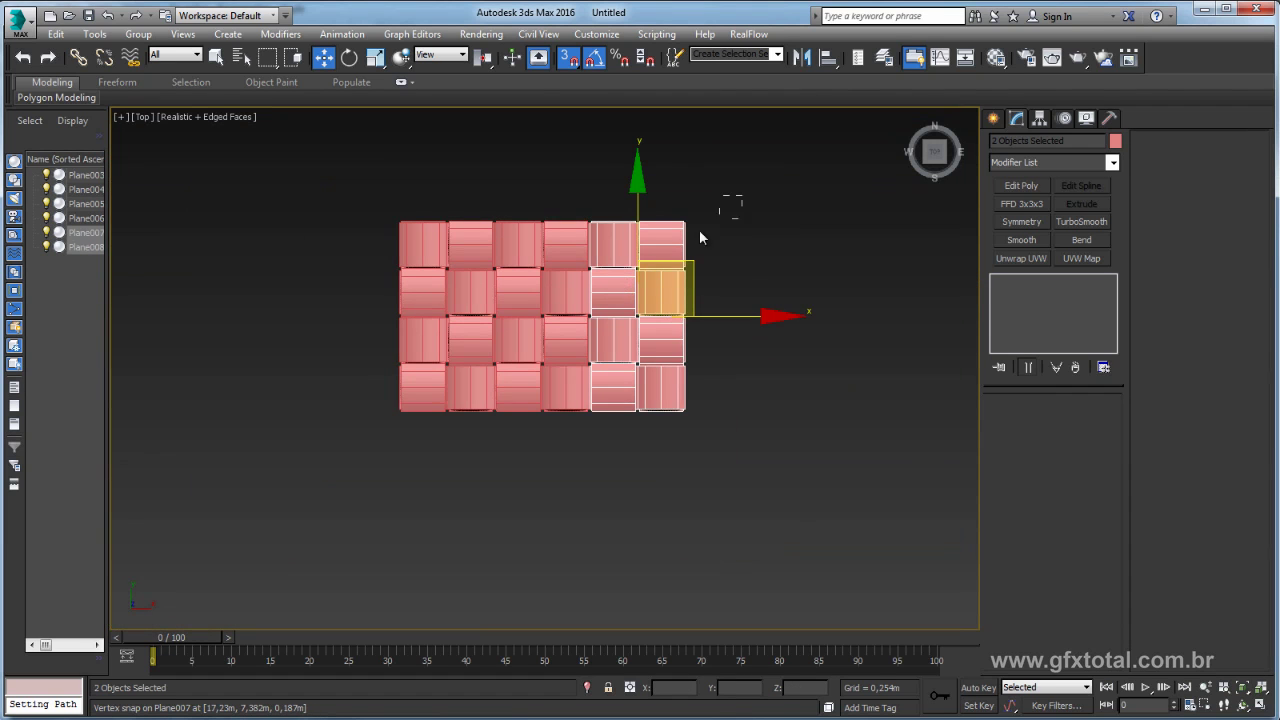
Copy the top rows upward and snap them down onto the weave, completing the 6×6 sheet
left_click_drag(378, 297, 380, 297)
scroll(491, 329, "up", 3)
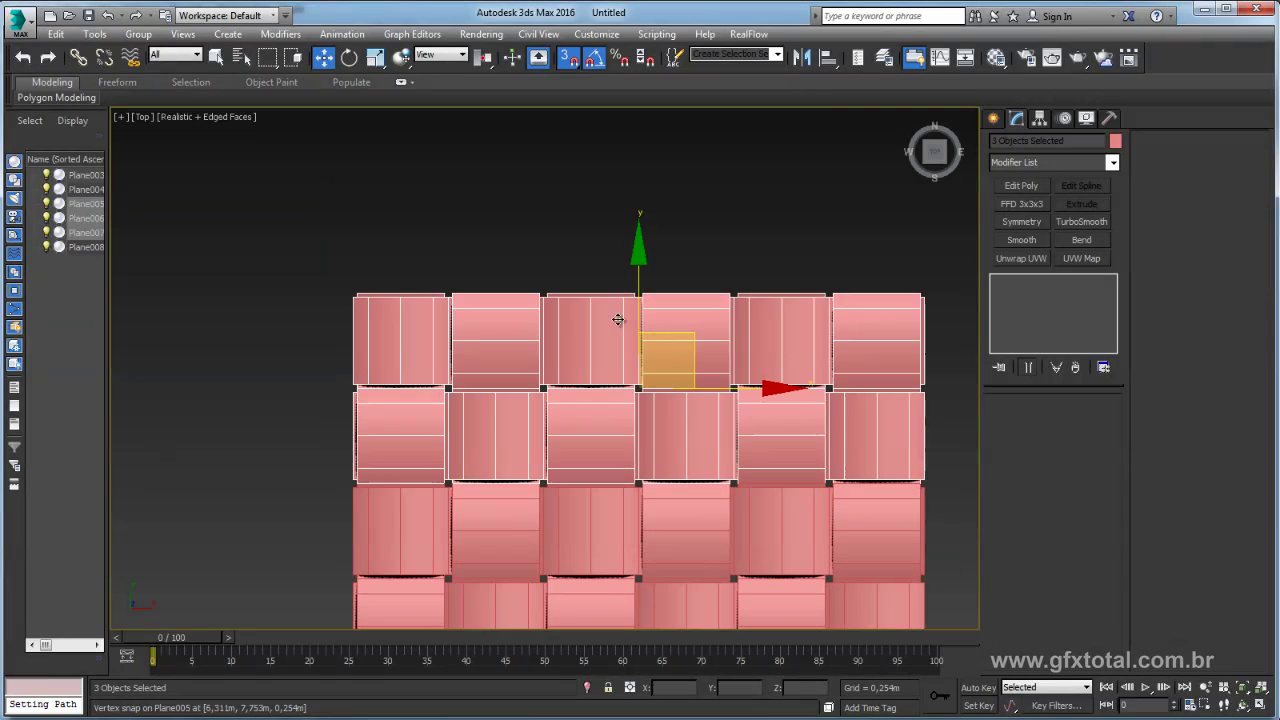
left_click_drag(638, 290, 640, 170, "shift")
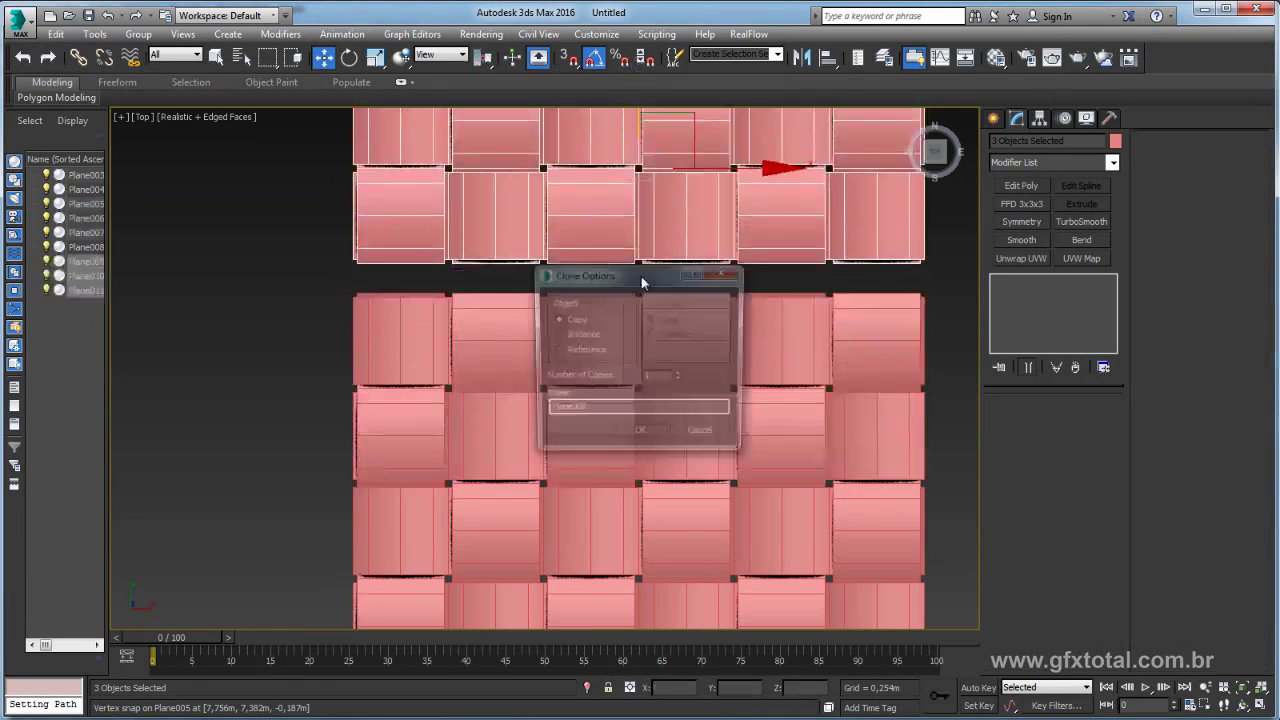
left_click(640, 436)
scroll(541, 284, "up", 3)
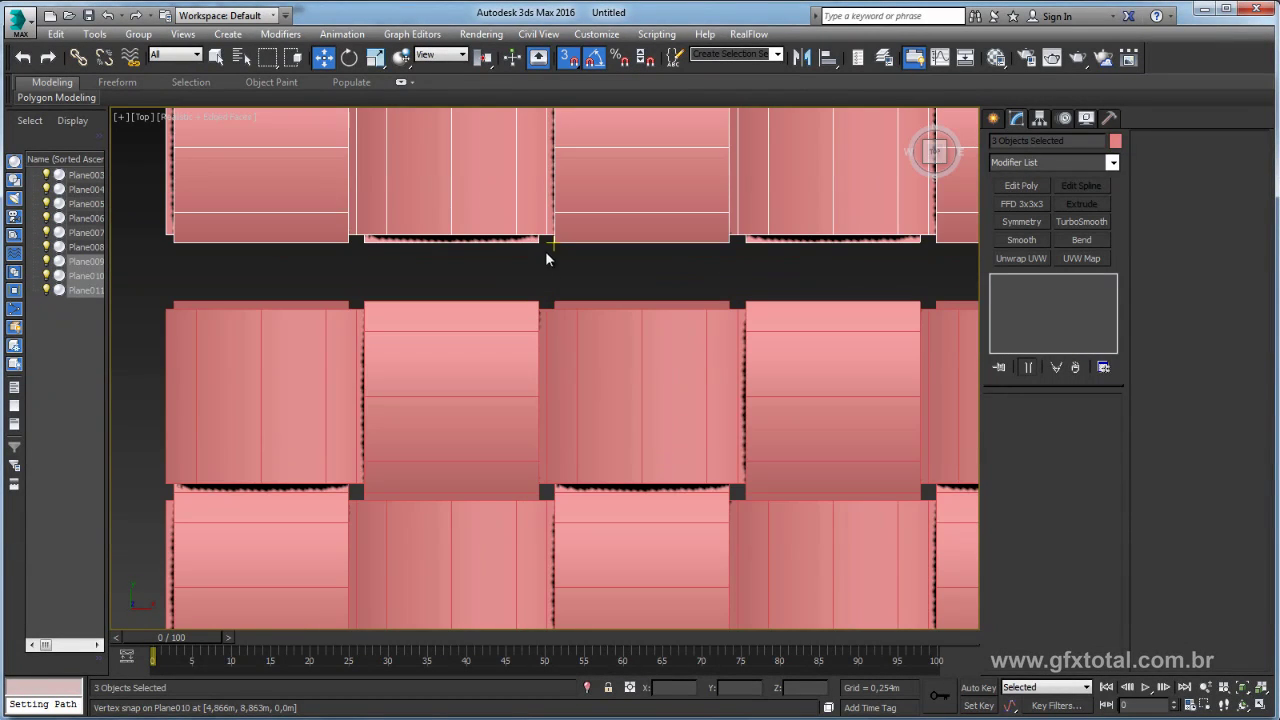
left_click_drag(538, 242, 540, 300)
scroll(540, 300, "down", 3)
scroll(604, 332, "down", 2)
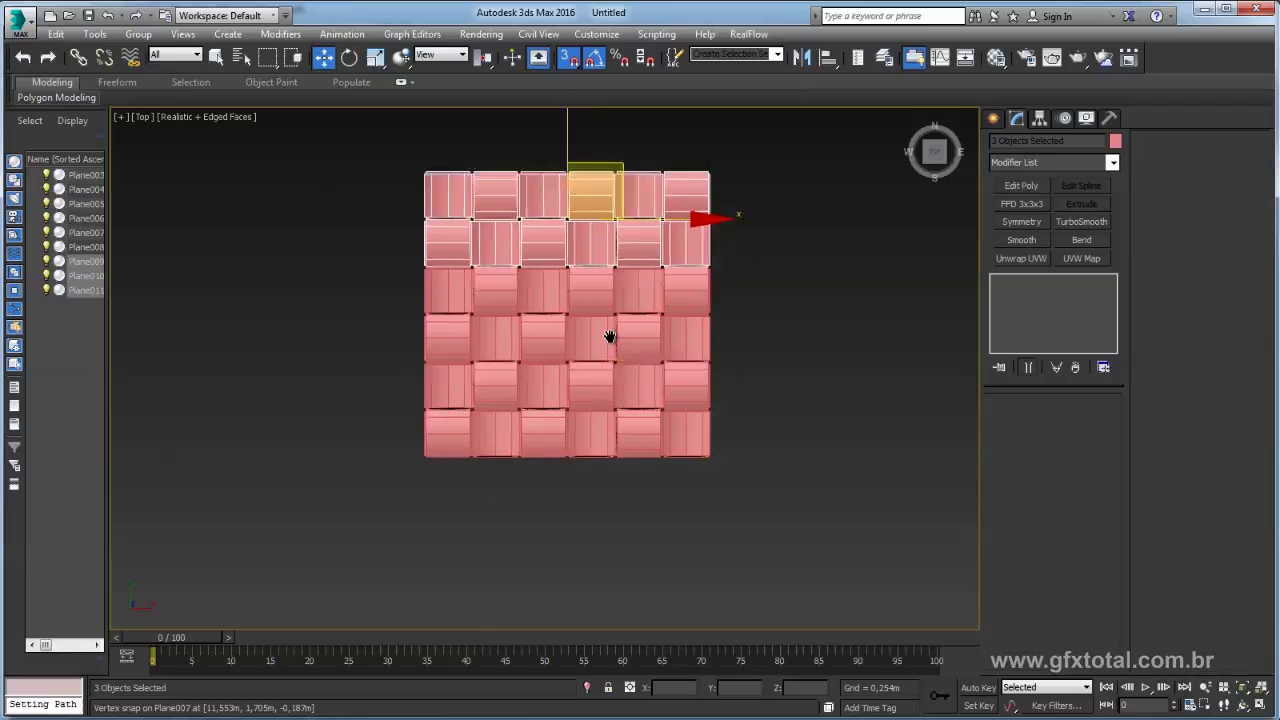
key("p")
middle_click_drag(604, 332, 660, 410, "alt")
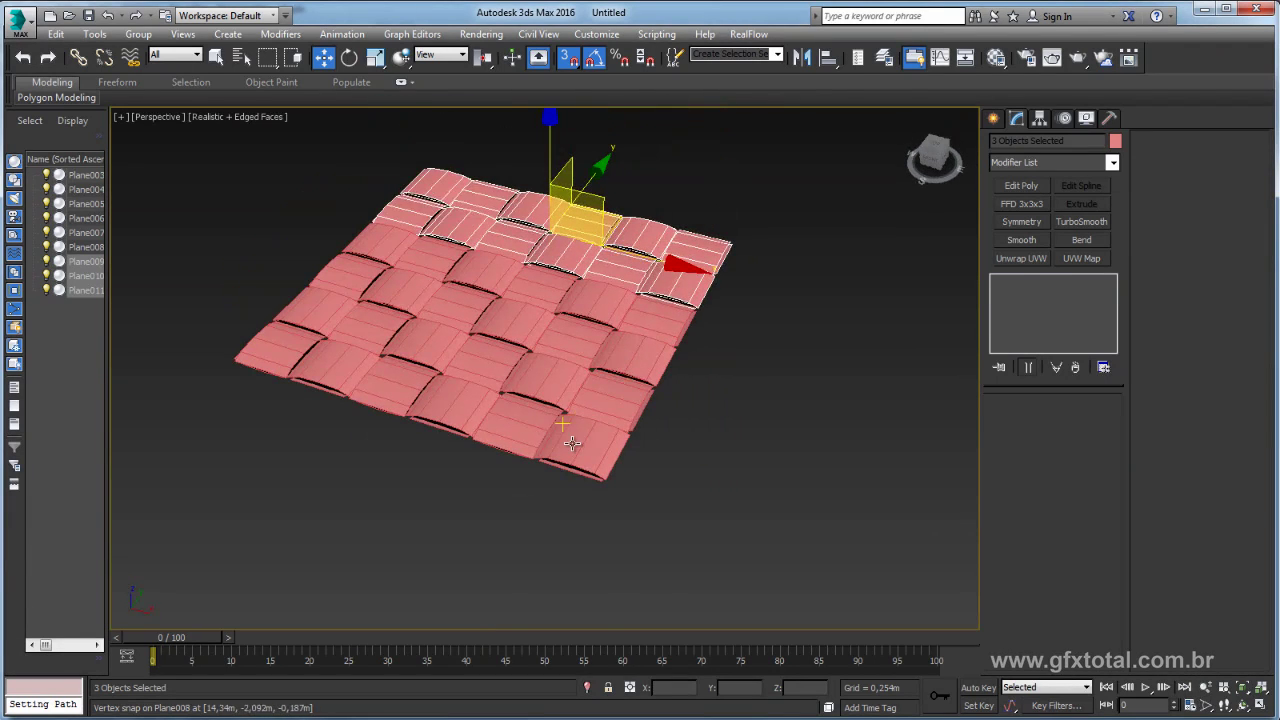
left_click(590, 430)
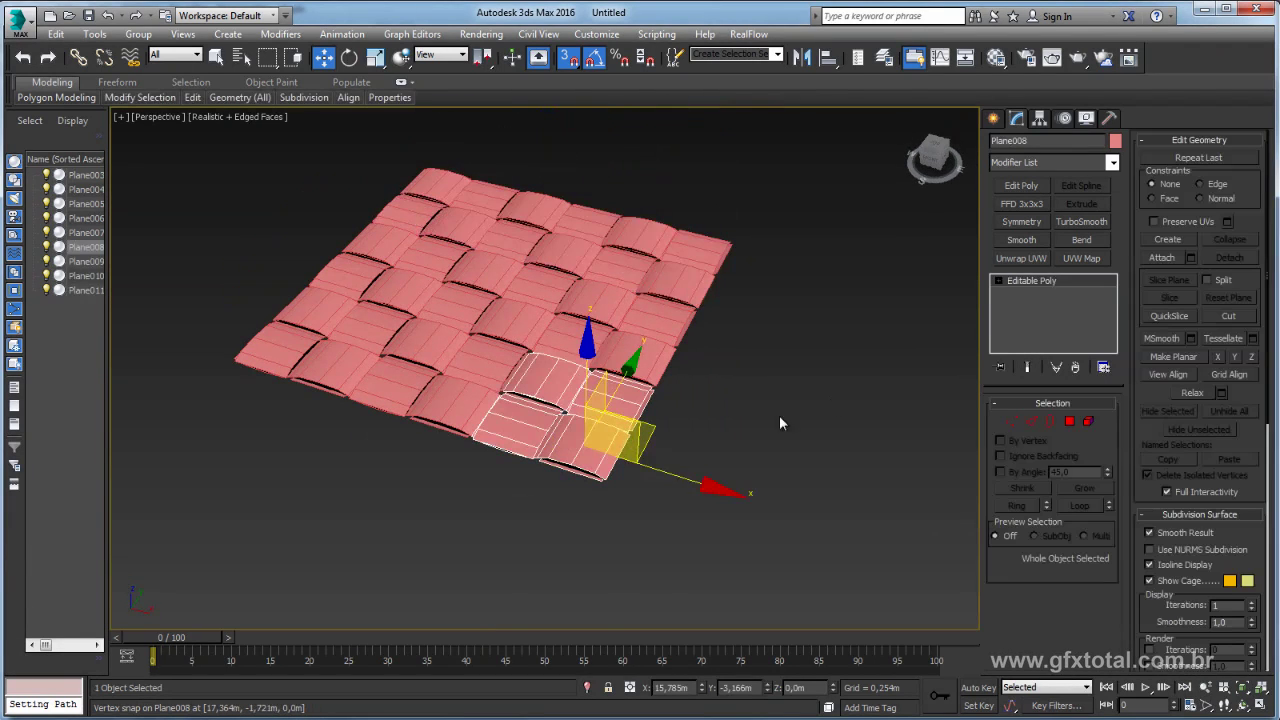
Attach all eight other woven planes, Plane006 to Plane009 and the rest, into Plane008
left_click(1162, 258)
left_click(646, 340)
left_click(662, 289)
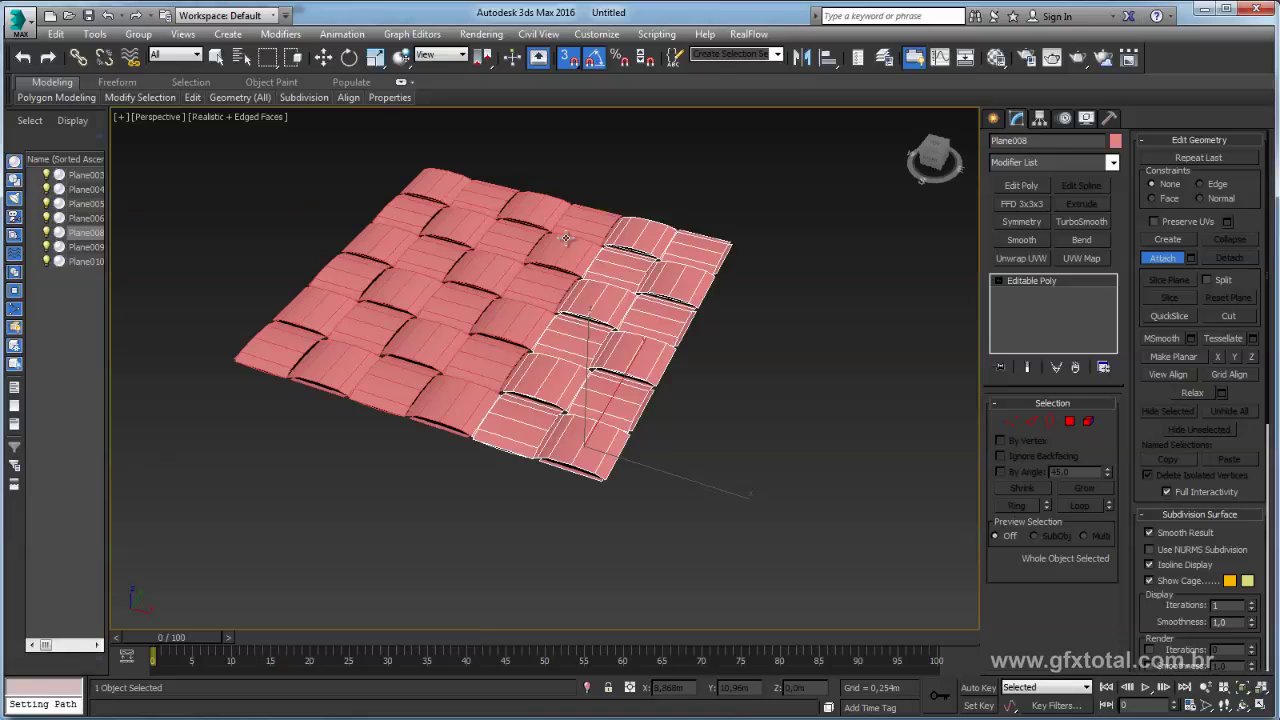
left_click(545, 255)
left_click(516, 307)
left_click(405, 375)
left_click(350, 340)
left_click(399, 270)
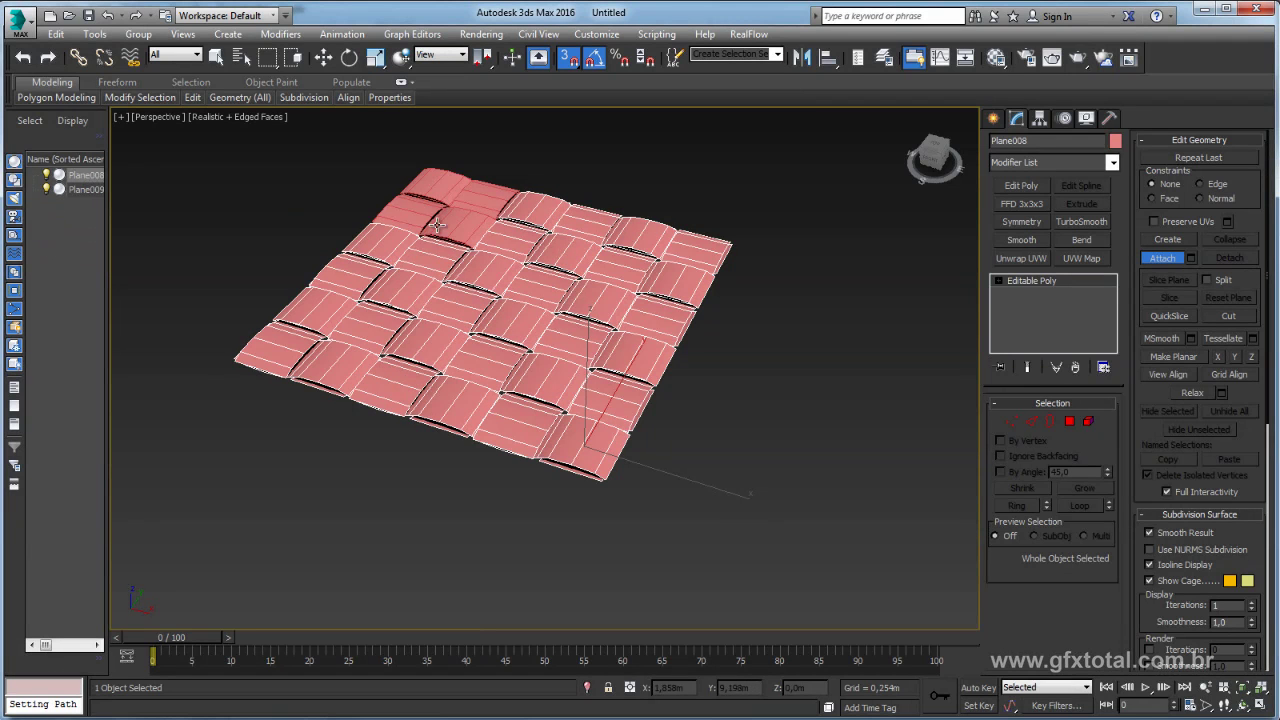
left_click(441, 214)
key("w")
Weld all of Plane008's vertices down to 600, then check the strands in Element mode
left_click(1016, 422)
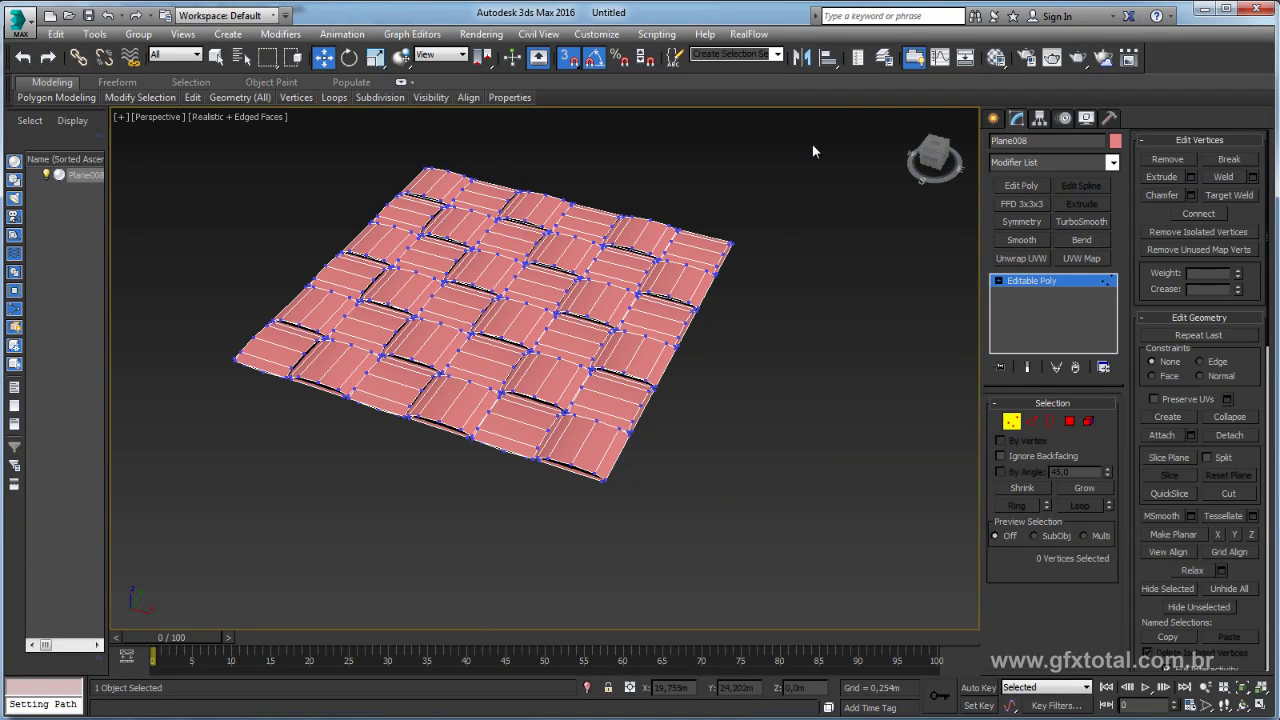
key("ctrl+a")
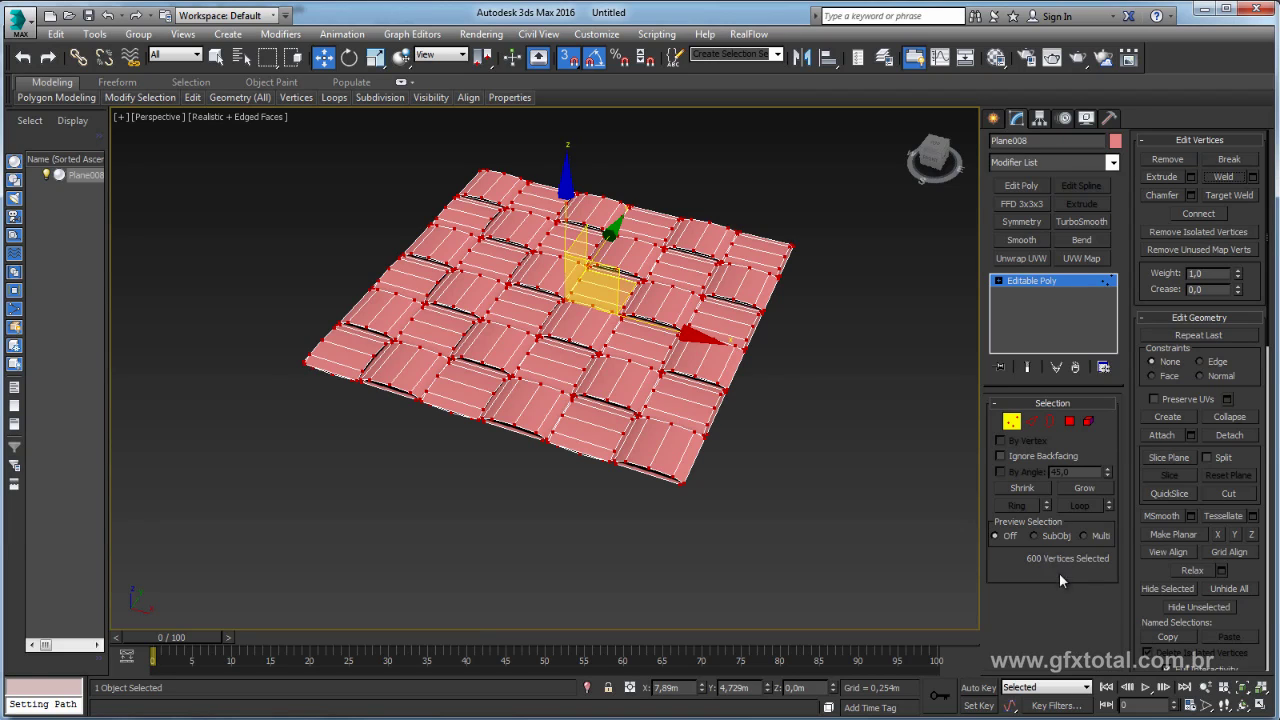
left_click(1032, 282)
left_click(1088, 421)
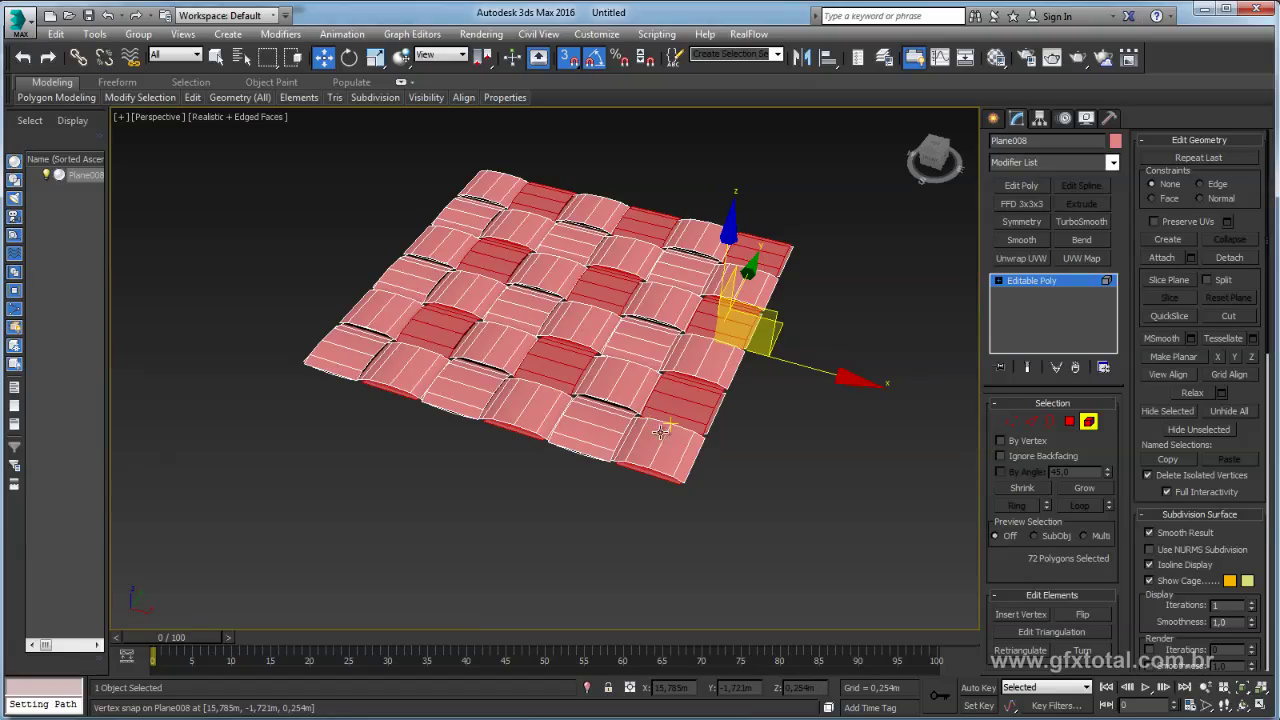
key("s")
left_click_drag(345, 335, 794, 494)
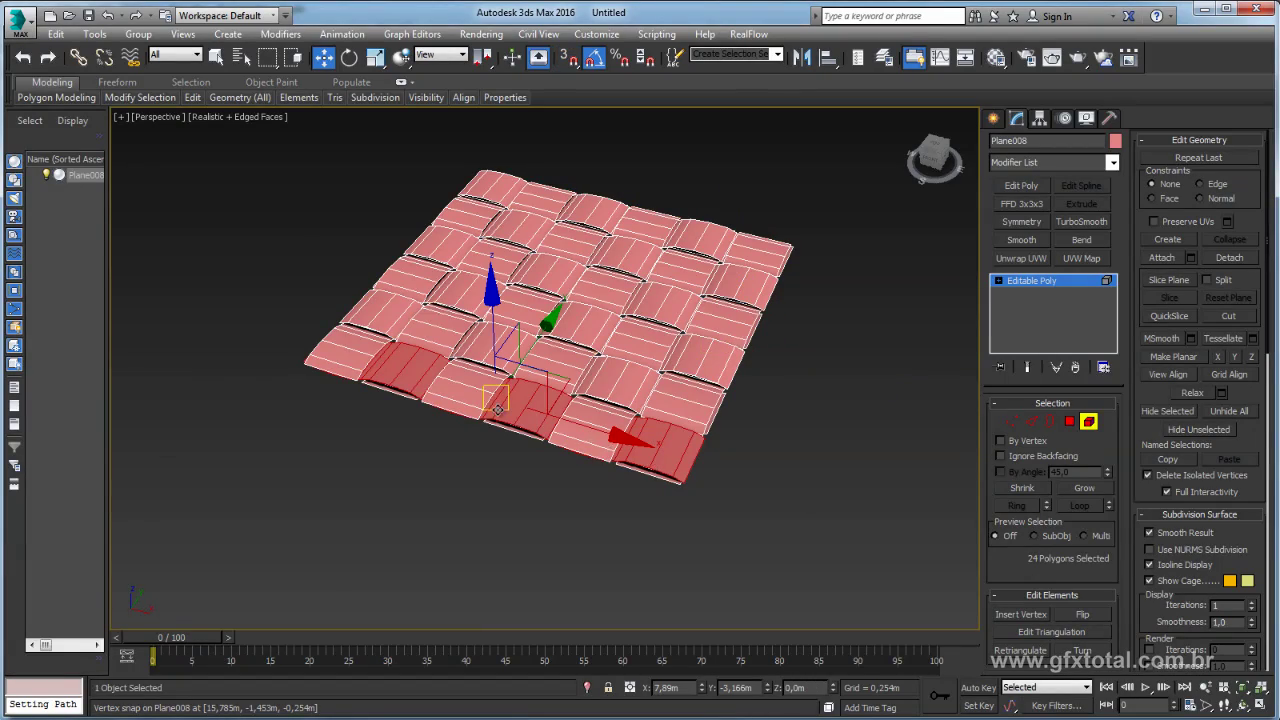
middle_click_drag(497, 410, 501, 414, "alt")
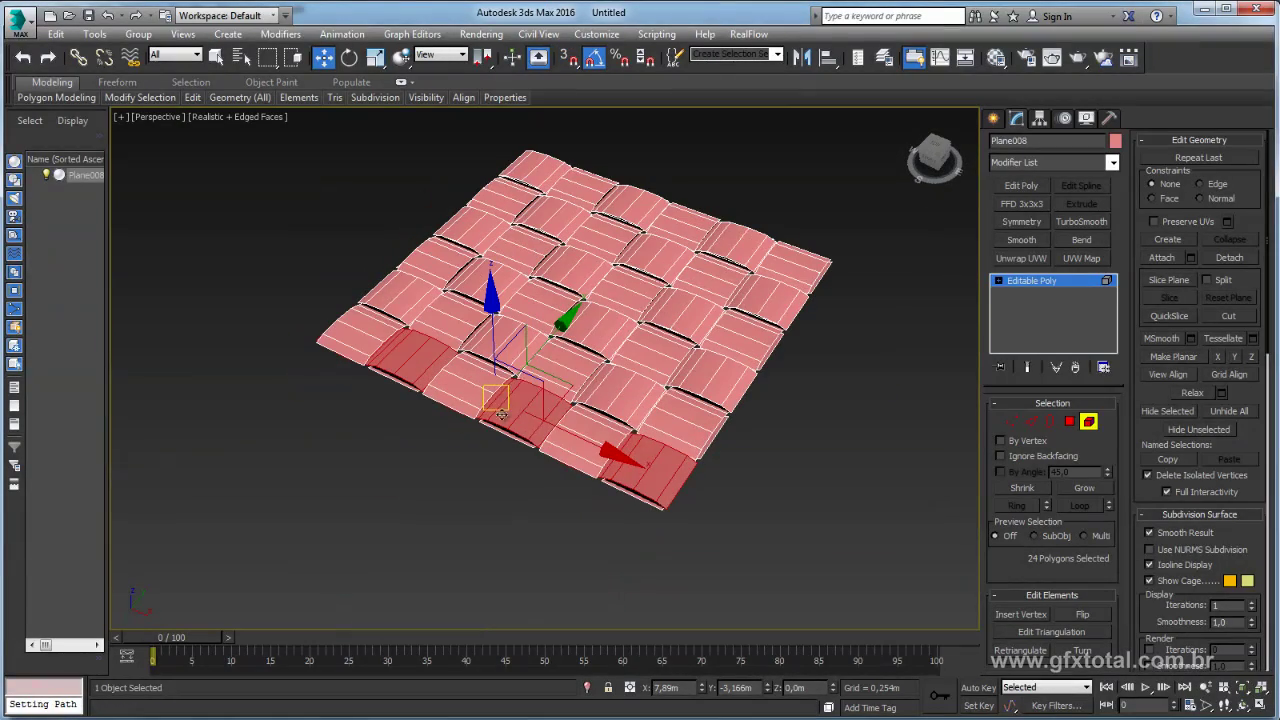
middle_click_drag(649, 364, 572, 304, "alt")
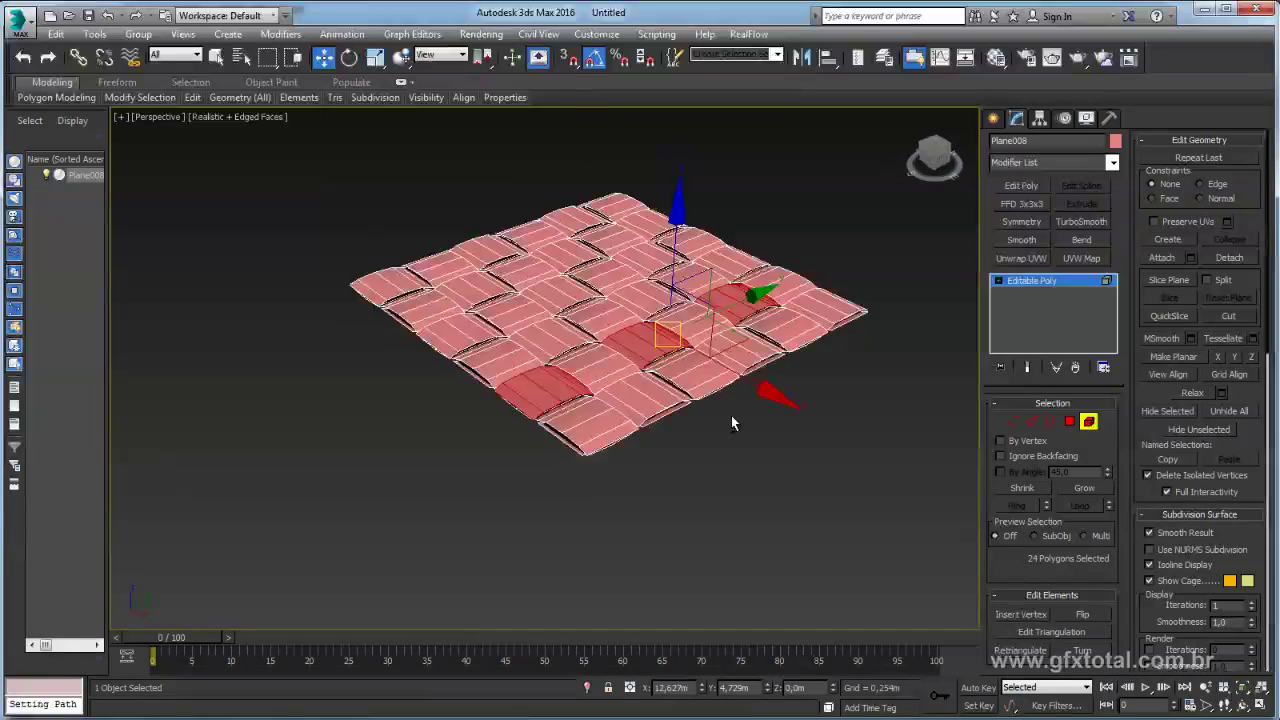
left_click(587, 305)
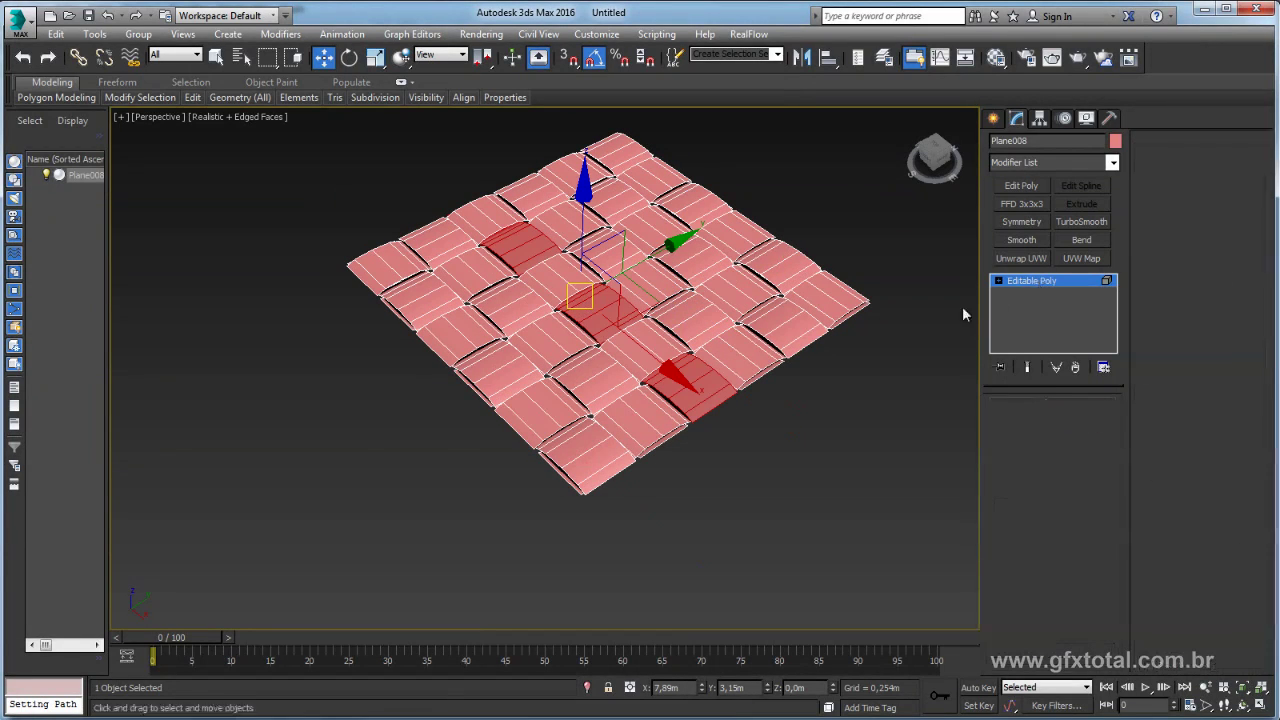
key("4")
middle_click_drag(818, 356, 709, 403)
Rotate Plane008 -45° about Z in the Top view into a diamond, then view it in perspective
key("t")
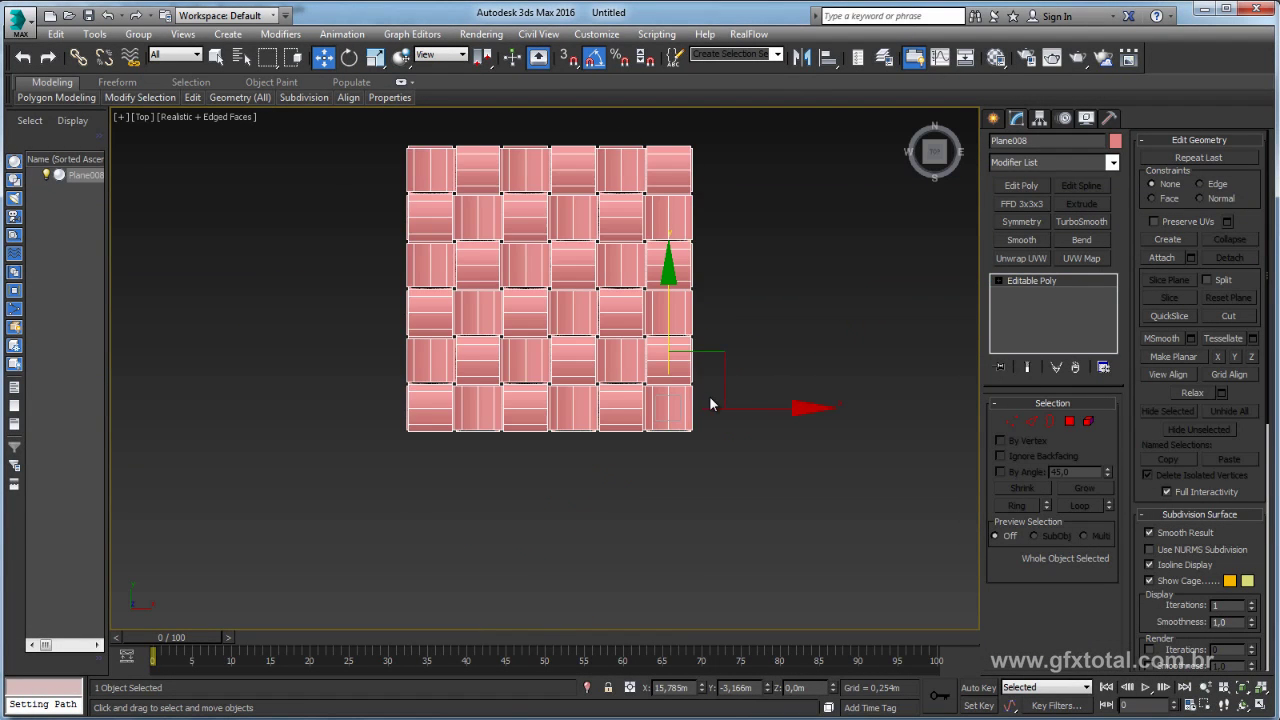
key("z")
key("e")
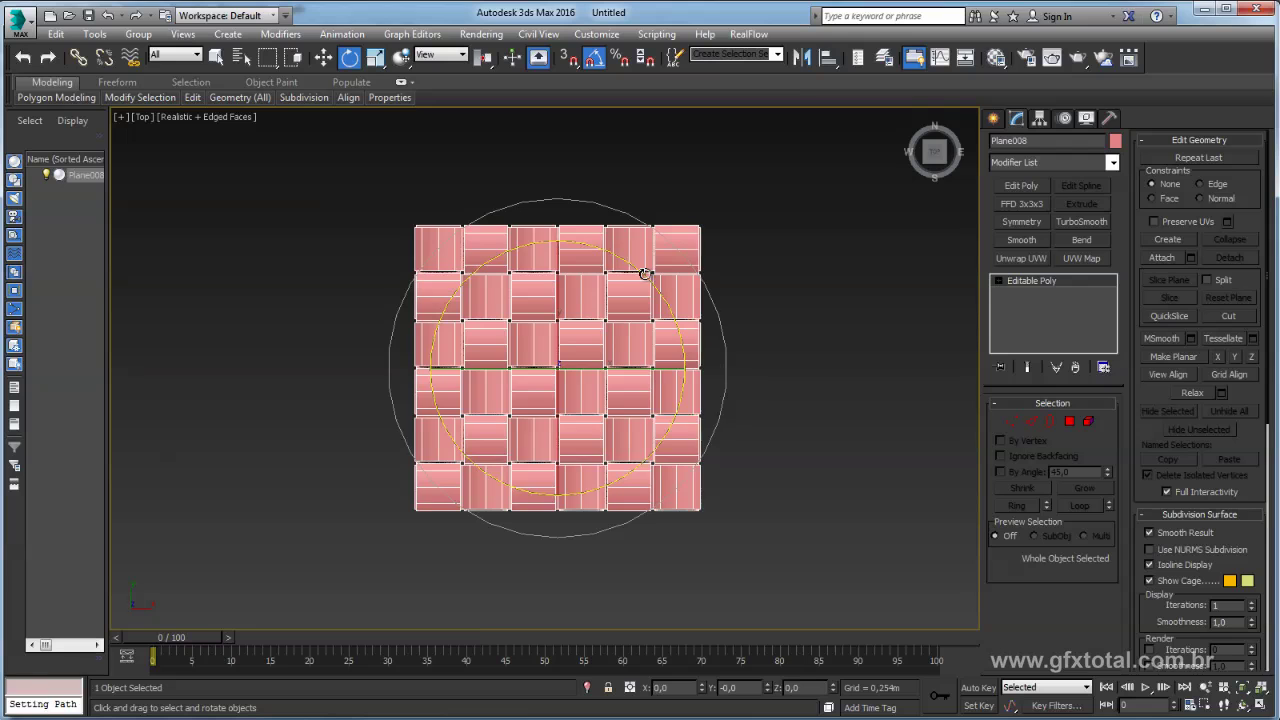
left_click_drag(645, 274, 669, 296)
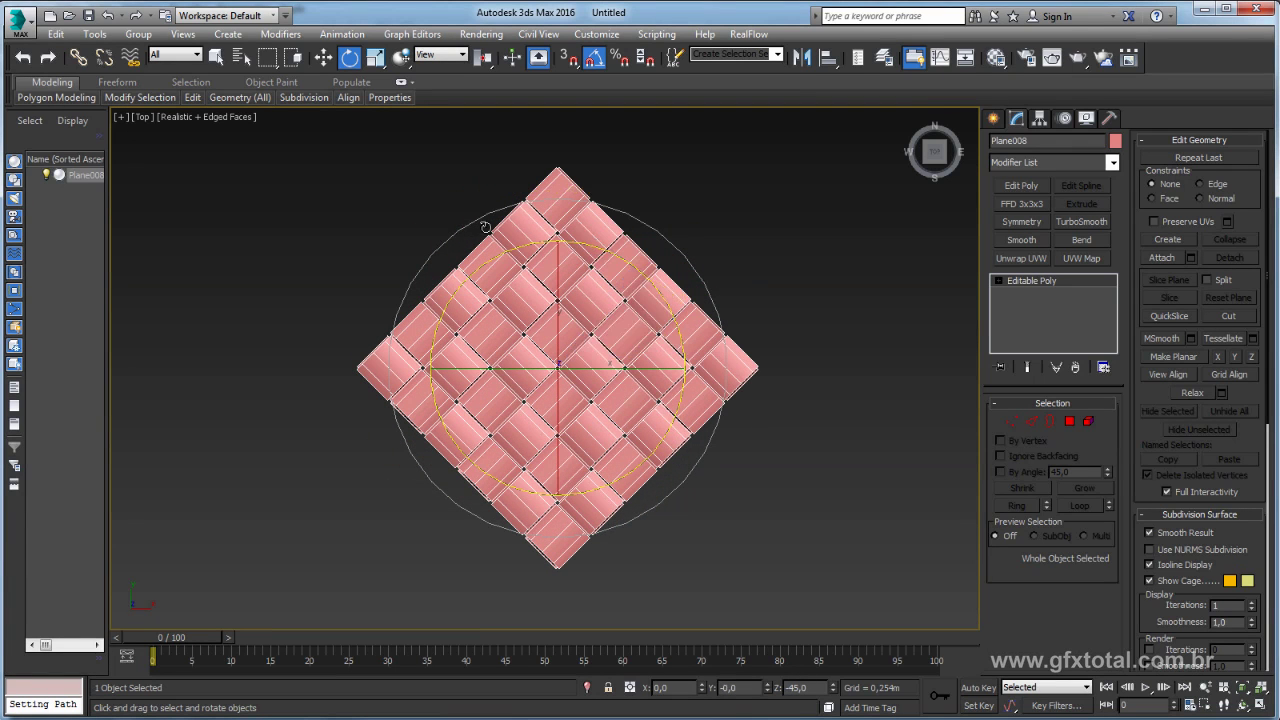
middle_click_drag(699, 337, 740, 315)
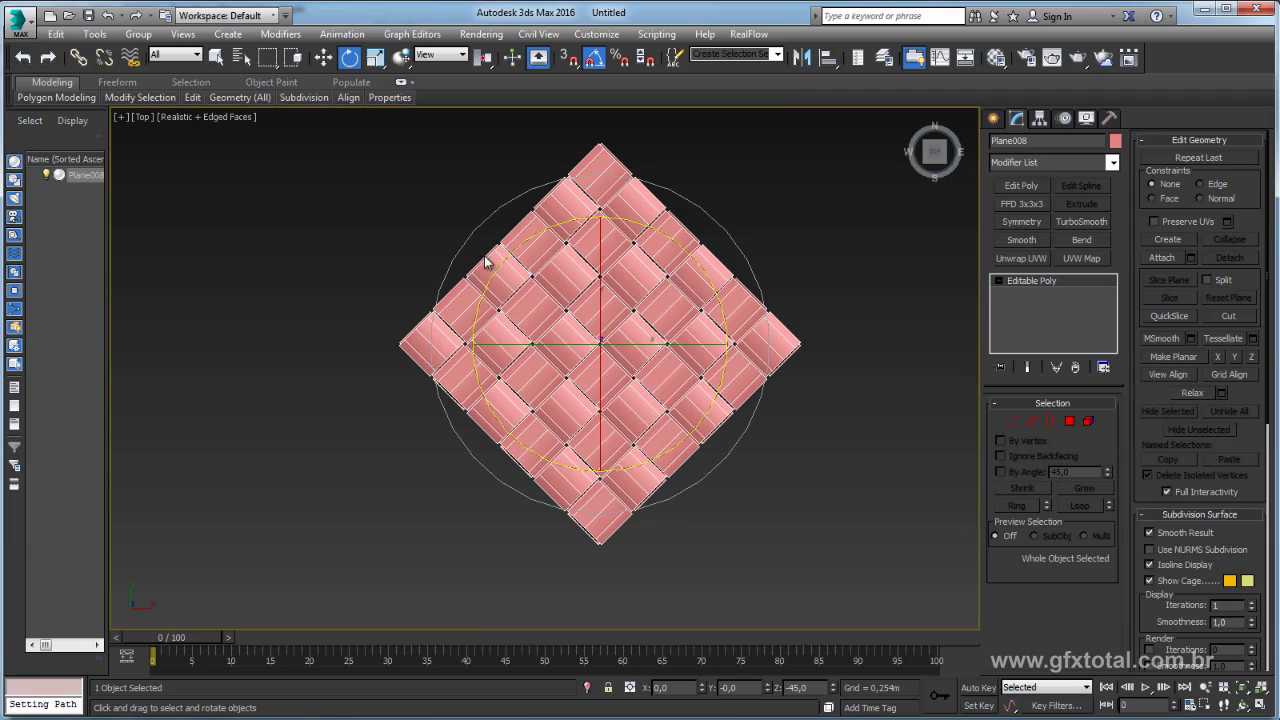
middle_click_drag(854, 283, 827, 300)
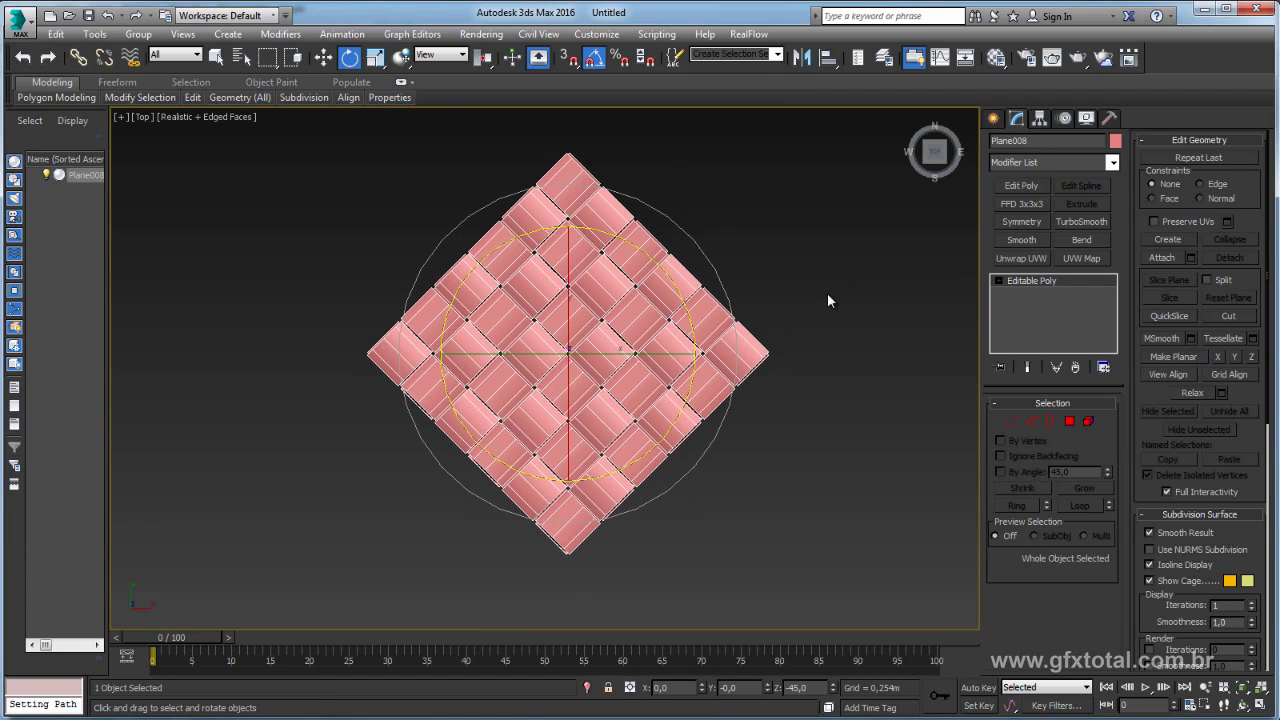
key("p")
middle_click_drag(846, 417, 811, 321, "alt")
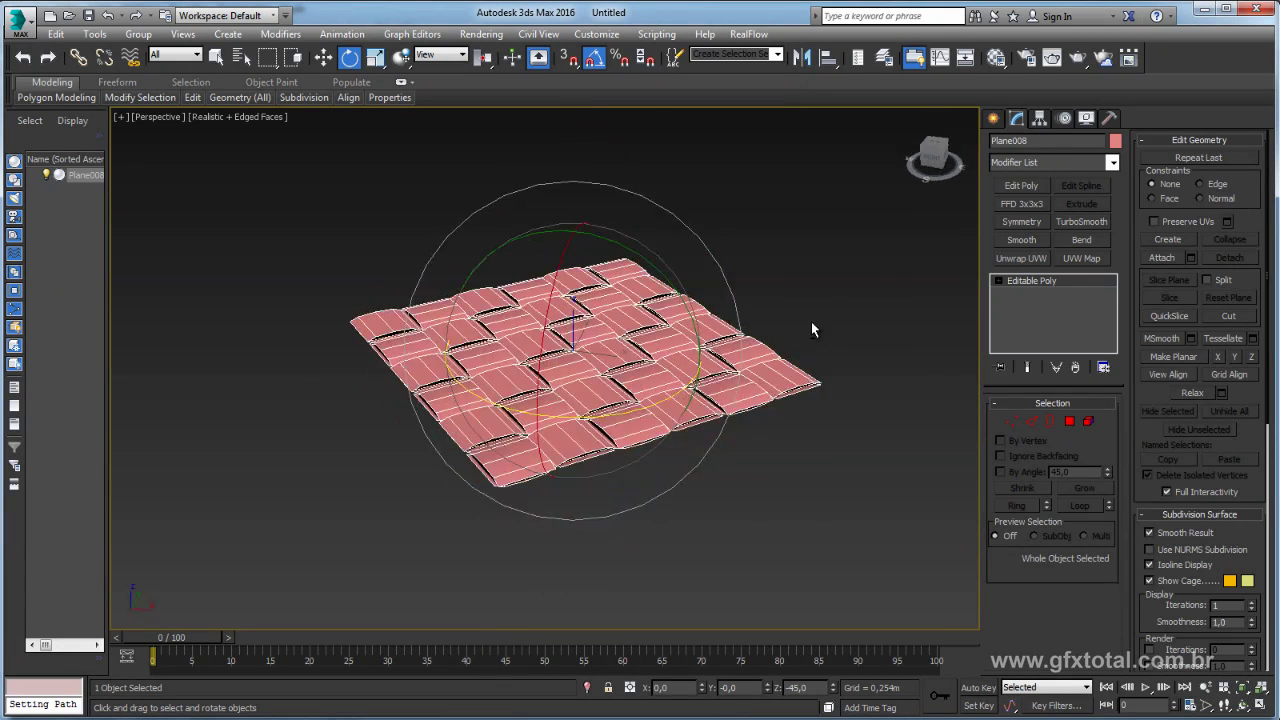
left_click(323, 57)
middle_click_drag(769, 240, 911, 234)
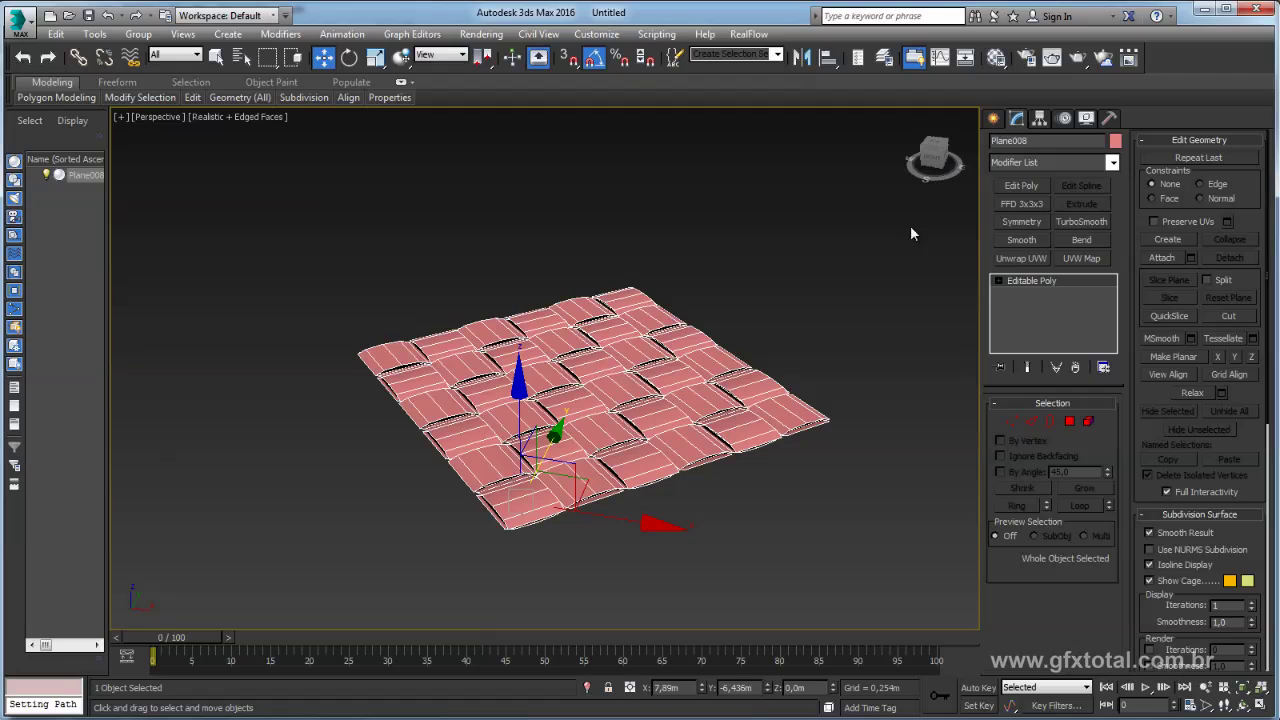
left_click(995, 118)
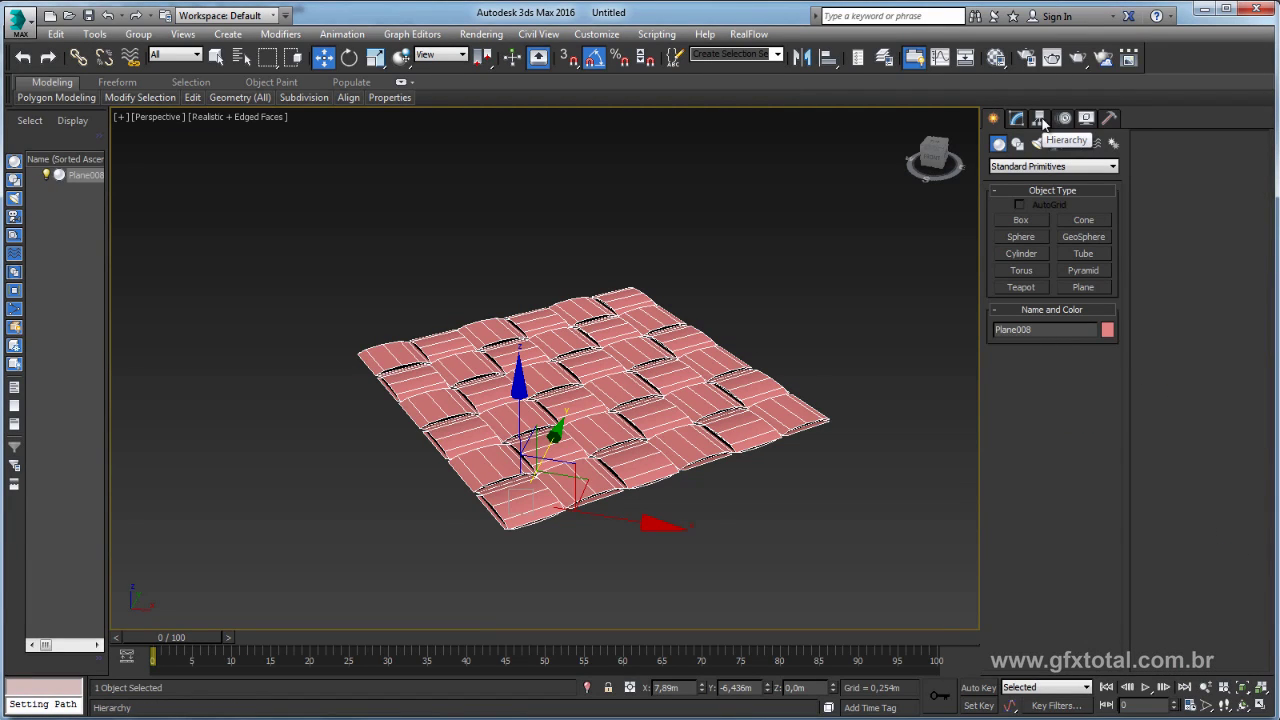
left_click(1041, 119)
left_click(1057, 220)
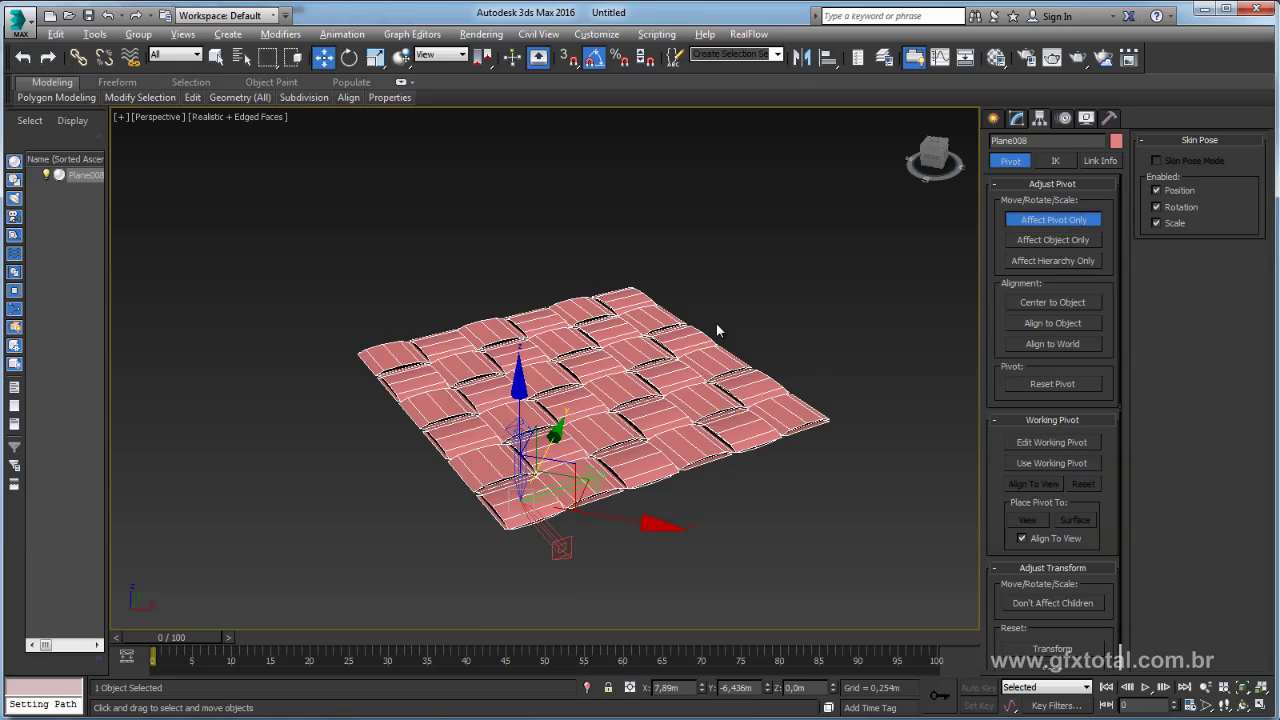
mouse_move(716, 322)
middle_mouse_down("alt")
mouse_move(751, 408)
mouse_move(818, 358)
mouse_move(671, 388)
mouse_move(538, 391)
middle_mouse_up("alt")
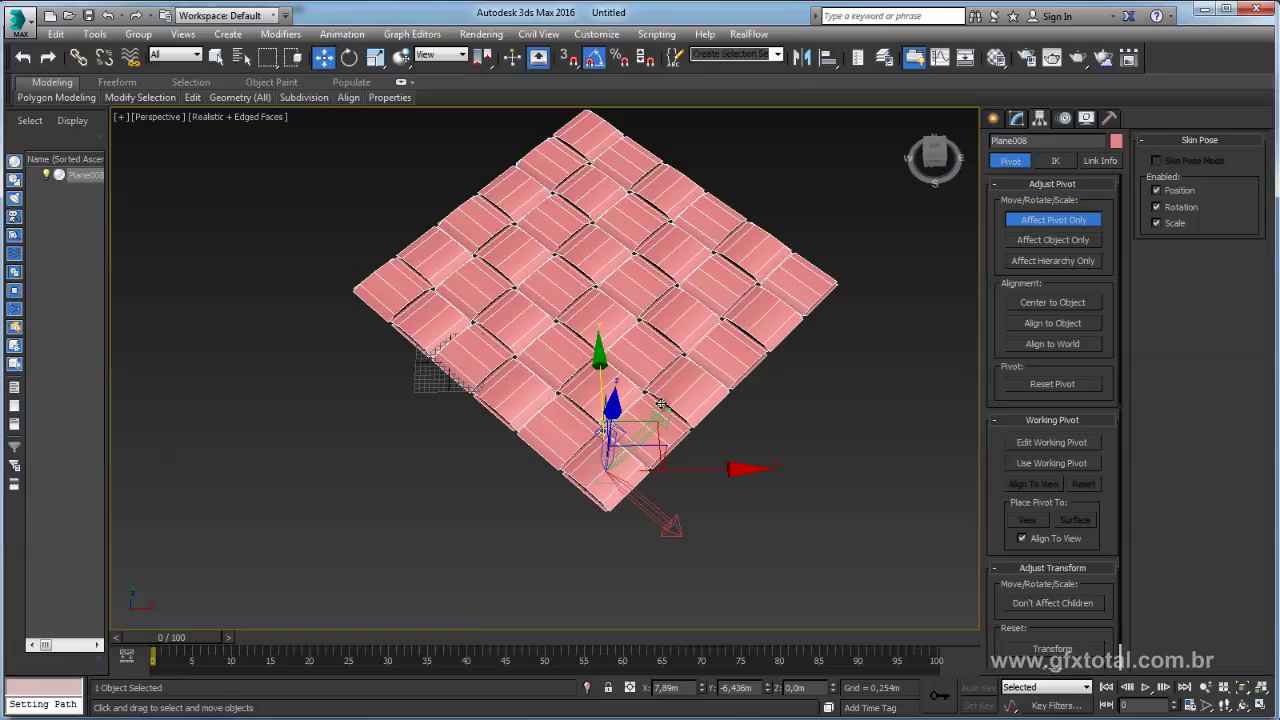
middle_click_drag(609, 476, 713, 451, "alt")
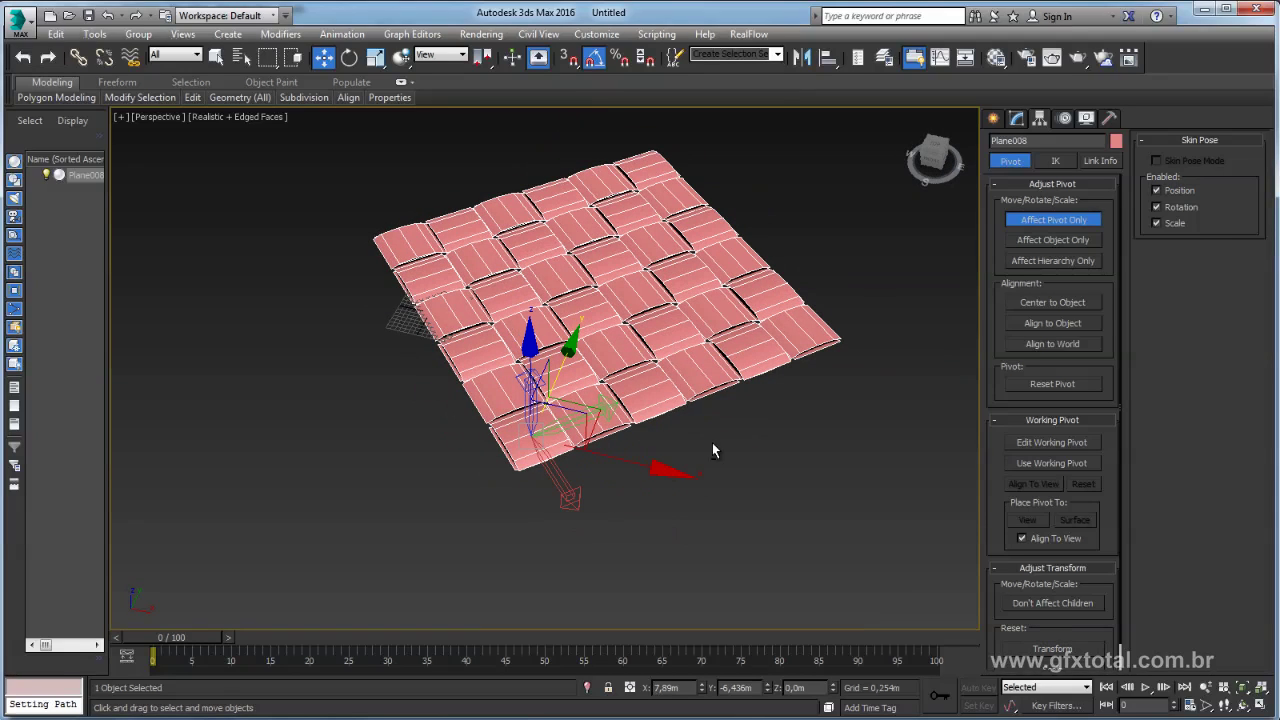
left_click(1056, 222)
left_click(934, 148)
left_click(993, 118)
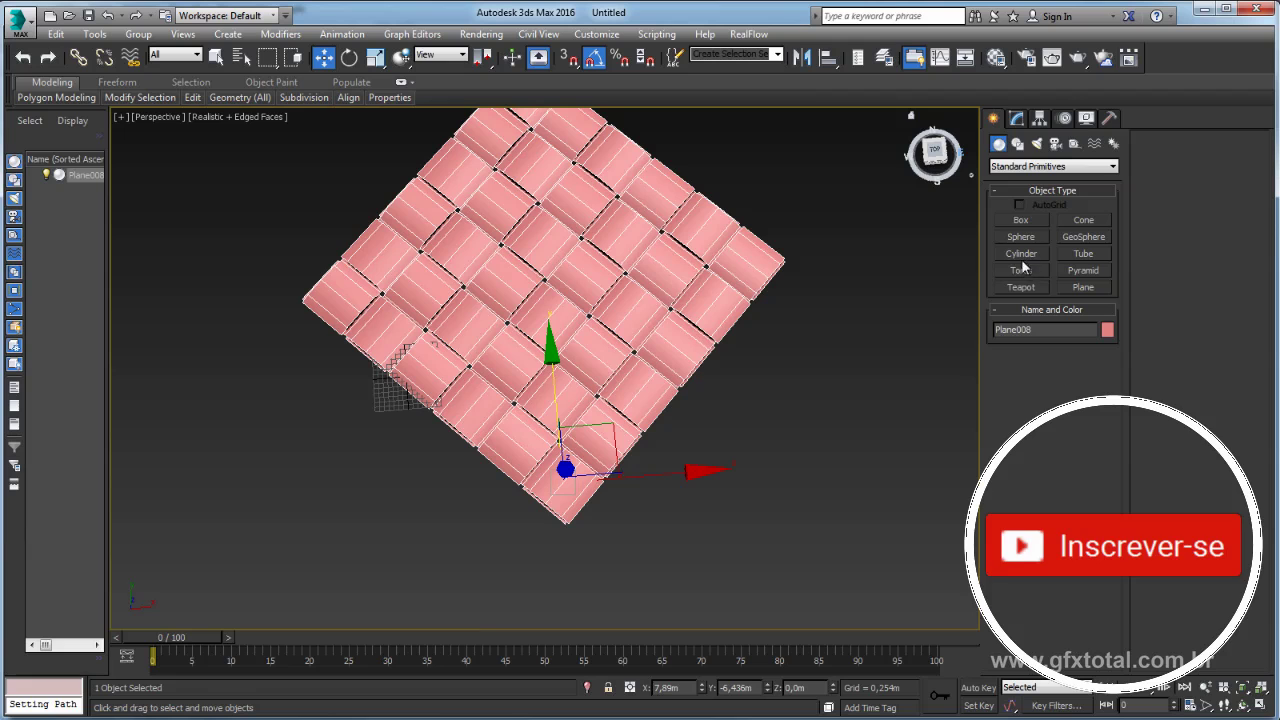
Create a box primitive, Box001, beside the woven plane
left_click(1021, 220)
left_click_drag(806, 342, 880, 406)
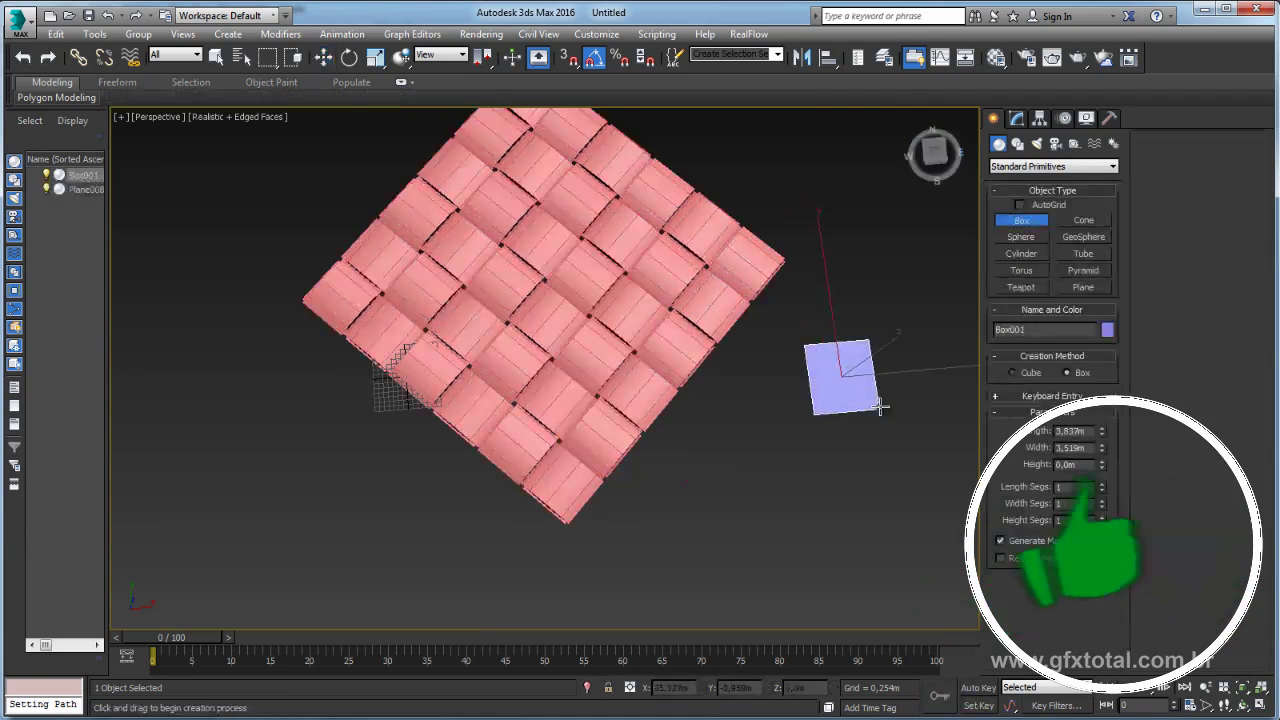
left_click(909, 289)
key("w")
middle_click_drag(909, 289, 840, 174, "alt")
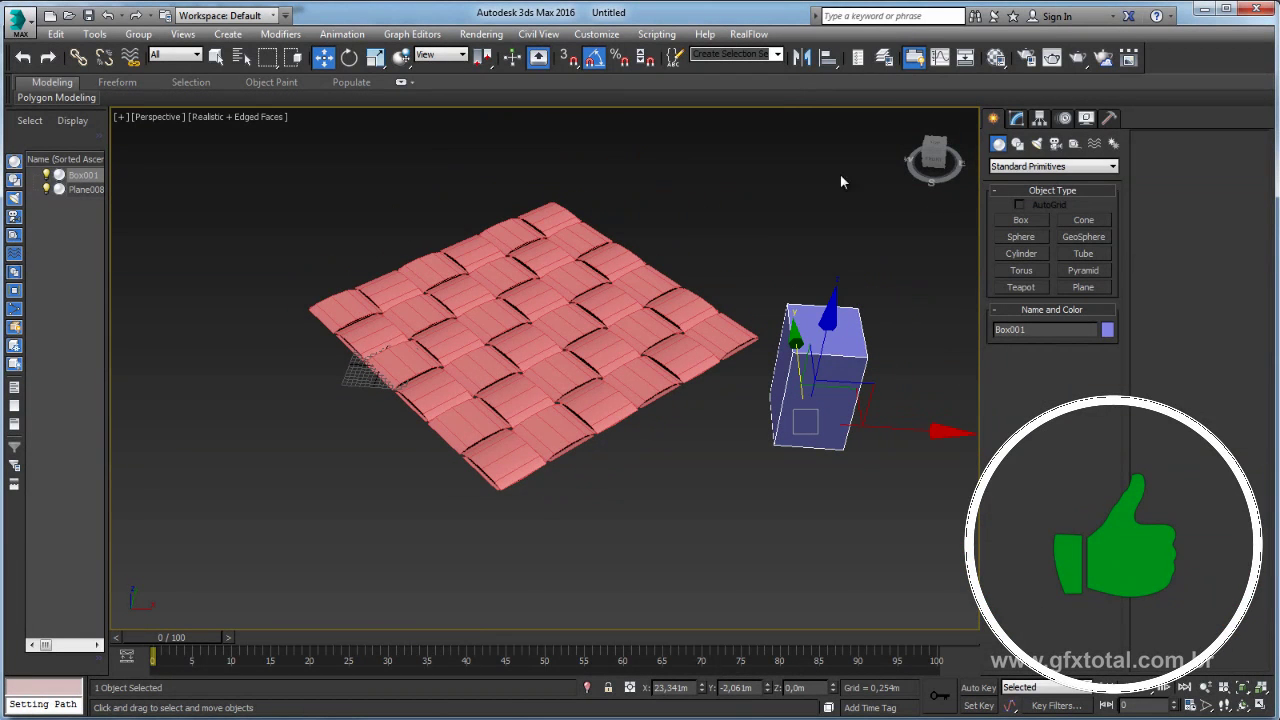
Align Box001 to Plane008 on X, Y and Z positions, centre to centre
left_click(828, 57)
left_click(602, 294)
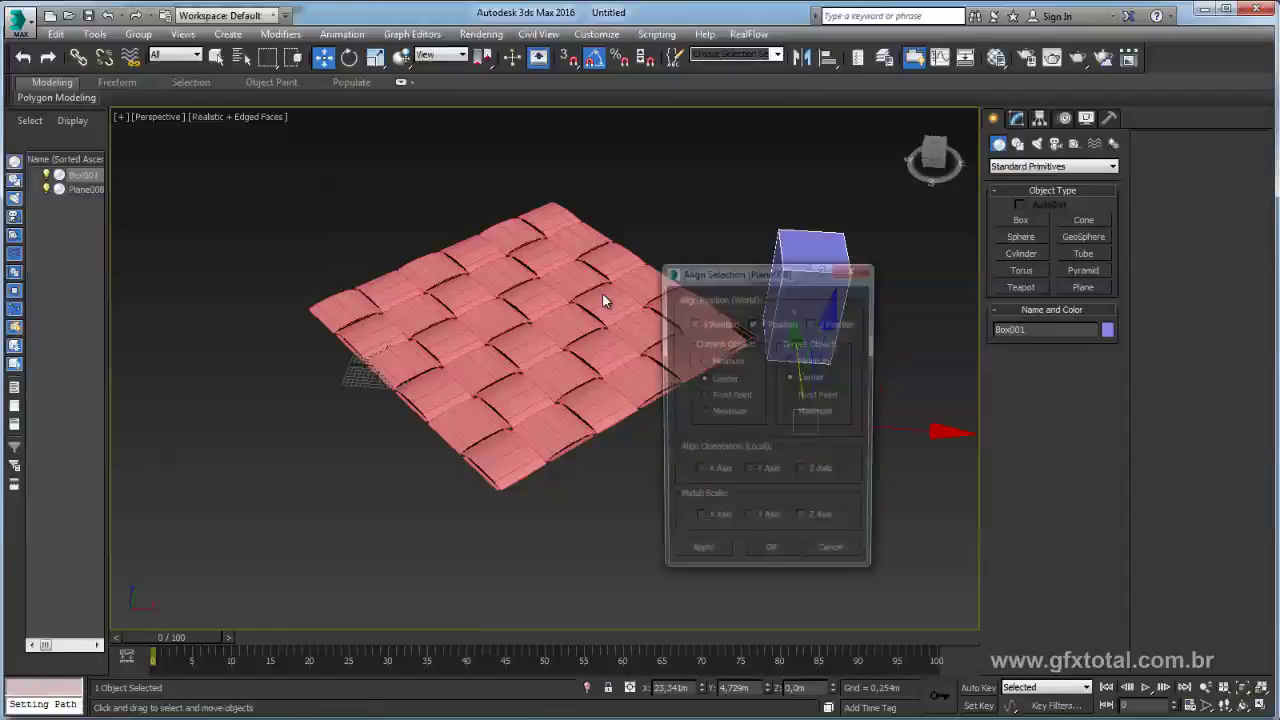
left_click(715, 398)
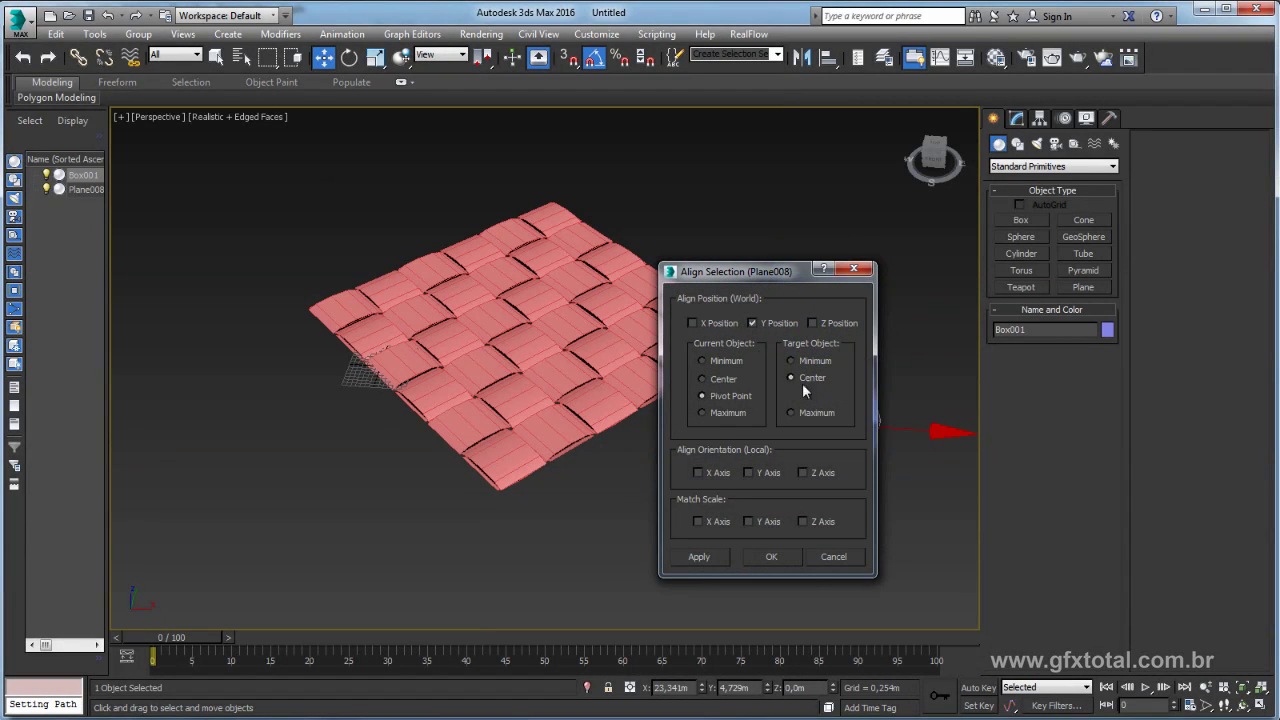
left_click(752, 323)
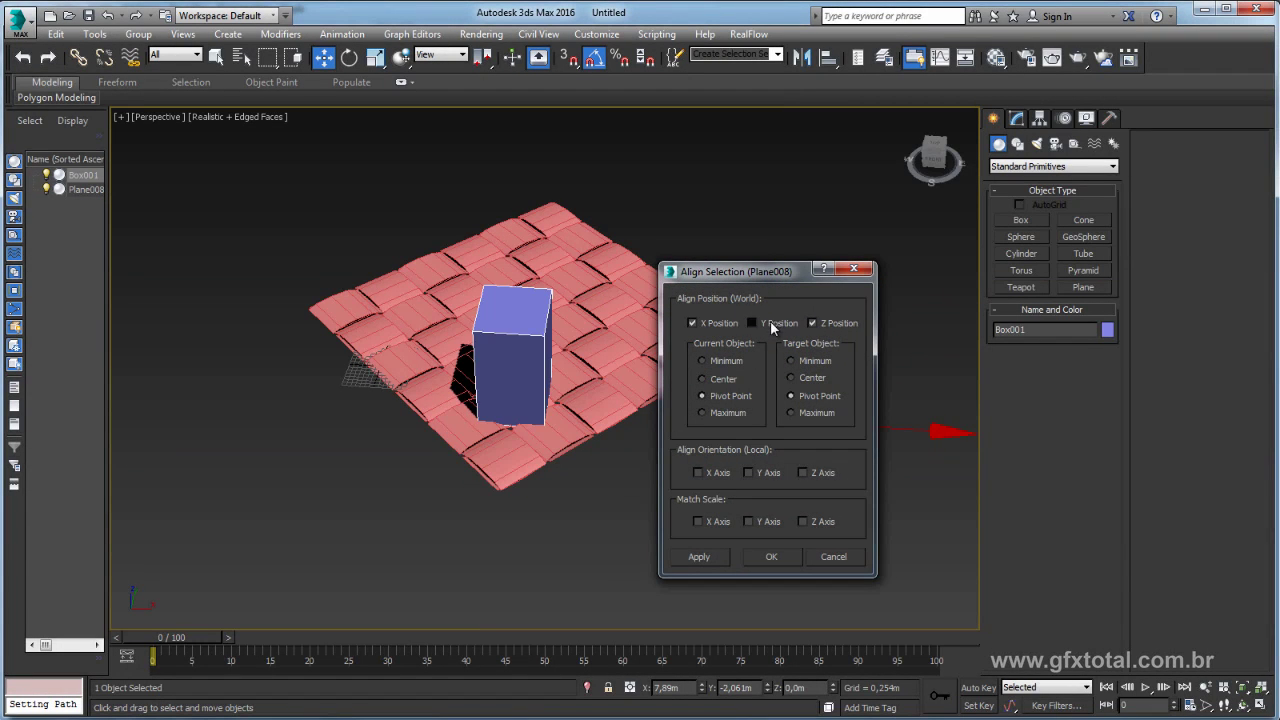
left_click(771, 325)
left_click(722, 379)
left_click(793, 378)
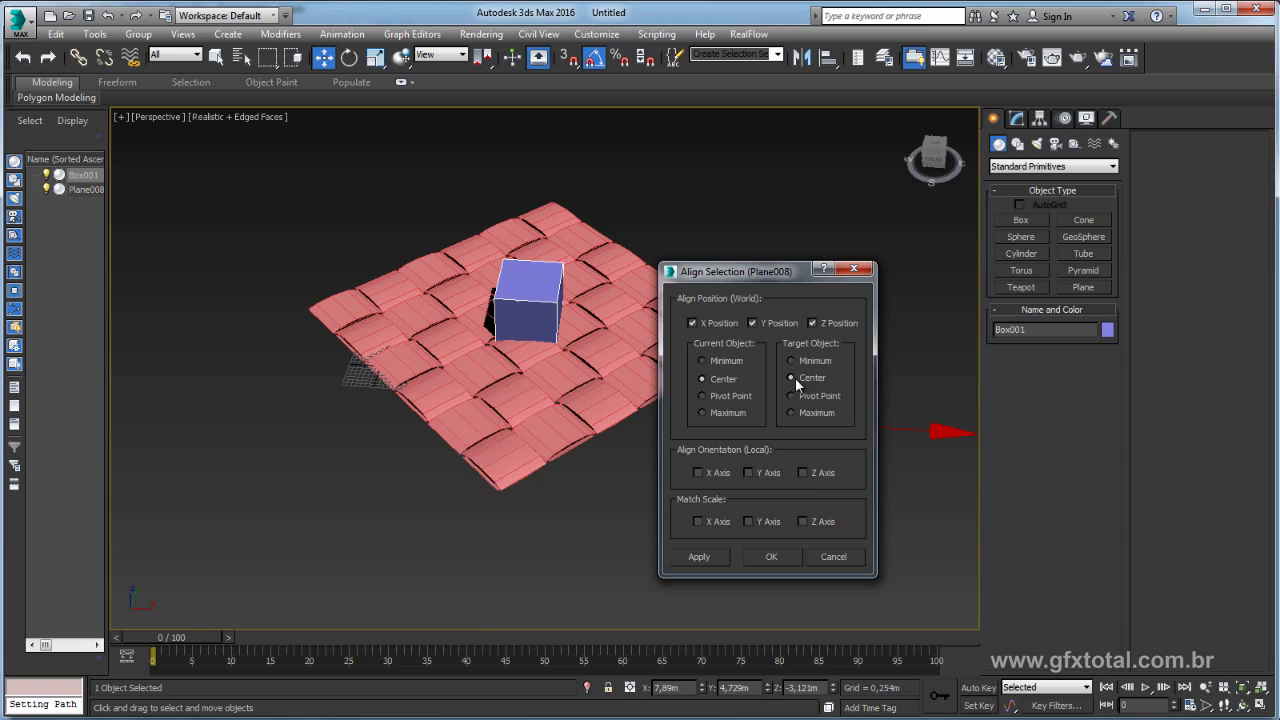
left_click(773, 563)
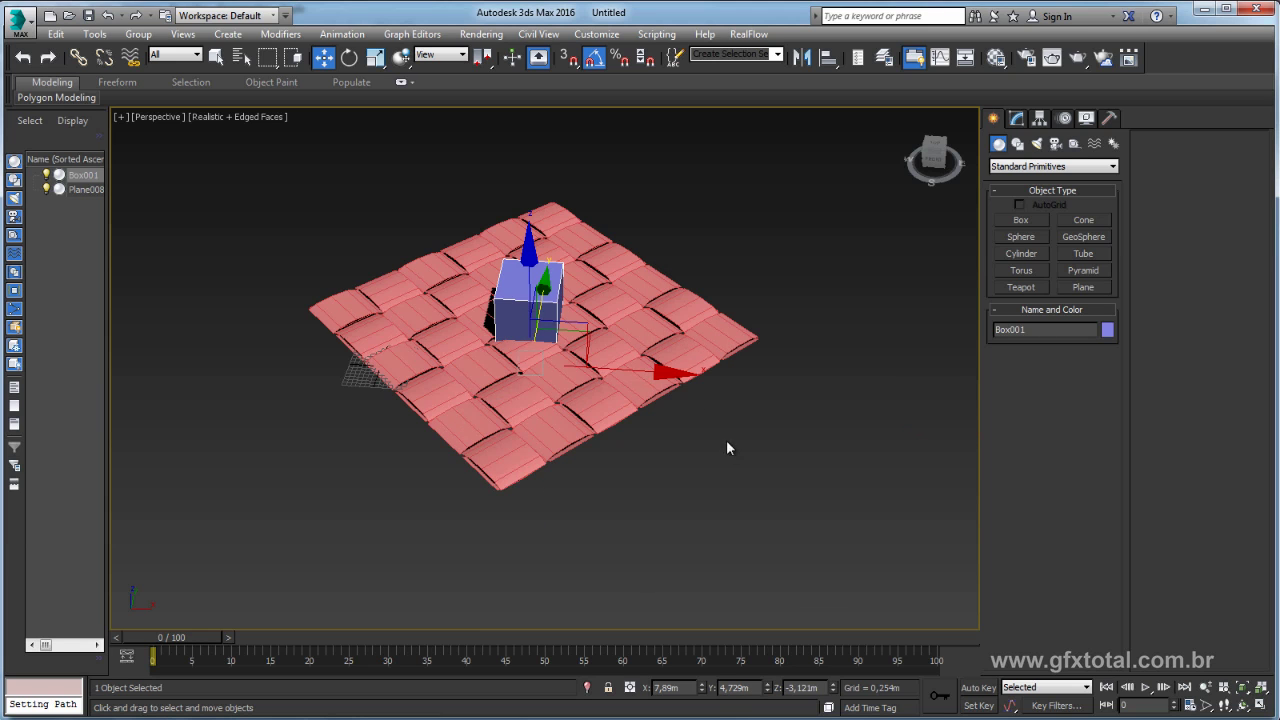
mouse_move(726, 448)
middle_mouse_down("alt")
mouse_move(677, 346)
mouse_move(717, 463)
middle_mouse_up("alt")
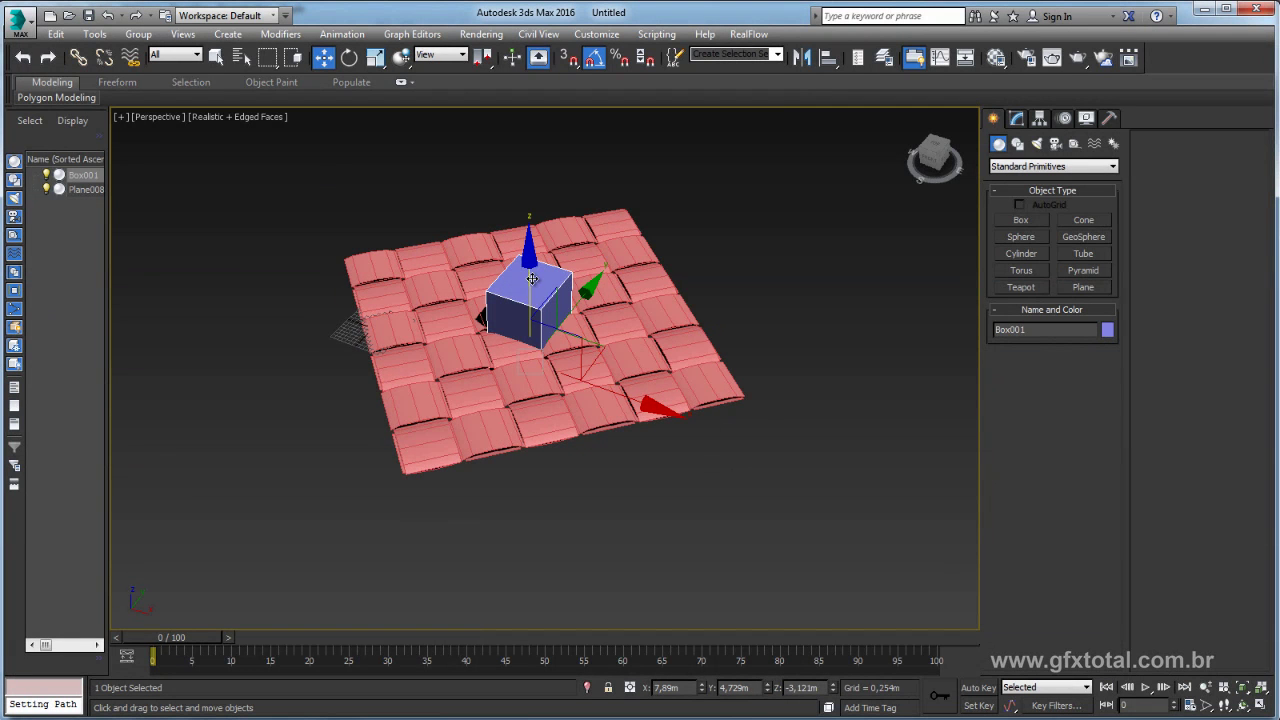
right_click(532, 279)
Convert Box001 to Editable Poly and attach the woven plane to it
left_click(722, 456)
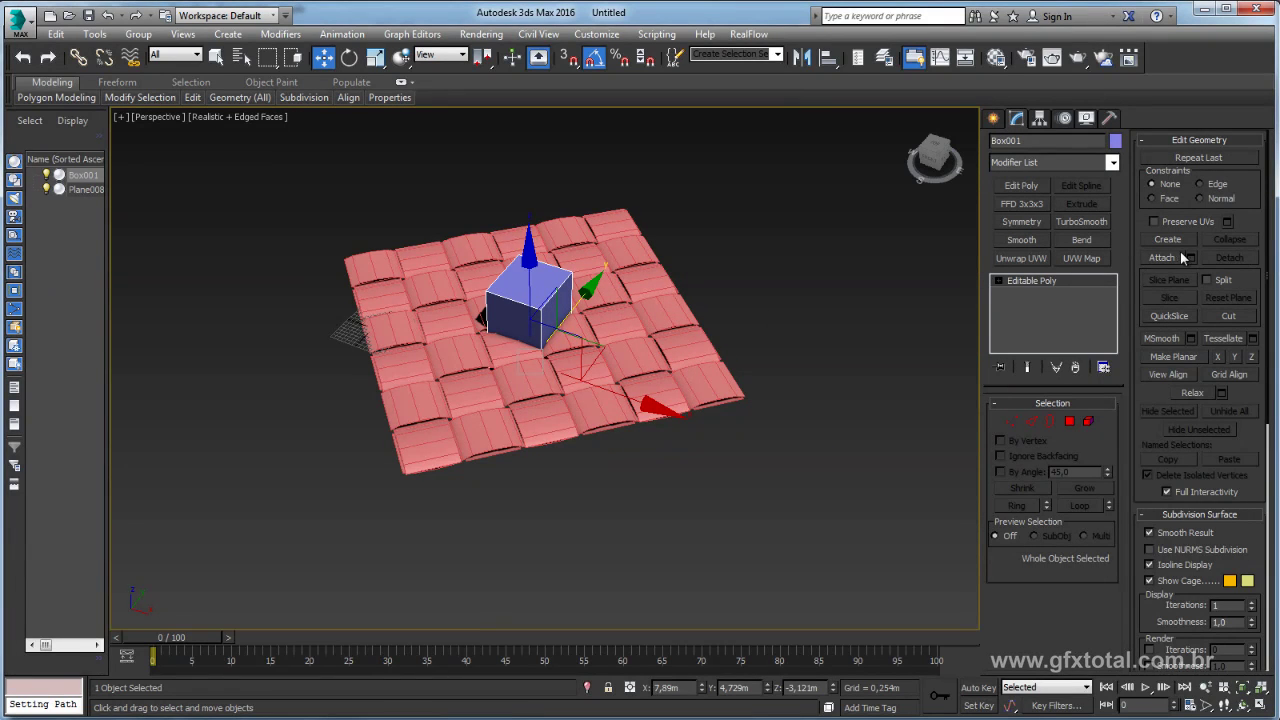
left_click(1162, 257)
left_click(650, 316)
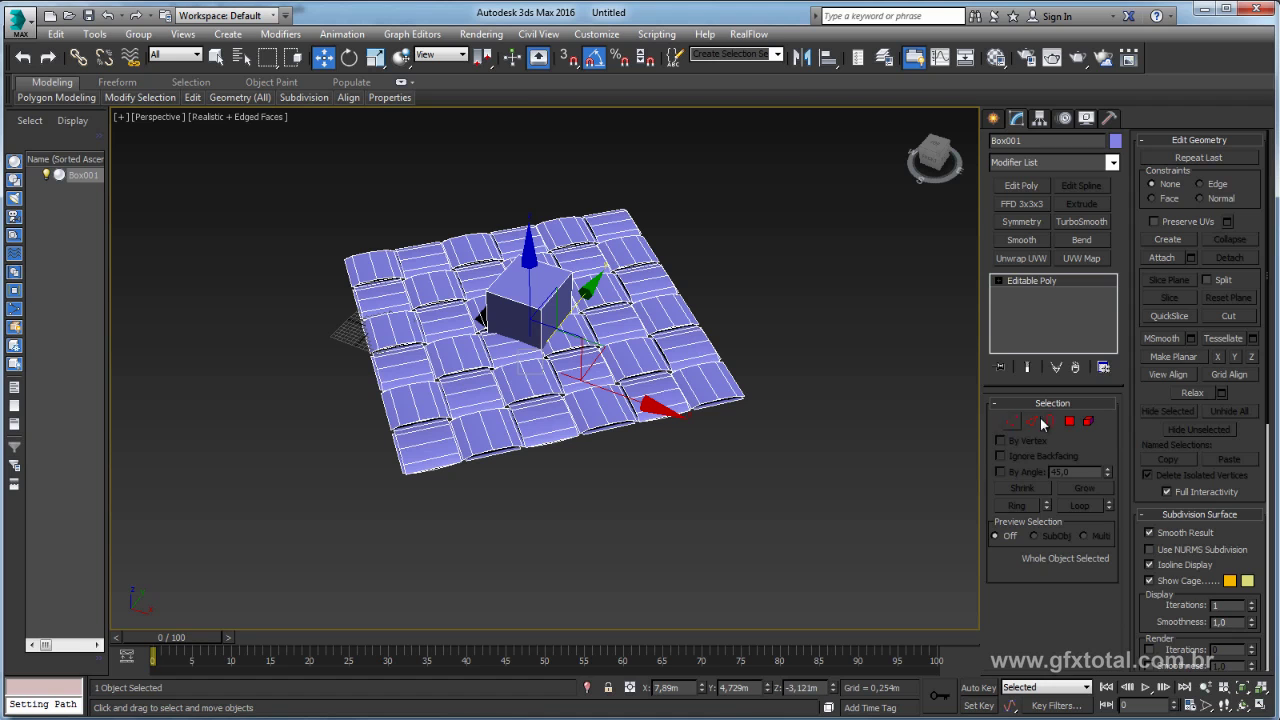
Select the box element and delete it, leaving only the weave
left_click(1089, 421)
left_click(568, 316)
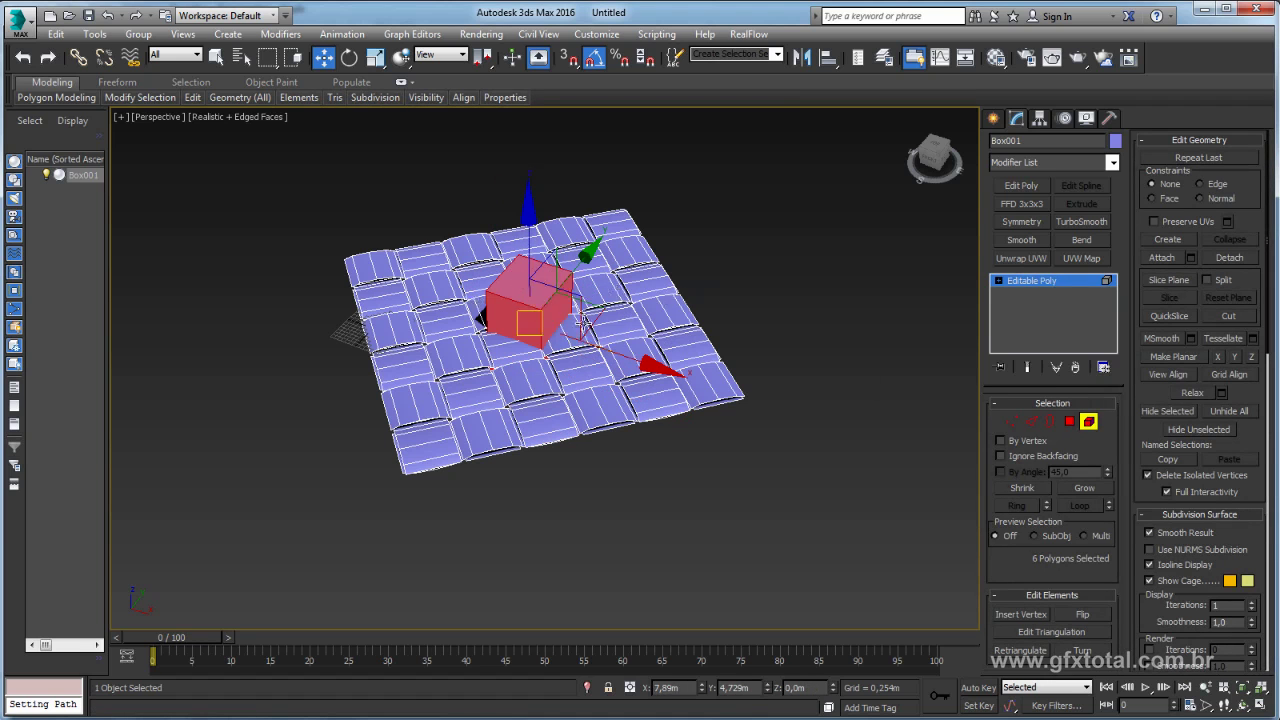
middle_click_drag(762, 342, 766, 239, "alt")
key("Delete")
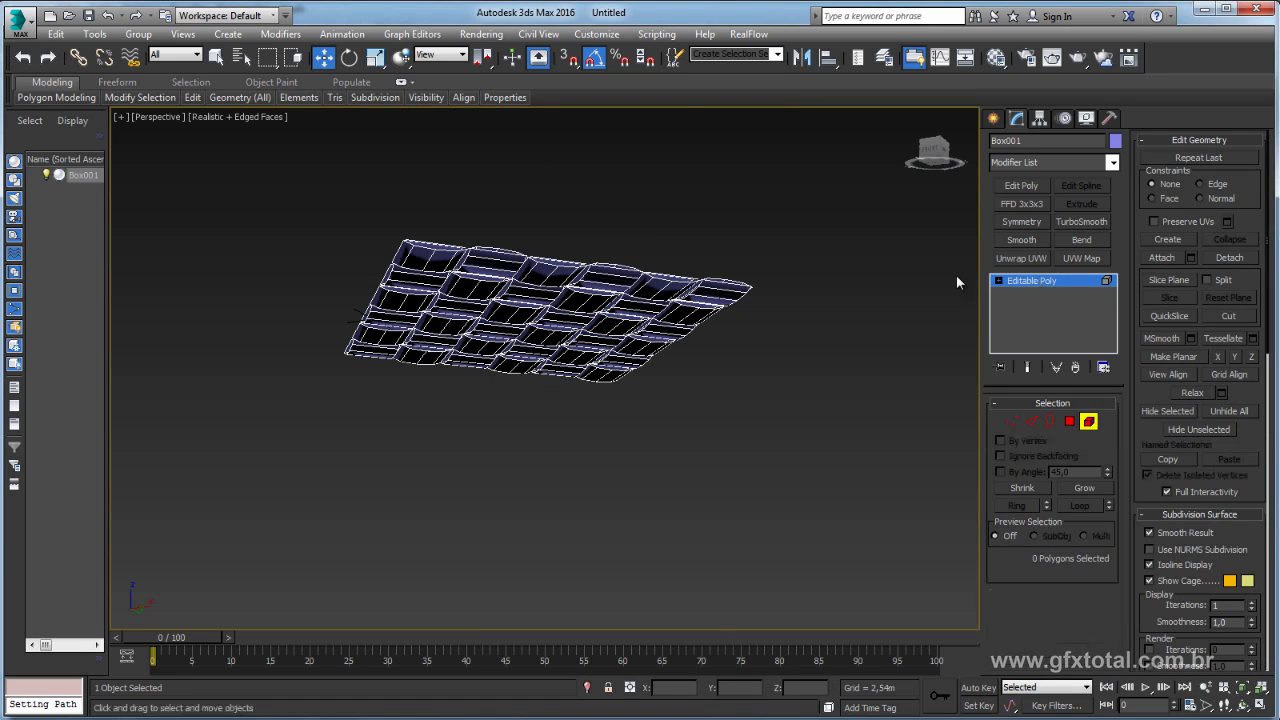
key("5")
middle_click_drag(957, 277, 711, 309, "alt")
left_click(1040, 118)
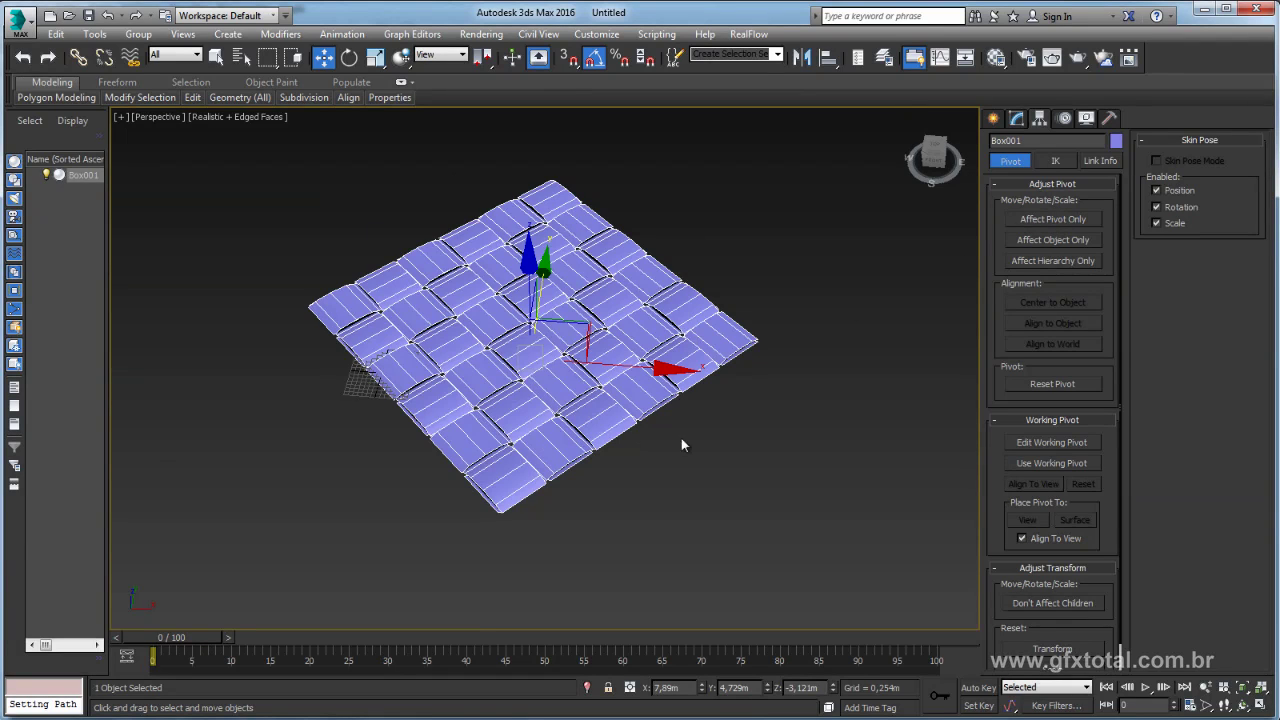
left_click(1052, 219)
middle_click_drag(764, 324, 634, 332, "alt")
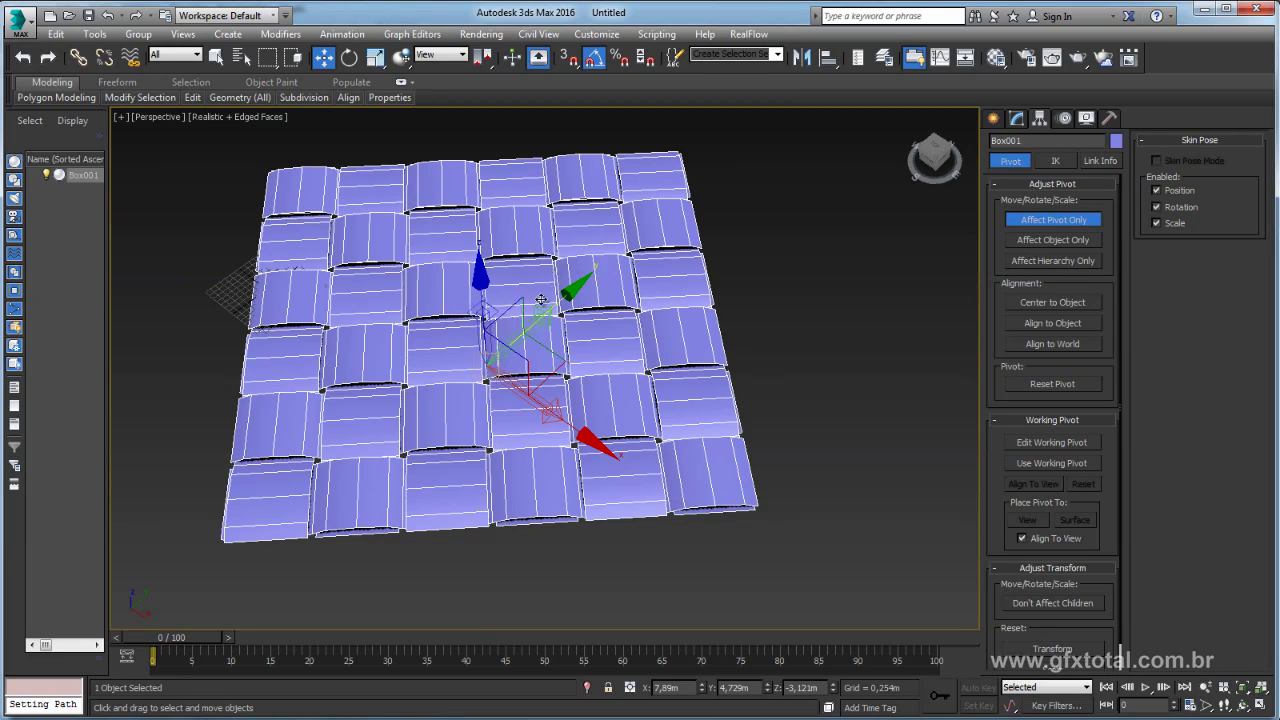
left_click(1052, 219)
mouse_move(486, 366)
middle_mouse_down("alt")
mouse_move(558, 384)
mouse_move(664, 372)
middle_mouse_up("alt")
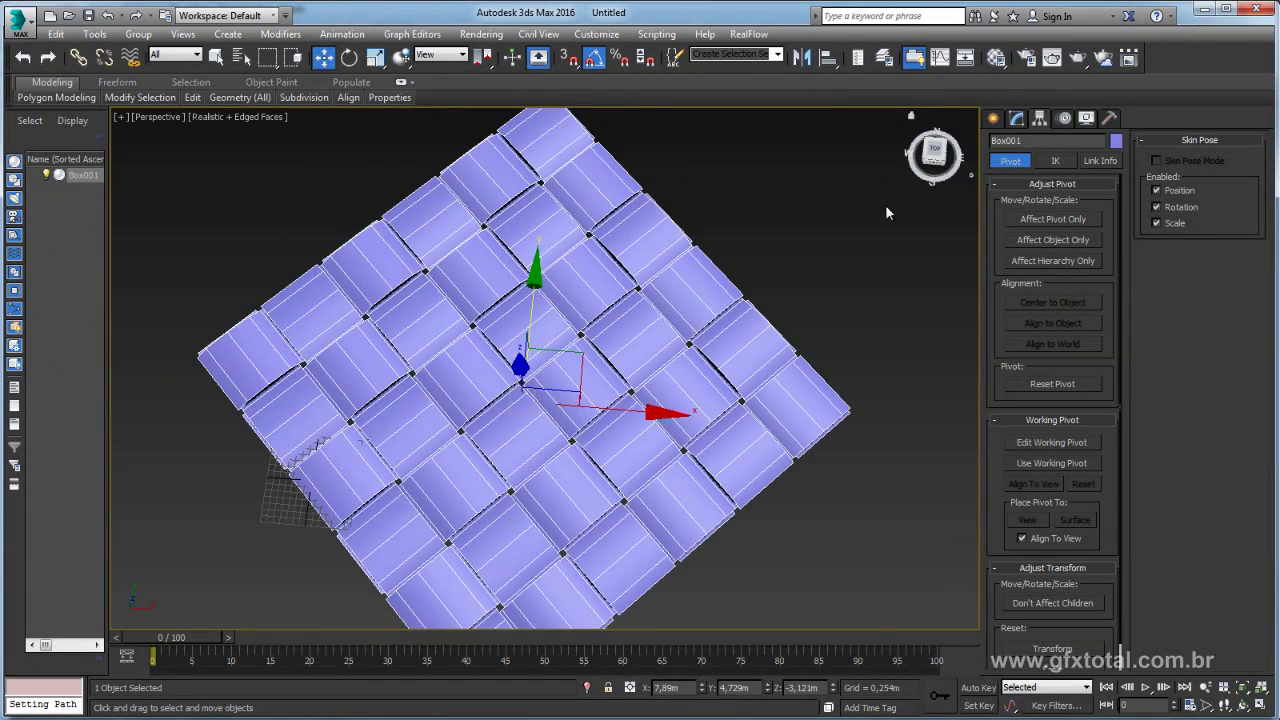
scroll(637, 338, "down", 2)
key("t")
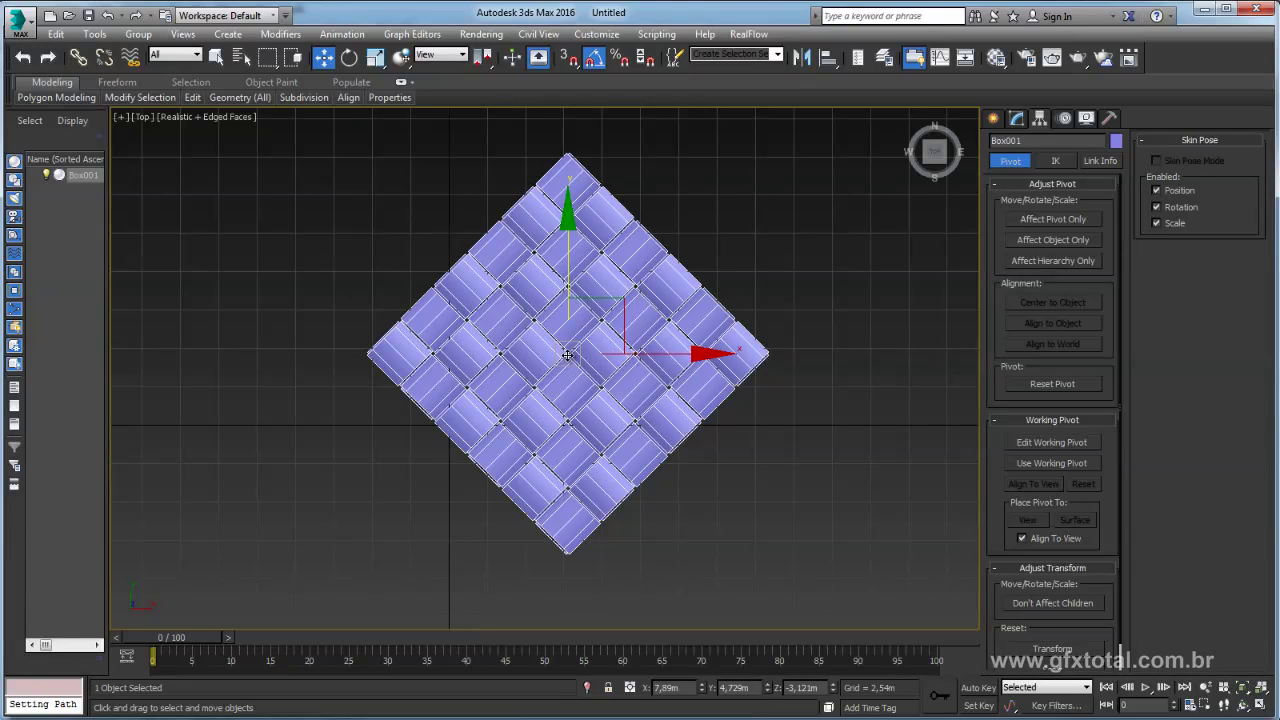
Add a Slice modifier to the woven mesh from the Modifier List
type("x")
type("sli")
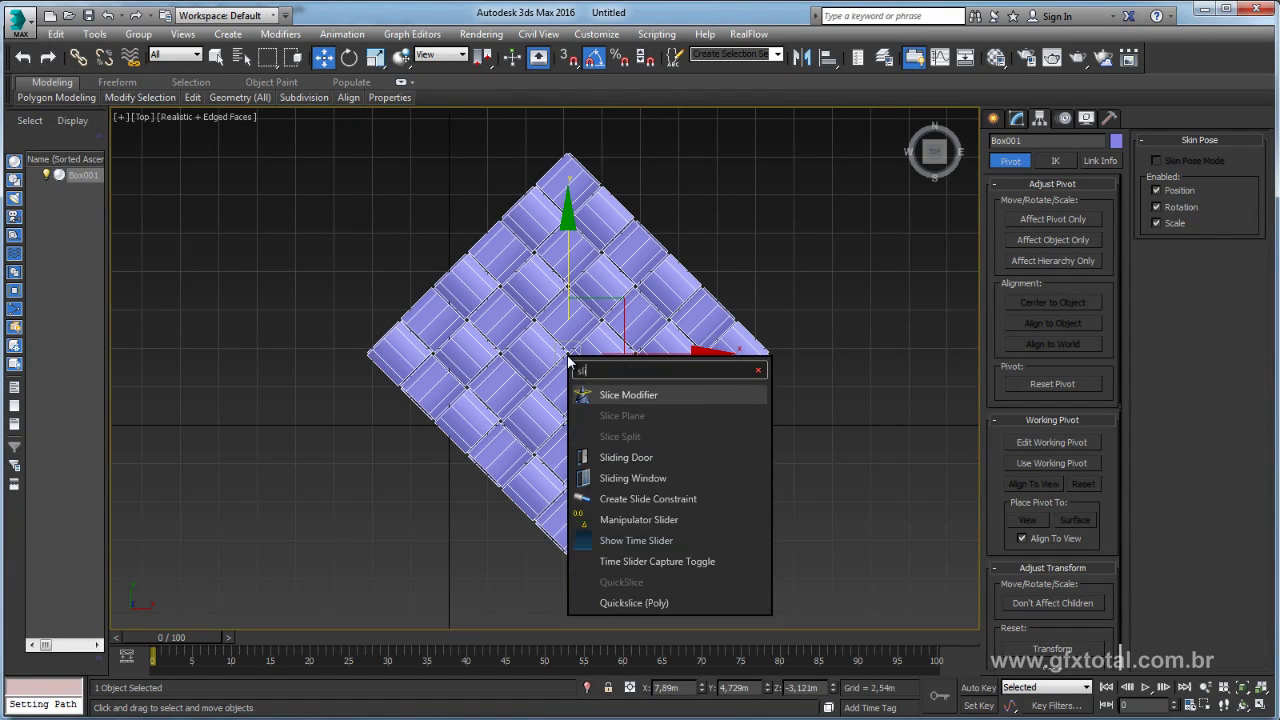
type("ce")
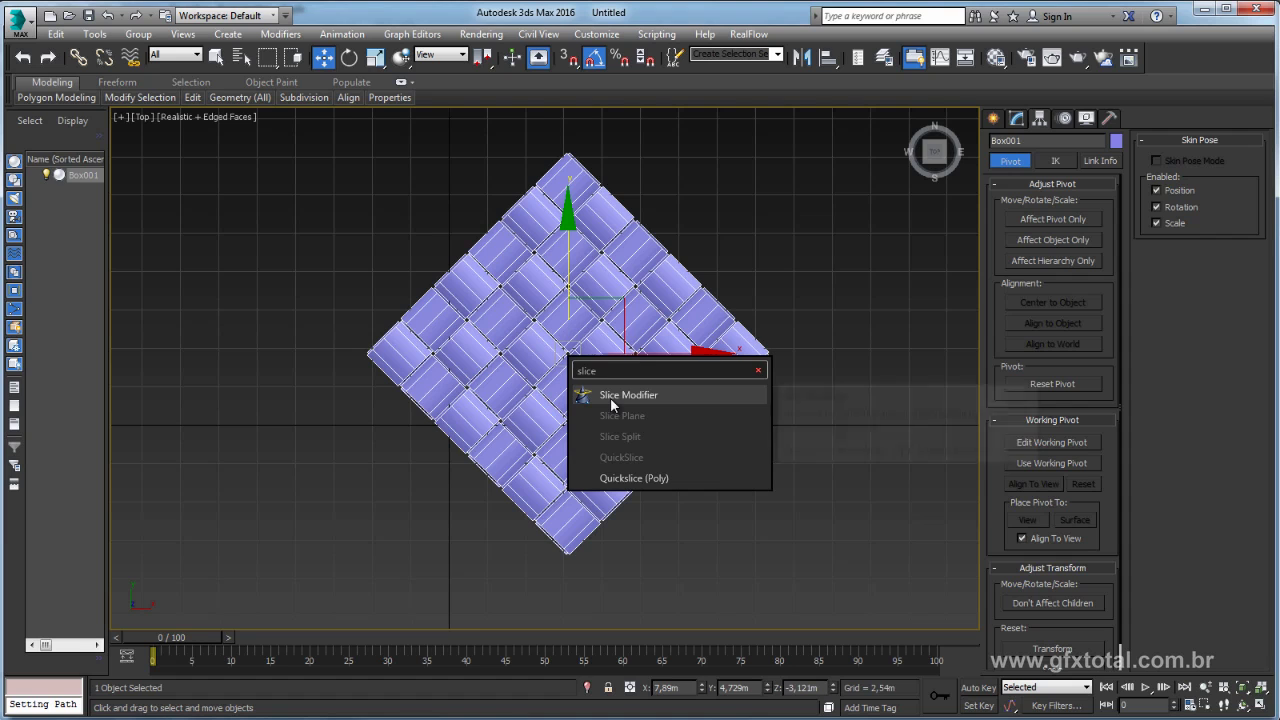
key("Return")
left_click(1016, 120)
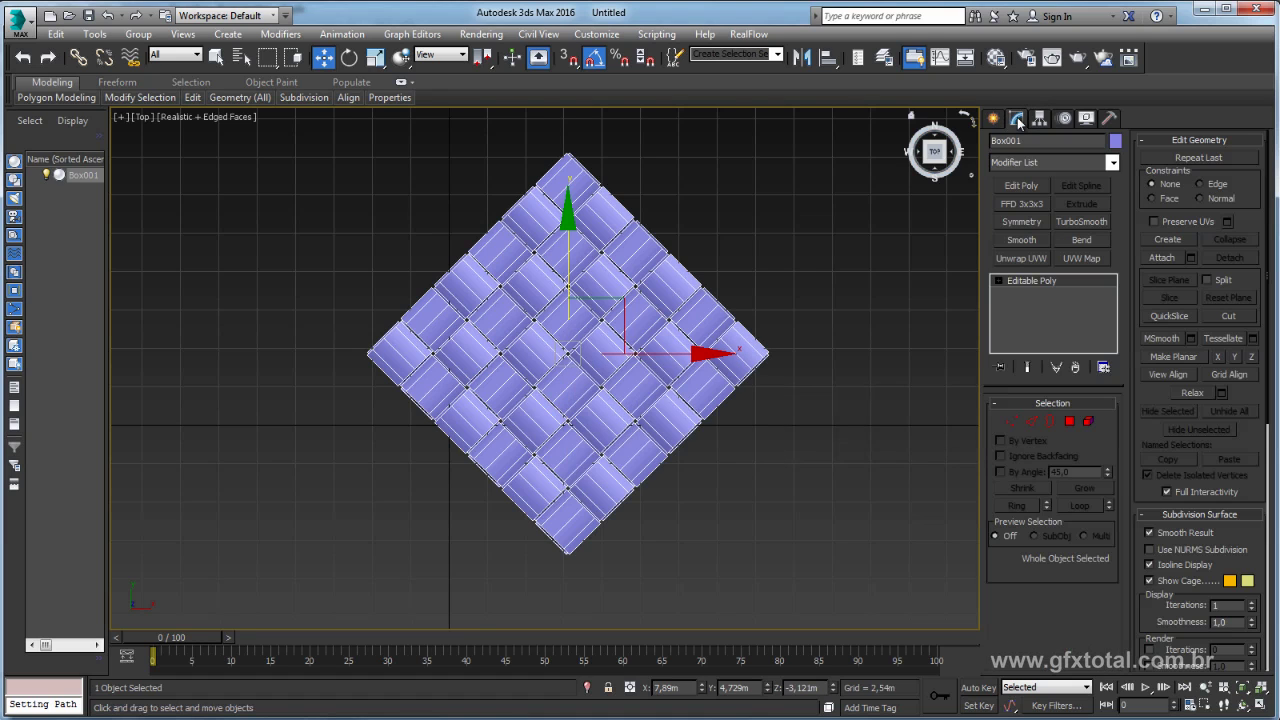
left_click(1111, 163)
left_click_drag(1113, 220, 1114, 560)
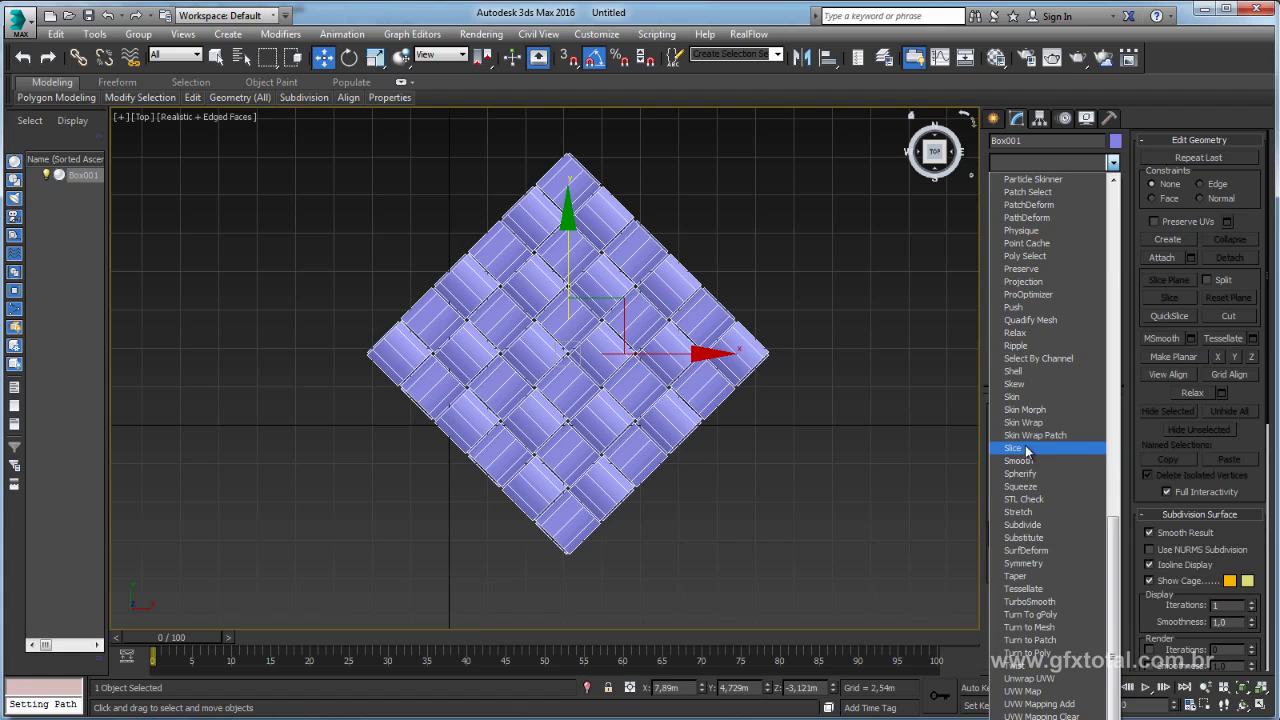
left_click(1014, 448)
Rotate the Slice Plane sub-object 90° about X
left_click(1014, 281)
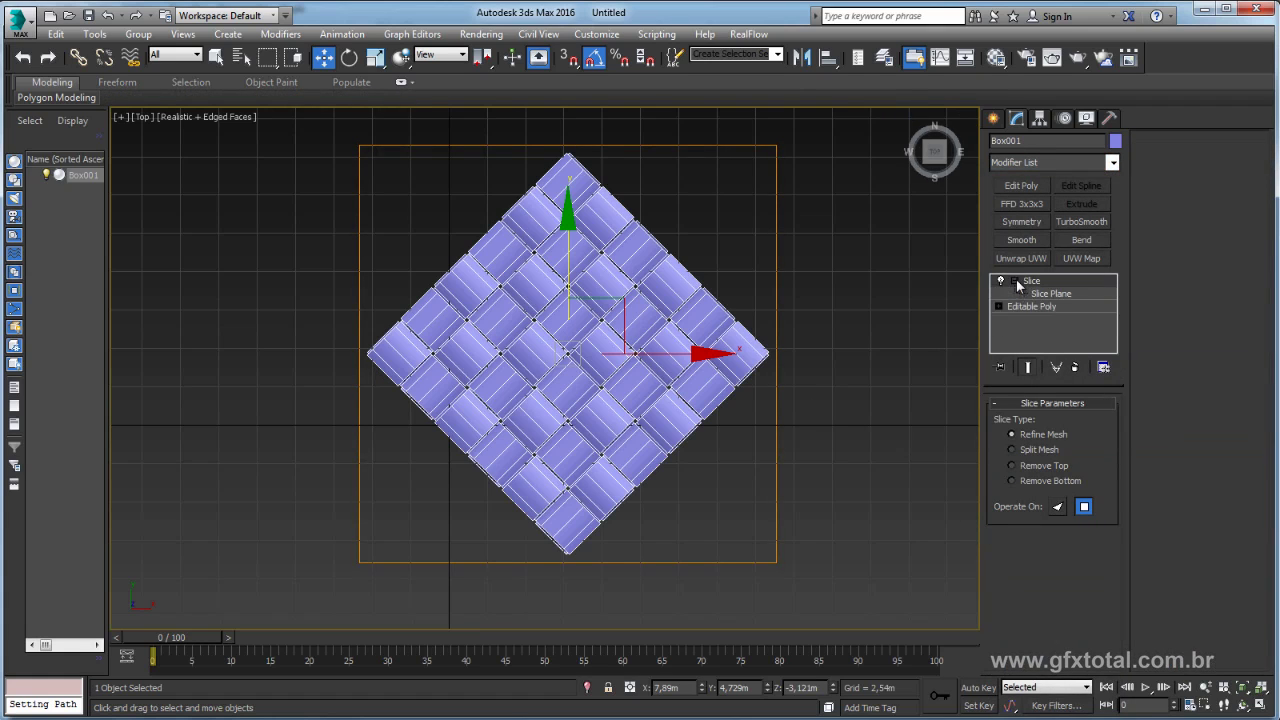
left_click(1045, 294)
key("e")
left_click_drag(572, 313, 573, 352)
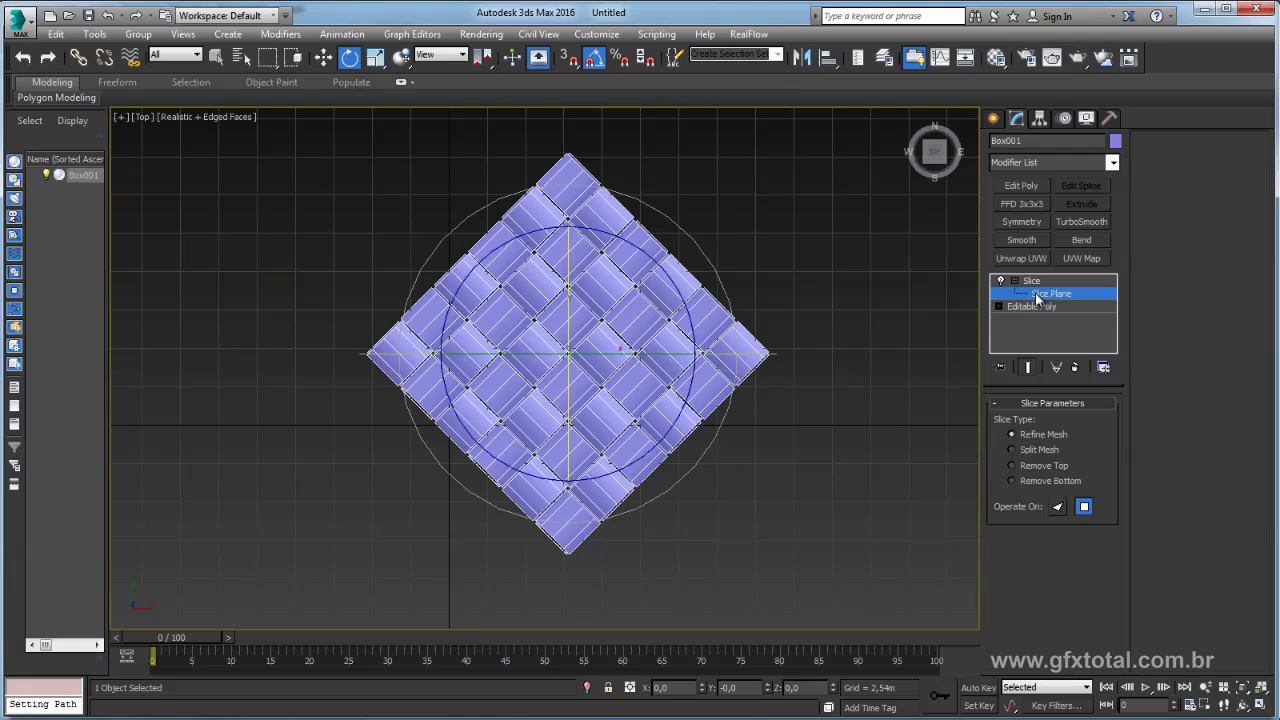
Move the first slice plane up into the diamond's upper half and shift it left
key("w")
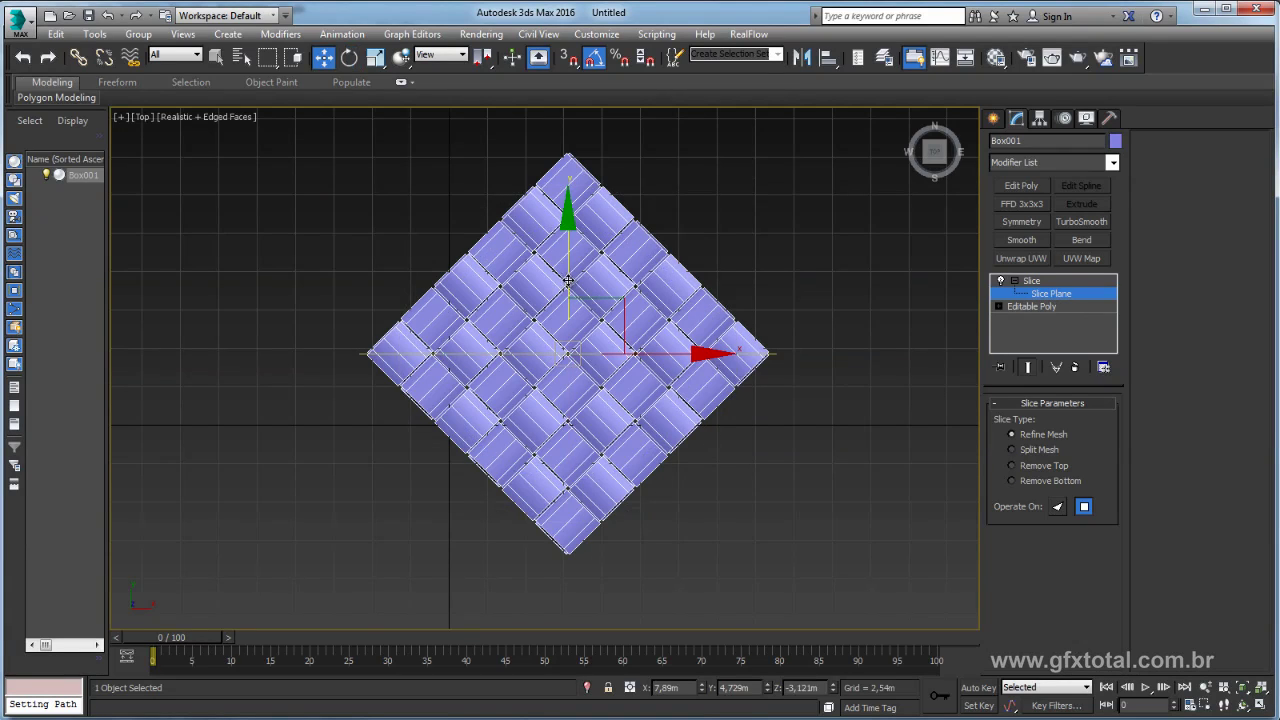
mouse_move(567, 281)
left_mouse_down()
mouse_move(567, 203)
mouse_move(585, 180)
left_mouse_up()
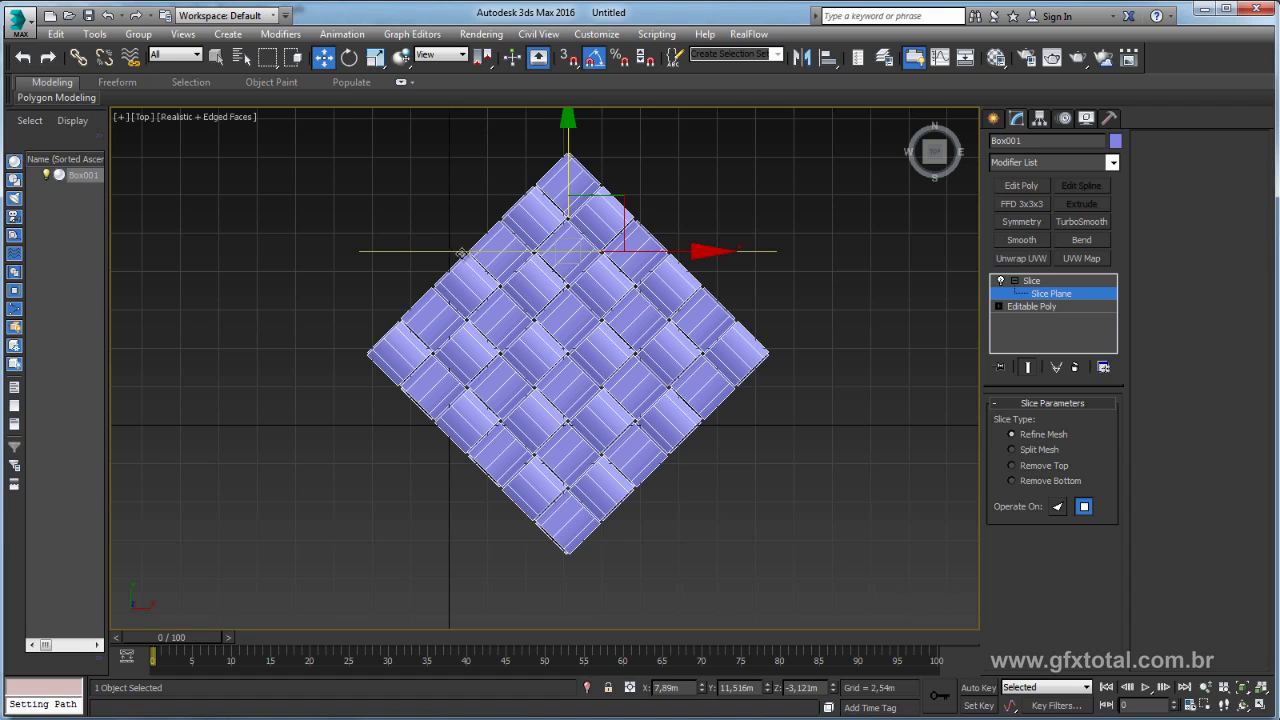
scroll(490, 285, "up", 3)
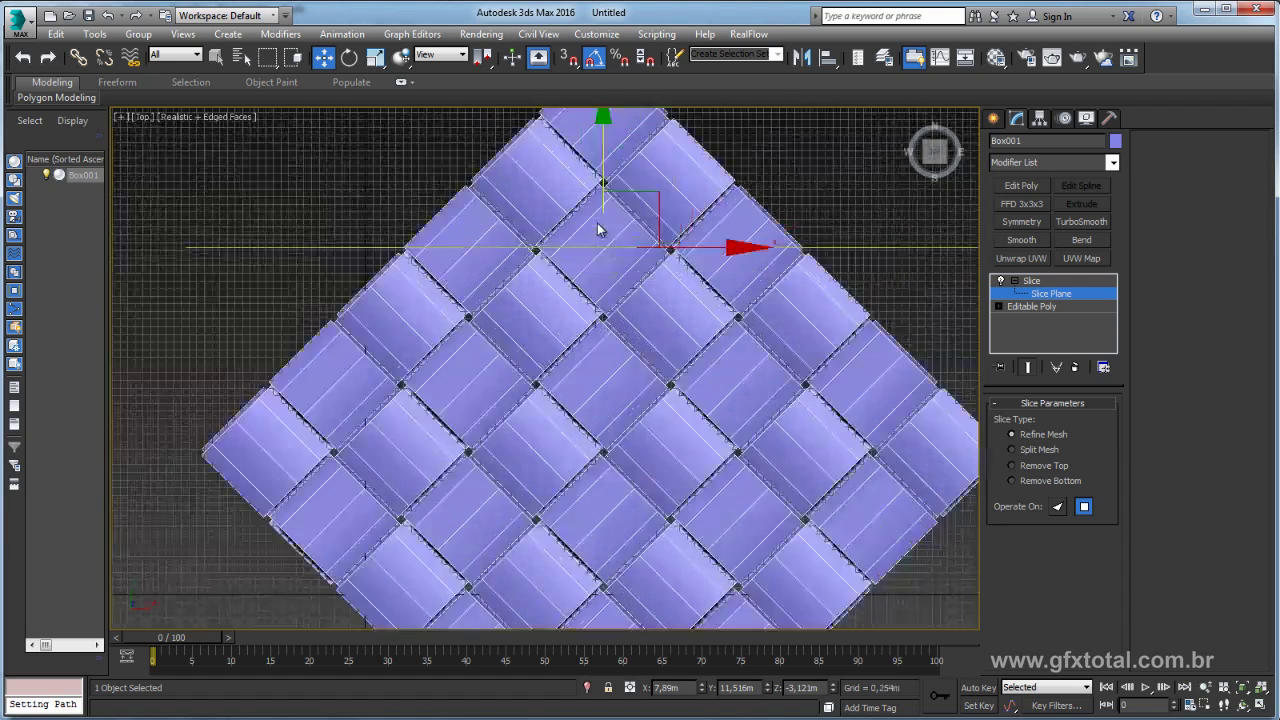
scroll(506, 263, "up", 5)
left_click_drag(746, 308, 478, 308)
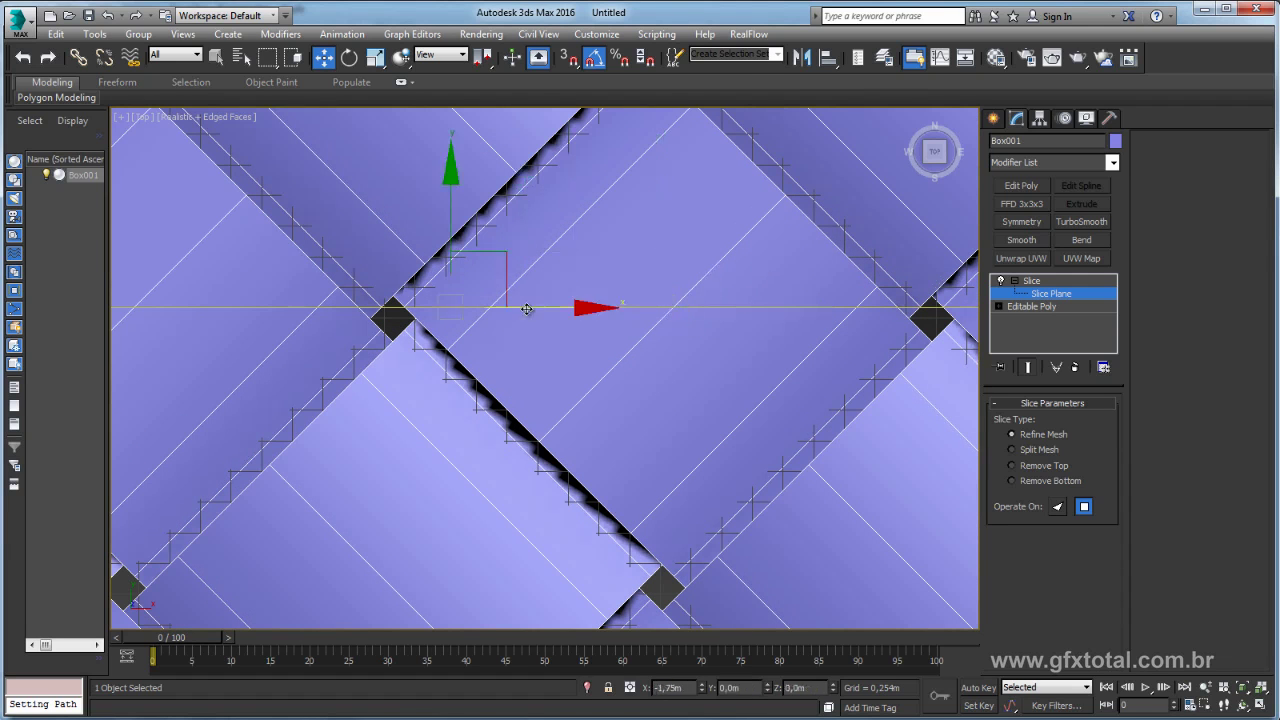
scroll(302, 361, "up", 4)
scroll(591, 270, "up", 2)
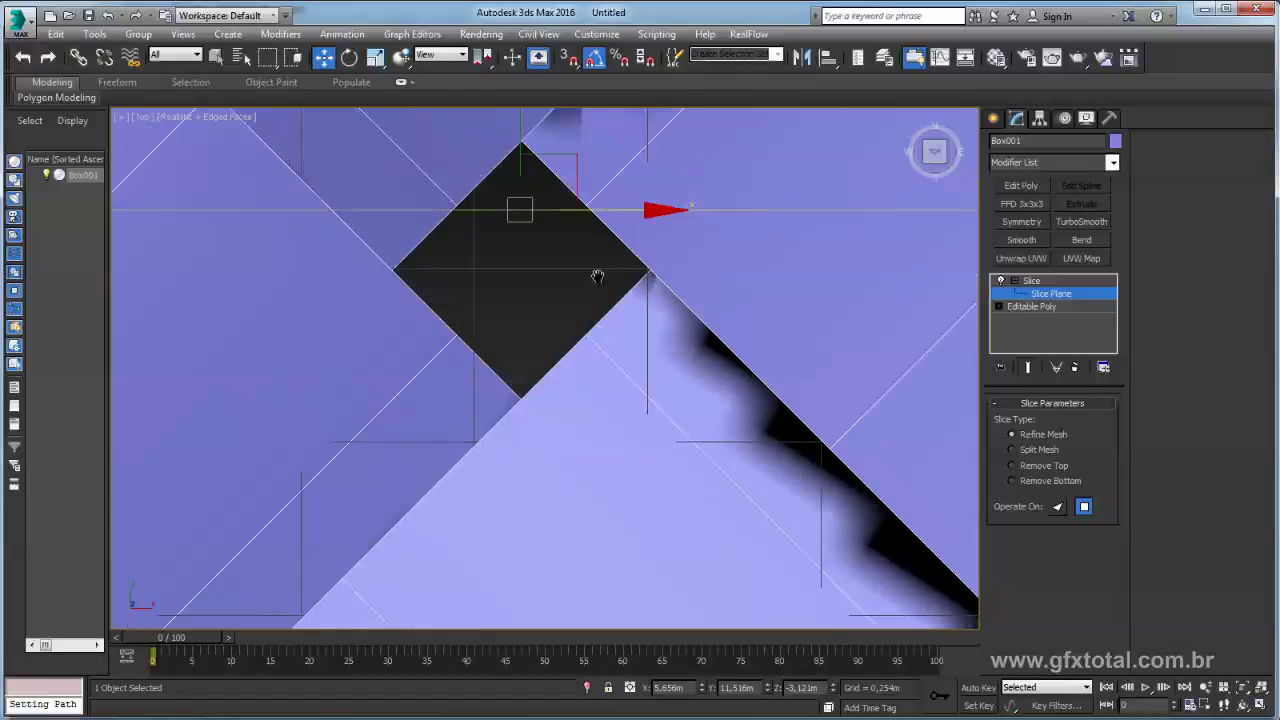
scroll(597, 274, "up", 2)
left_click_drag(540, 194, 518, 240)
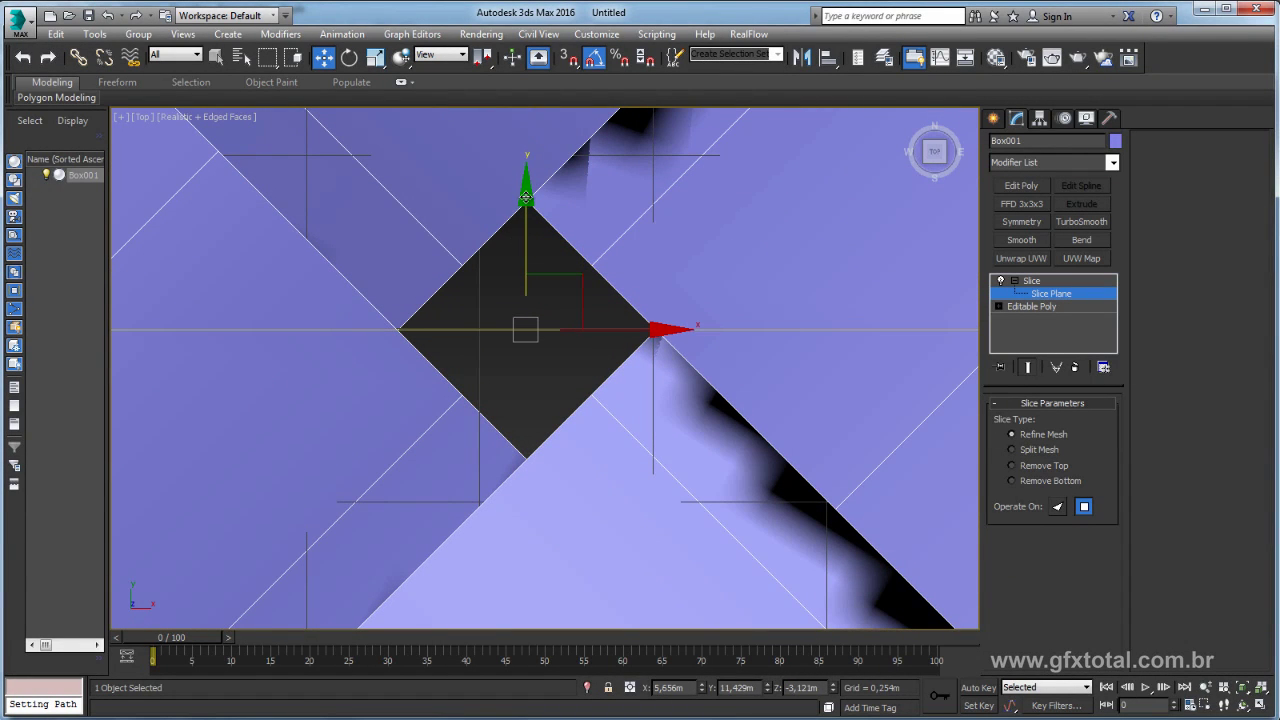
Settle the slice plane onto the dark gap's corner near the diamond's upper tip
scroll(474, 344, "up", 2)
left_click_drag(630, 327, 452, 327)
scroll(340, 343, "up", 3)
middle_click_drag(520, 303, 198, 349)
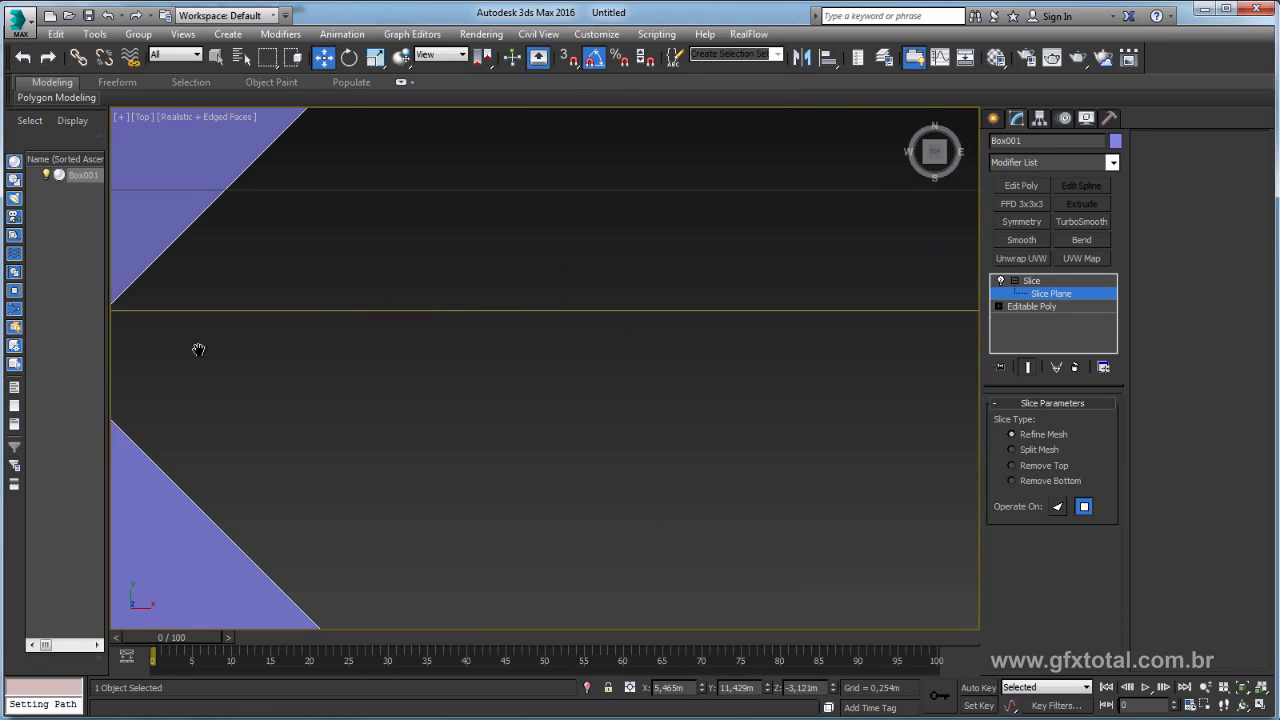
scroll(198, 349, "down", 2)
scroll(180, 280, "up", 2)
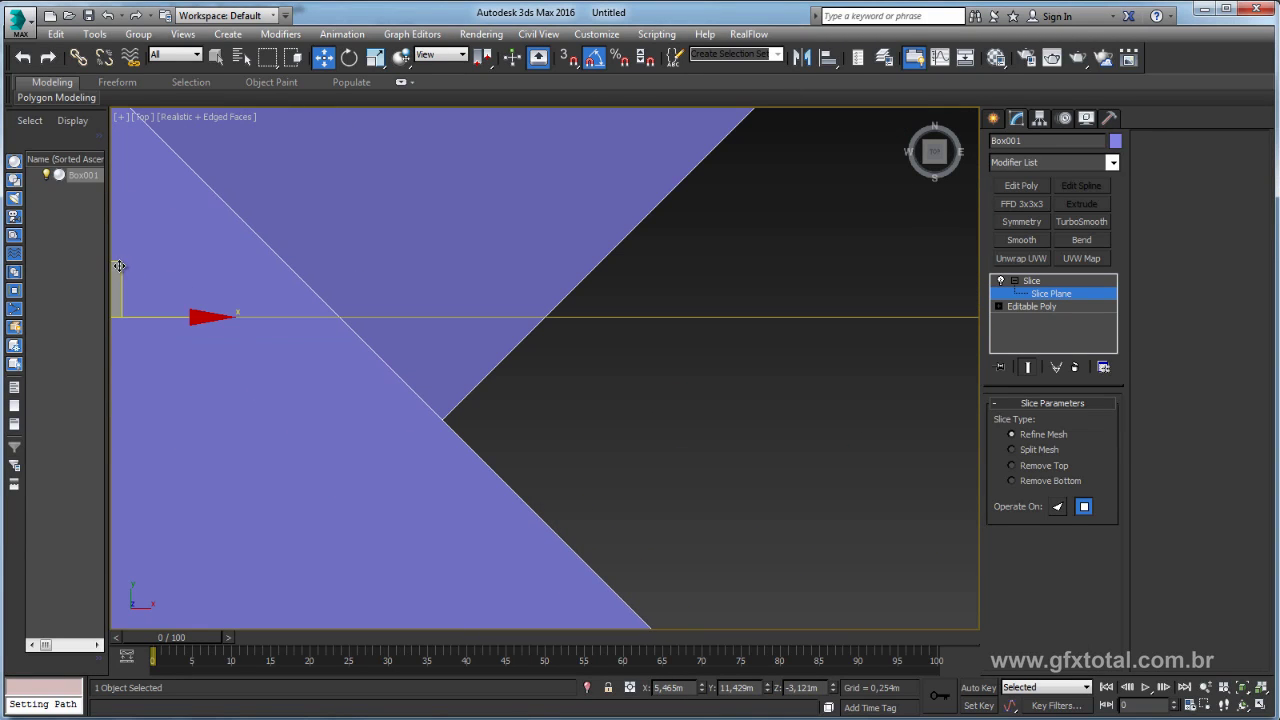
mouse_move(119, 265)
left_mouse_down()
mouse_move(494, 368)
mouse_move(437, 416)
left_mouse_up()
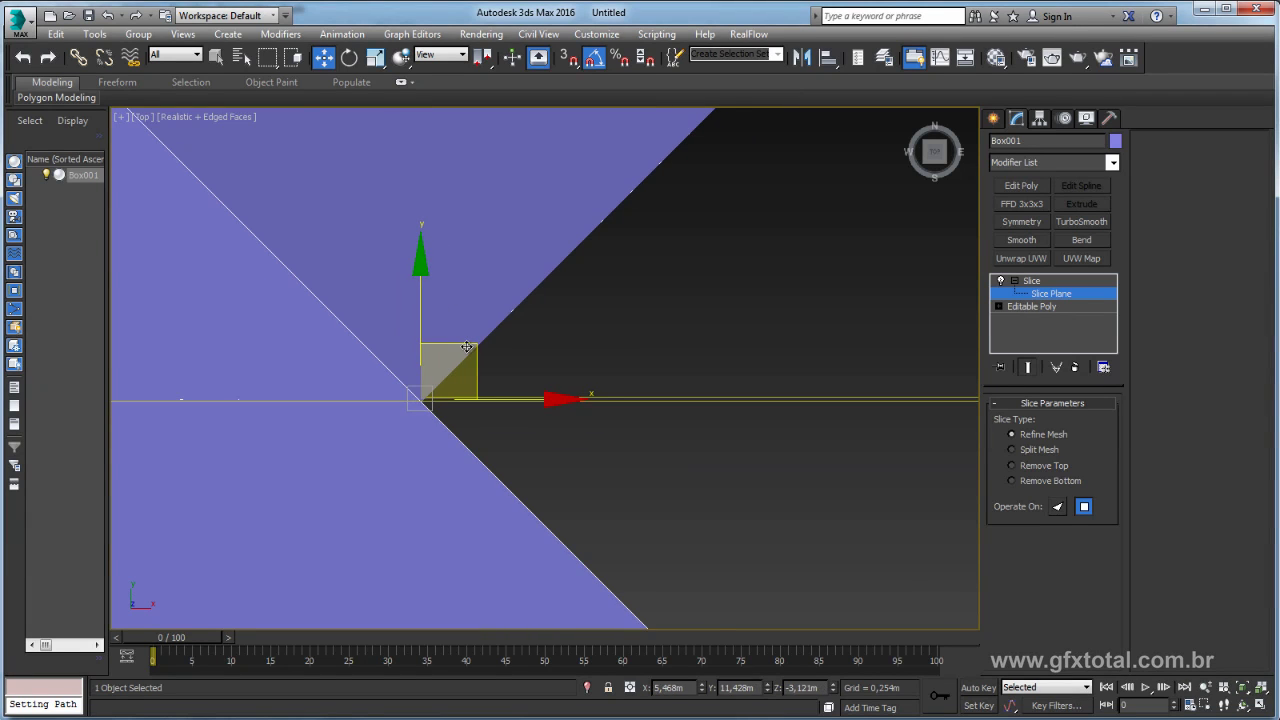
middle_click_drag(457, 414, 587, 394)
scroll(587, 394, "down", 5)
scroll(757, 437, "down", 5)
middle_click_drag(900, 490, 776, 285)
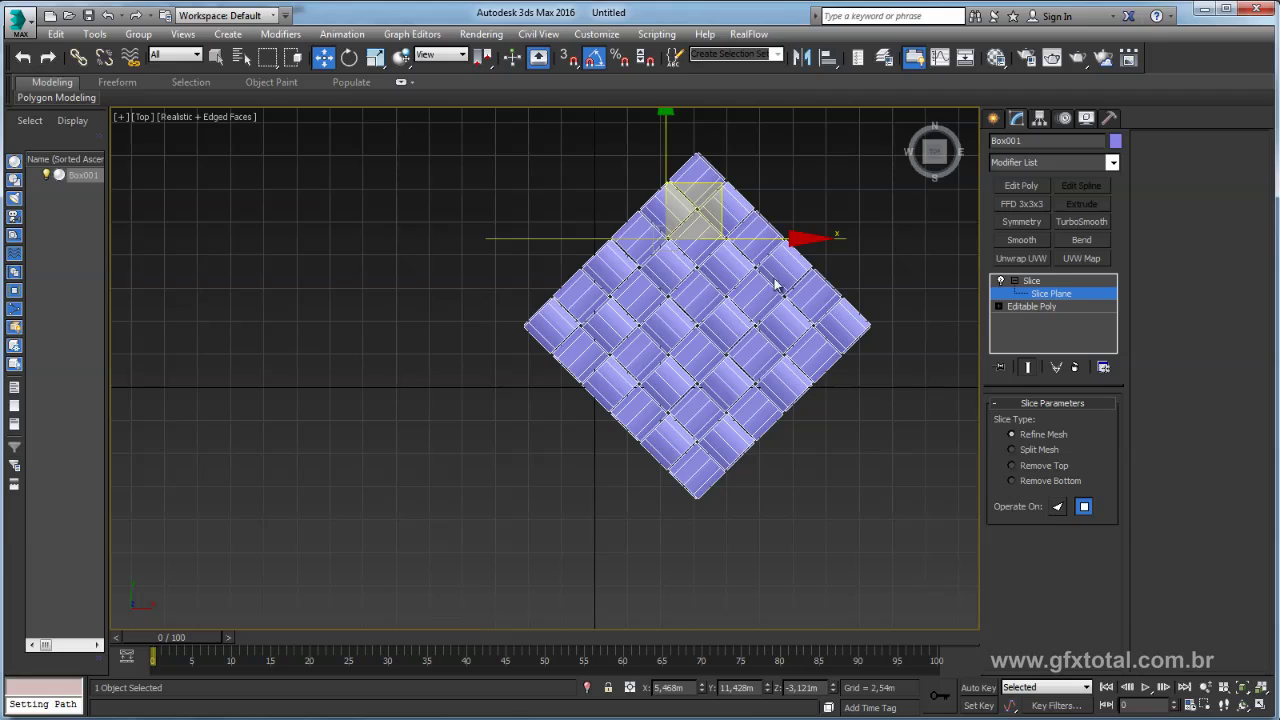
left_click(1034, 283)
Copy the Slice modifier and paste a second Slice, opening its Slice Plane
right_click(1034, 281)
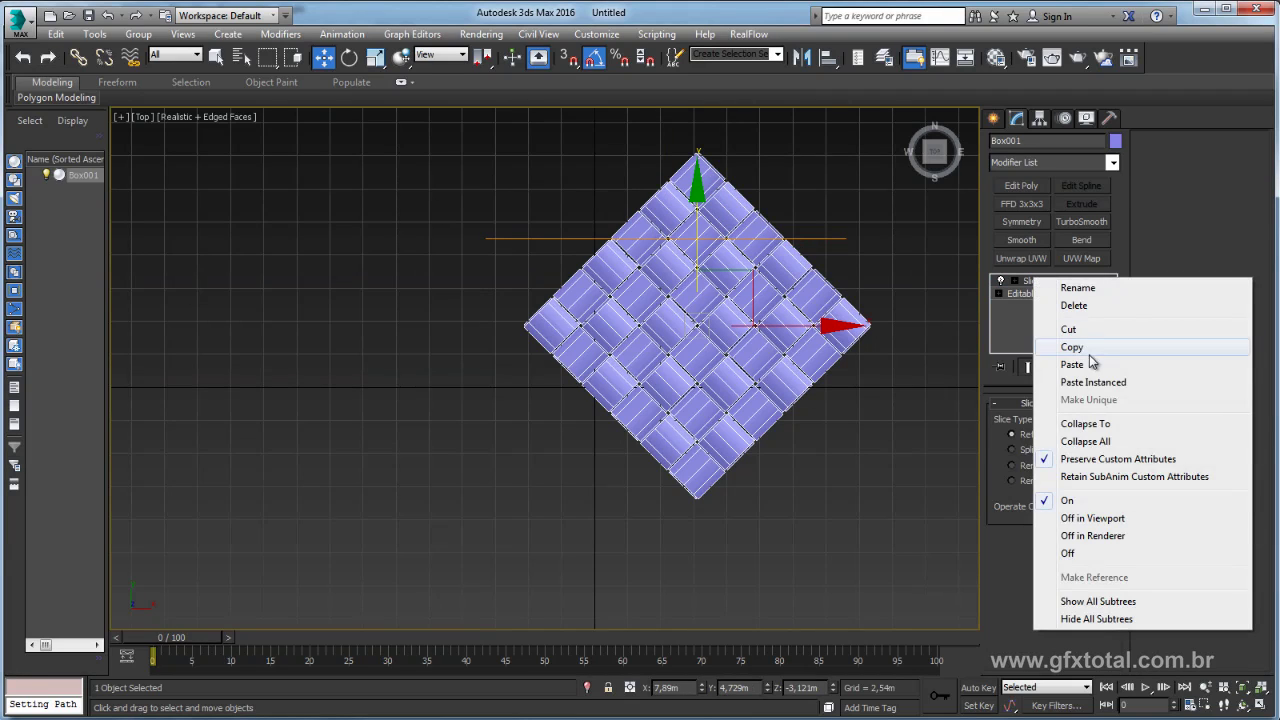
left_click(1074, 346)
right_click(1034, 281)
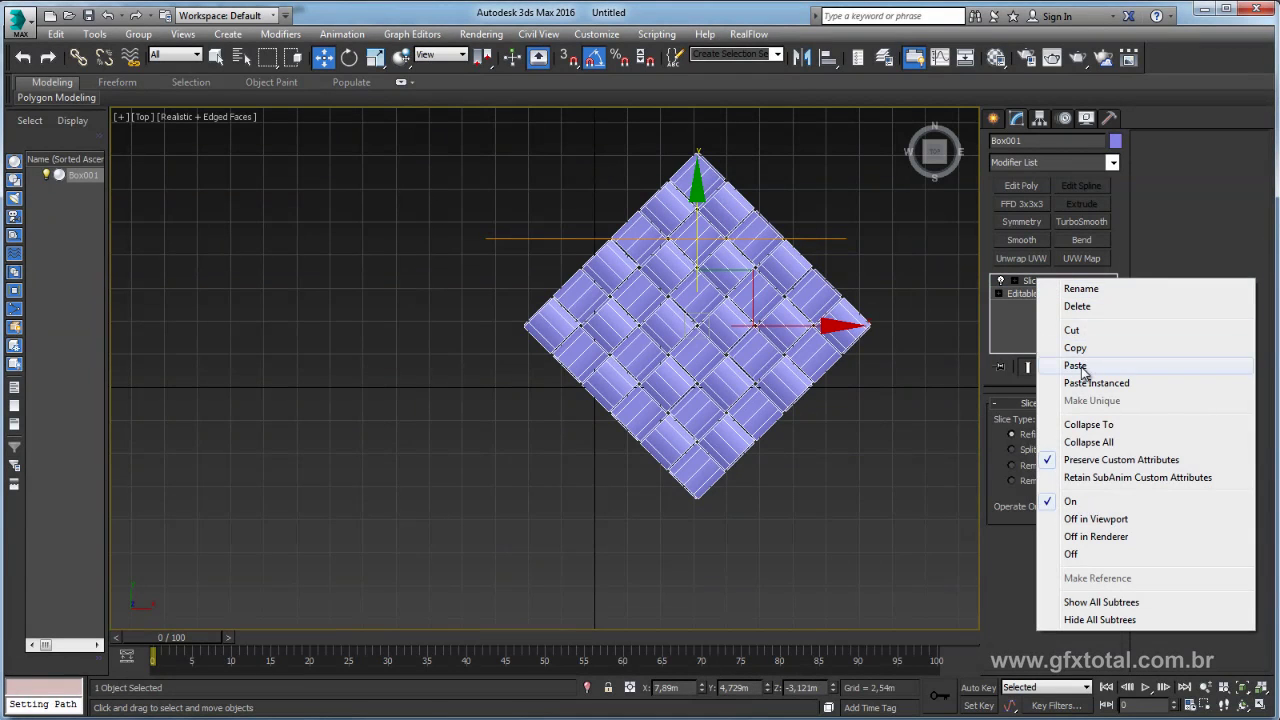
left_click(1084, 364)
left_click(1032, 281)
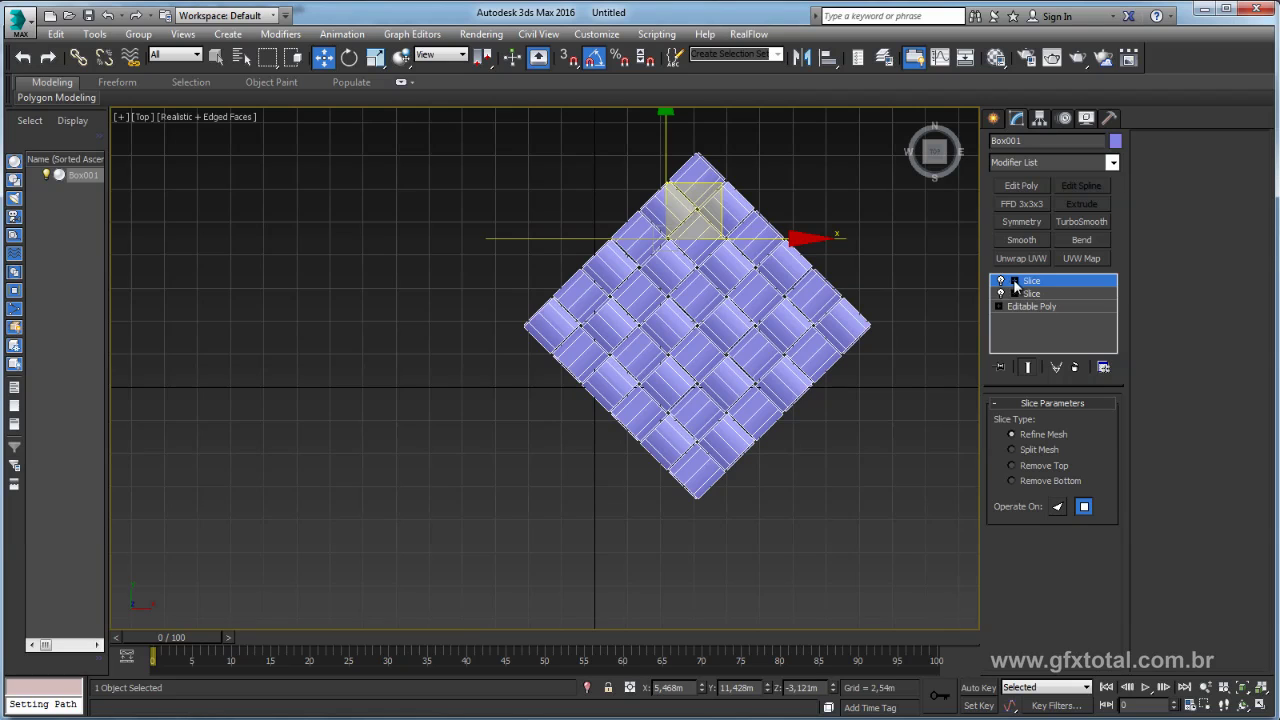
left_click(1014, 281)
left_click(1050, 293)
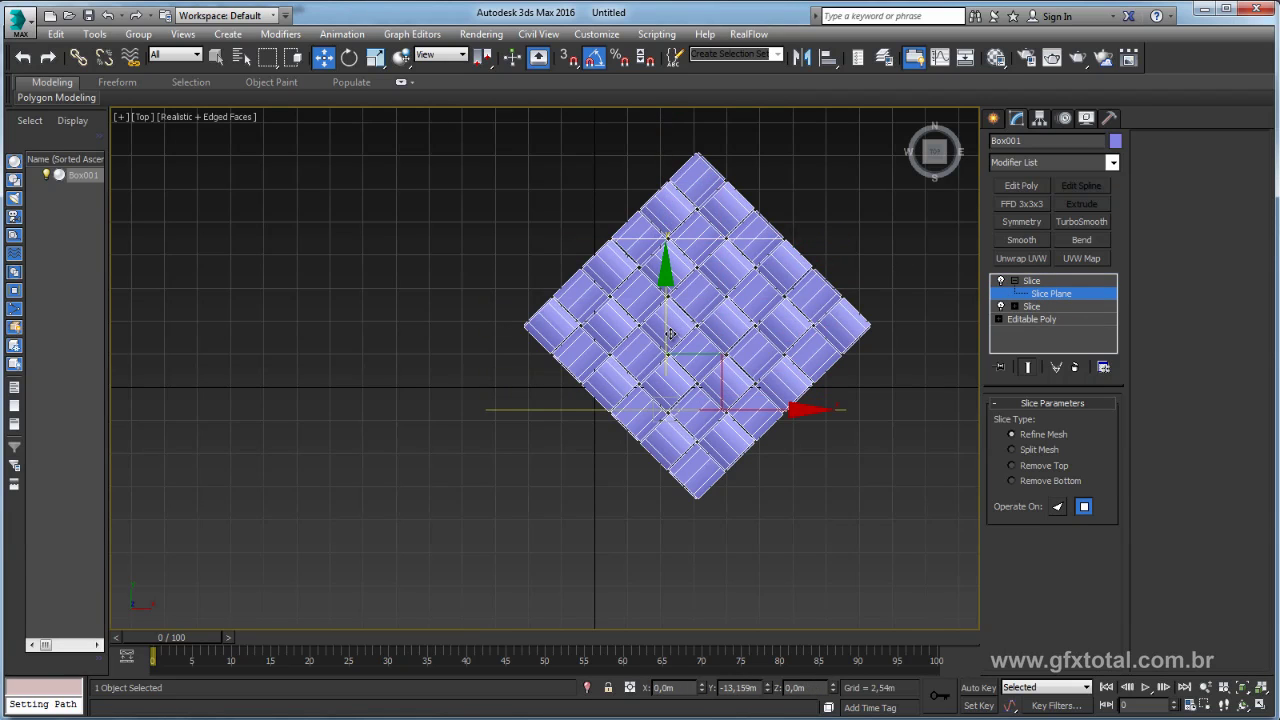
Move the second slice plane down onto a gap corner in the diamond's lower half
scroll(680, 437, "up", 5)
scroll(655, 325, "up", 3)
scroll(555, 220, "up", 5)
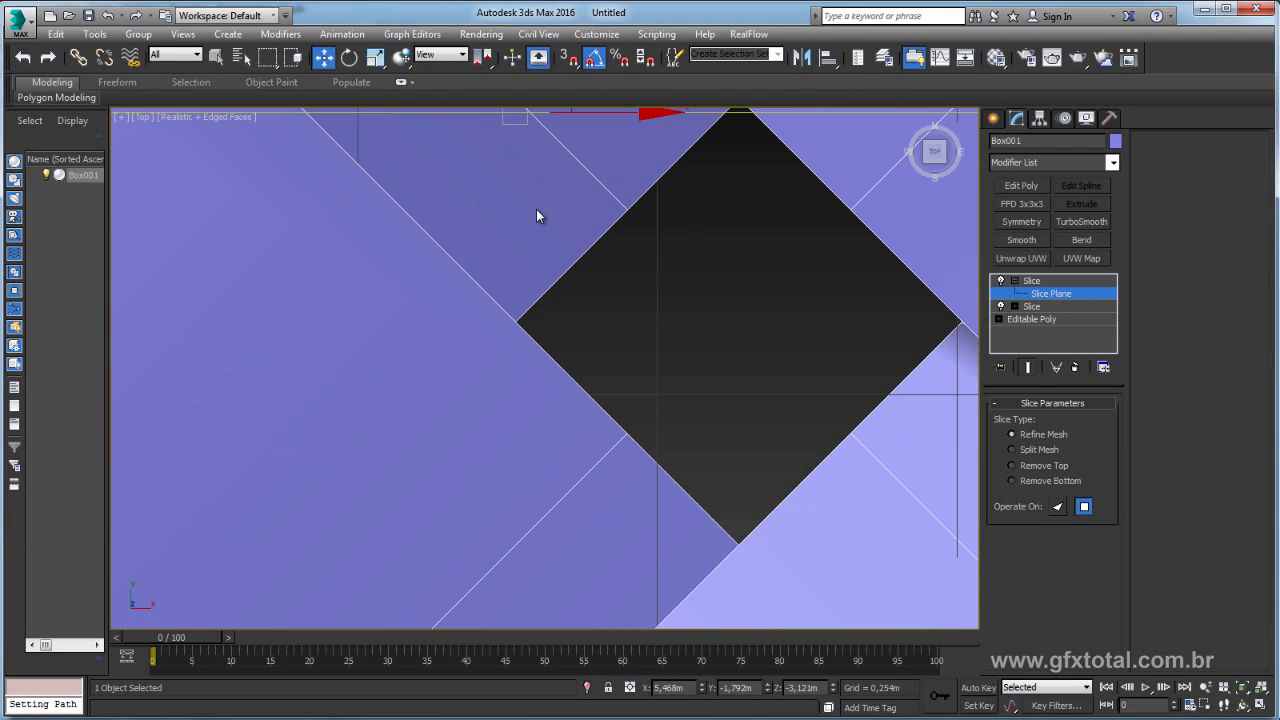
scroll(530, 245, "down", 1)
left_click_drag(512, 143, 512, 352)
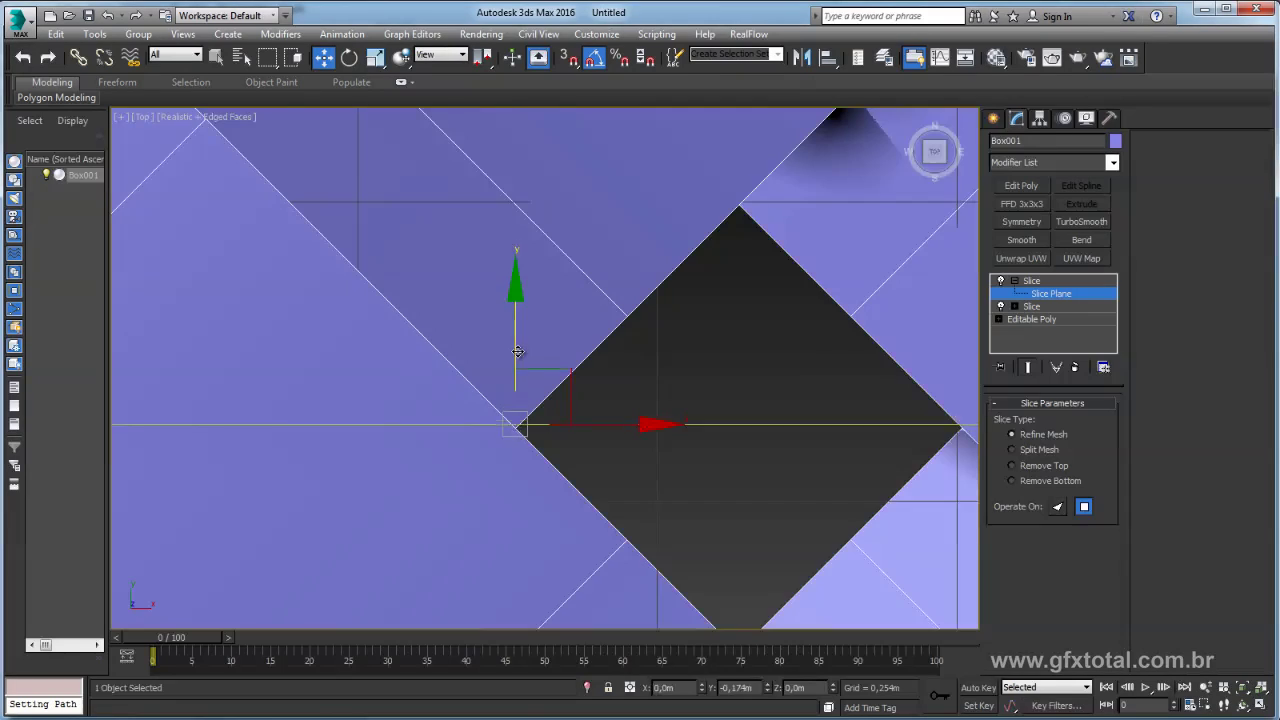
scroll(514, 480, "up", 3)
scroll(575, 232, "up", 3)
scroll(543, 506, "down", 2)
scroll(646, 391, "down", 2)
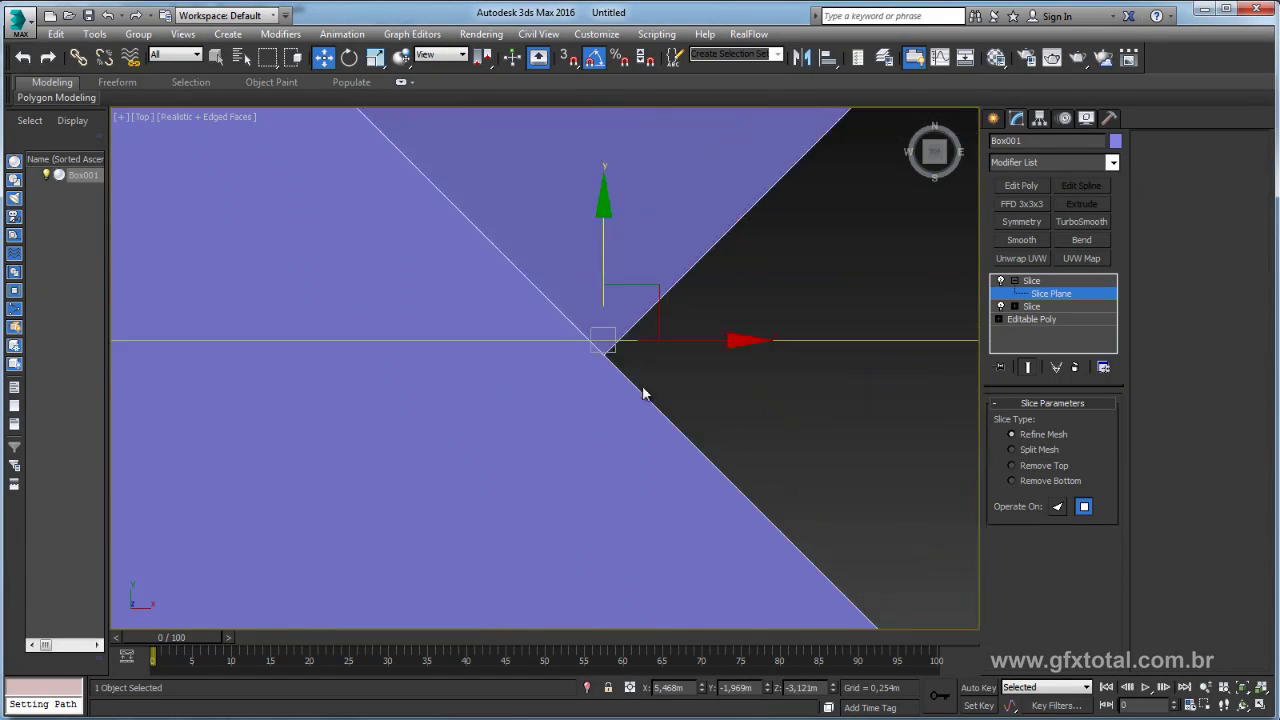
left_click_drag(604, 271, 605, 271)
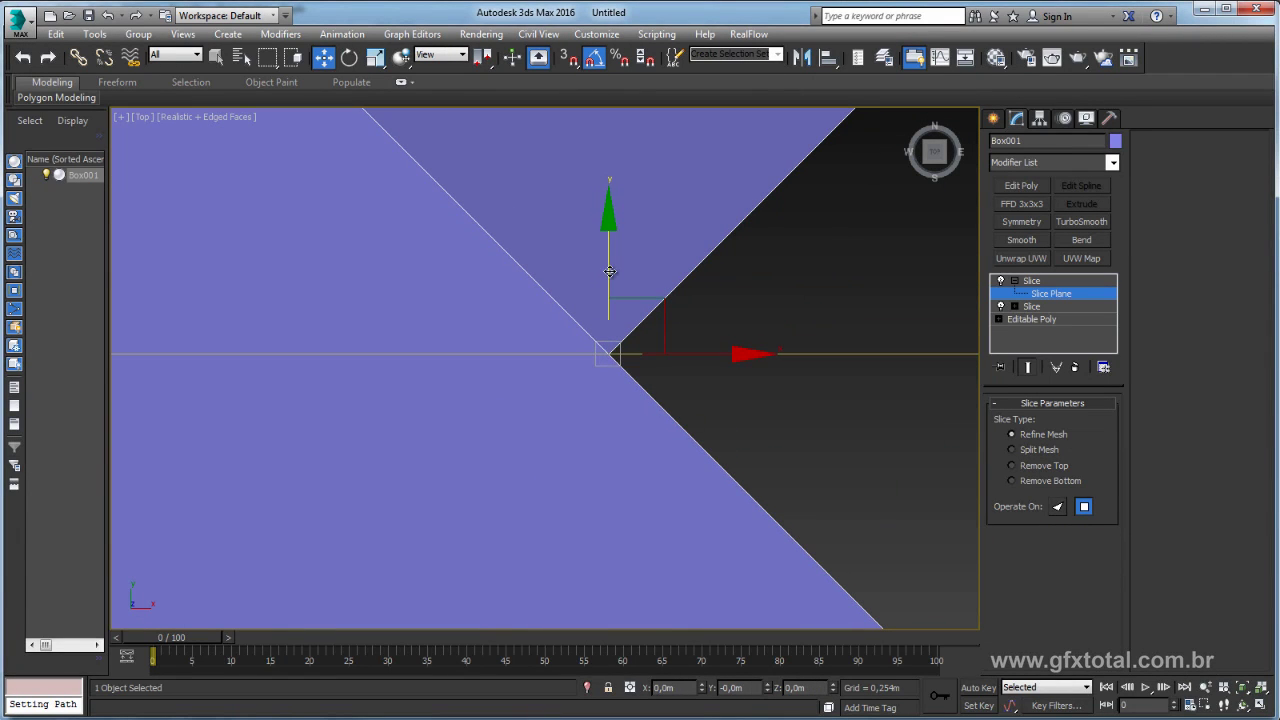
scroll(605, 271, "down", 3)
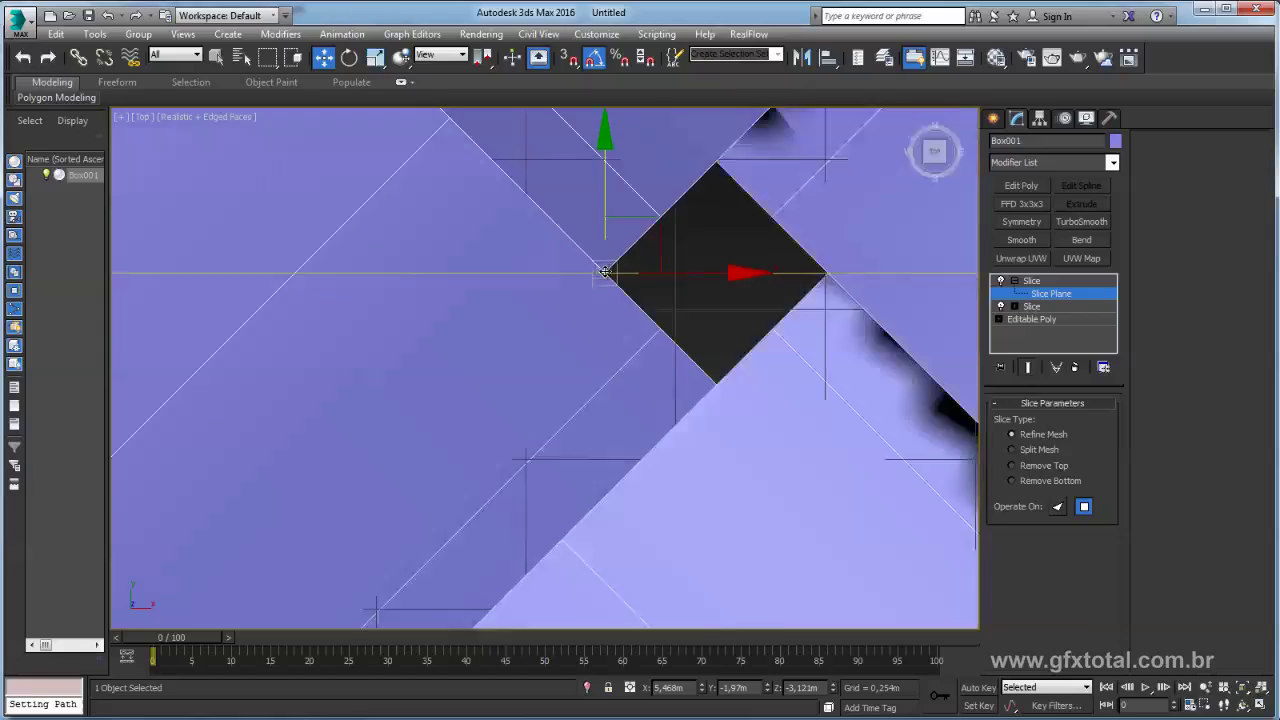
scroll(605, 271, "down", 3)
scroll(663, 303, "down", 2)
scroll(664, 300, "up", 2)
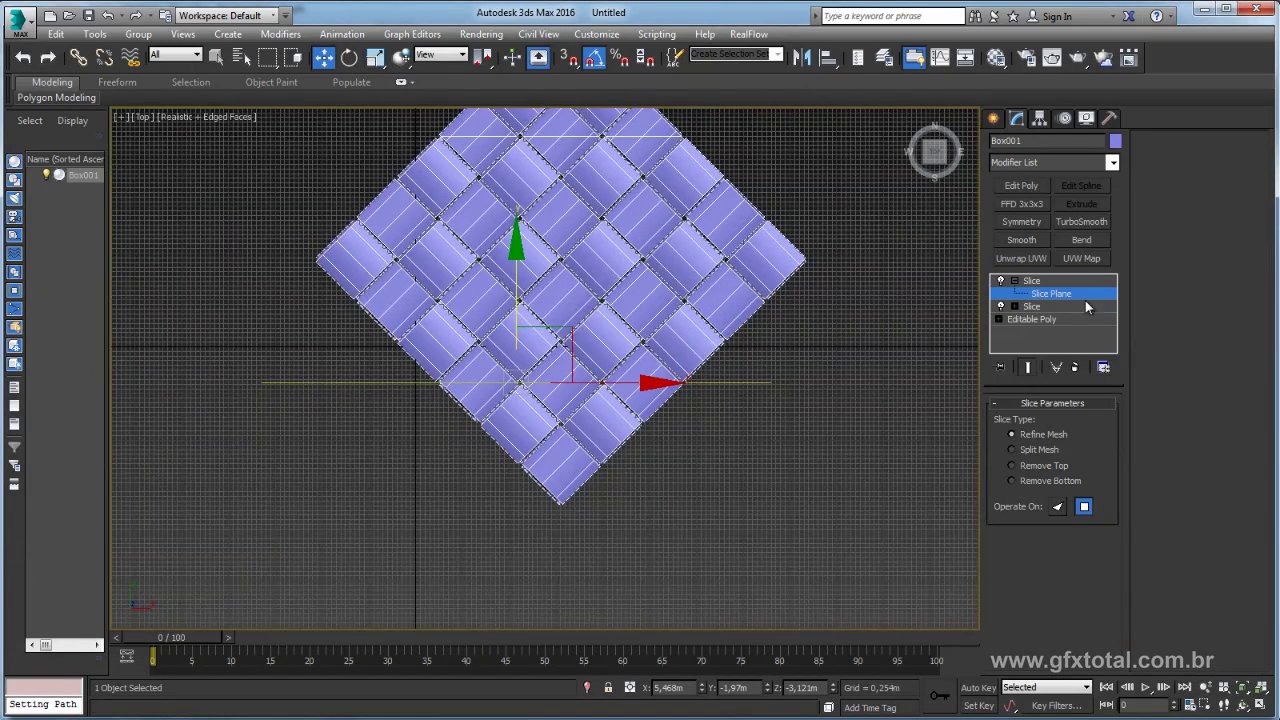
left_click(1030, 281)
Paste a third Slice modifier and rotate its plane -90° in Z to vertical
left_click(1014, 281)
right_click(1043, 287)
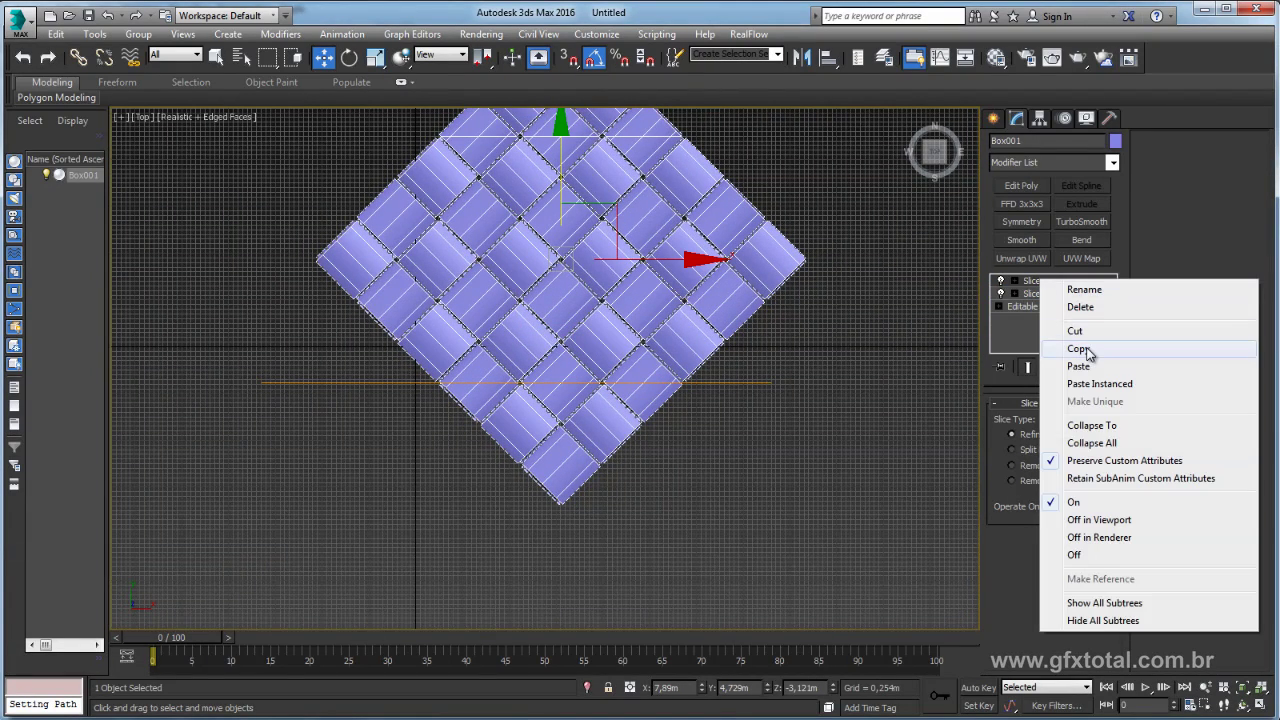
left_click(1087, 352)
right_click(1030, 287)
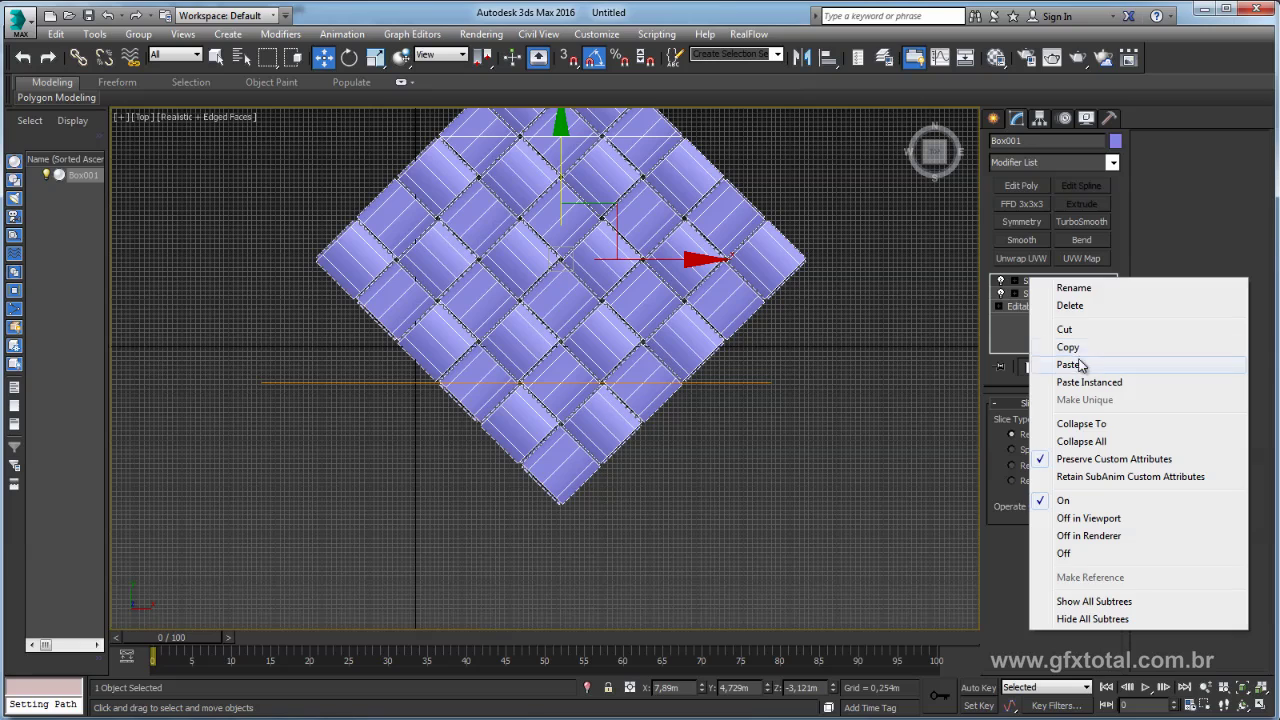
left_click(1080, 366)
left_click(1014, 281)
left_click(1050, 293)
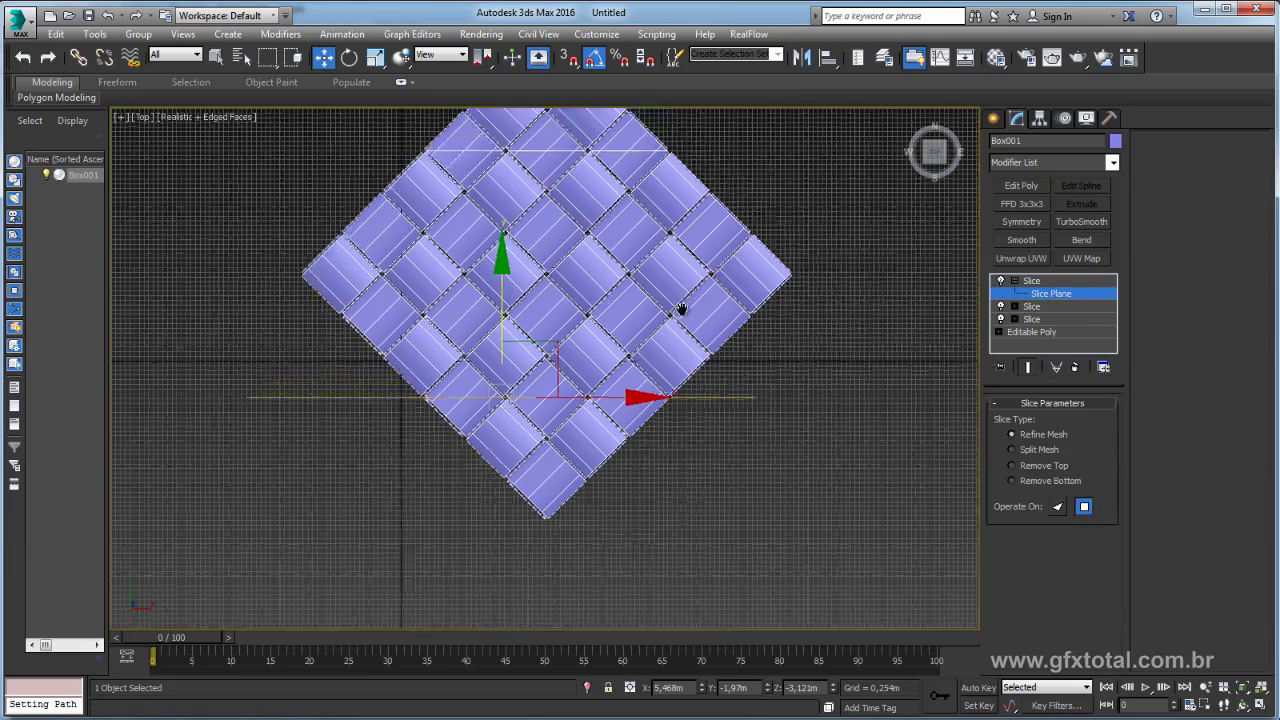
key("e")
left_click_drag(517, 364, 574, 391)
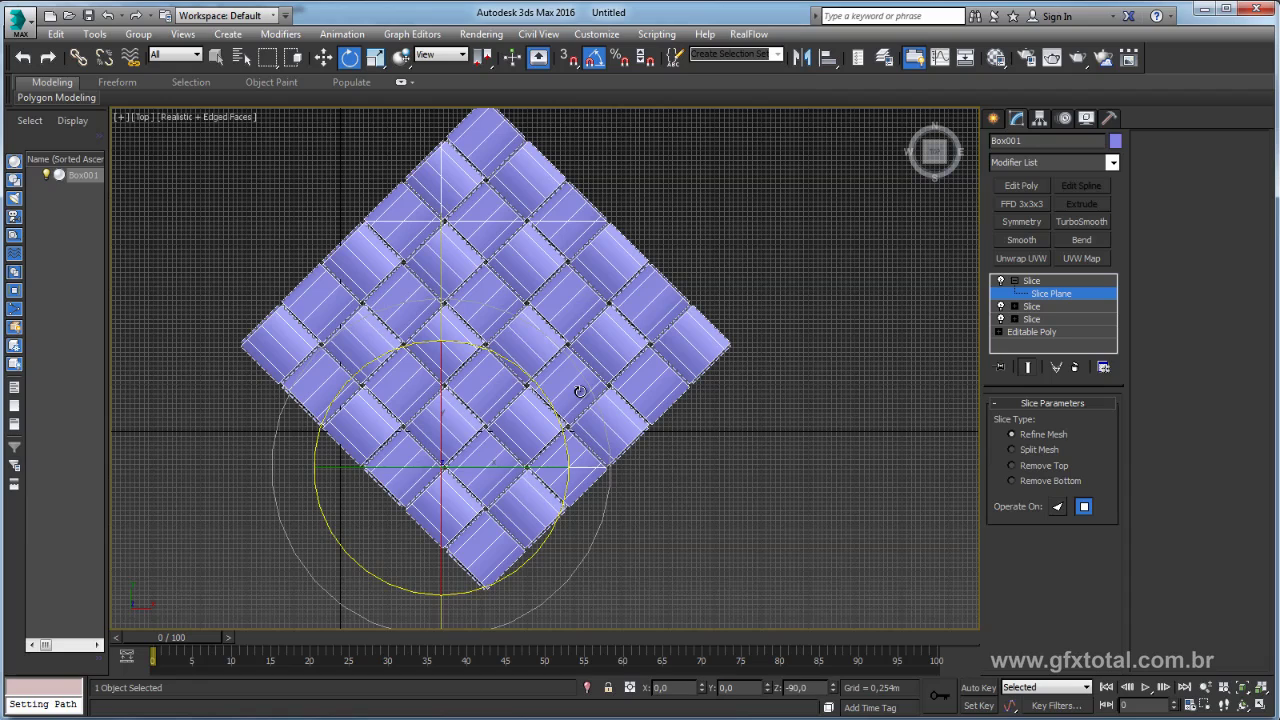
Move the vertical slice plane onto a gap corner on the diamond's left side
key("w")
left_click_drag(501, 466, 418, 352)
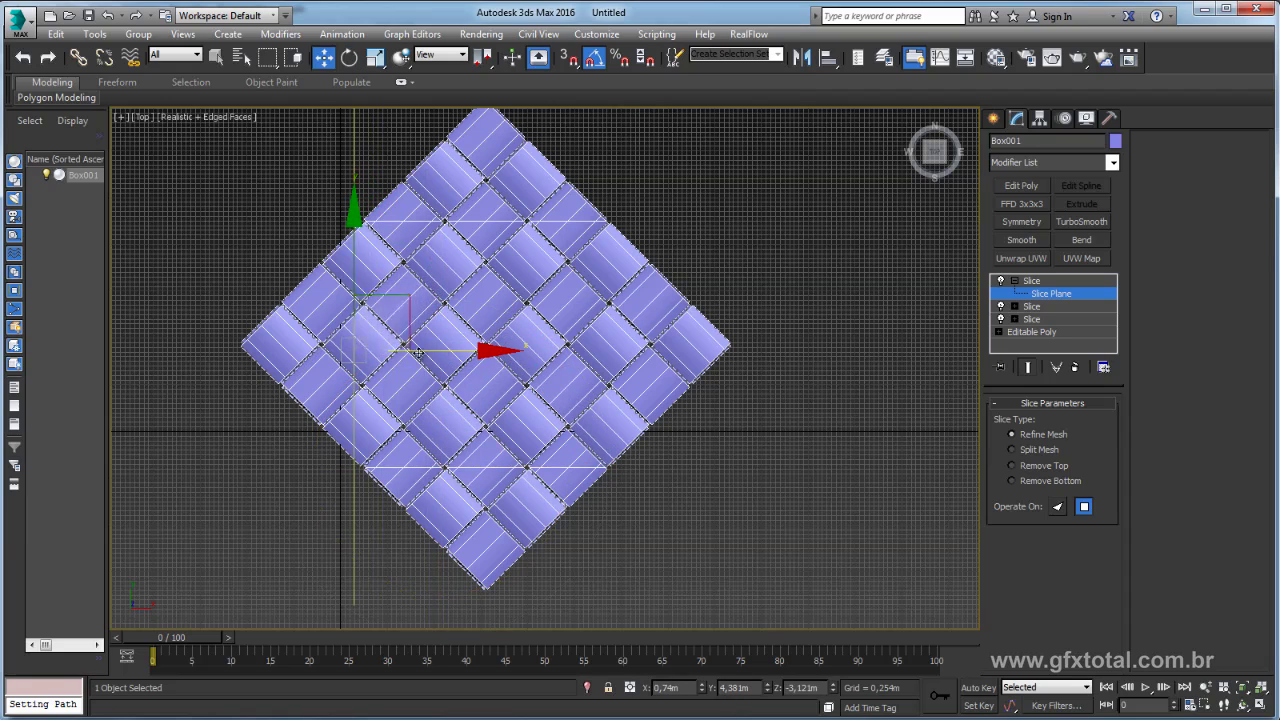
scroll(450, 365, "up", 3)
scroll(450, 365, "up", 2)
left_click_drag(348, 257, 374, 360)
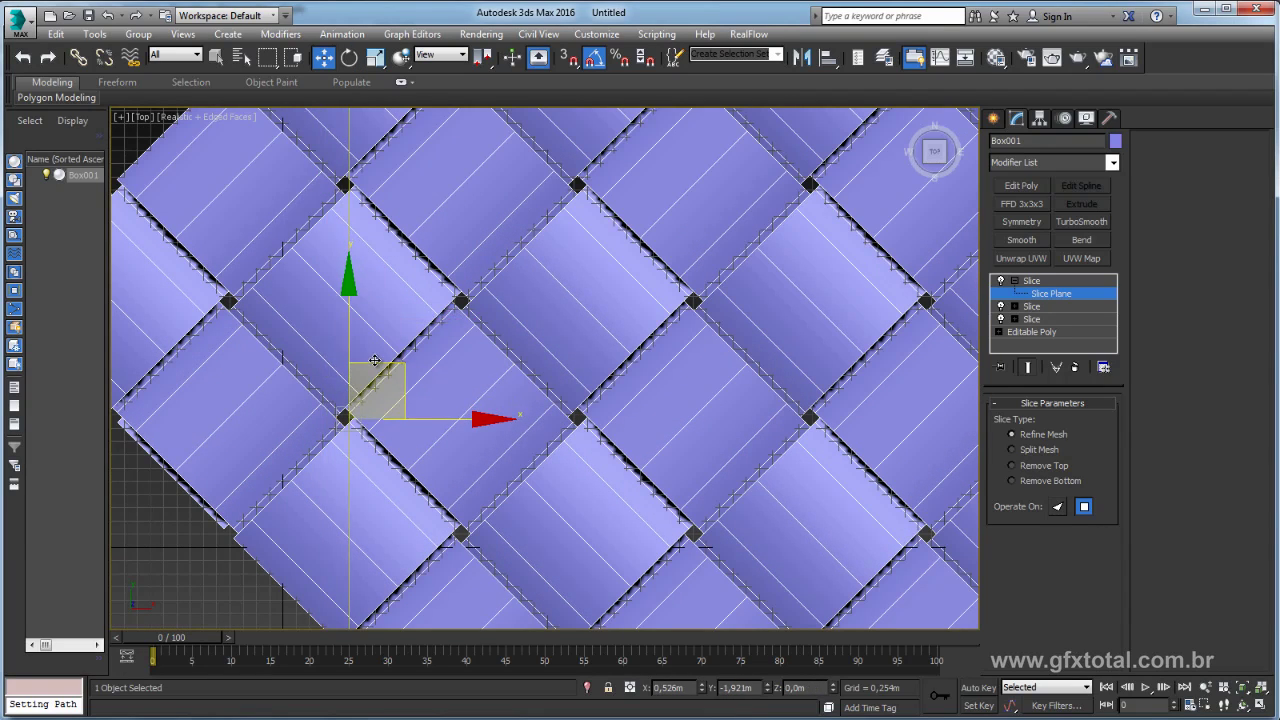
scroll(374, 360, "up", 2)
scroll(343, 420, "up", 2)
scroll(363, 331, "up", 2)
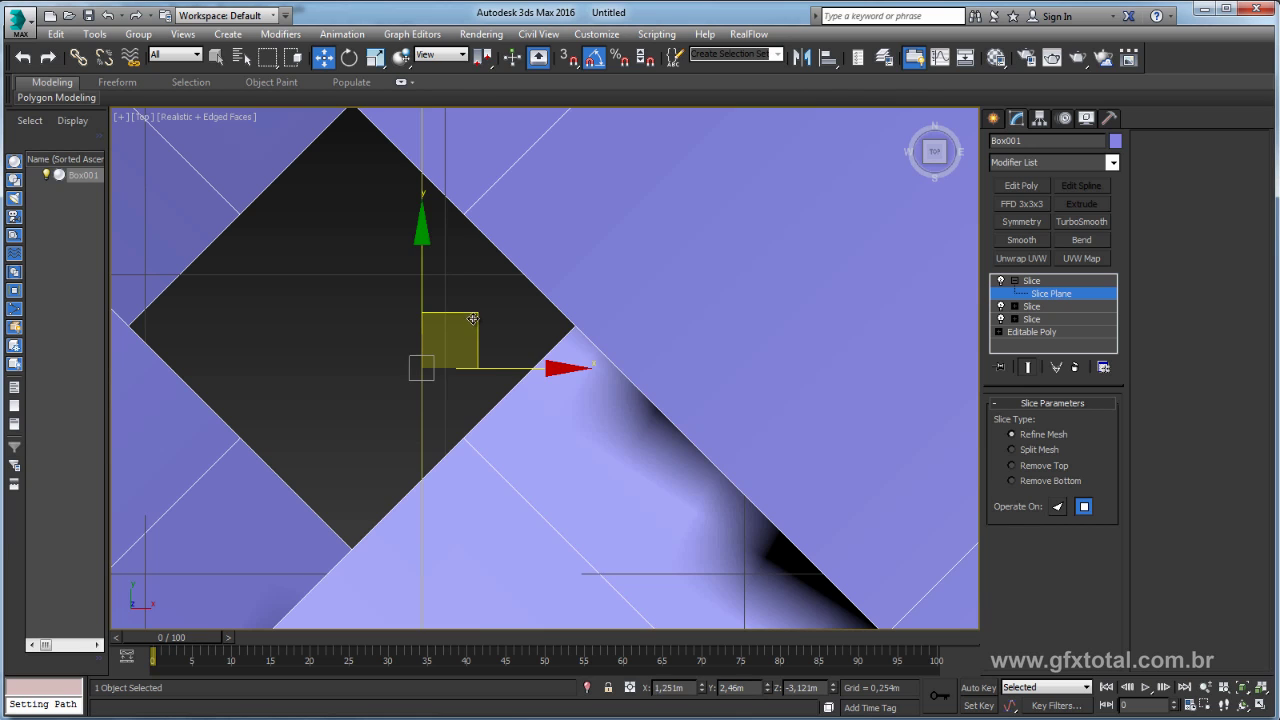
mouse_move(472, 318)
left_mouse_down()
mouse_move(408, 178)
mouse_move(388, 421)
mouse_move(401, 494)
mouse_move(440, 296)
mouse_move(409, 302)
mouse_move(415, 333)
left_mouse_up()
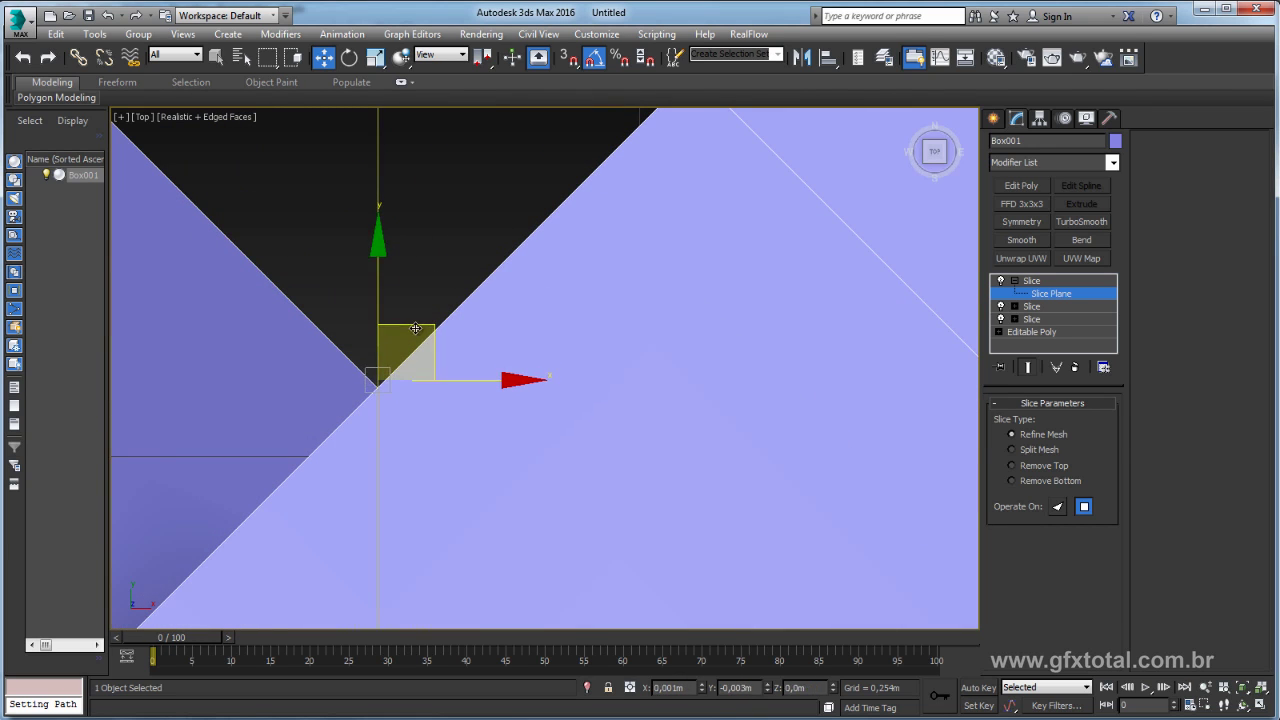
mouse_move(378, 387)
left_mouse_down()
mouse_move(389, 403)
mouse_move(364, 210)
mouse_move(529, 404)
mouse_move(480, 145)
mouse_move(440, 240)
mouse_move(449, 293)
mouse_move(429, 329)
left_mouse_up()
left_click_drag(502, 211, 497, 195)
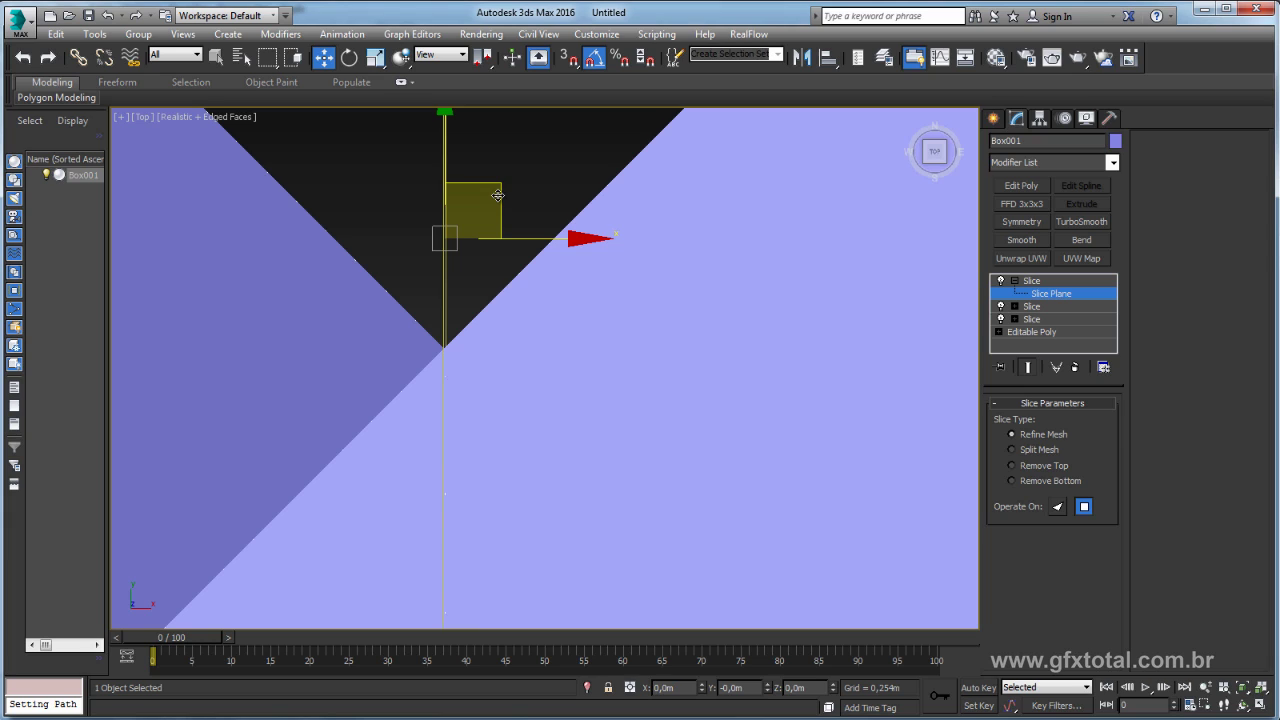
scroll(500, 190, "down", 2)
scroll(606, 262, "down", 3)
scroll(692, 302, "down", 3)
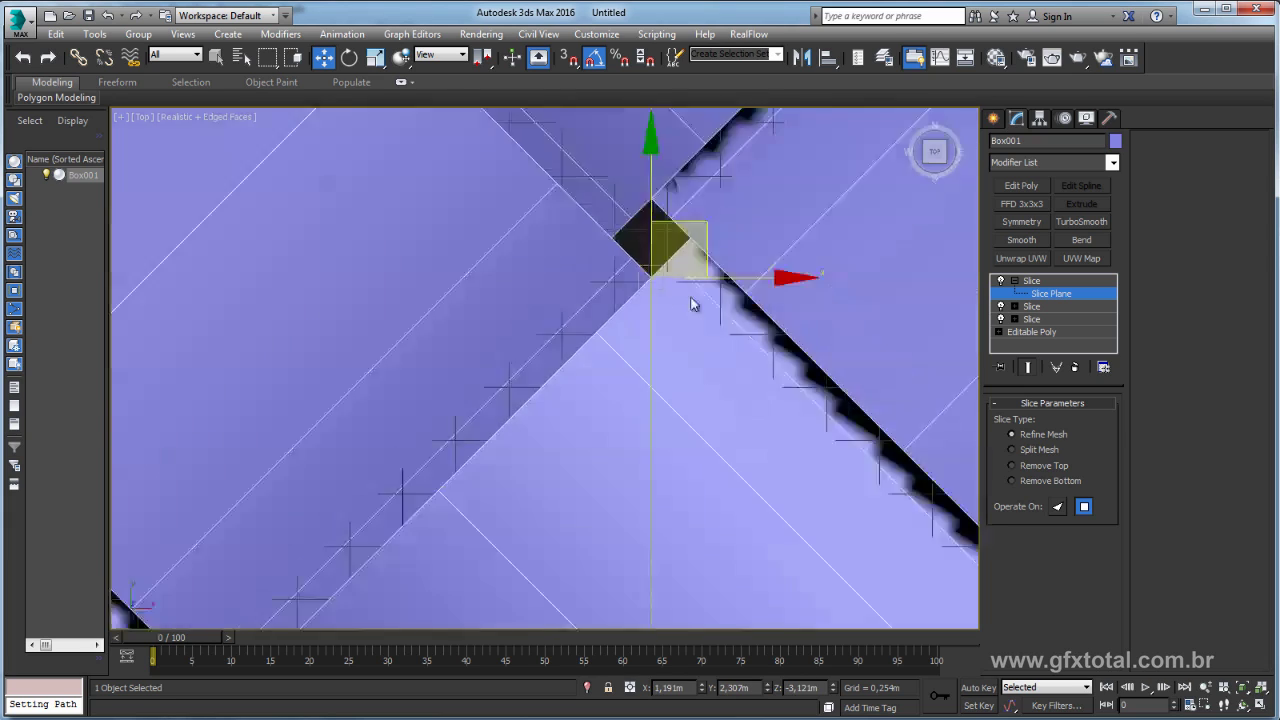
scroll(804, 328, "down", 3)
middle_click_drag(804, 328, 574, 398)
Copy the Slice modifier and paste a fourth Slice, opening its Slice Plane
left_click(1032, 282)
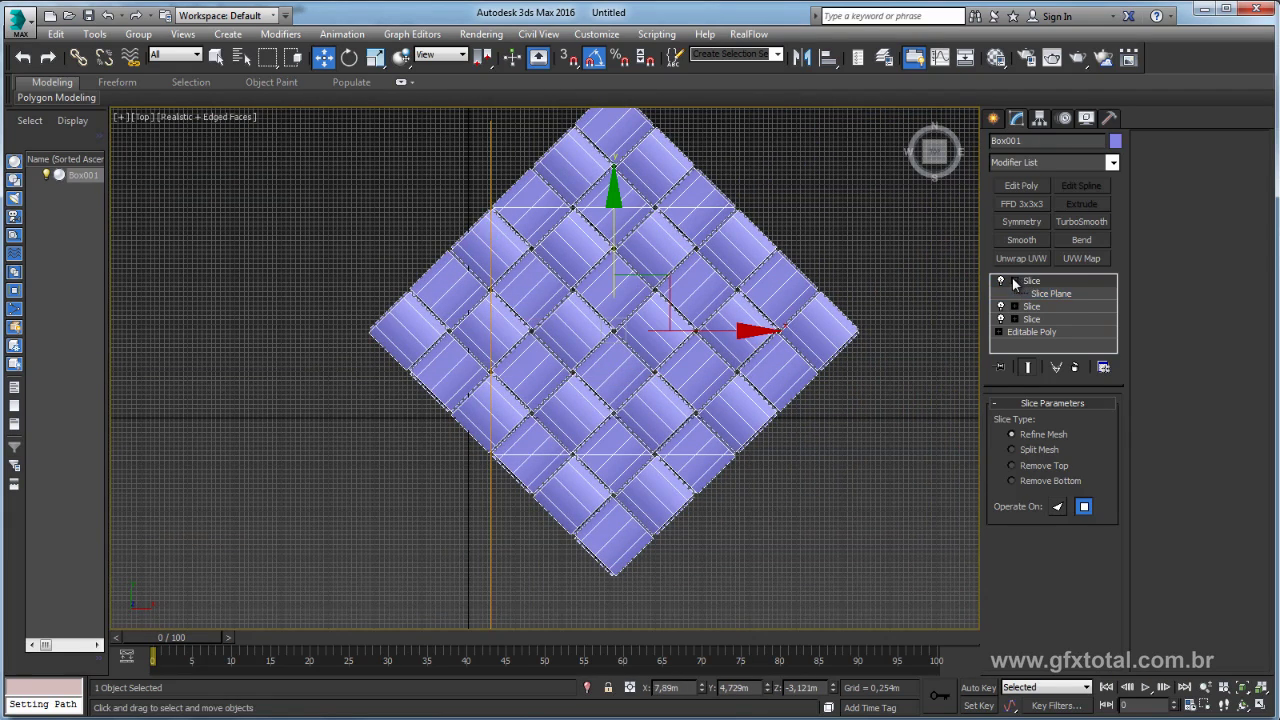
left_click(1014, 281)
right_click(1032, 281)
left_click(1058, 345)
right_click(1058, 303)
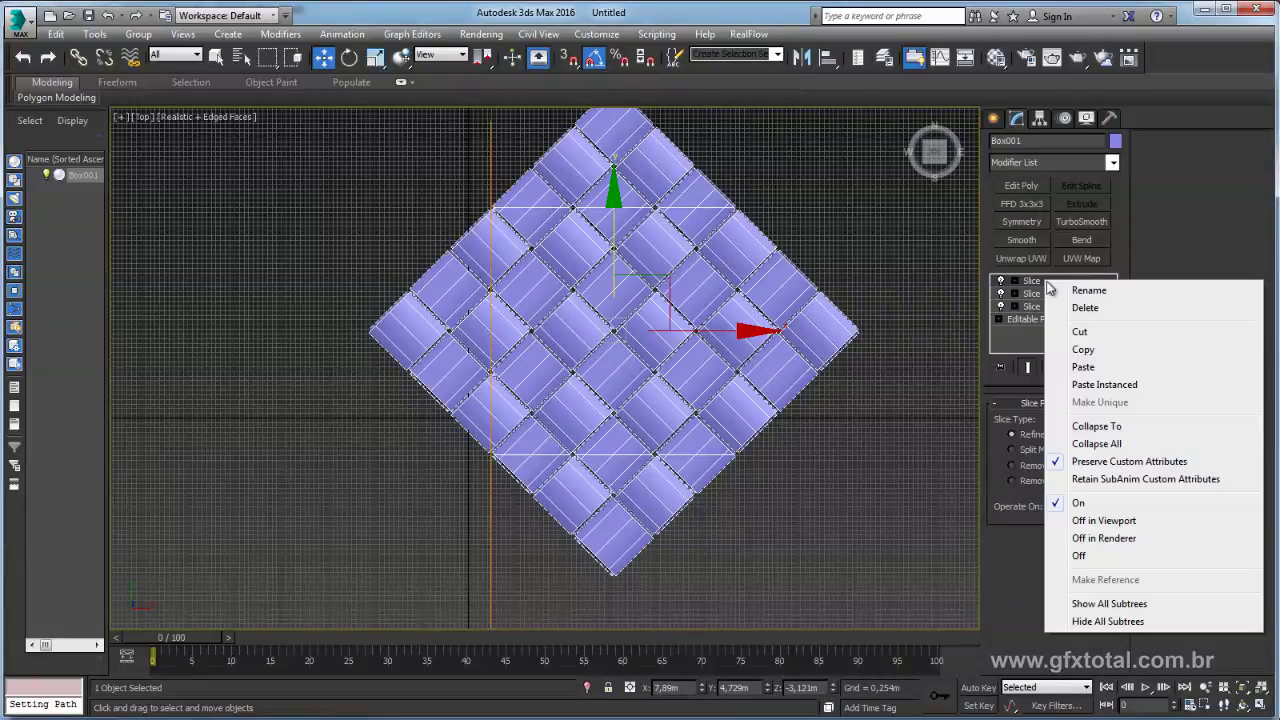
left_click(1072, 369)
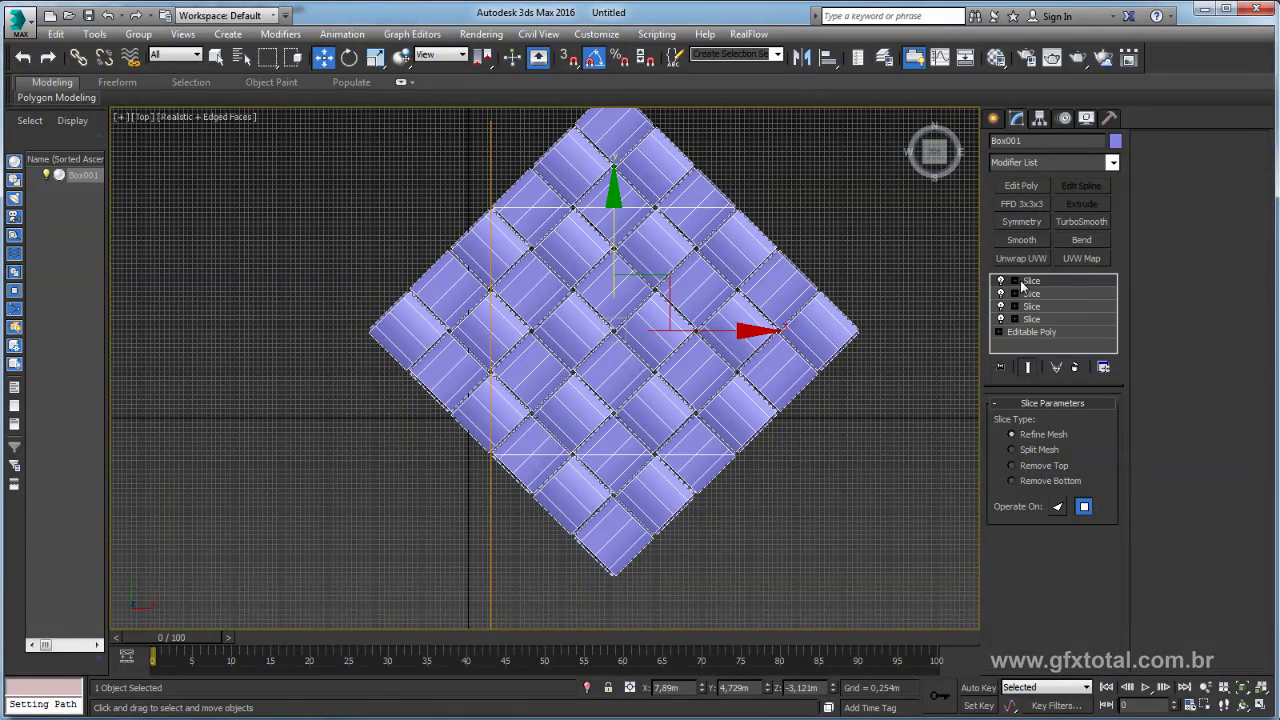
left_click(1014, 281)
left_click(1045, 294)
Move the fourth slice plane left until it lines up with the mesh's gap corner
left_click_drag(580, 378, 860, 373)
scroll(795, 376, "up", 4)
scroll(682, 378, "up", 2)
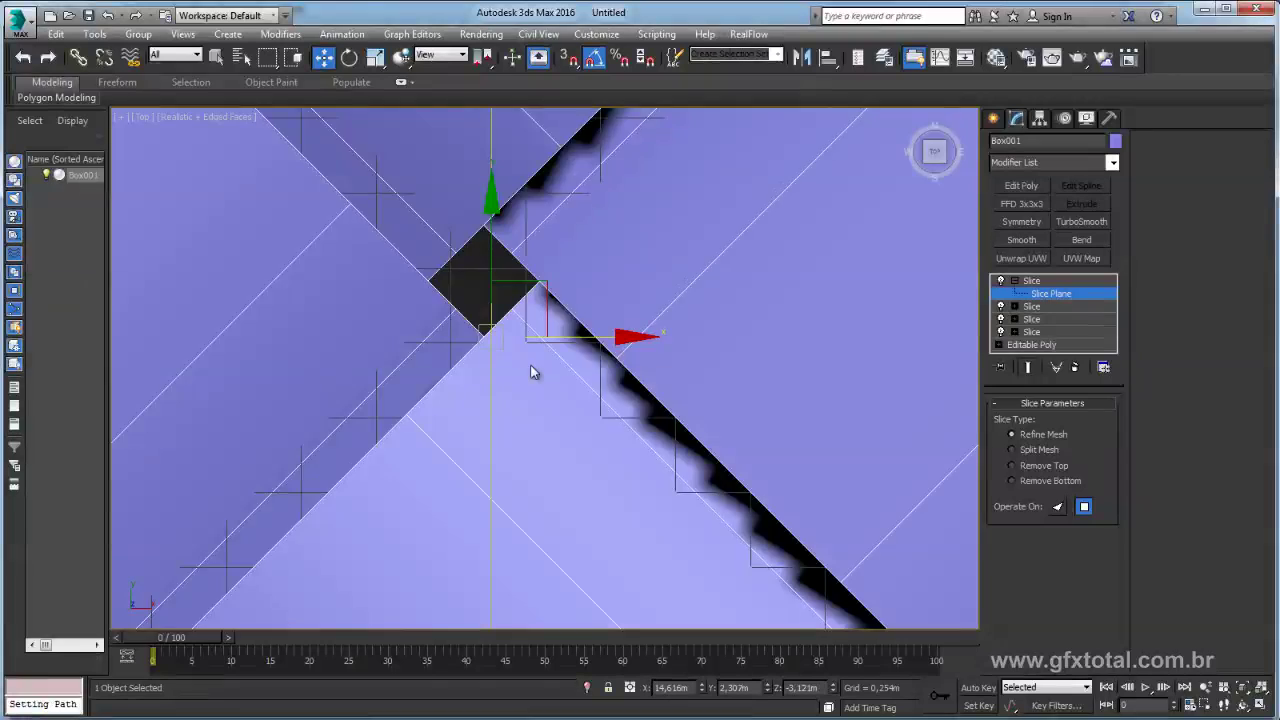
scroll(520, 320, "up", 2)
scroll(530, 305, "up", 2)
mouse_move(517, 334)
left_mouse_down()
mouse_move(446, 337)
mouse_move(423, 307)
left_mouse_up()
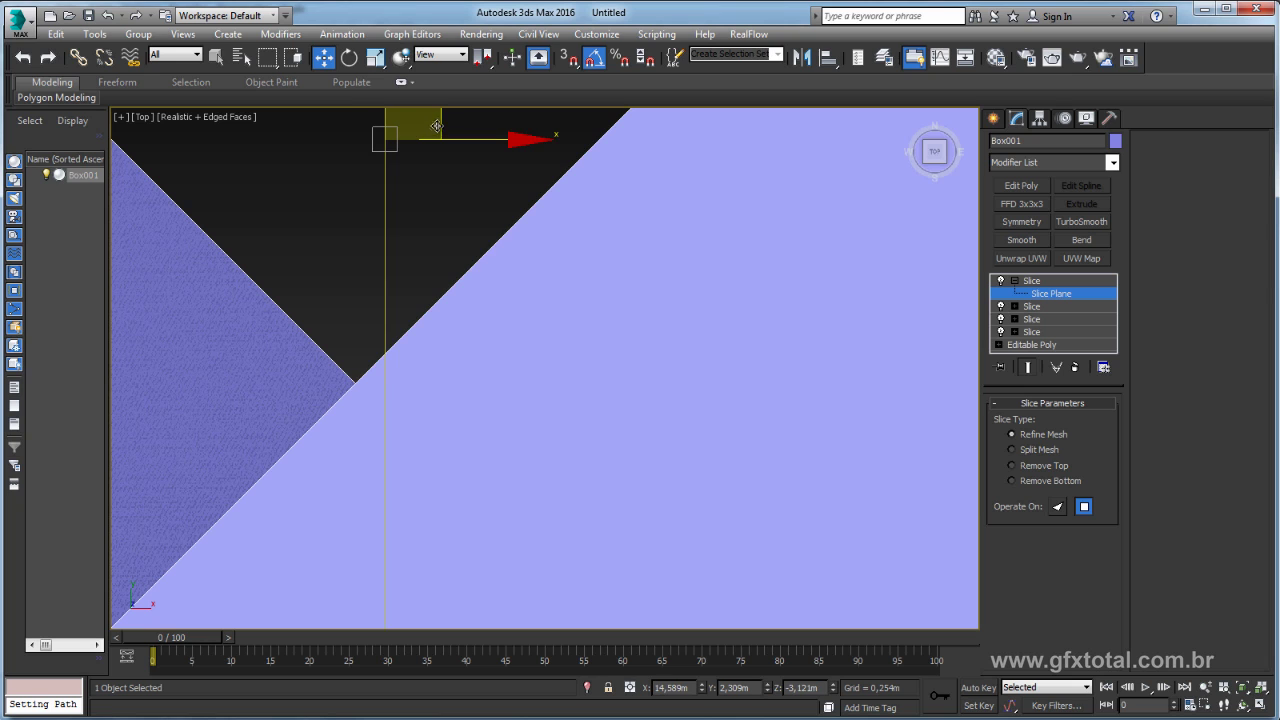
left_click_drag(436, 125, 377, 380)
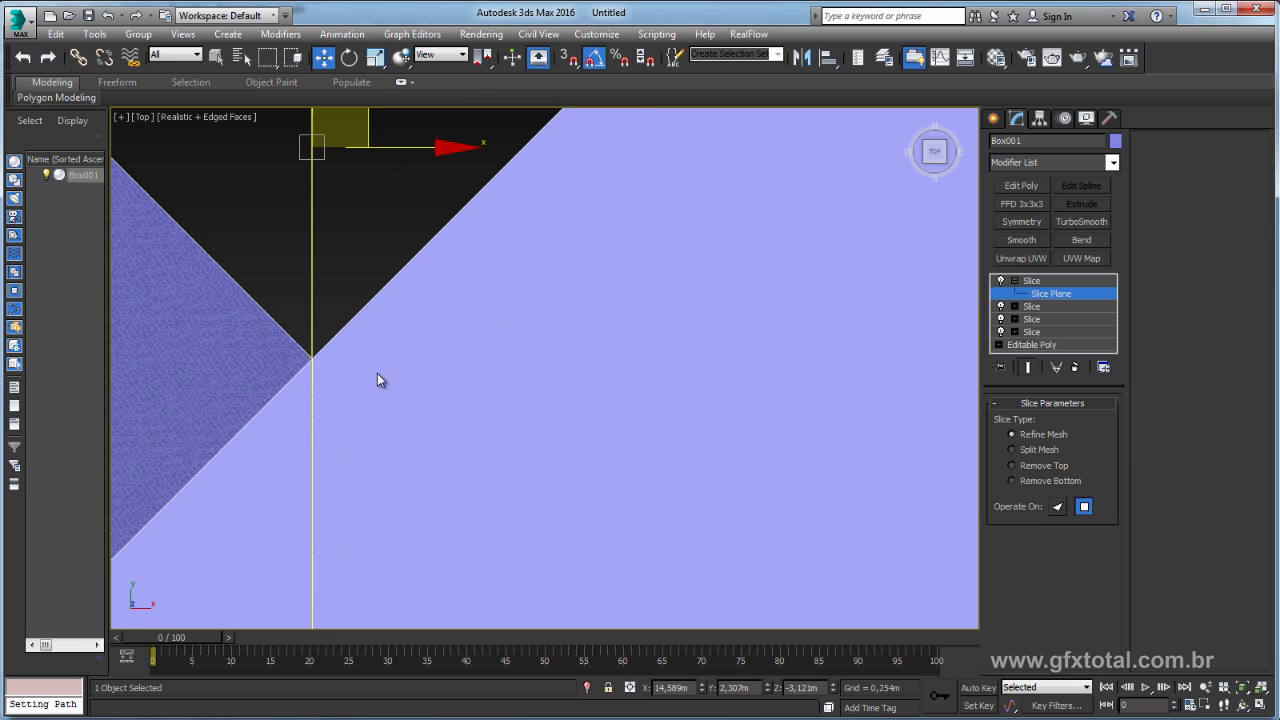
mouse_move(358, 118)
left_mouse_down()
mouse_move(399, 147)
mouse_move(370, 390)
mouse_move(445, 382)
left_mouse_up()
scroll(443, 380, "down", 2)
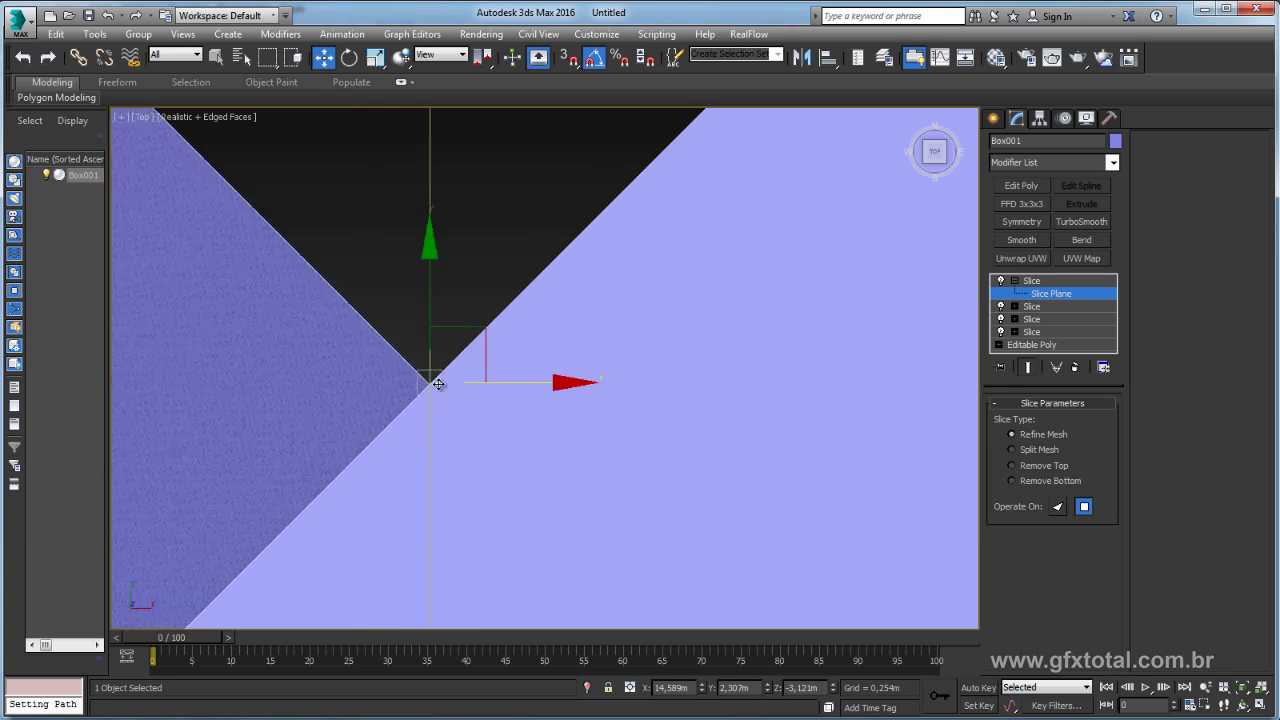
scroll(434, 380, "down", 2)
scroll(537, 383, "down", 2)
scroll(573, 397, "down", 3)
In Perspective view, set the top Slice's type so it removes the outer geometry
key("p")
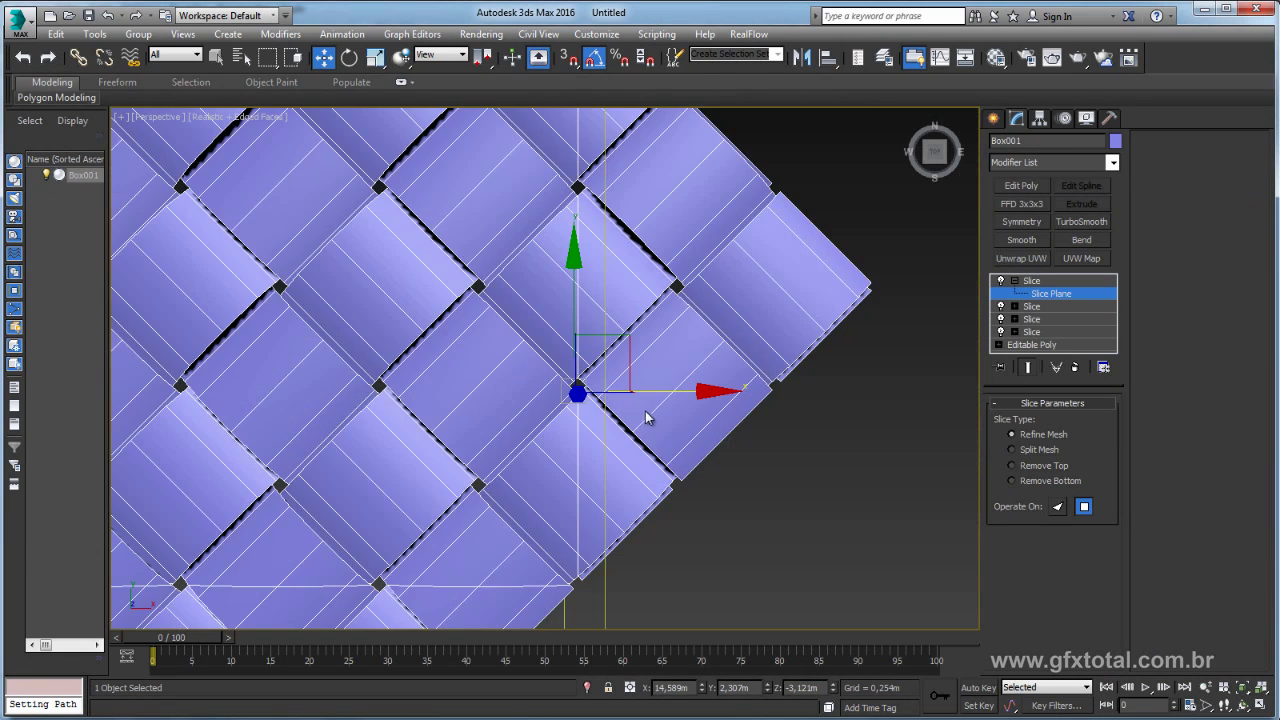
scroll(646, 417, "down", 4)
middle_click_drag(700, 443, 700, 400, "alt")
scroll(632, 384, "up", 4)
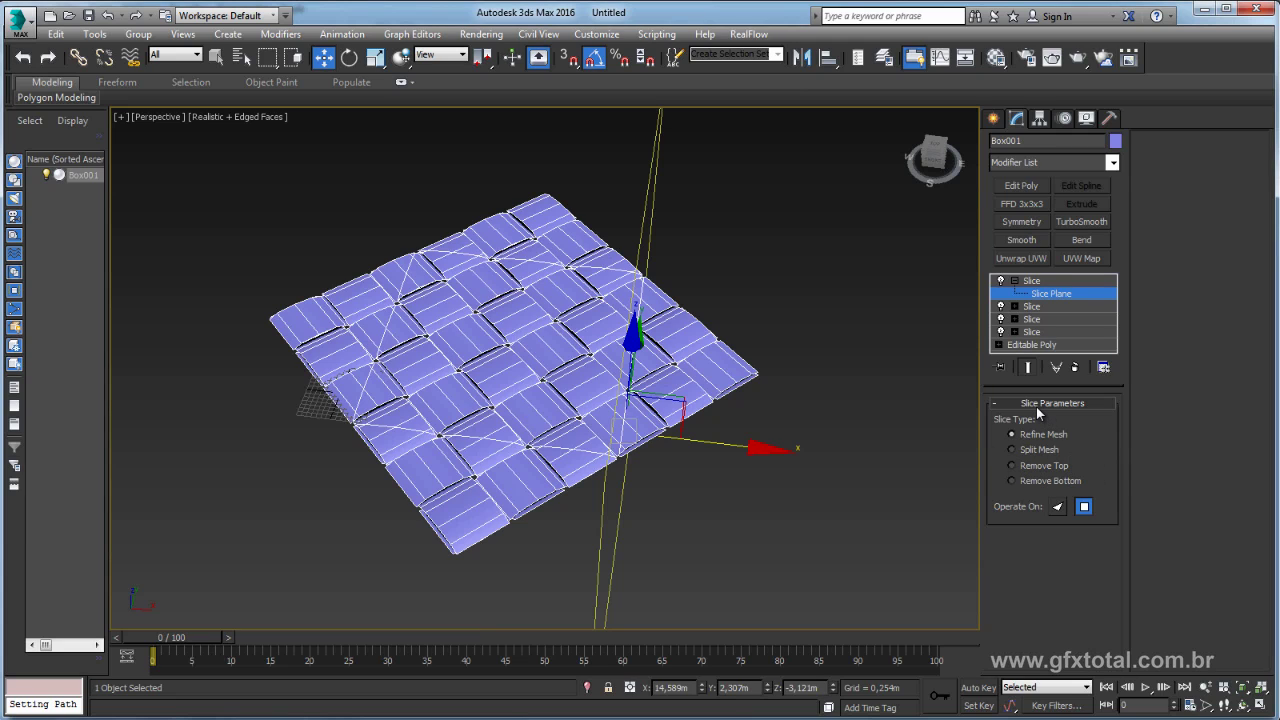
left_click(1028, 466)
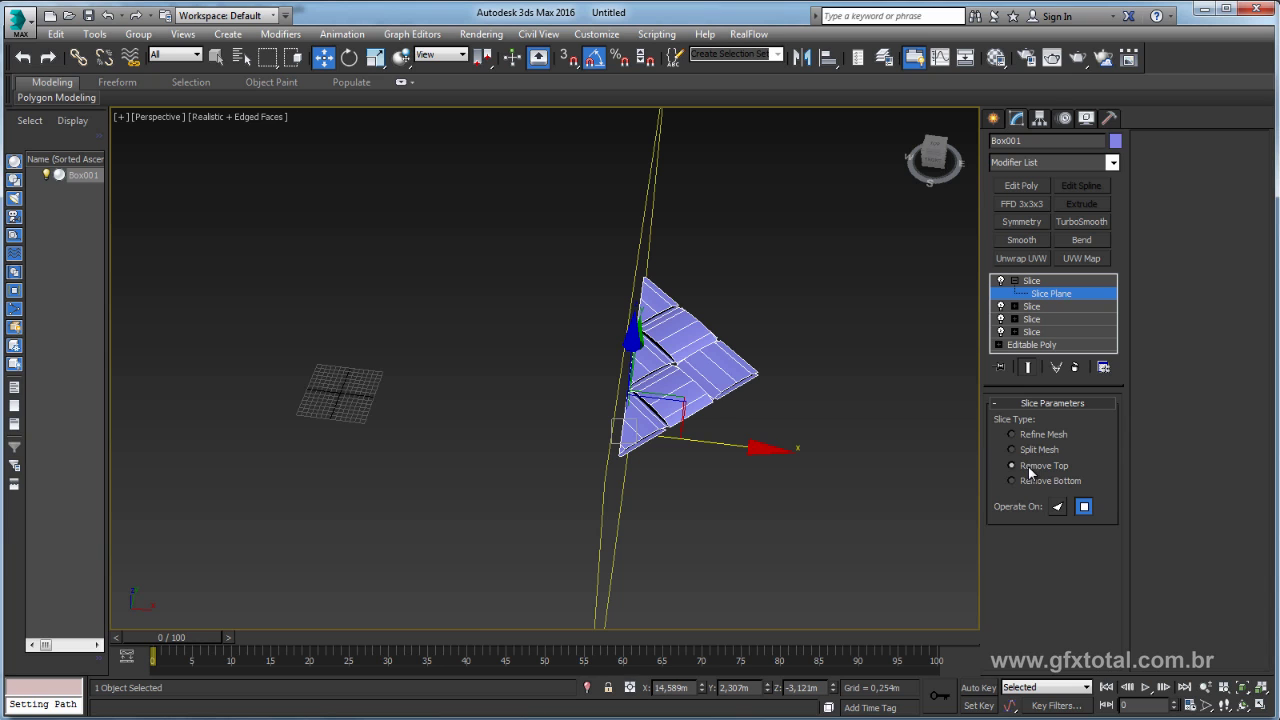
left_click(1035, 484)
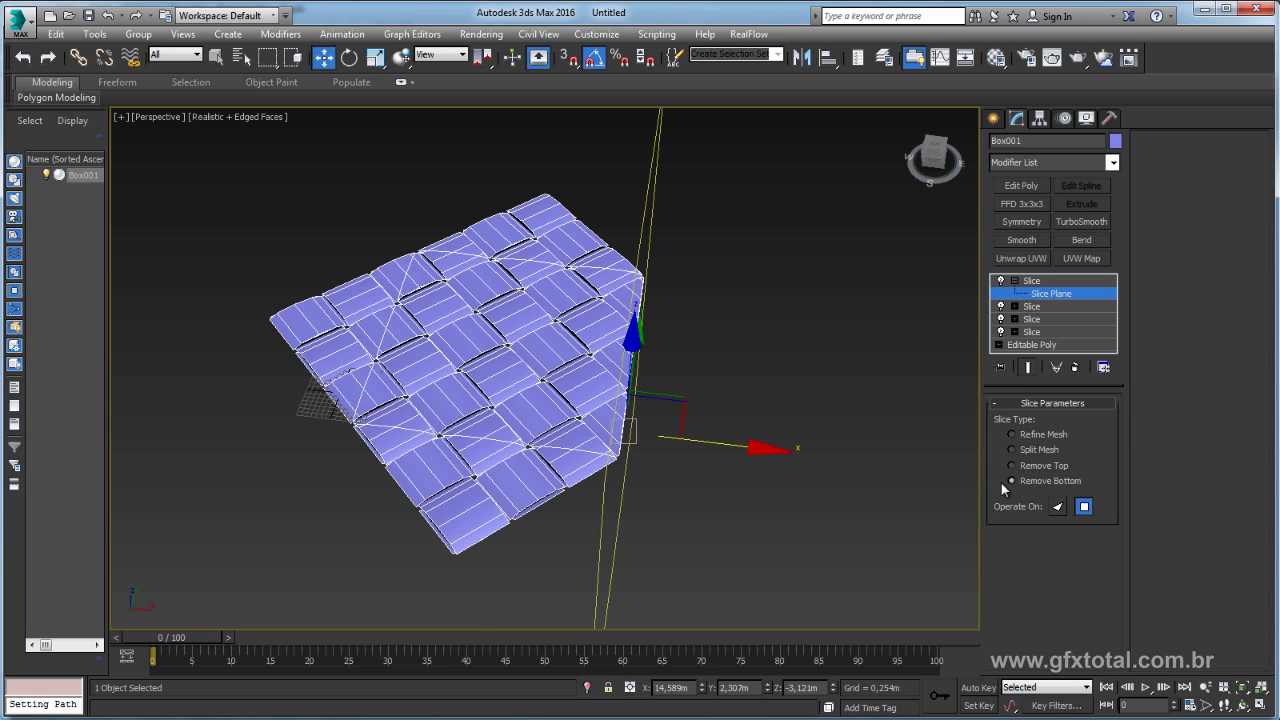
left_click(1015, 282)
Set the second, third and fourth Slices to Remove Top or Remove Bottom, leaving a square patch
left_click(1035, 295)
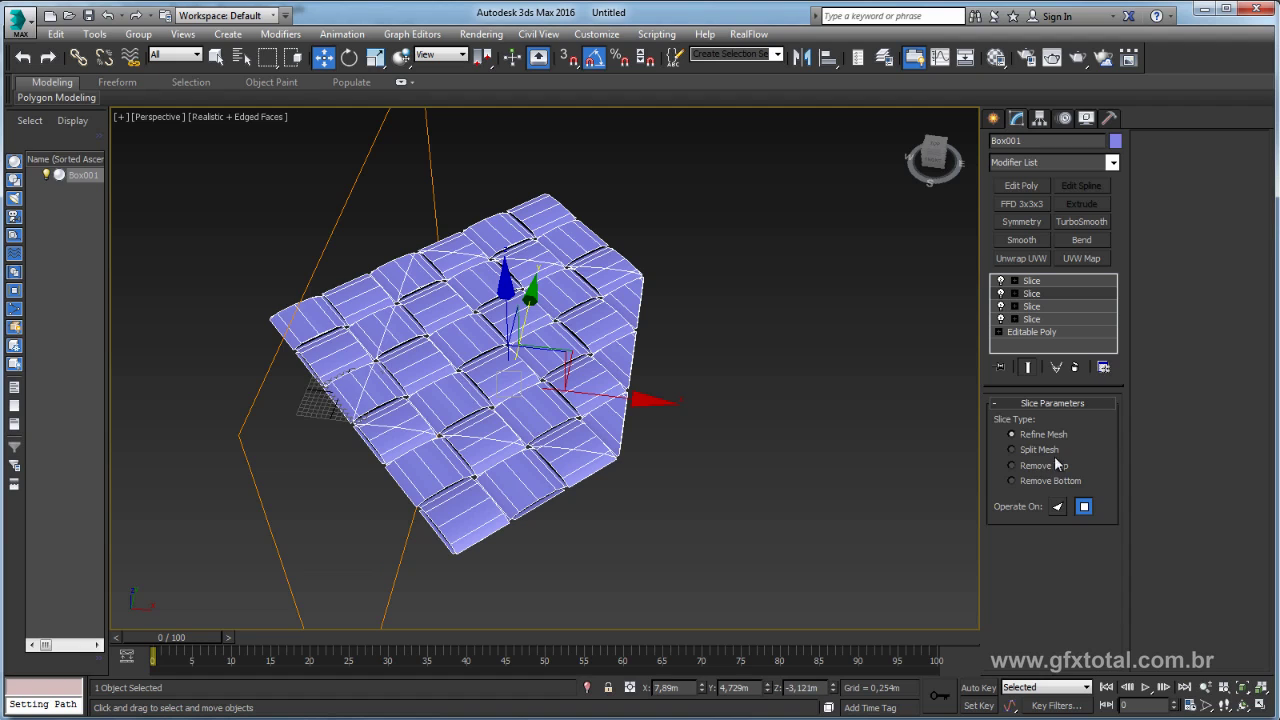
left_click(1038, 466)
left_click(1035, 307)
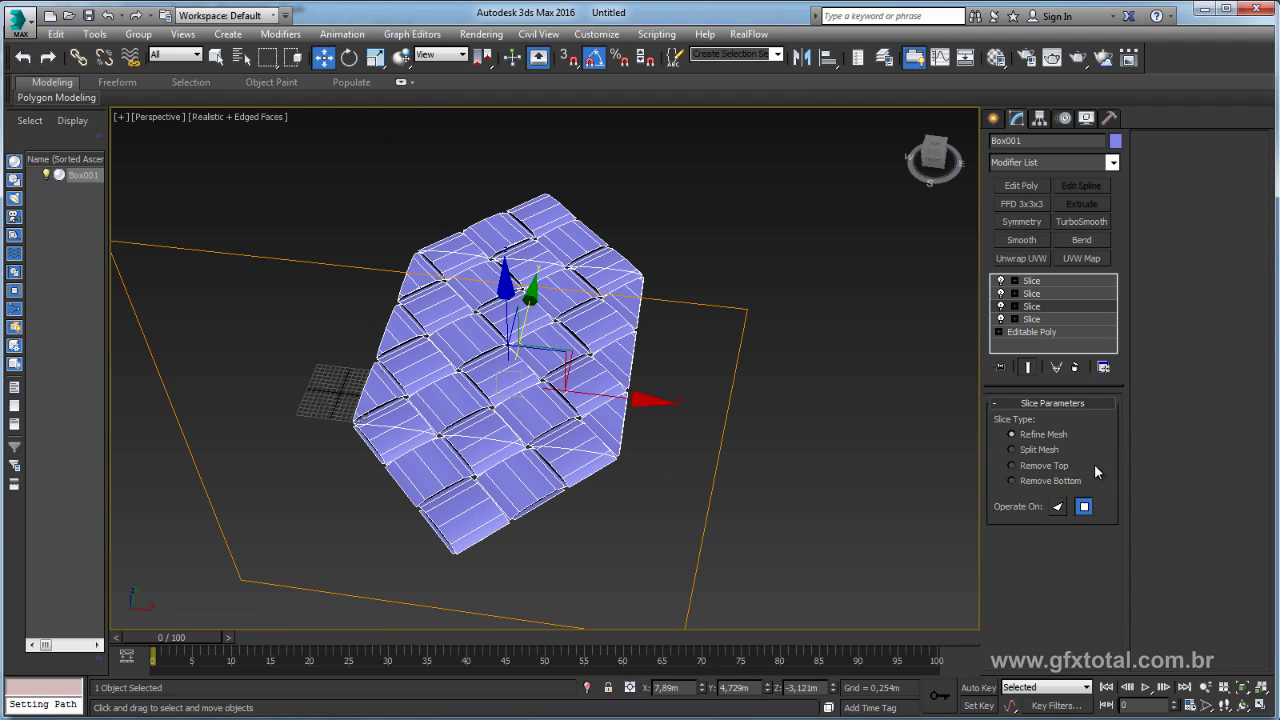
left_click(1039, 481)
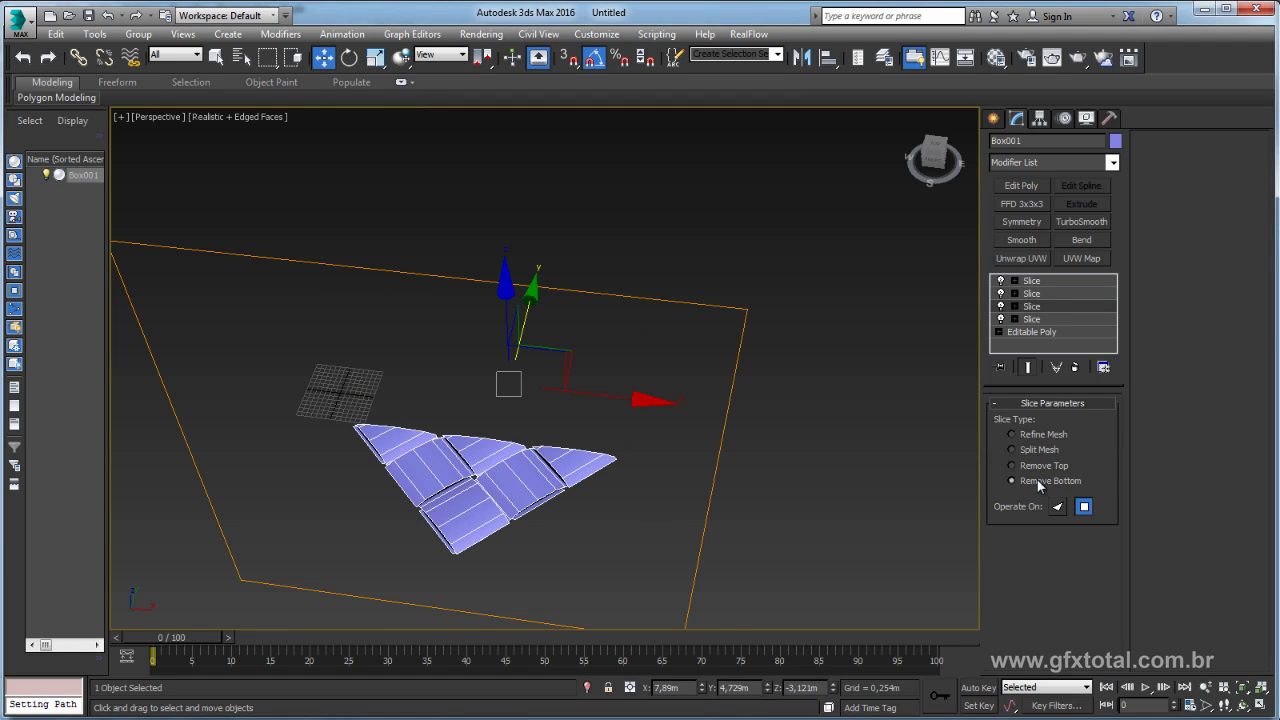
left_click(1036, 467)
left_click(1030, 319)
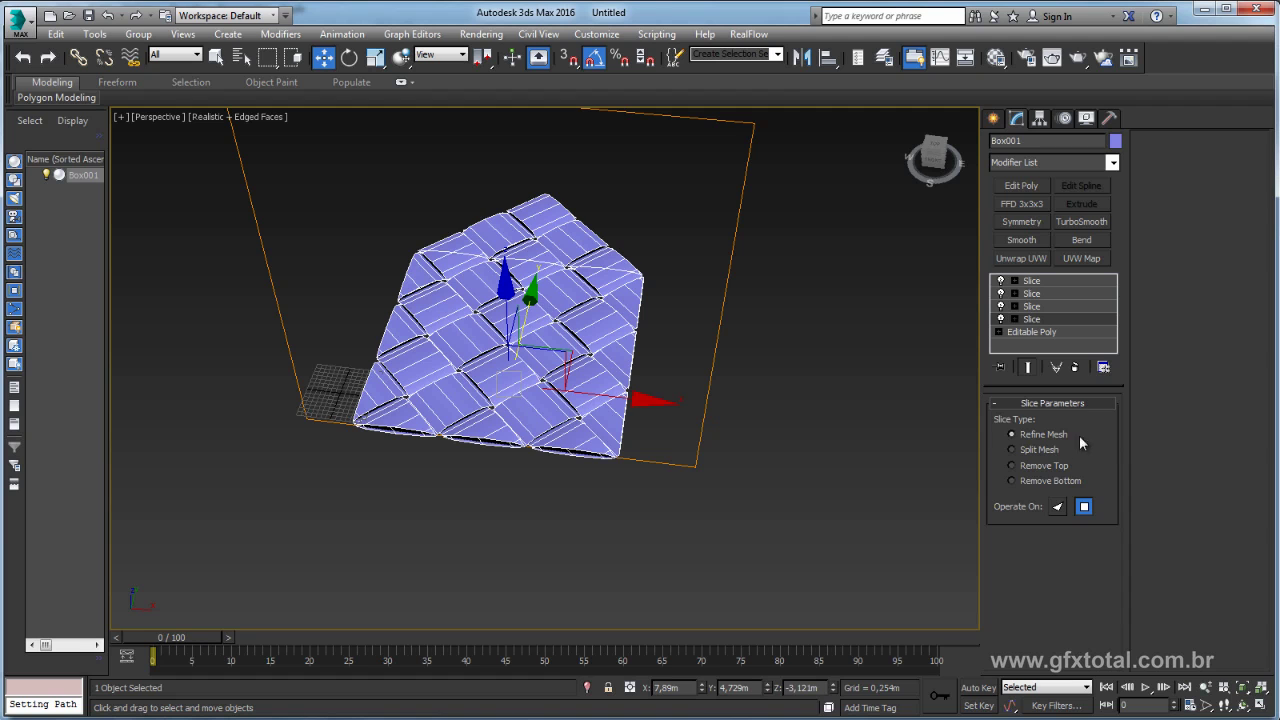
left_click(1036, 482)
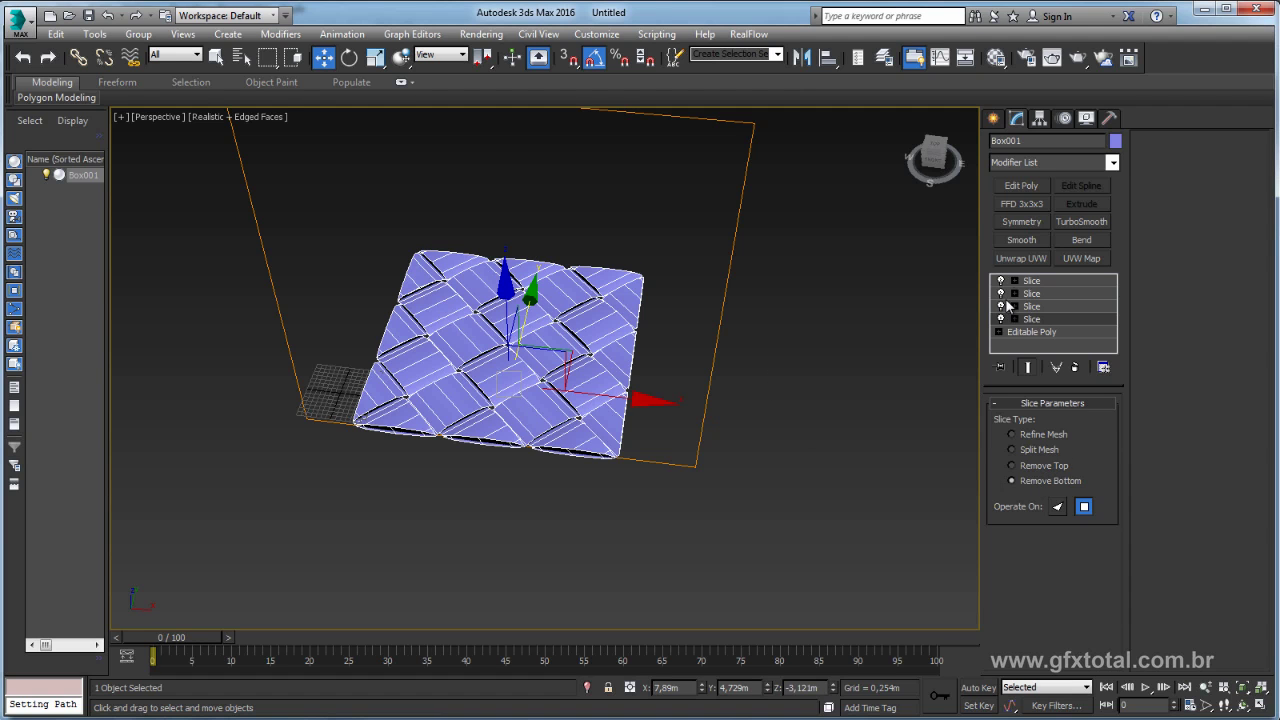
mouse_move(760, 372)
middle_mouse_down("alt")
mouse_move(766, 428)
mouse_move(766, 363)
mouse_move(737, 298)
mouse_move(780, 360)
middle_mouse_up("alt")
left_click(1032, 283)
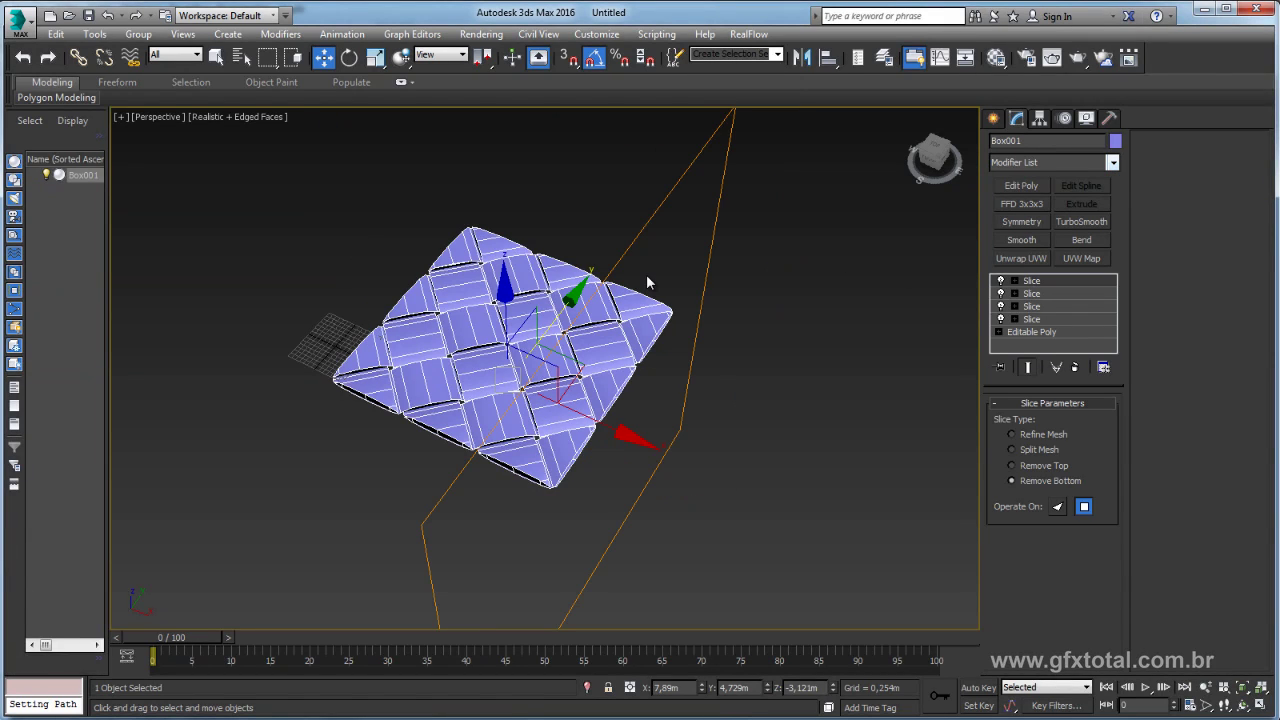
Add an Edit Poly modifier on top and clone the patch as Box002
left_click(1112, 163)
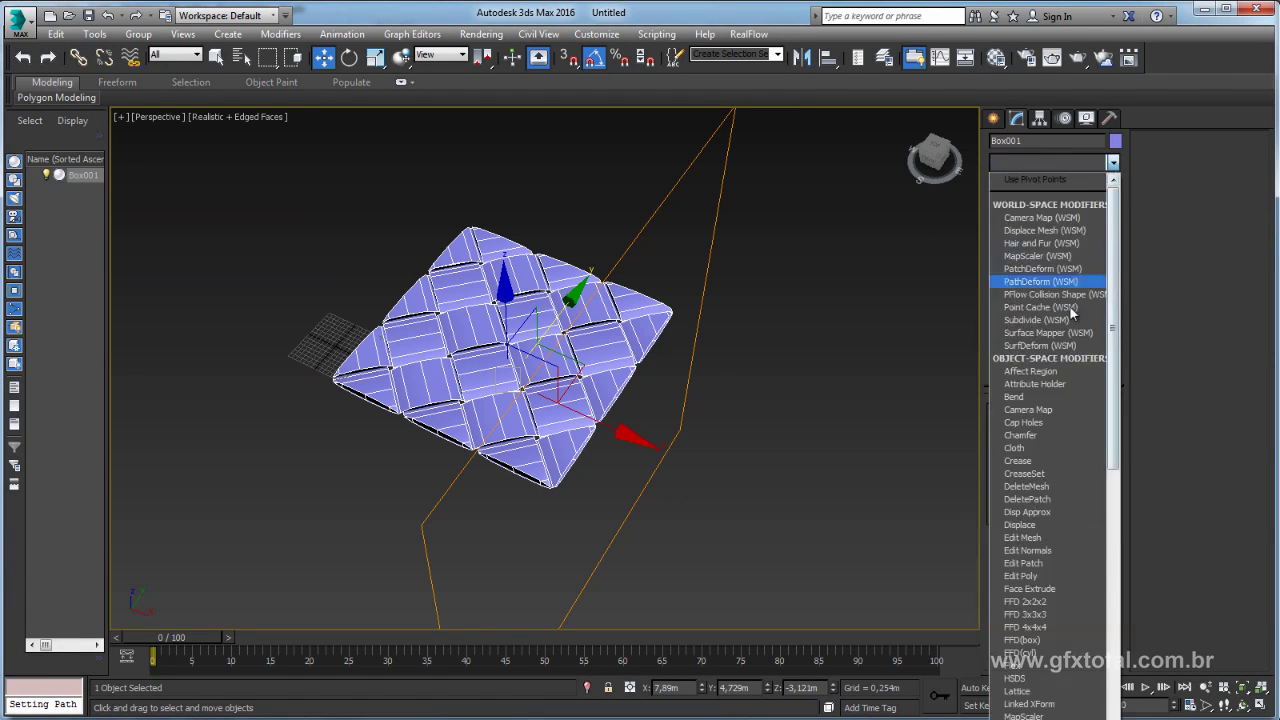
left_click(1022, 576)
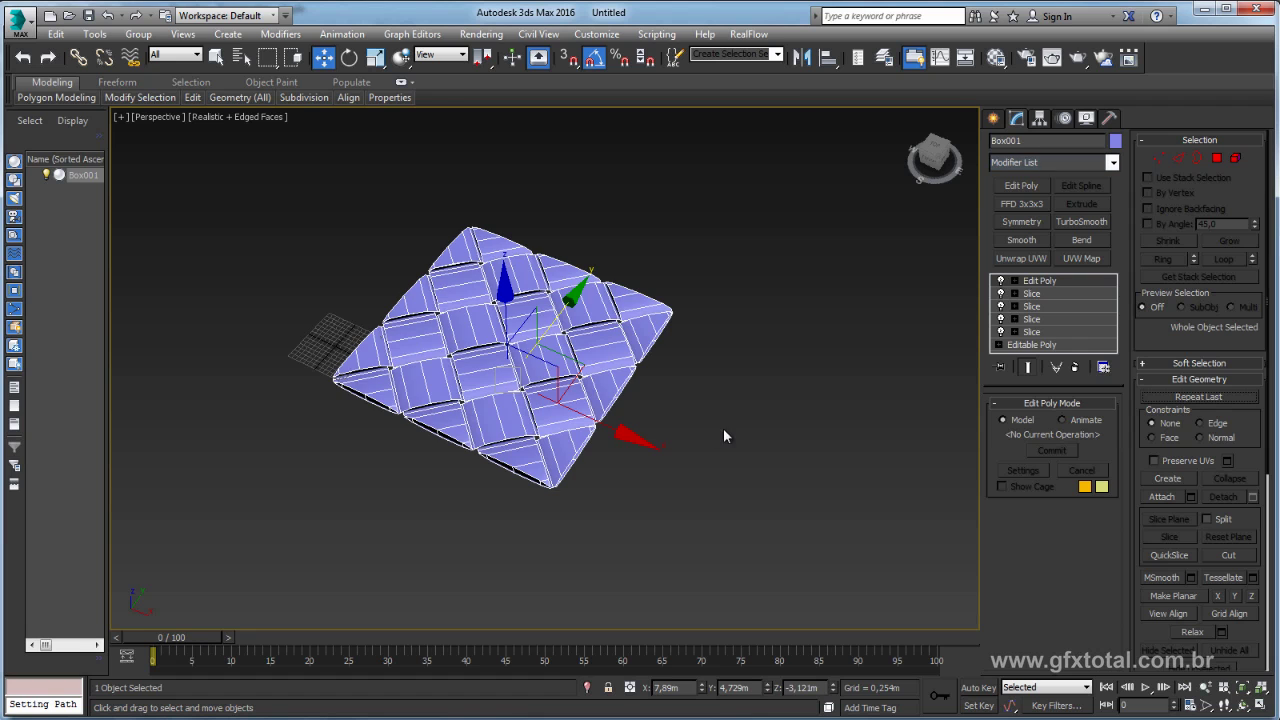
mouse_move(723, 428)
middle_mouse_down("alt")
mouse_move(734, 438)
mouse_move(718, 404)
middle_mouse_up("alt")
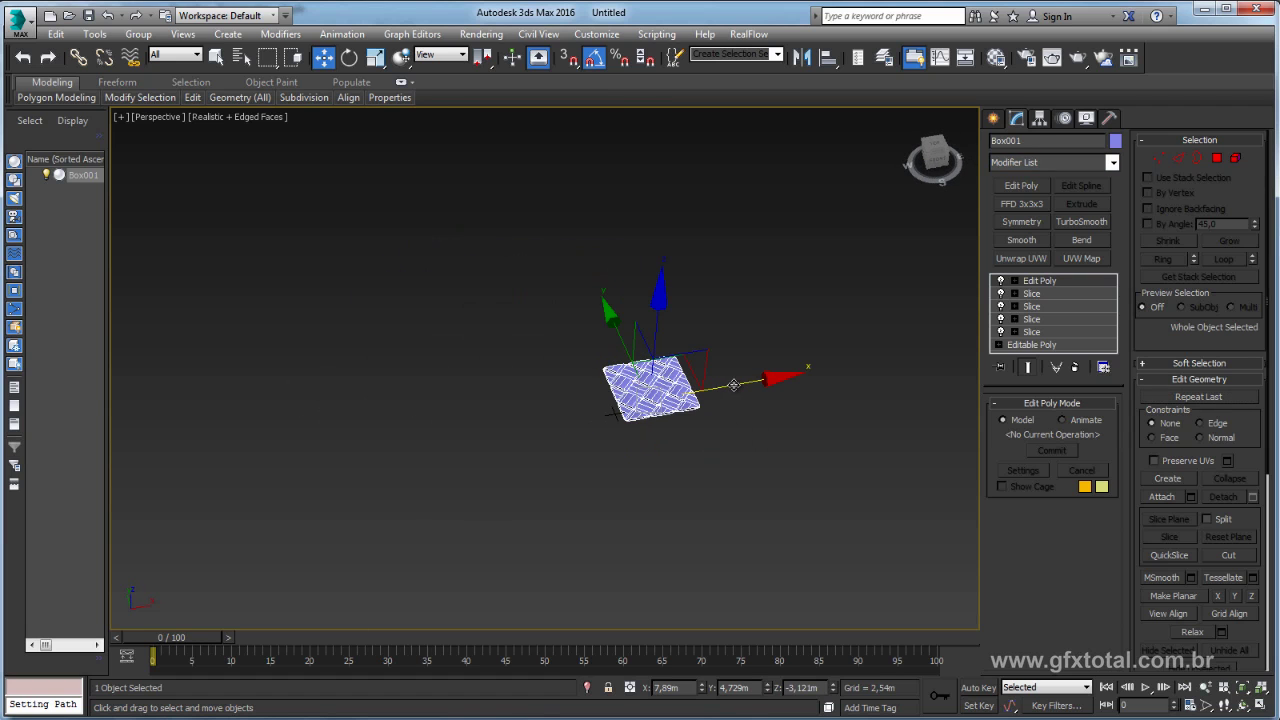
left_click_drag(730, 385, 471, 439, "shift")
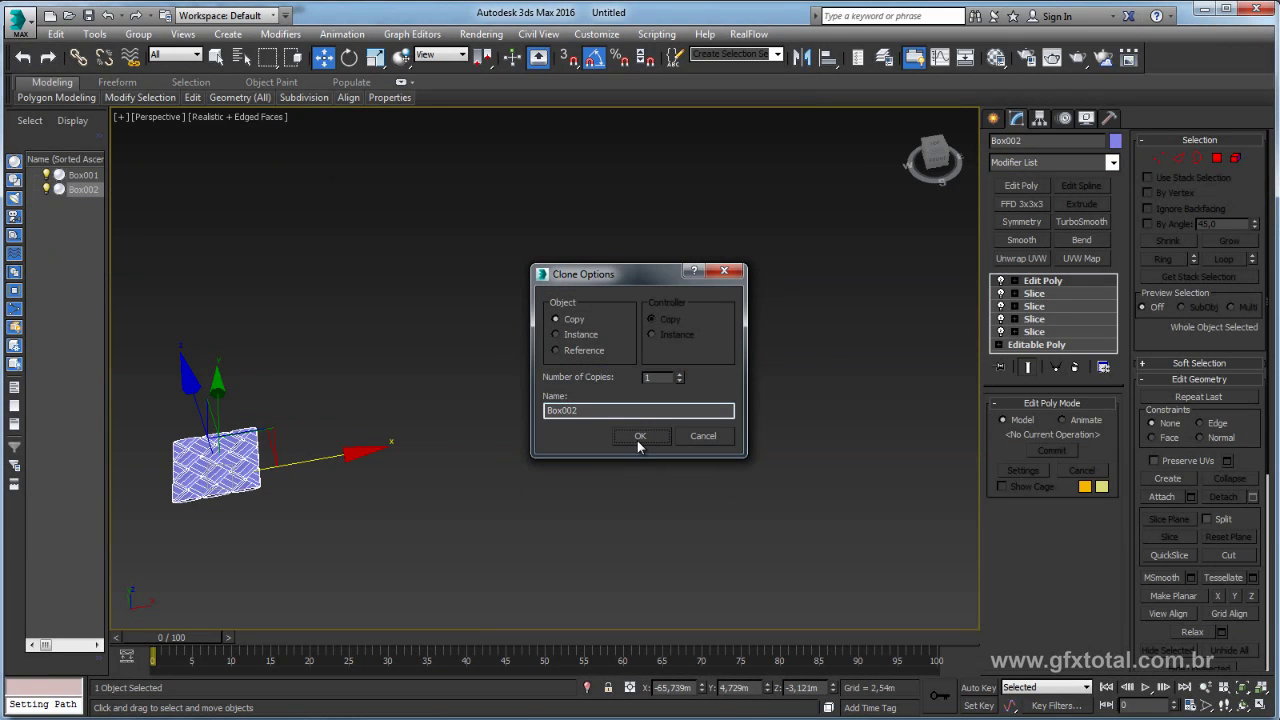
left_click(639, 436)
Zoom to Box001 and set the viewport shading to Shaded + Edged Faces
left_click(650, 388)
key("z")
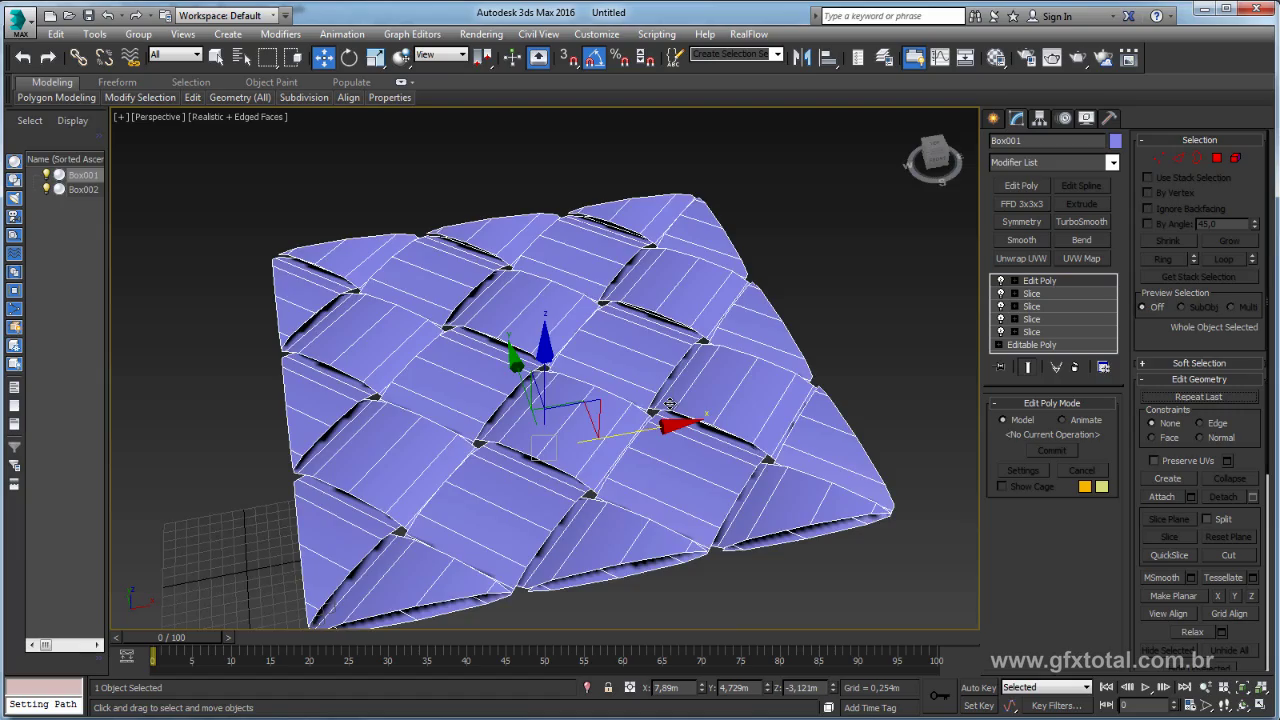
mouse_move(640, 430)
middle_mouse_down("alt")
mouse_move(651, 392)
mouse_move(655, 440)
middle_mouse_up("alt")
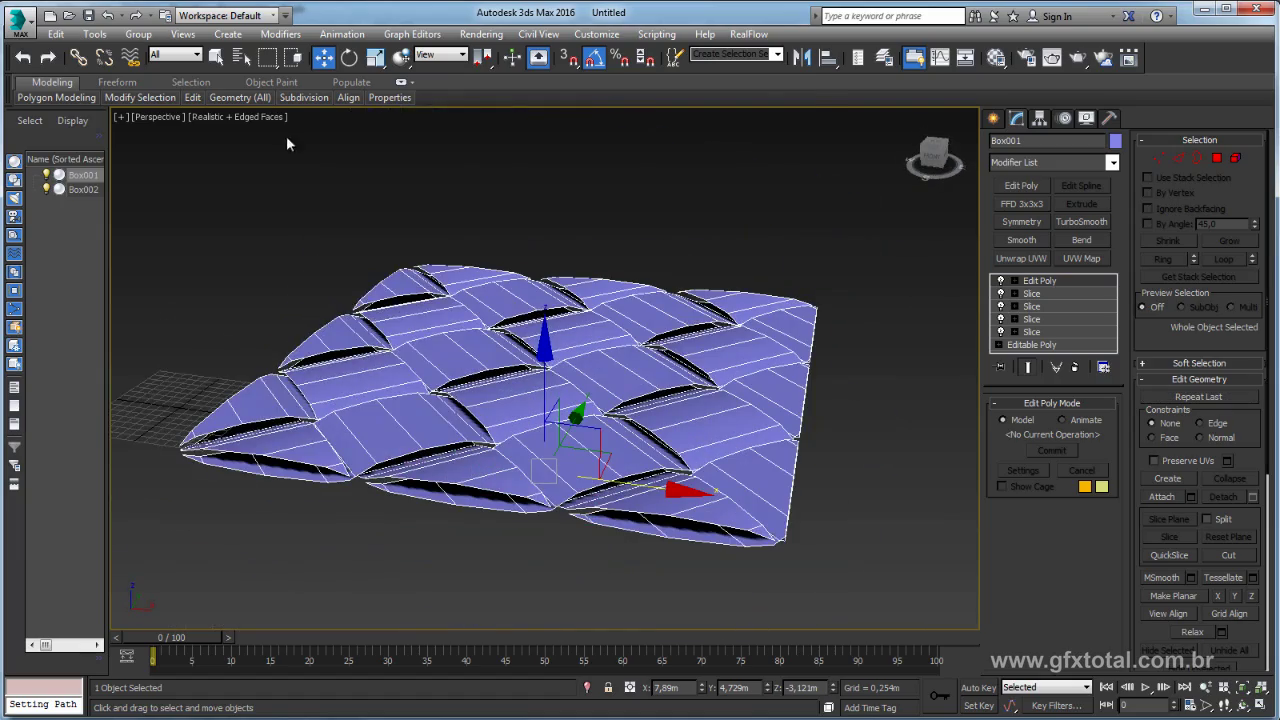
left_click(262, 118)
left_click(300, 152)
mouse_move(540, 330)
middle_mouse_down("alt")
mouse_move(572, 256)
mouse_move(688, 331)
mouse_move(624, 327)
mouse_move(711, 327)
mouse_move(522, 344)
middle_mouse_up("alt")
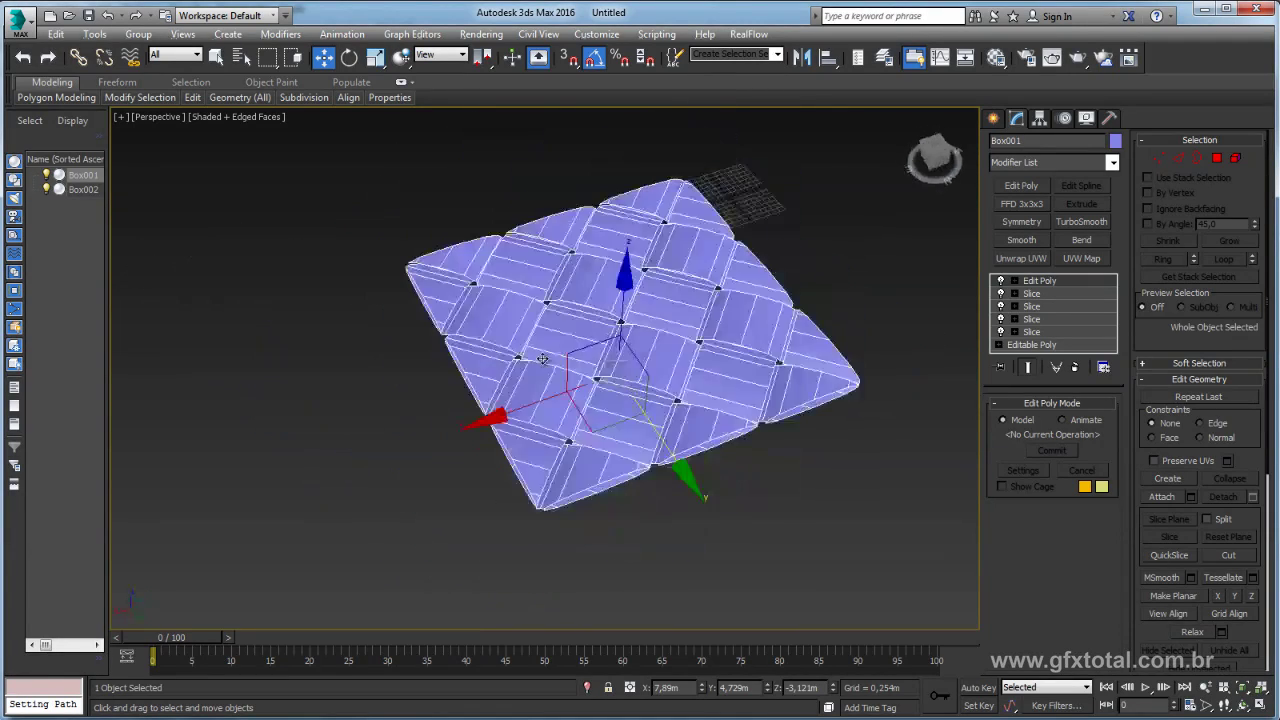
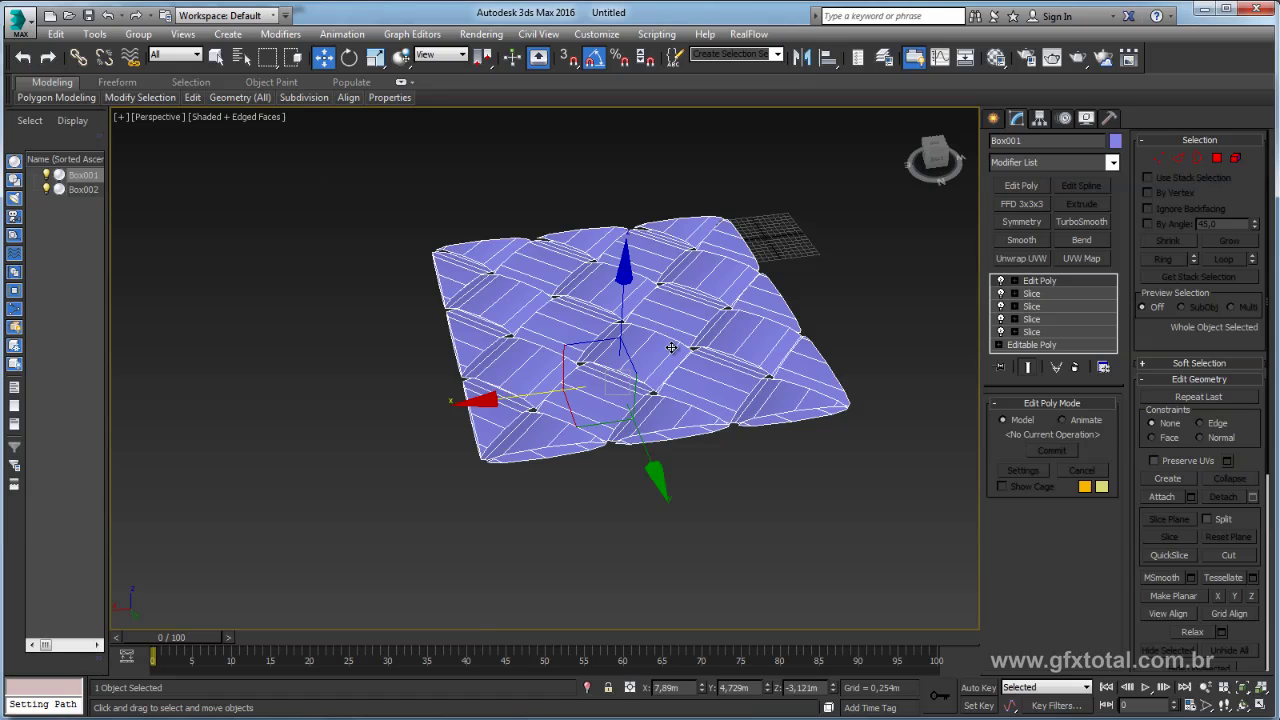
Add a Bend modifier to the woven tile and bend it 355.5° around the X axis
type("x")
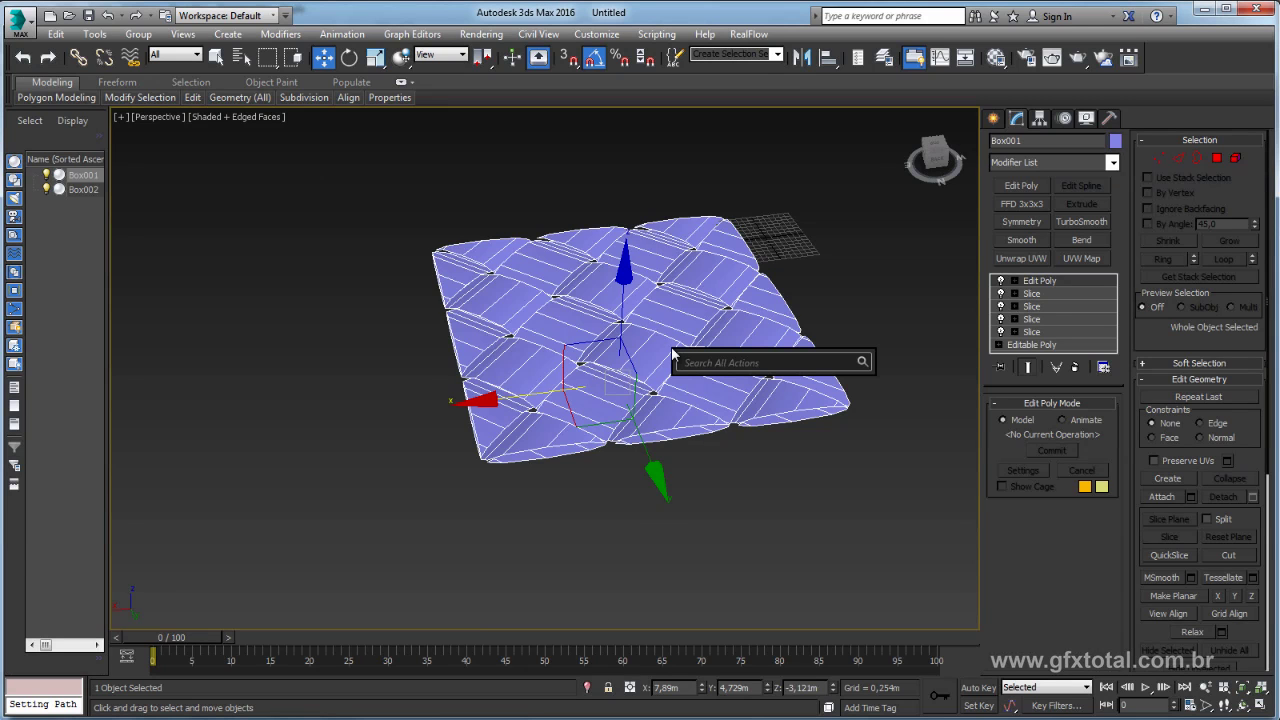
type("bend")
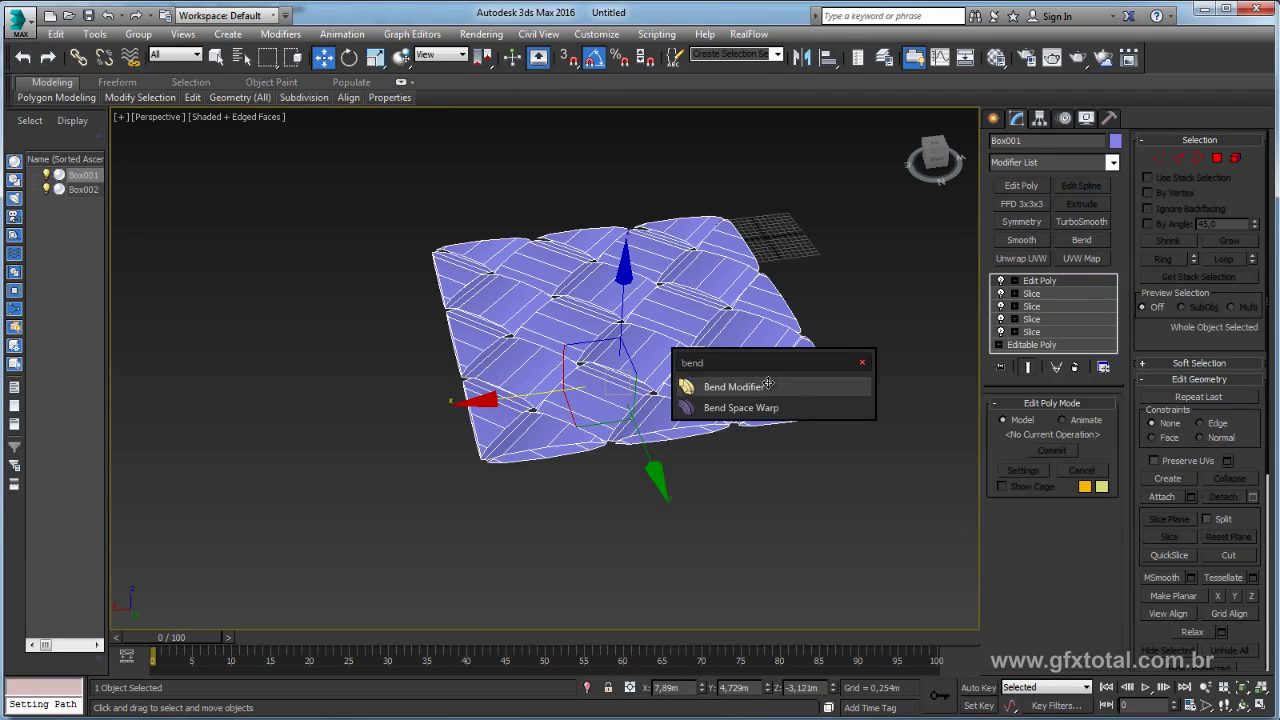
left_click(767, 386)
left_click_drag(1095, 433, 1082, 420)
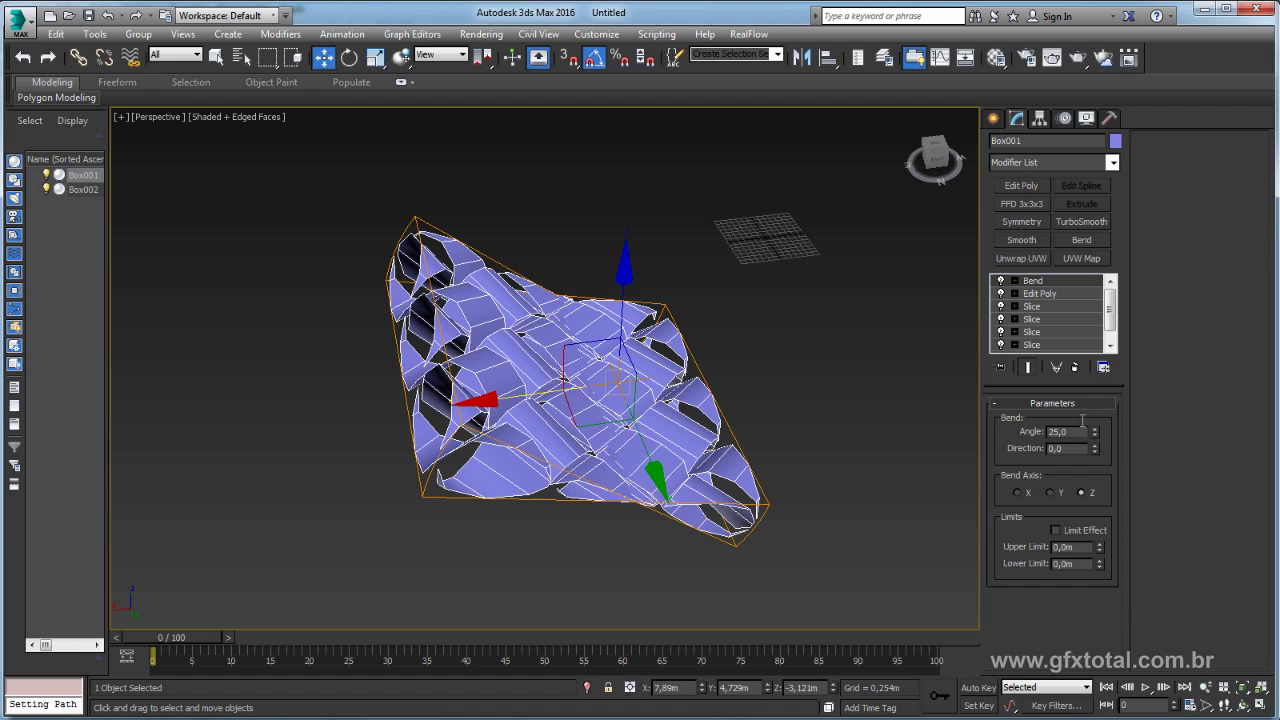
type("90")
key("Return")
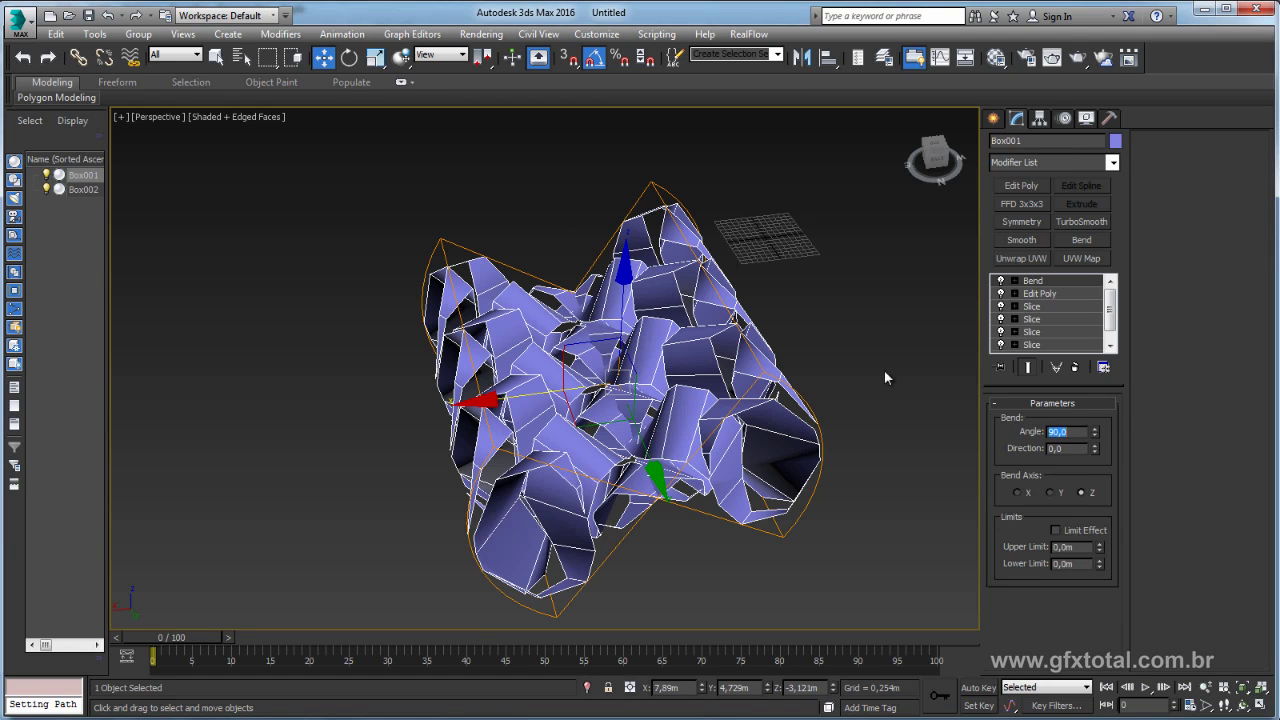
left_click(1050, 492)
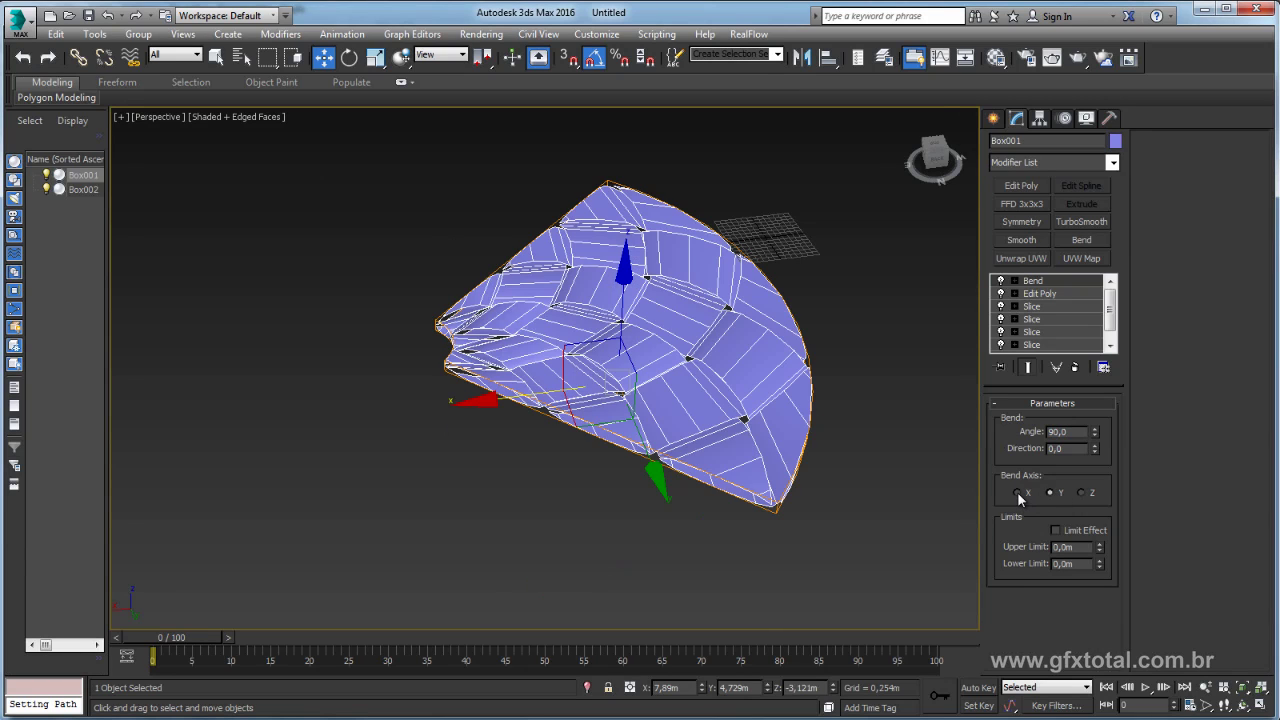
left_click(1017, 491)
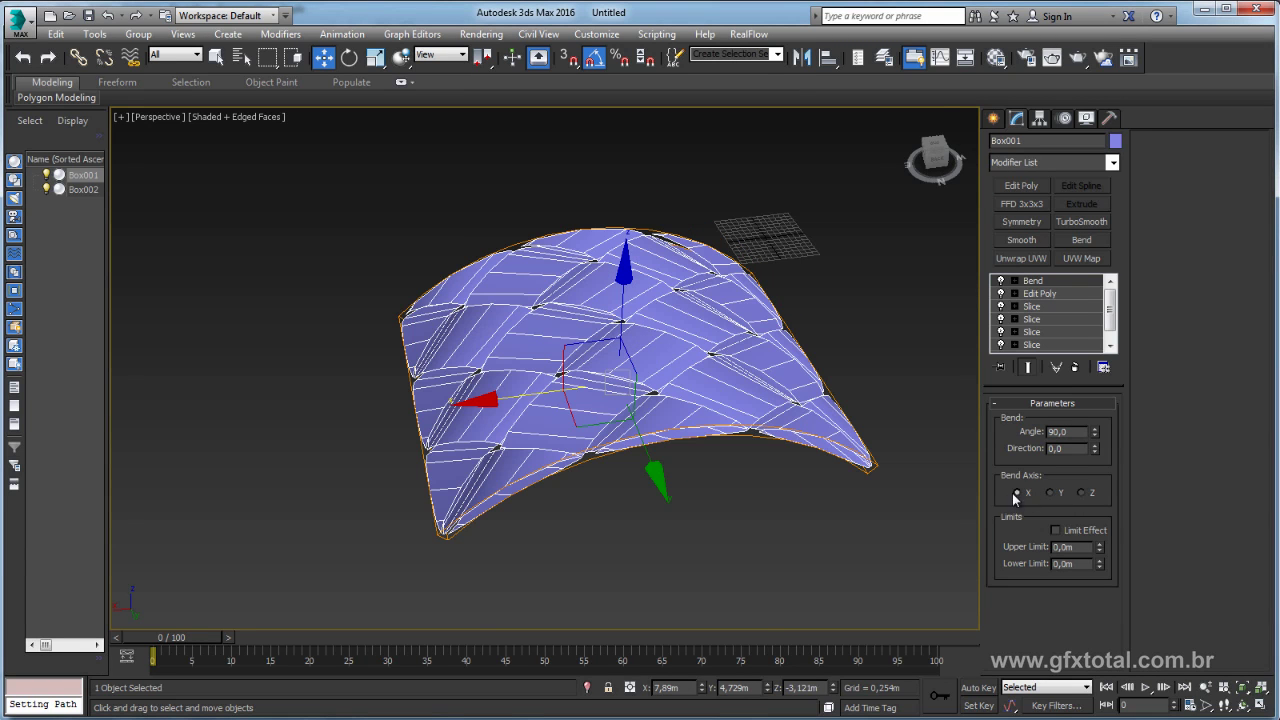
left_click_drag(1095, 433, 1095, 380)
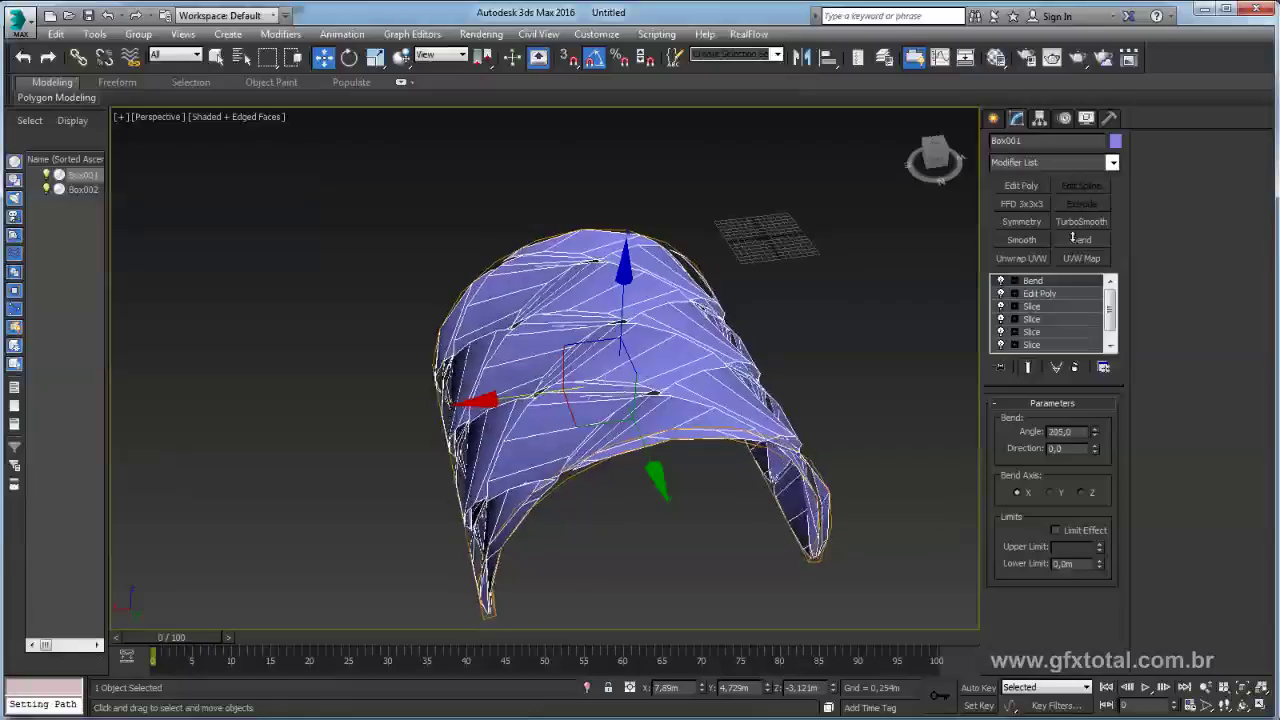
left_click_drag(1095, 431, 1095, 120)
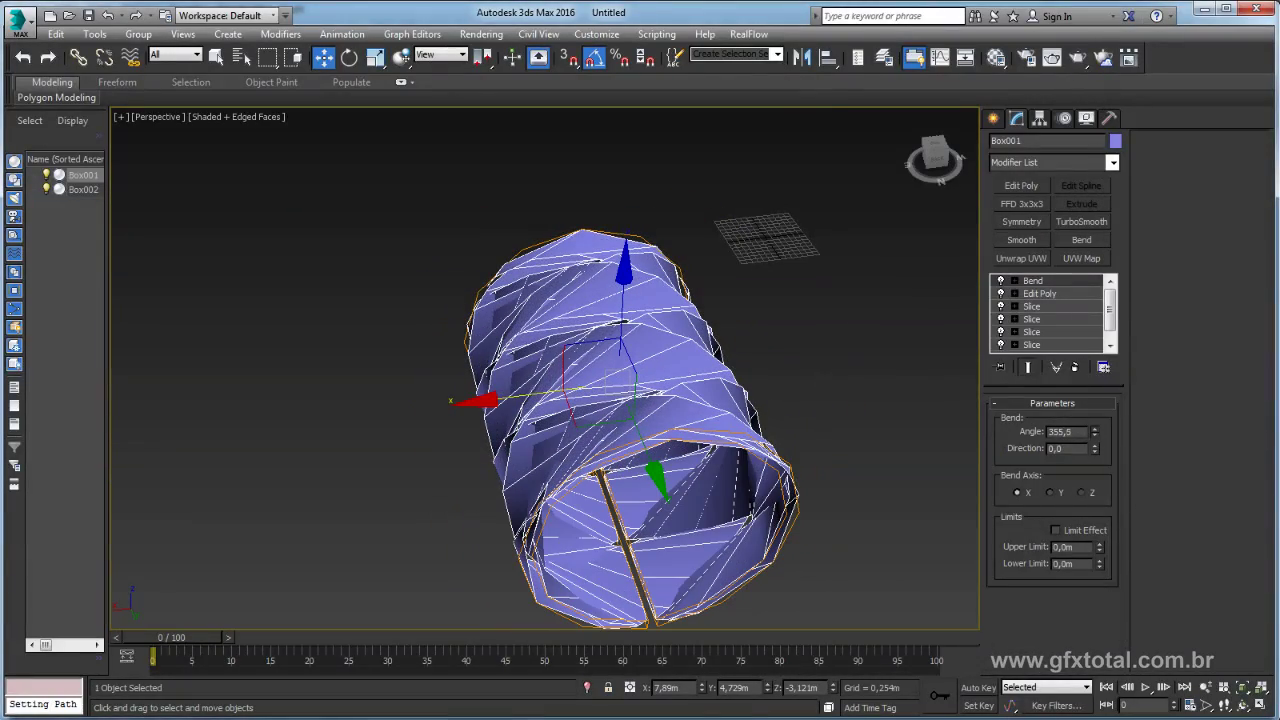
mouse_move(780, 435)
middle_mouse_down("alt")
mouse_move(906, 420)
mouse_move(960, 380)
middle_mouse_up("alt")
Try moving the Bend gizmo and lowering the angle to 340, then delete the Bend modifier
left_click(1014, 281)
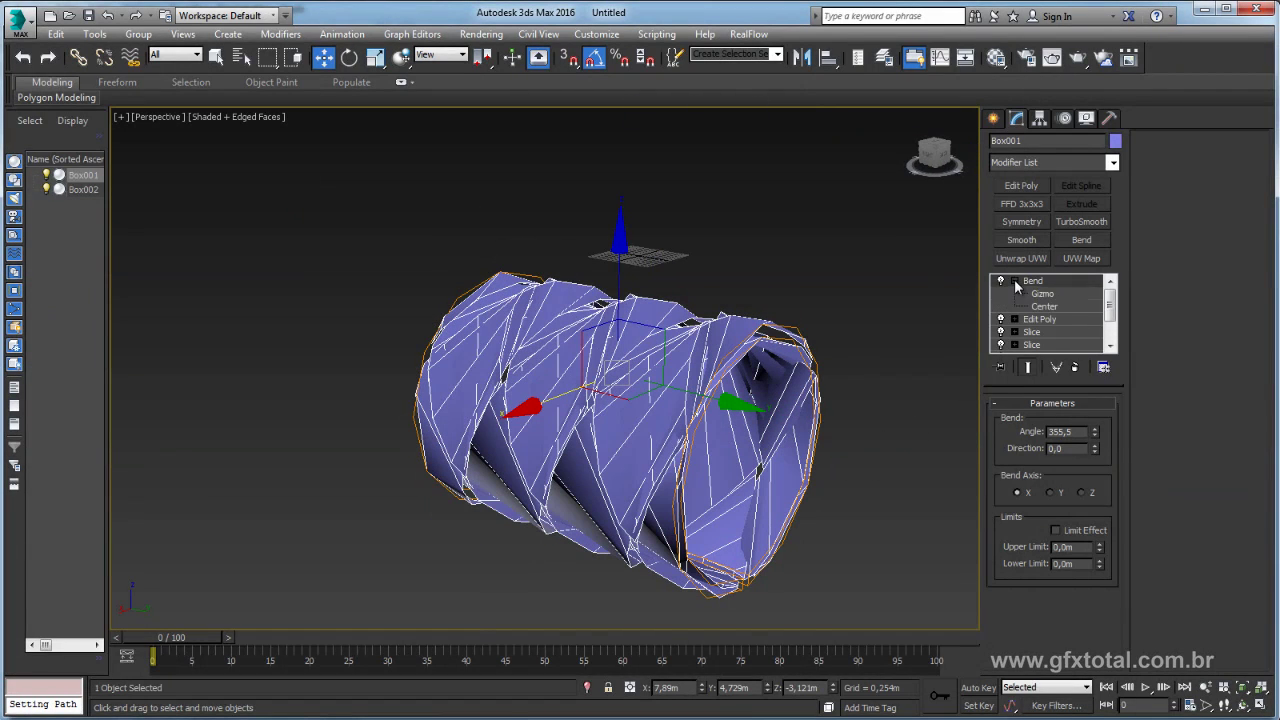
left_click(1042, 293)
left_click_drag(619, 229, 619, 199)
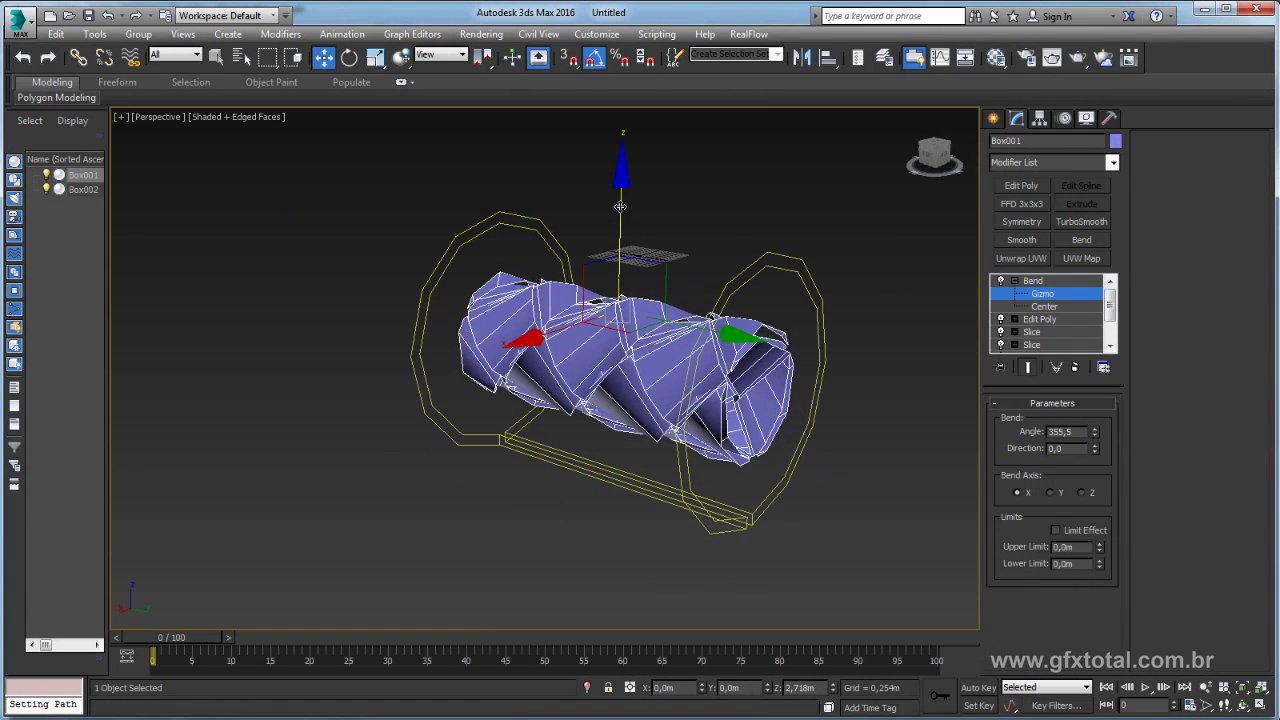
left_click_drag(1096, 437, 1096, 452)
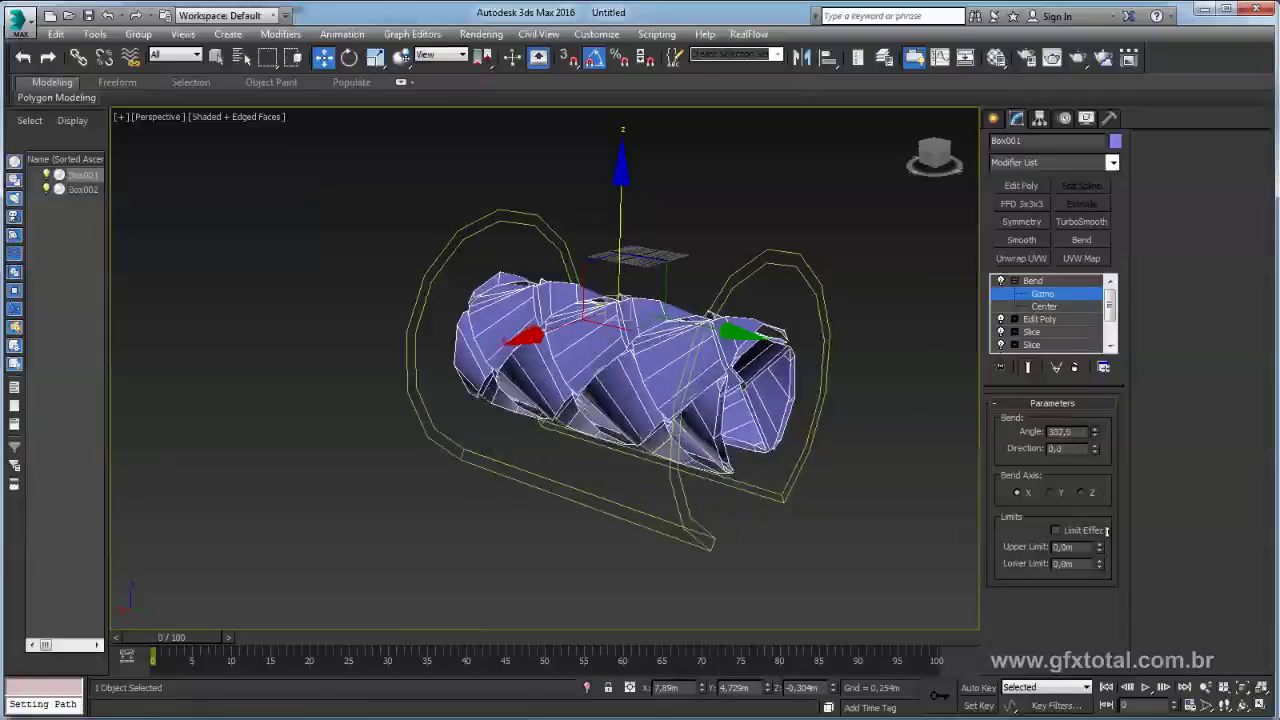
middle_click_drag(682, 340, 632, 345, "alt")
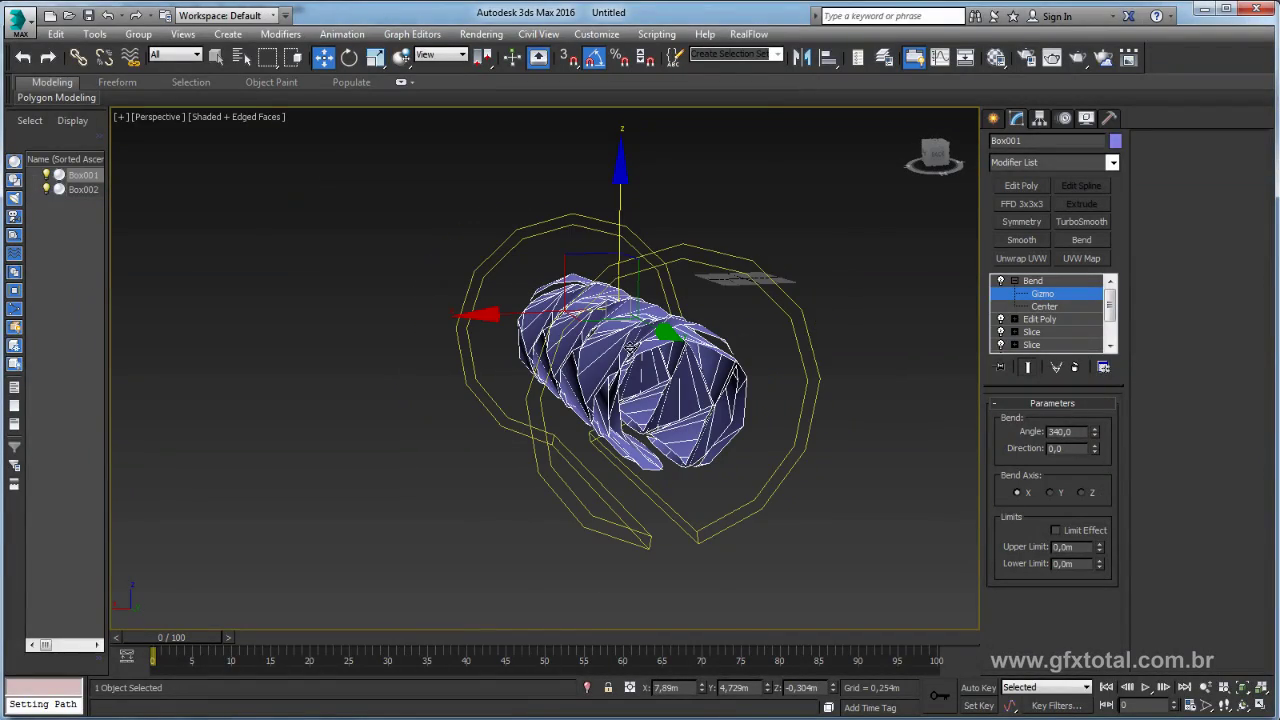
mouse_move(629, 244)
left_mouse_down()
mouse_move(612, 232)
mouse_move(624, 218)
left_mouse_up()
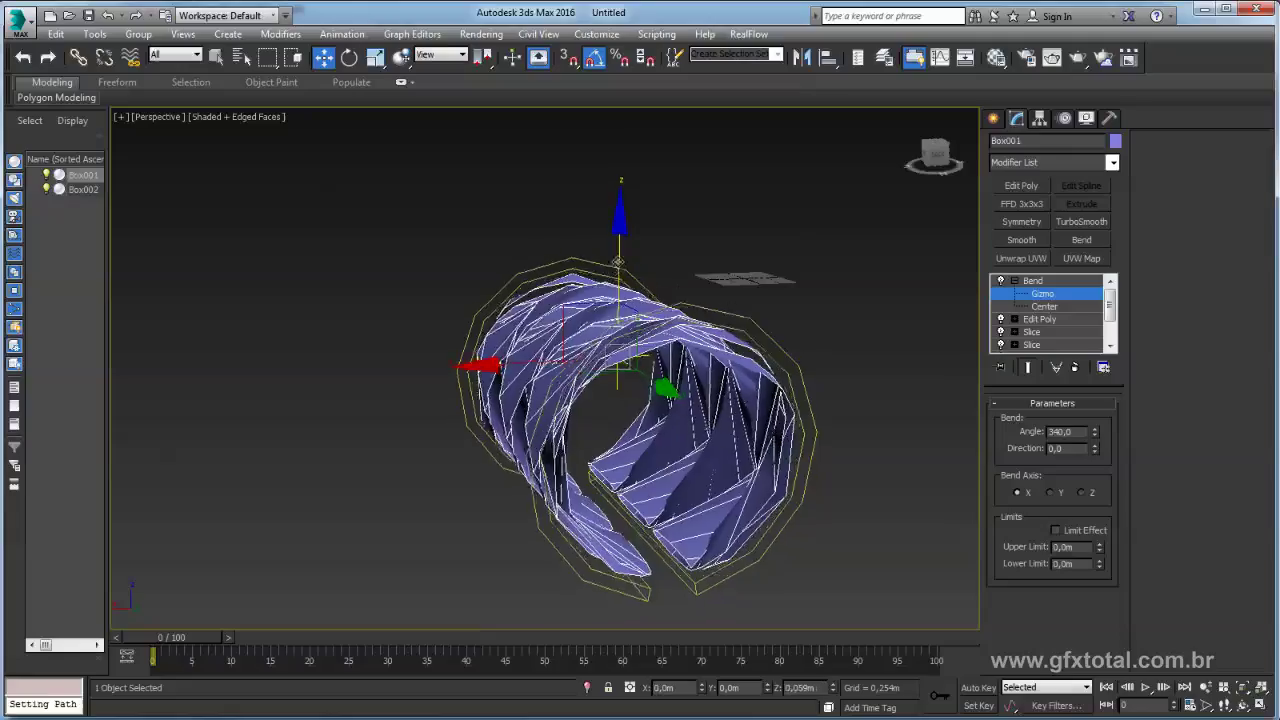
mouse_move(624, 218)
middle_mouse_down("alt")
mouse_move(702, 328)
mouse_move(730, 340)
middle_mouse_up("alt")
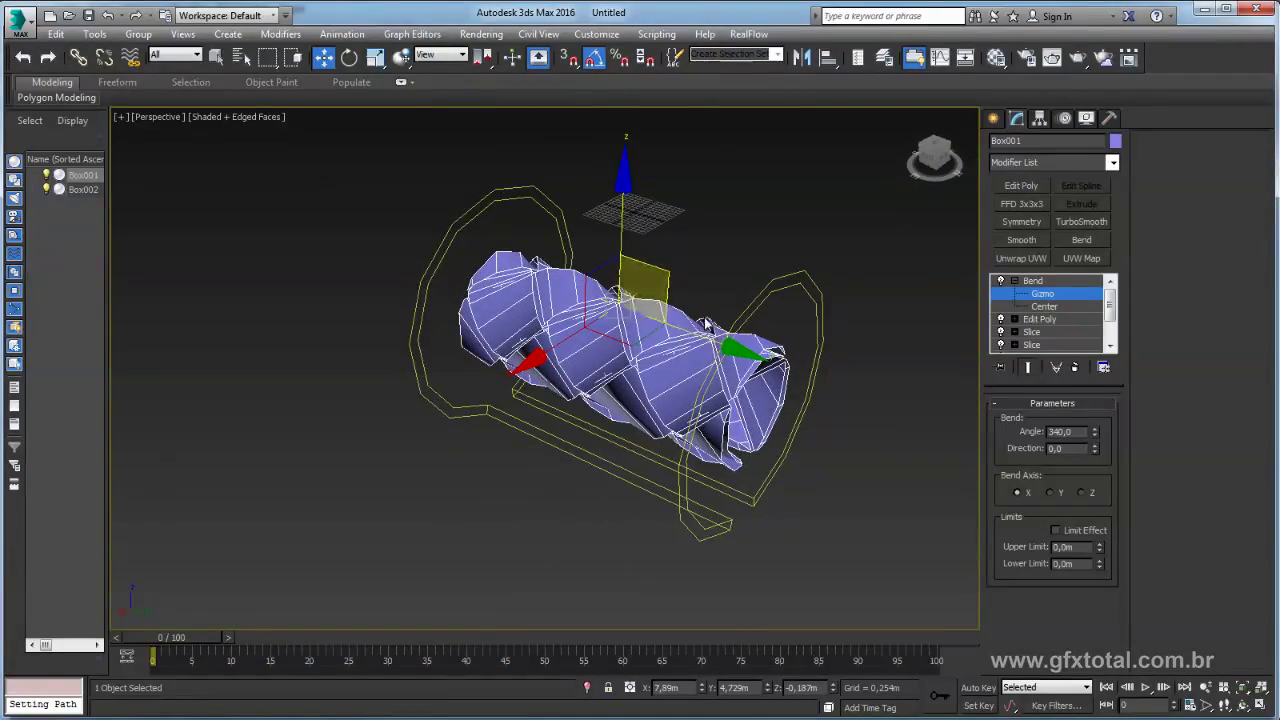
left_click(1075, 368)
Shift-drag a copy of the woven tile out to its left
mouse_move(852, 373)
middle_mouse_down("alt")
mouse_move(757, 441)
mouse_move(820, 370)
middle_mouse_up("alt")
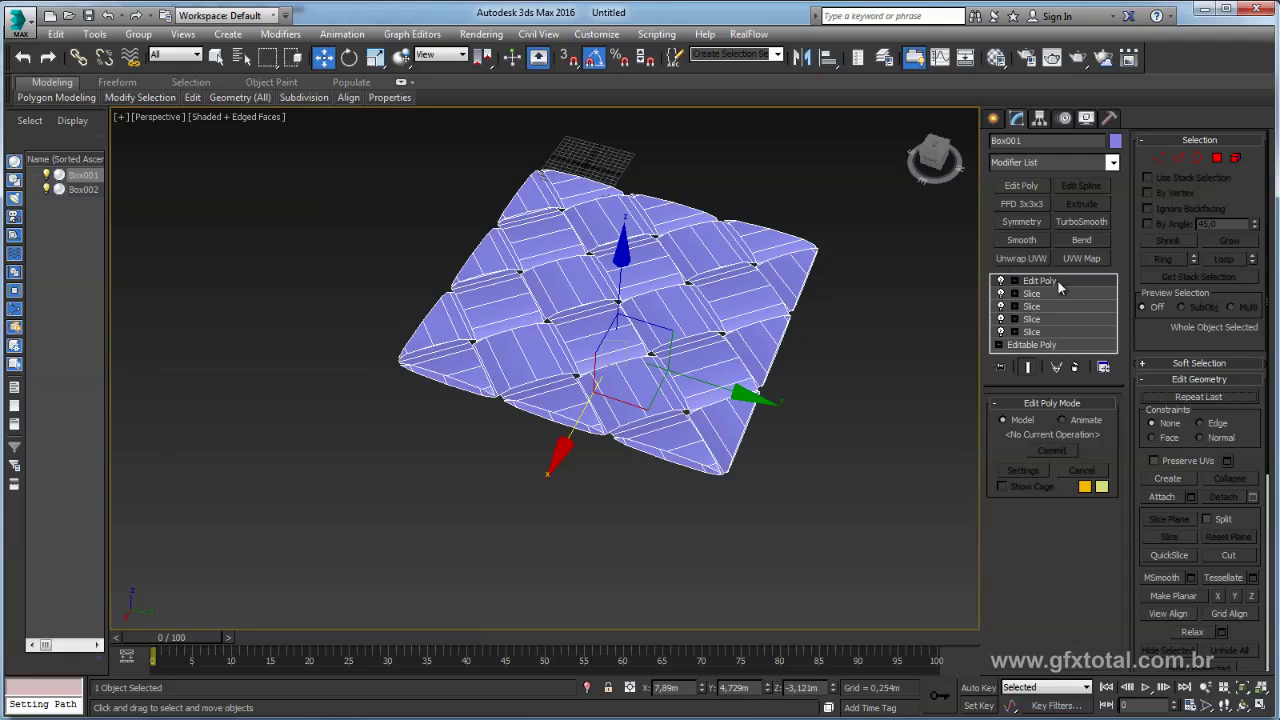
mouse_move(830, 322)
middle_mouse_down("alt")
mouse_move(860, 424)
mouse_move(581, 433)
middle_mouse_up("alt")
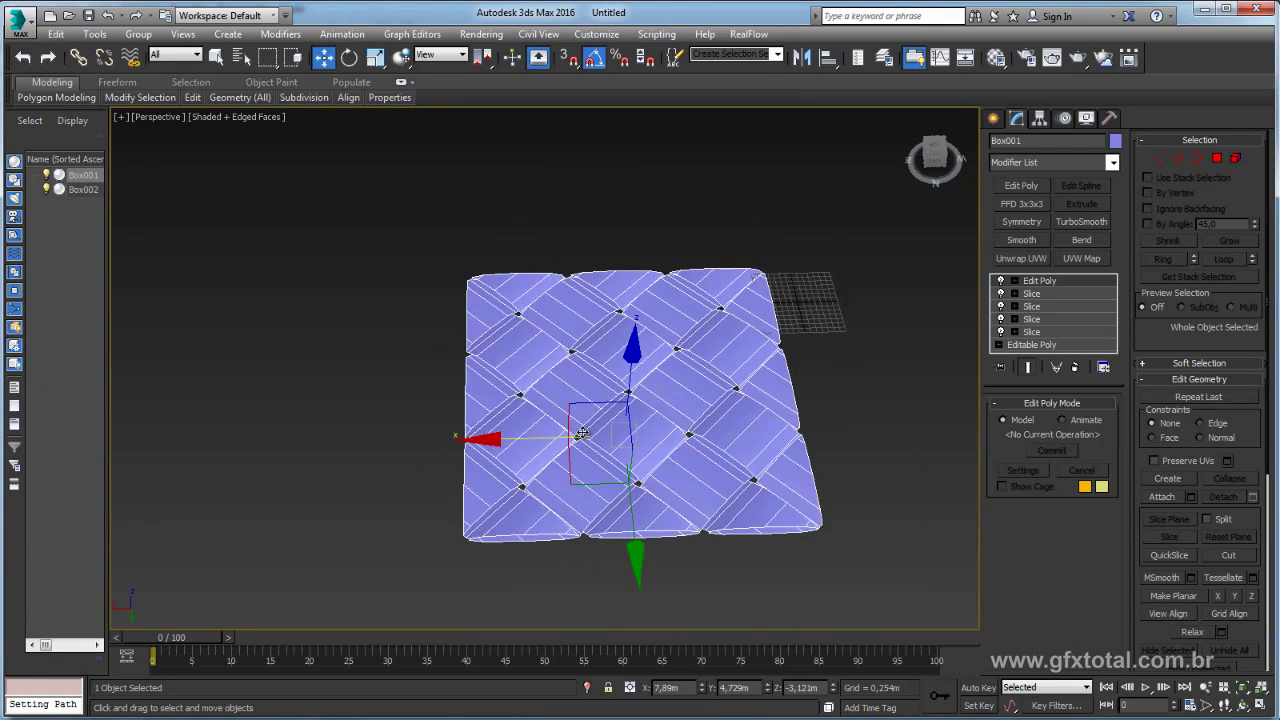
middle_click_drag(733, 451, 664, 455, "alt")
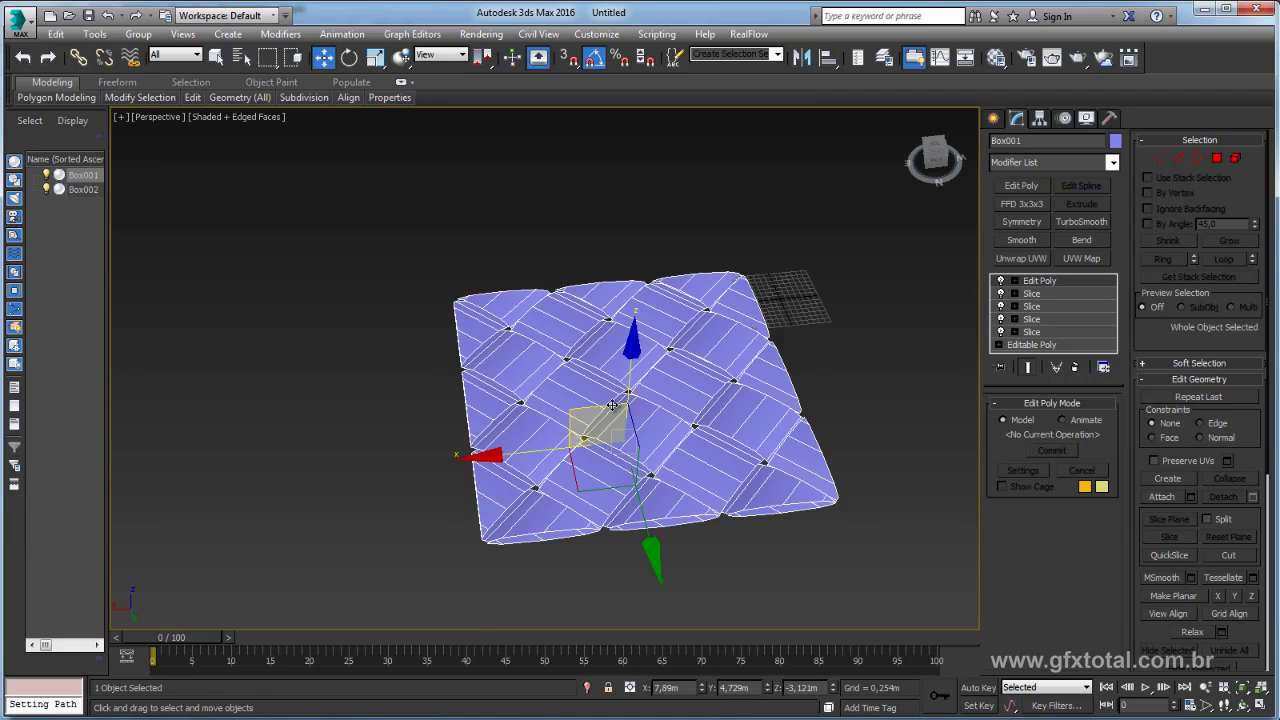
middle_click_drag(698, 415, 549, 370, "alt")
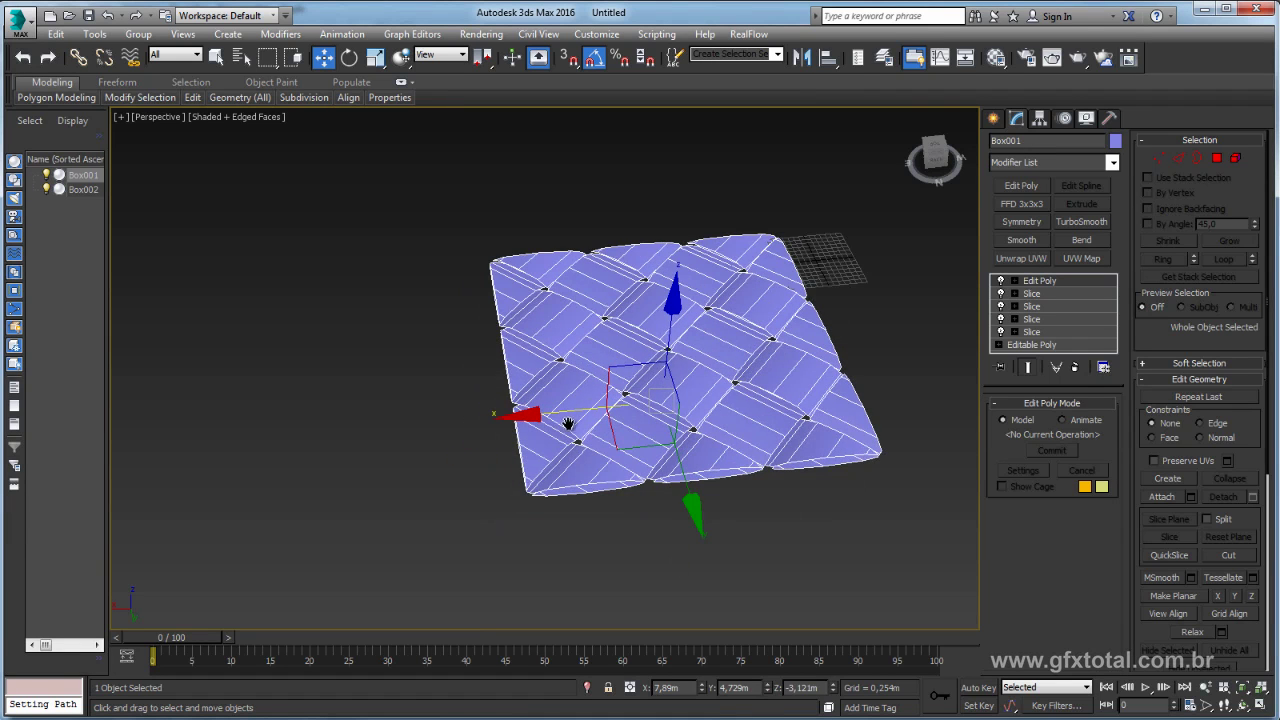
middle_click_drag(568, 424, 678, 412)
left_click_drag(678, 409, 358, 441, "shift")
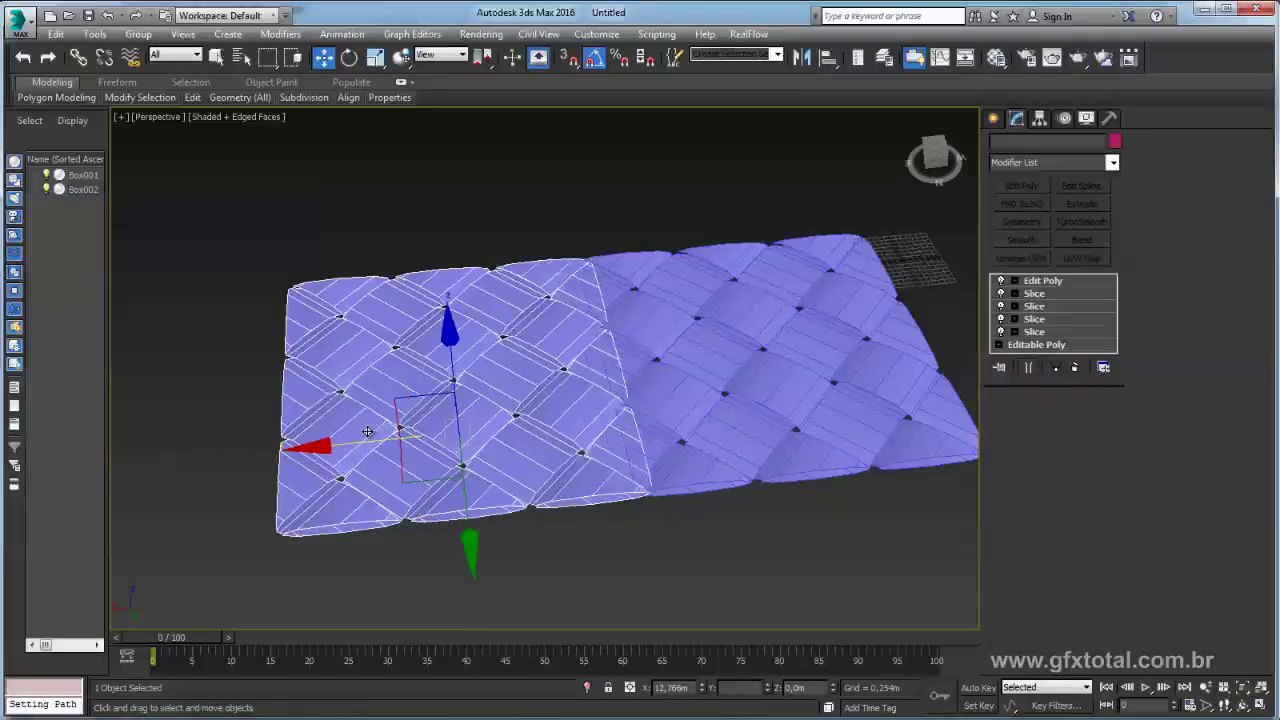
left_click(637, 440)
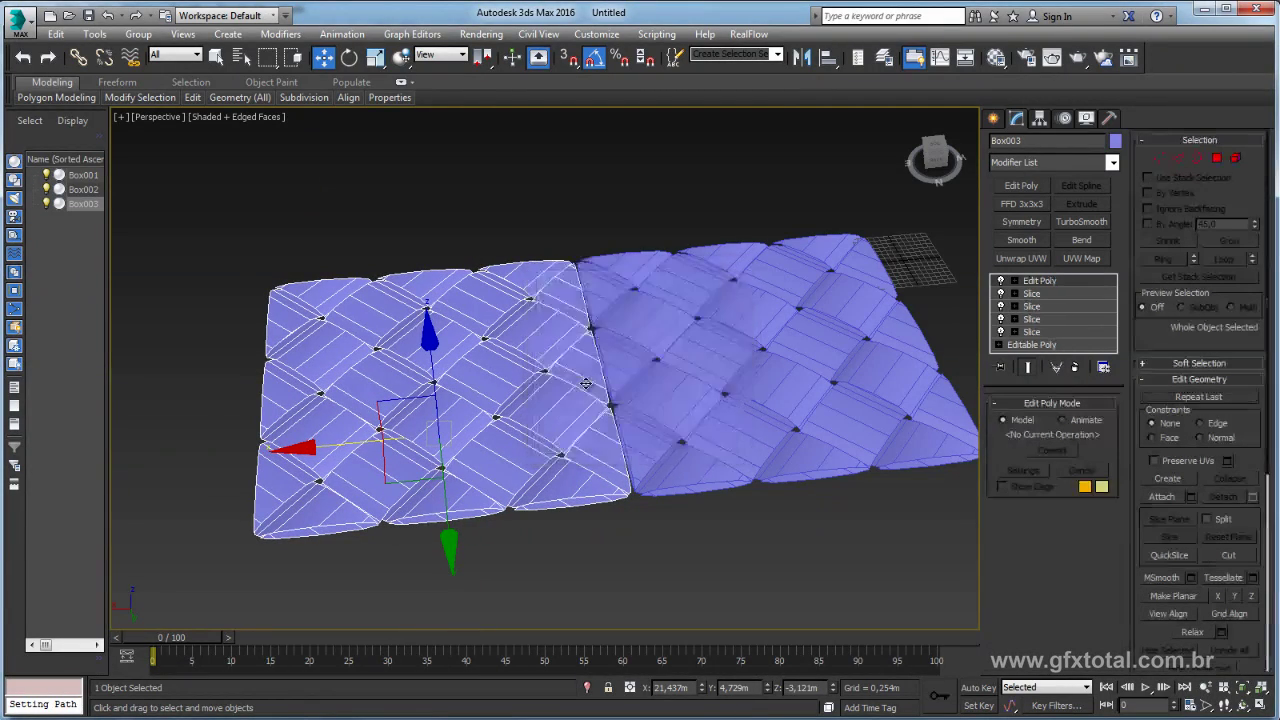
Enable vertex snapping and start Attach on the copied tile
scroll(640, 435, "up", 5)
scroll(640, 435, "up", 3)
key("s")
scroll(617, 413, "down", 3)
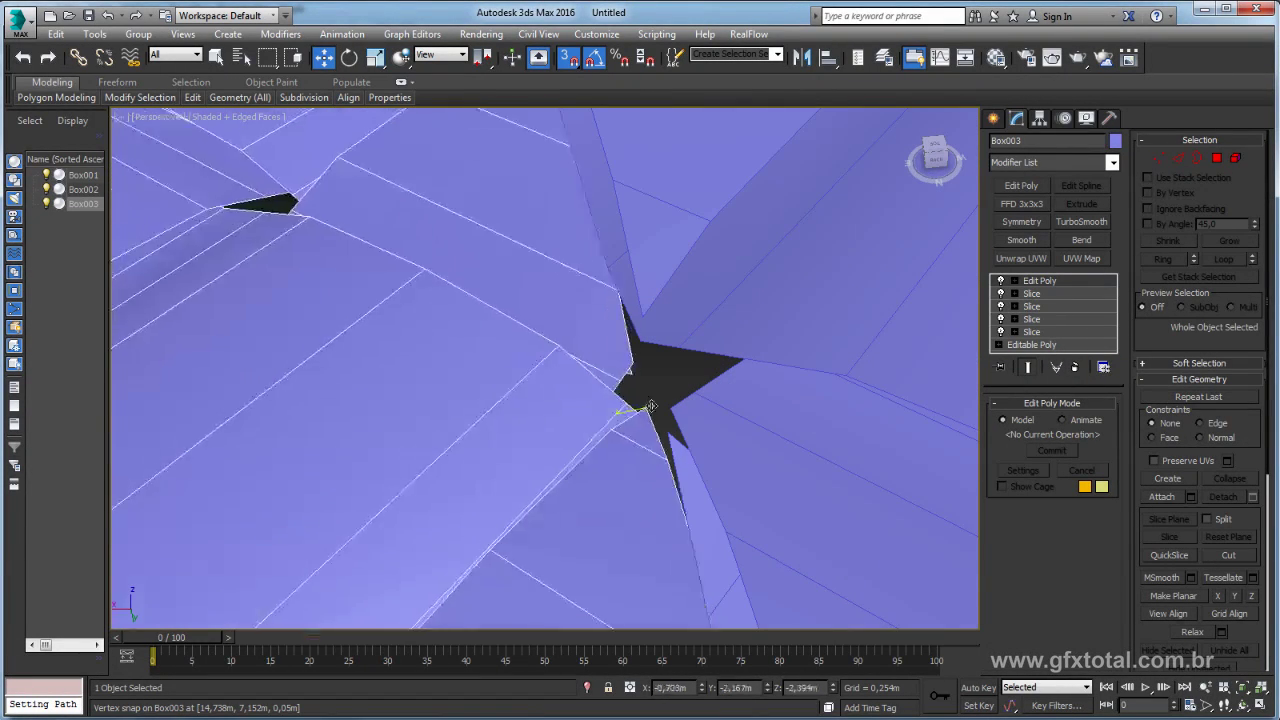
scroll(640, 400, "down", 2)
scroll(673, 202, "down", 5)
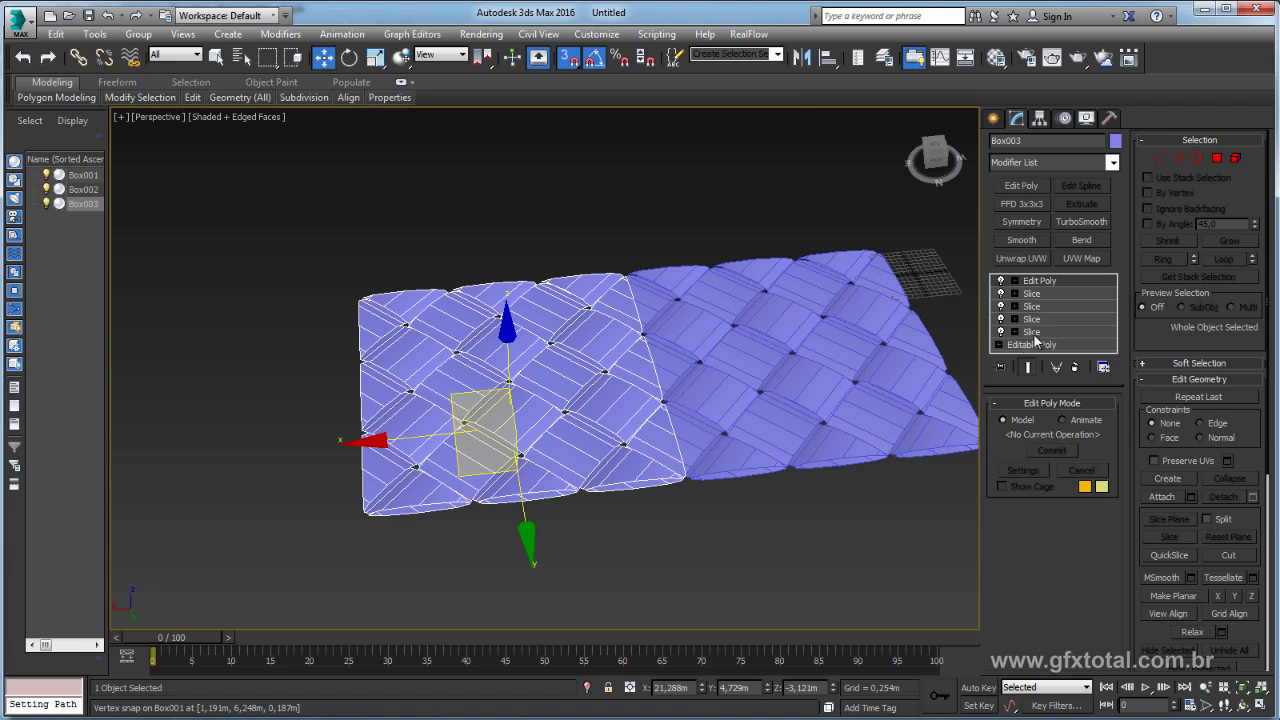
left_click(1181, 494)
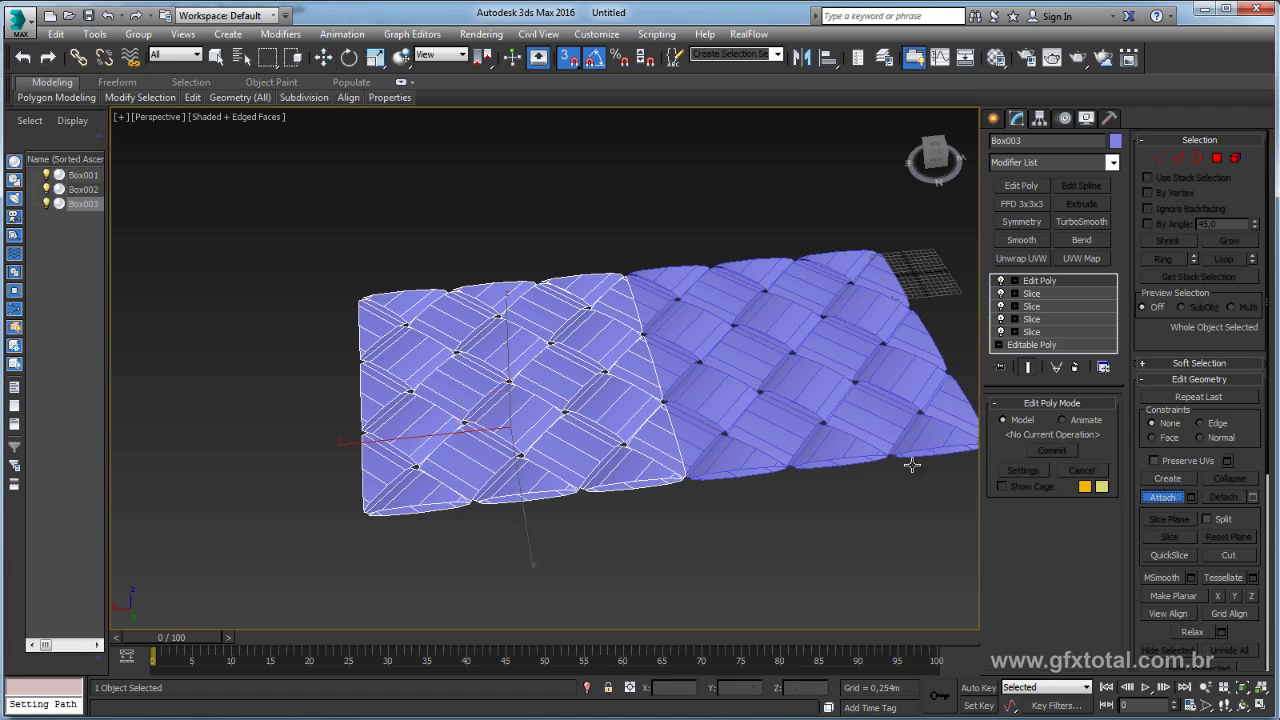
Attach the other tile into Box003 and weld the overlapping seam vertices
left_click(710, 402)
key("w")
left_click(1159, 159)
middle_click_drag(700, 300, 622, 242, "alt")
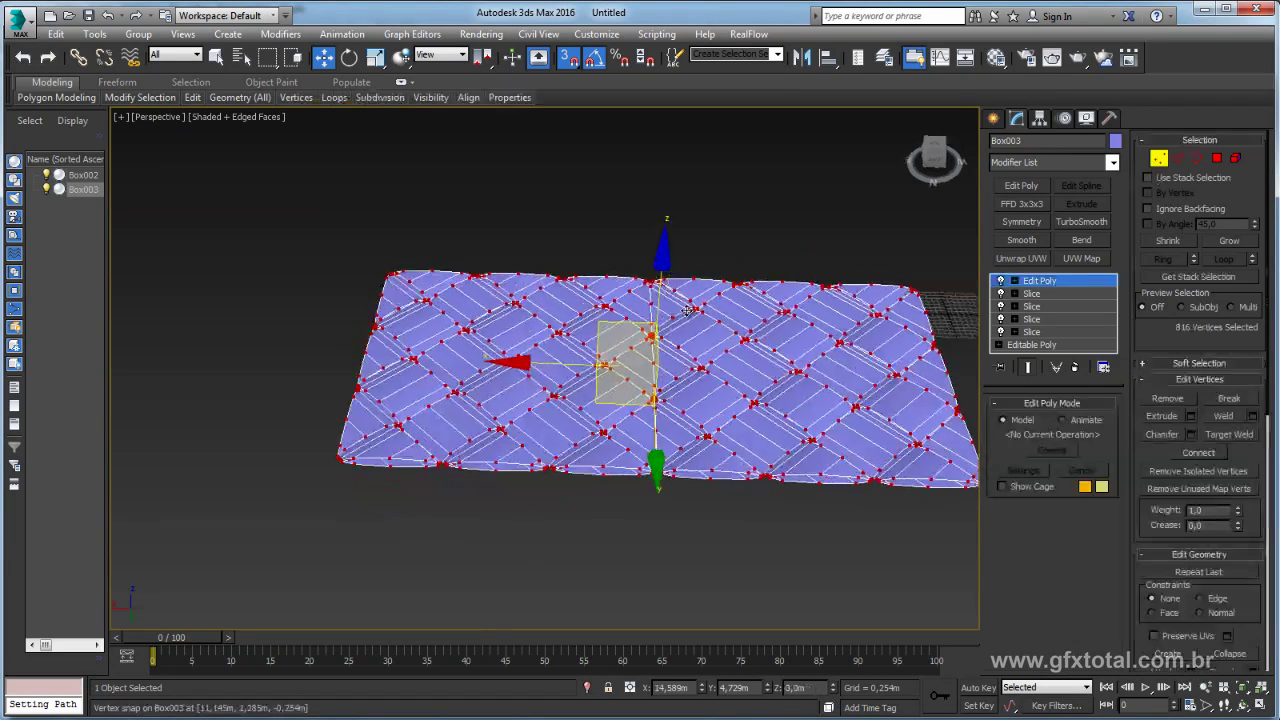
left_click_drag(713, 566, 712, 563)
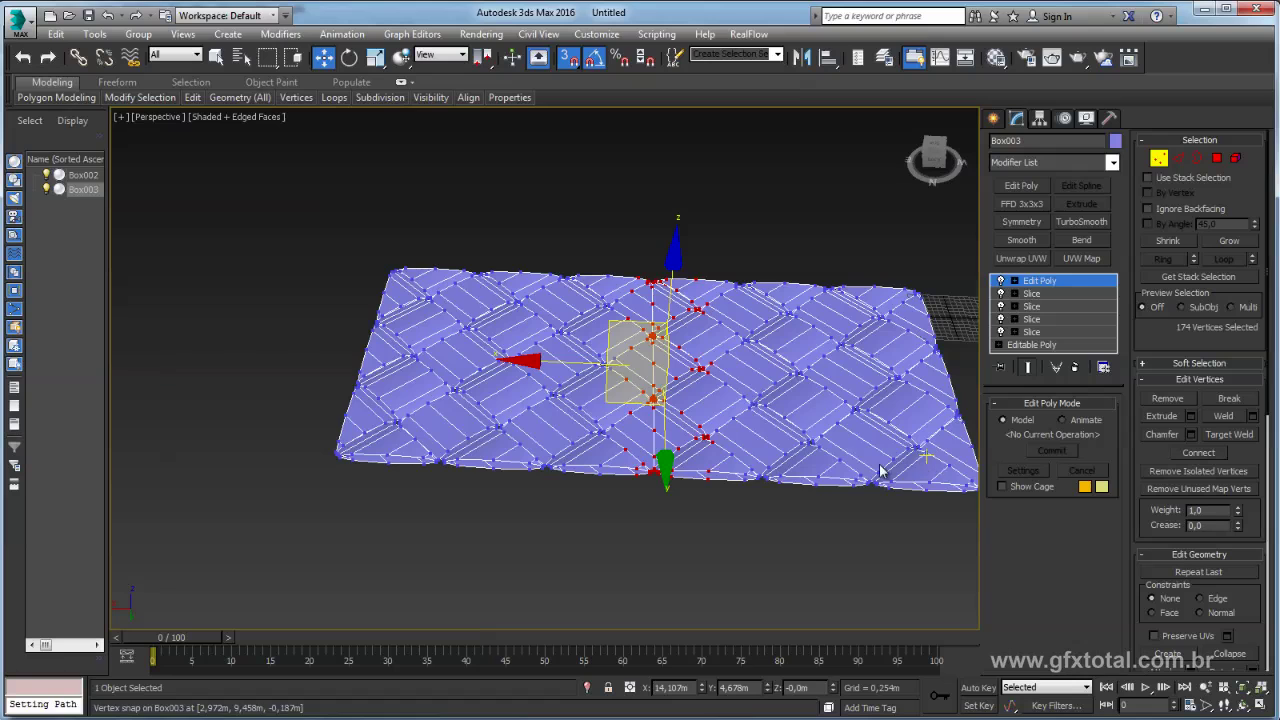
scroll(640, 314, "up", 3)
scroll(640, 314, "up", 4)
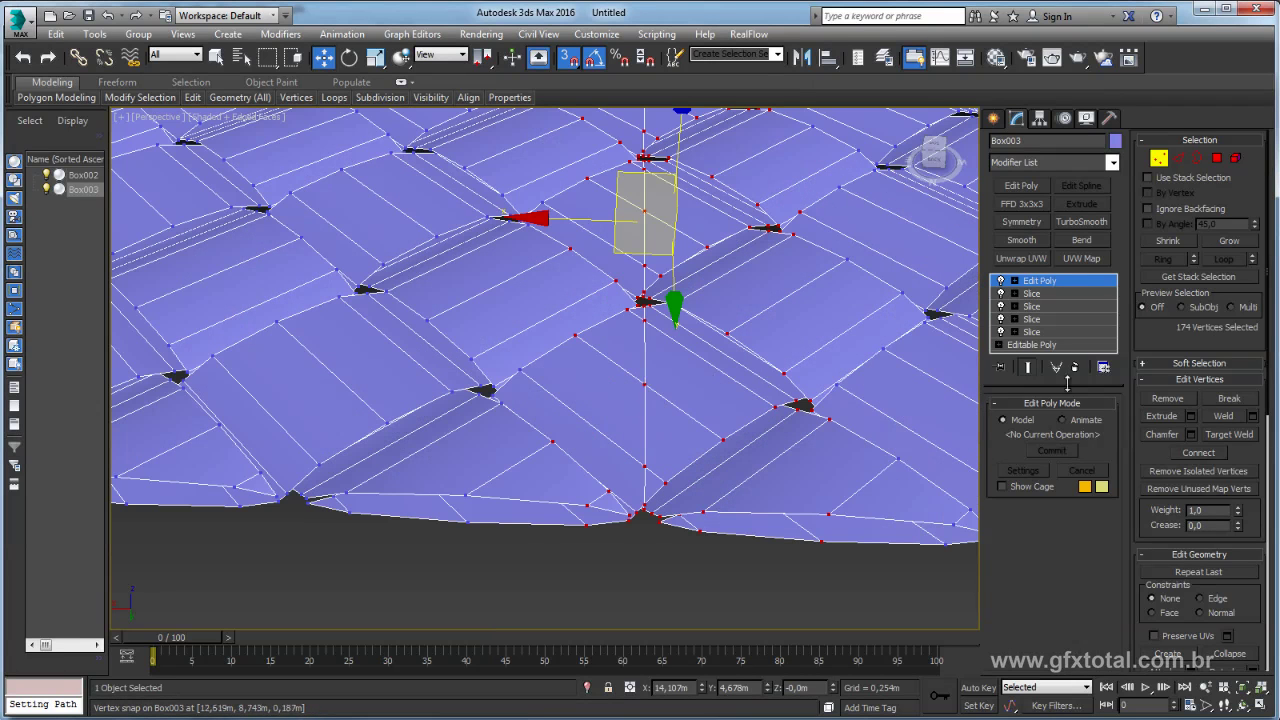
left_click(1228, 417)
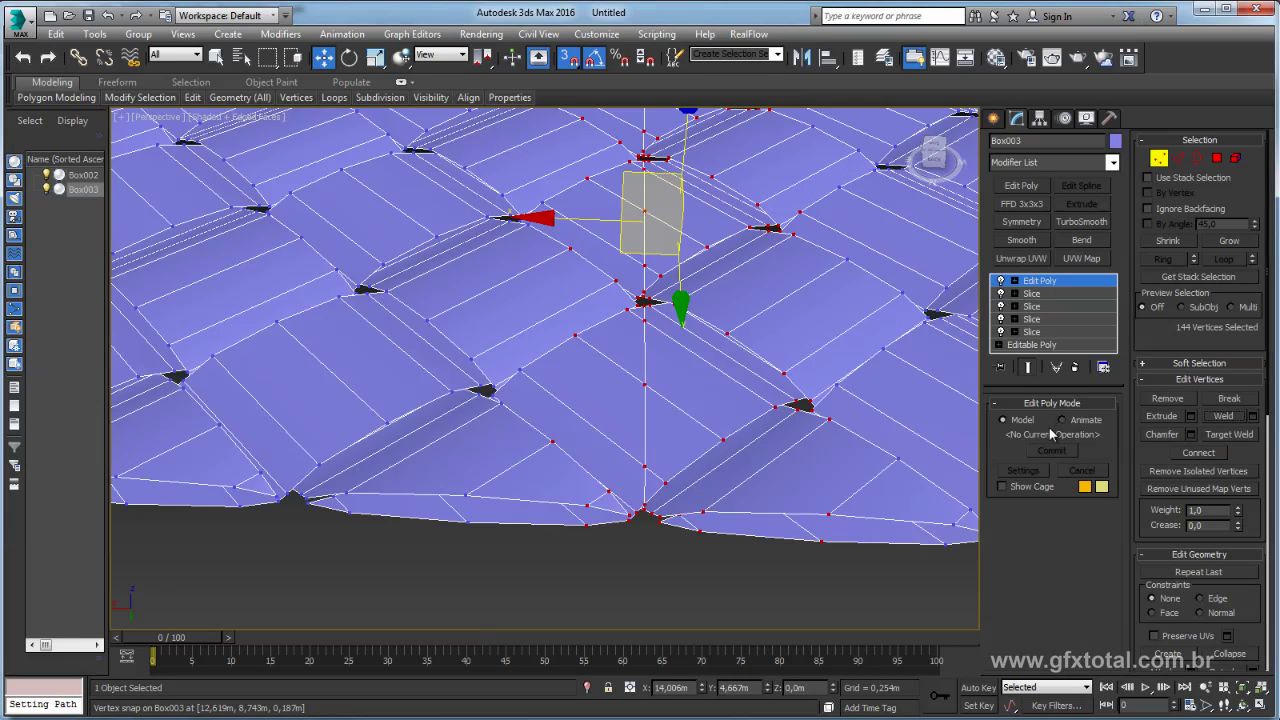
Select the seam edges and extend them into full edge loops
left_click(1180, 160)
left_click(641, 411)
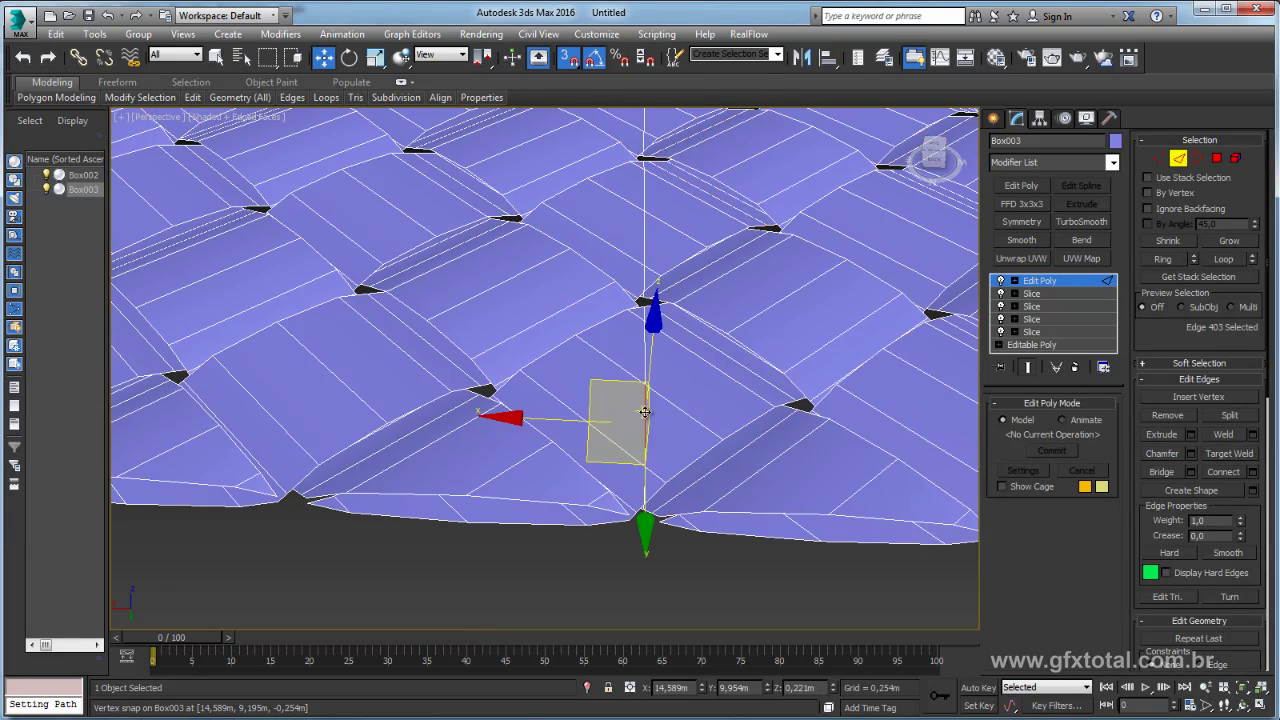
mouse_move(652, 250)
middle_mouse_down()
mouse_move(645, 235)
mouse_move(665, 281)
mouse_move(652, 272)
middle_mouse_up()
scroll(665, 281, "down", 5)
key("s")
left_click(646, 265, "ctrl")
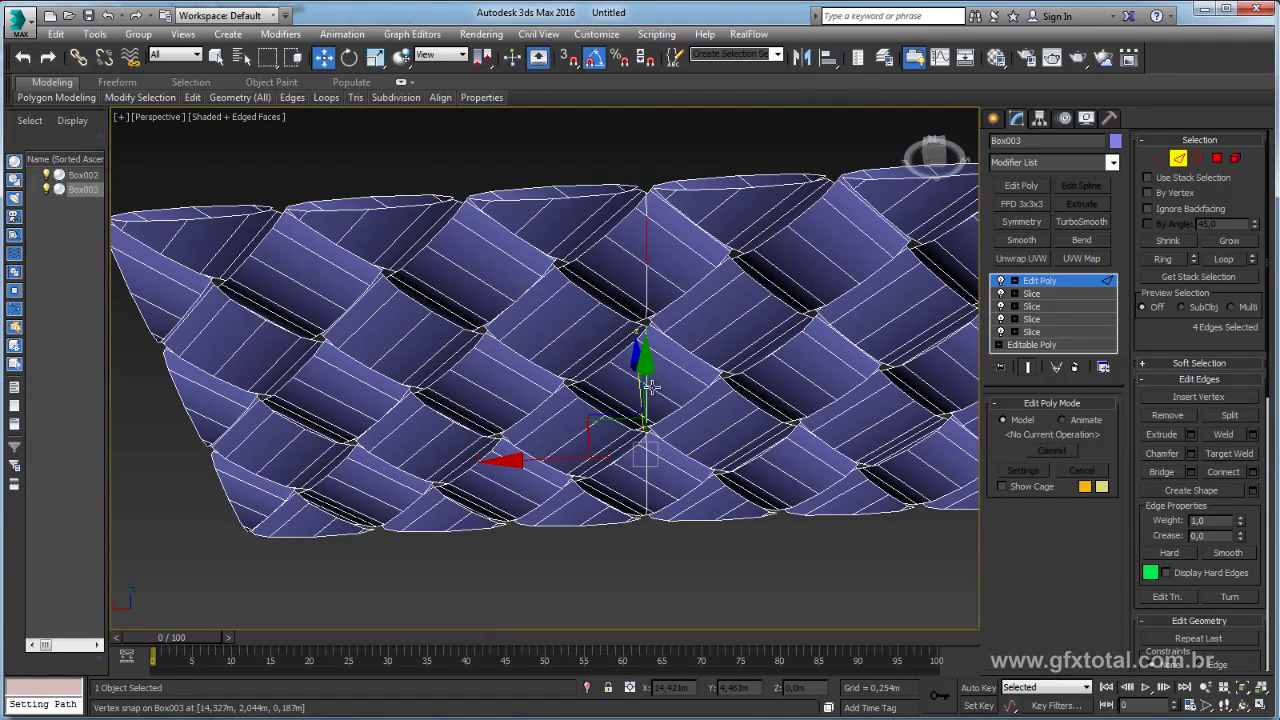
left_click(646, 470, "ctrl")
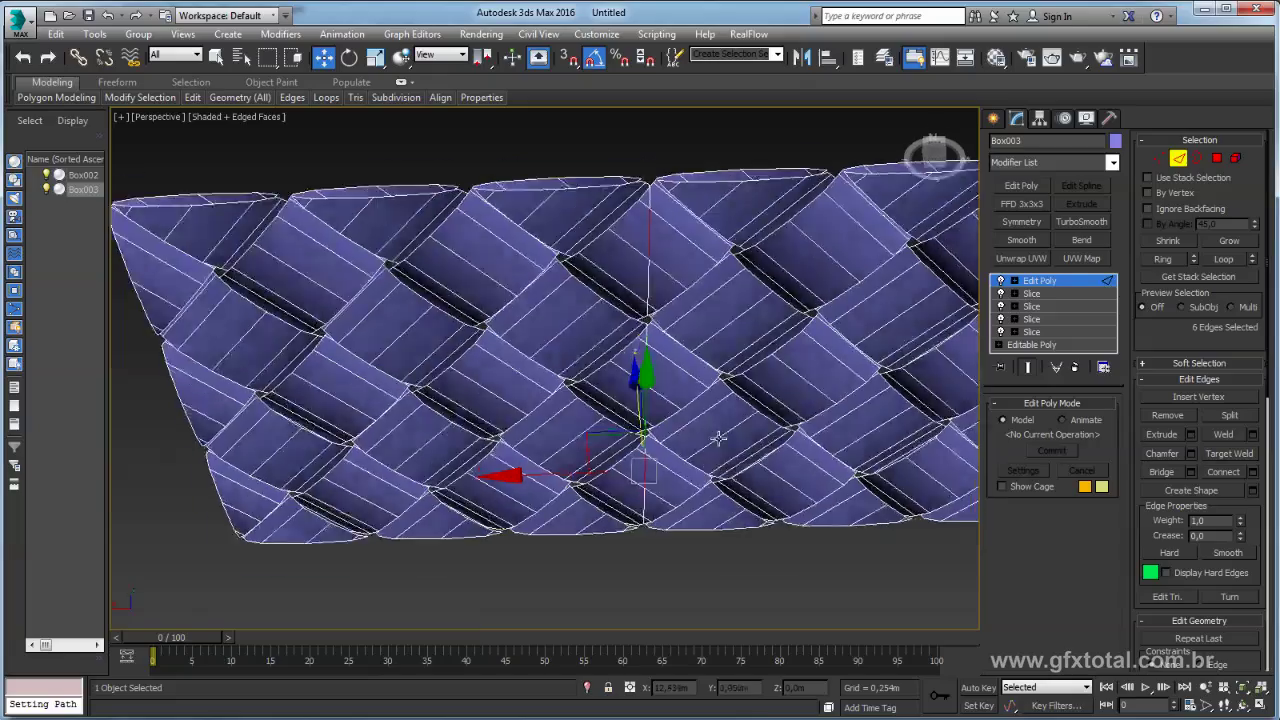
scroll(646, 470, "up", 3)
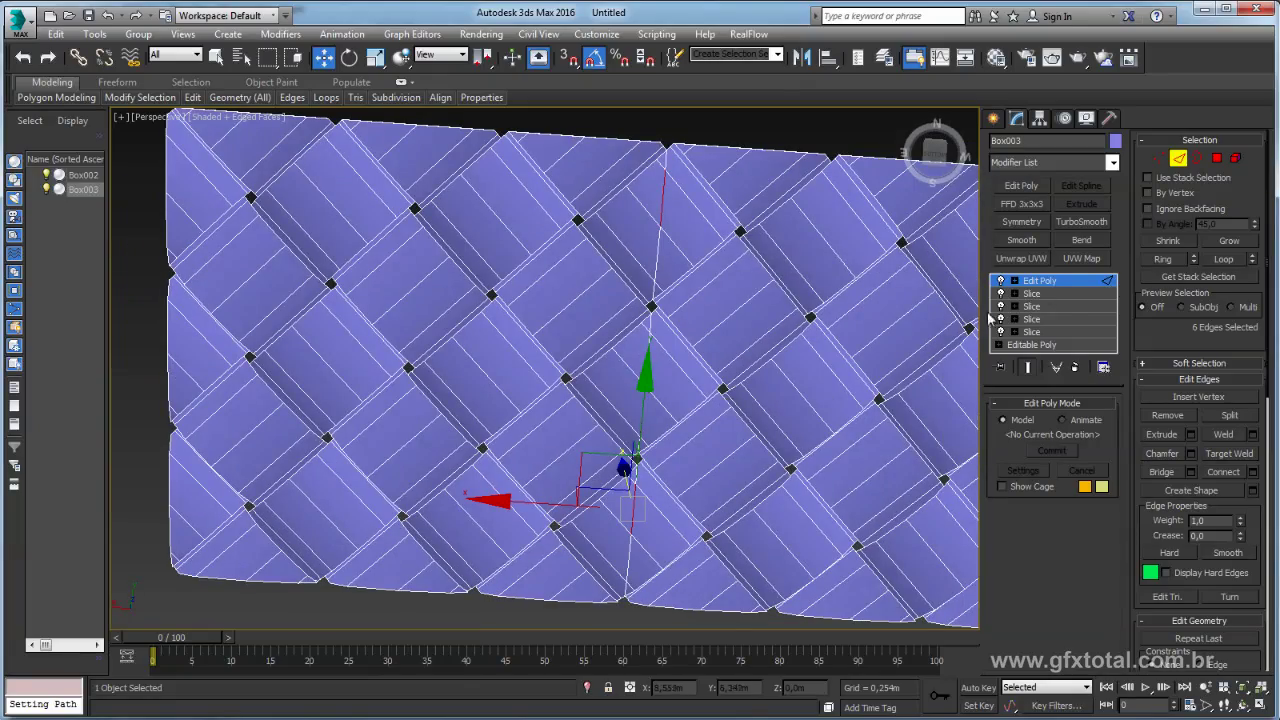
left_click(1224, 260)
middle_click_drag(716, 400, 728, 432, "alt")
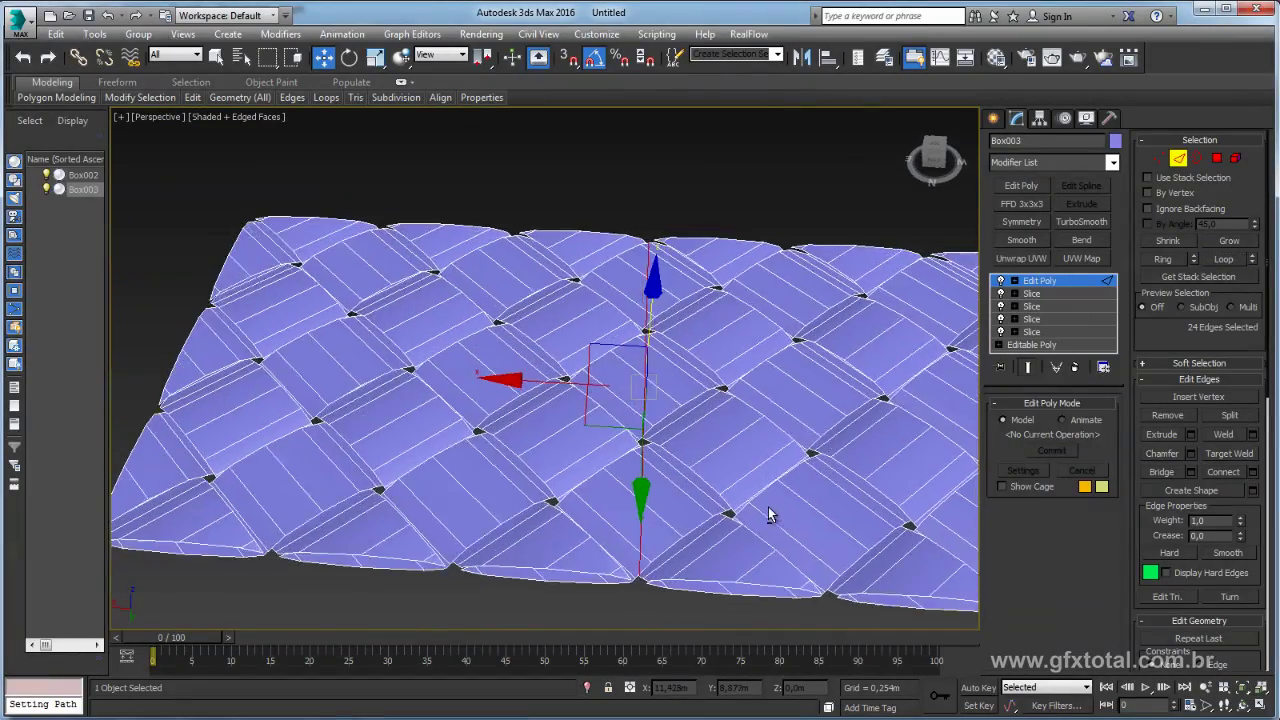
mouse_move(716, 510)
middle_mouse_down("alt")
mouse_move(757, 471)
mouse_move(765, 503)
middle_mouse_up("alt")
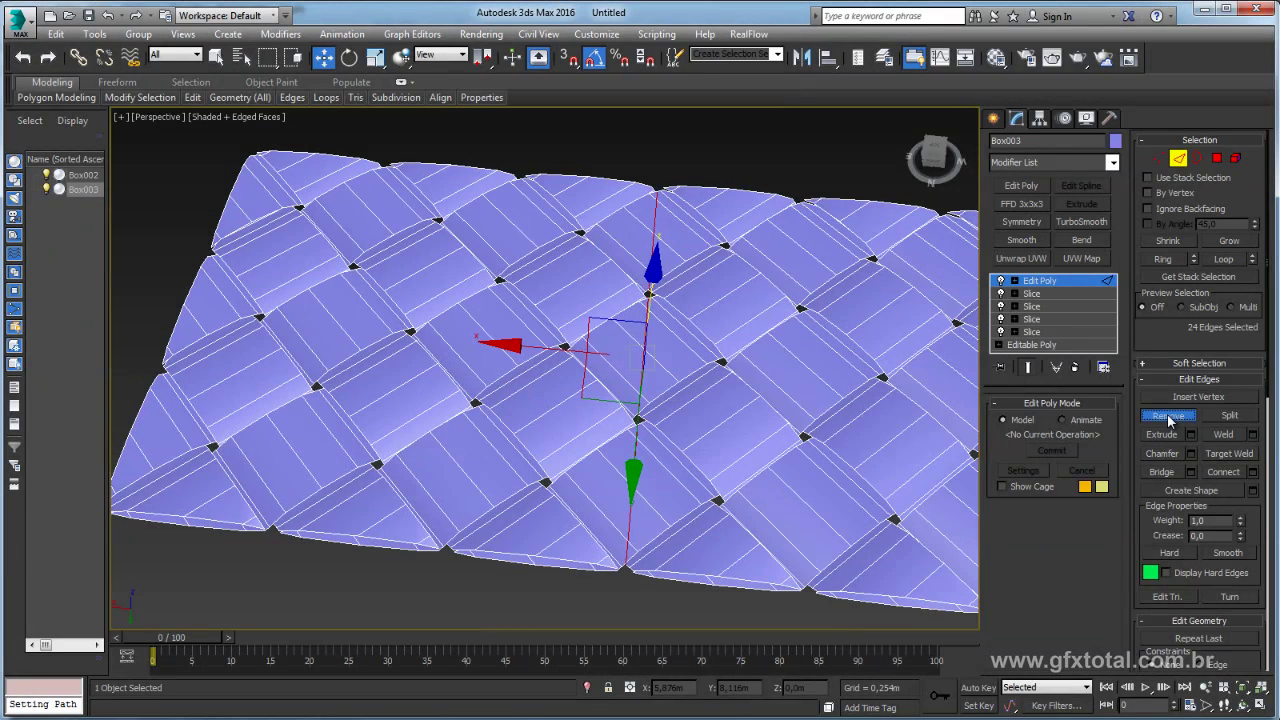
Remove the 24 selected loop edges from the mesh
left_click(1159, 158, "ctrl")
scroll(640, 372, "up", 4)
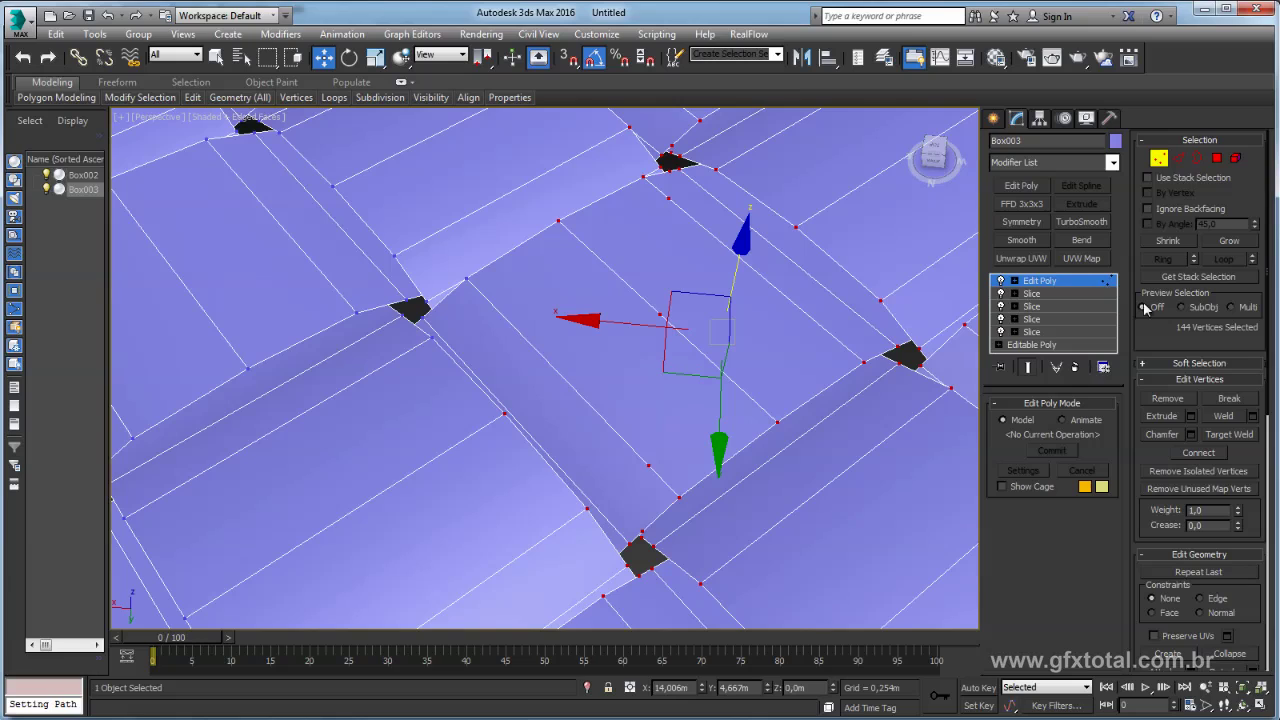
left_click(1178, 159)
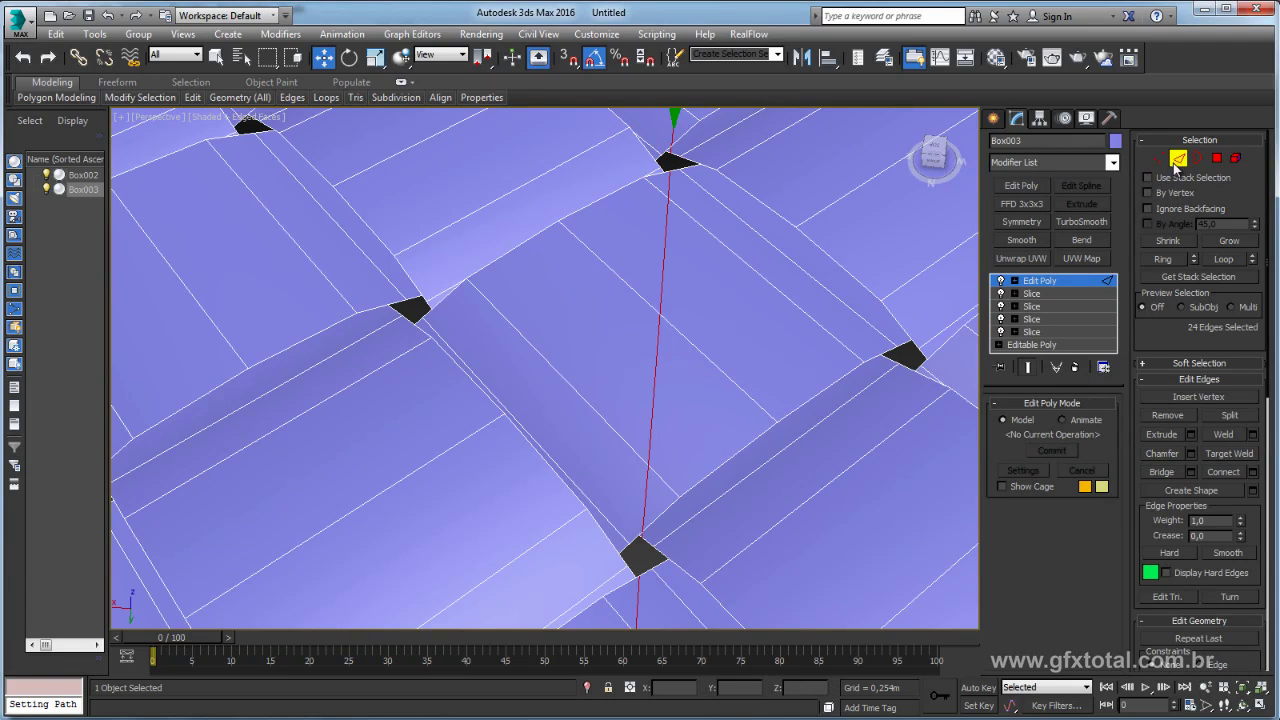
left_click(1166, 413)
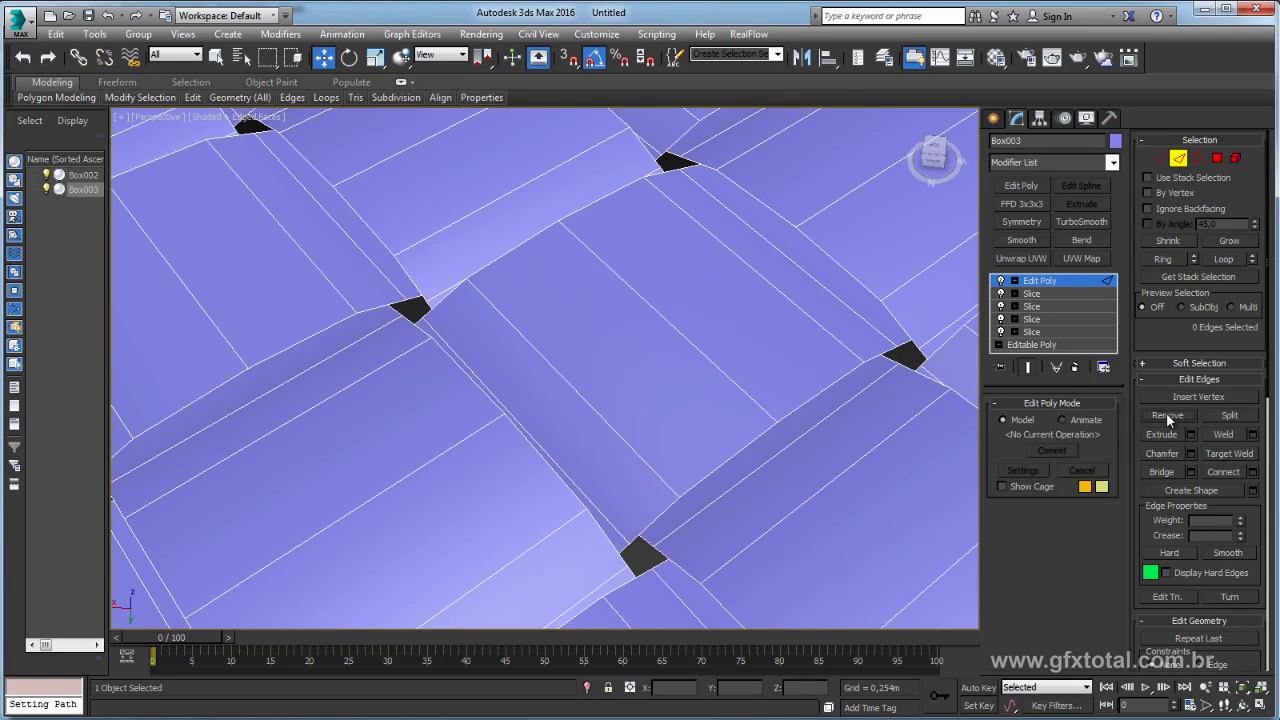
left_click(1156, 159)
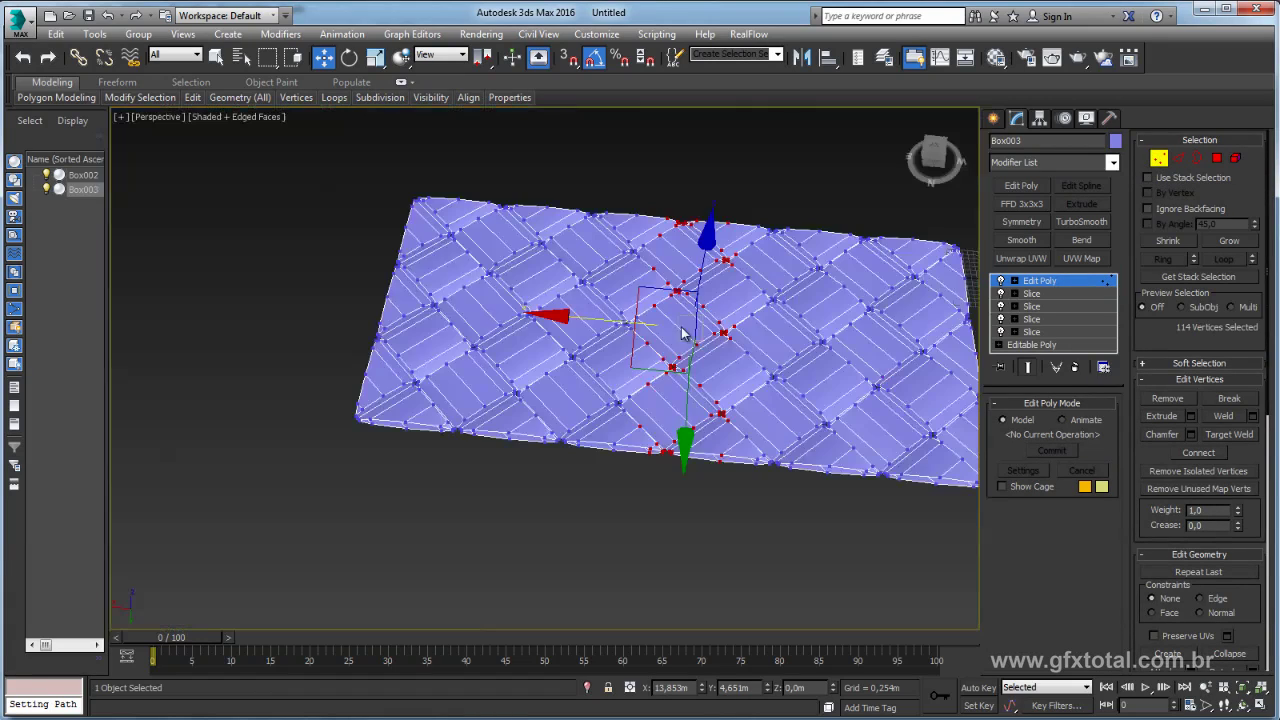
scroll(624, 356, "down", 10)
Centre Box003's pivot on the object using Affect Pivot Only
left_click(1036, 282)
middle_click_drag(700, 350, 728, 338, "alt")
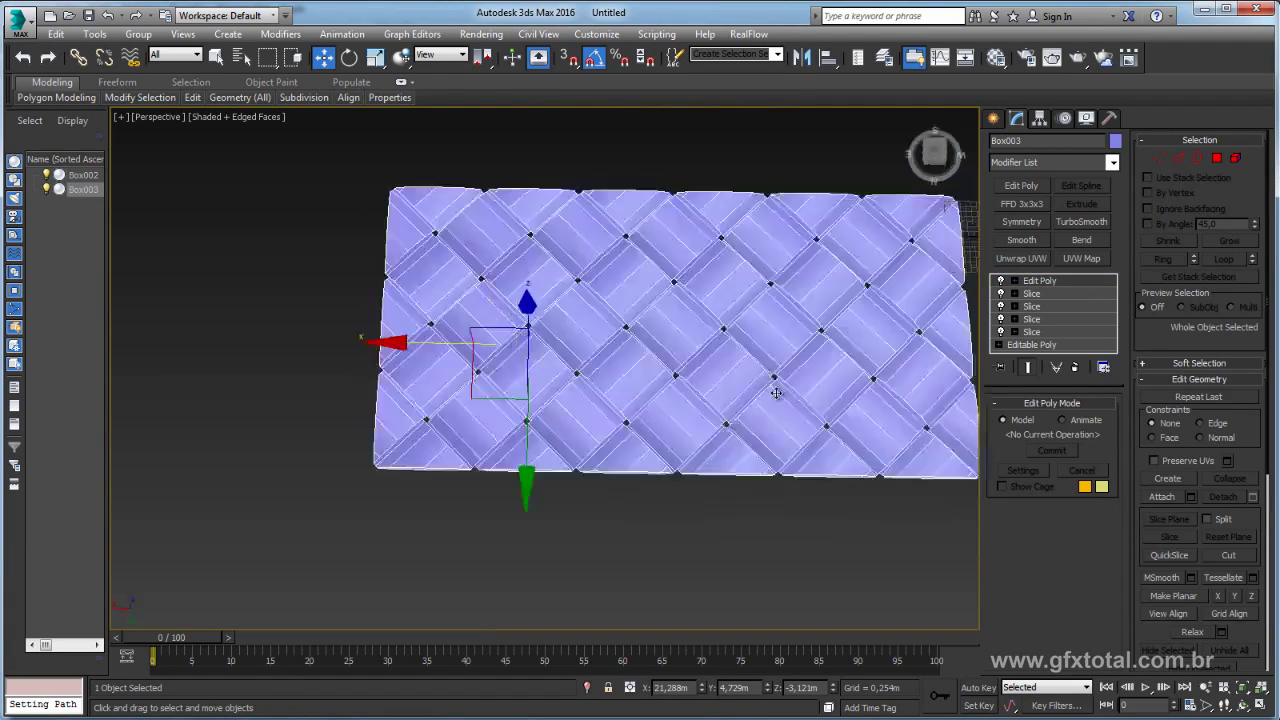
left_click(1040, 119)
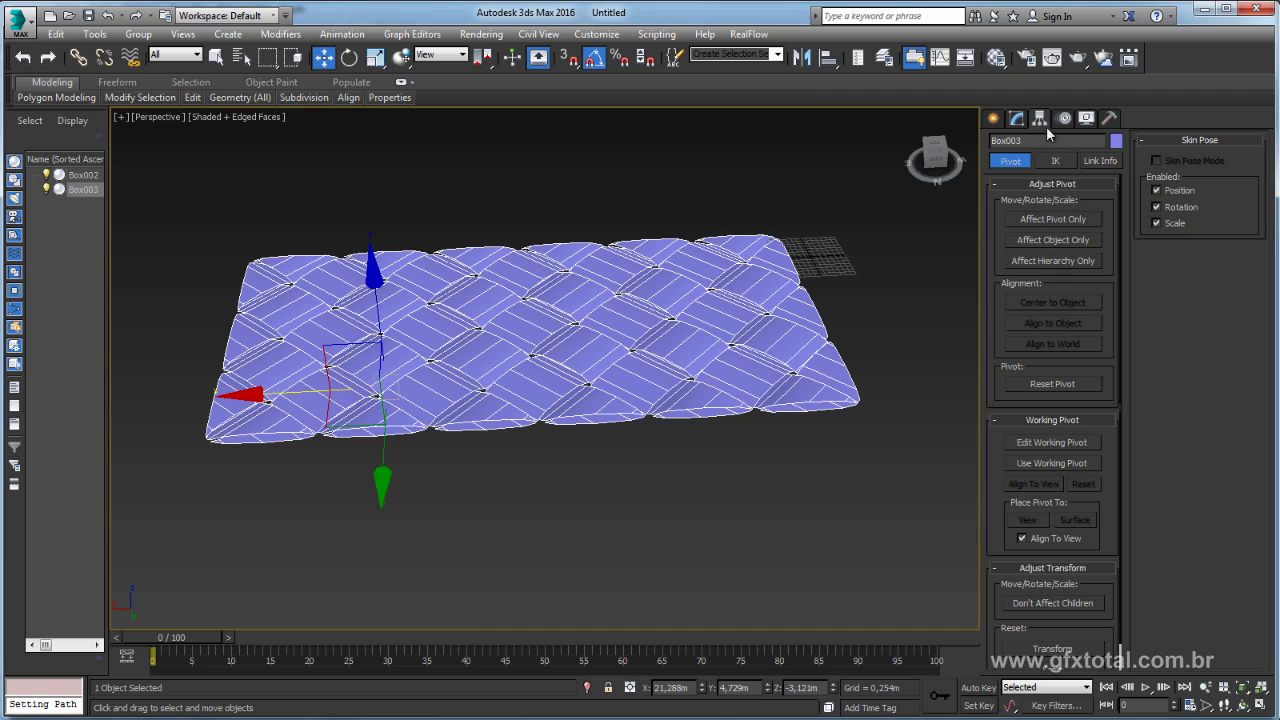
left_click(1043, 218)
left_click(1052, 302)
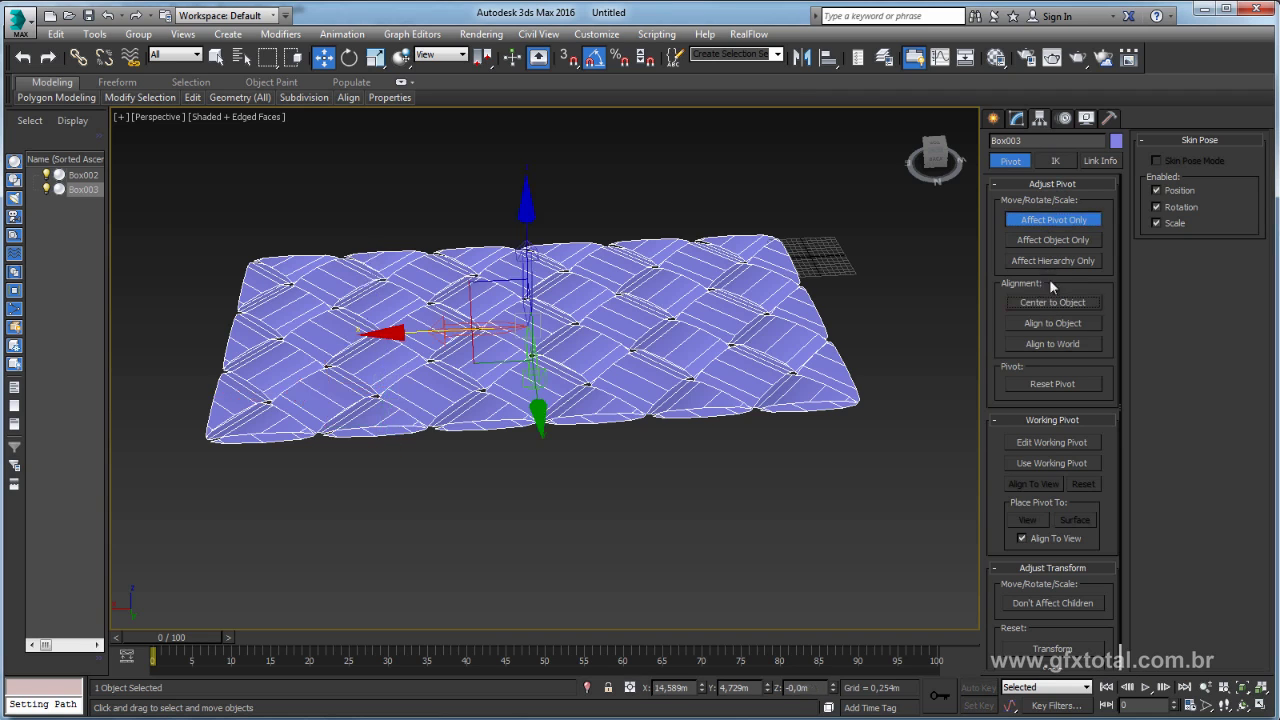
left_click(1050, 219)
left_click(1017, 118)
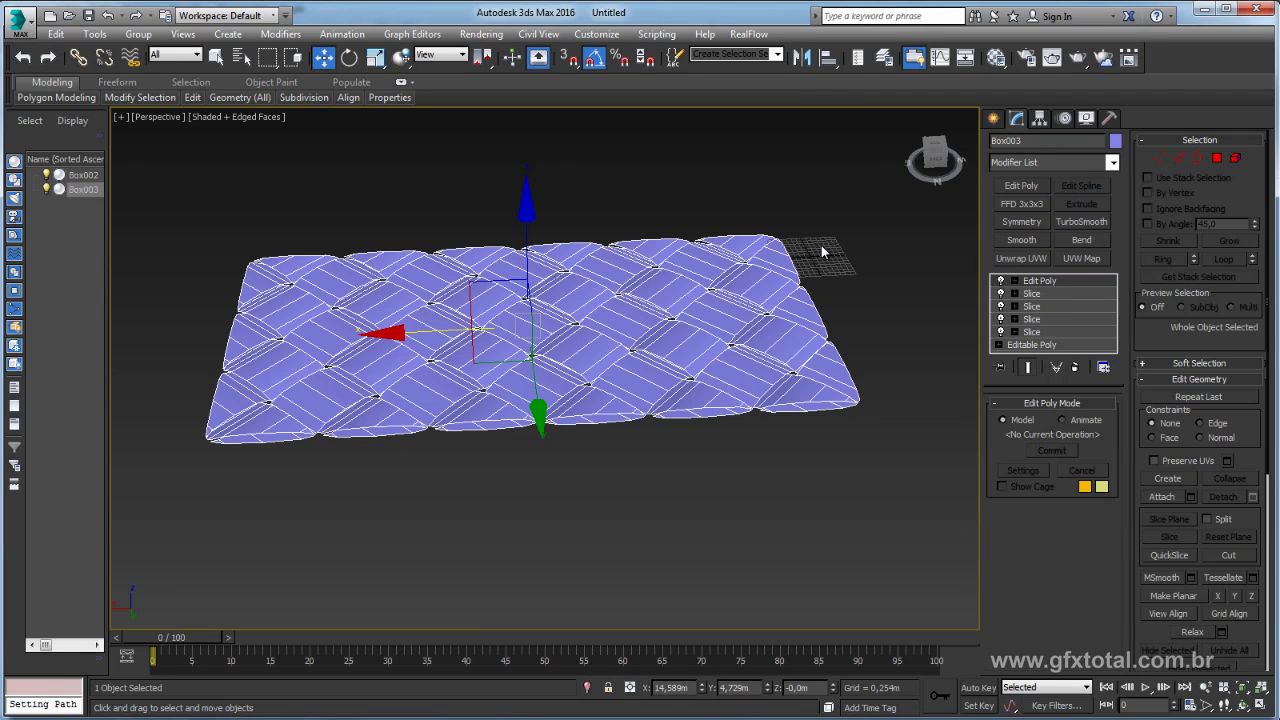
Add a Bend modifier set to 360° around the X axis
type("xbend")
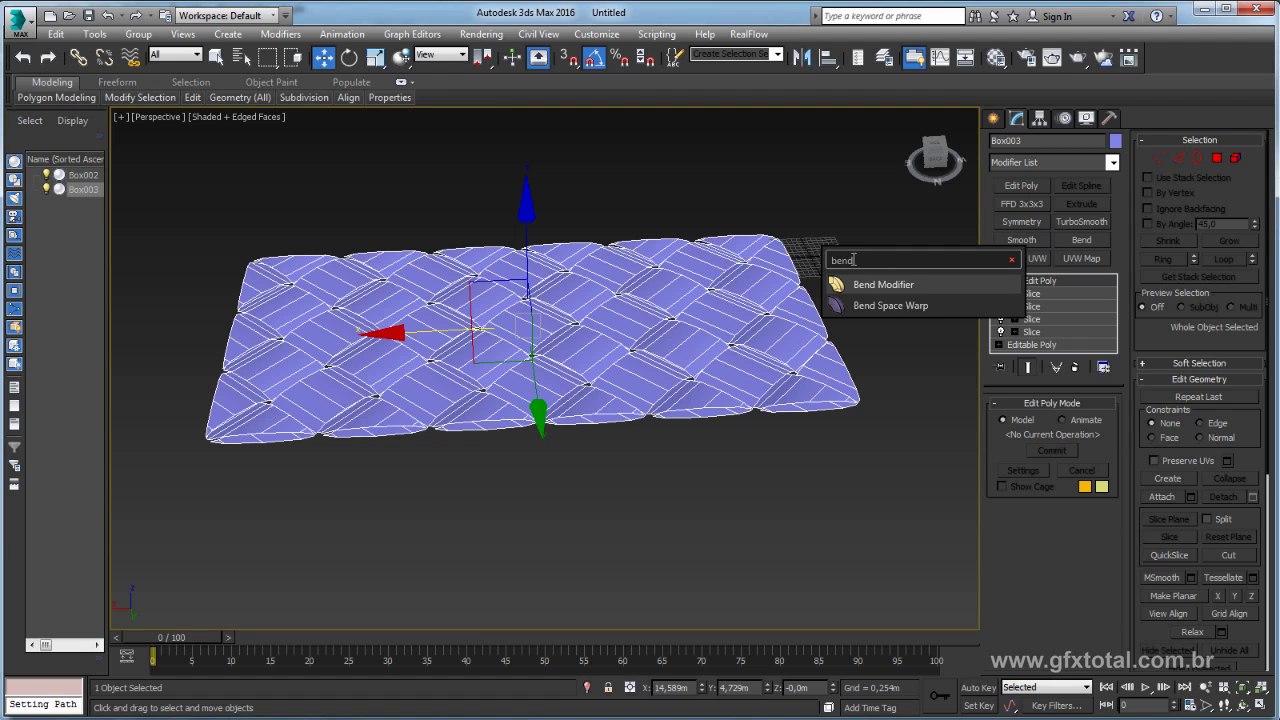
key("Return")
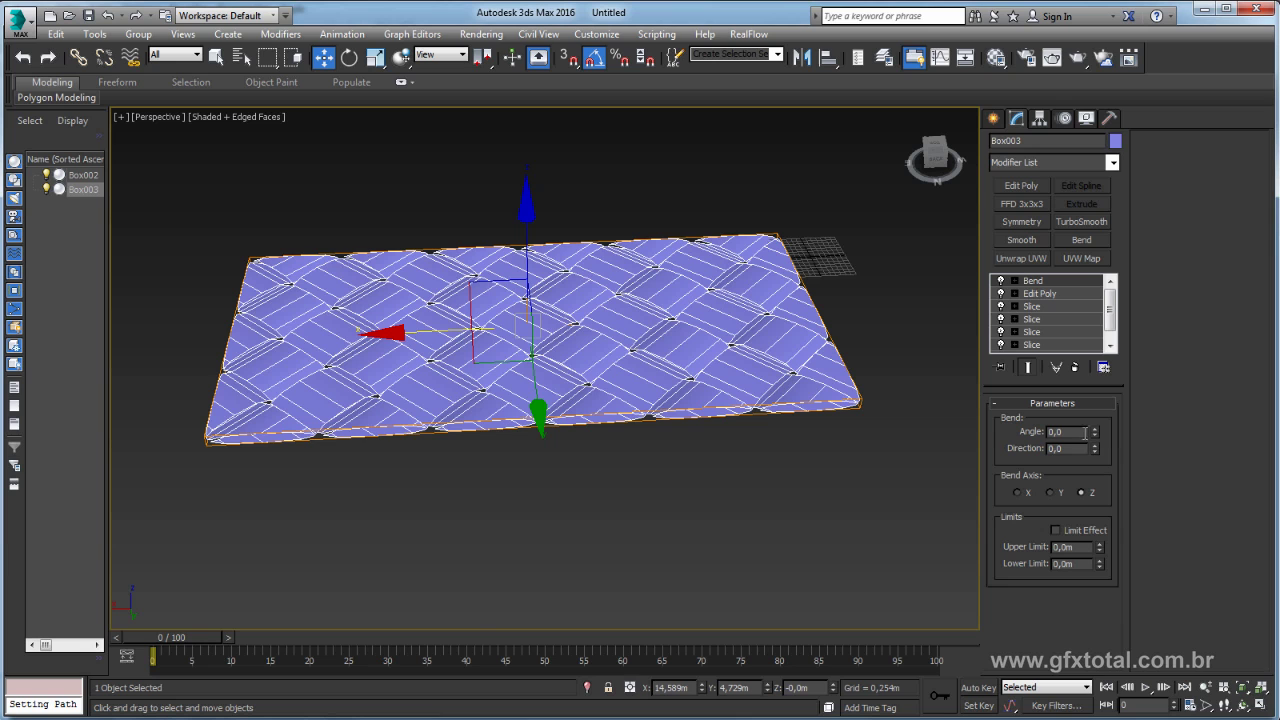
type("360")
key("Return")
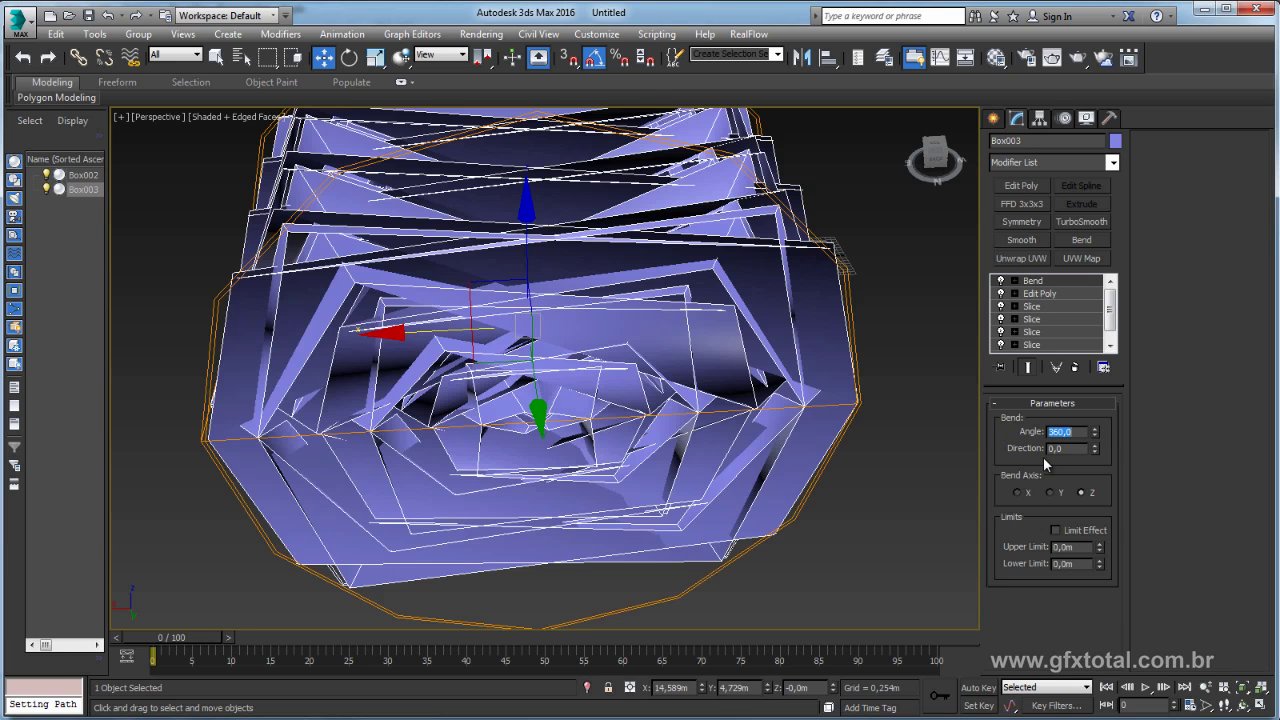
left_click(1023, 496)
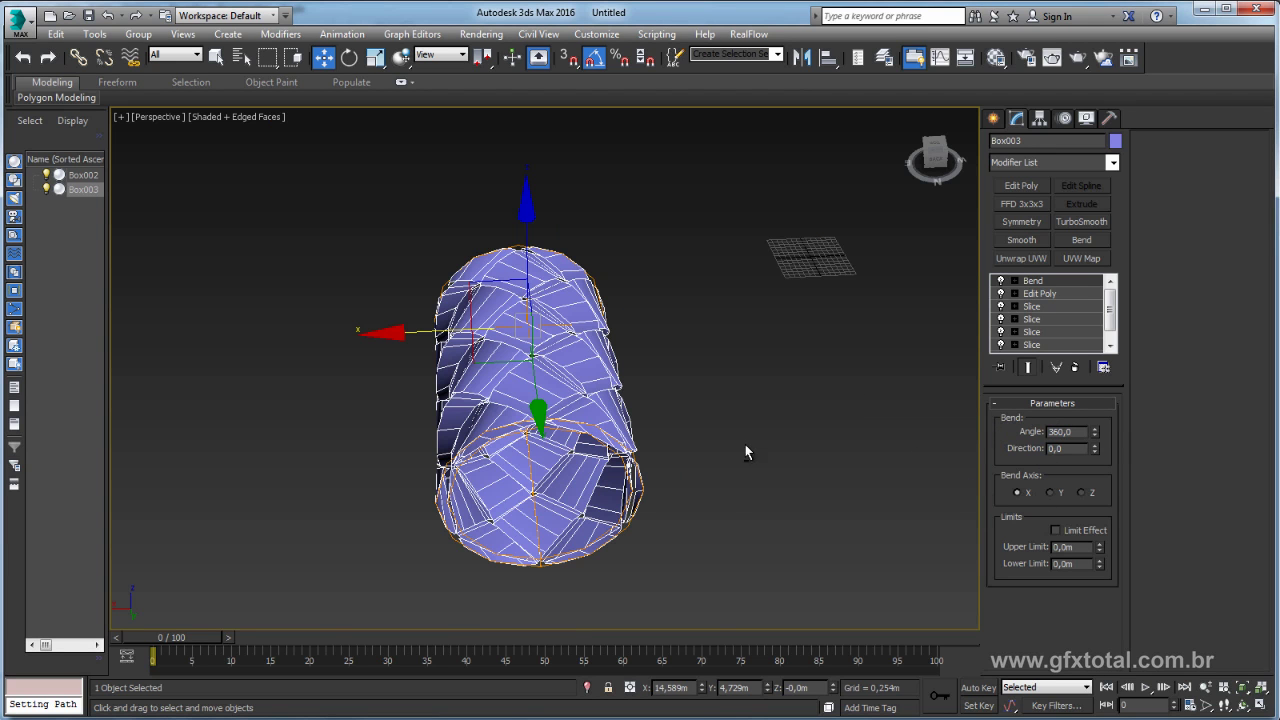
Test a 365° bend angle, undo back to 360°, and inspect the closed tube
mouse_move(745, 452)
middle_mouse_down("alt")
mouse_move(703, 412)
mouse_move(705, 431)
middle_mouse_up("alt")
scroll(703, 412, "up", 3)
scroll(705, 431, "up", 3)
scroll(705, 431, "up", 2)
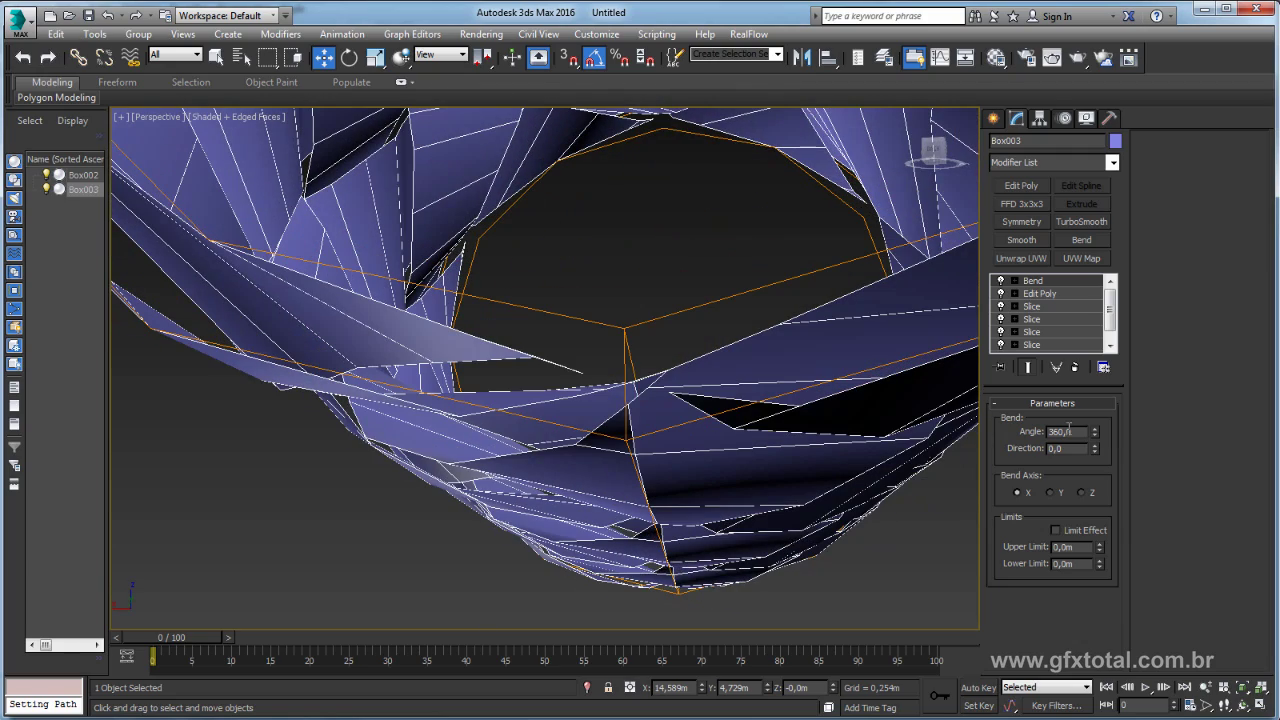
left_click_drag(1098, 435, 1097, 447)
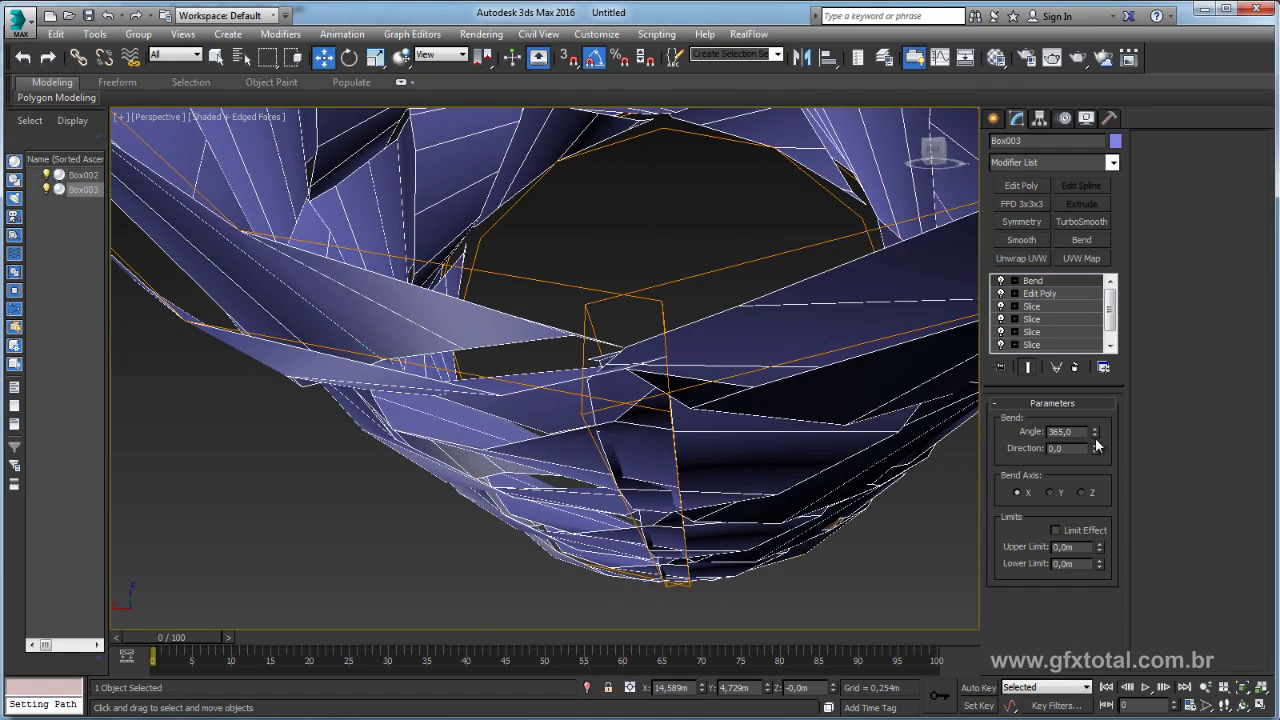
key("ctrl+z")
scroll(692, 456, "up", 2)
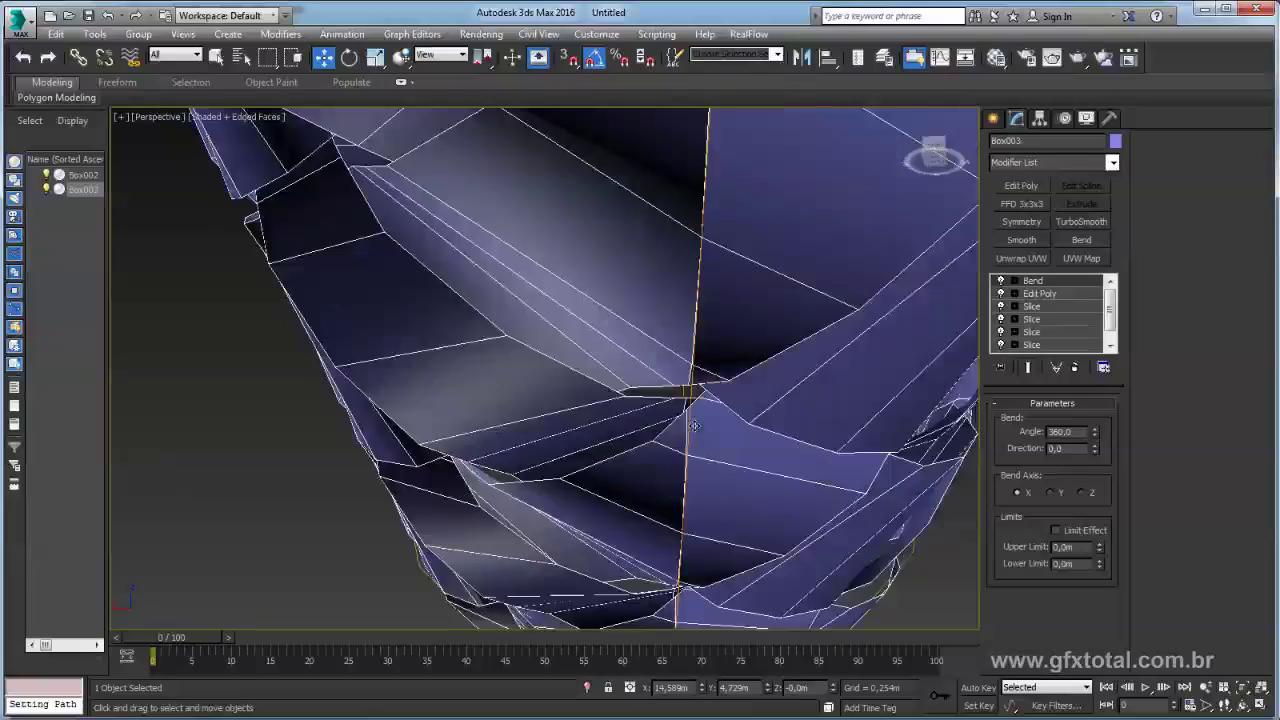
scroll(691, 460, "up", 3)
scroll(691, 463, "up", 2)
scroll(705, 330, "up", 1)
scroll(716, 348, "up", 1)
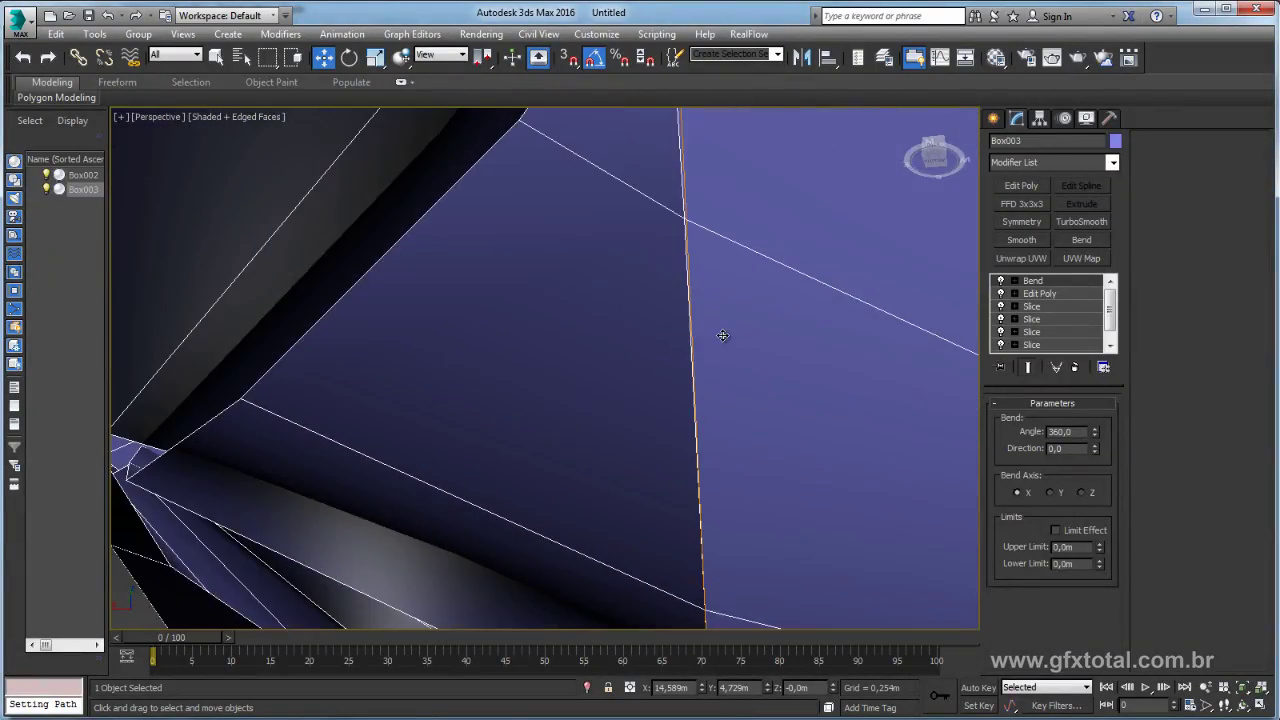
scroll(723, 334, "down", 3)
scroll(740, 340, "down", 3)
scroll(768, 354, "down", 2)
middle_click_drag(768, 354, 1016, 200, "alt")
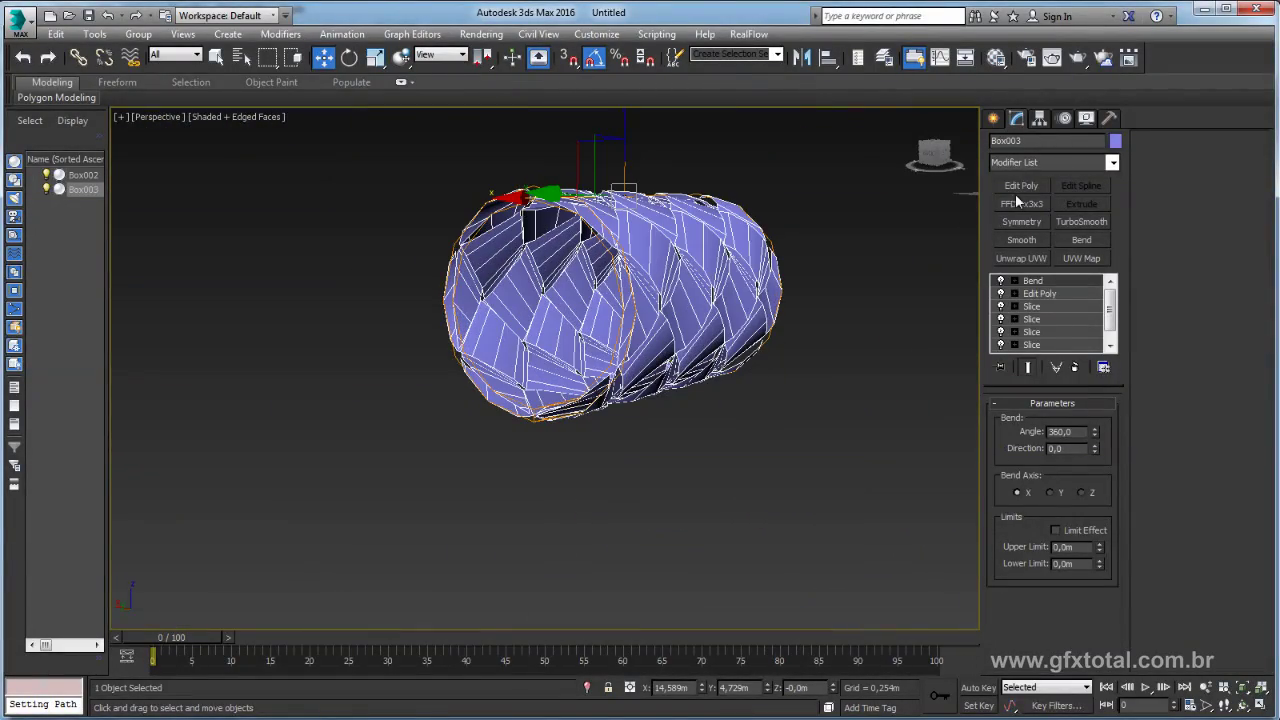
Add an Edit Poly above the Bend and weld the seam vertices, 117 down to 87
left_click(1023, 187)
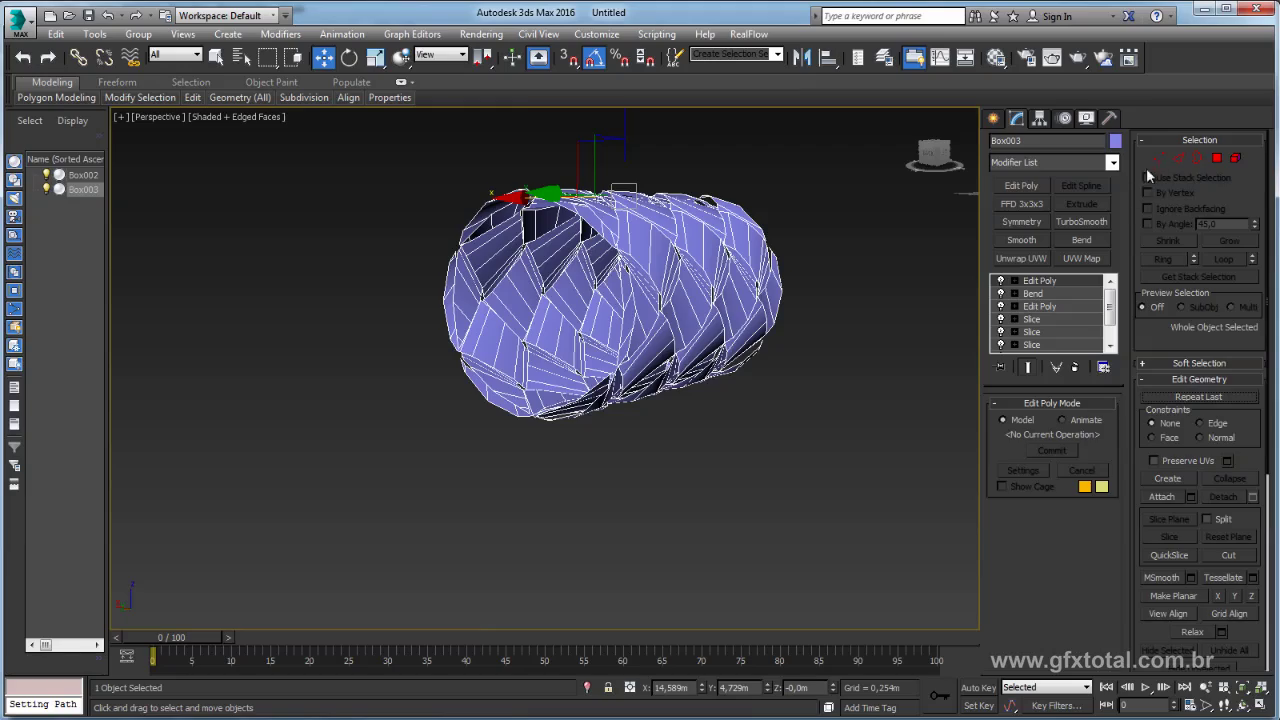
left_click(1159, 158)
middle_click_drag(700, 330, 740, 357, "alt")
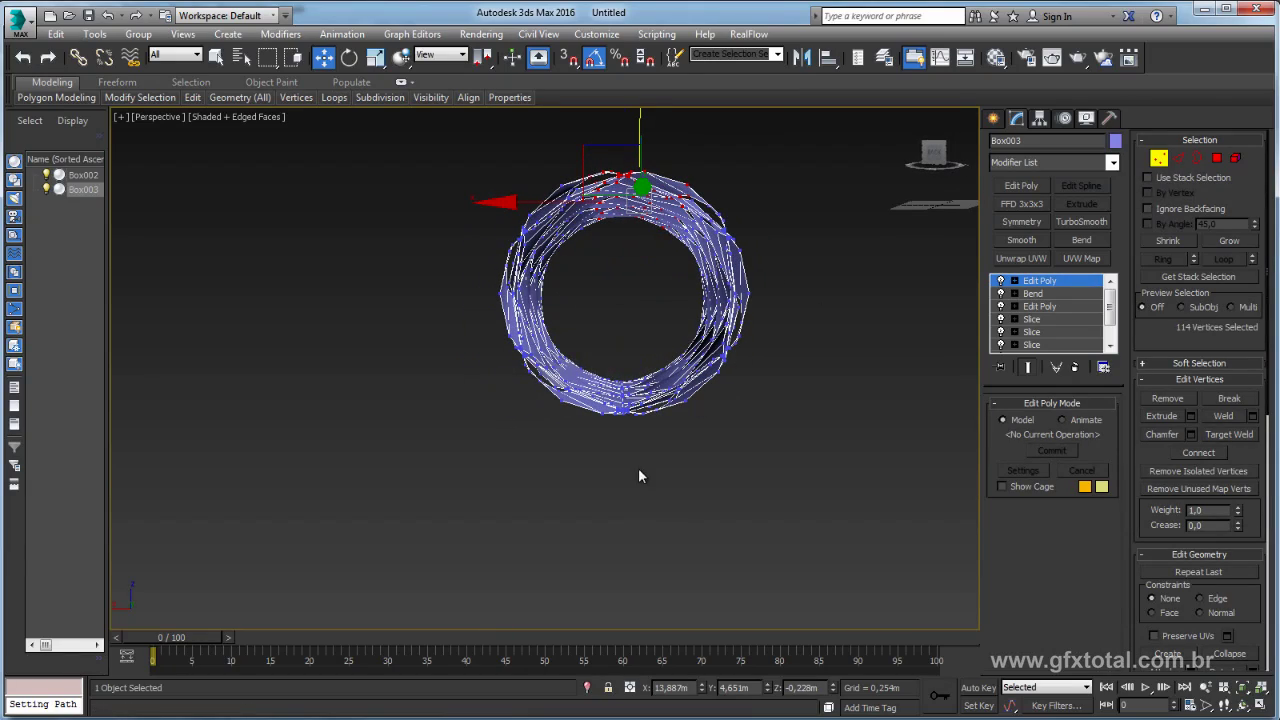
left_click_drag(641, 467, 597, 344)
scroll(643, 440, "up", 3)
scroll(645, 420, "up", 3)
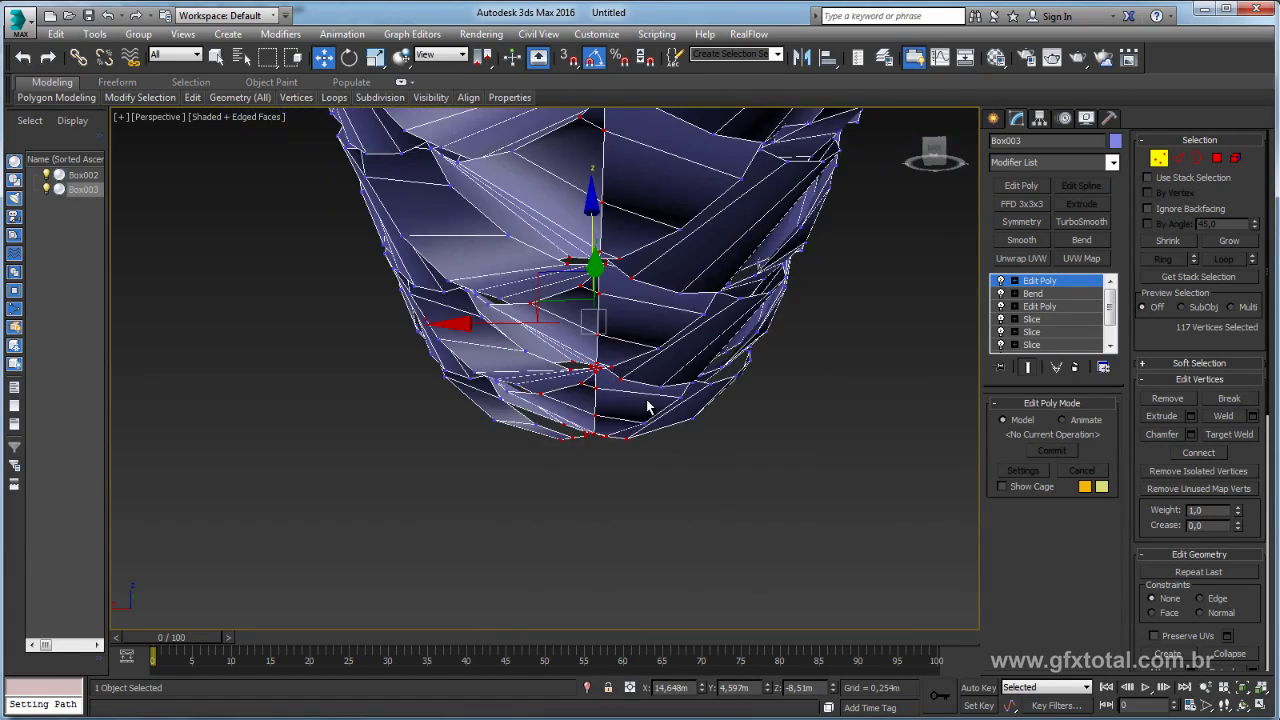
scroll(641, 480, "up", 3)
middle_click_drag(651, 402, 629, 395, "alt")
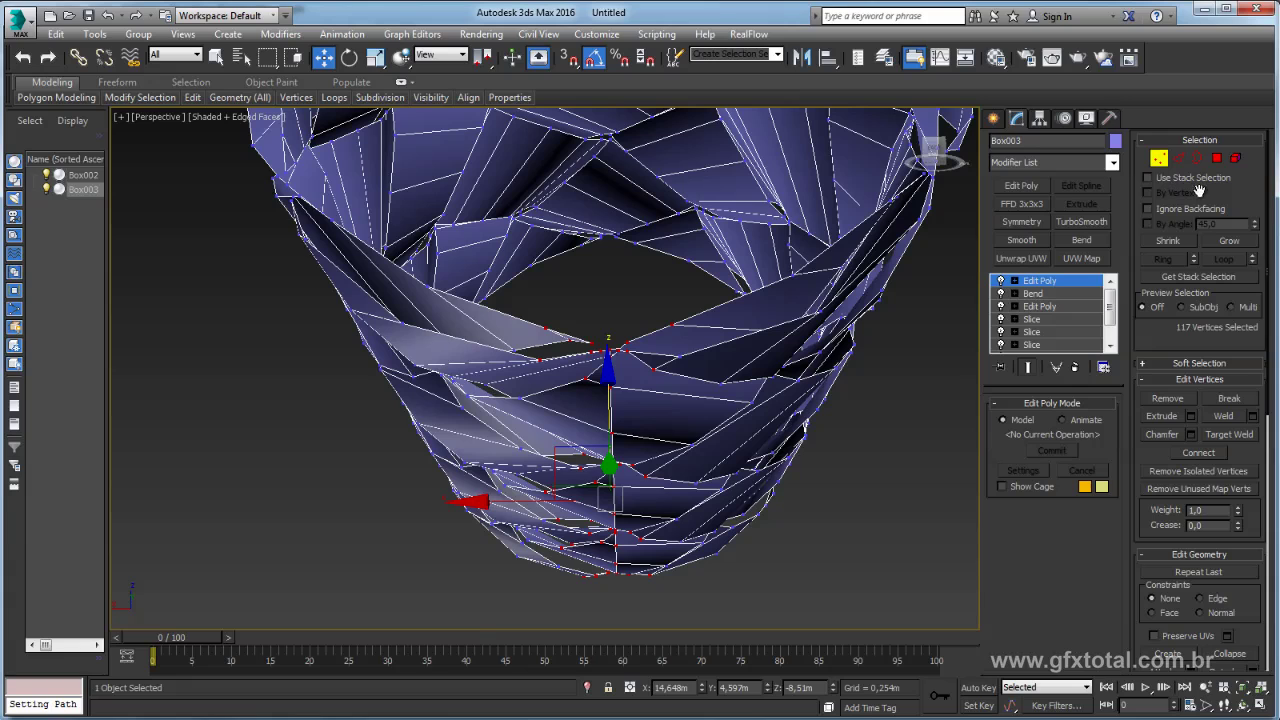
left_click(1226, 416)
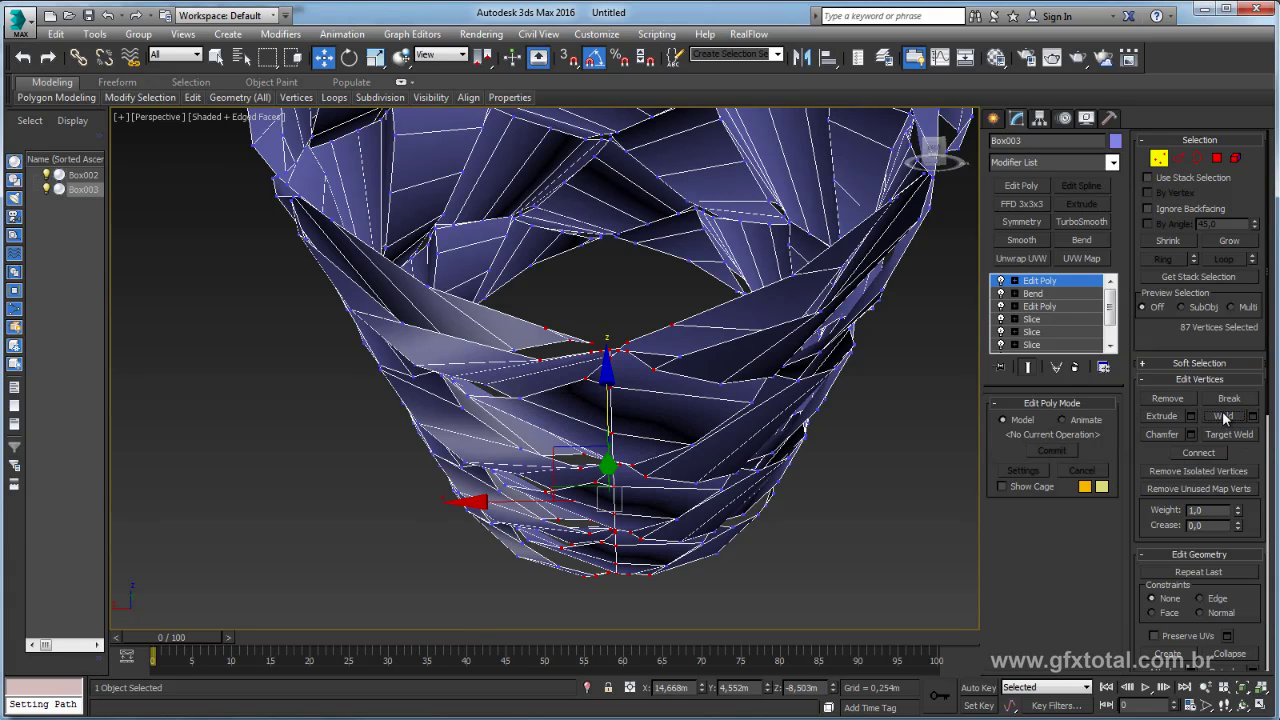
middle_click_drag(685, 407, 690, 385, "alt")
Select the seam edges along the tube and extend them into loops
left_click(1180, 158)
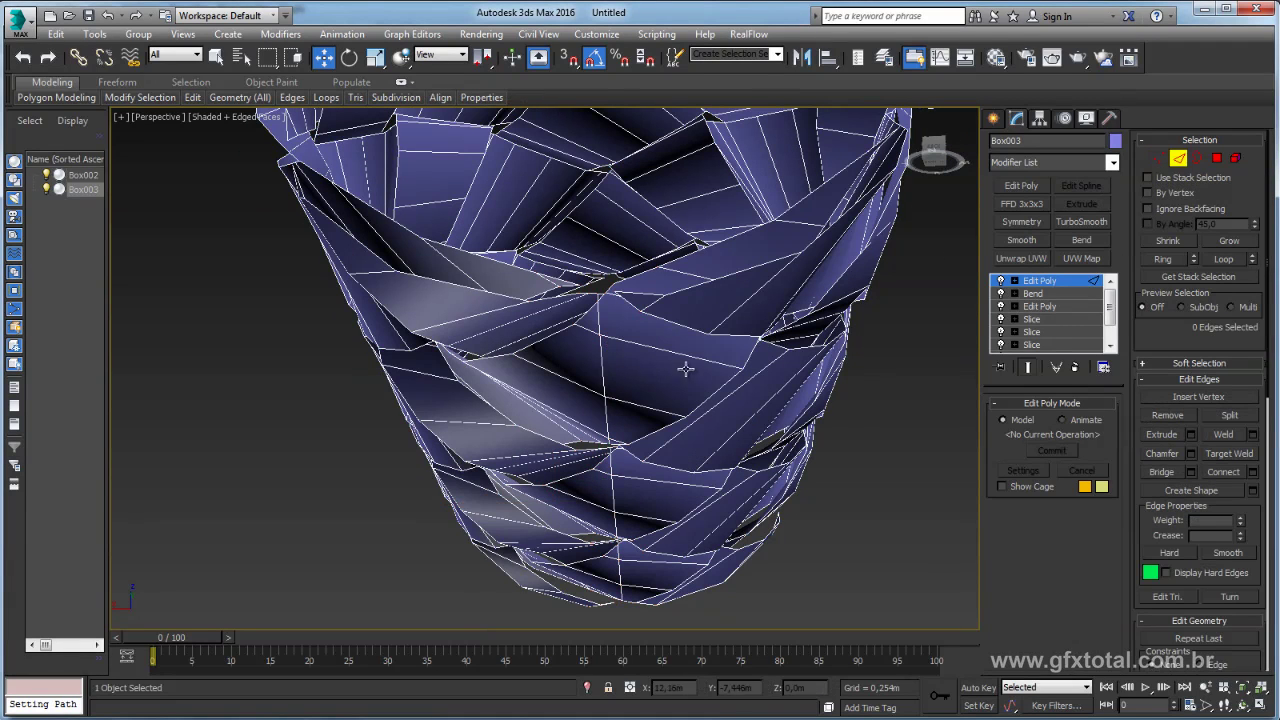
left_click(605, 368)
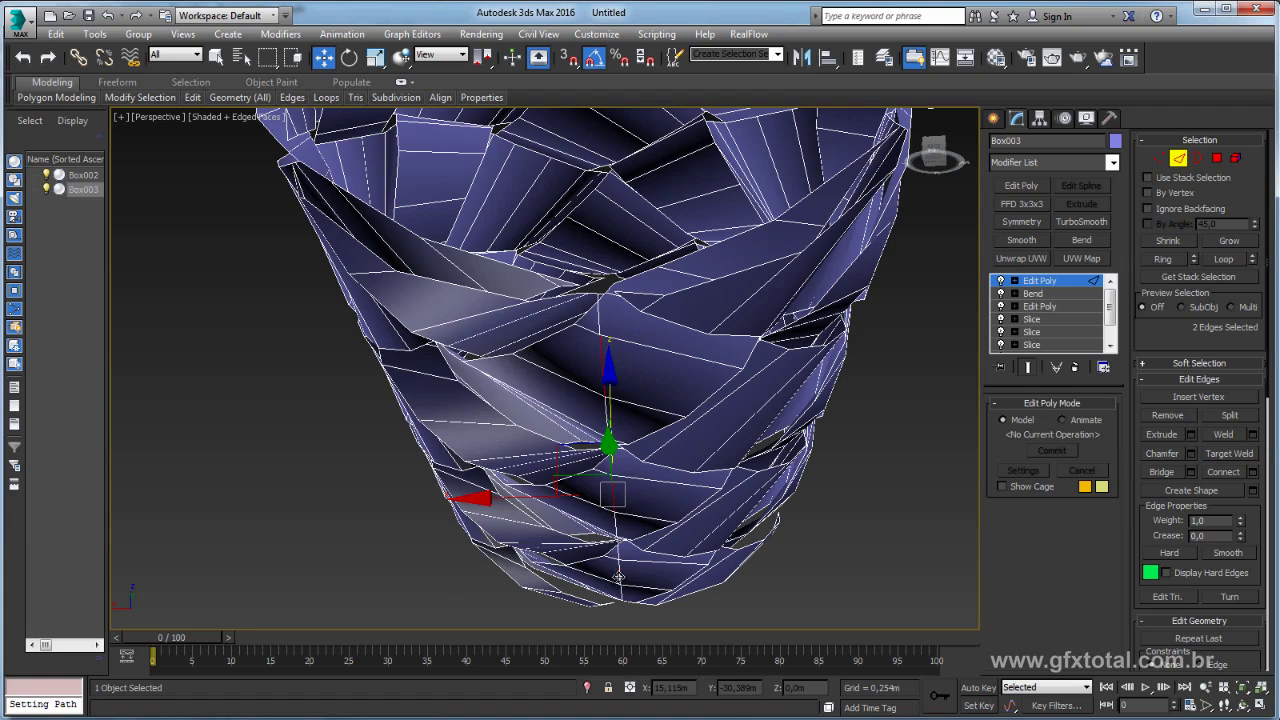
mouse_move(618, 570)
middle_mouse_down("alt")
mouse_move(610, 540)
mouse_move(625, 515)
middle_mouse_up("alt")
left_click(636, 551, "ctrl")
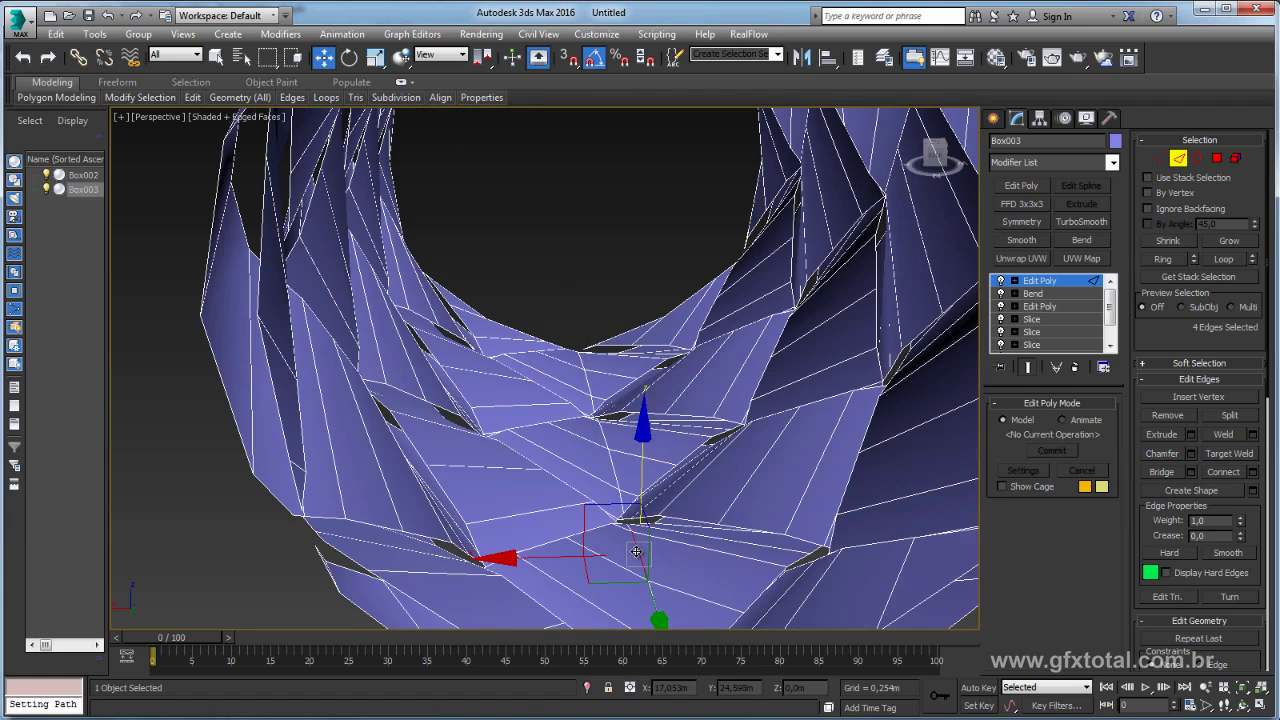
left_click(611, 460, "ctrl")
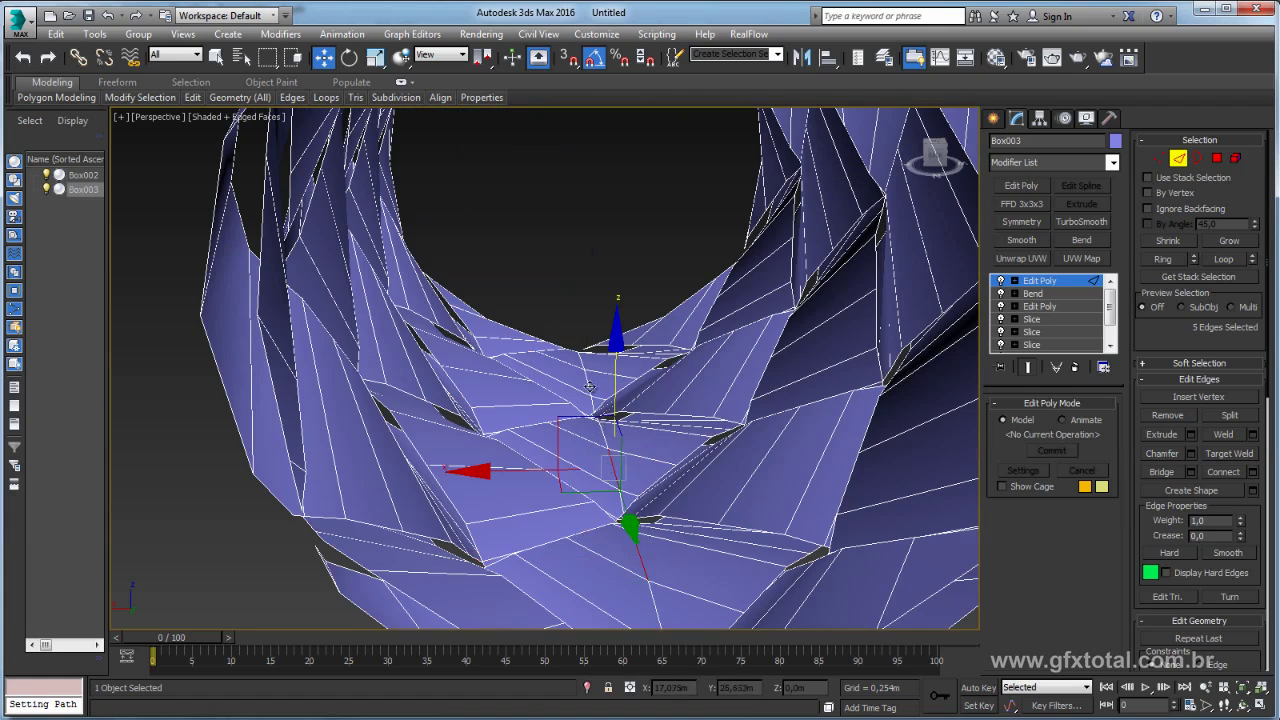
left_click(1211, 260)
scroll(640, 370, "down", 5)
middle_click_drag(640, 370, 700, 330, "alt")
scroll(721, 300, "up", 5)
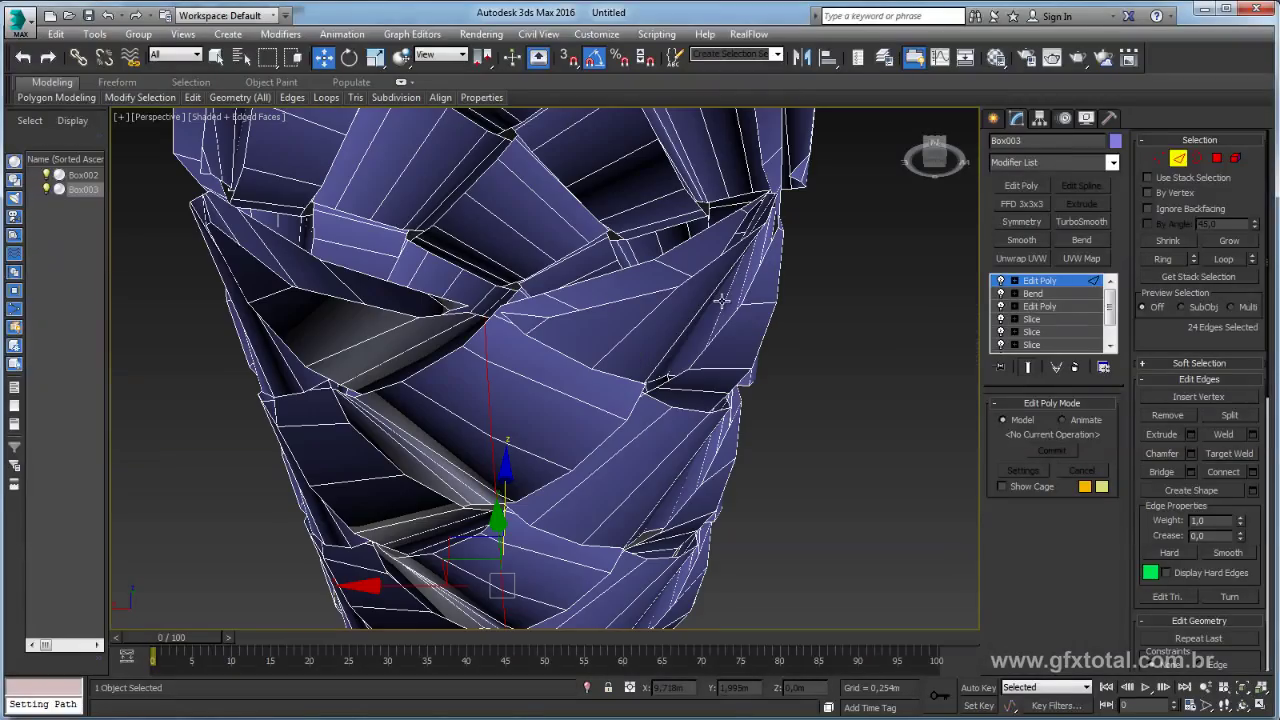
Remove the 24 seam edges and return to object level
left_click(1185, 415)
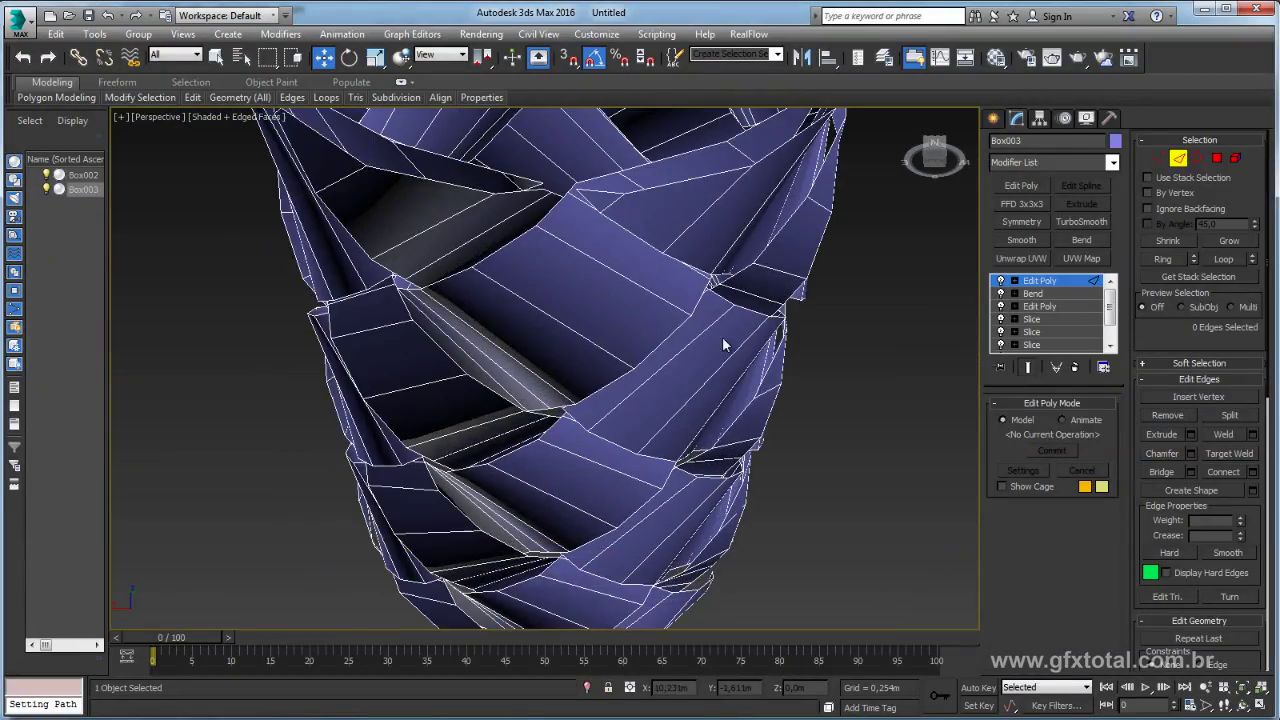
mouse_move(723, 343)
middle_mouse_down("alt")
mouse_move(760, 314)
mouse_move(720, 193)
mouse_move(713, 384)
mouse_move(786, 365)
mouse_move(731, 440)
mouse_move(752, 383)
middle_mouse_up("alt")
key("2")
scroll(786, 365, "down", 4)
scroll(750, 400, "up", 2)
scroll(750, 400, "up", 2)
Stretch the woven cylinder along its length with the Scale tool
key("r")
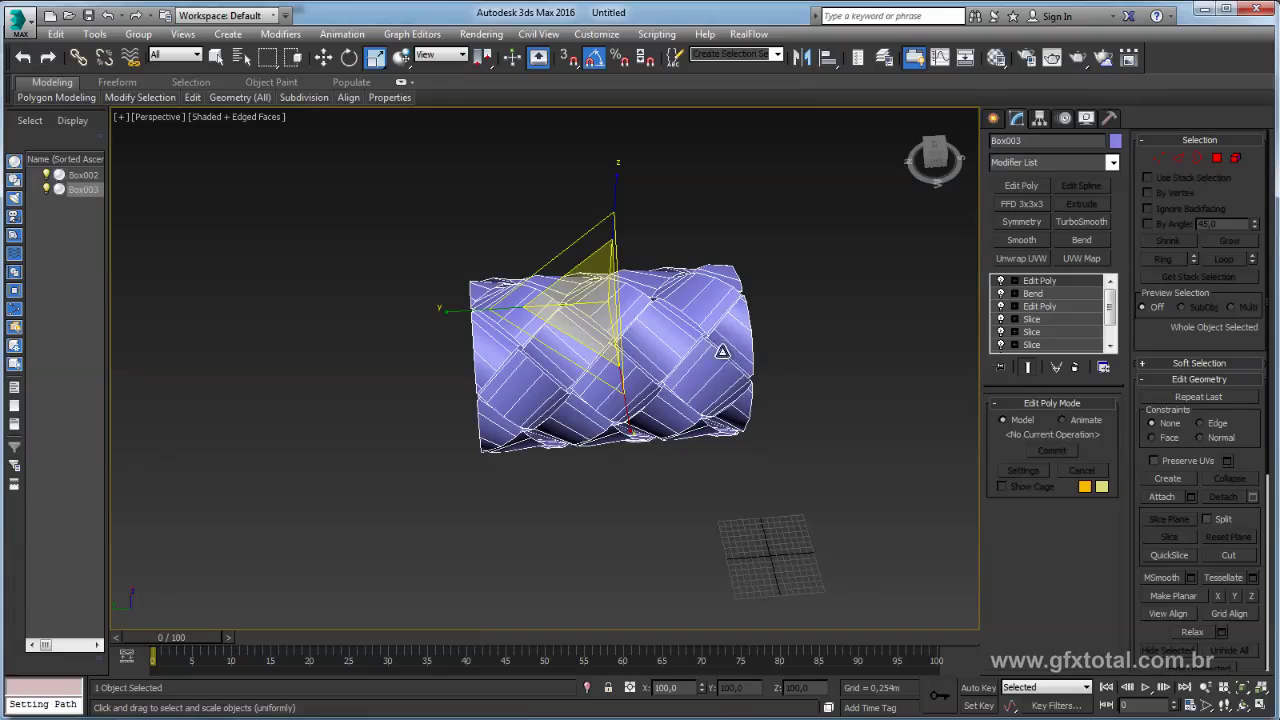
mouse_move(446, 305)
left_mouse_down()
mouse_move(404, 317)
mouse_move(678, 340)
left_mouse_up()
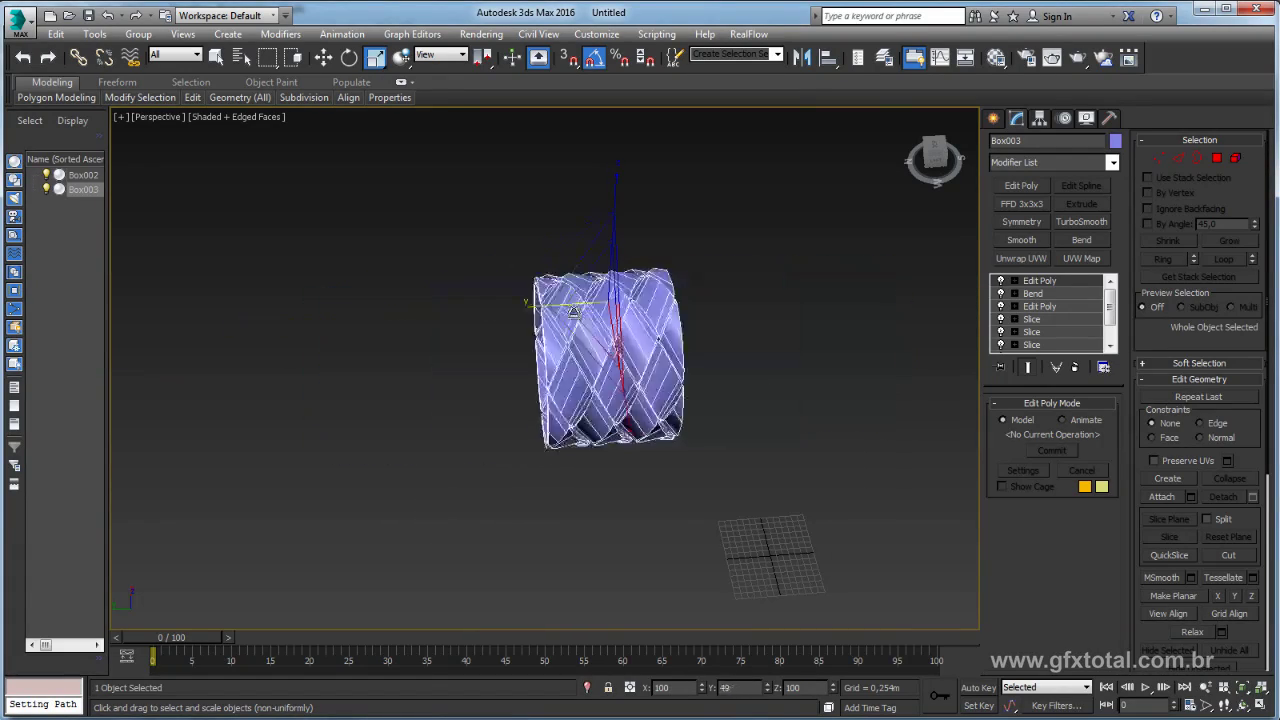
mouse_move(678, 340)
middle_mouse_down("alt")
mouse_move(729, 414)
mouse_move(743, 366)
mouse_move(677, 343)
mouse_move(650, 405)
mouse_move(571, 312)
mouse_move(677, 337)
mouse_move(620, 380)
mouse_move(640, 403)
middle_mouse_up("alt")
mouse_move(800, 416)
middle_mouse_down("alt")
mouse_move(752, 535)
mouse_move(843, 376)
mouse_move(670, 372)
mouse_move(438, 339)
middle_mouse_up("alt")
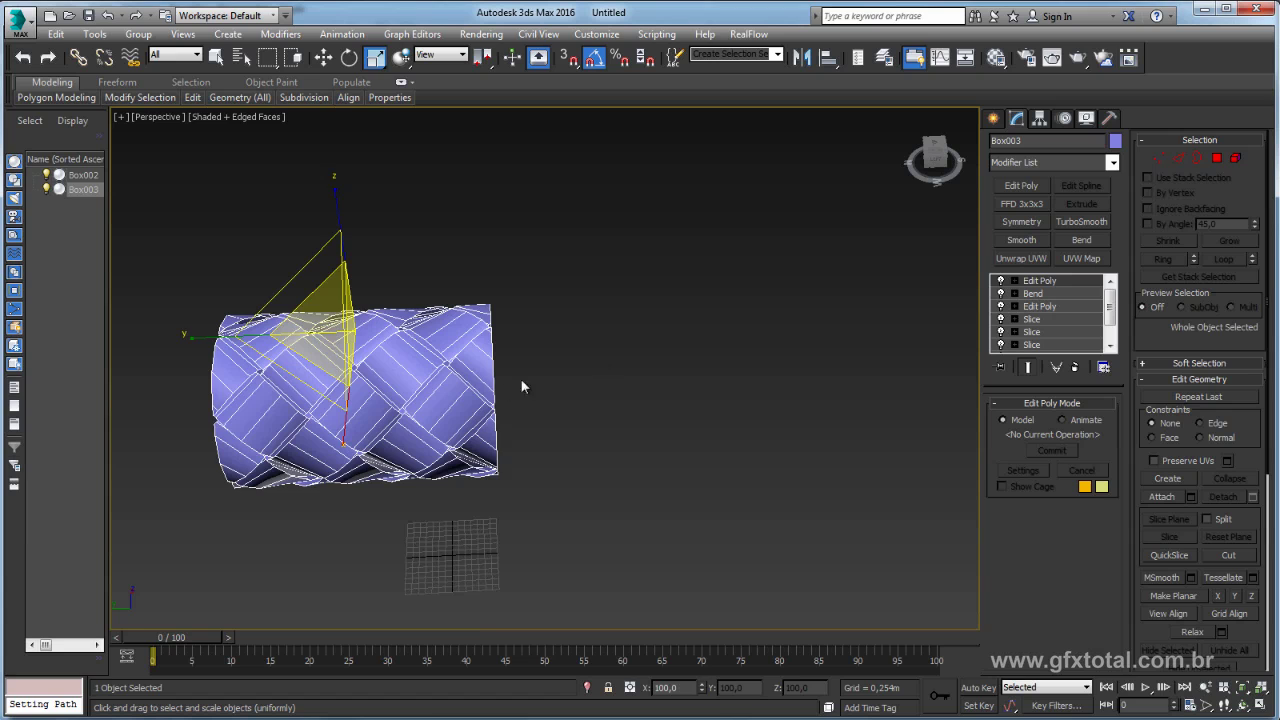
middle_click_drag(521, 385, 544, 391)
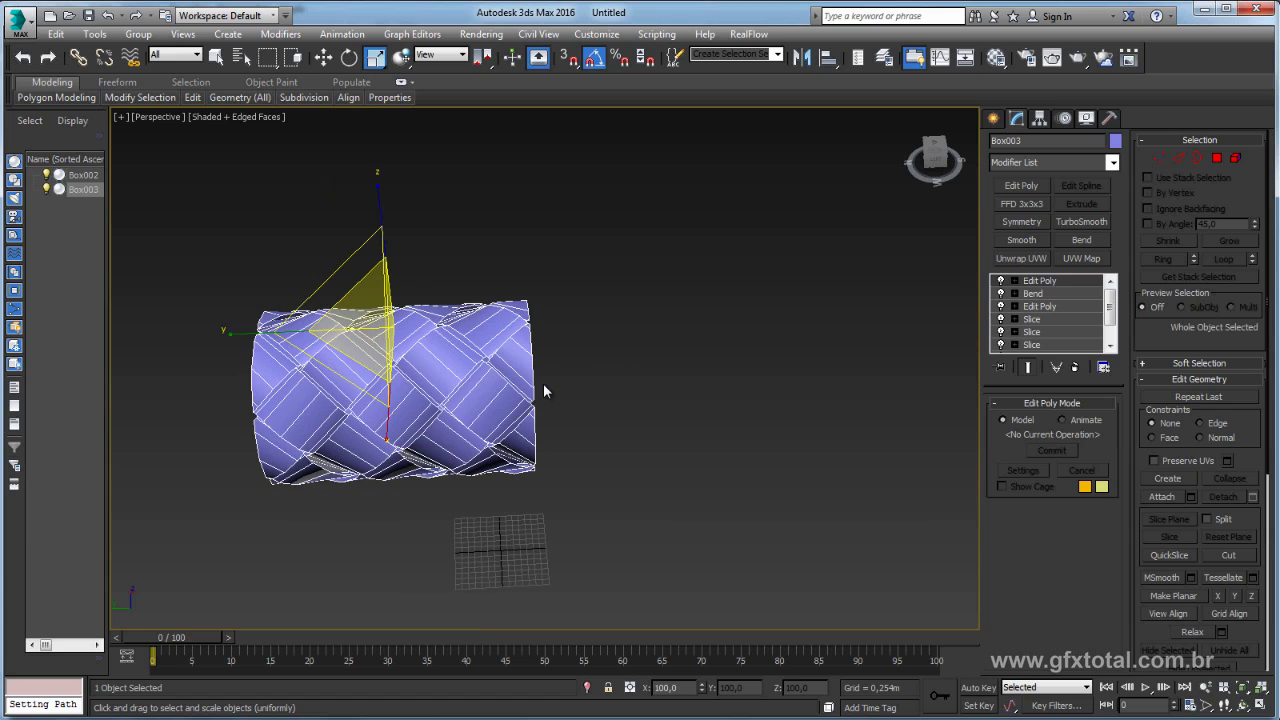
left_click(1015, 283)
From the Top view, box-select the rim edges at both tube ends, then exit to object level
key("t")
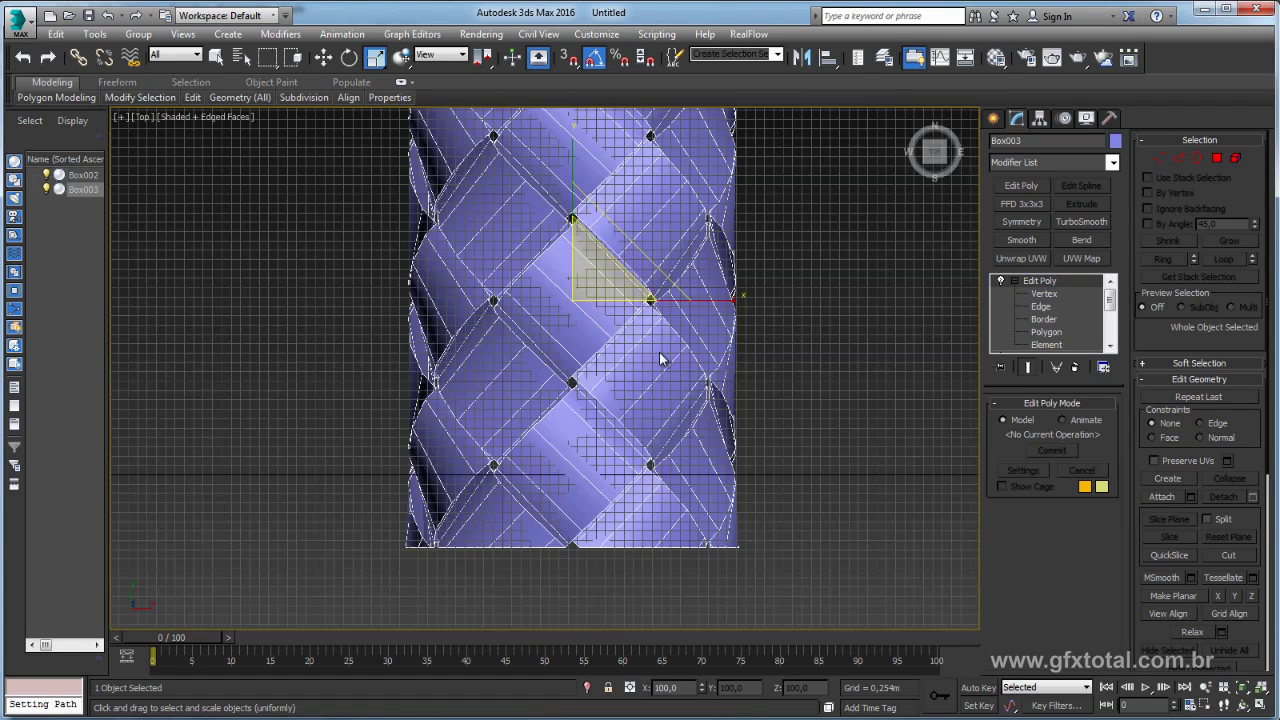
scroll(659, 352, "down", 3)
mouse_move(662, 355)
middle_mouse_down()
mouse_move(737, 450)
mouse_move(814, 406)
middle_mouse_up()
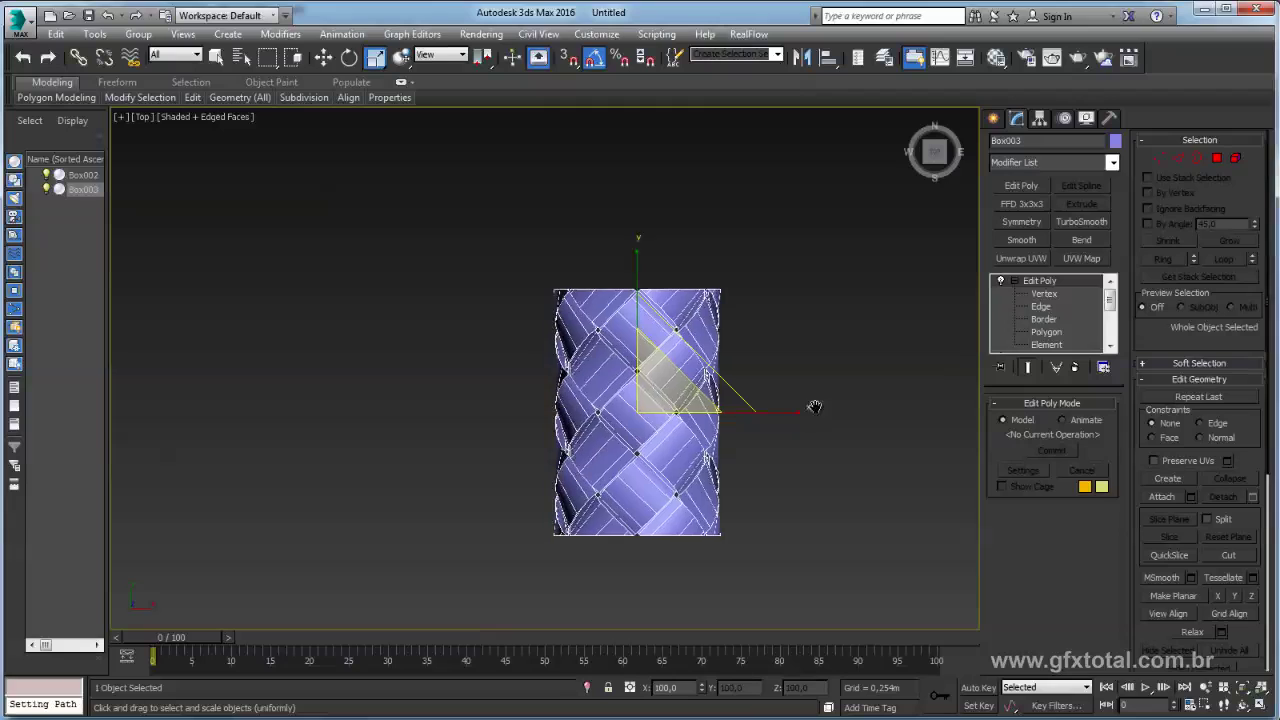
left_click(1178, 158)
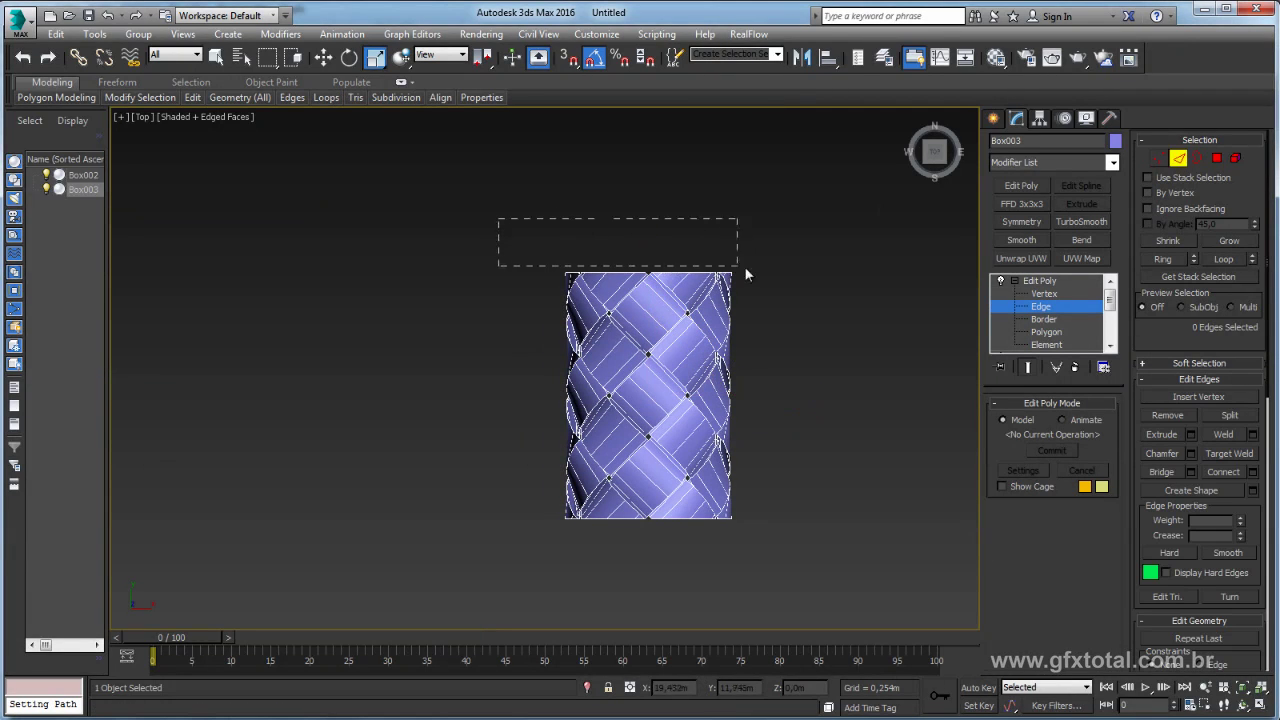
left_click_drag(784, 275, 783, 274)
left_click_drag(866, 371, 489, 279)
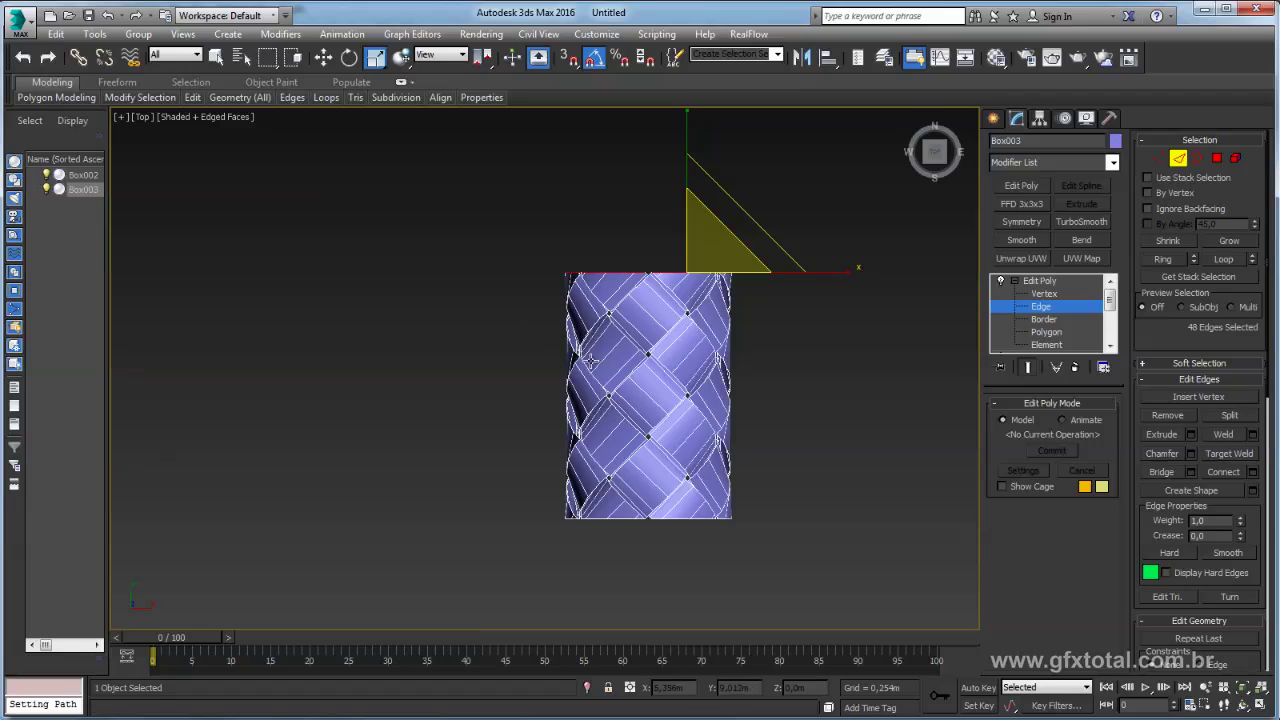
middle_click_drag(600, 445, 590, 300)
left_click_drag(770, 418, 506, 372)
mouse_move(441, 290)
left_mouse_down()
mouse_move(810, 375)
mouse_move(790, 372)
left_mouse_up()
mouse_move(766, 417)
middle_mouse_down("alt")
mouse_move(749, 434)
mouse_move(797, 460)
mouse_move(822, 367)
mouse_move(760, 320)
mouse_move(650, 257)
mouse_move(530, 300)
mouse_move(560, 290)
middle_mouse_up("alt")
key("p")
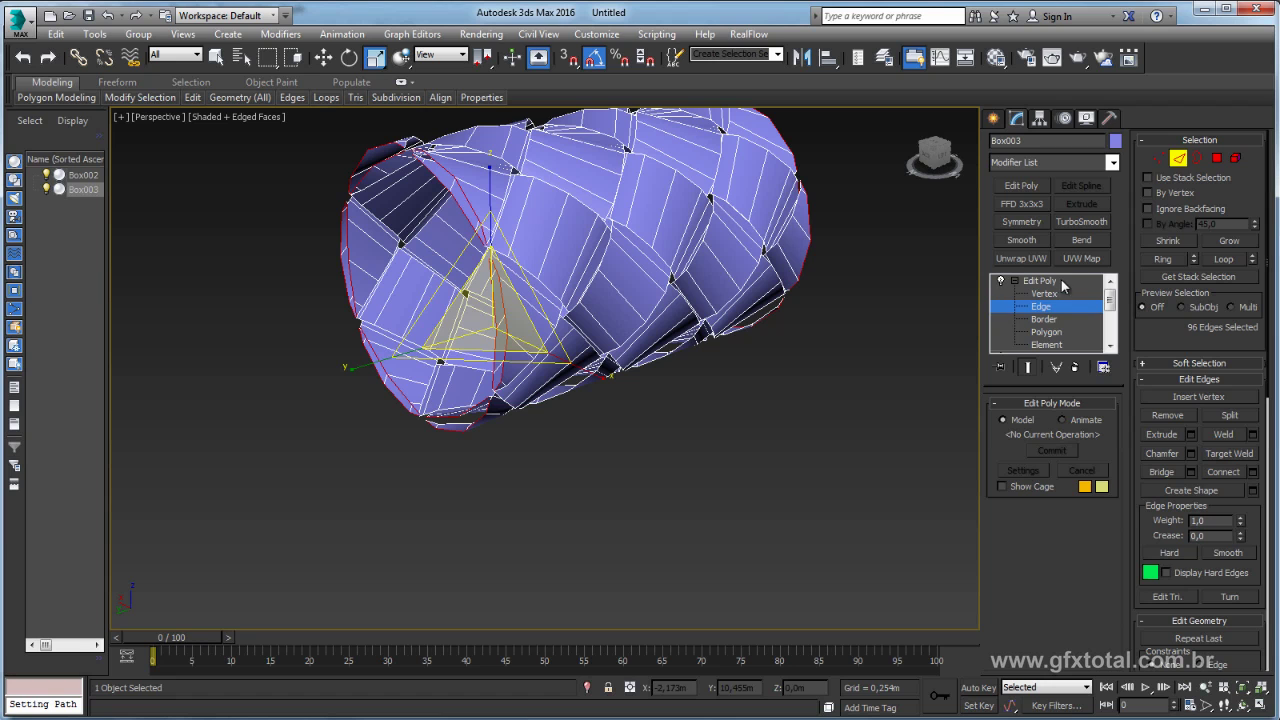
left_click(1040, 281)
middle_click_drag(858, 258, 718, 395, "alt")
Vertex-snap 12 end-to-end copies of the tube, Box004 to Box015
key("w")
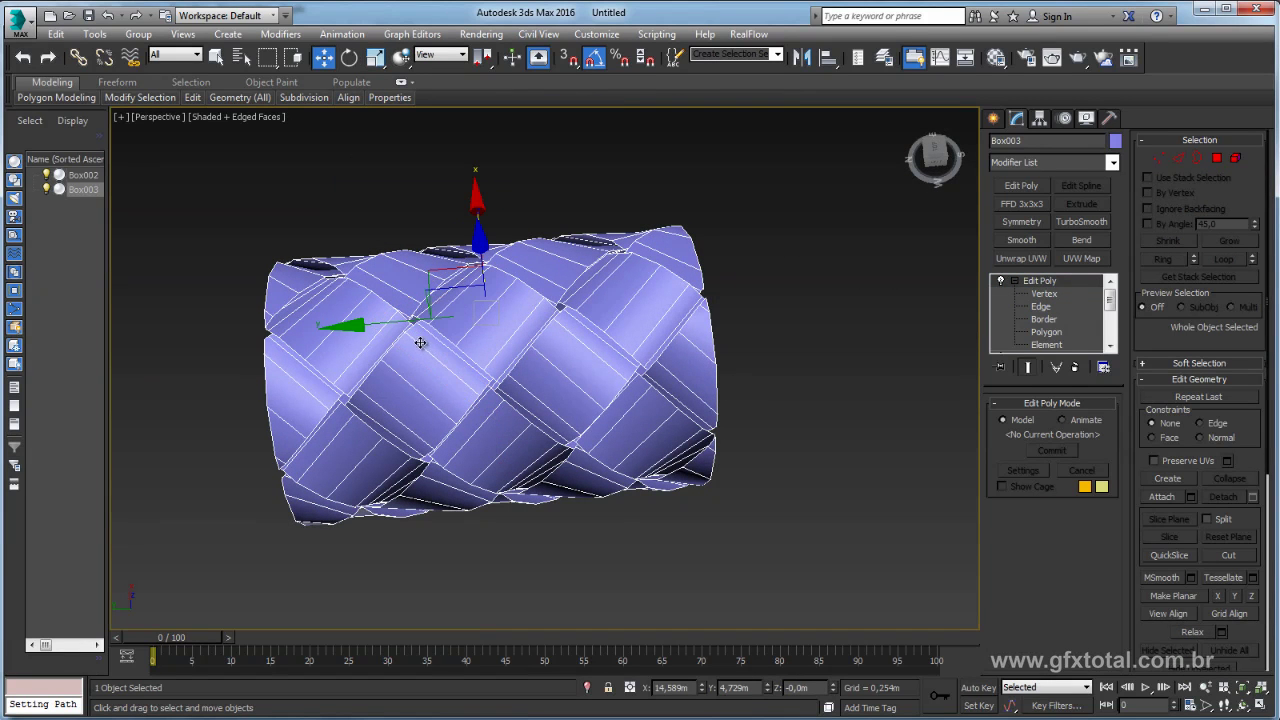
key("s")
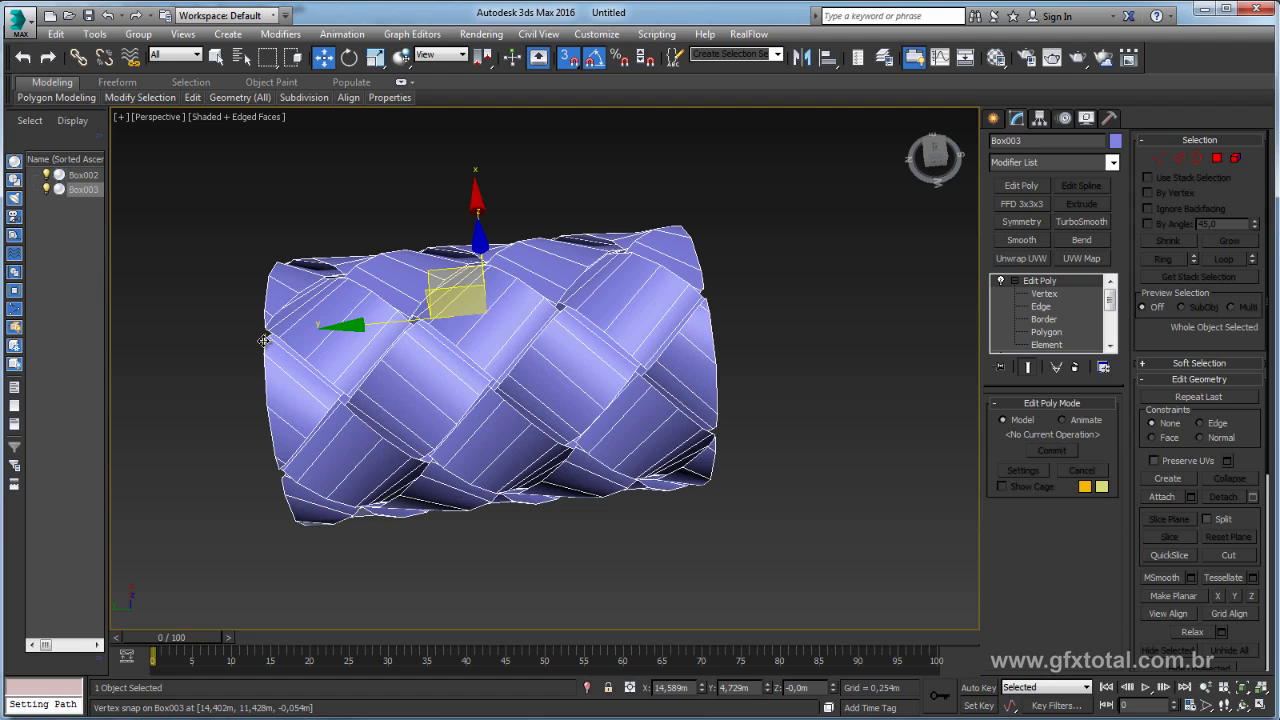
mouse_move(265, 340)
left_mouse_down("shift")
mouse_move(449, 268)
mouse_move(708, 298)
left_mouse_up("shift")
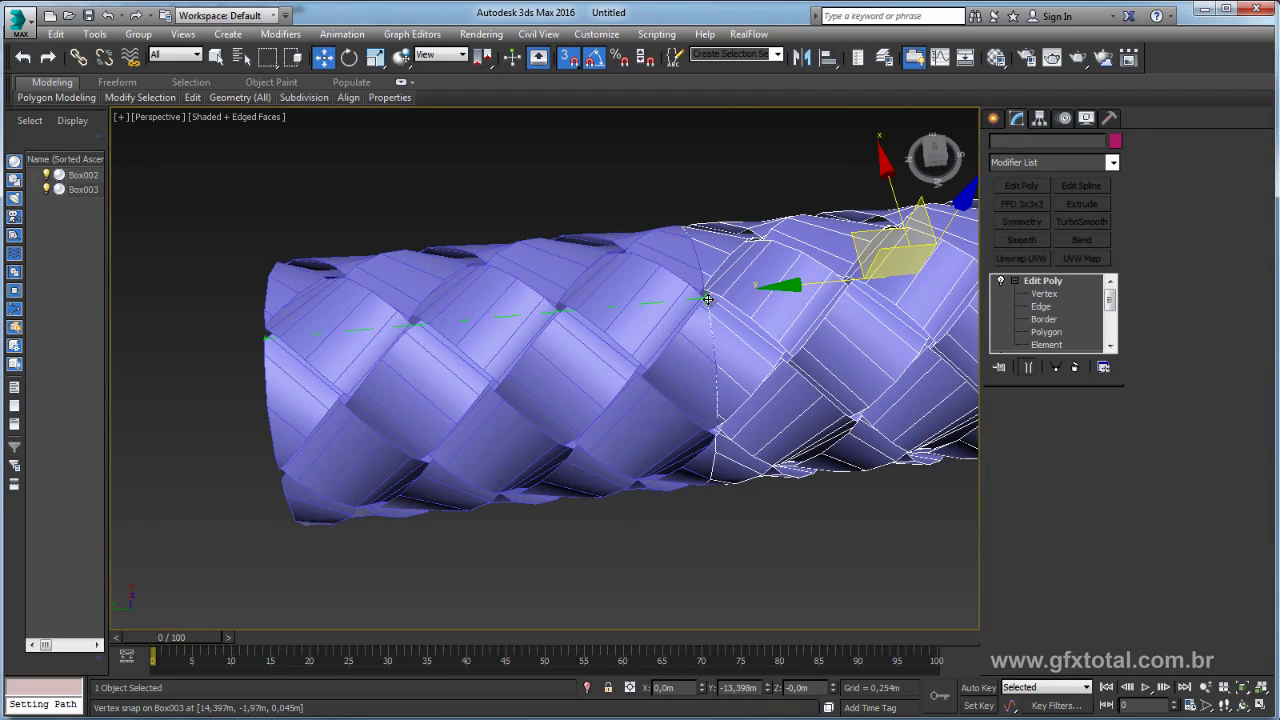
left_click_drag(708, 298, 708, 298, "shift")
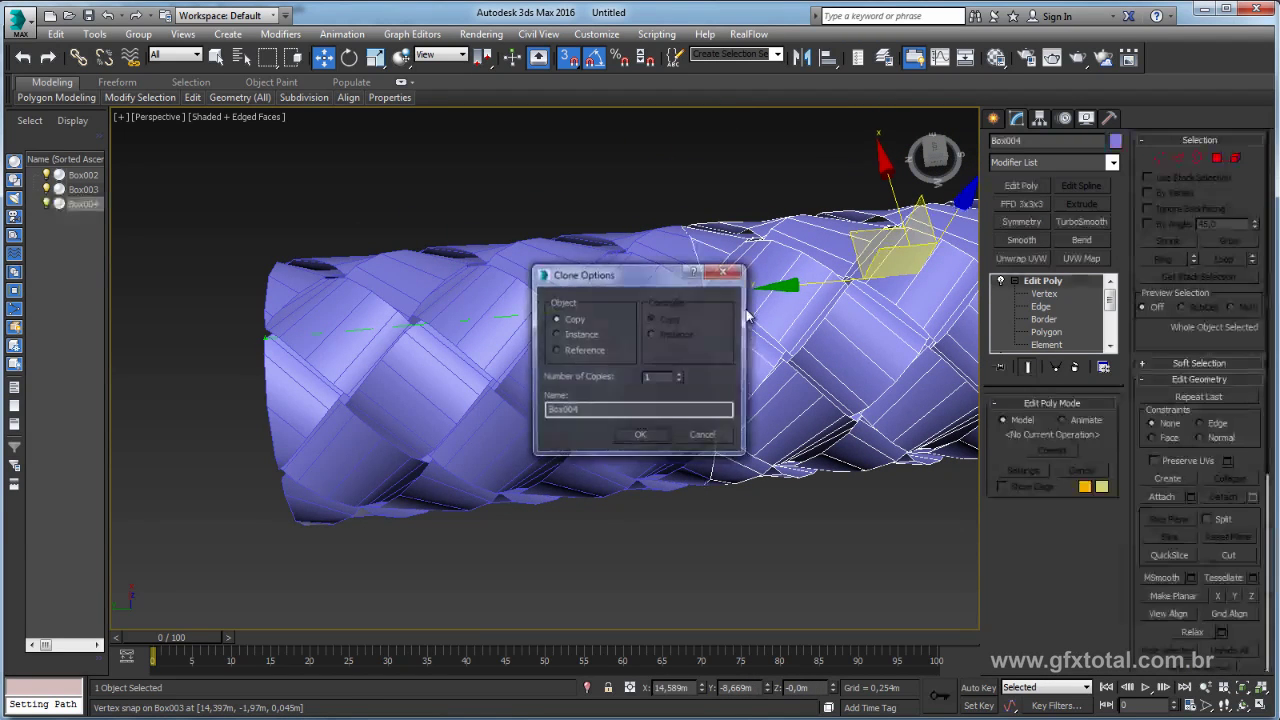
left_click(679, 374)
left_click(679, 374)
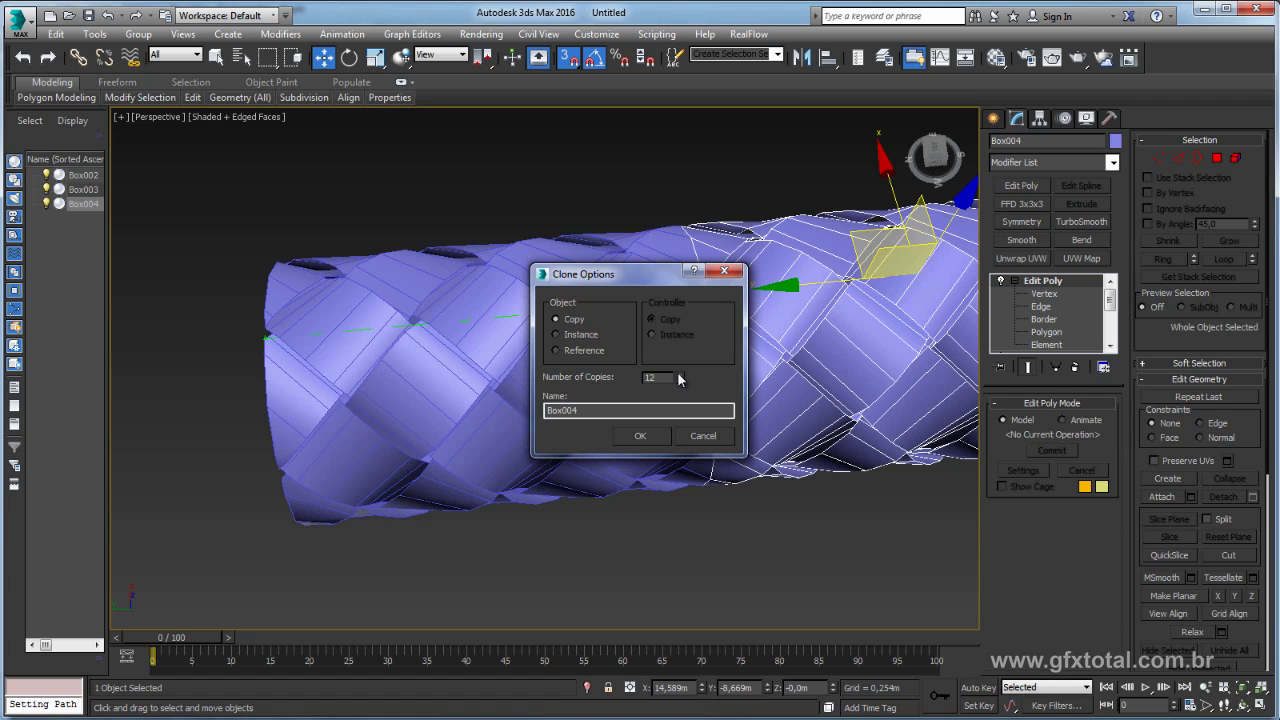
left_click(640, 436)
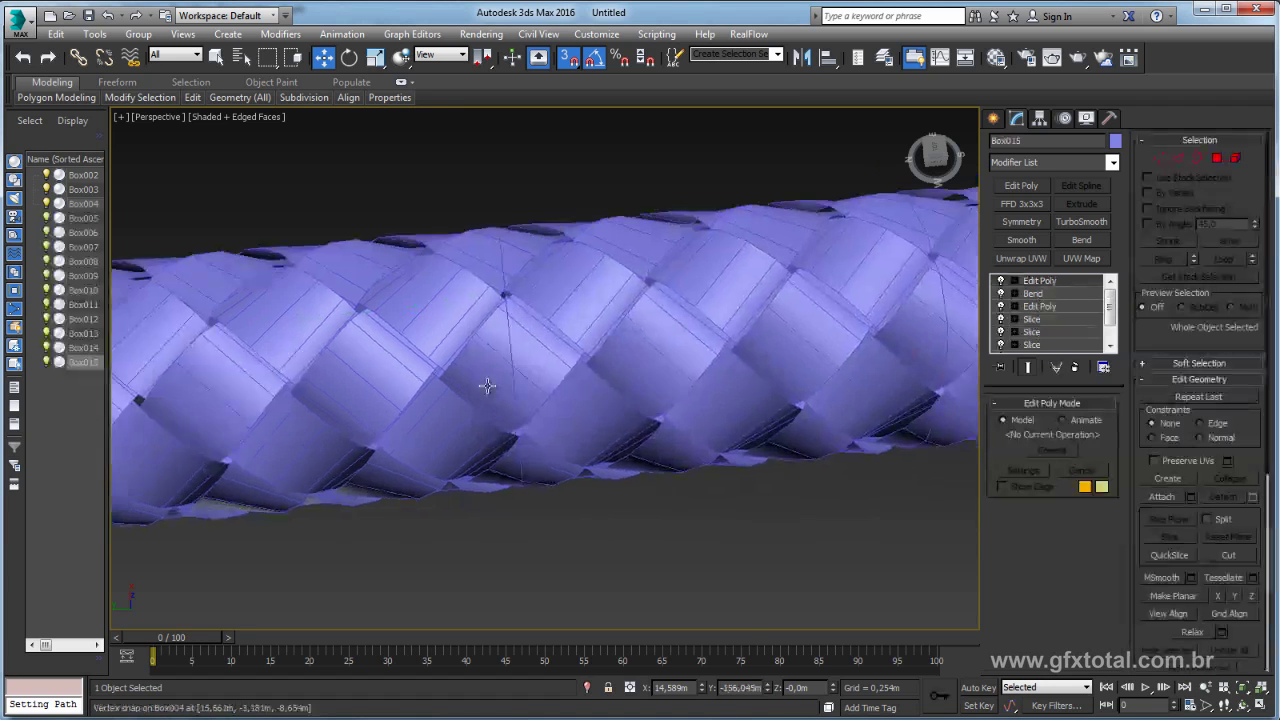
Frame the long rope and start attaching the first copied segments to Box015
scroll(486, 386, "down", 5)
mouse_move(737, 406)
middle_mouse_down()
mouse_move(417, 416)
mouse_move(469, 404)
mouse_move(518, 536)
middle_mouse_up()
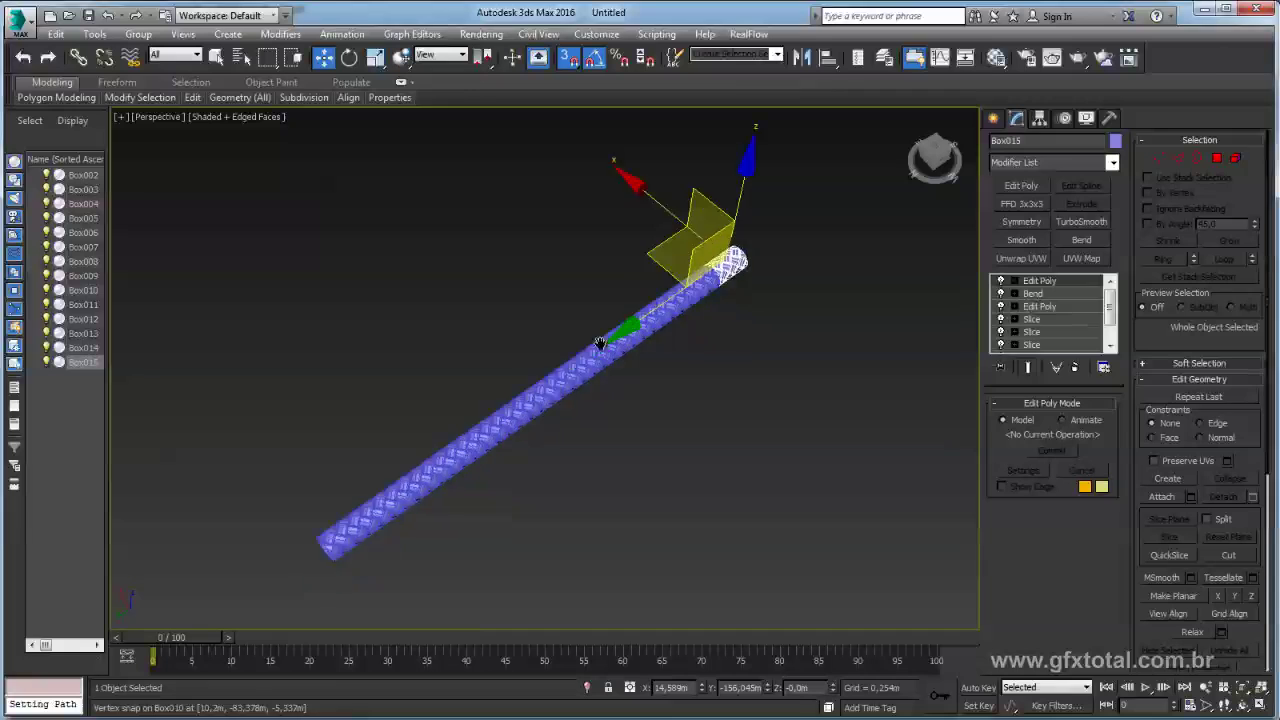
scroll(518, 536, "up", 3)
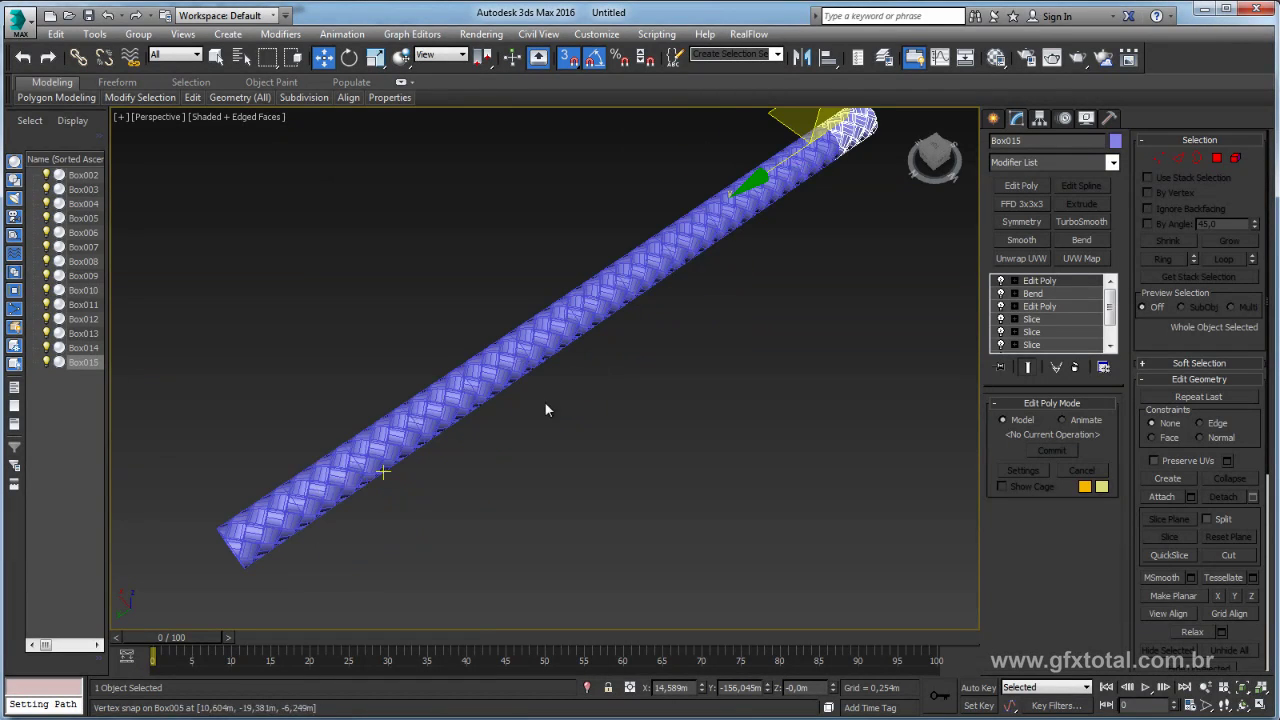
middle_click_drag(714, 305, 549, 463)
scroll(634, 380, "up", 3)
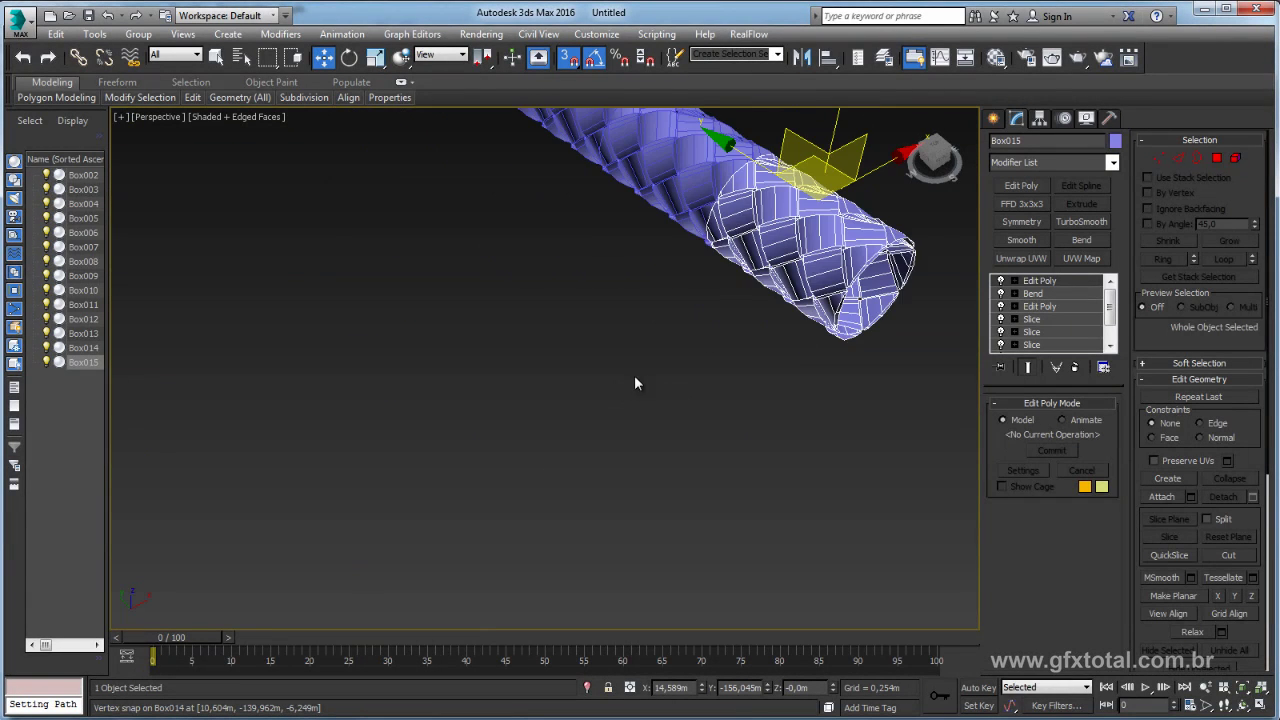
scroll(697, 471, "up", 3)
scroll(650, 213, "up", 3)
scroll(737, 251, "up", 3)
scroll(746, 260, "up", 2)
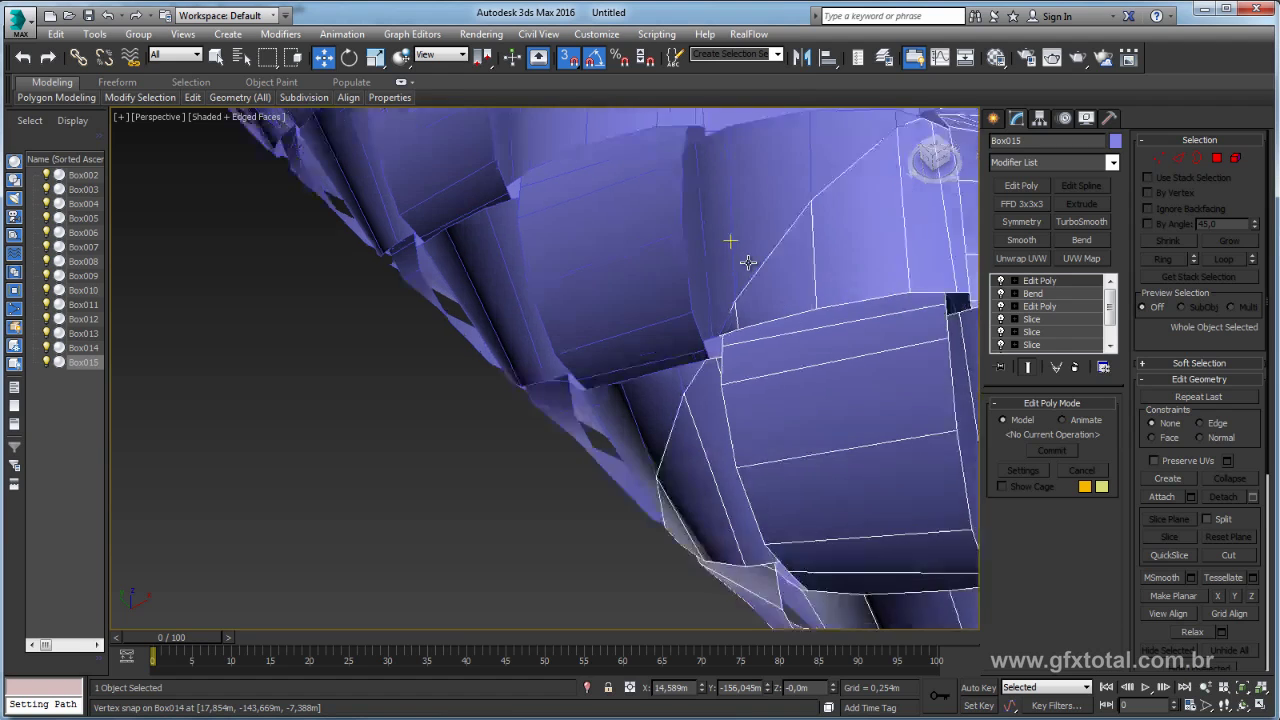
scroll(740, 266, "down", 1)
scroll(741, 271, "down", 3)
scroll(741, 272, "down", 5)
scroll(745, 280, "down", 3)
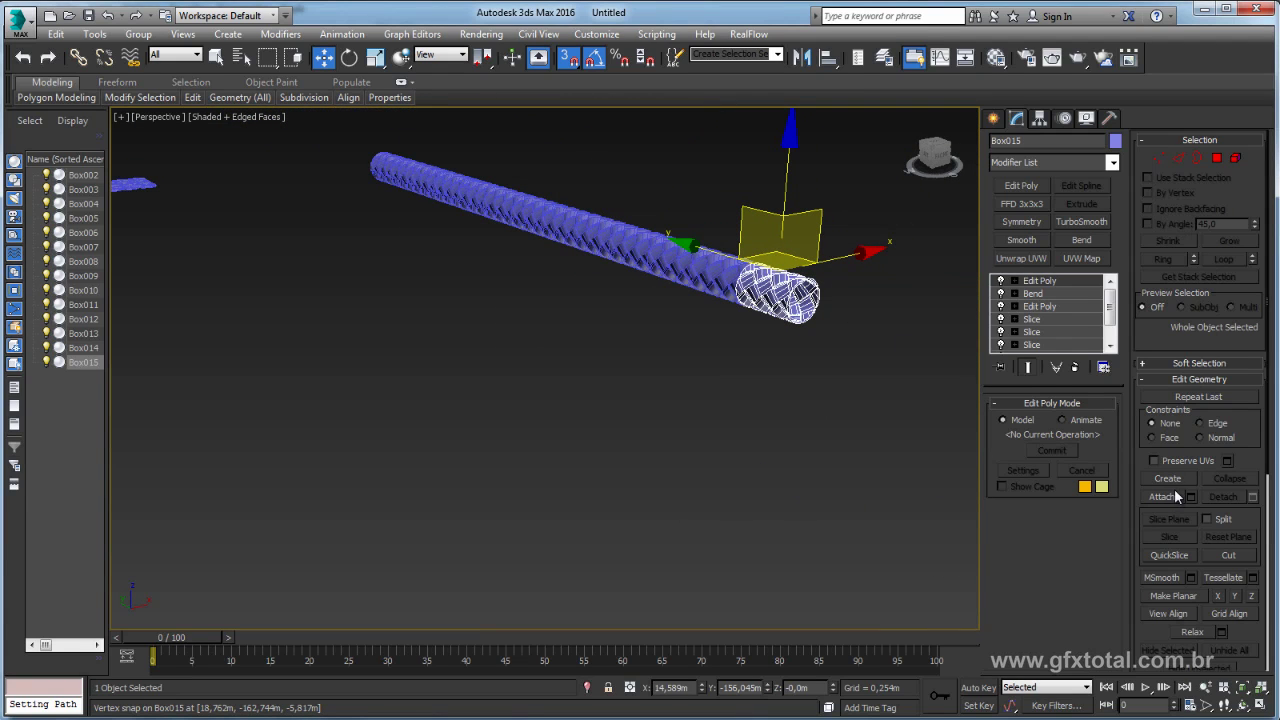
left_click(1173, 497)
left_click(718, 272)
left_click(675, 257)
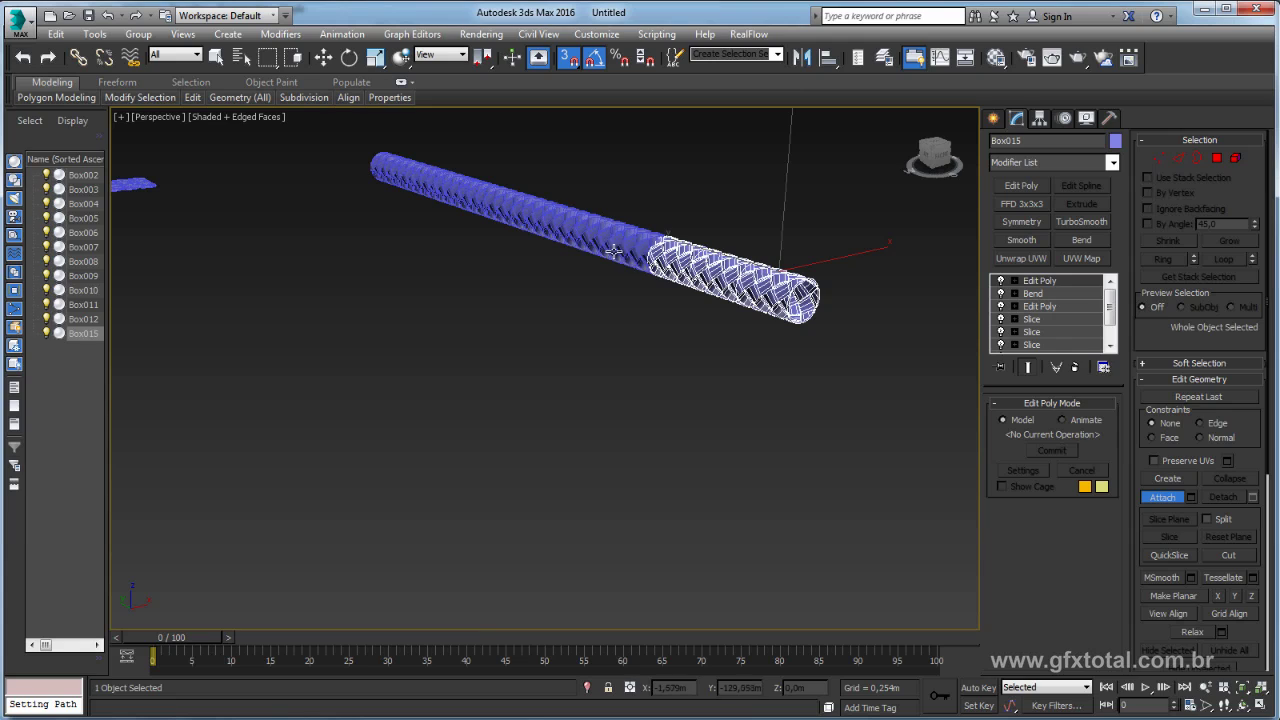
left_click(612, 248)
left_click(588, 238)
left_click(556, 225)
Attach the remaining segments toward the left end, finishing with Box003
left_click(520, 210)
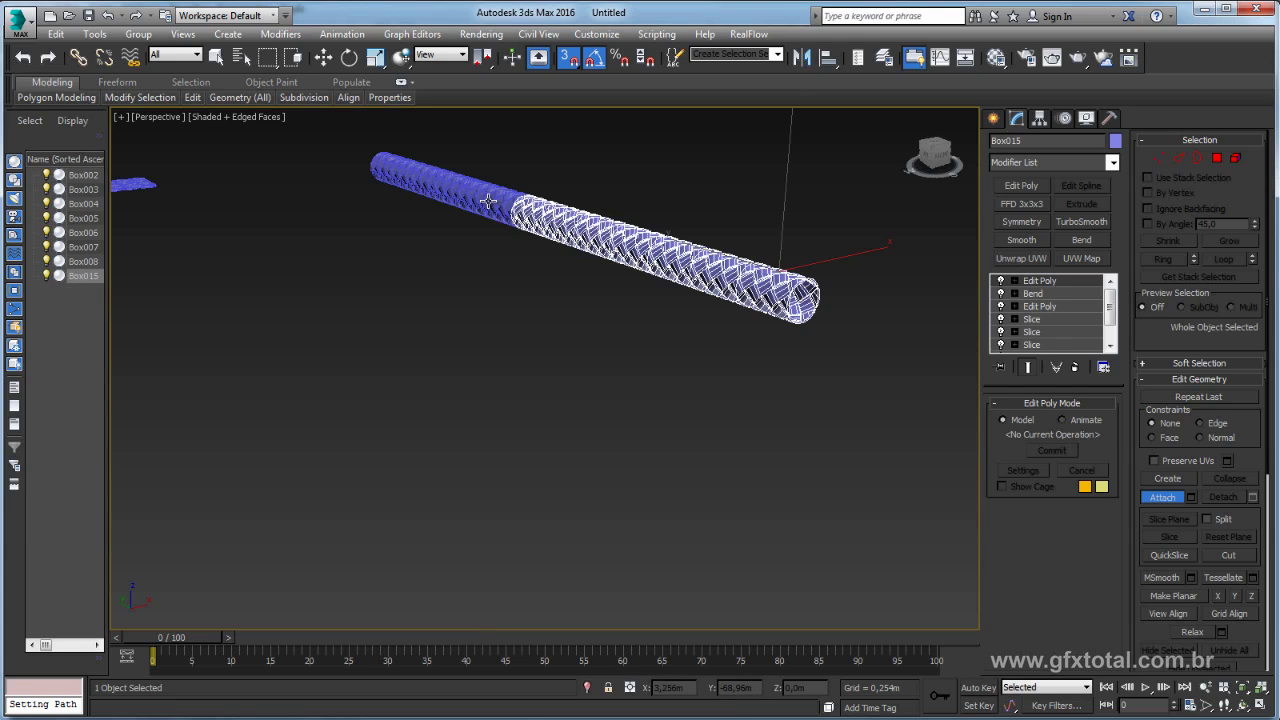
left_click(488, 202)
left_click(466, 194)
left_click(445, 187)
left_click(424, 180)
left_click(402, 172)
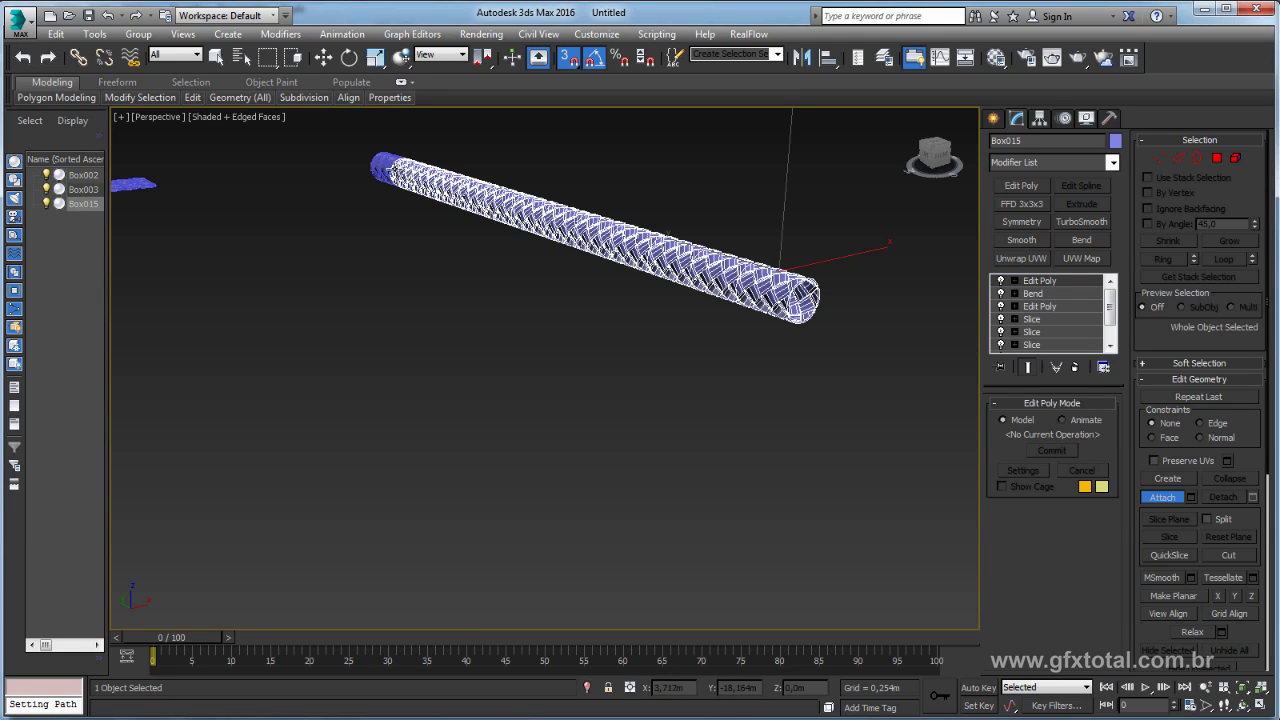
left_click(389, 173)
Select the rope's end element, try lifting it, then undo the move
left_click(1236, 158)
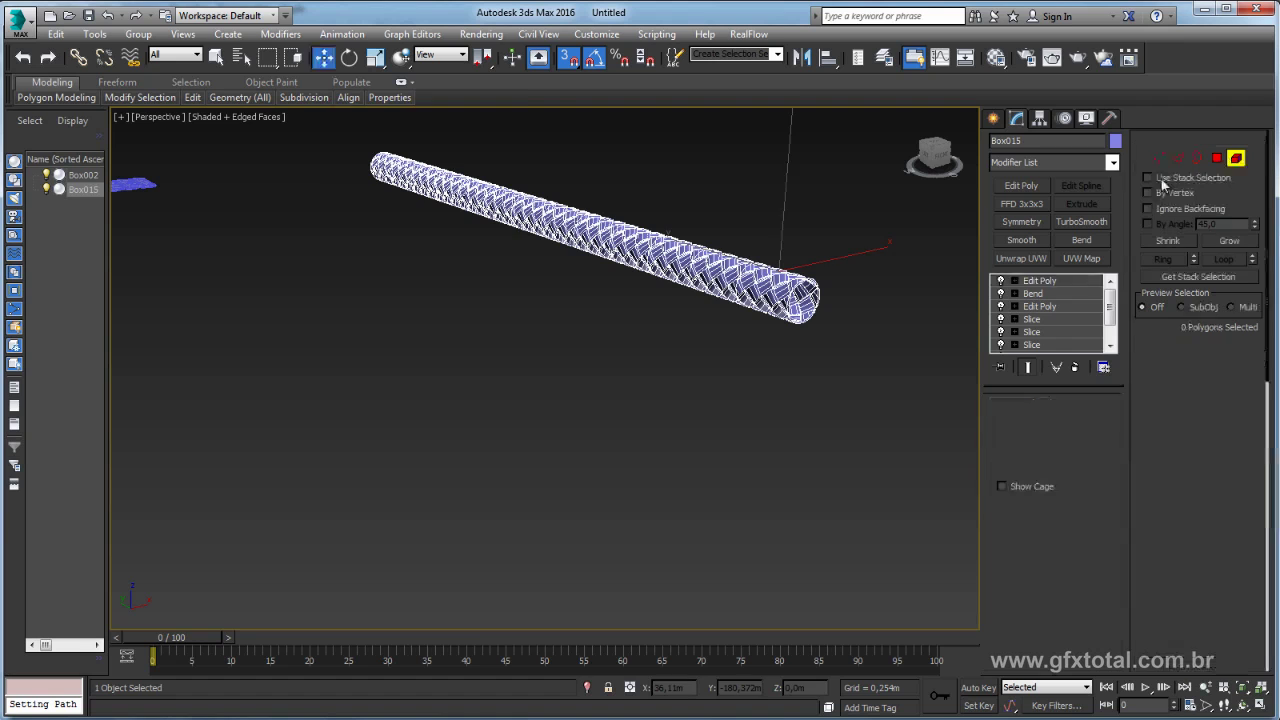
left_click_drag(787, 326, 785, 325)
scroll(811, 325, "up", 3)
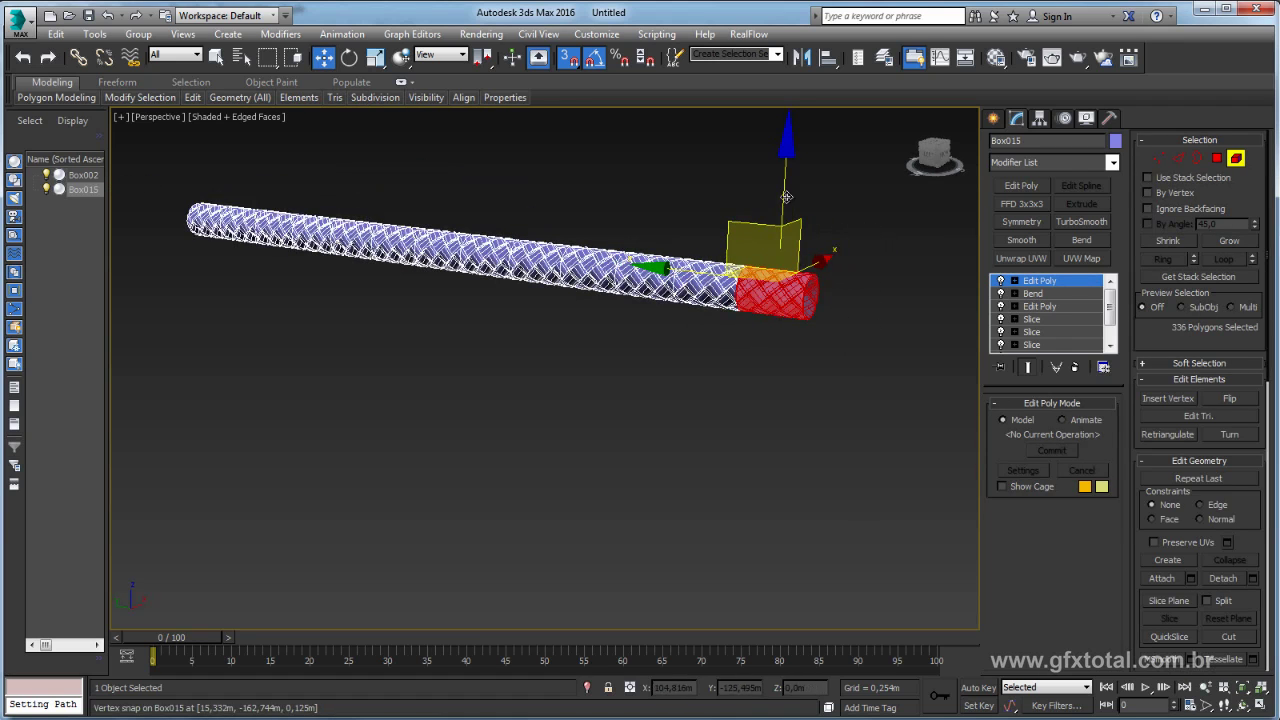
left_click_drag(781, 178, 789, 121)
key("ctrl+z")
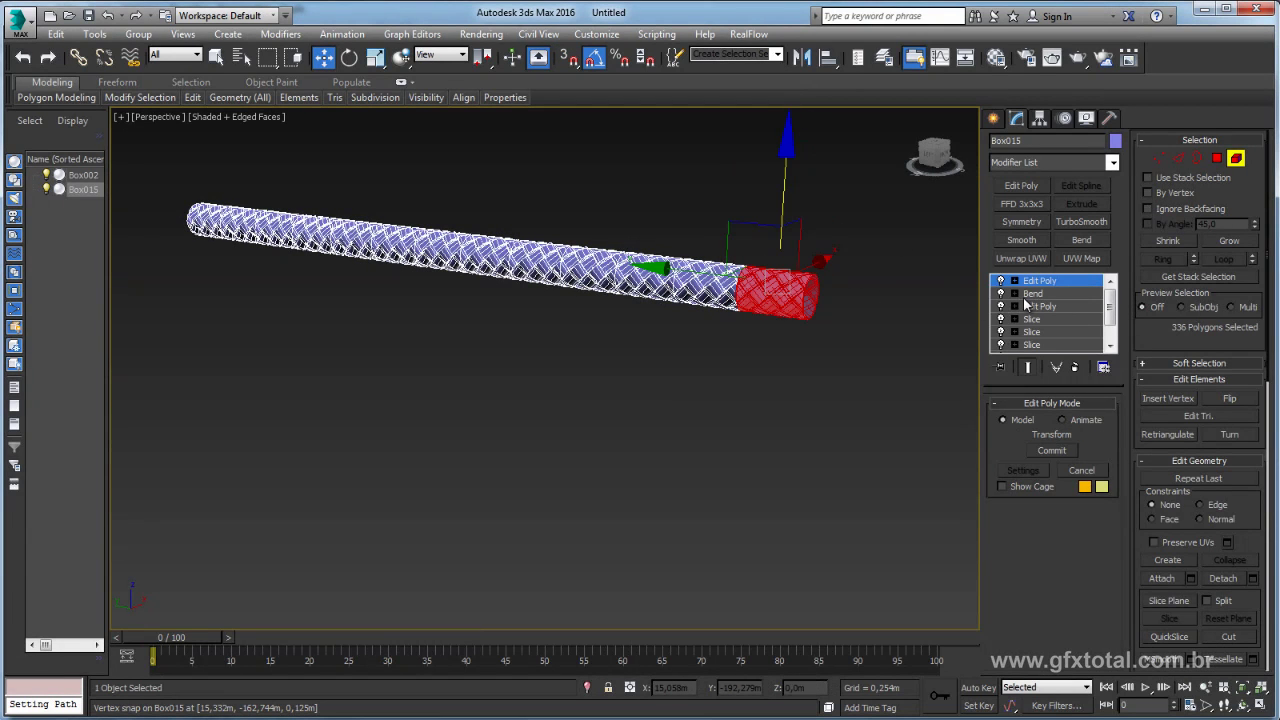
At Edge level, pick edges near the rope's left end and slide them along the rope
left_click(1015, 282)
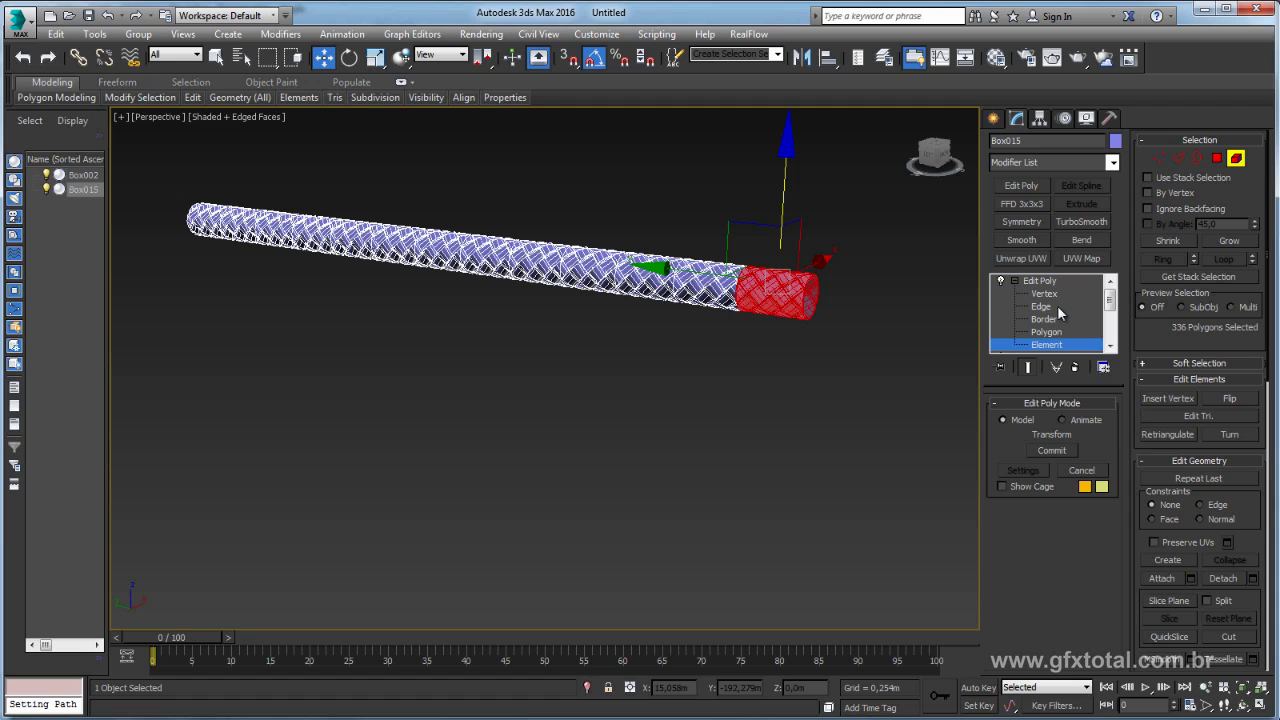
left_click(1041, 306)
mouse_move(840, 300)
middle_mouse_down("alt")
mouse_move(808, 323)
mouse_move(908, 310)
mouse_move(877, 309)
middle_mouse_up("alt")
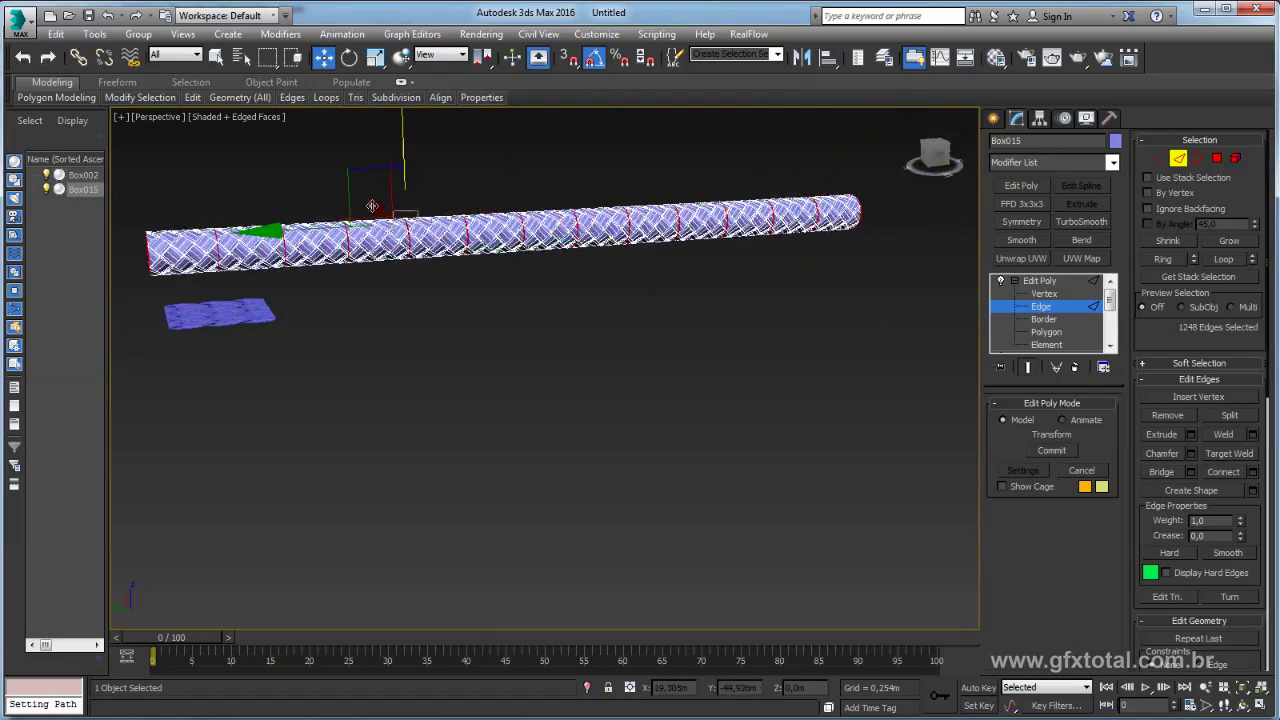
left_click(218, 232)
mouse_move(756, 268)
middle_mouse_down("alt")
mouse_move(708, 280)
mouse_move(733, 288)
middle_mouse_up("alt")
middle_click_drag(826, 310, 938, 355, "alt")
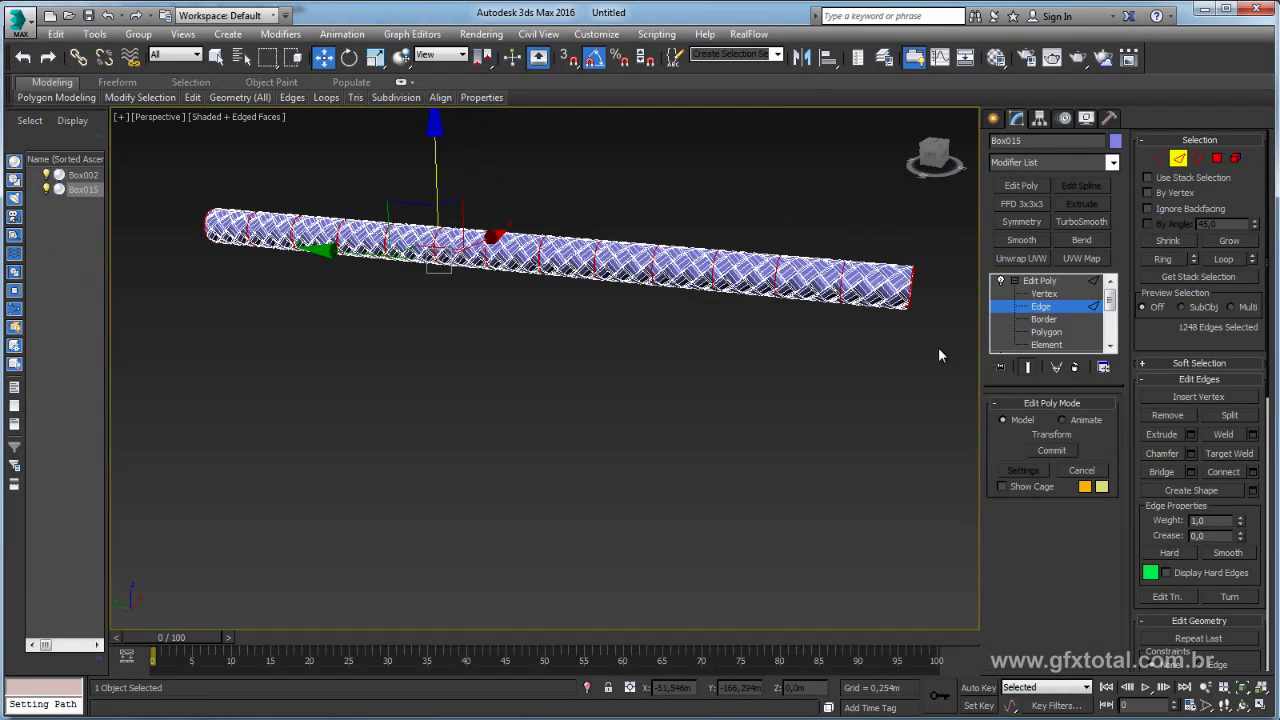
middle_click_drag(800, 317, 800, 383, "alt")
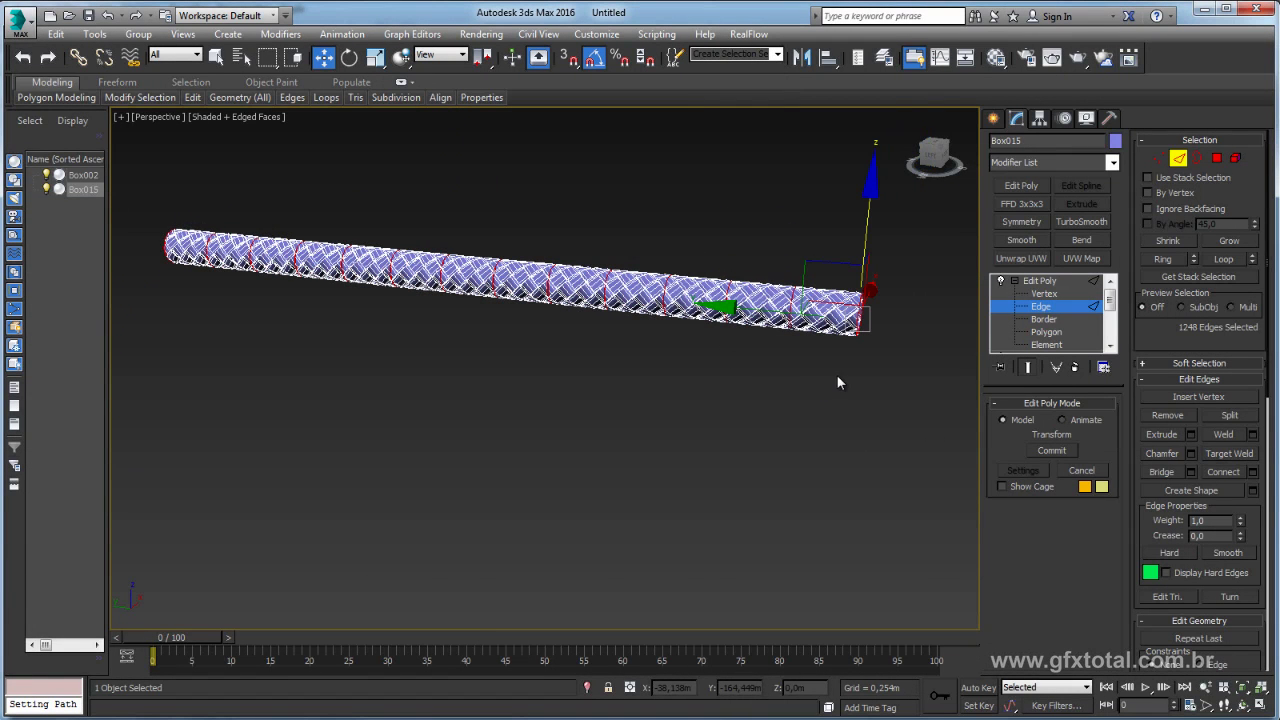
middle_click_drag(904, 370, 909, 352, "alt")
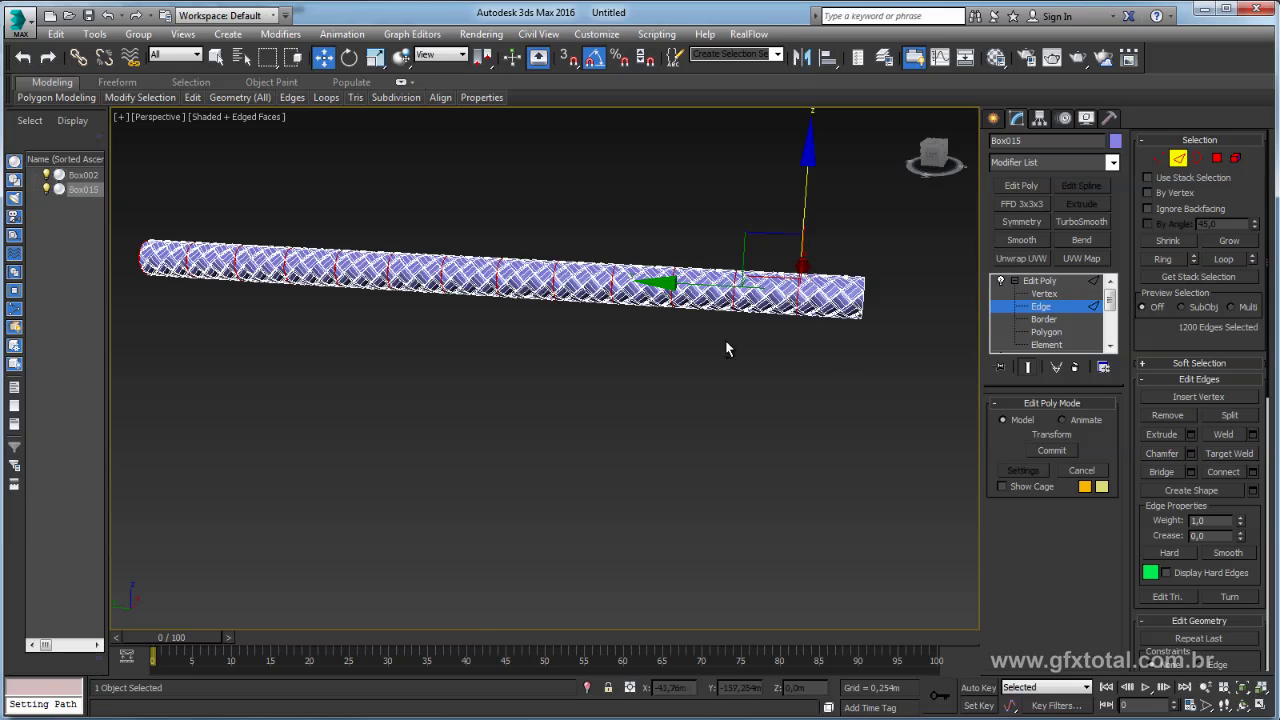
mouse_move(725, 340)
middle_mouse_down("alt")
mouse_move(378, 335)
mouse_move(749, 403)
mouse_move(745, 267)
middle_mouse_up("alt")
scroll(749, 403, "up", 3)
scroll(749, 400, "up", 3)
left_click_drag(648, 305, 628, 262)
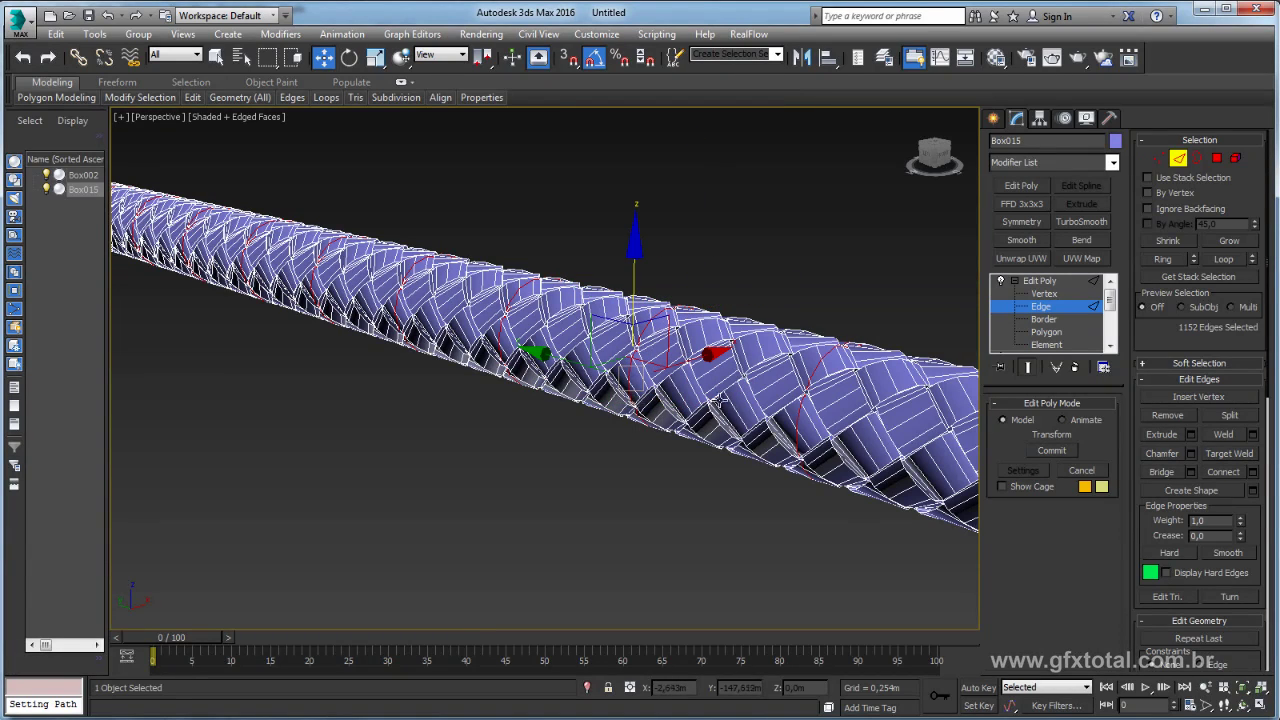
mouse_move(718, 400)
middle_mouse_down("alt")
mouse_move(678, 387)
mouse_move(709, 392)
middle_mouse_up("alt")
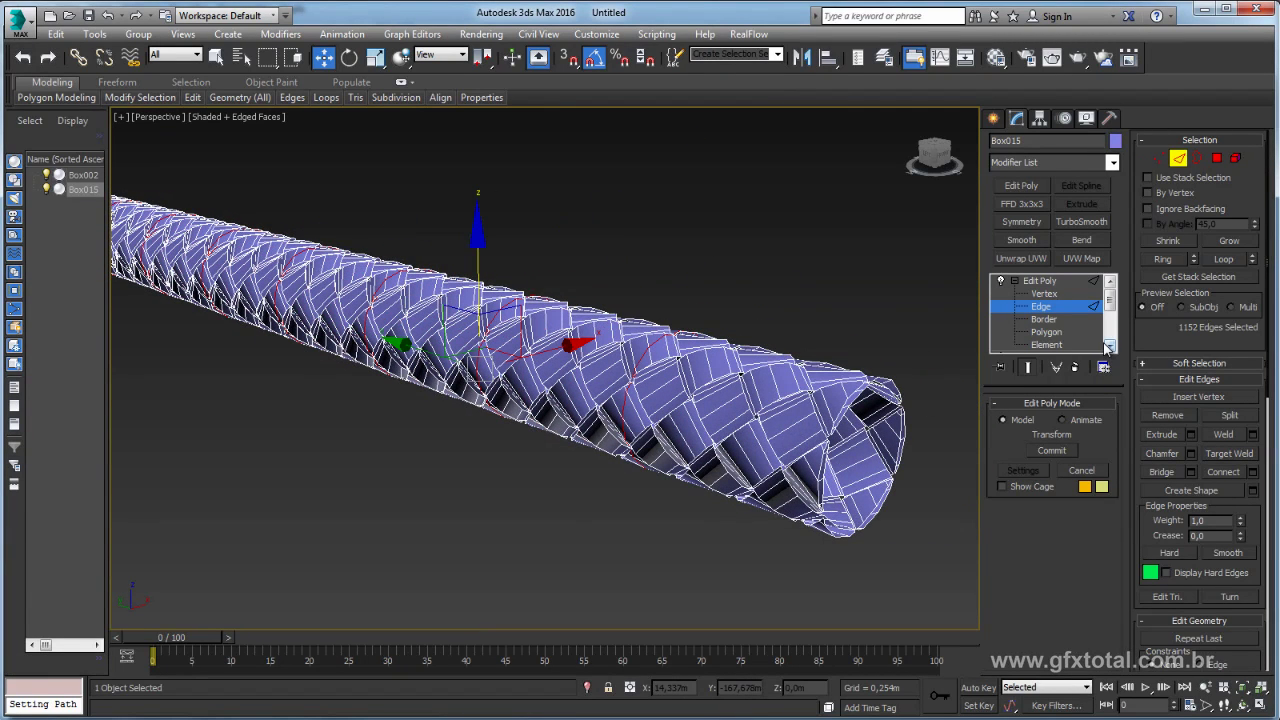
Weld the overlapping vertices, reducing 1440 vertices to 720
left_click(1160, 160)
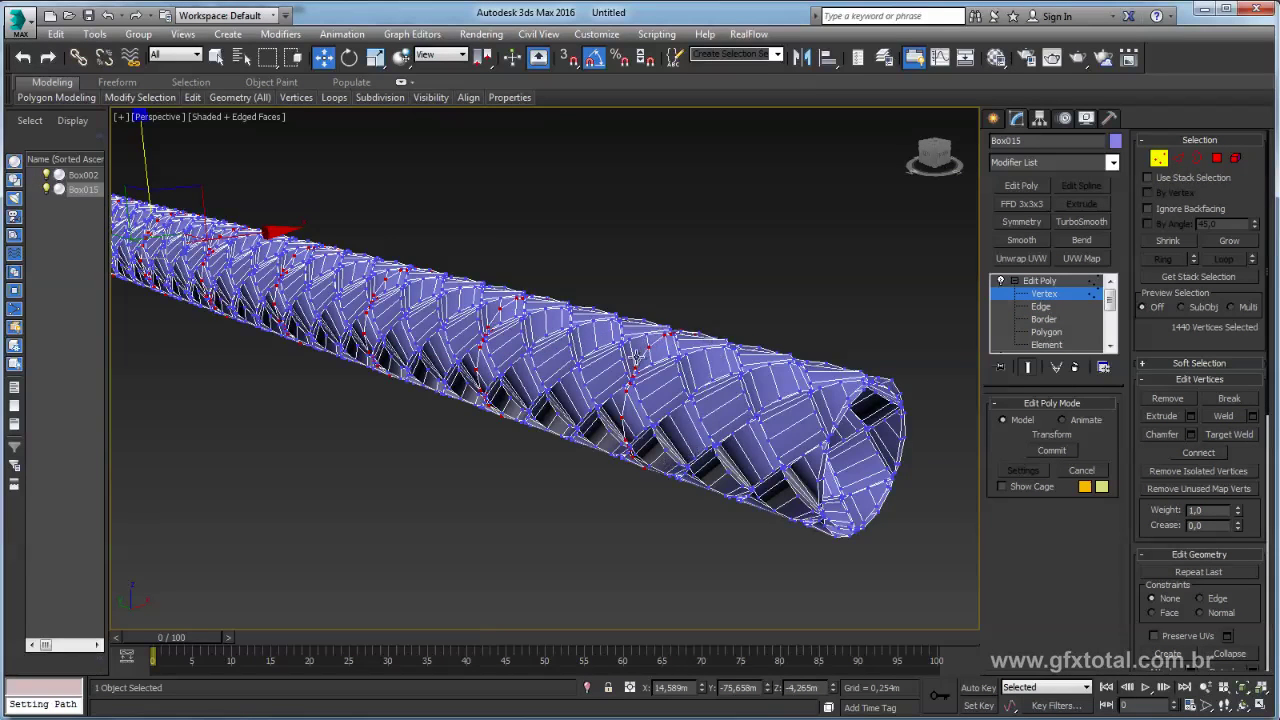
middle_click_drag(620, 410, 705, 412, "alt")
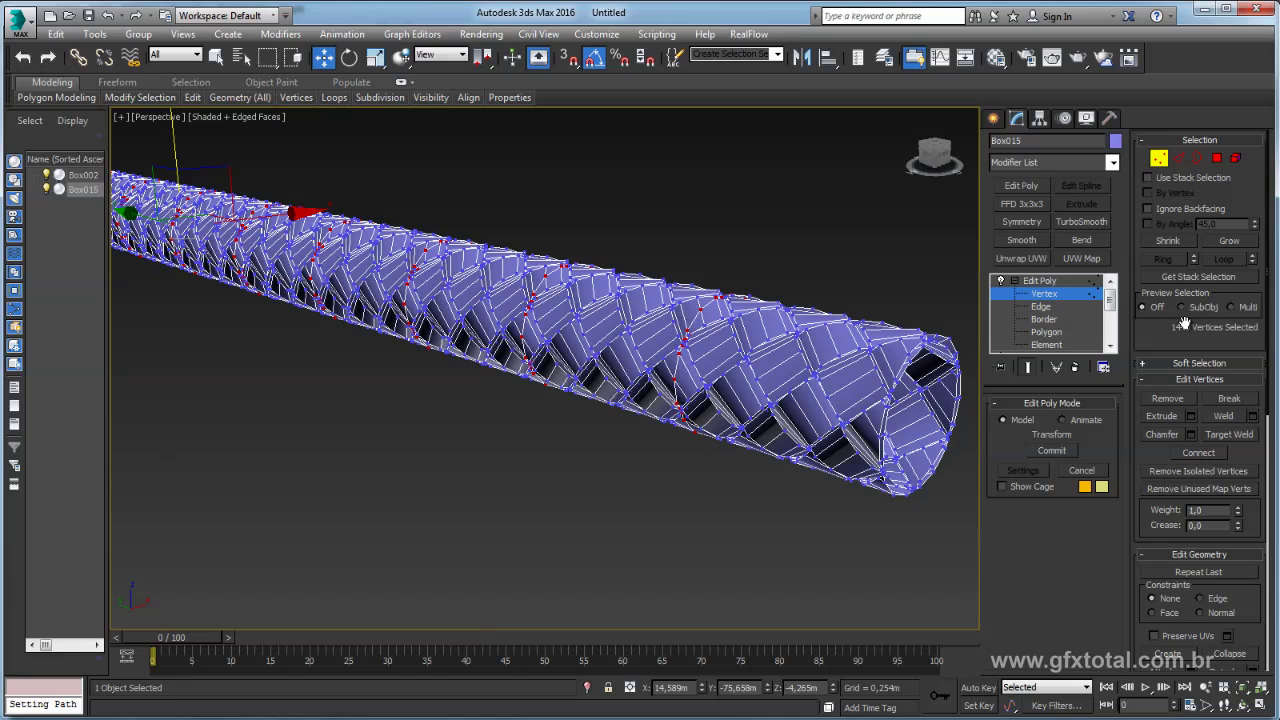
left_click(1222, 416)
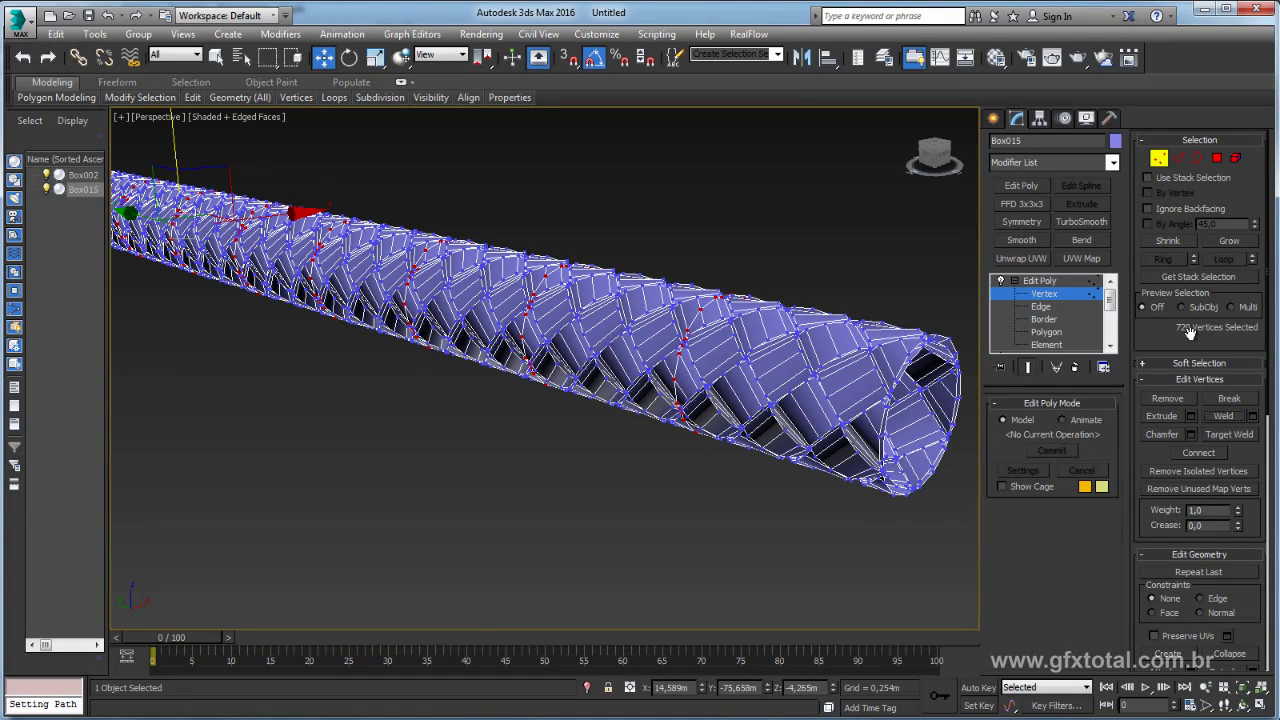
middle_click_drag(898, 366, 665, 345, "alt")
scroll(680, 333, "down", 3)
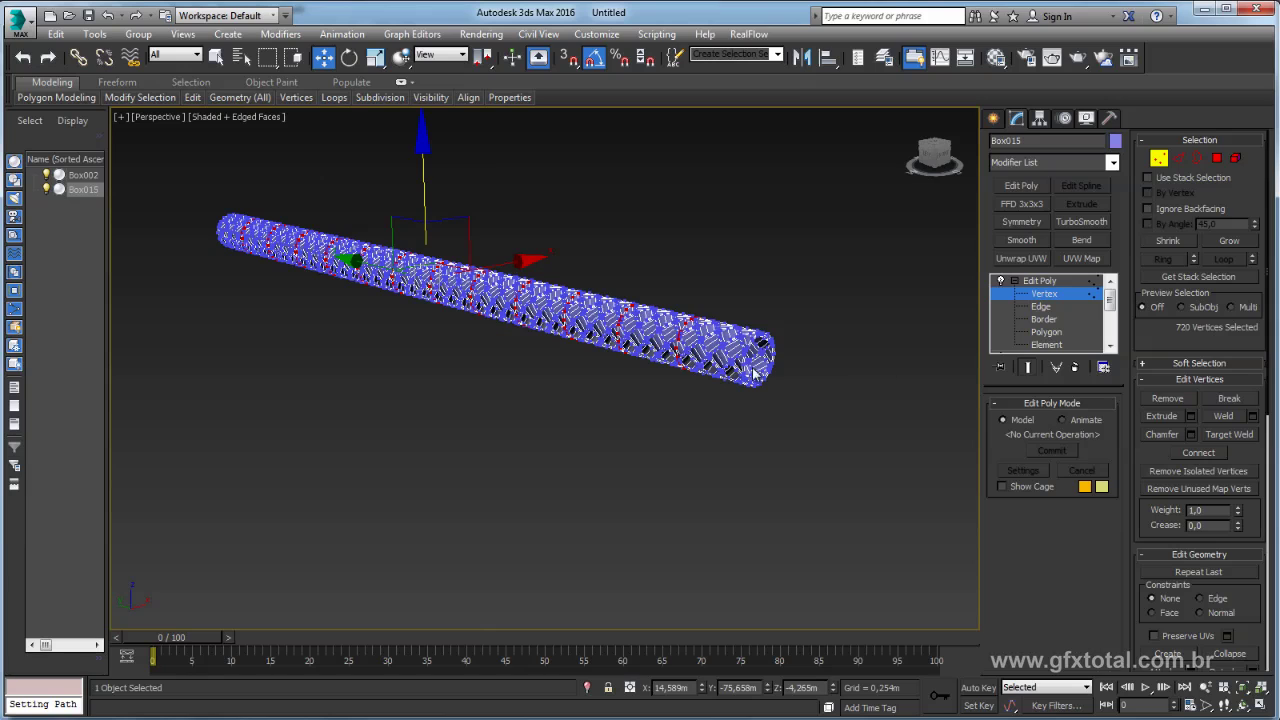
Slide the red end element outward along the tube's axis to lengthen the rope
left_click(1235, 158)
scroll(802, 274, "up", 2)
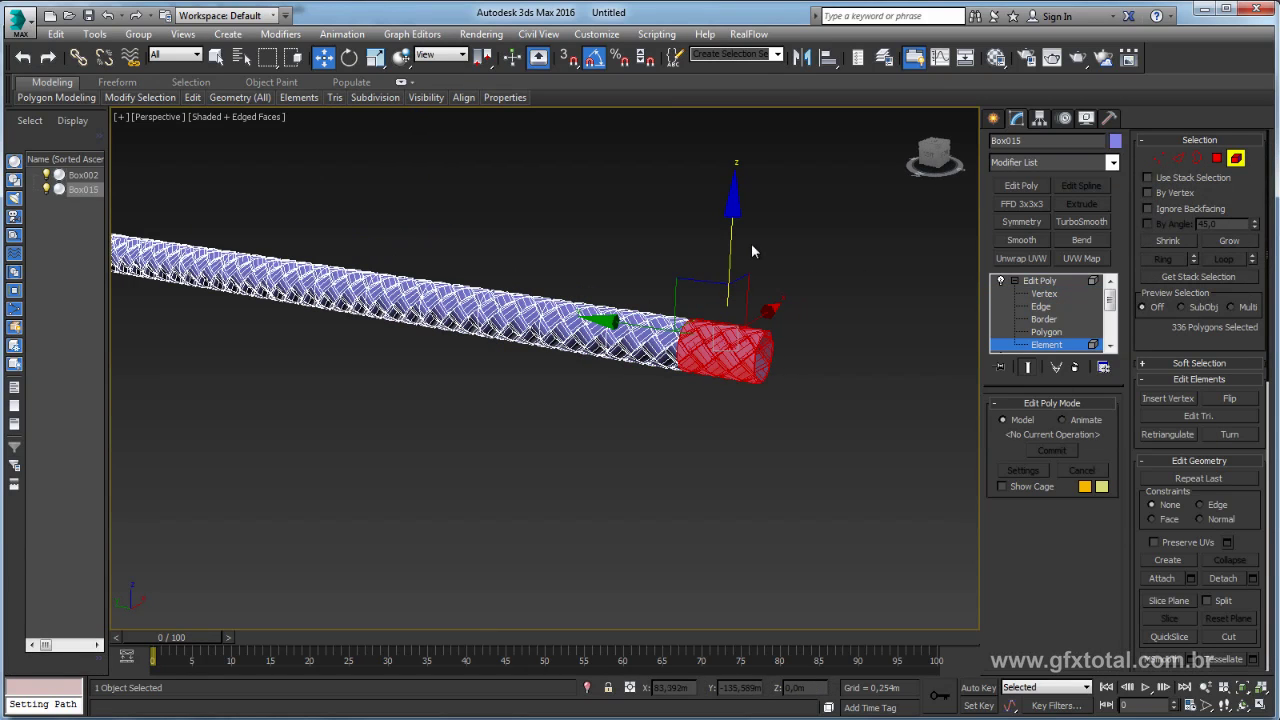
left_click_drag(732, 248, 734, 252)
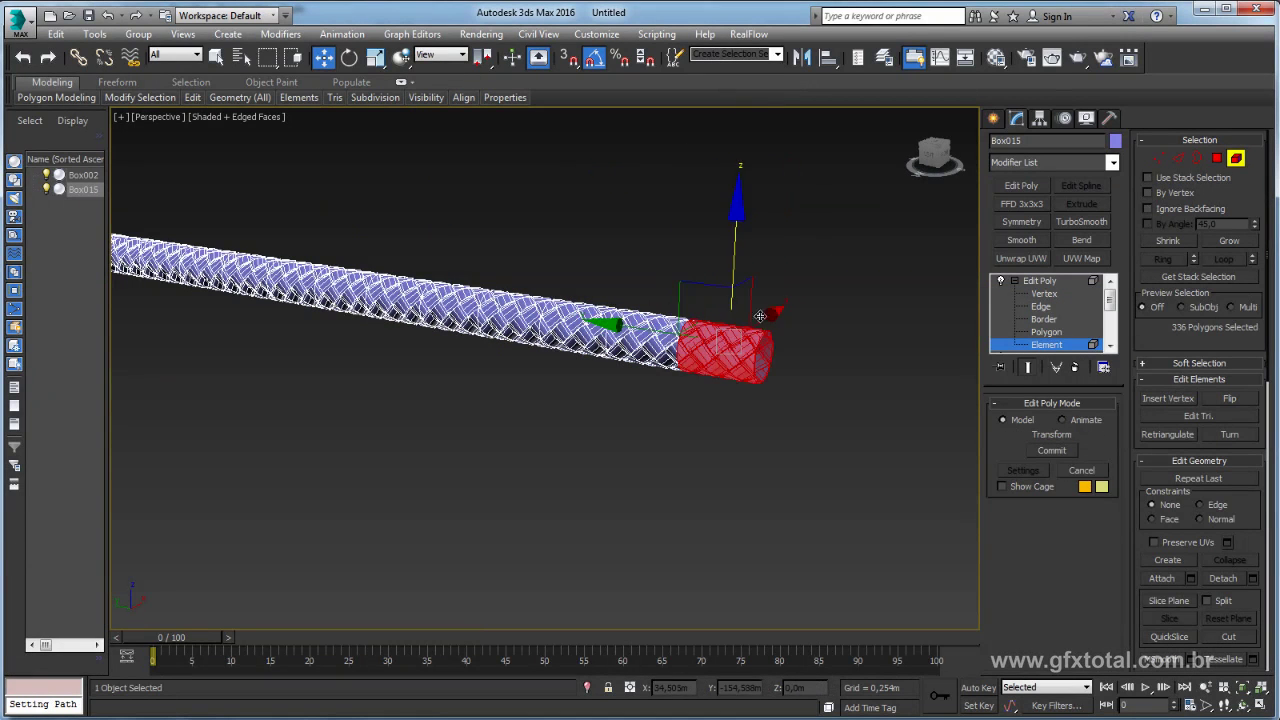
left_click_drag(752, 355, 935, 374)
scroll(733, 349, "up", 3)
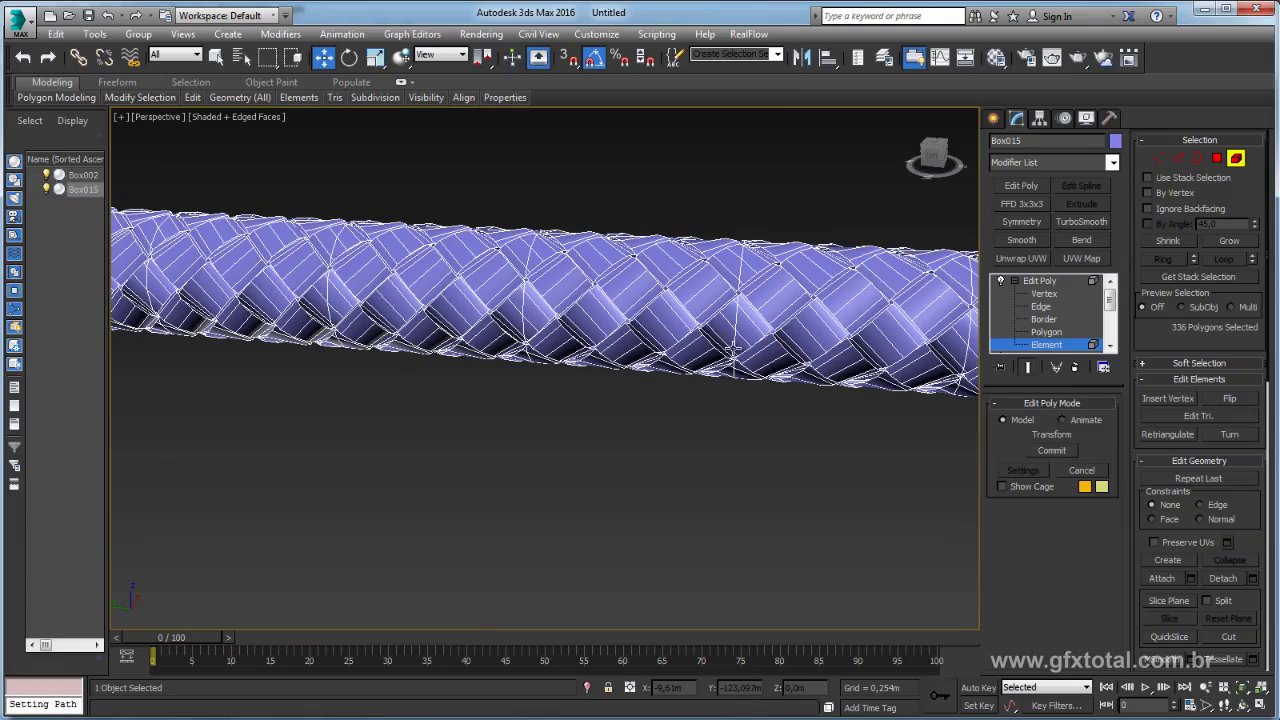
mouse_move(517, 377)
middle_mouse_down("alt")
mouse_move(636, 399)
mouse_move(437, 437)
mouse_move(493, 436)
middle_mouse_up("alt")
left_click_drag(895, 325, 1055, 312)
Undo the previous edit and return to Edge level on the tube
left_click(1042, 306)
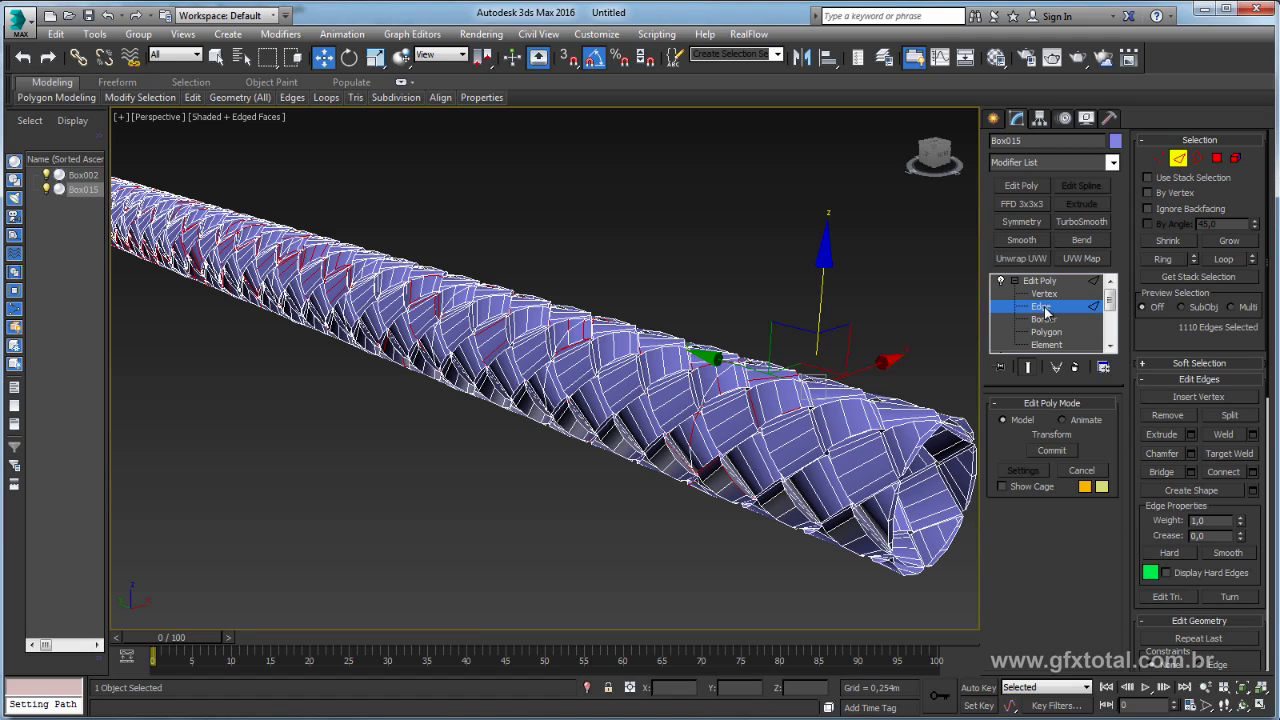
mouse_move(853, 405)
middle_mouse_down("alt")
mouse_move(886, 394)
mouse_move(749, 391)
mouse_move(791, 340)
middle_mouse_up("alt")
scroll(768, 366, "up", 5)
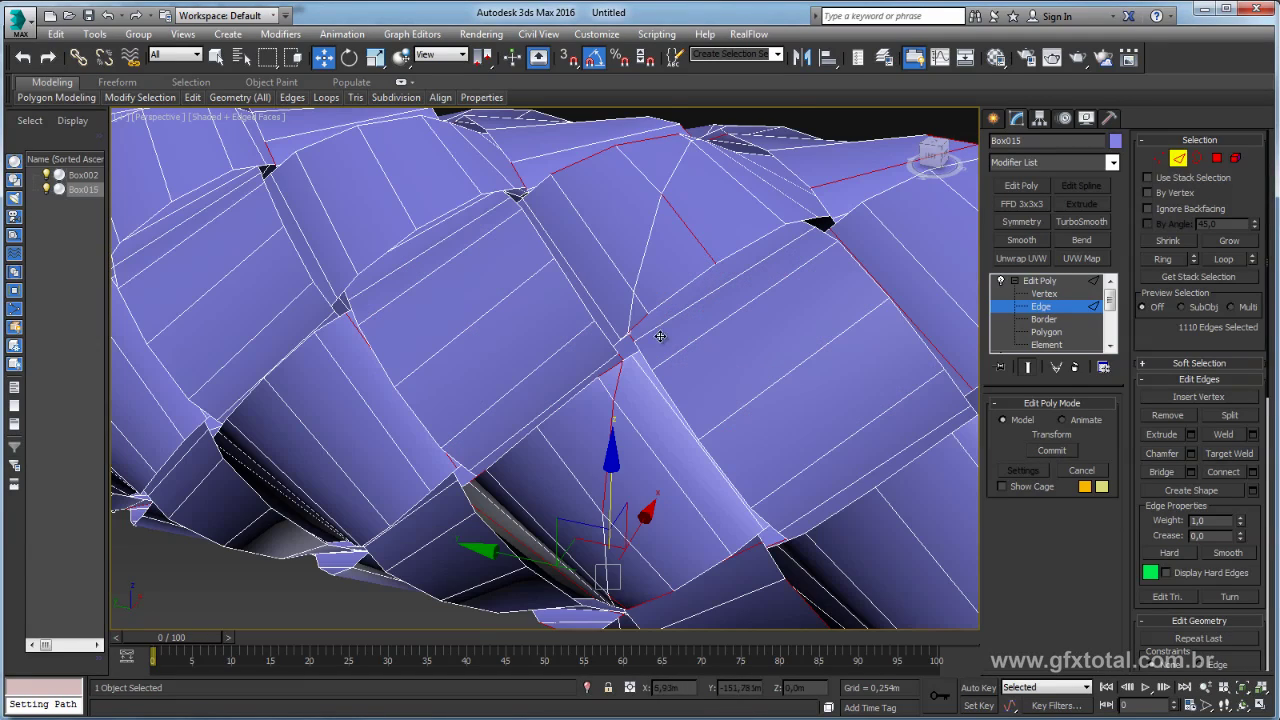
scroll(807, 319, "down", 5)
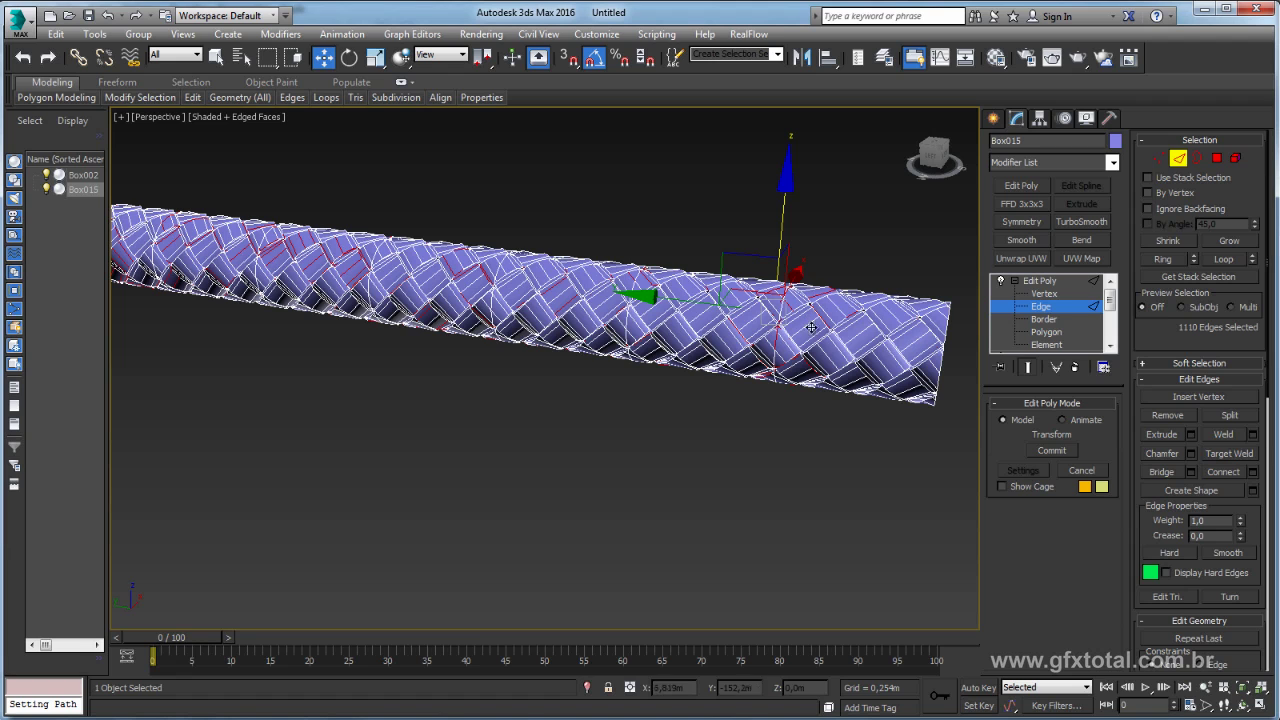
key("ctrl+z")
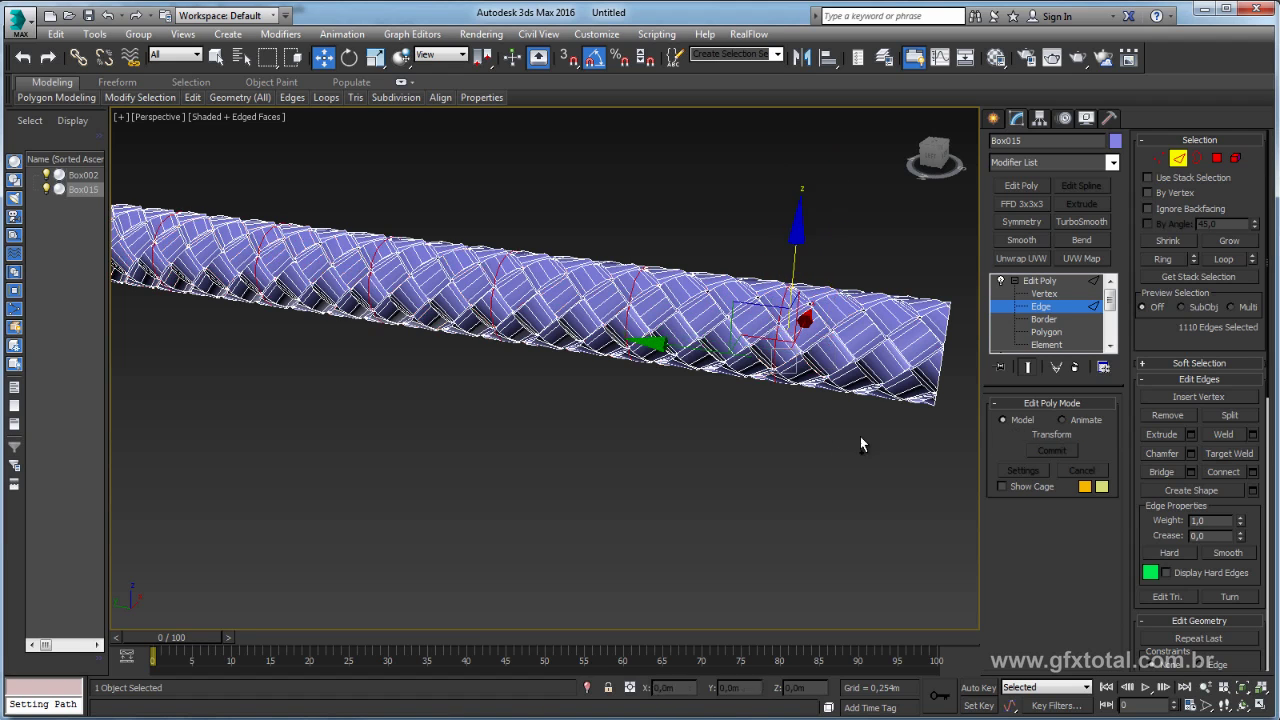
middle_click_drag(838, 430, 806, 413, "alt")
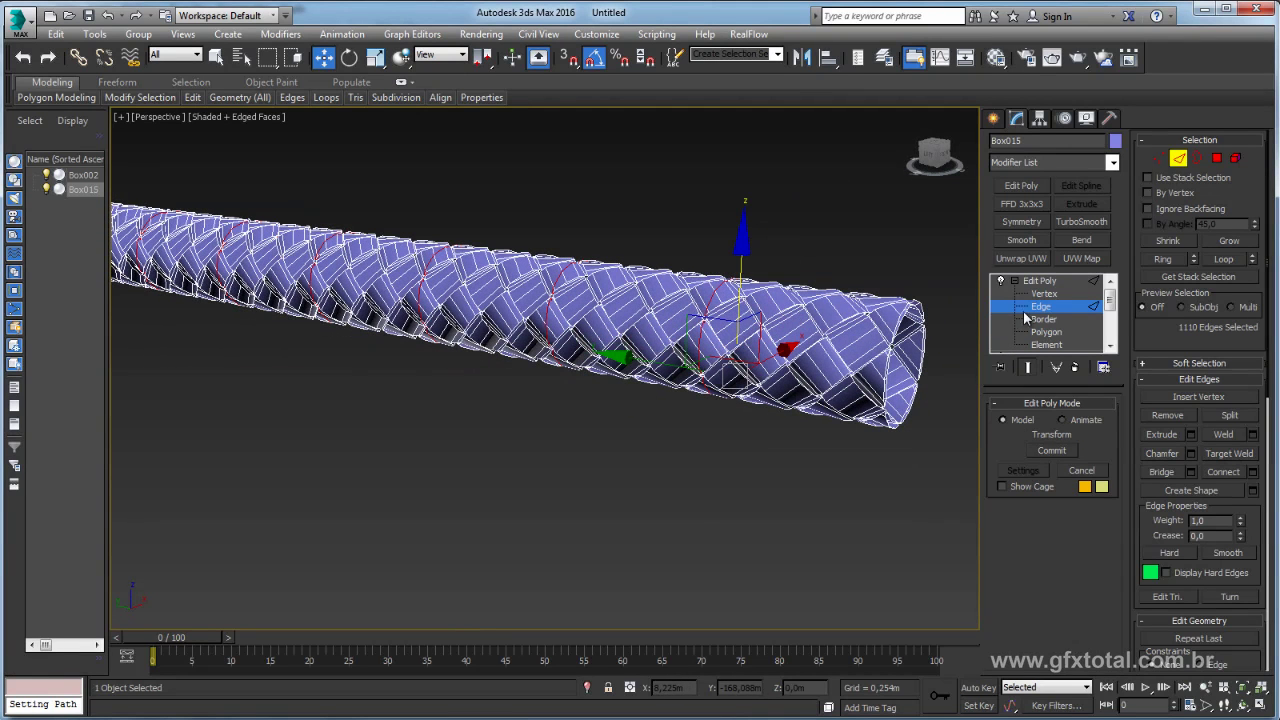
left_click(1235, 158)
left_click(1178, 158)
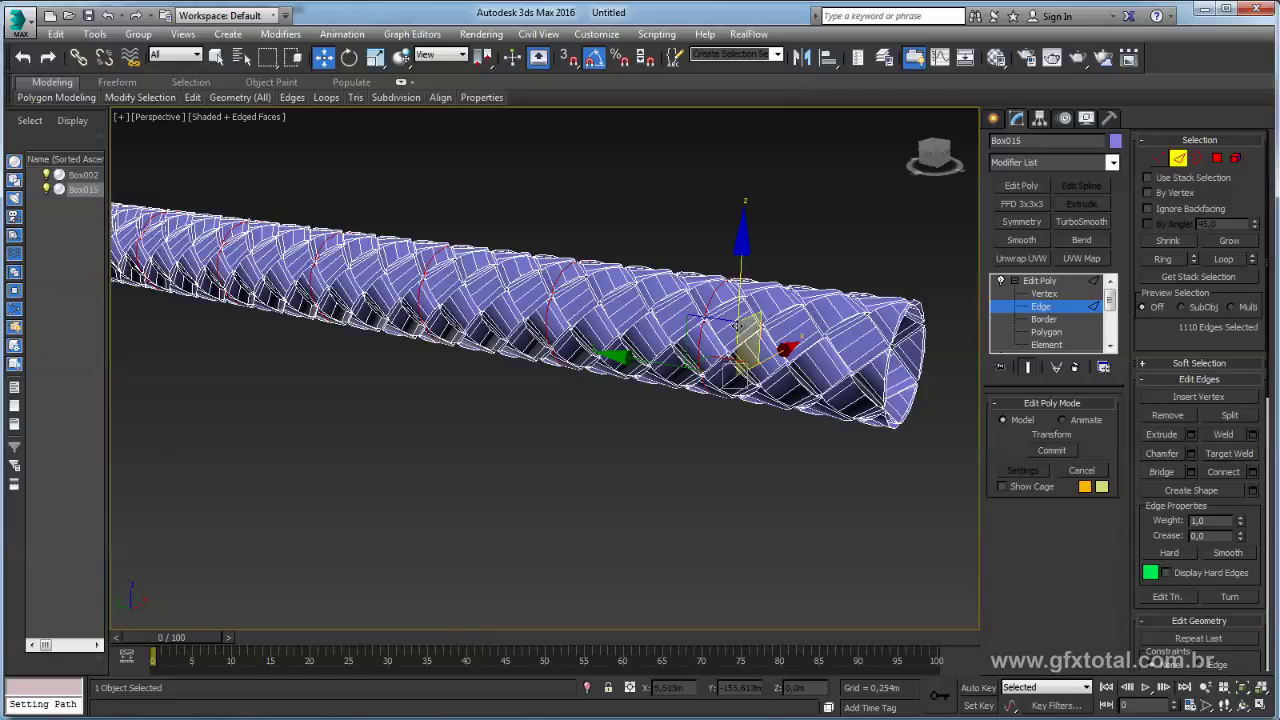
middle_click_drag(774, 379, 792, 386)
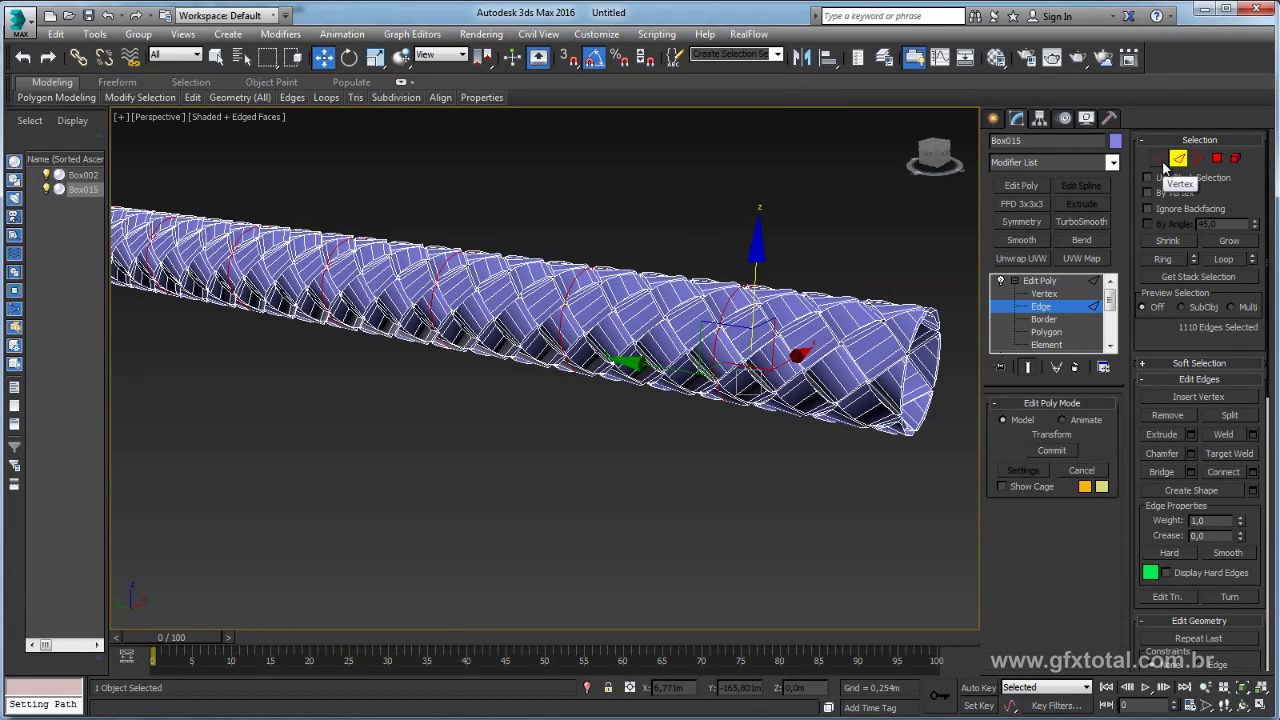
Weld the rope's duplicate vertices again, then go back to edges
left_click(1160, 161)
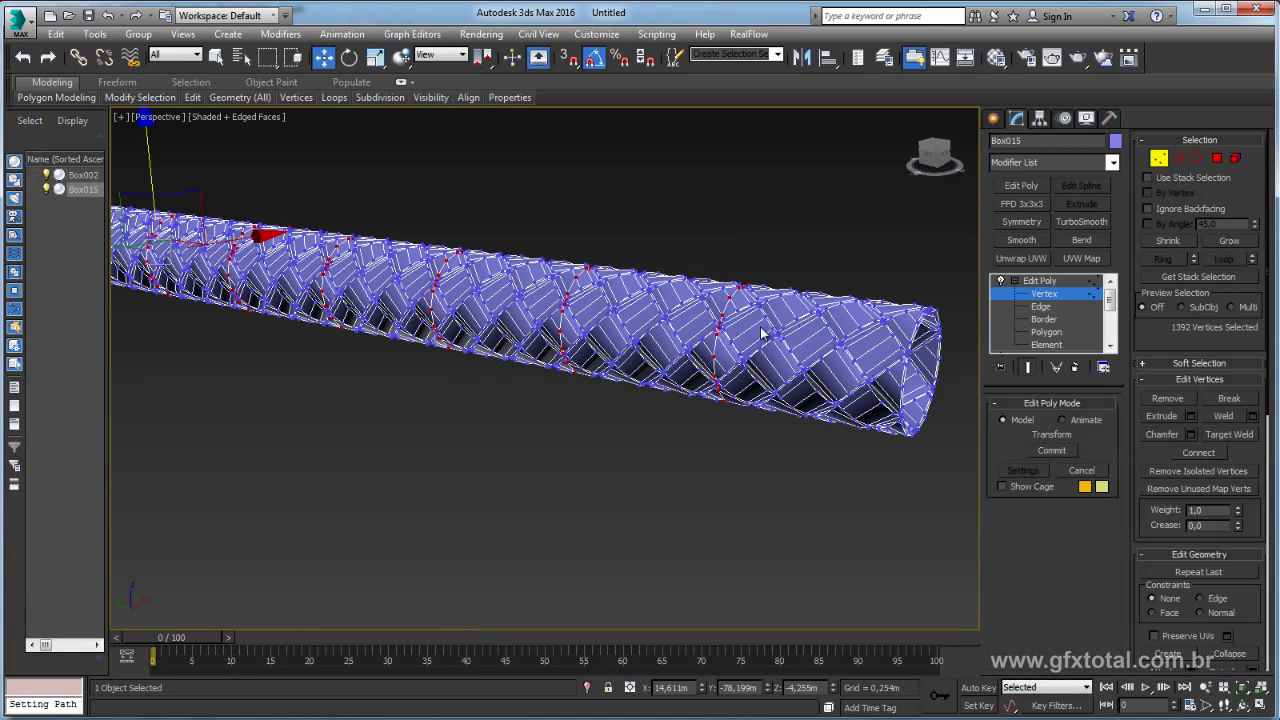
left_click(1226, 416)
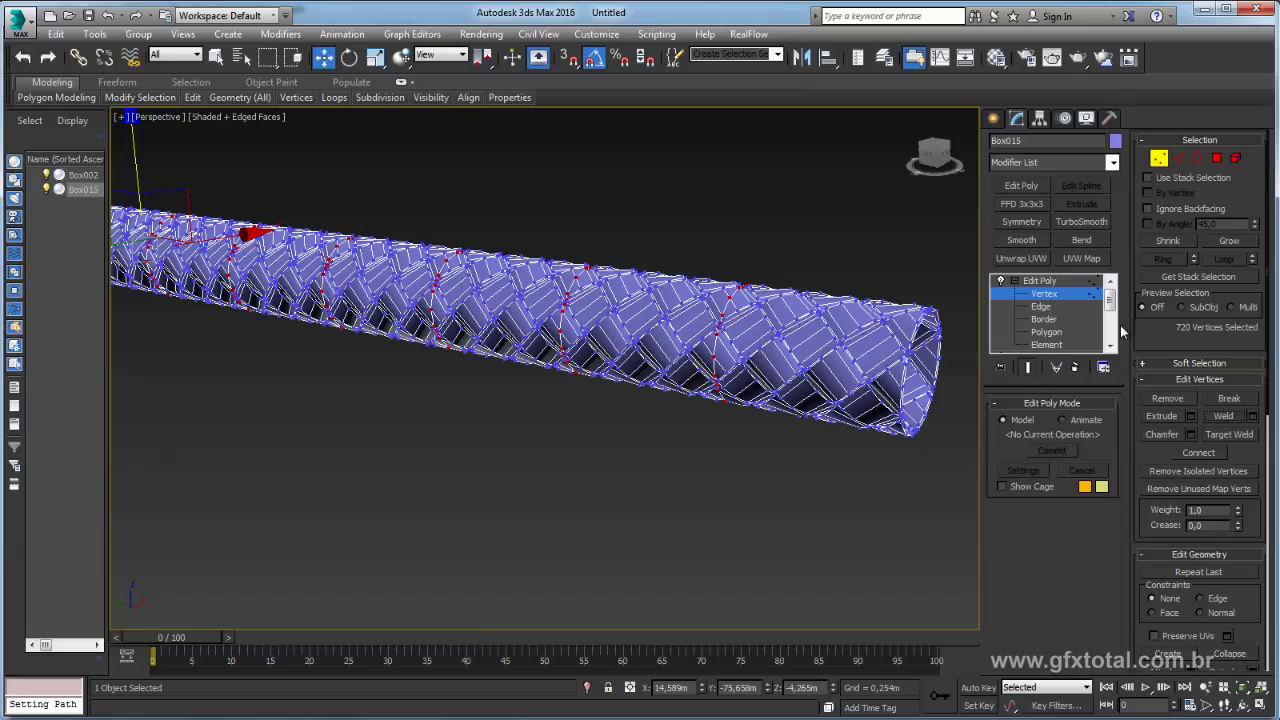
left_click(1180, 159)
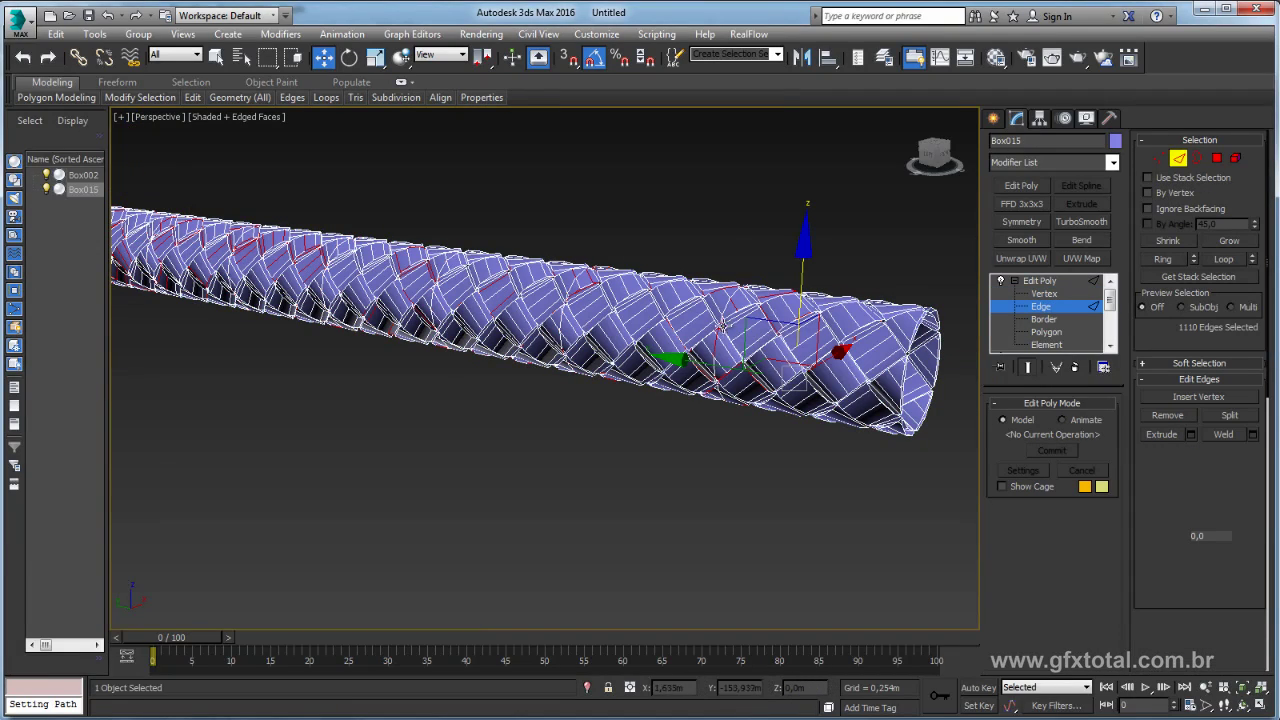
Pick a few edges on the braid surface and expand the full Modeling ribbon
scroll(735, 302, "up", 5)
left_click(735, 294)
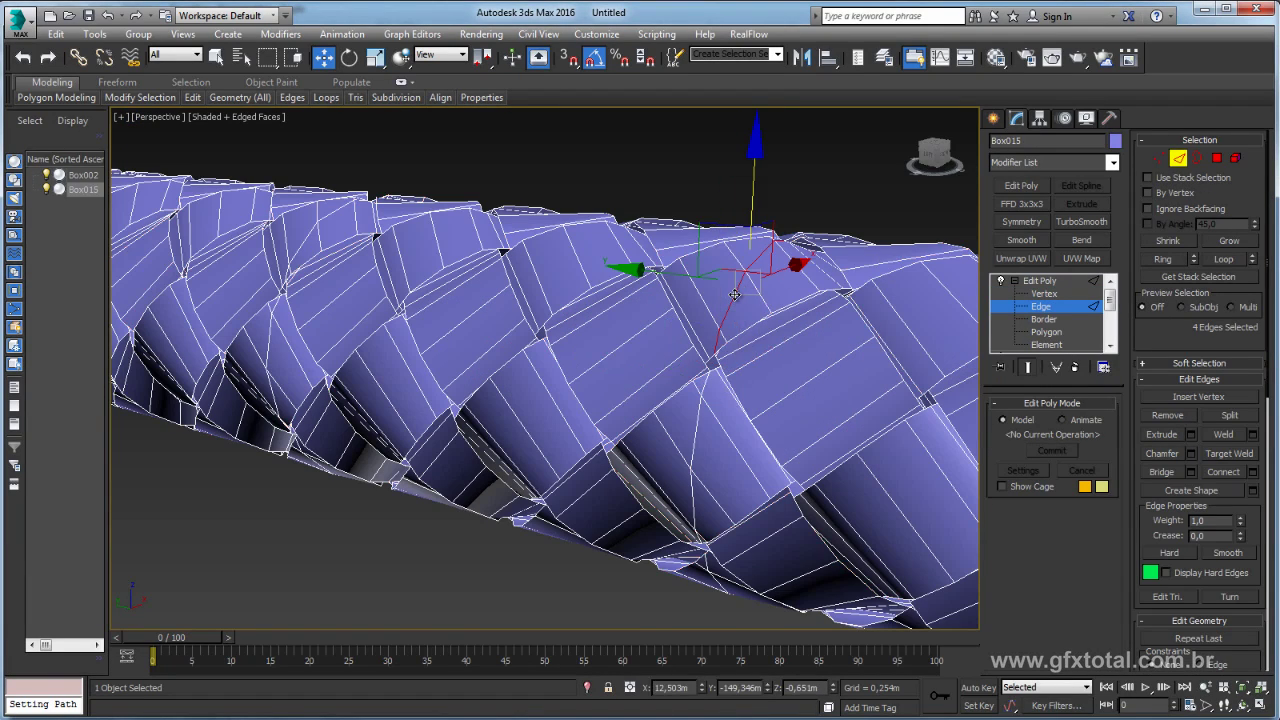
mouse_move(724, 389)
middle_mouse_down("alt")
mouse_move(777, 558)
mouse_move(802, 225)
mouse_move(749, 192)
middle_mouse_up("alt")
left_click(855, 213, "ctrl")
left_click(855, 213, "ctrl")
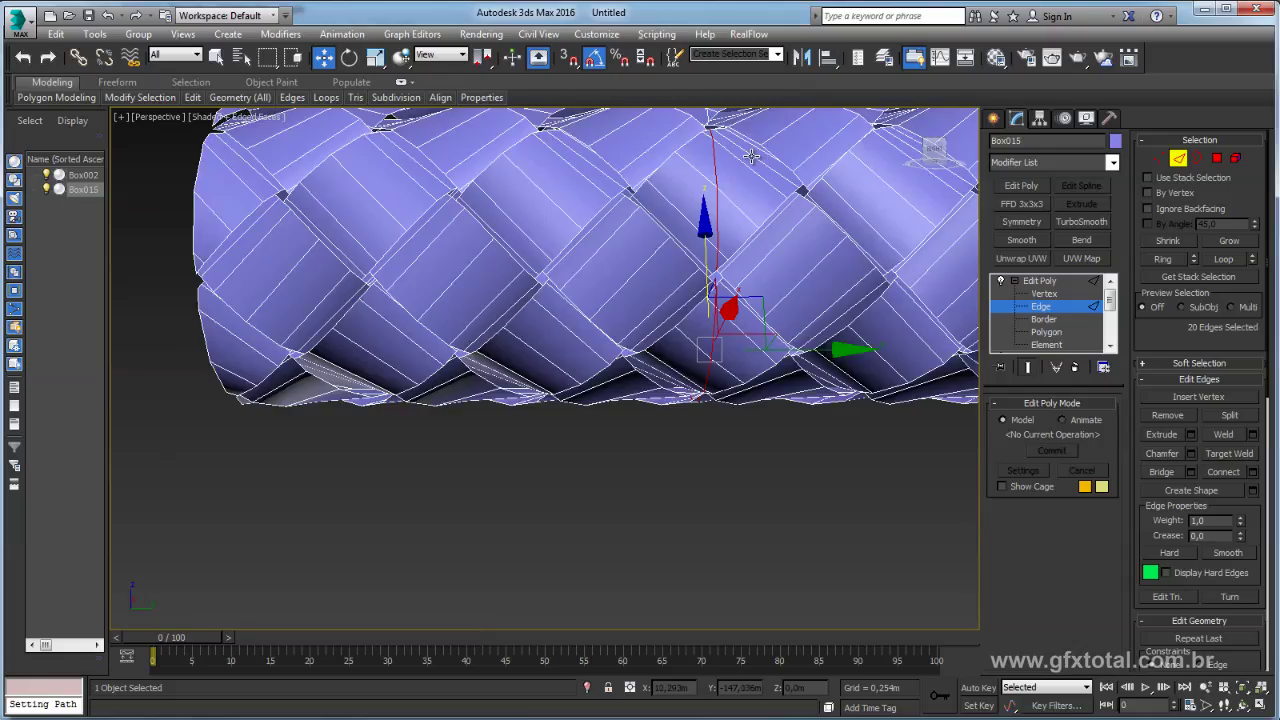
mouse_move(751, 156)
middle_mouse_down("alt")
mouse_move(724, 226)
mouse_move(893, 201)
mouse_move(775, 282)
mouse_move(817, 395)
mouse_move(806, 360)
mouse_move(537, 288)
middle_mouse_up("alt")
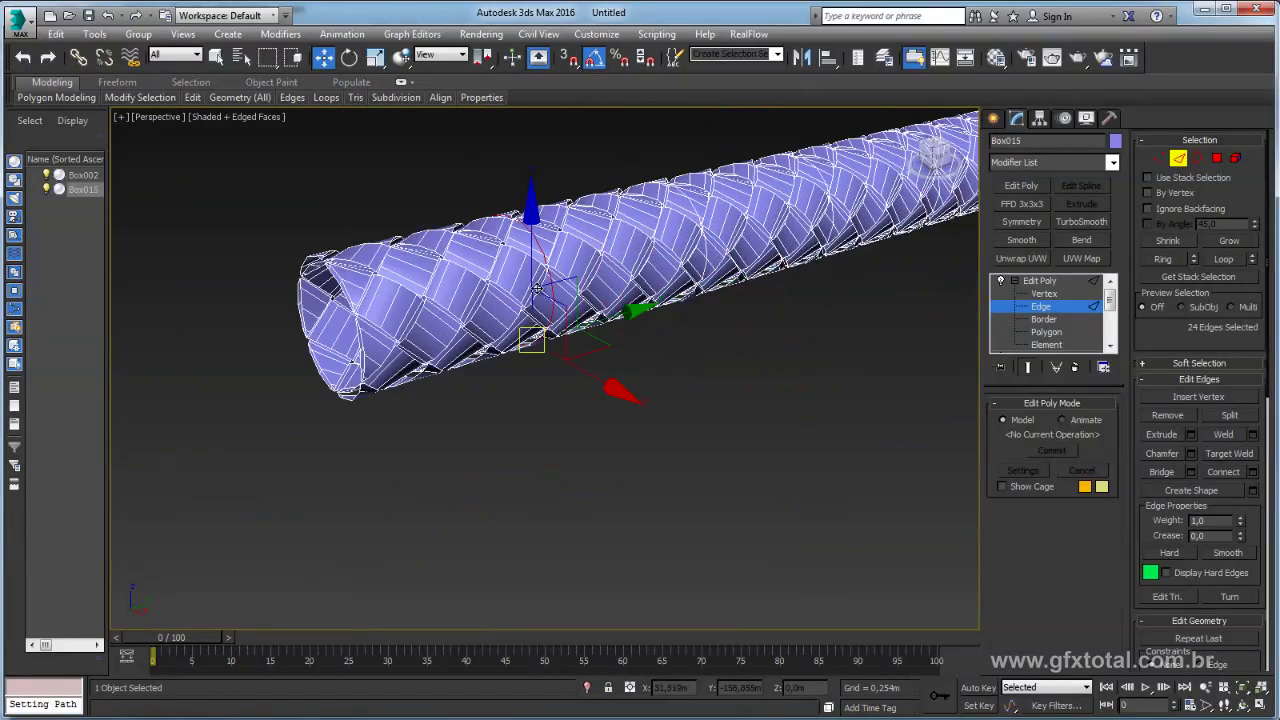
left_click(401, 83)
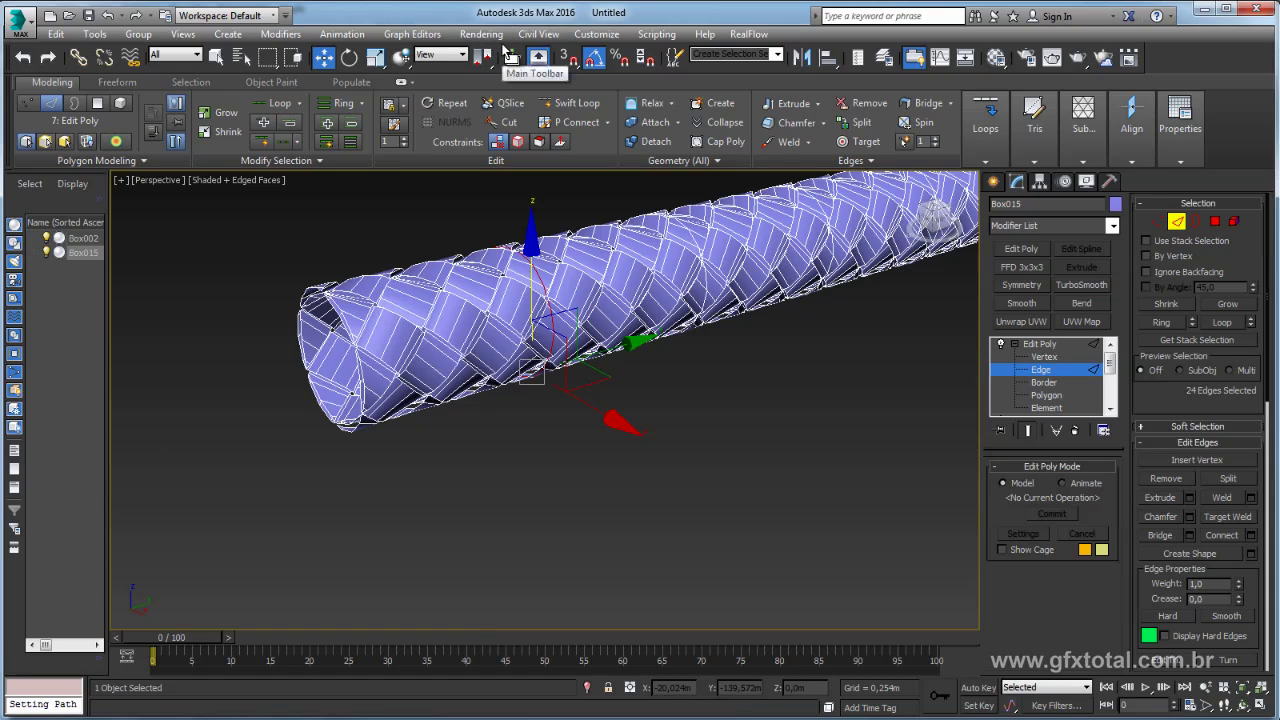
Grow the 24-edge pick to 267 matching edges with Modify Selection > Similar
left_click(119, 163)
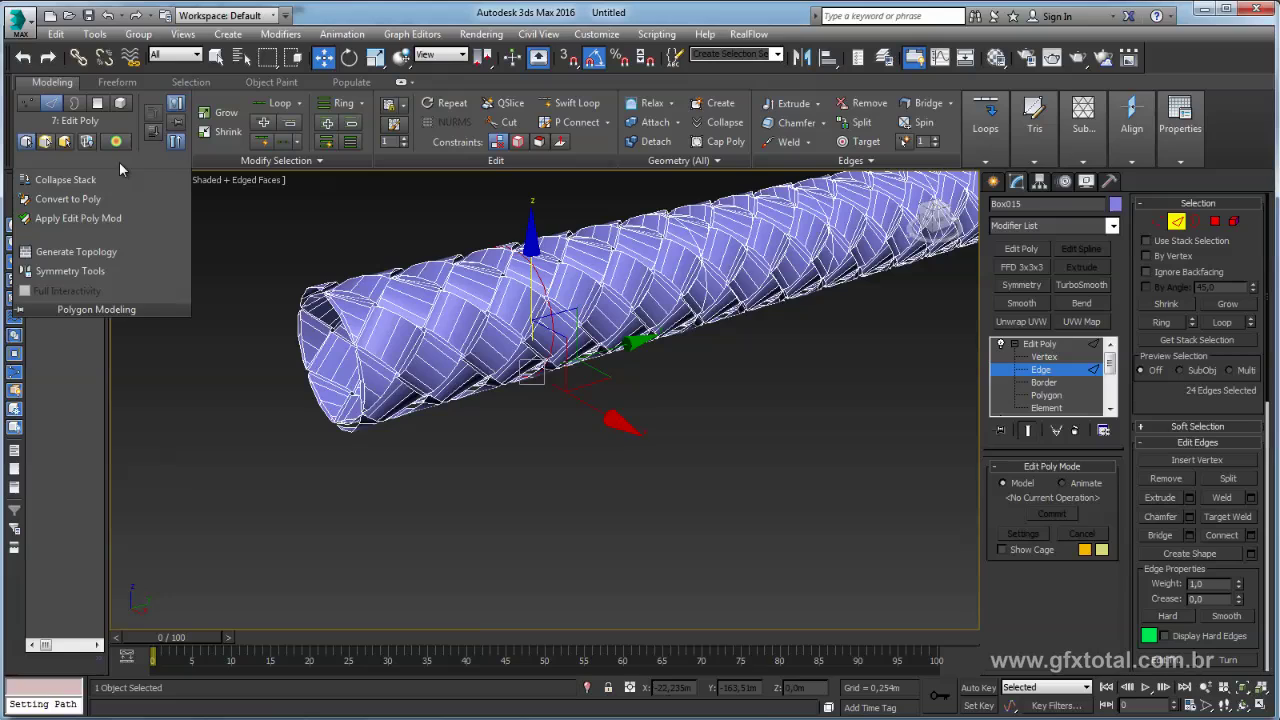
left_click(255, 168)
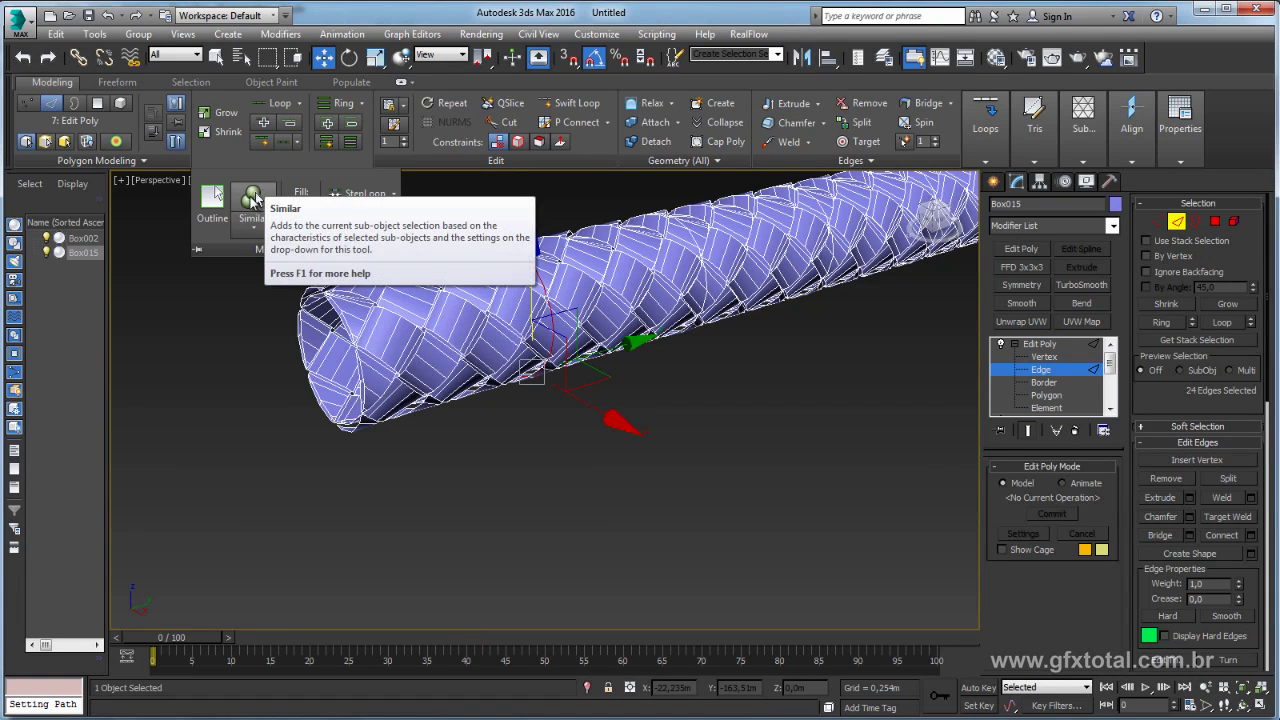
left_click(256, 198)
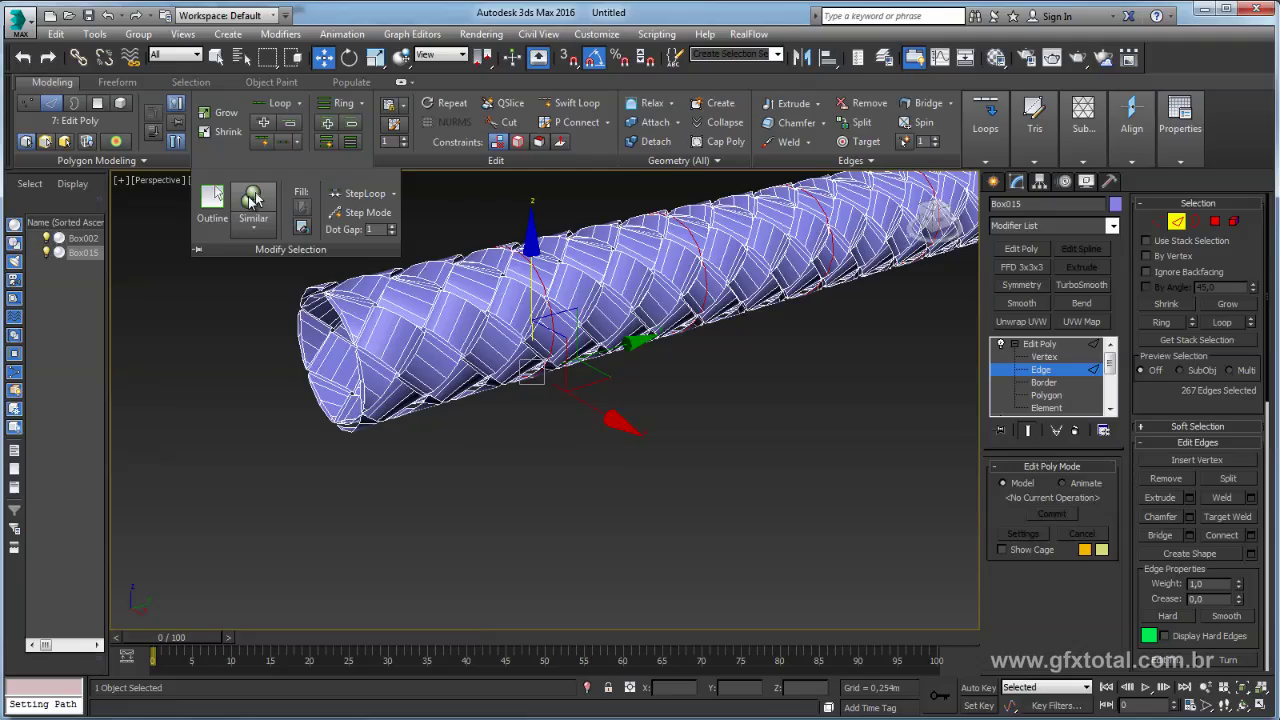
mouse_move(910, 300)
middle_mouse_down()
mouse_move(402, 531)
mouse_move(600, 400)
middle_mouse_up()
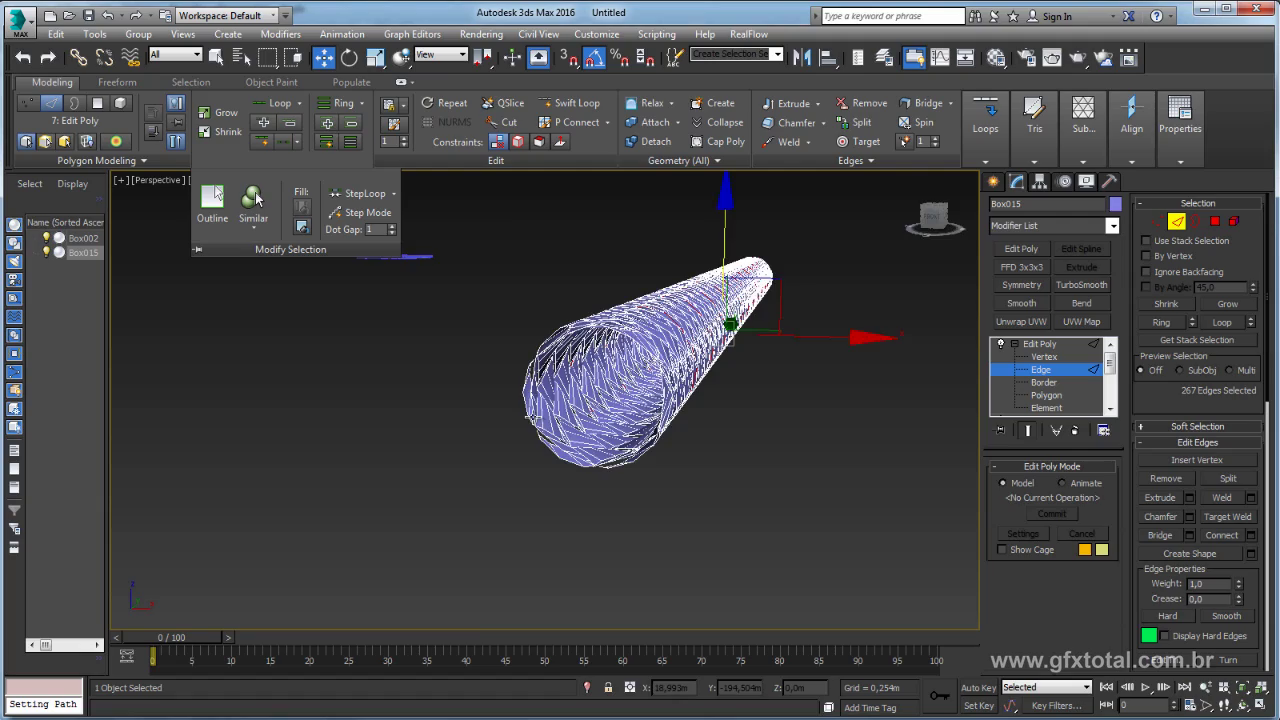
Drop the 267-edge selection and frame the whole tube
middle_click_drag(257, 197, 560, 420, "alt")
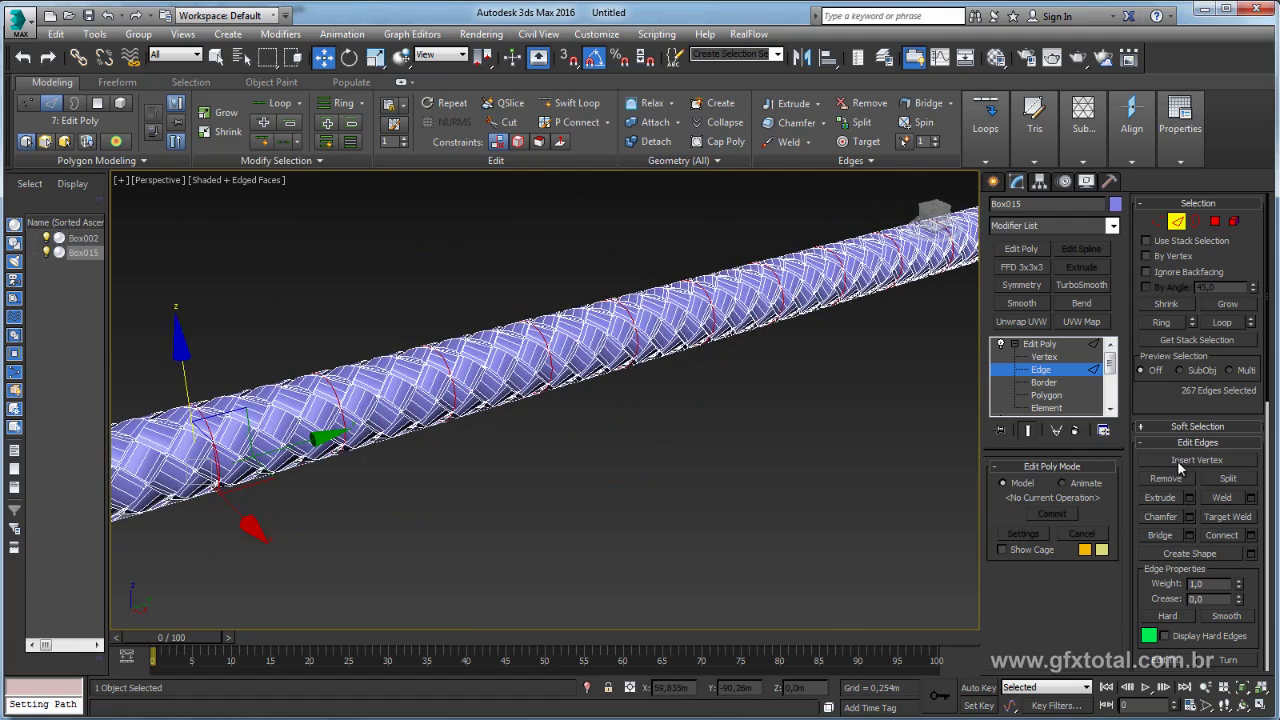
left_click(1166, 479)
middle_click_drag(621, 461, 540, 455, "alt")
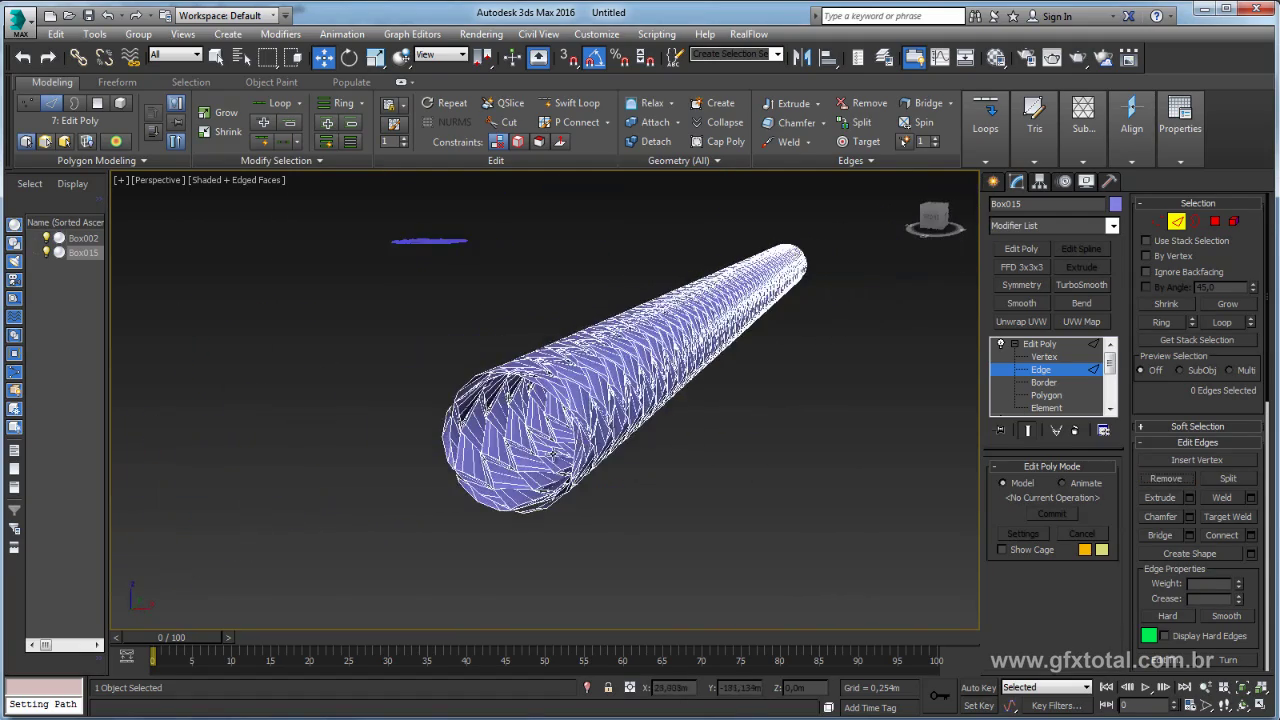
scroll(519, 452, "up", 5)
scroll(588, 405, "up", 5)
scroll(588, 405, "down", 5)
middle_click_drag(588, 405, 576, 411)
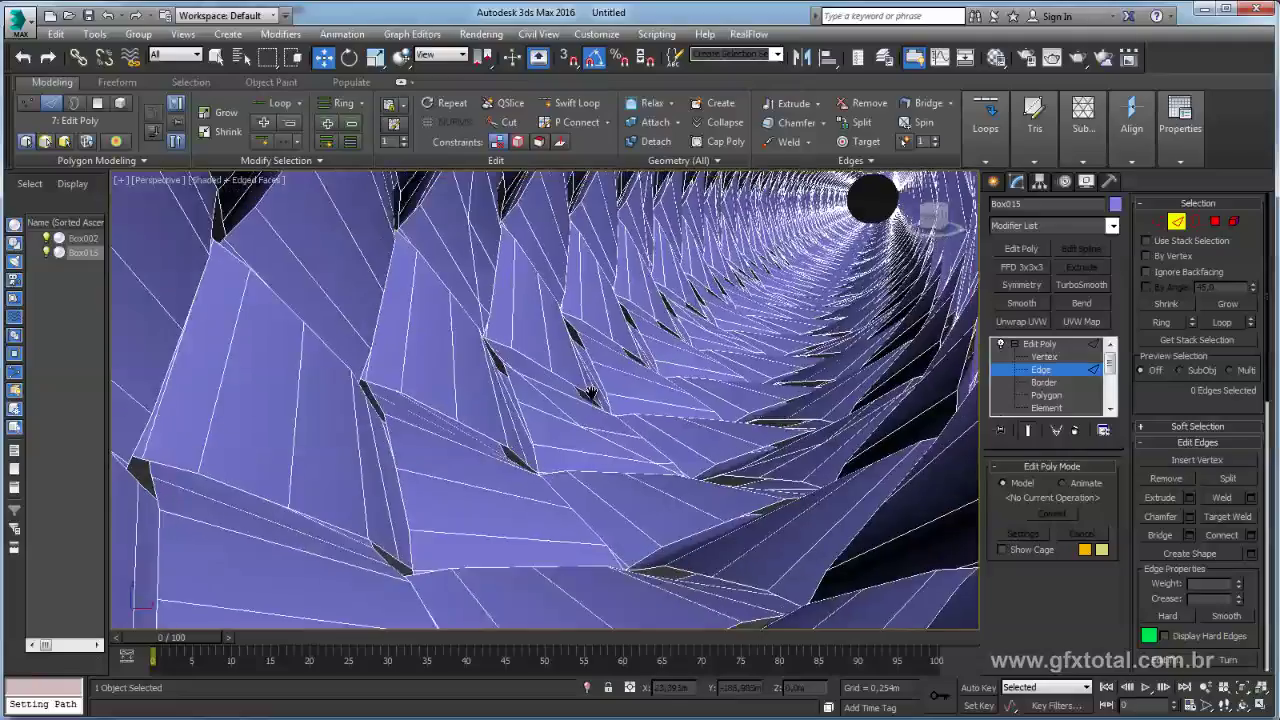
scroll(576, 411, "up", 2)
scroll(574, 414, "up", 3)
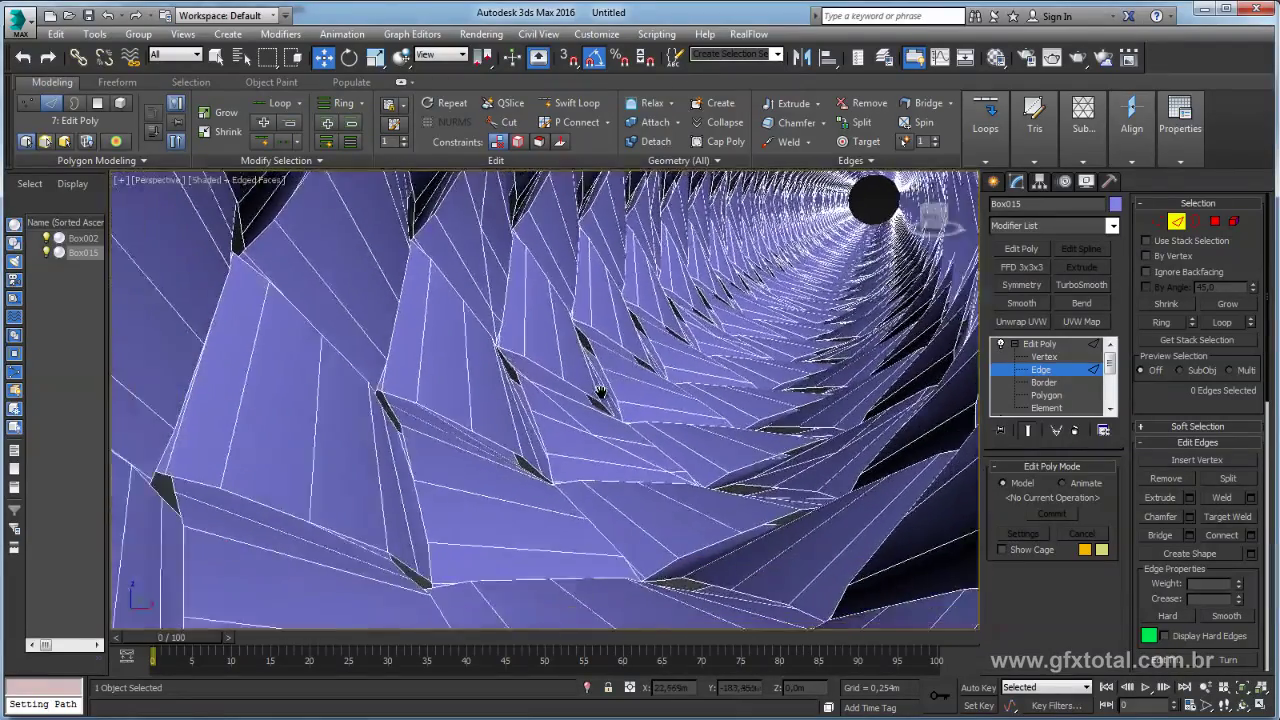
scroll(597, 397, "up", 2)
key("z")
Pick a group of four edges on the braided tube's surface
middle_click_drag(605, 392, 434, 420, "alt")
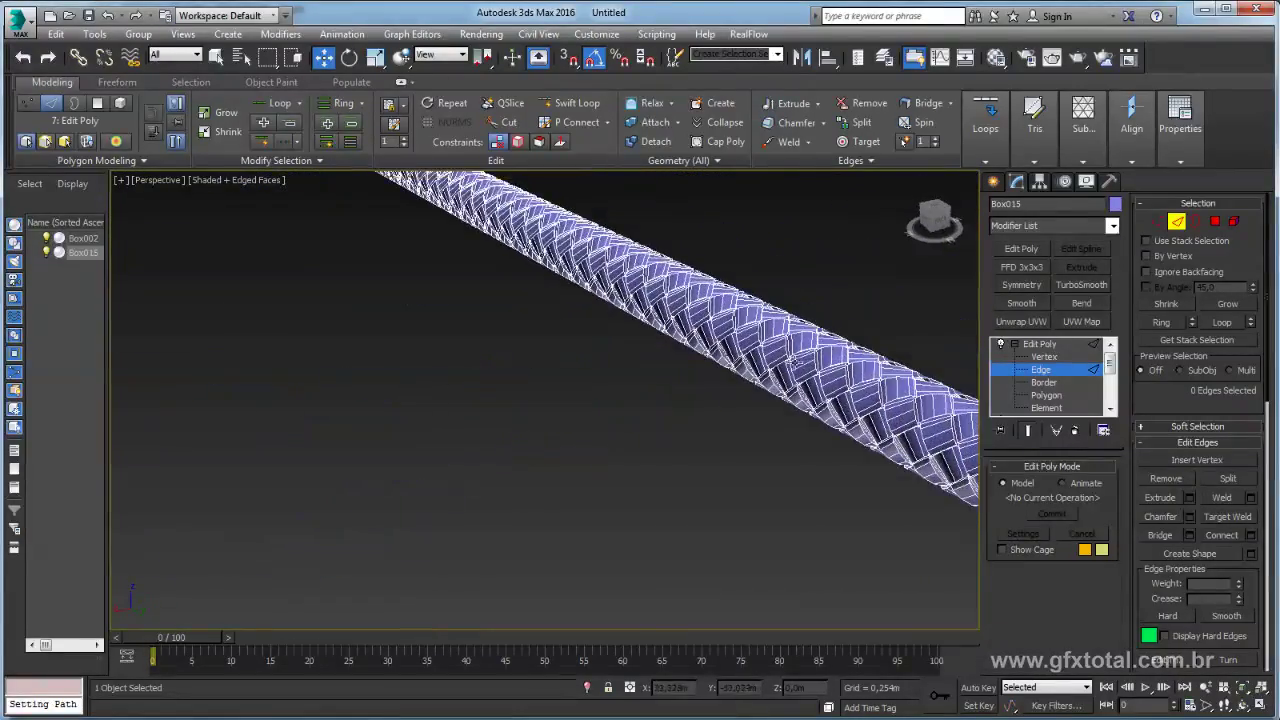
scroll(293, 400, "up", 3)
scroll(697, 388, "down", 2)
scroll(707, 371, "up", 3)
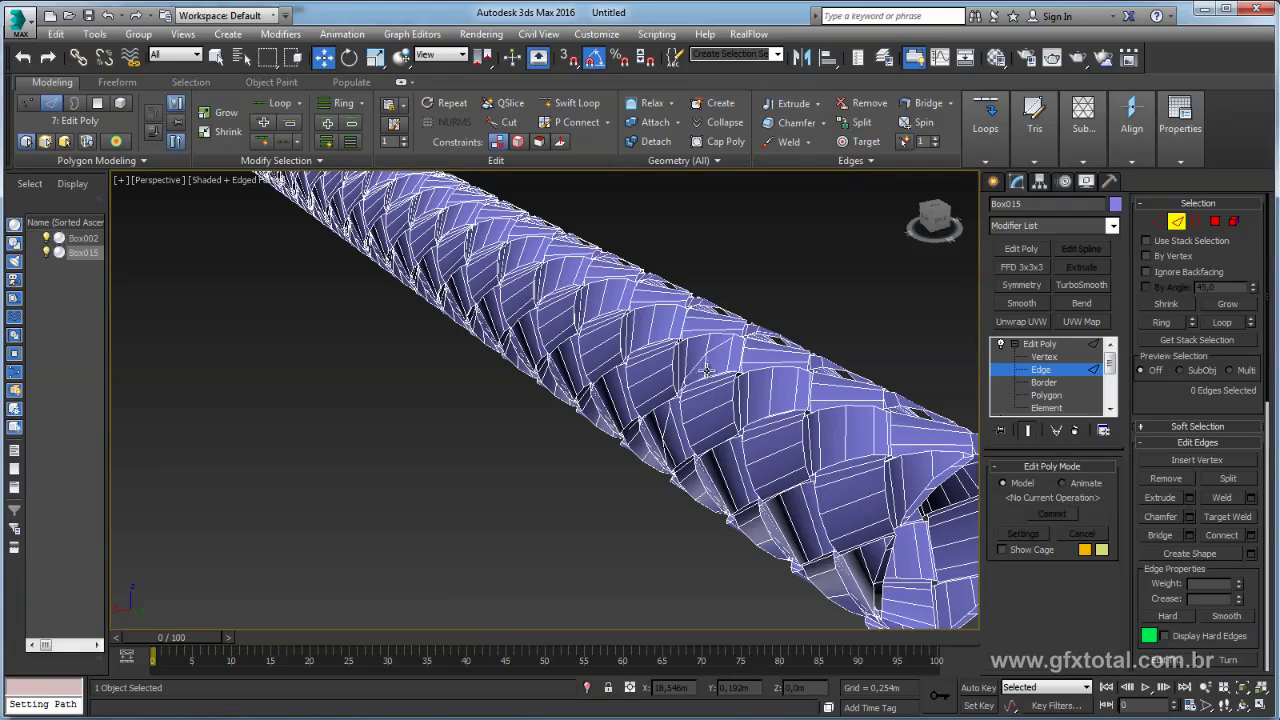
left_click(694, 362)
middle_click_drag(694, 362, 205, 196, "alt")
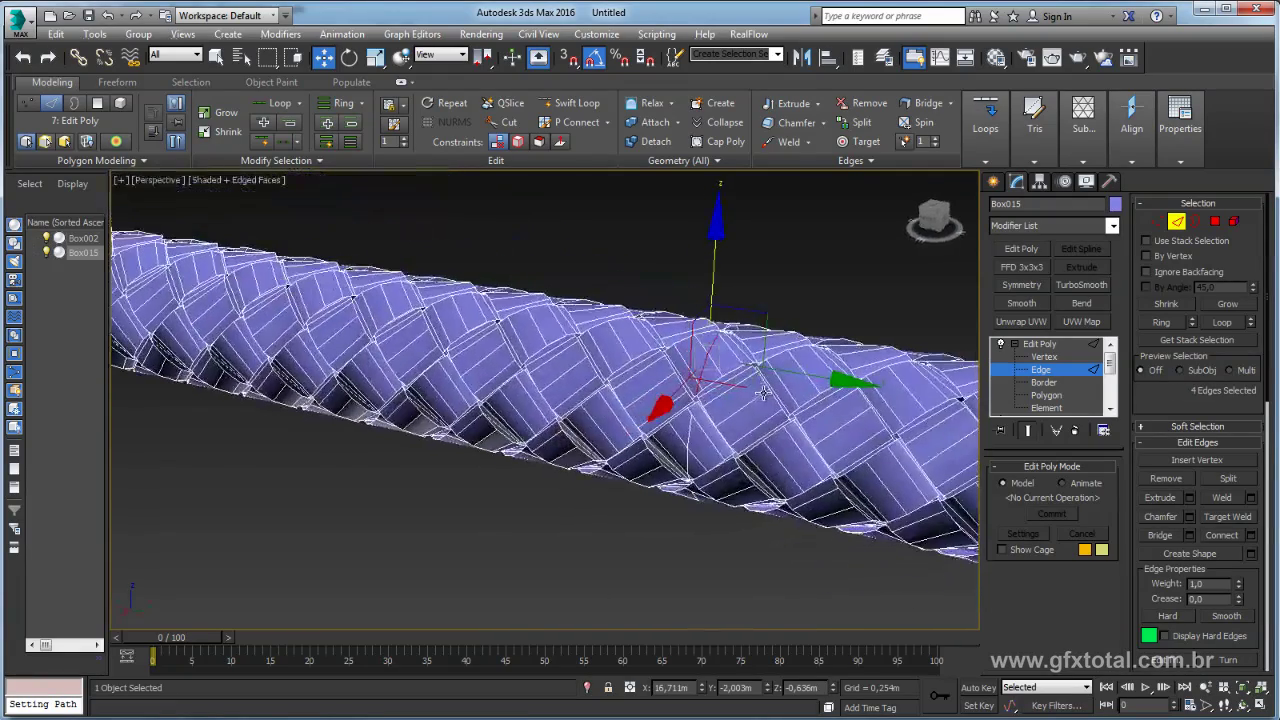
Extend the current edge pick to all similar edges via Modify Selection > Similar
left_click(273, 160)
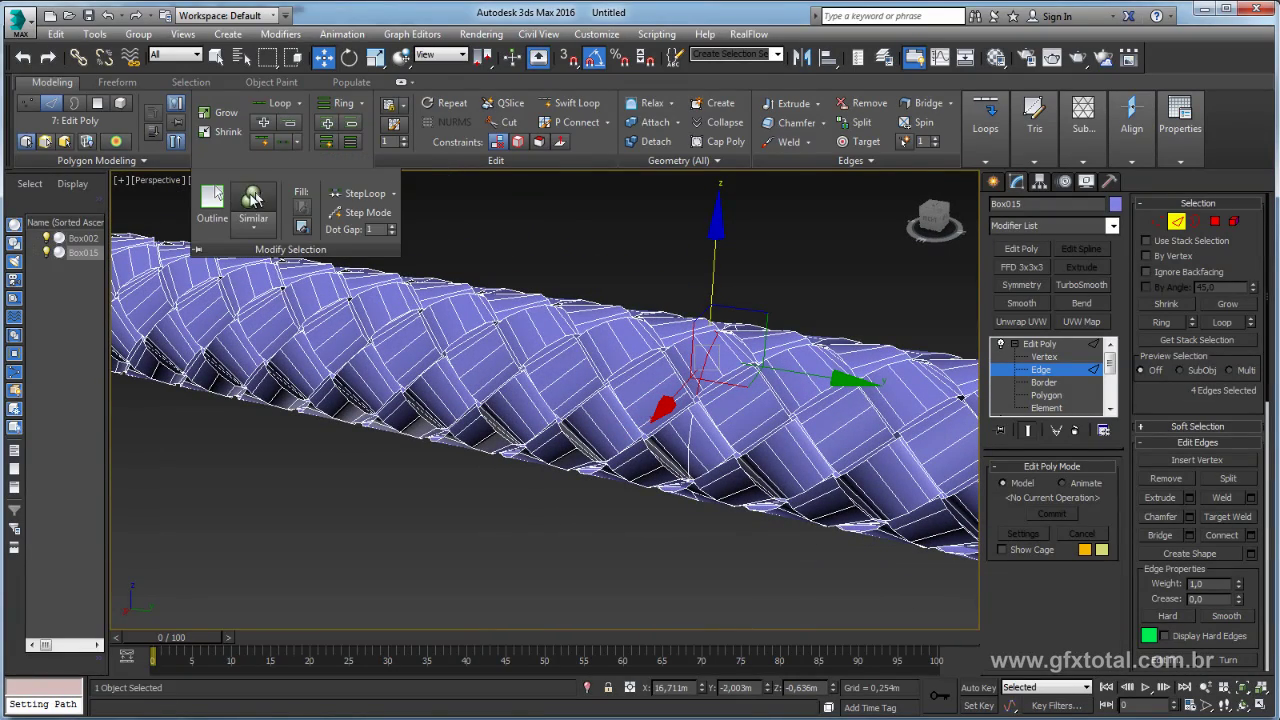
left_click(254, 198)
middle_click_drag(278, 219, 600, 380, "alt")
scroll(700, 400, "down", 5)
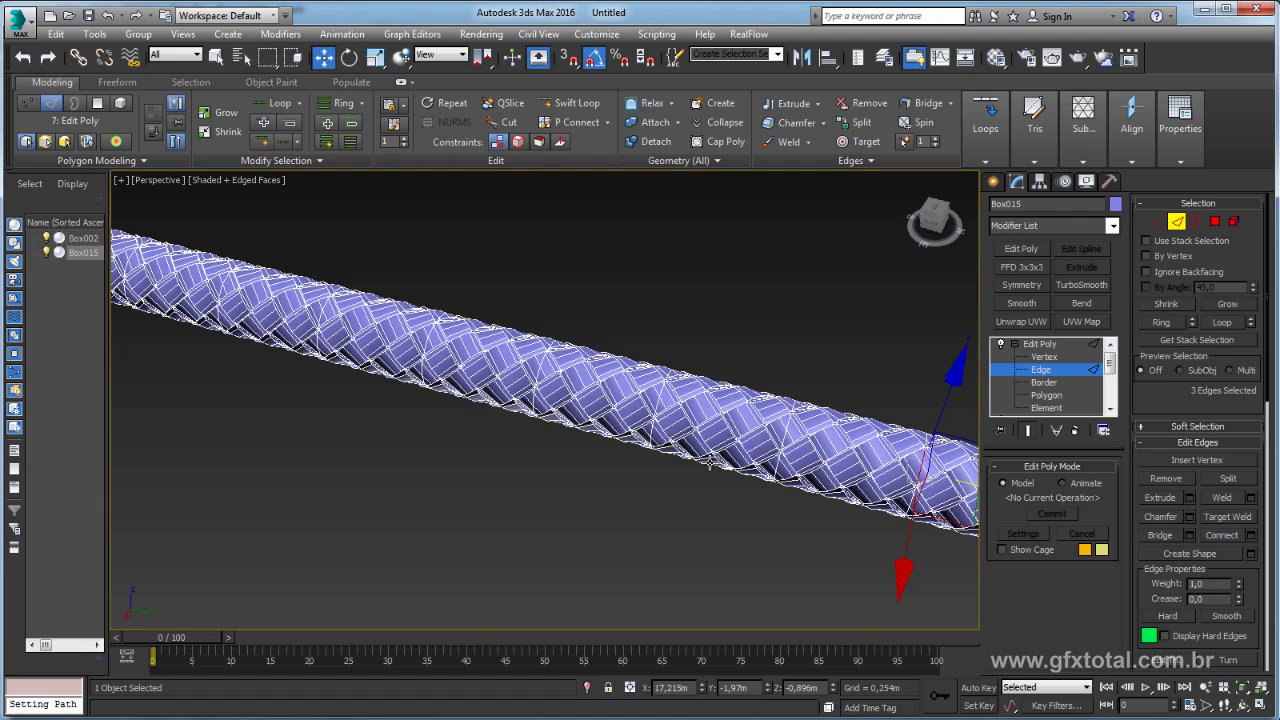
scroll(777, 467, "up", 6)
Select three braid edges and grow them to all similar edges
left_click(777, 467)
scroll(777, 467, "down", 2)
scroll(777, 467, "down", 3)
scroll(780, 460, "up", 3)
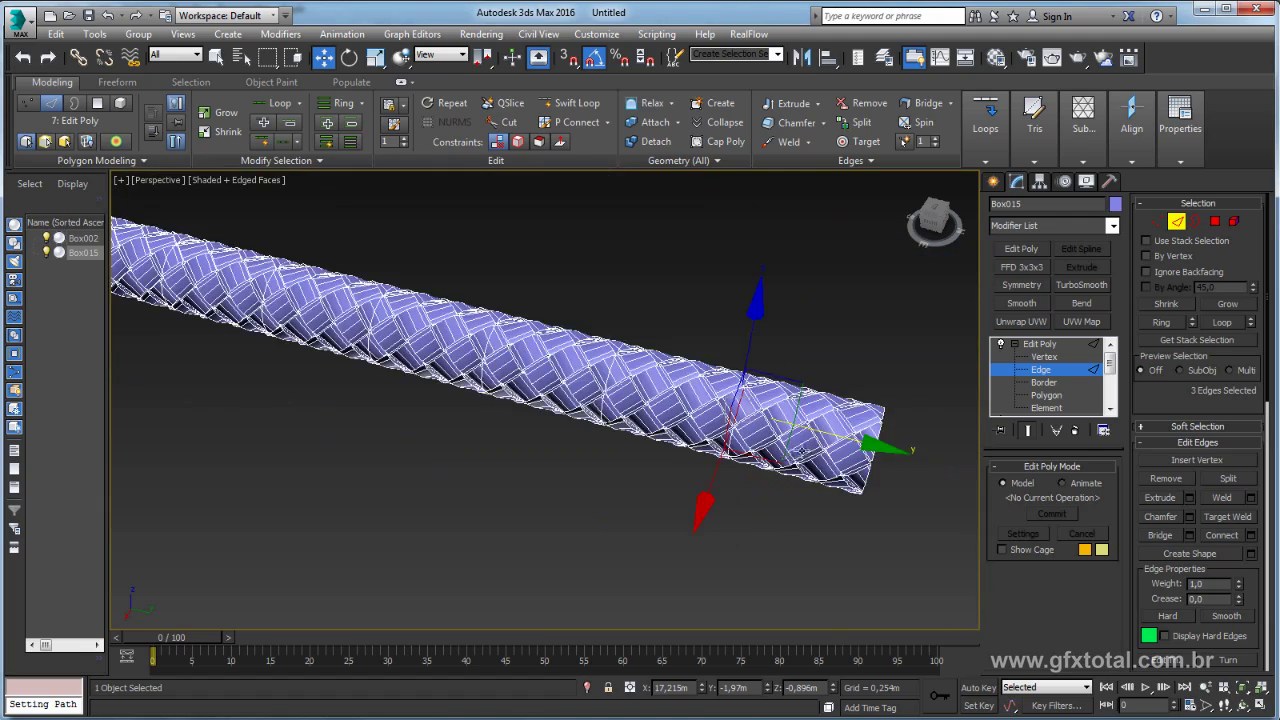
scroll(782, 457, "up", 3)
scroll(781, 457, "down", 3)
scroll(735, 425, "up", 3)
scroll(736, 443, "up", 2)
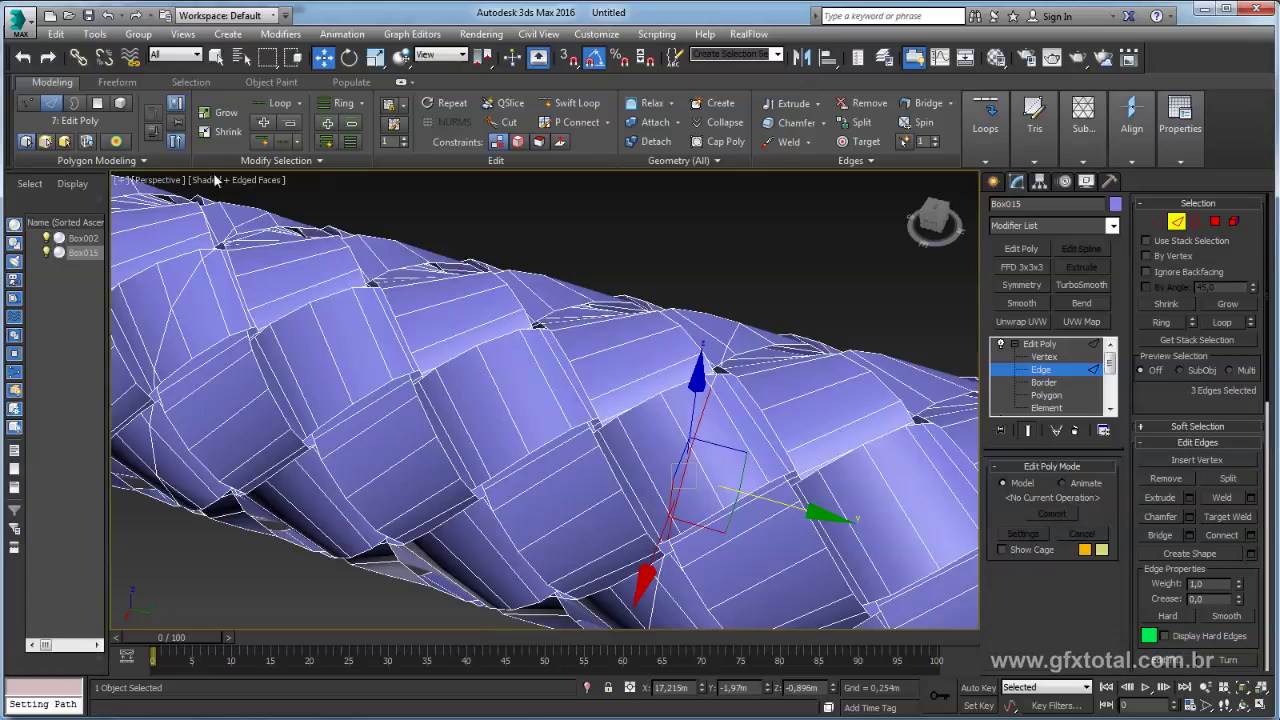
left_click(253, 197)
scroll(600, 357, "down", 5)
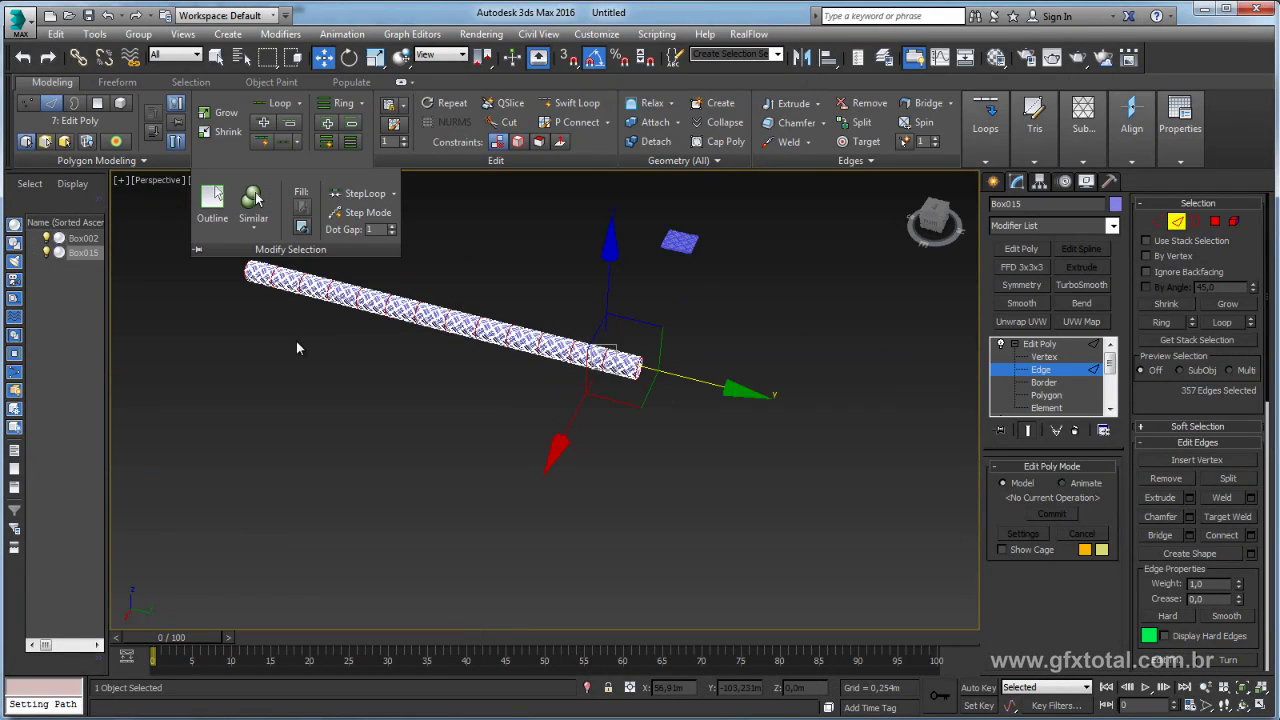
scroll(530, 352, "up", 5)
Select a single braid edge and shift it slightly along X
middle_click_drag(727, 391, 703, 383, "alt")
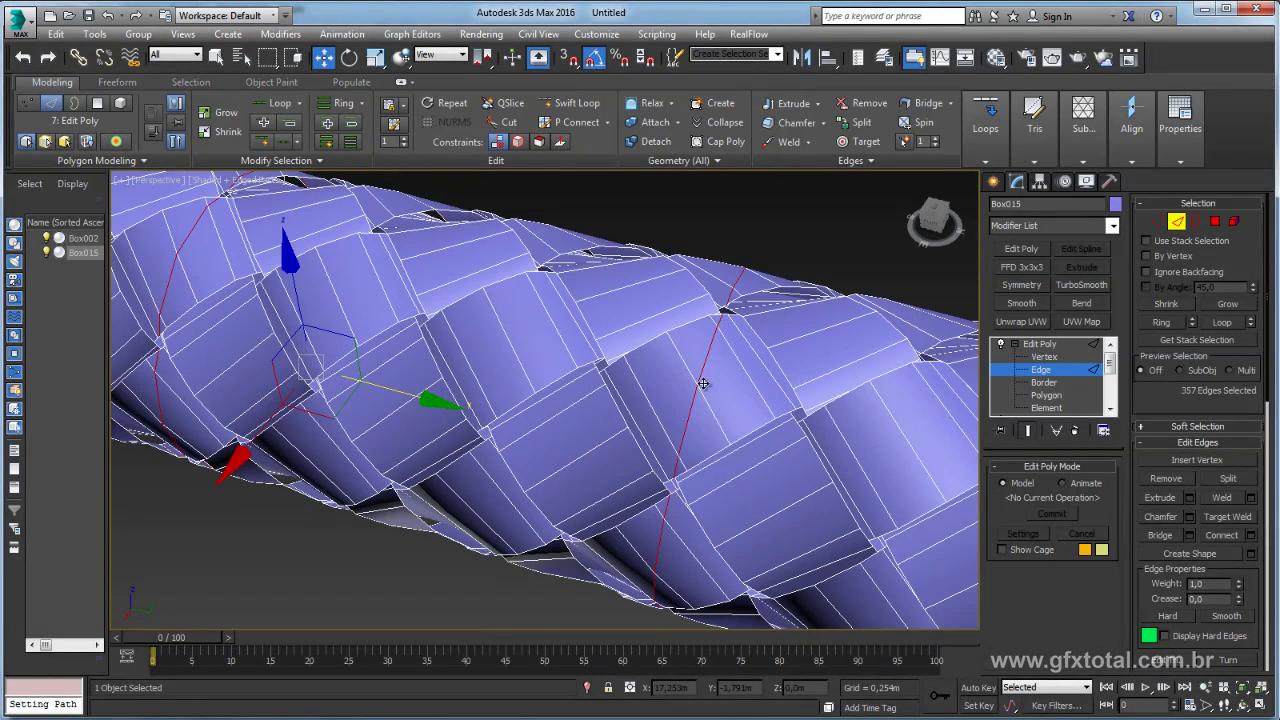
left_click(727, 375)
mouse_move(787, 370)
left_mouse_down()
mouse_move(868, 399)
mouse_move(698, 386)
mouse_move(740, 420)
left_mouse_up()
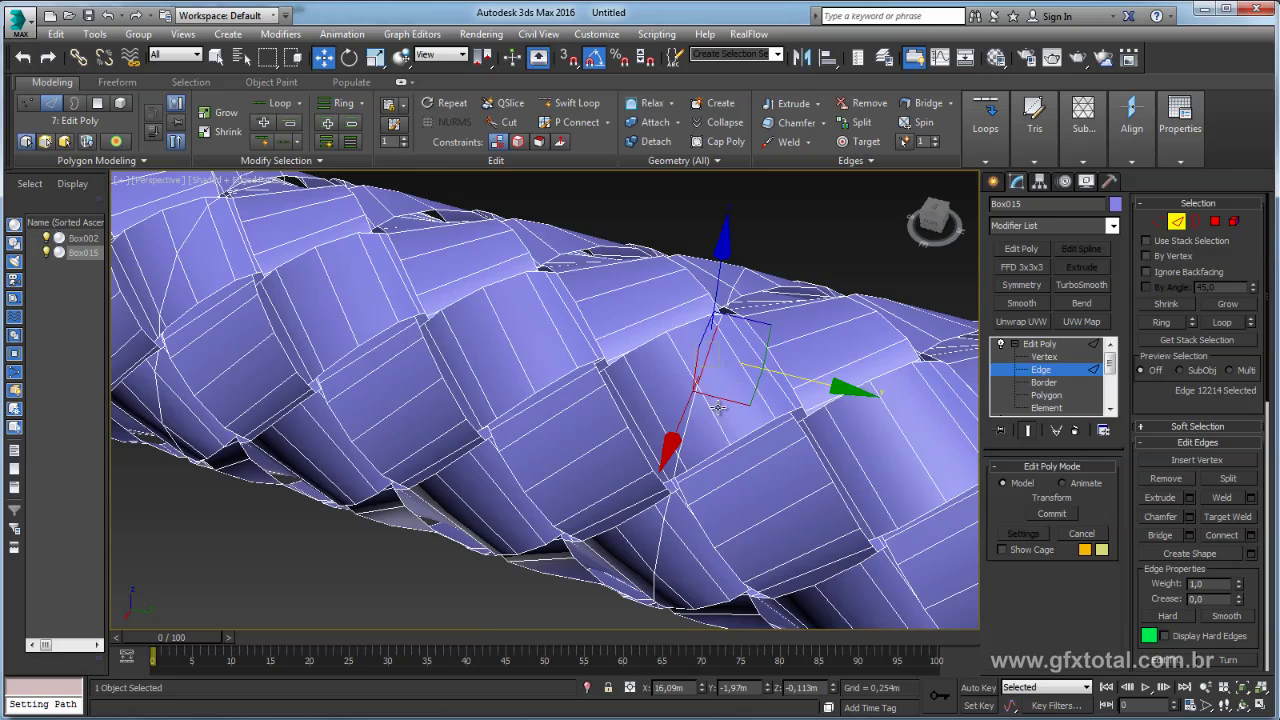
scroll(757, 445, "down", 10)
Select all of the tube's vertices and weld them, reducing 8376 vertices to 8328
left_click(1158, 221)
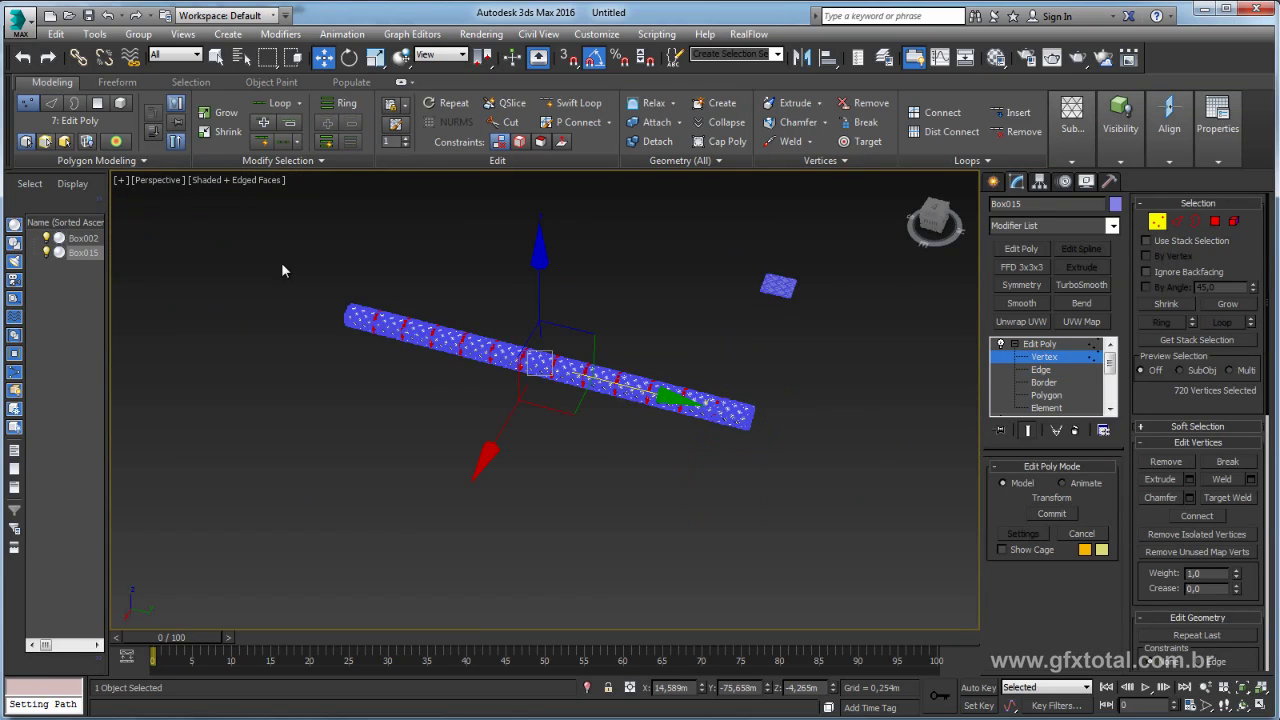
left_click_drag(778, 497, 780, 490)
scroll(795, 440, "up", 3)
scroll(800, 430, "up", 3)
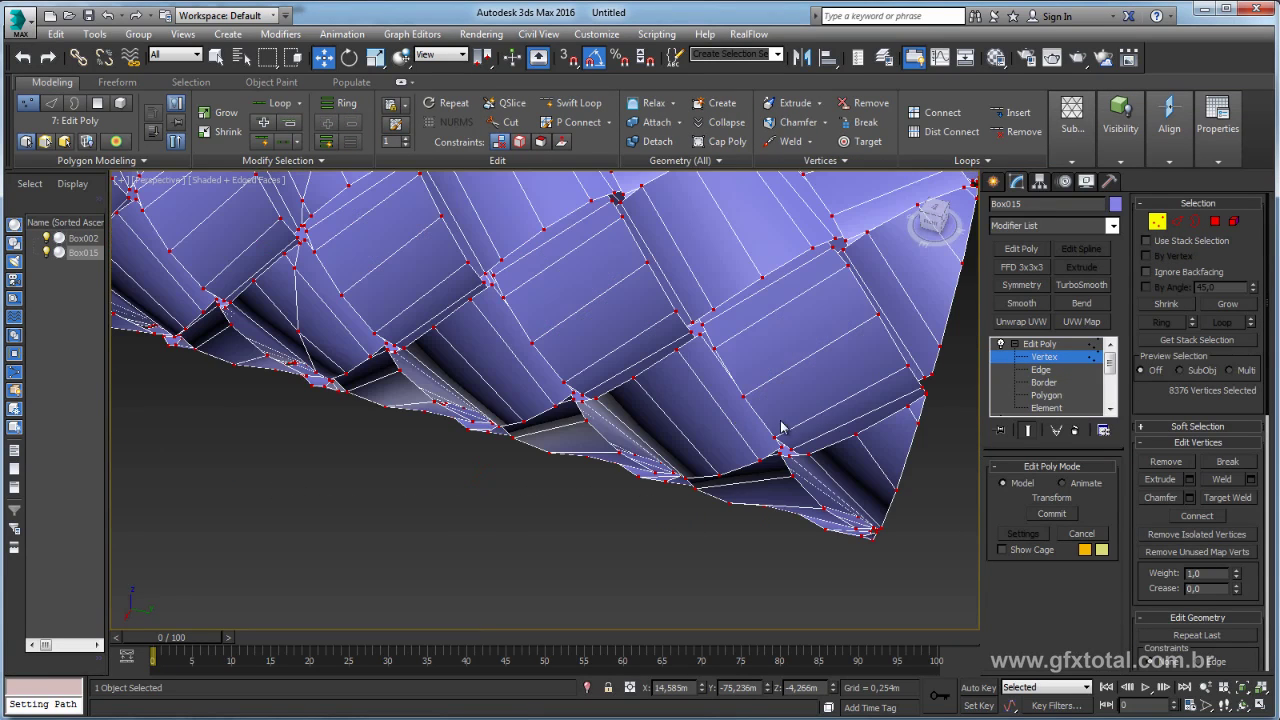
scroll(804, 418, "up", 3)
scroll(804, 418, "up", 3)
left_click(1225, 480)
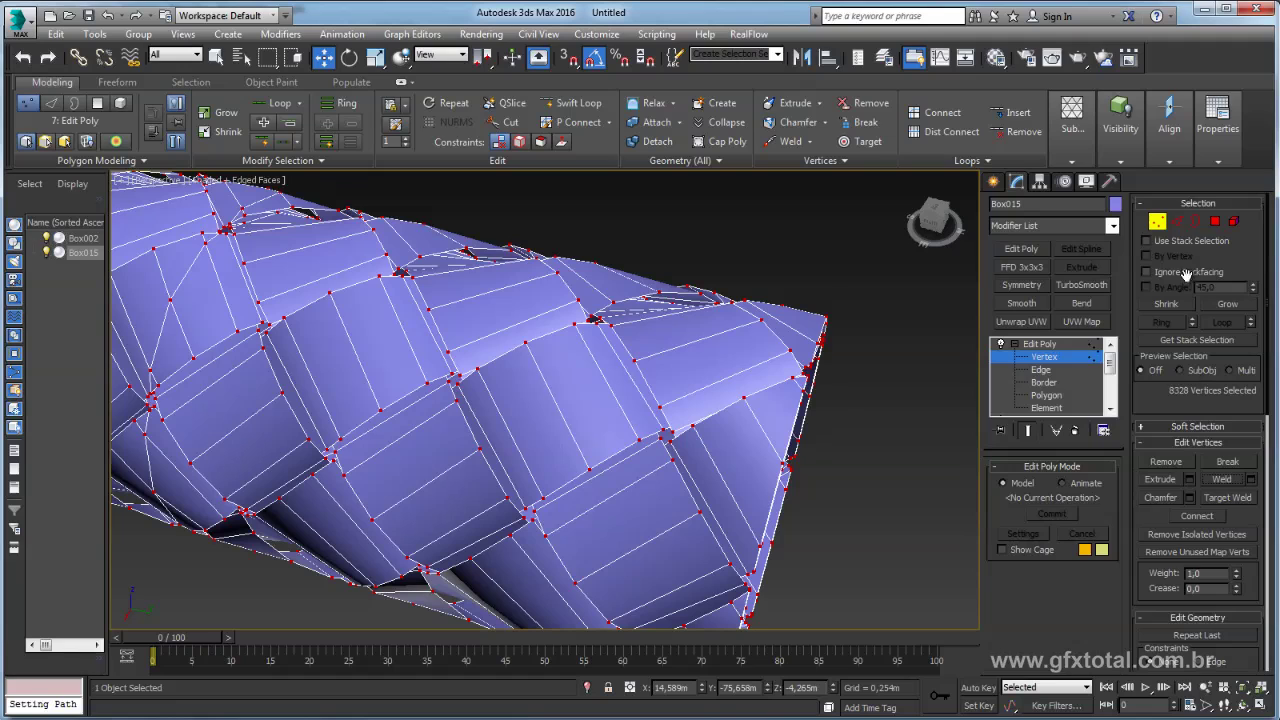
Select a four-edge loop and extend the edge selection to all similar edges
left_click(1178, 222)
middle_click_drag(392, 340, 568, 400)
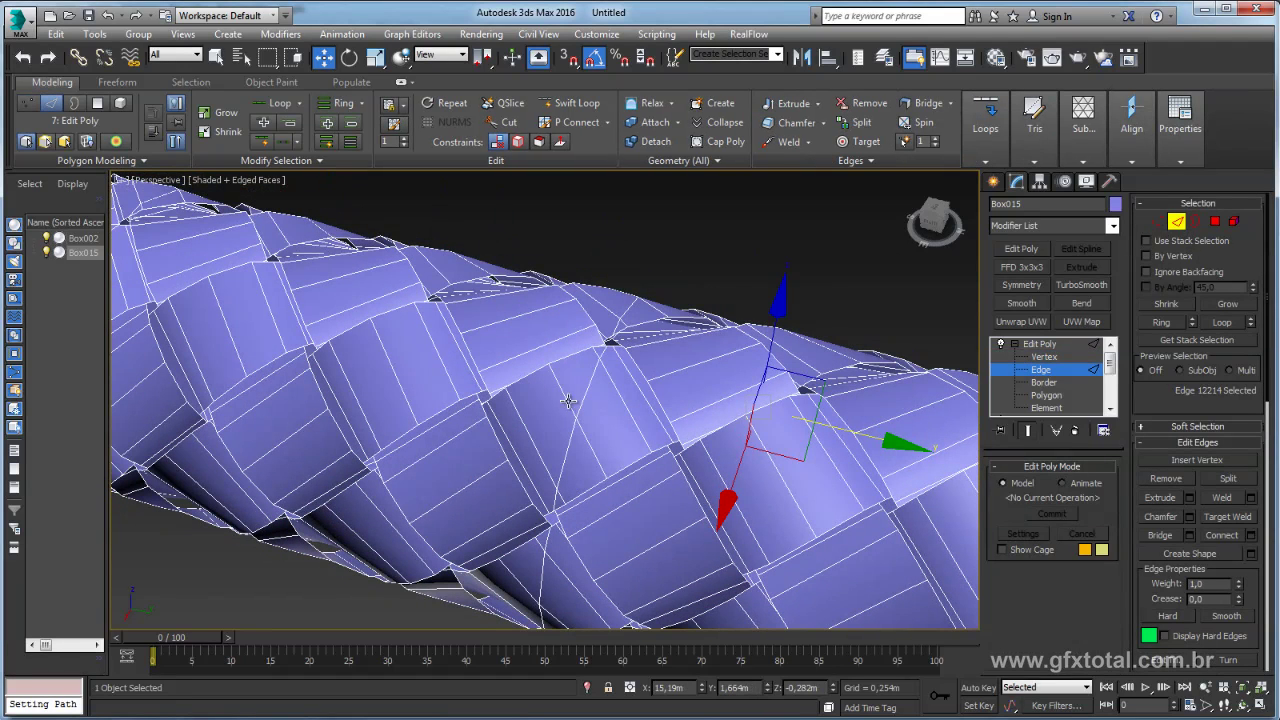
double_click(585, 394)
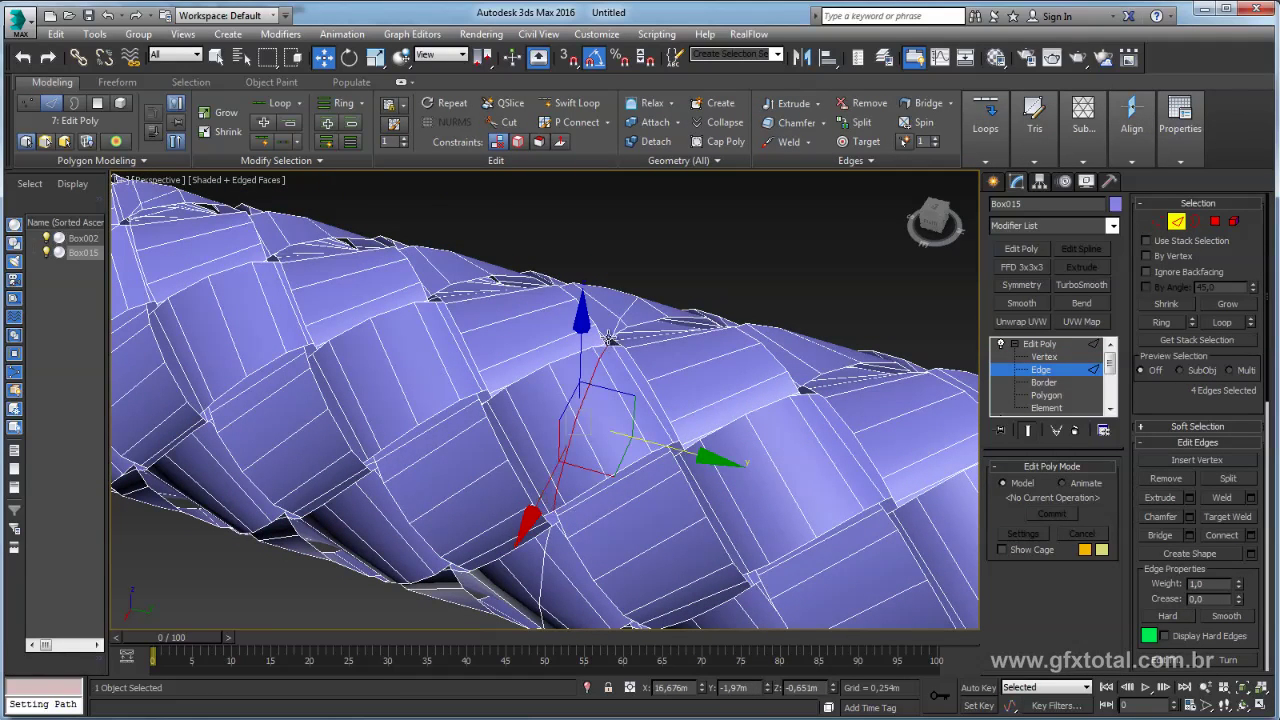
left_click(275, 160)
left_click(253, 197)
Deselect the left and right end-cap edges and remove the 288 selected edges
scroll(683, 414, "down", 10)
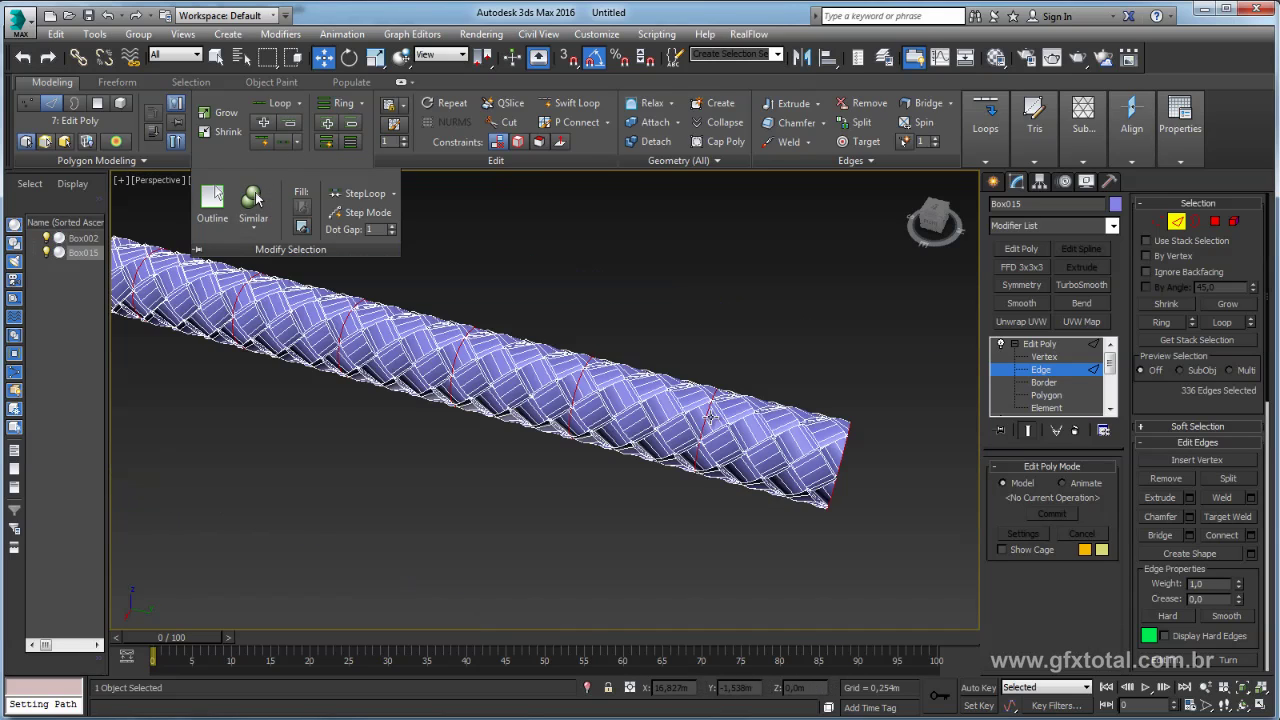
scroll(855, 537, "down", 3)
left_click(402, 356)
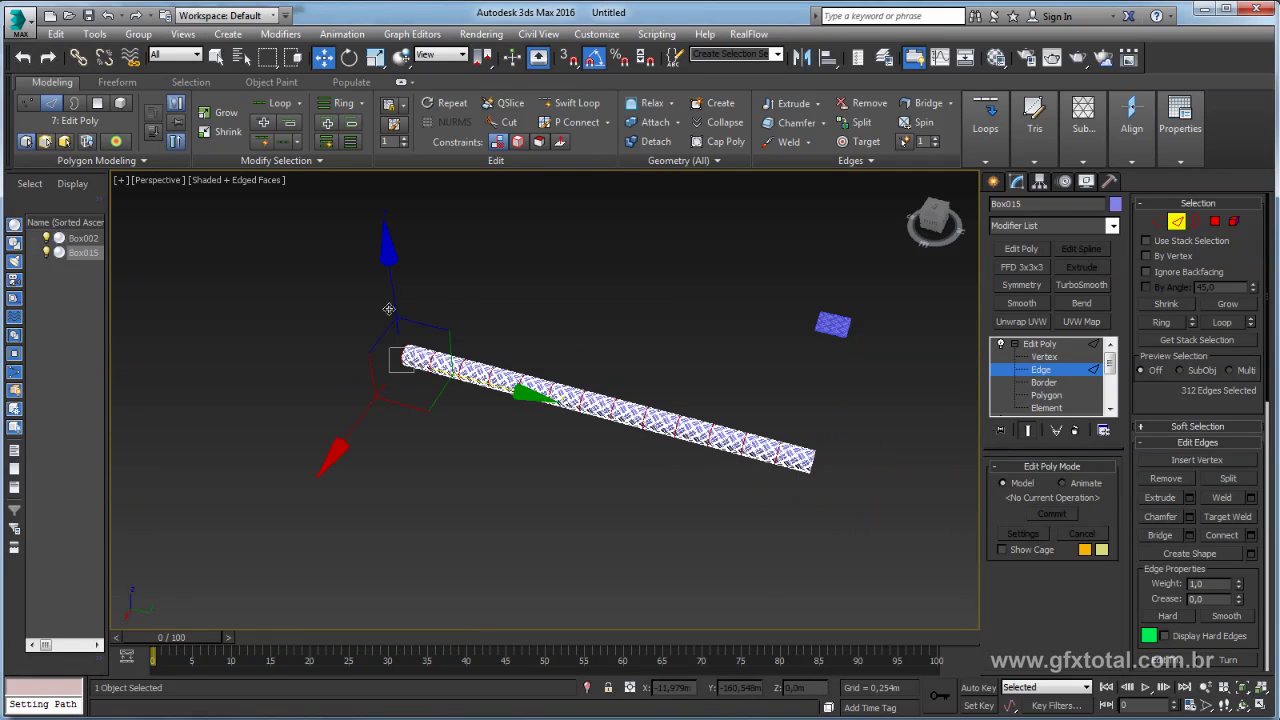
left_click(686, 429)
scroll(771, 449, "up", 3)
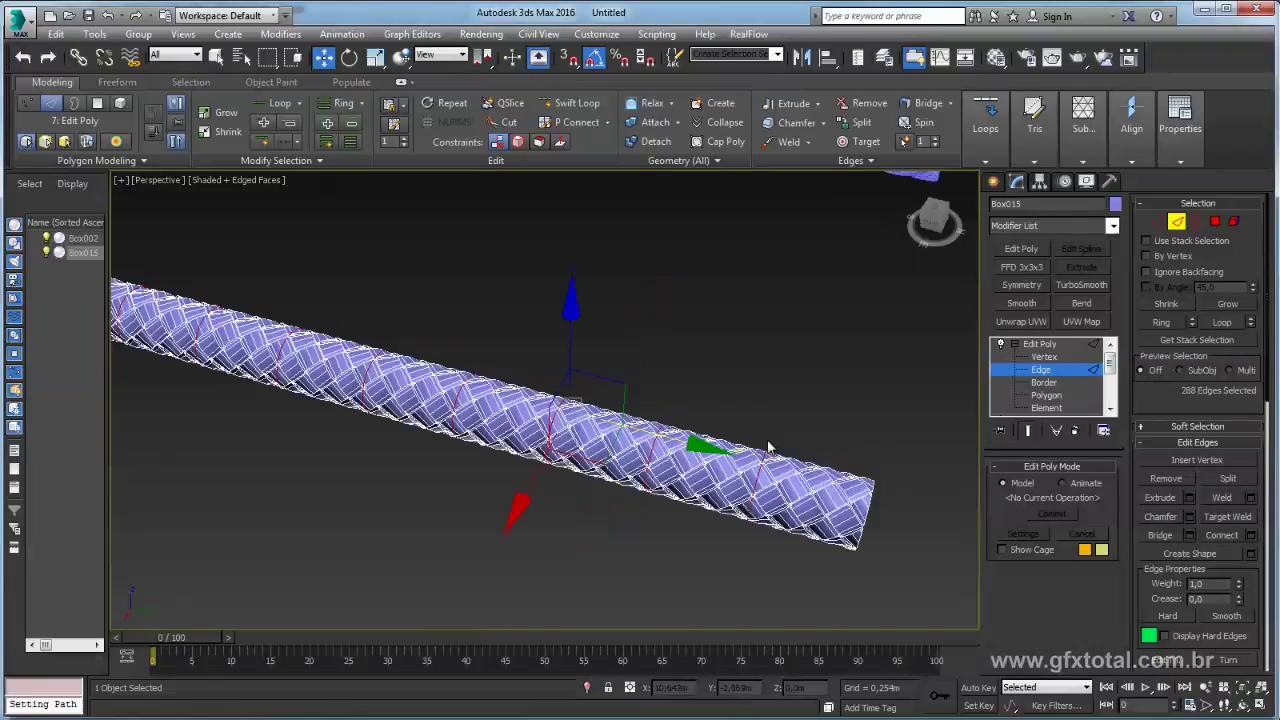
scroll(775, 462, "up", 4)
scroll(778, 475, "up", 3)
scroll(777, 468, "up", 2)
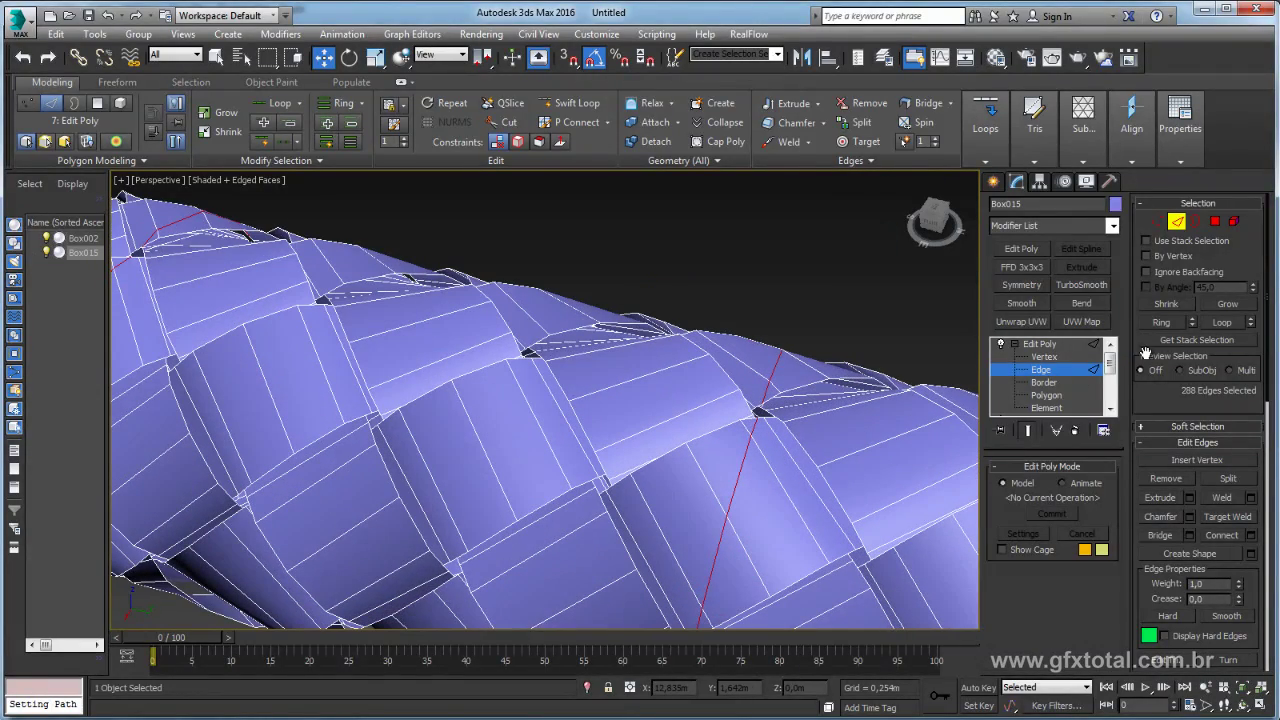
left_click(1166, 478)
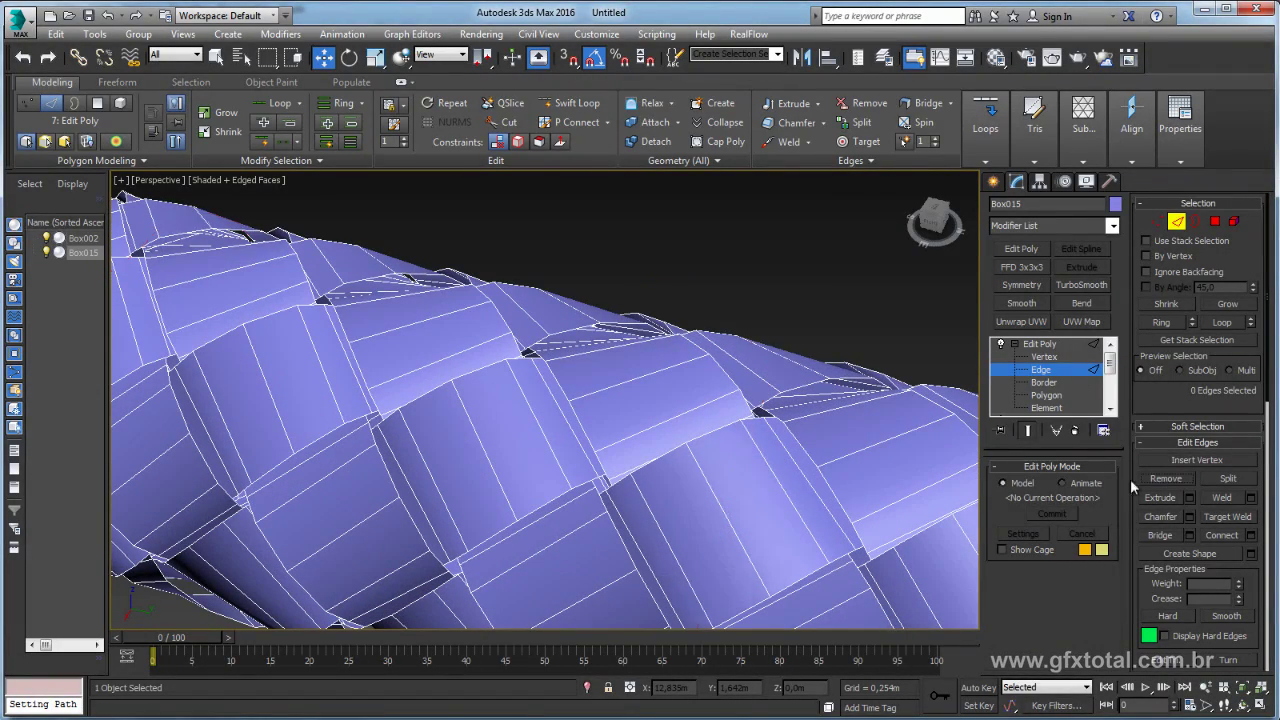
Select four edges inside the tube and extend to all similar edges
scroll(780, 440, "down", 2)
scroll(785, 385, "down", 2)
scroll(785, 382, "down", 2)
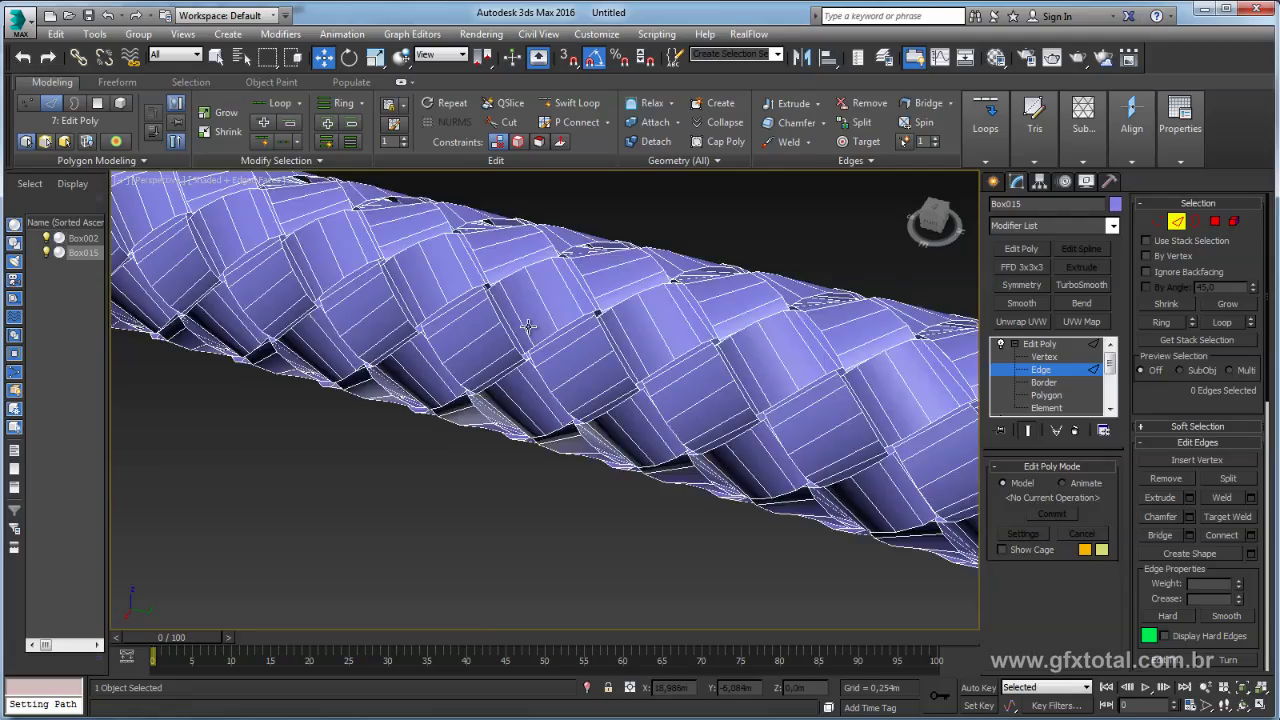
scroll(750, 384, "down", 2)
mouse_move(748, 384)
middle_mouse_down("alt")
mouse_move(671, 331)
mouse_move(713, 347)
middle_mouse_up("alt")
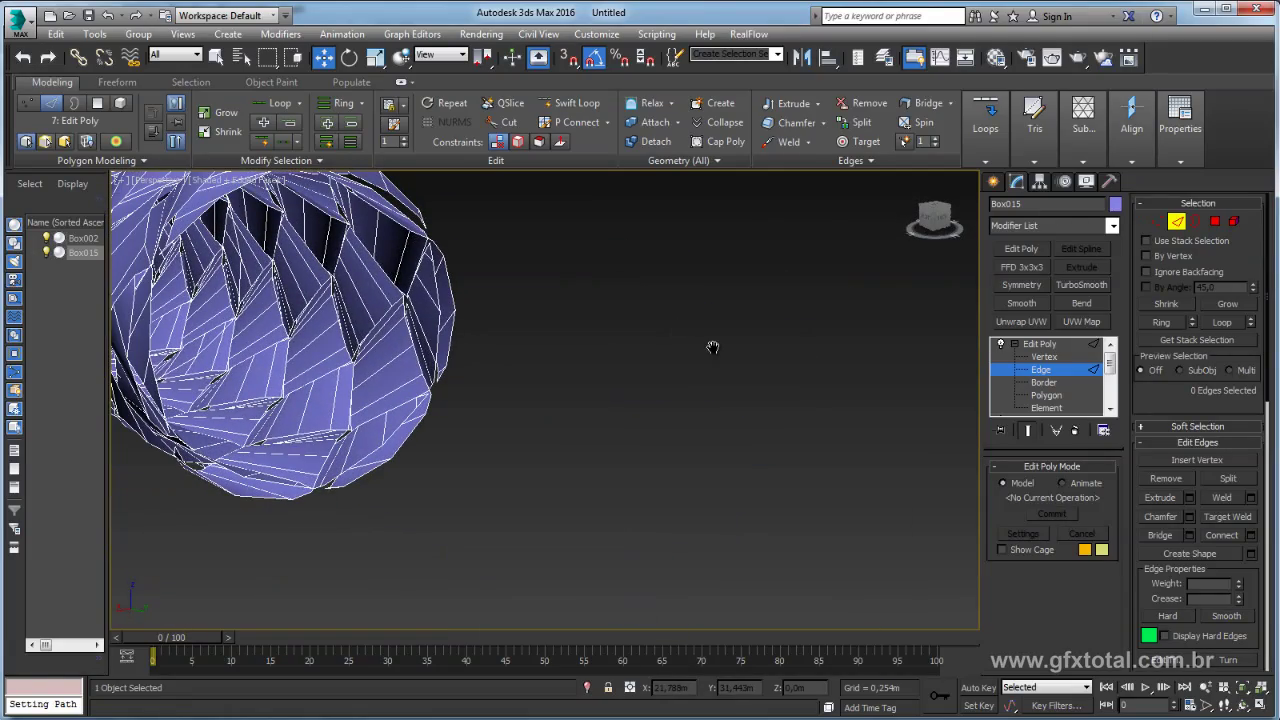
double_click(209, 341)
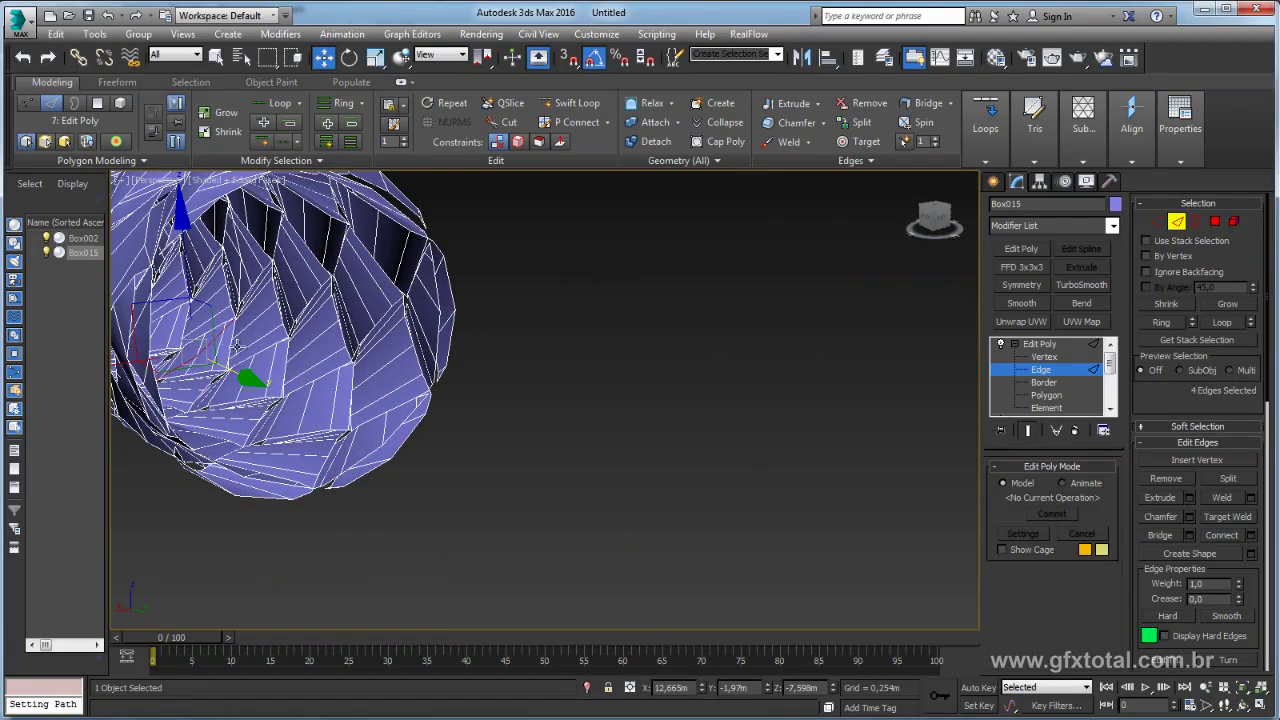
middle_click_drag(237, 347, 352, 420, "alt")
scroll(398, 411, "up", 3)
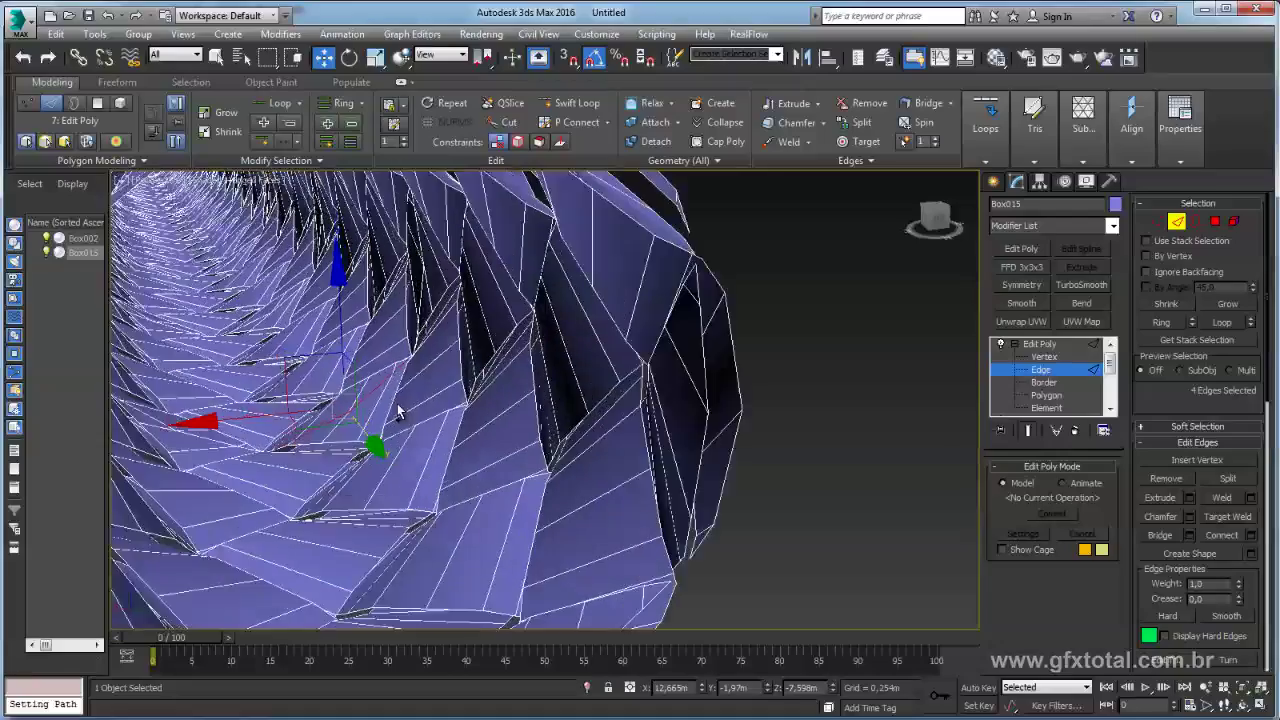
scroll(400, 410, "up", 2)
scroll(405, 410, "up", 2)
scroll(420, 408, "up", 2)
scroll(430, 408, "down", 2)
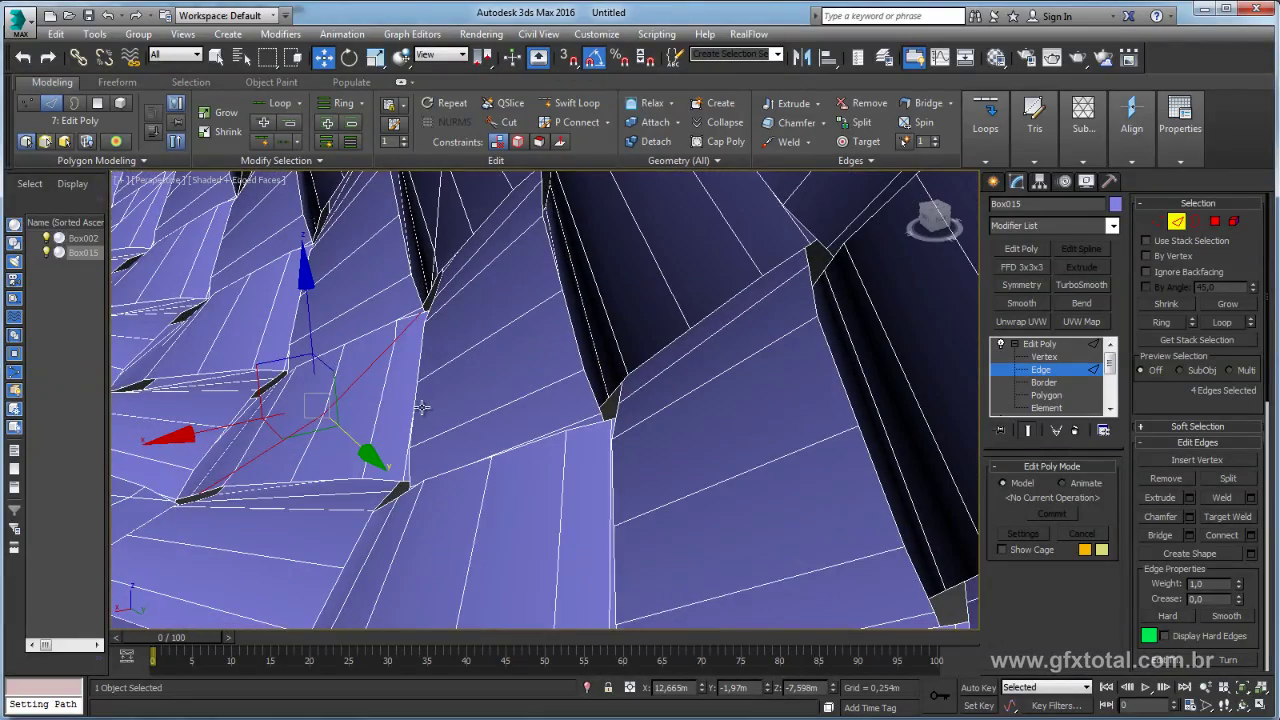
middle_click_drag(422, 407, 405, 316, "alt")
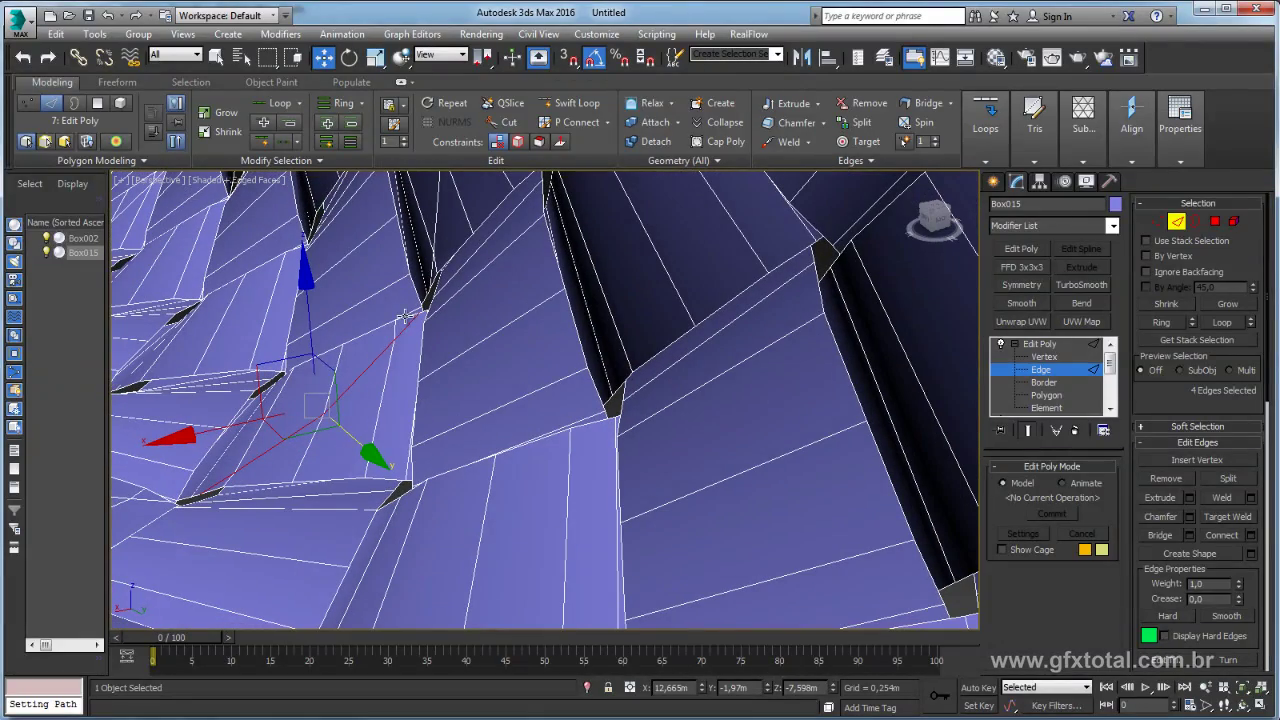
left_click(290, 160)
left_click(255, 198)
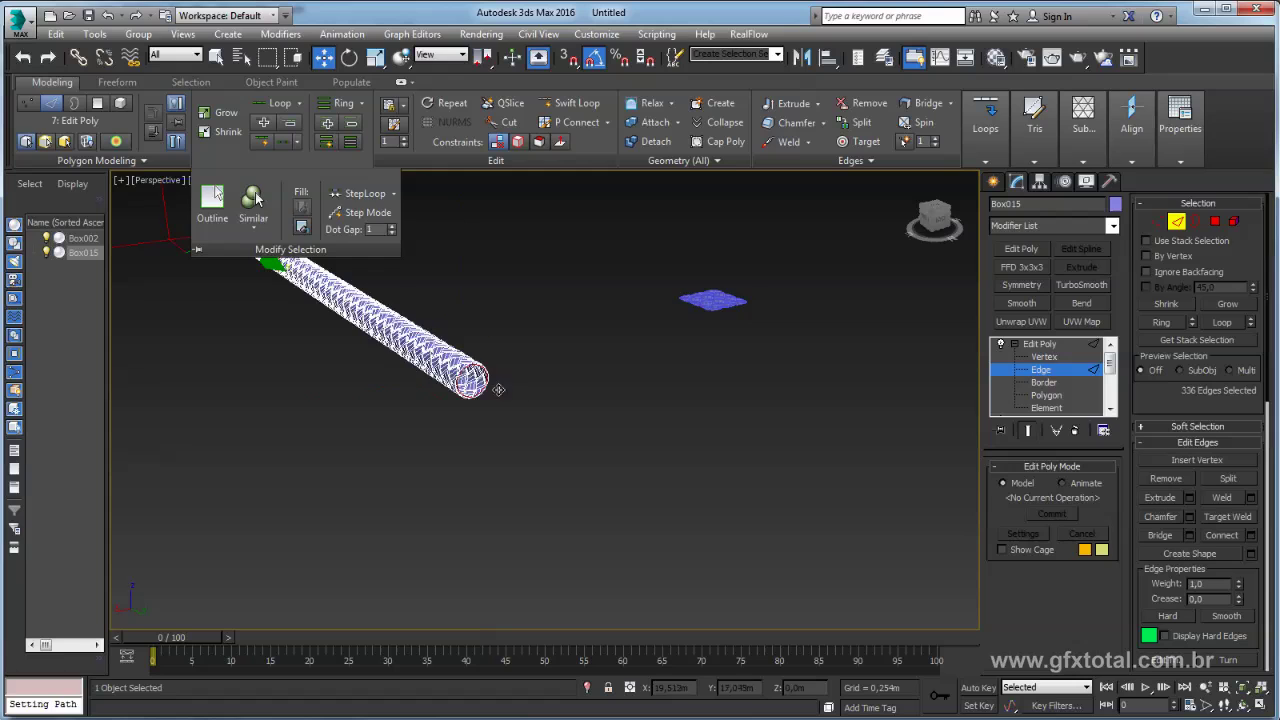
Deselect the tube's end edges in wireframe and remove the second set of 288 edges
mouse_move(498, 389)
middle_mouse_down("alt")
mouse_move(552, 388)
mouse_move(623, 457)
mouse_move(671, 469)
mouse_move(213, 388)
middle_mouse_up("alt")
key("F3")
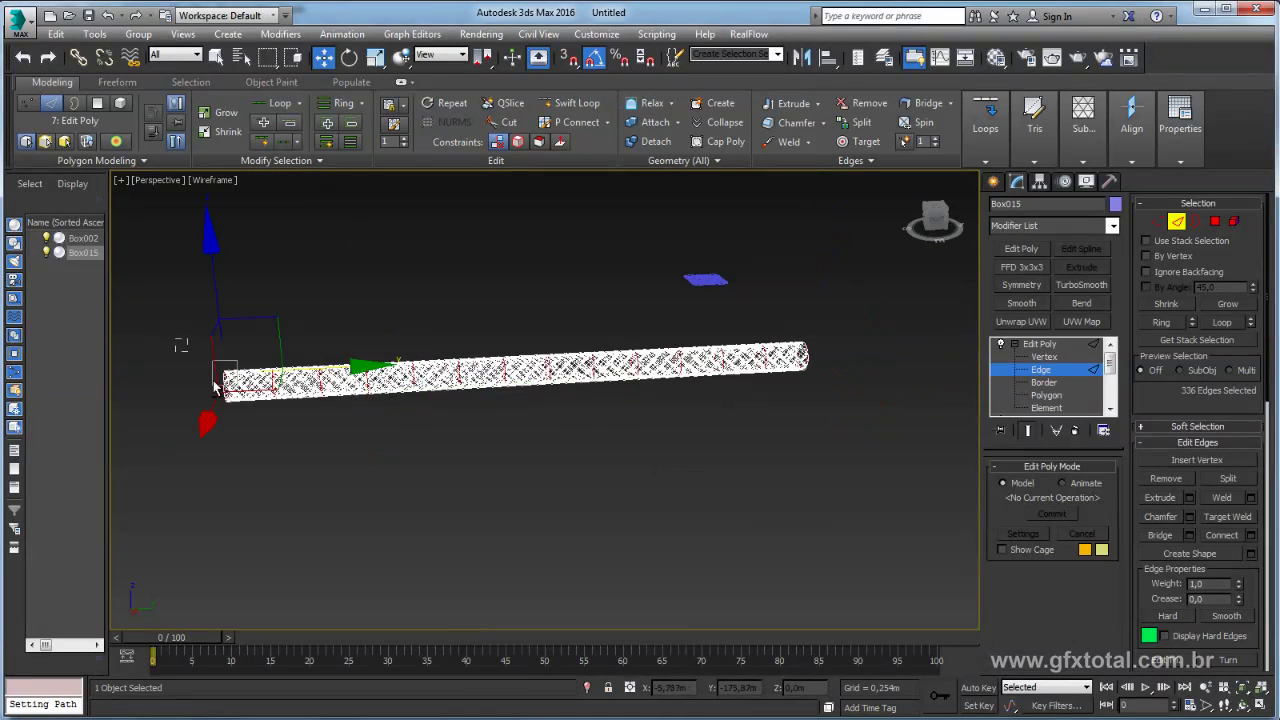
left_click_drag(213, 388, 245, 440, "alt")
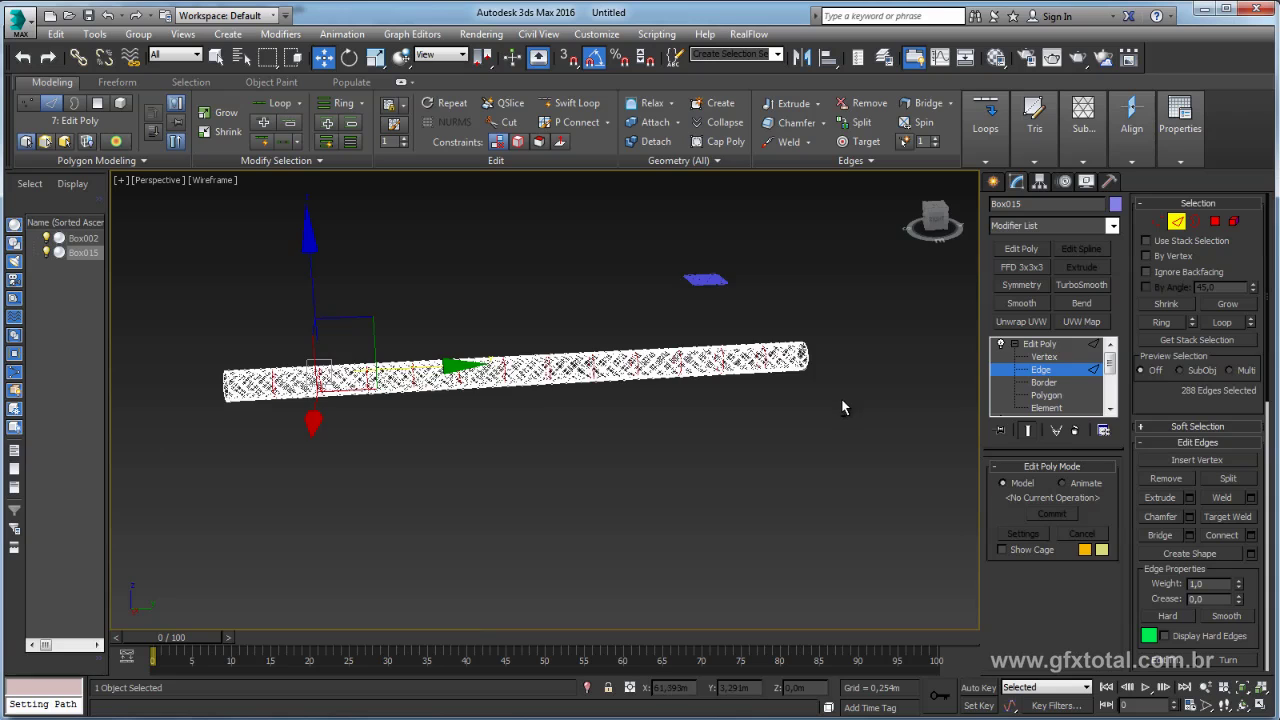
middle_click_drag(842, 407, 795, 442, "alt")
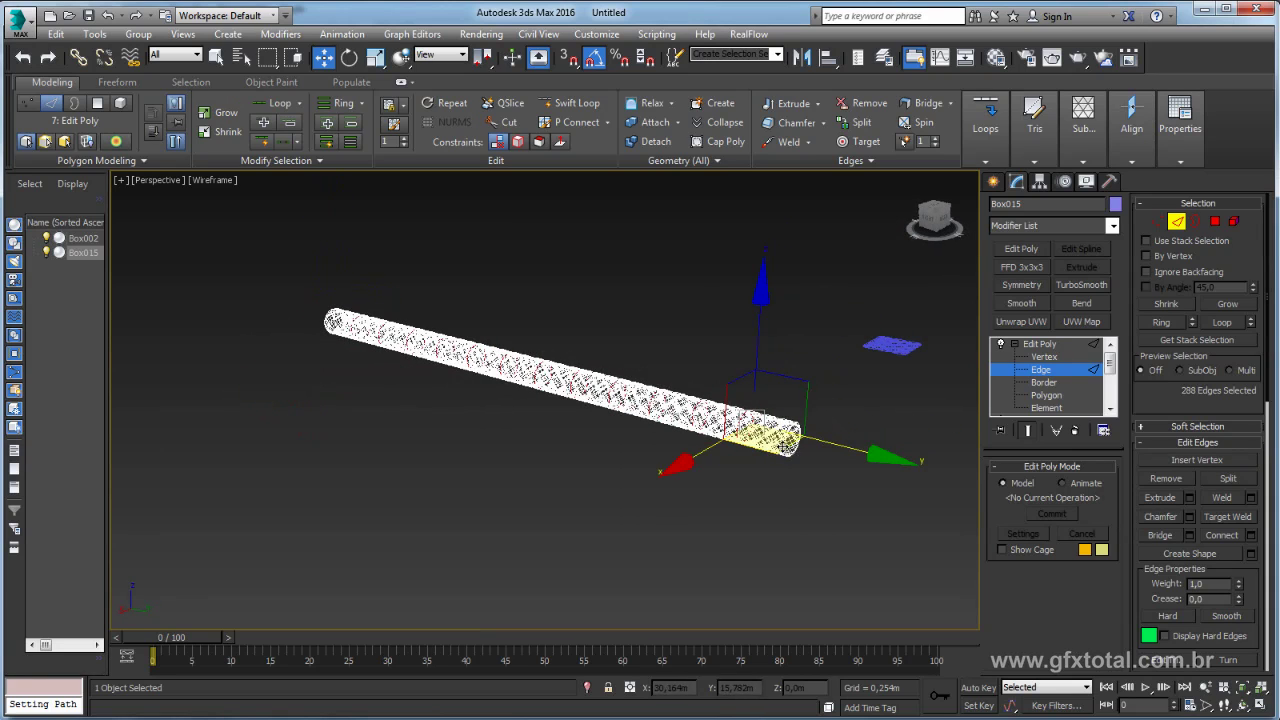
scroll(799, 449, "up", 5)
scroll(799, 449, "down", 3)
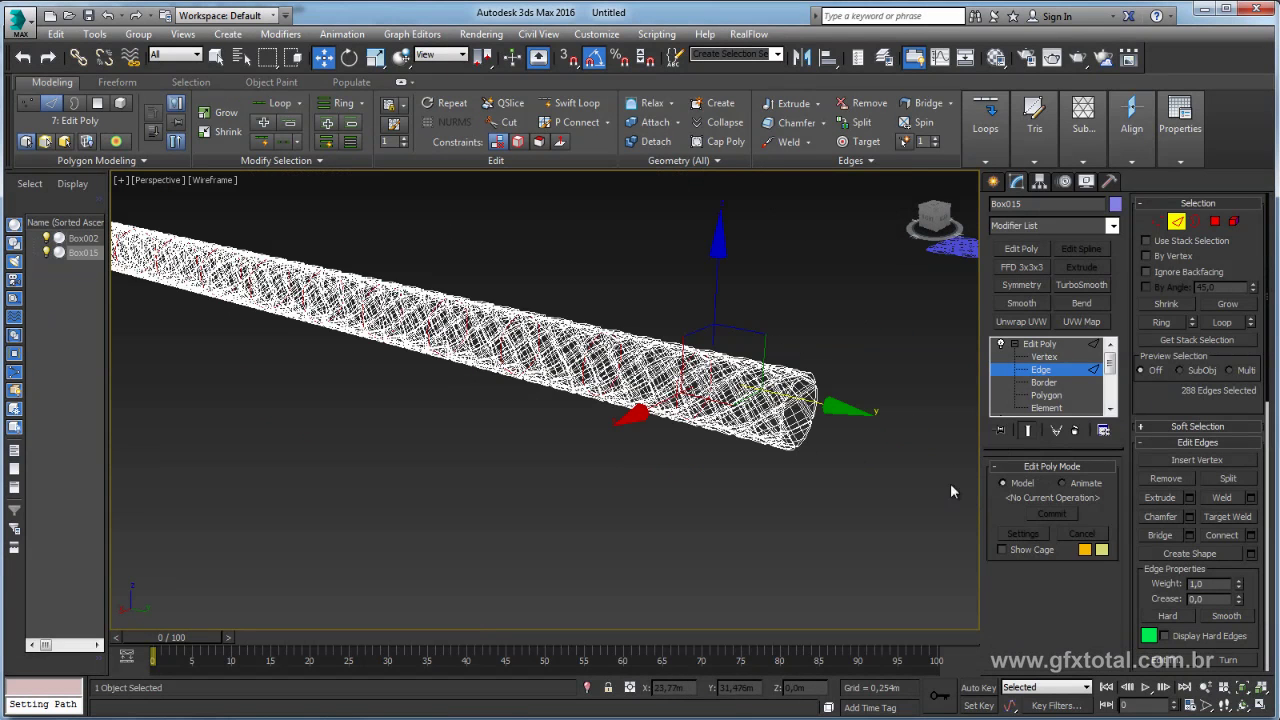
key("F3")
mouse_move(824, 493)
middle_mouse_down("alt")
mouse_move(766, 486)
mouse_move(850, 490)
middle_mouse_up("alt")
left_click(1166, 478)
Exit edge sub-object level and frame the whole tube
middle_click_drag(634, 468, 748, 462)
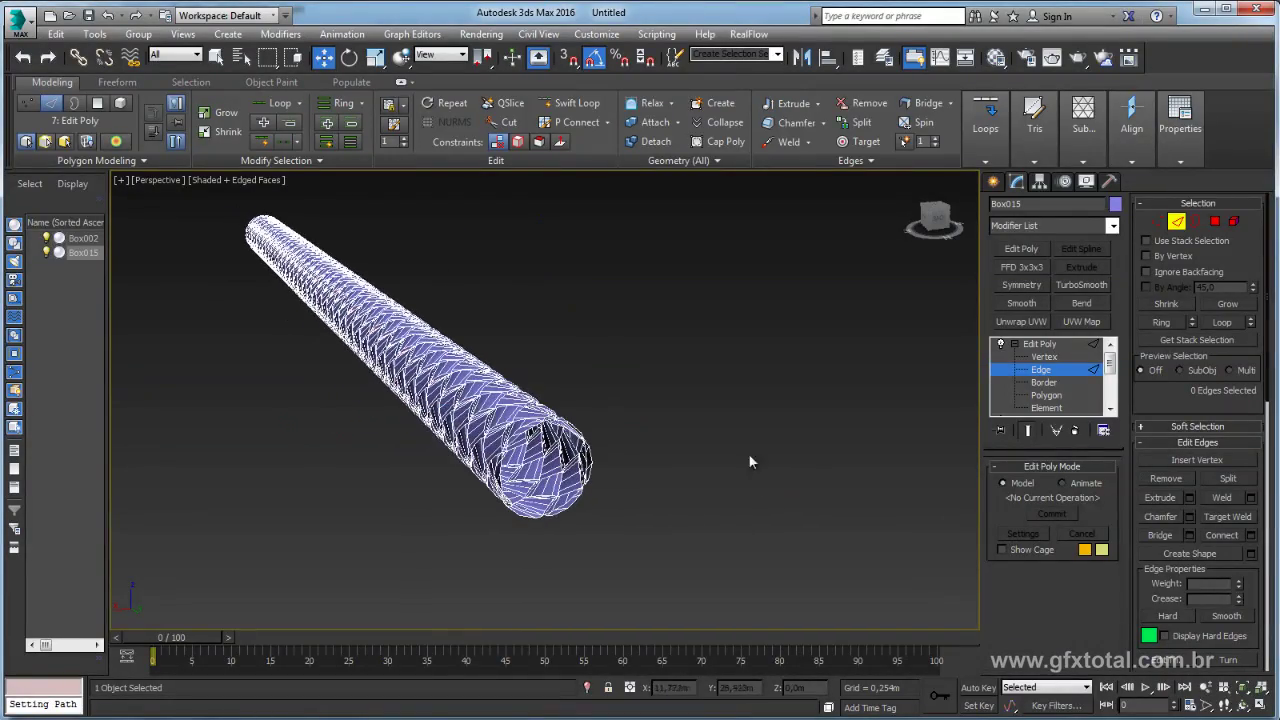
left_click(1040, 345)
mouse_move(729, 394)
middle_mouse_down("alt")
mouse_move(735, 430)
mouse_move(612, 446)
mouse_move(814, 443)
mouse_move(846, 423)
mouse_move(874, 437)
mouse_move(760, 486)
mouse_move(673, 469)
mouse_move(671, 446)
mouse_move(507, 400)
middle_mouse_up("alt")
scroll(737, 463, "up", 3)
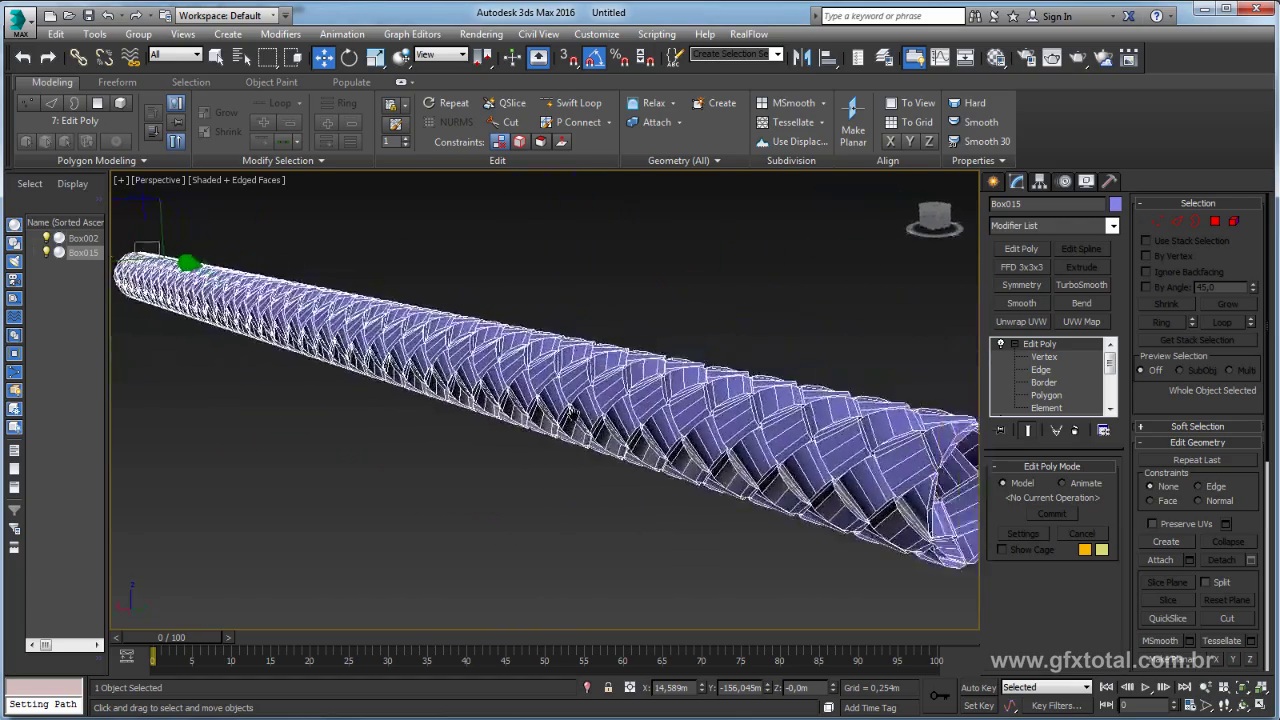
Add a Shell modifier to the tube through the action search
scroll(507, 400, "up", 5)
mouse_move(632, 424)
middle_mouse_down()
mouse_move(580, 429)
mouse_move(554, 407)
mouse_move(594, 351)
middle_mouse_up()
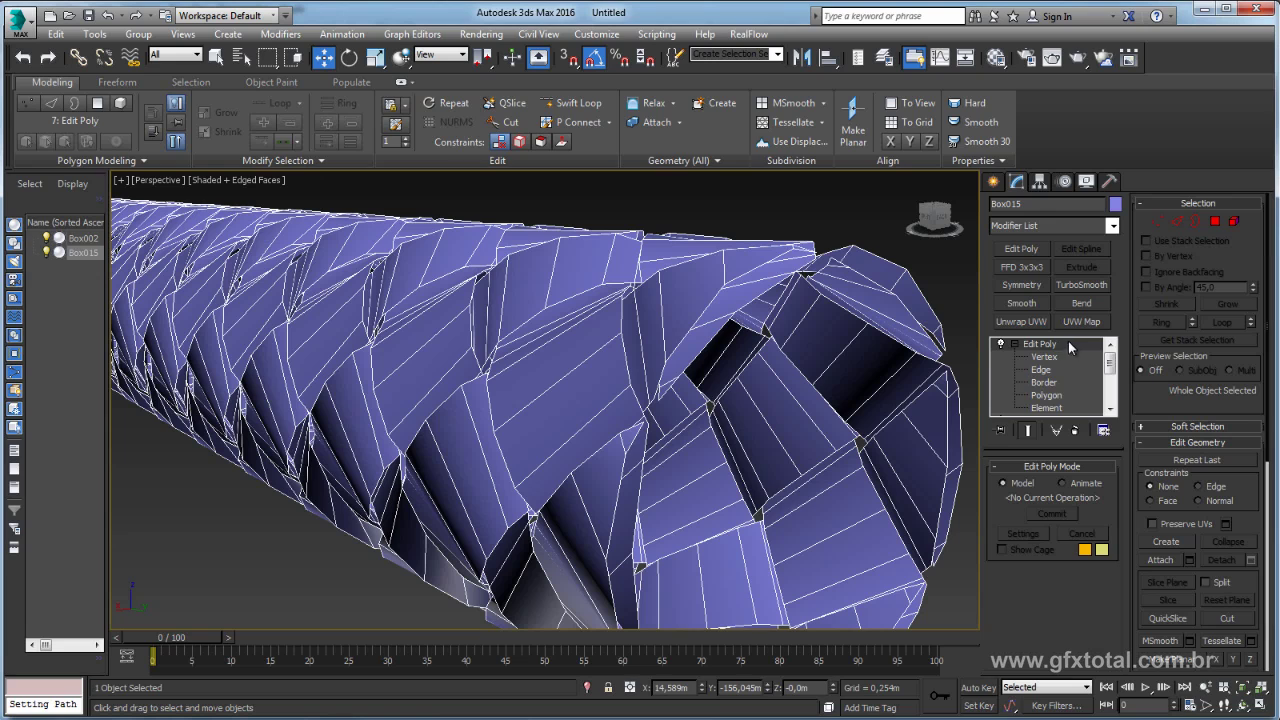
type("x")
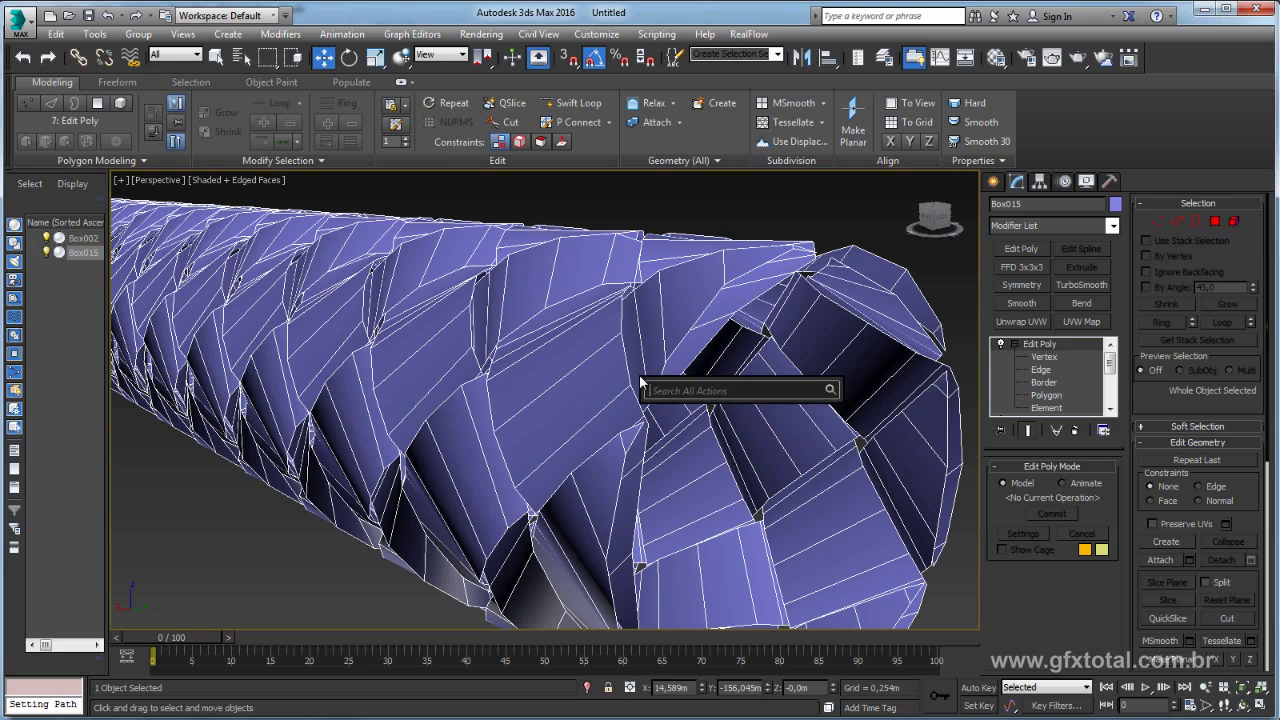
type("bend")
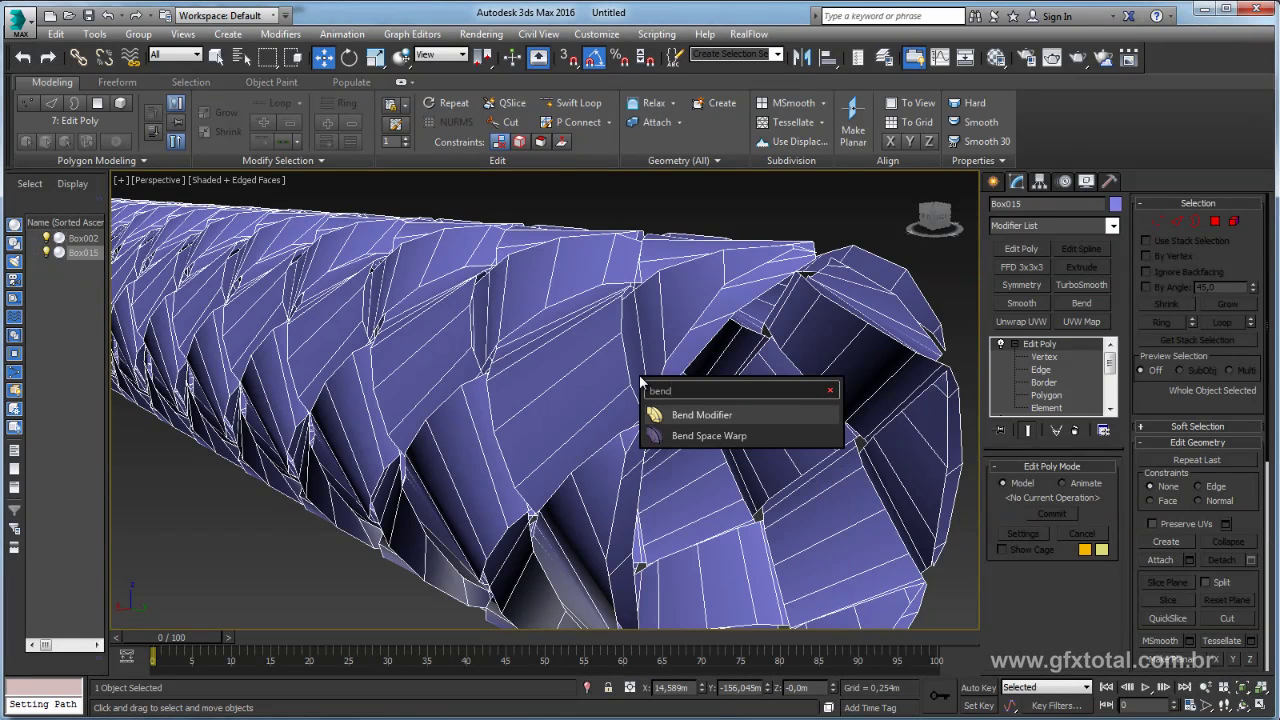
key("BackSpace")
key("BackSpace")
key("BackSpace")
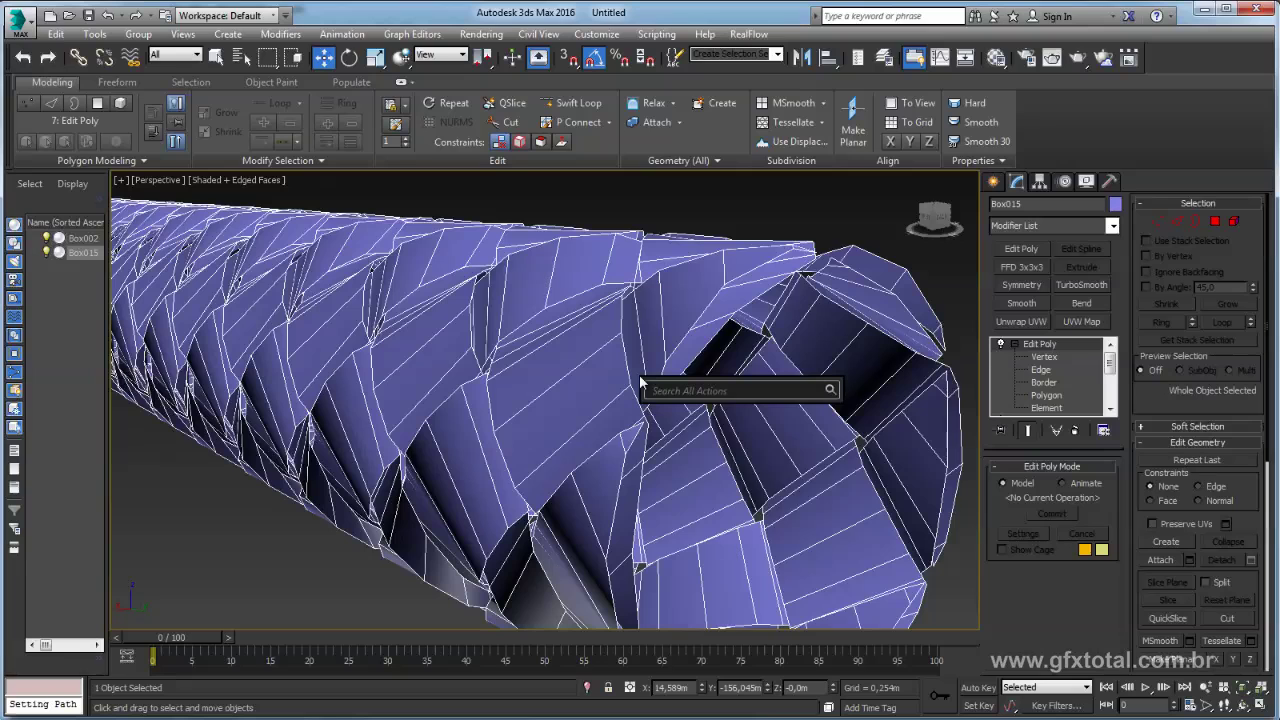
type("shell")
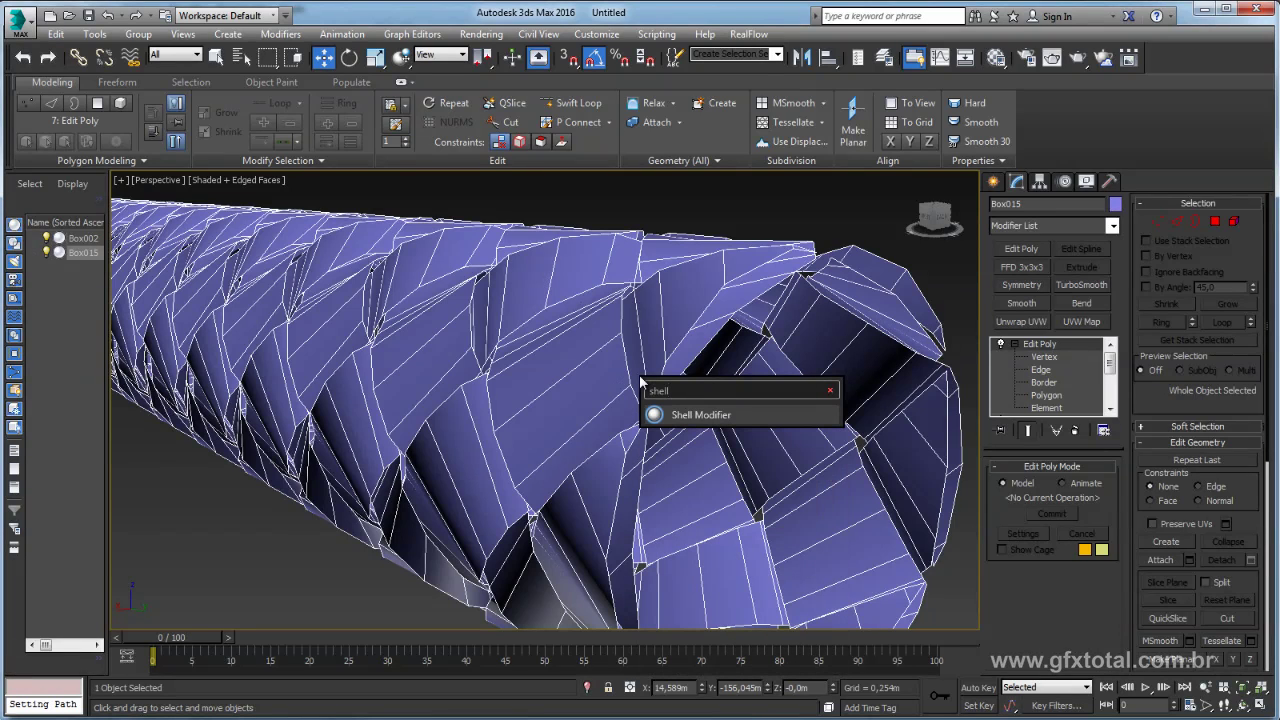
key("Return")
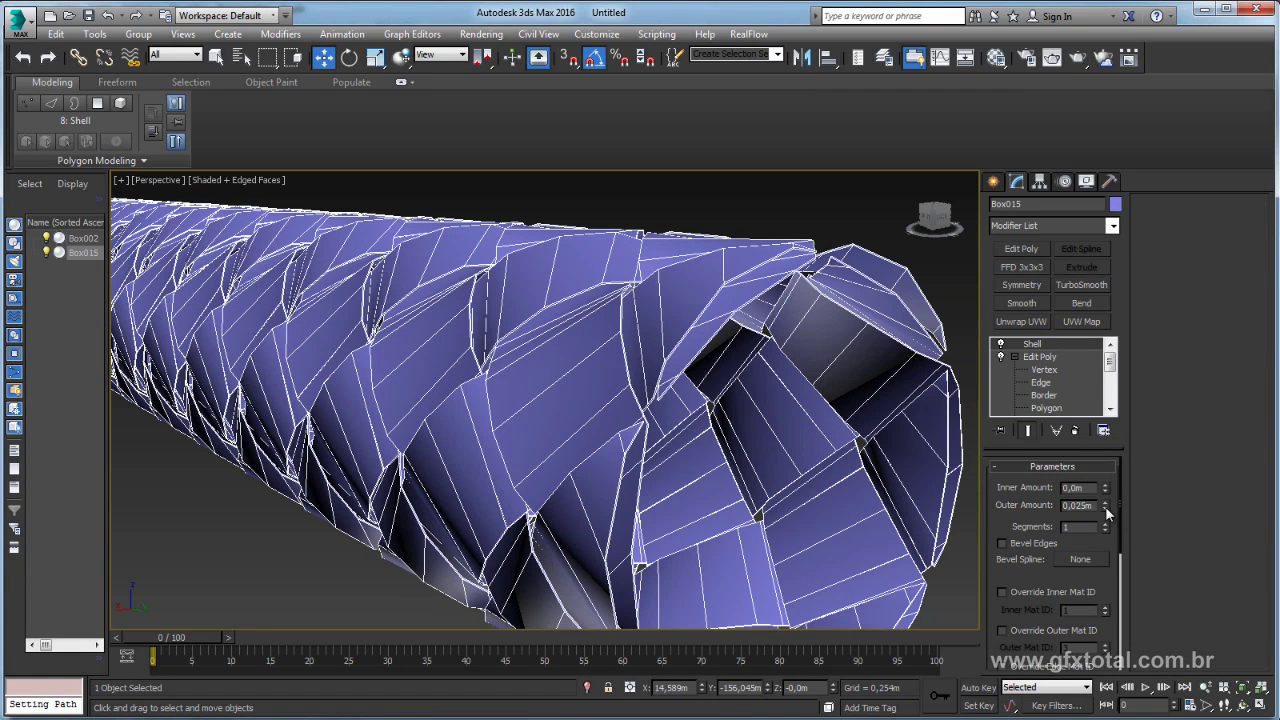
Set Shell Outer Amount to 0 and Inner Amount to 0.204m, enable Select Edges, add Edit Poly
right_click(1105, 506)
mouse_move(1106, 490)
left_mouse_down()
mouse_move(1105, 655)
mouse_move(1088, 670)
left_mouse_up()
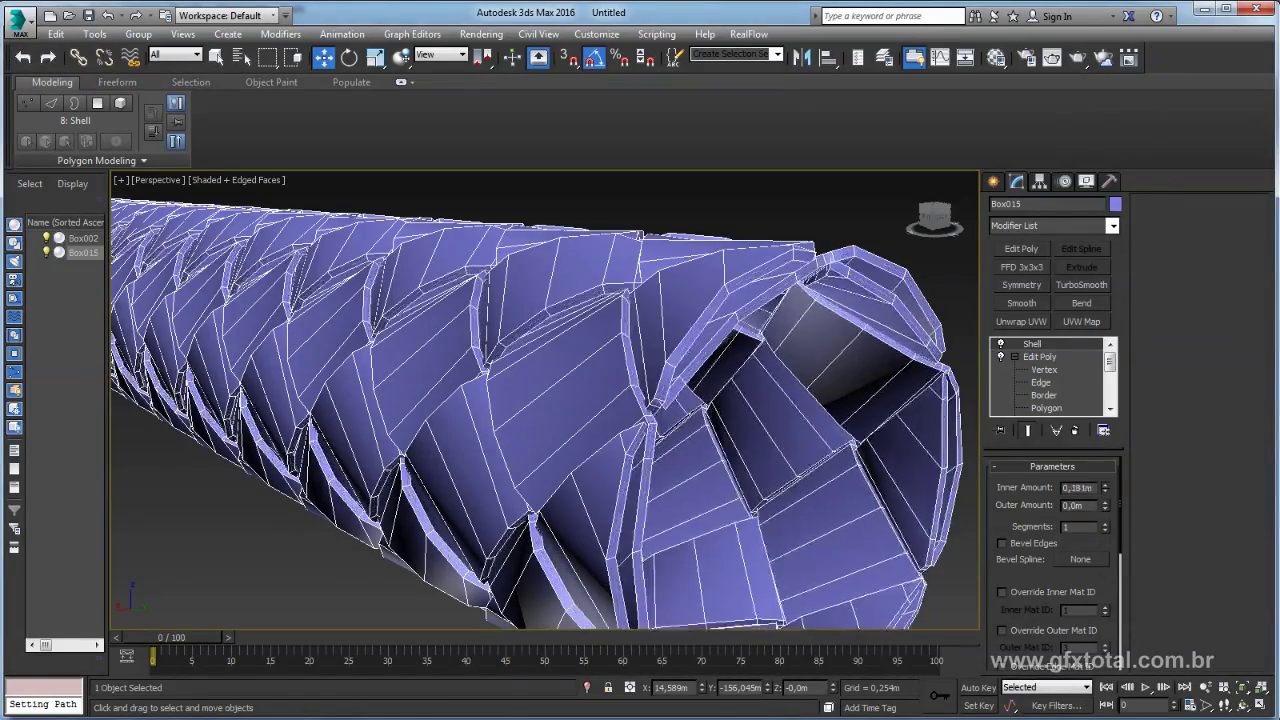
mouse_move(908, 498)
middle_mouse_down("alt")
mouse_move(766, 394)
mouse_move(864, 437)
middle_mouse_up("alt")
left_click_drag(1118, 590, 1101, 314)
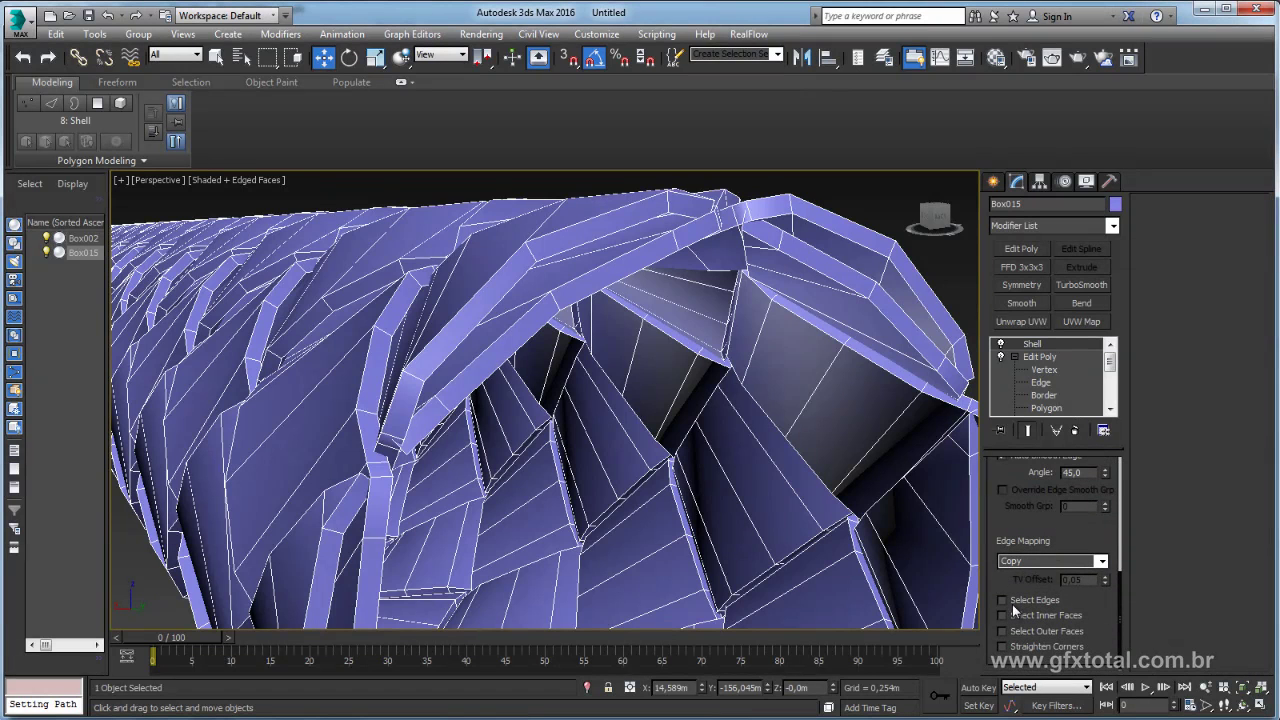
left_click(1003, 600)
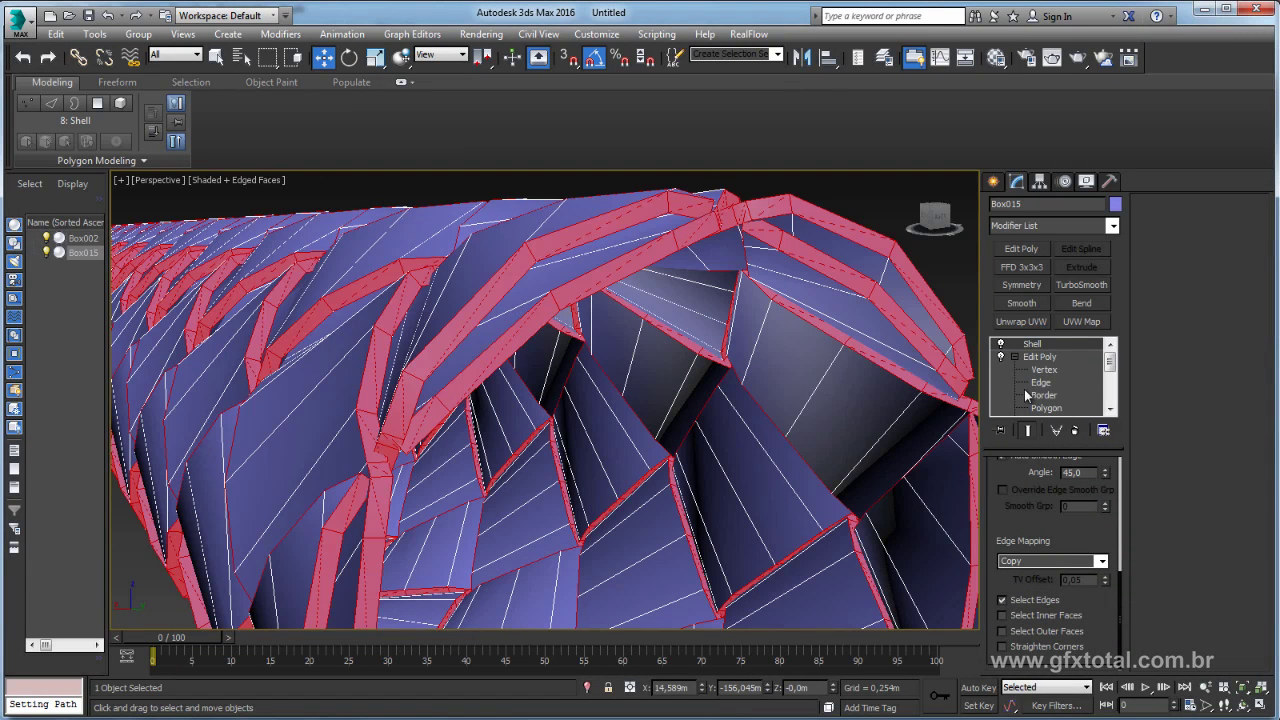
left_click(1029, 246)
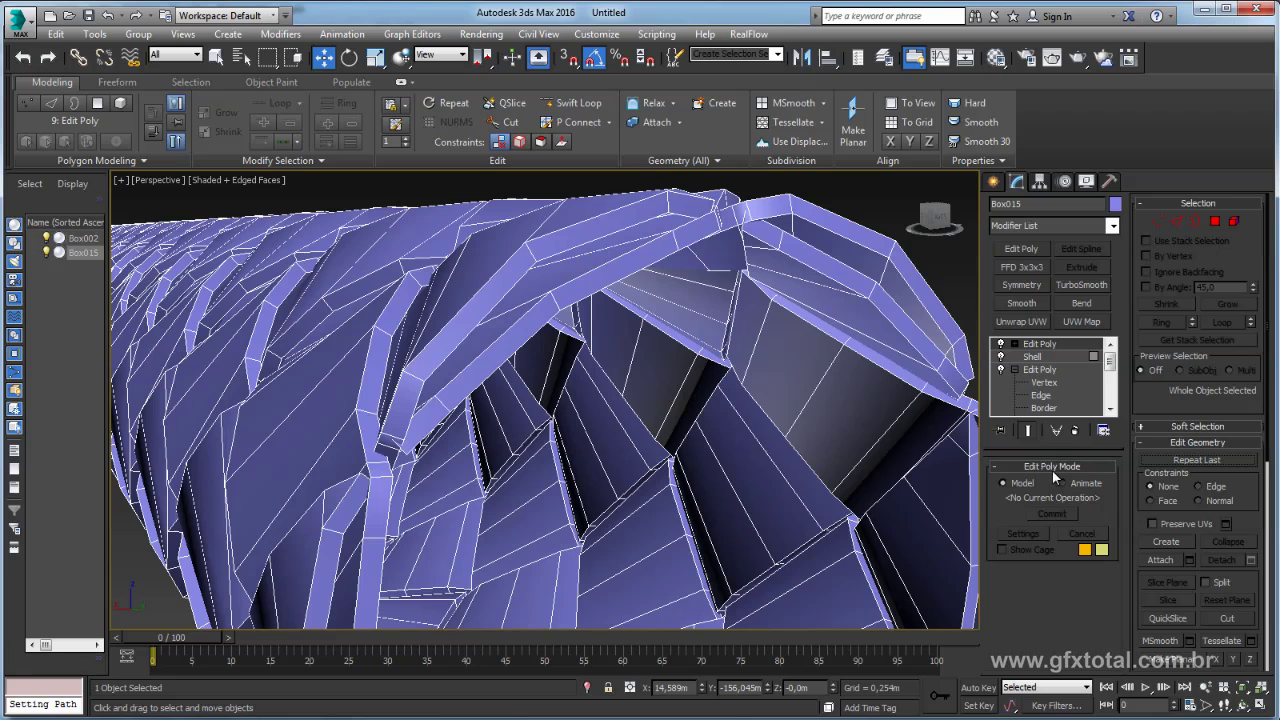
Inset the stored edge-strip polygon selection slightly and commit it
left_click(1216, 222)
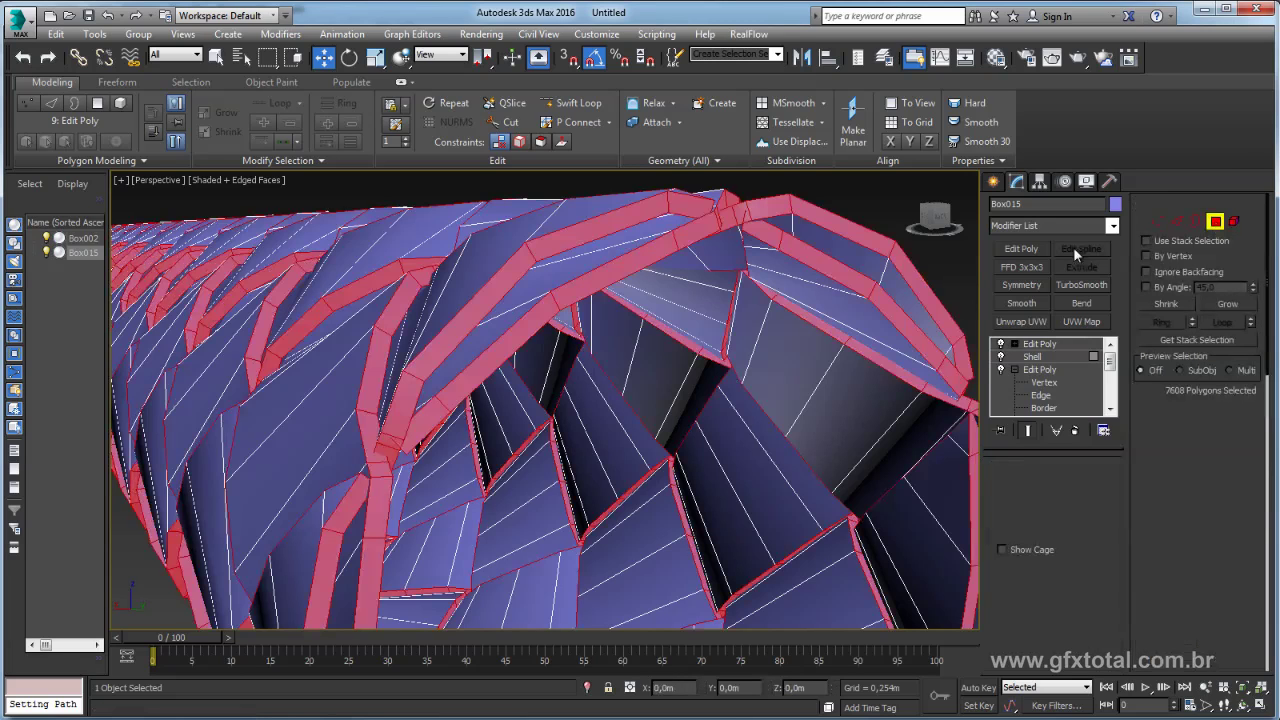
left_click(1251, 498)
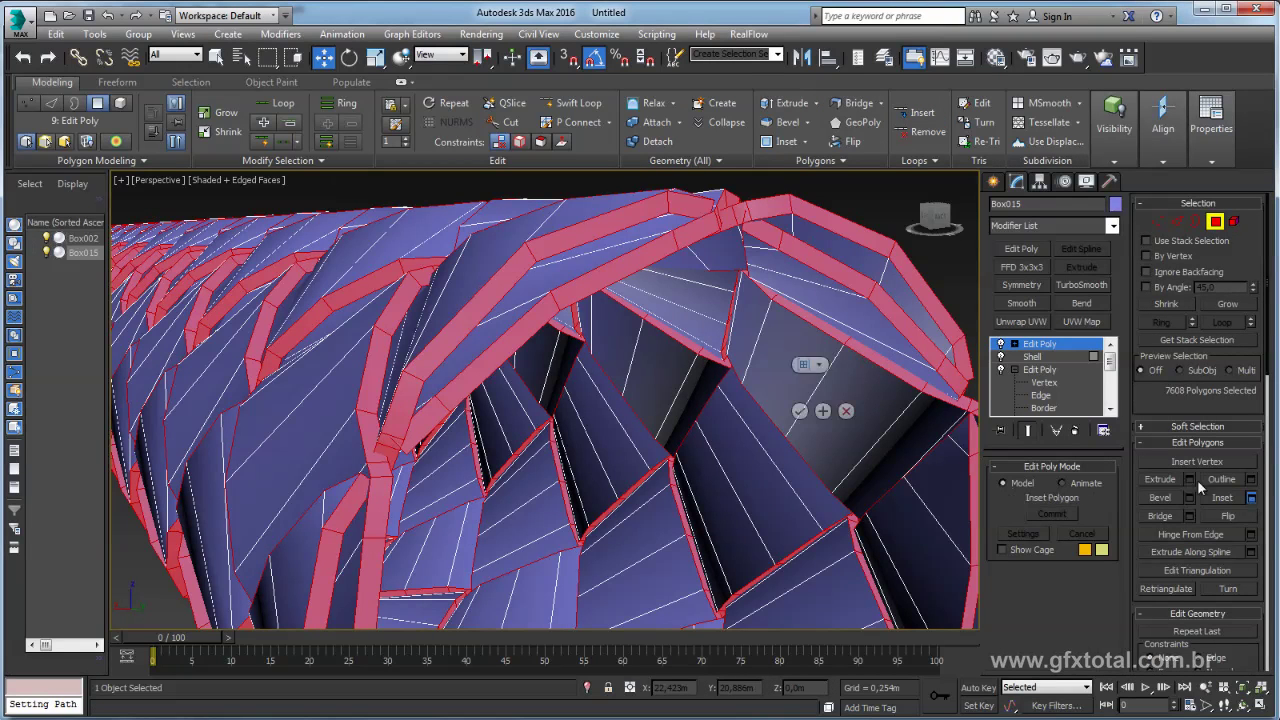
left_click_drag(806, 388, 830, 378)
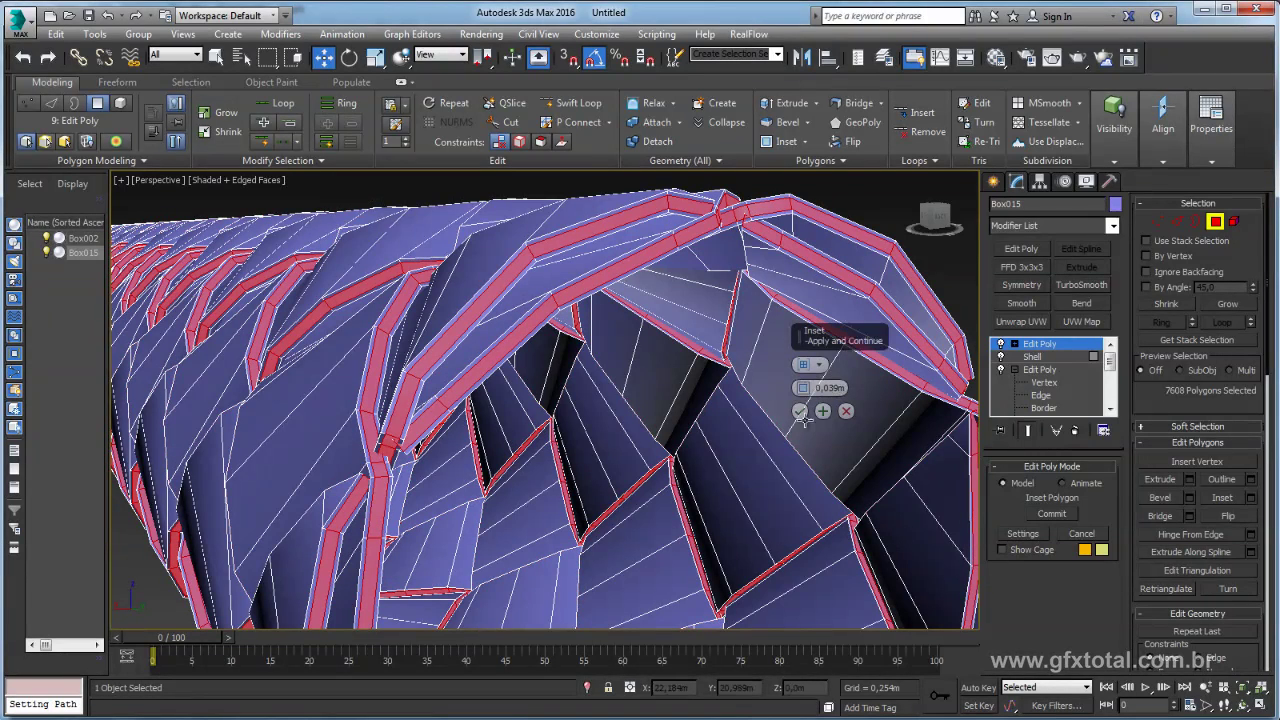
left_click(799, 411)
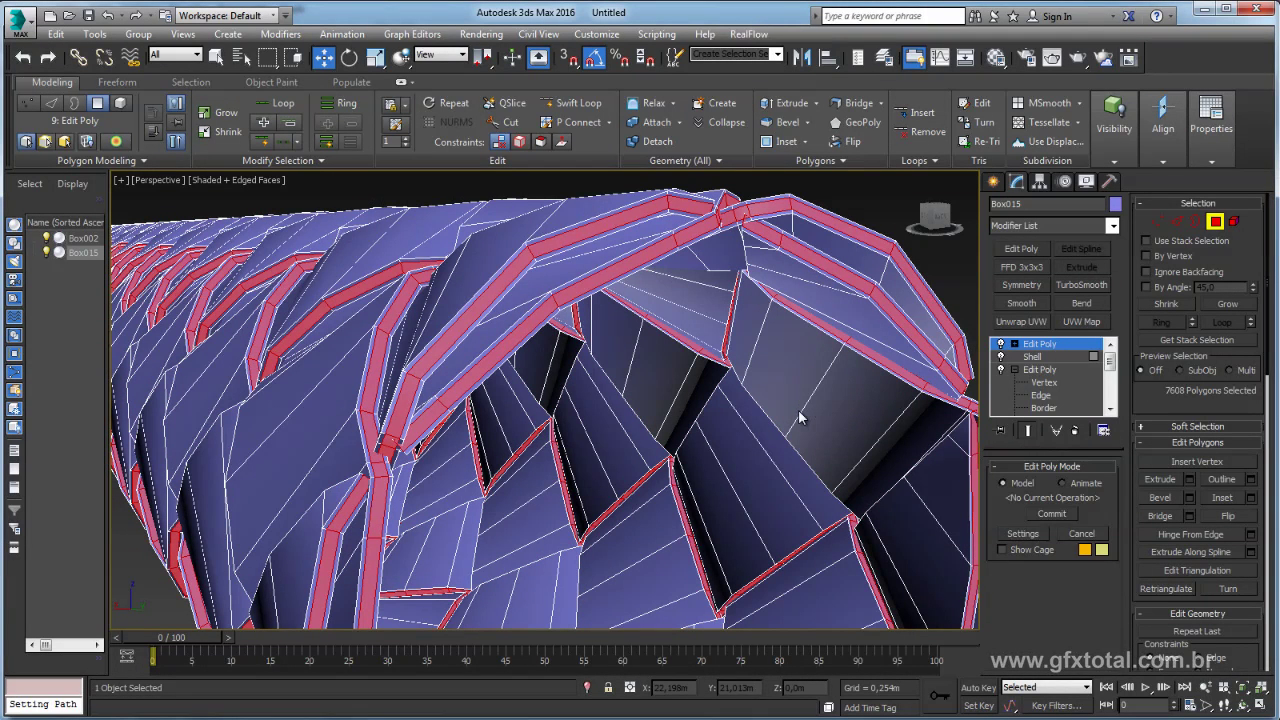
Grow then shrink the polygon selection, invert it with Ctrl+I, and exit Polygon mode
left_click(1228, 305)
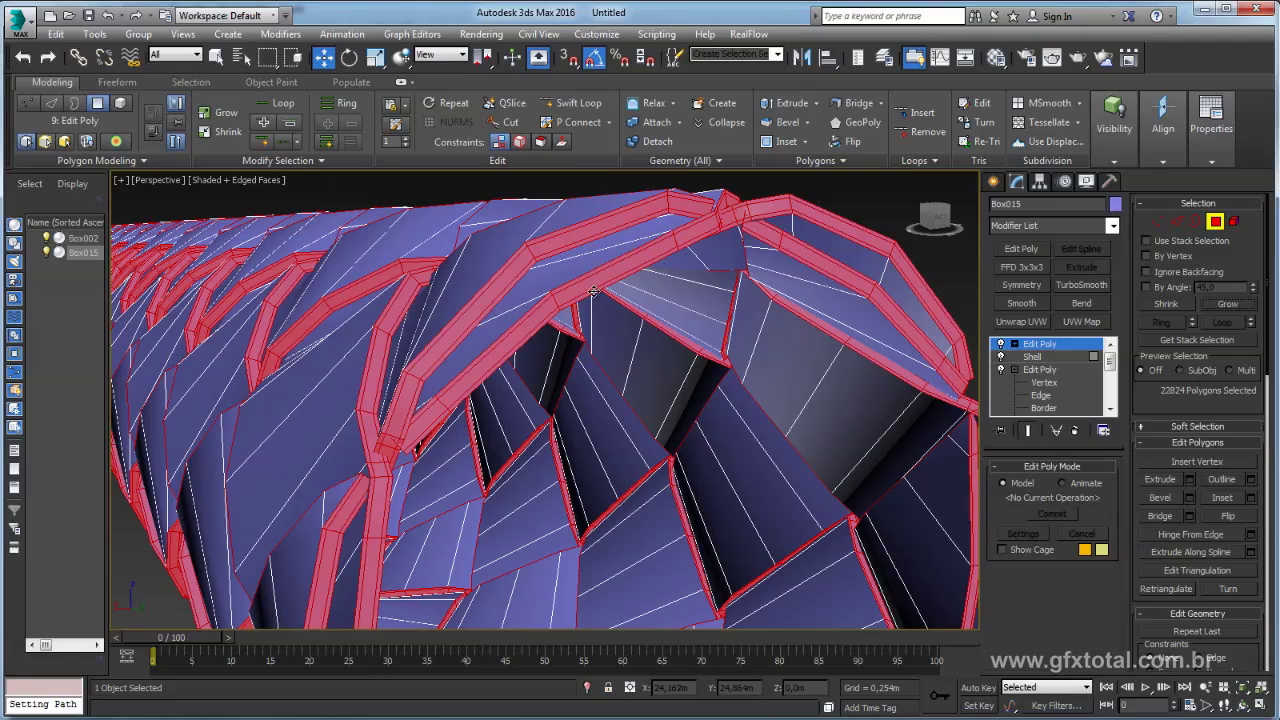
left_click(1170, 304)
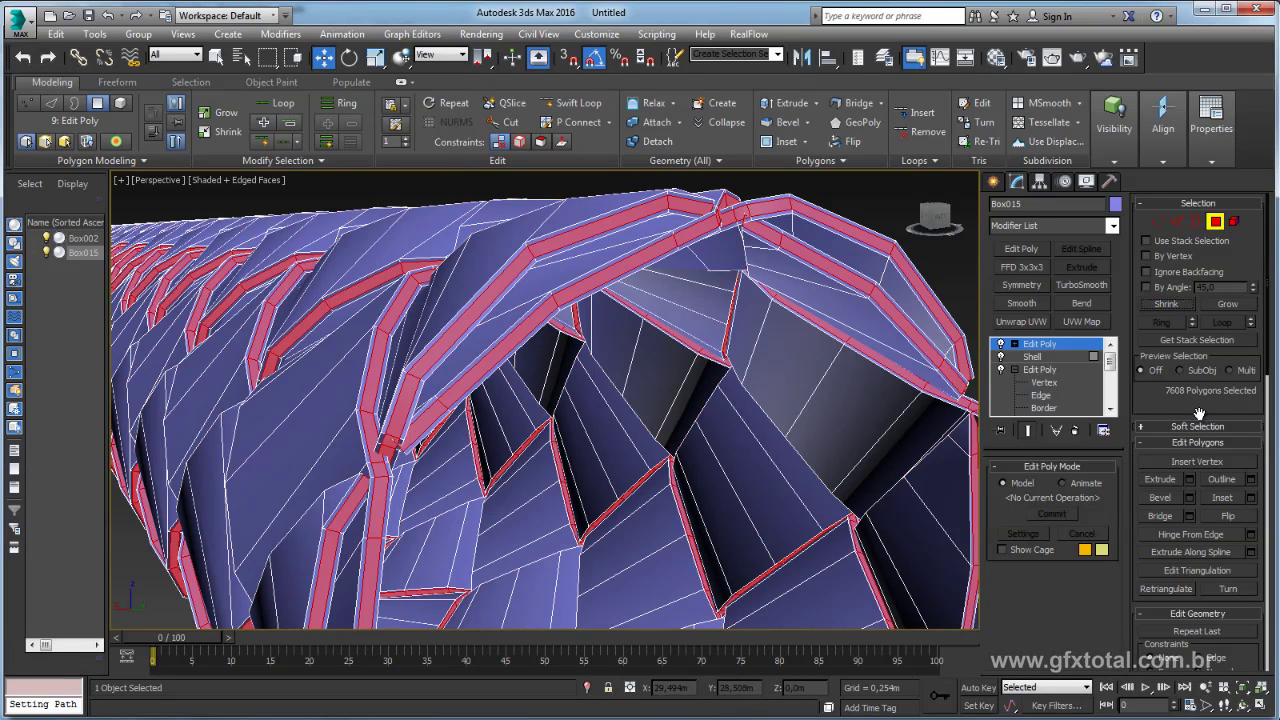
left_click_drag(1199, 413, 1199, 222)
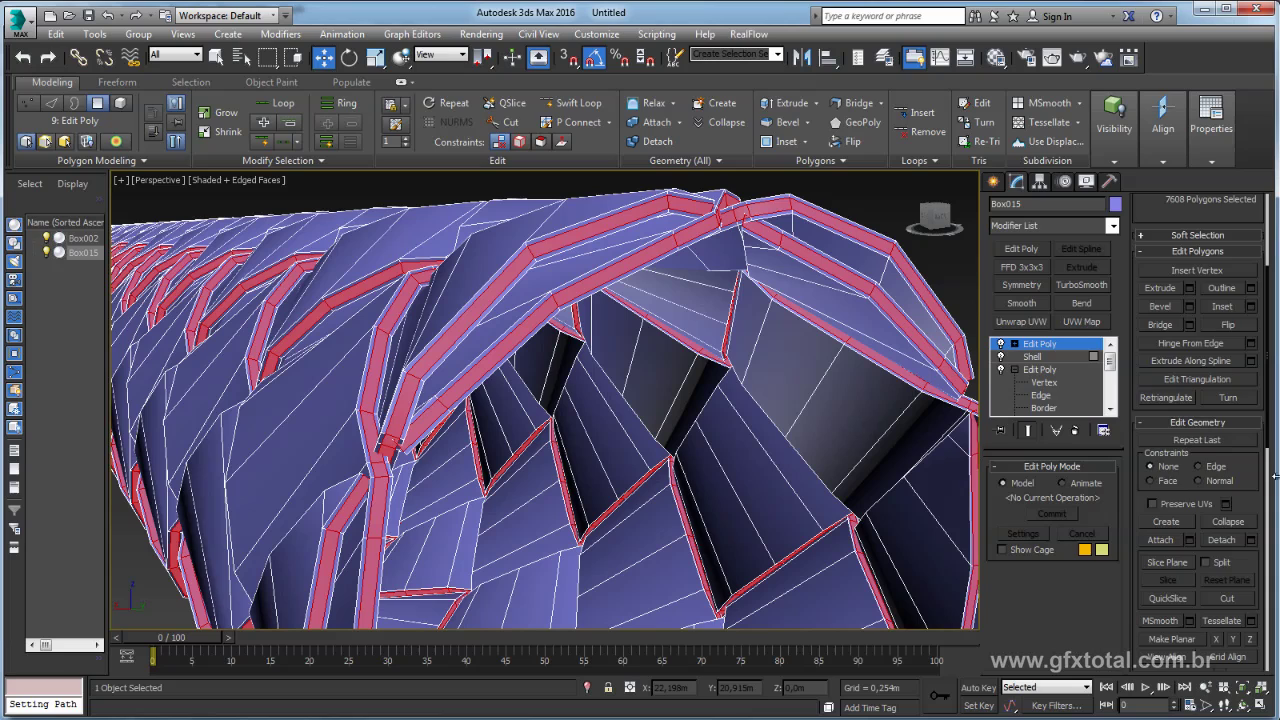
scroll(1204, 432, "down", 2)
scroll(1204, 432, "down", 2)
scroll(1204, 432, "down", 2)
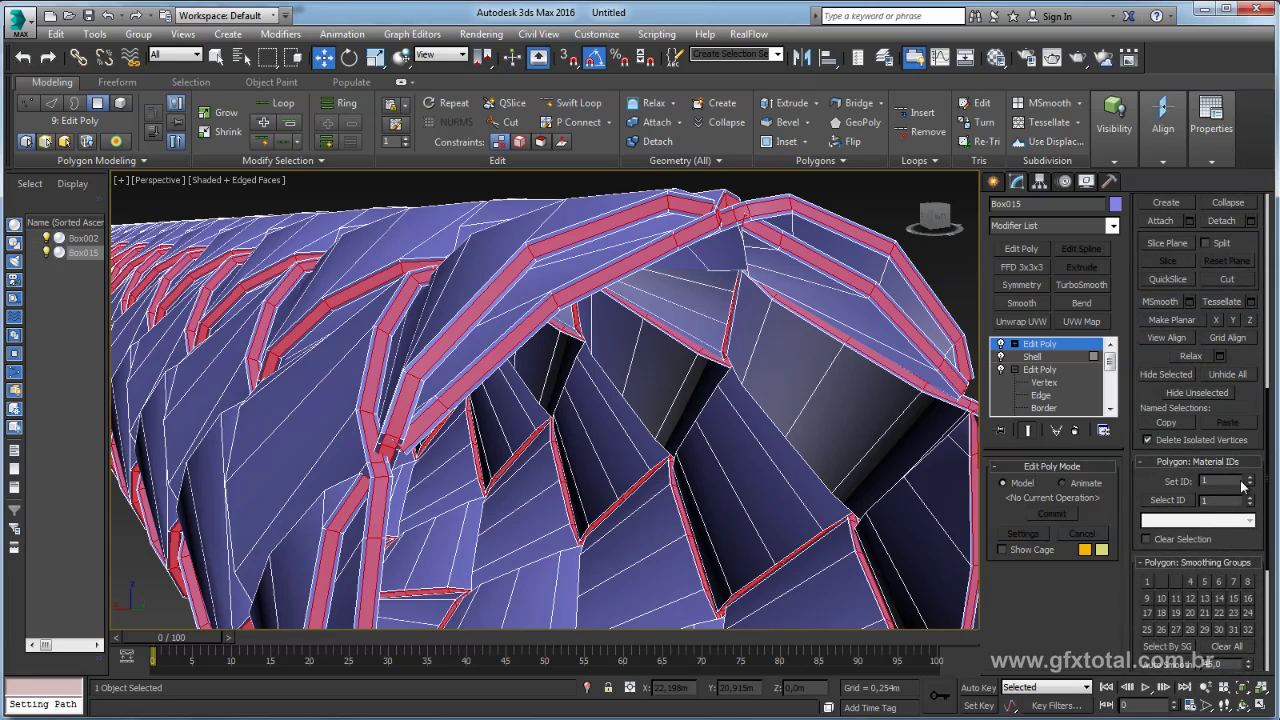
middle_click_drag(831, 418, 818, 418, "alt")
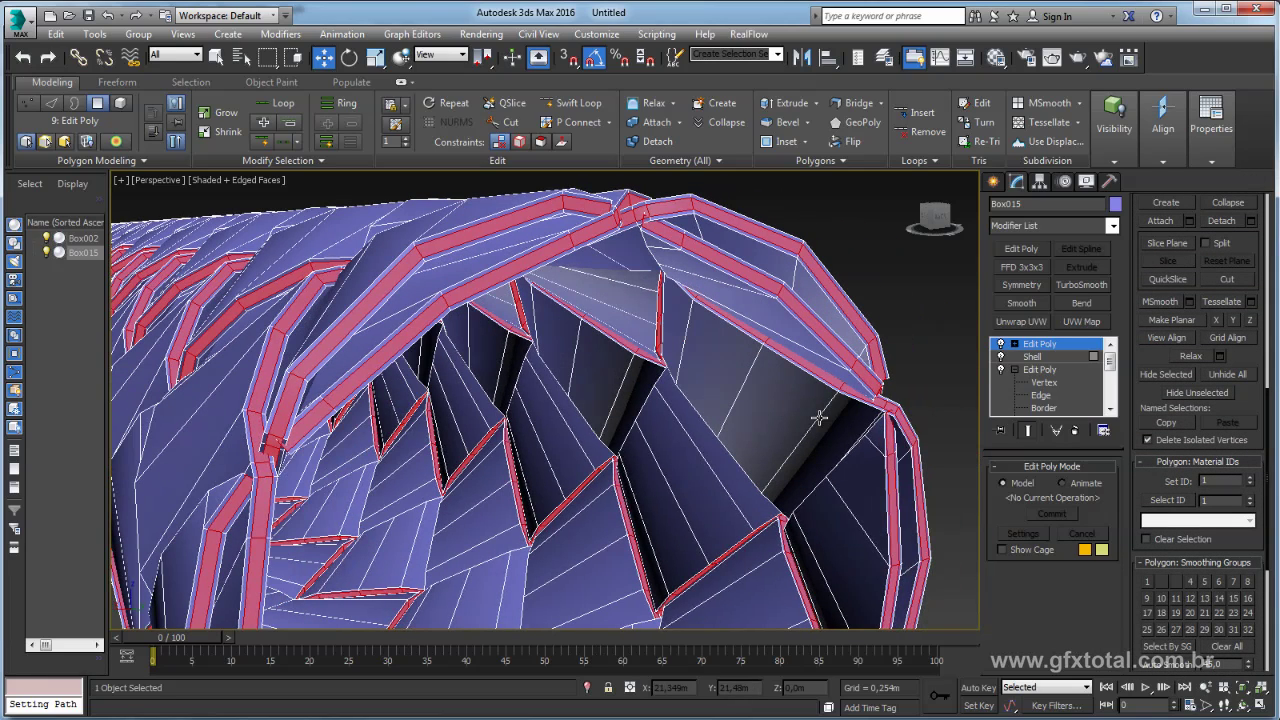
key("ctrl+i")
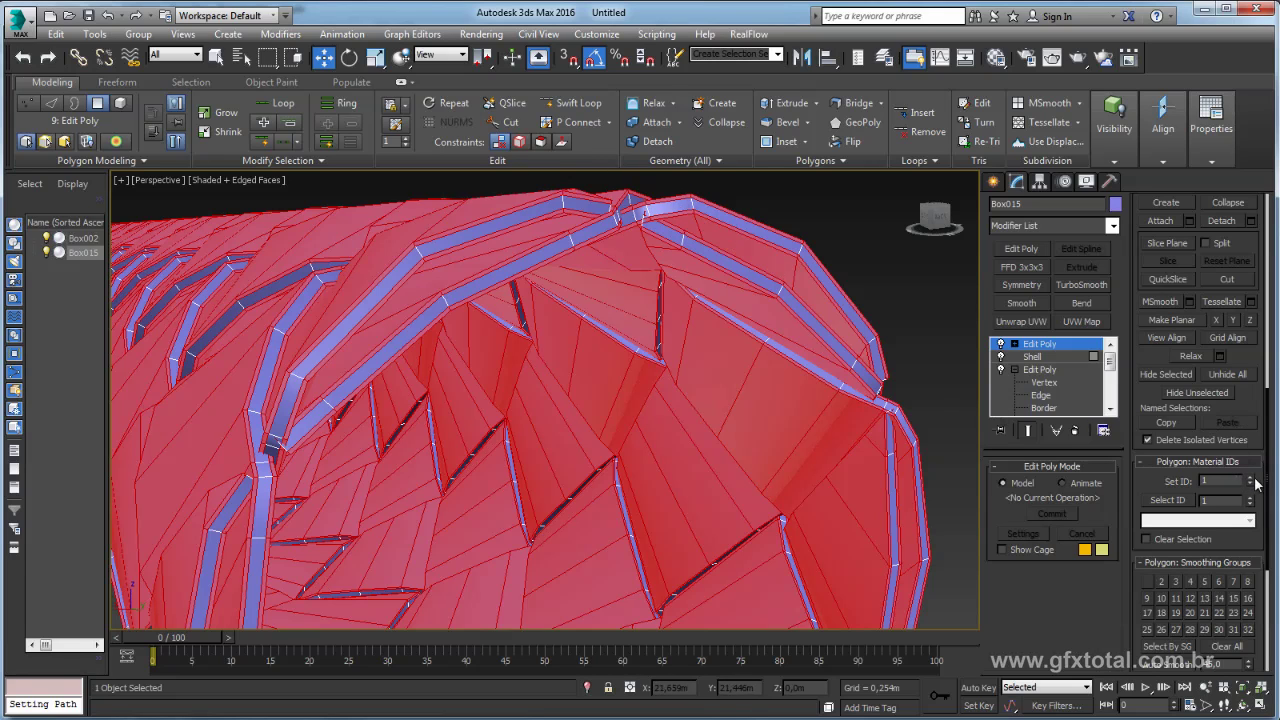
left_click(1062, 345)
Frame the tube, deselect it, and turn off Edged Faces with F4
key("z")
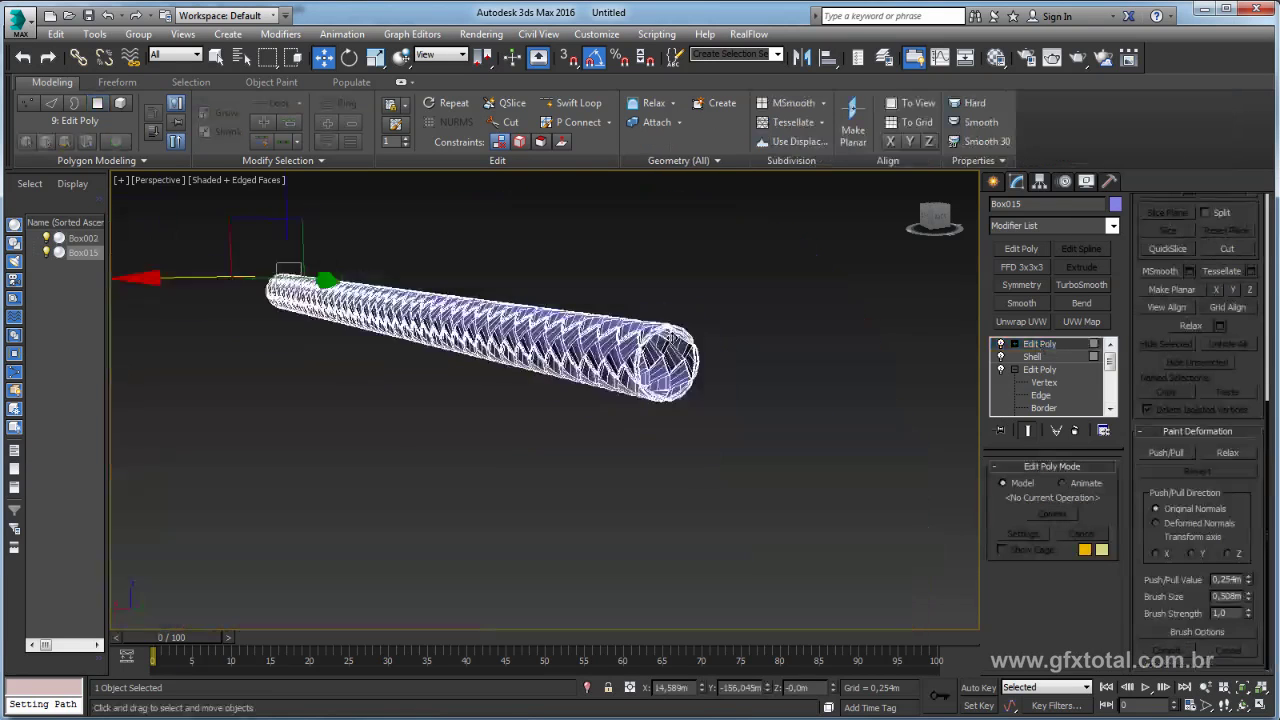
scroll(700, 340, "up", 2)
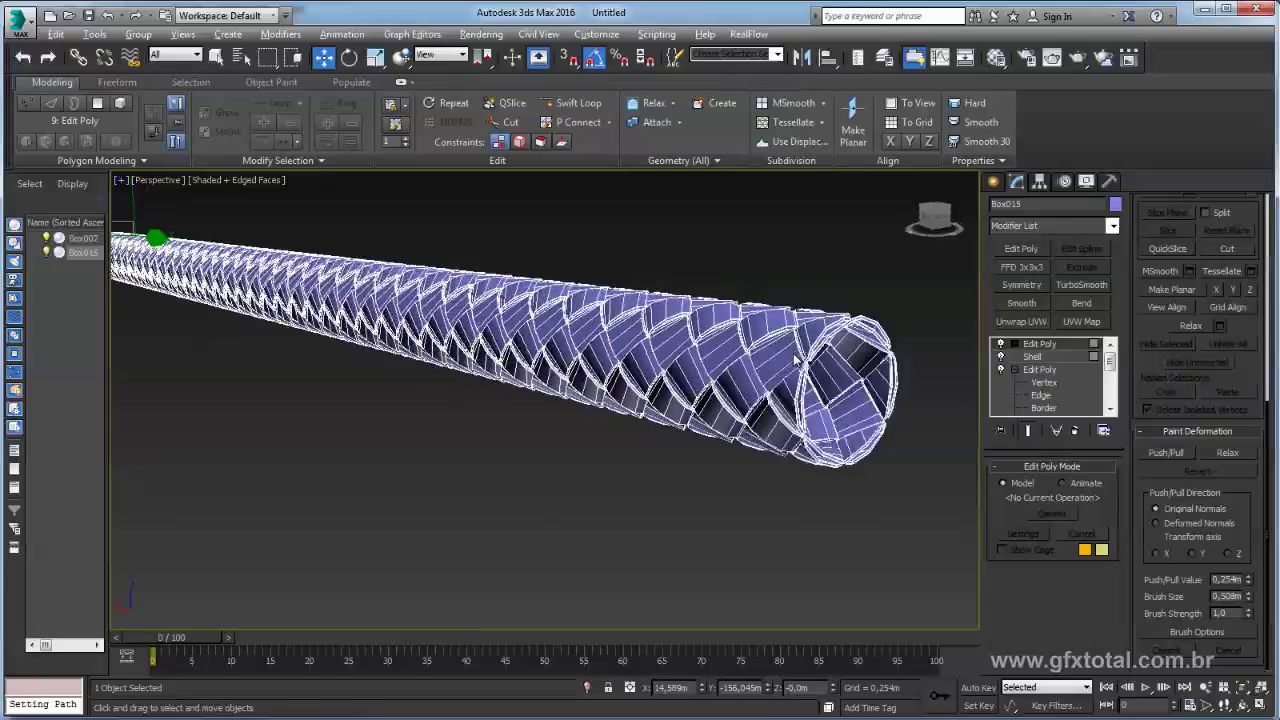
scroll(777, 357, "up", 3)
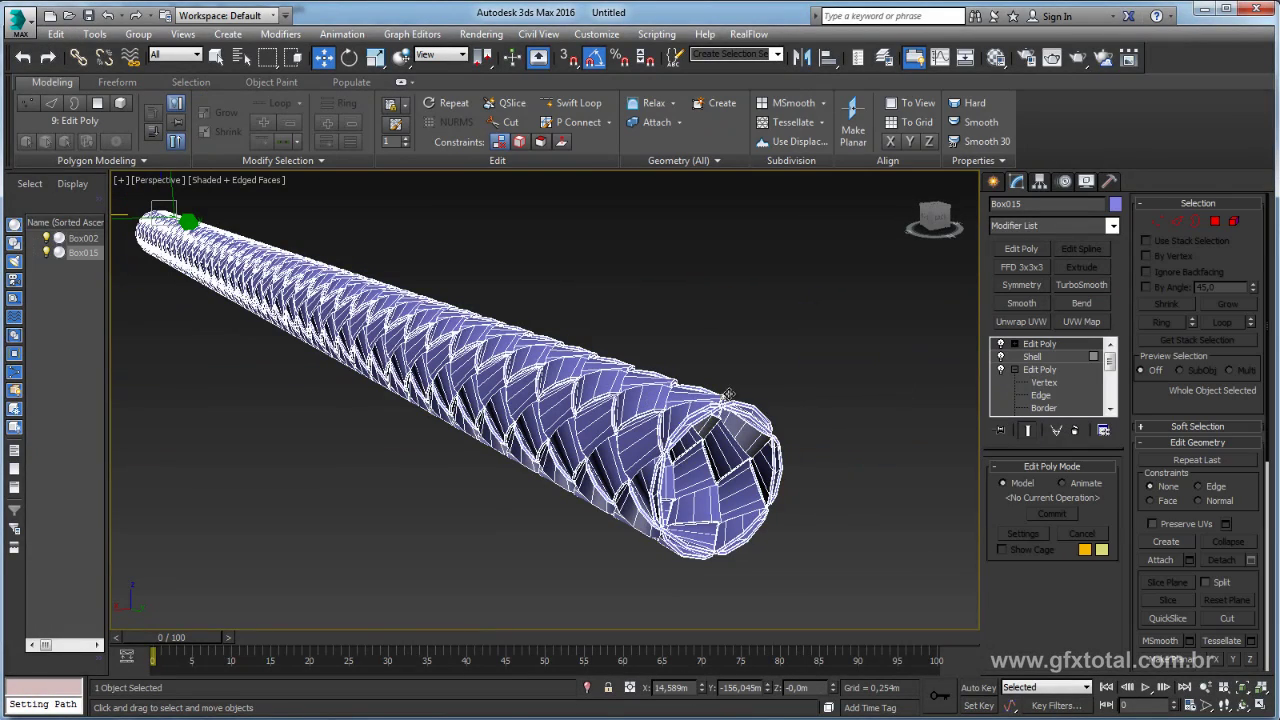
left_click(811, 342)
key("F4")
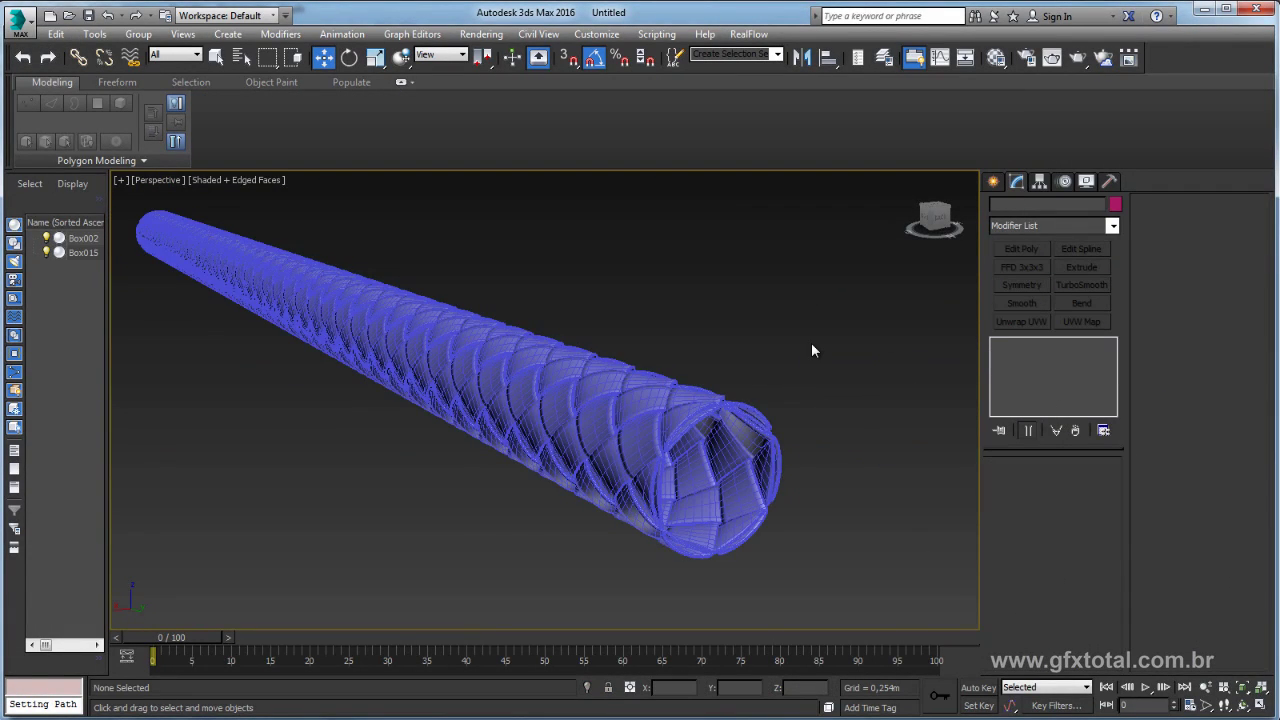
Orbit and zoom the Perspective view to inspect the braided rope and its open end
middle_click_drag(733, 402, 735, 358, "alt")
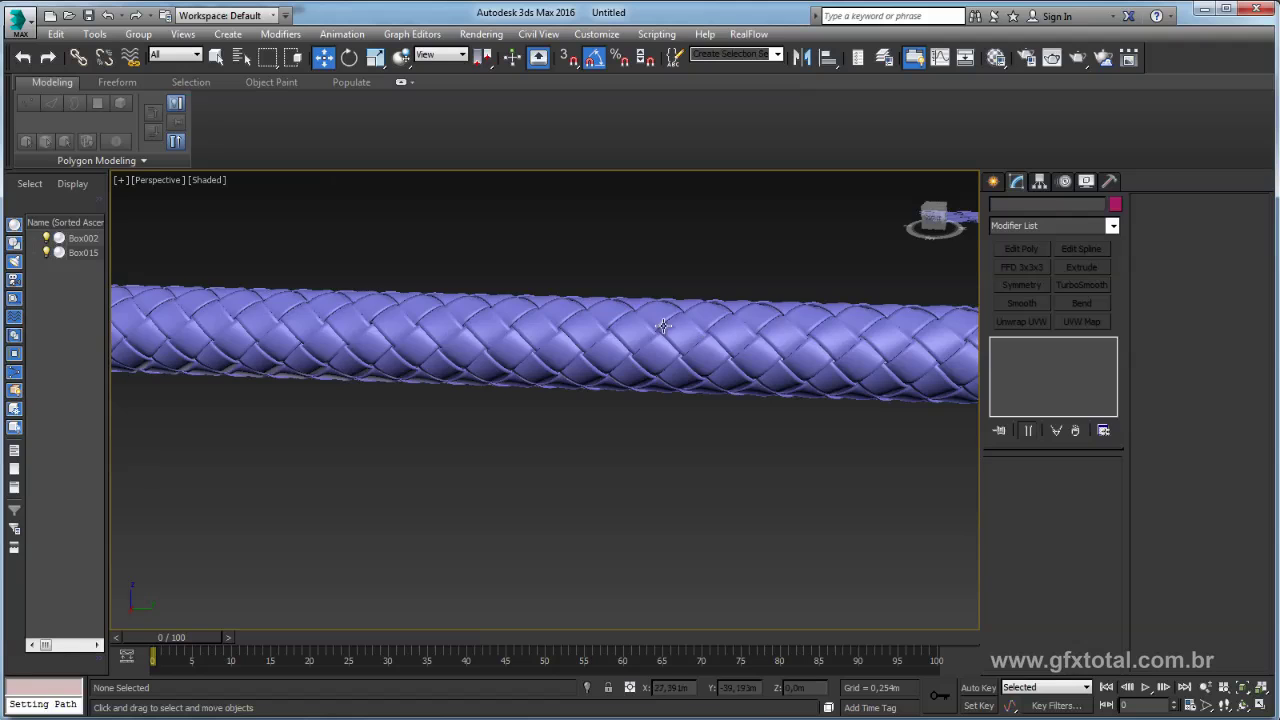
scroll(678, 373, "up", 5)
scroll(674, 374, "down", 5)
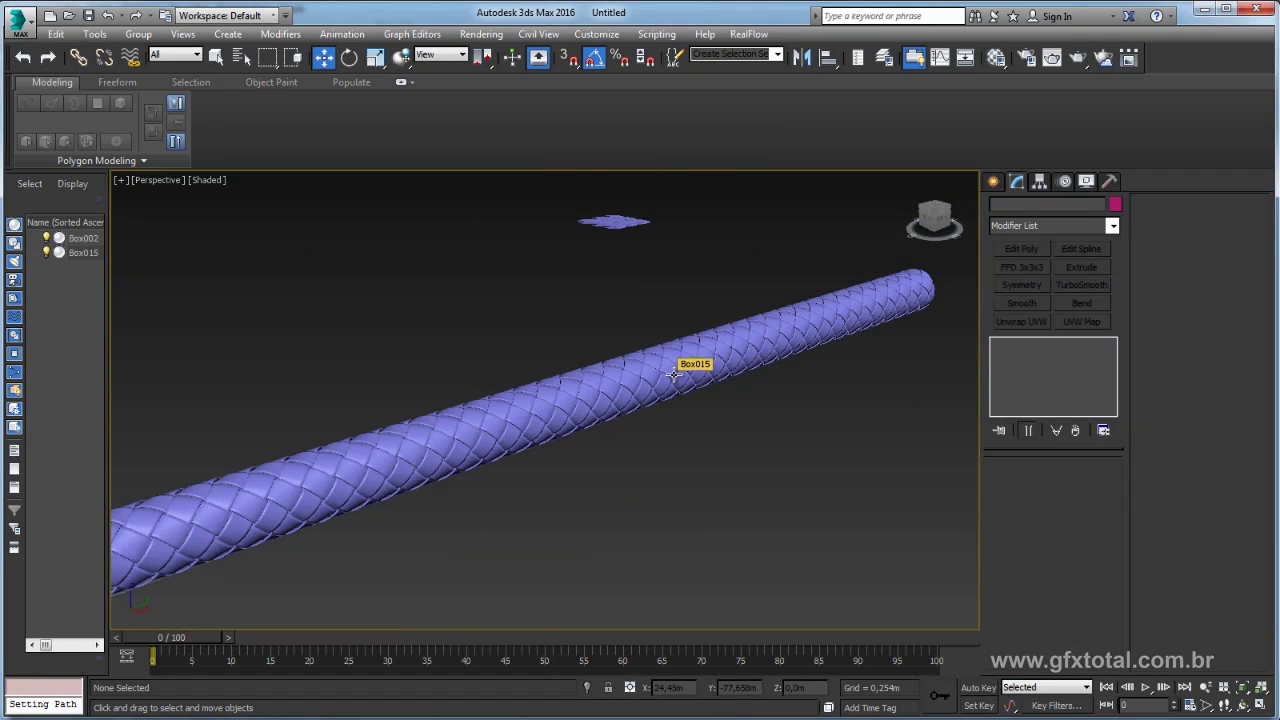
mouse_move(614, 366)
middle_mouse_down("alt")
mouse_move(774, 440)
mouse_move(640, 420)
mouse_move(491, 451)
mouse_move(548, 502)
middle_mouse_up("alt")
scroll(529, 447, "up", 5)
scroll(471, 437, "down", 5)
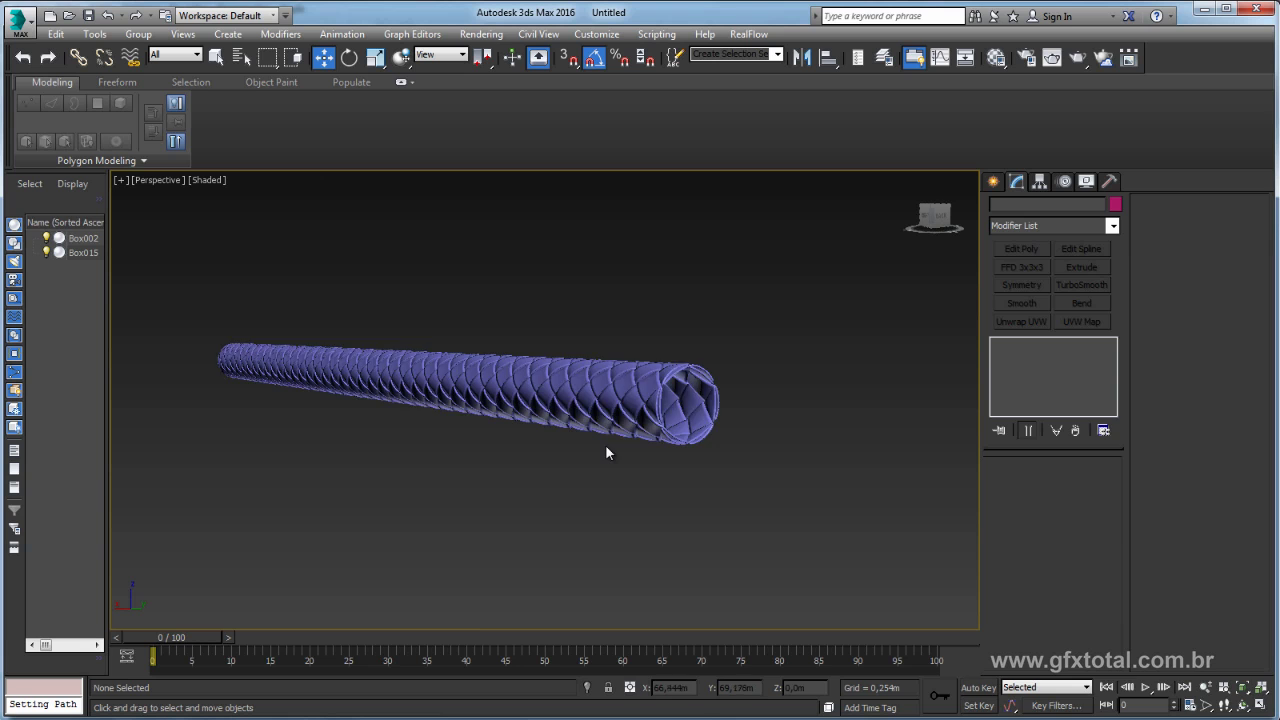
scroll(608, 449, "up", 3)
scroll(705, 481, "up", 2)
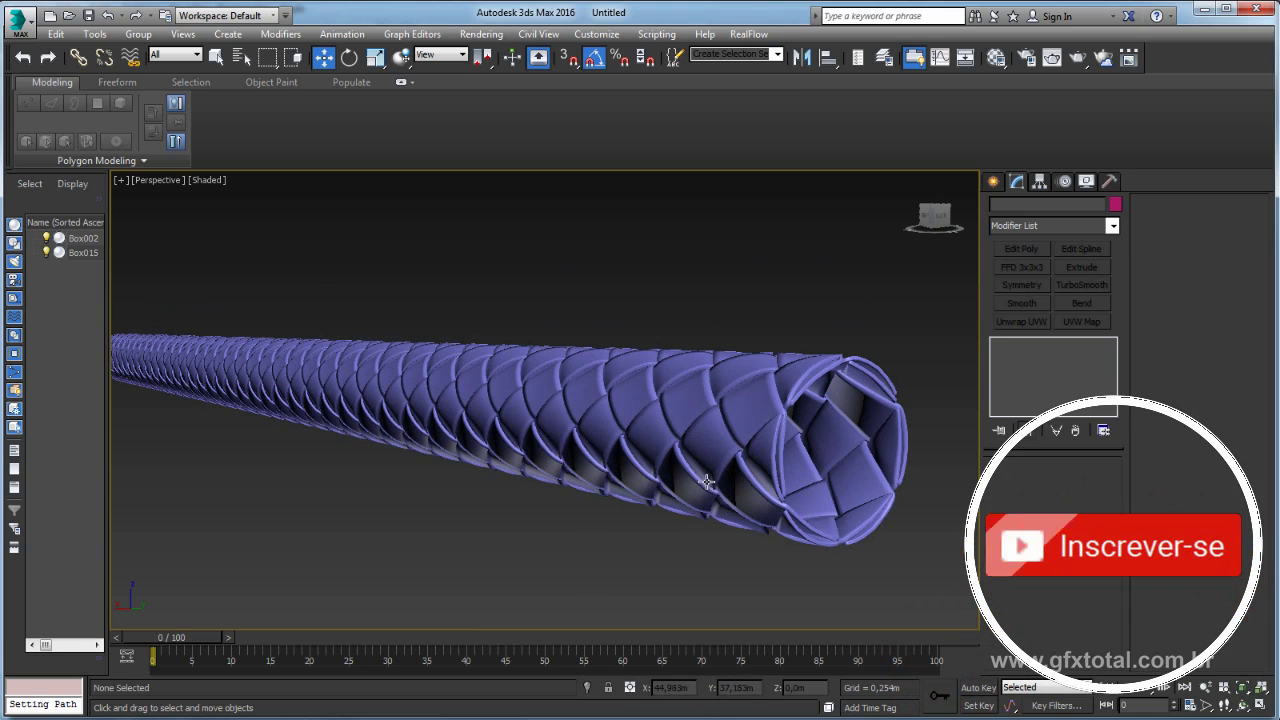
mouse_move(705, 481)
middle_mouse_down("alt")
mouse_move(700, 445)
mouse_move(720, 394)
middle_mouse_up("alt")
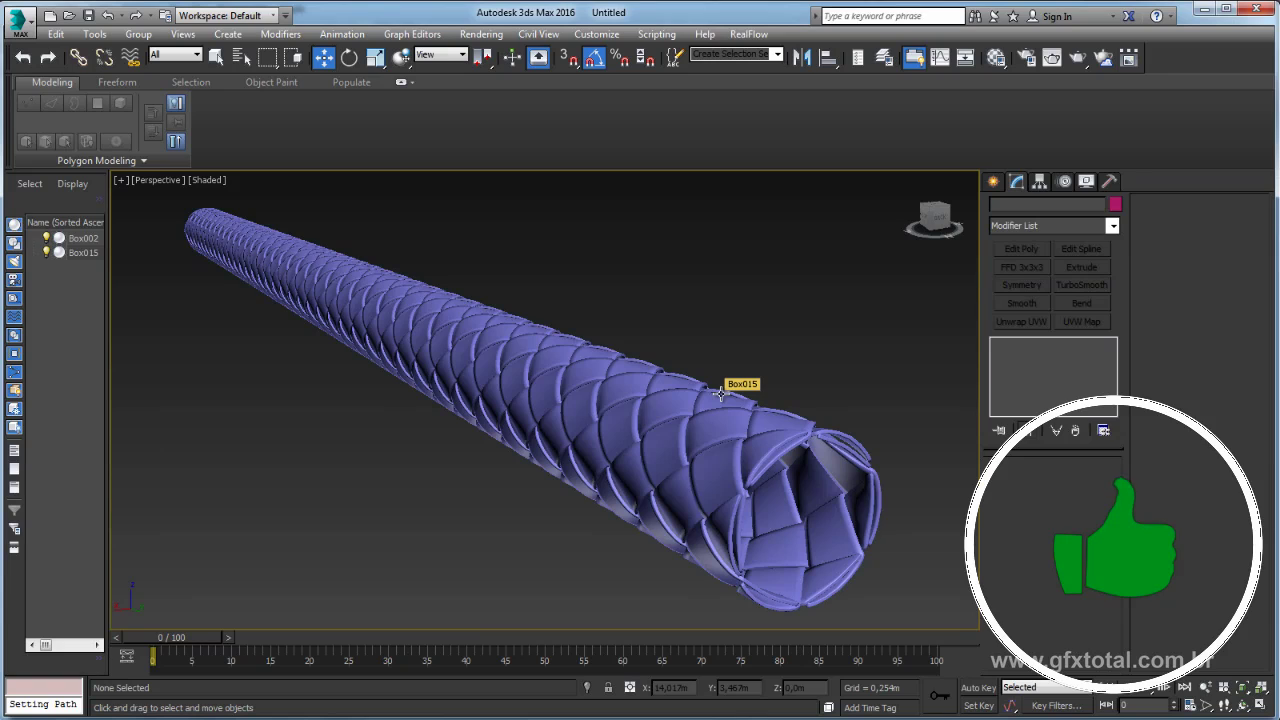